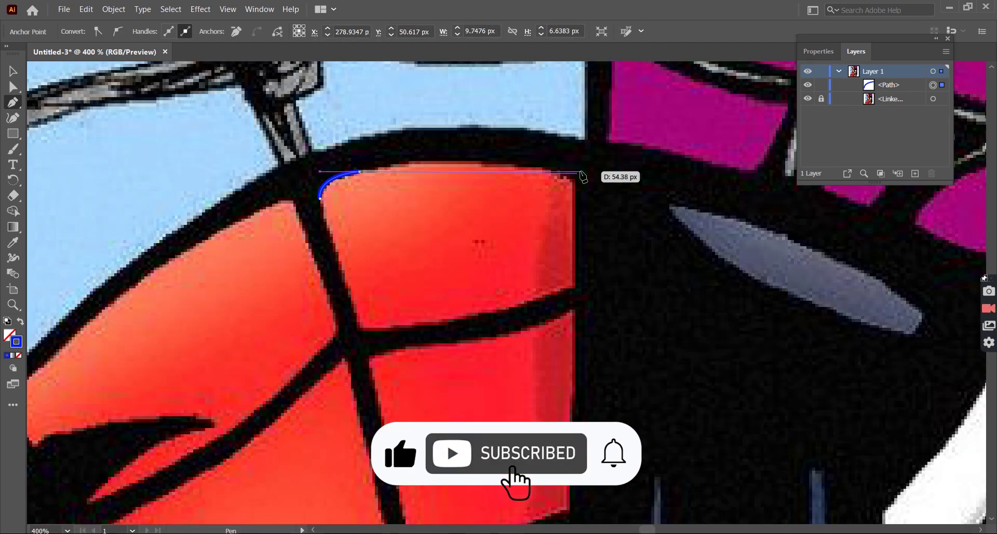
# Close the curved forehead panel and outline the second red panel beneath it
pyautogui.moveTo(574, 182); pyautogui.dragTo(643, 221)
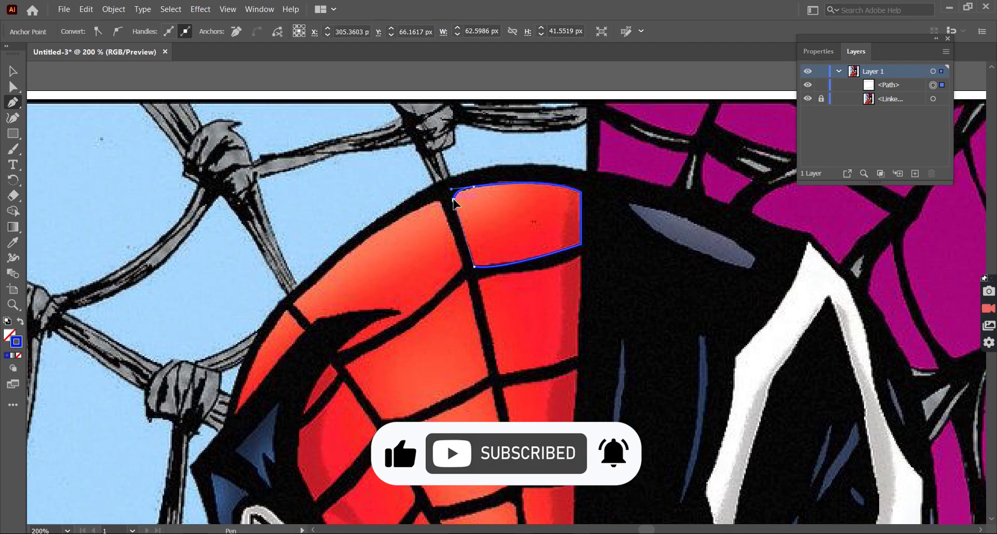
pyautogui.click(521, 231)
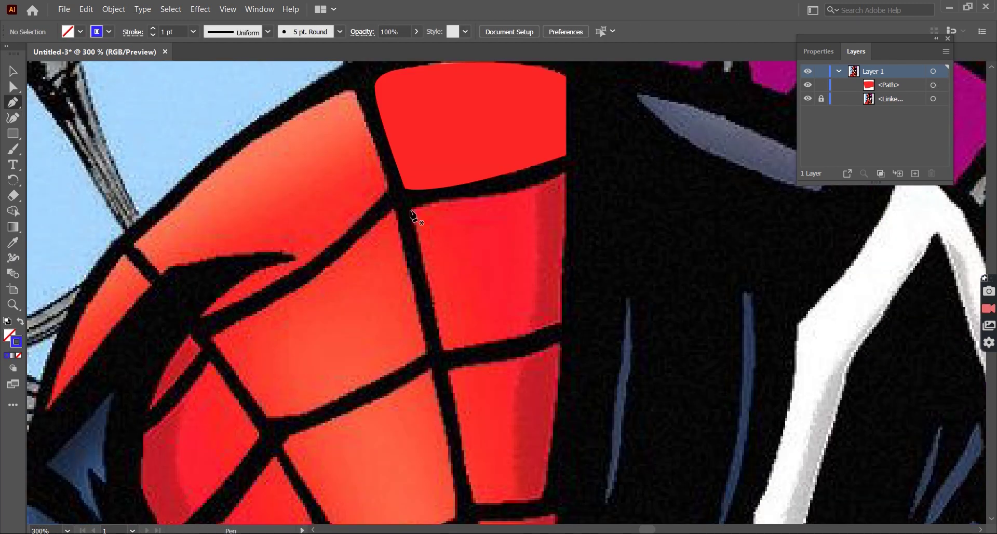
pyautogui.moveTo(468, 198); pyautogui.dragTo(490, 198)
pyautogui.click(566, 172)
pyautogui.scroll(-1, 571, 249)
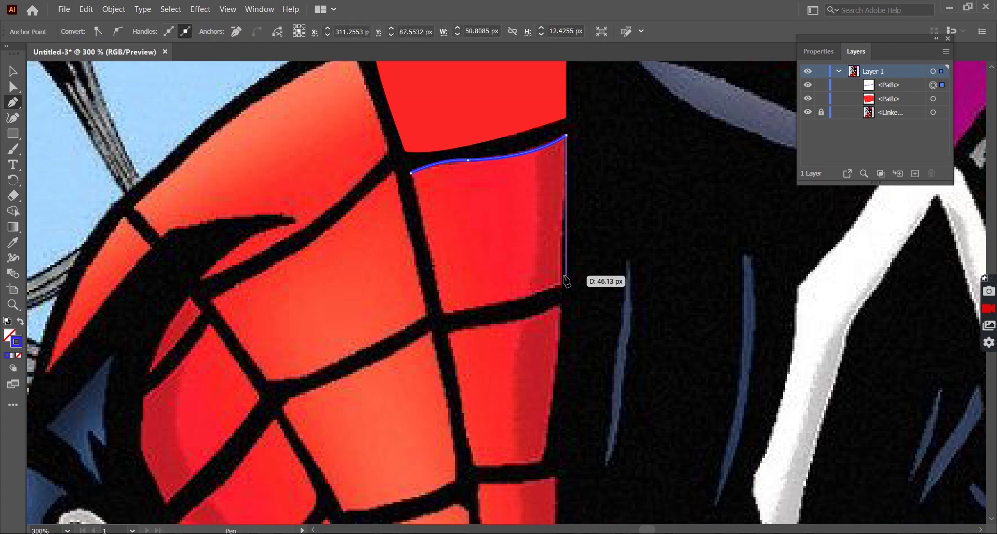
pyautogui.click(561, 285)
pyautogui.click(444, 313)
# Fill the new panel with red sampled from the reference artwork
pyautogui.click(411, 173)
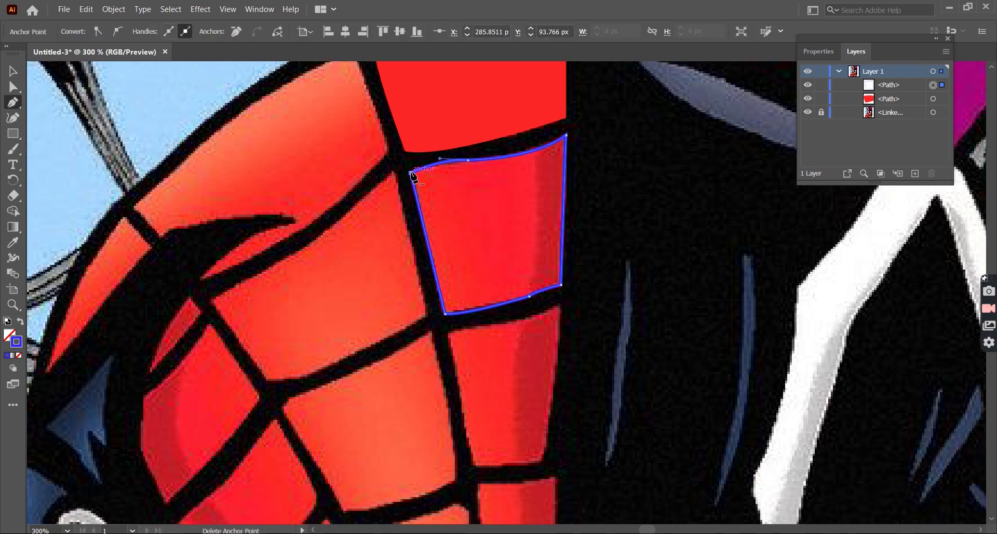
pyautogui.press('v')
pyautogui.scroll(-1, 571, 260)
pyautogui.click(808, 112)
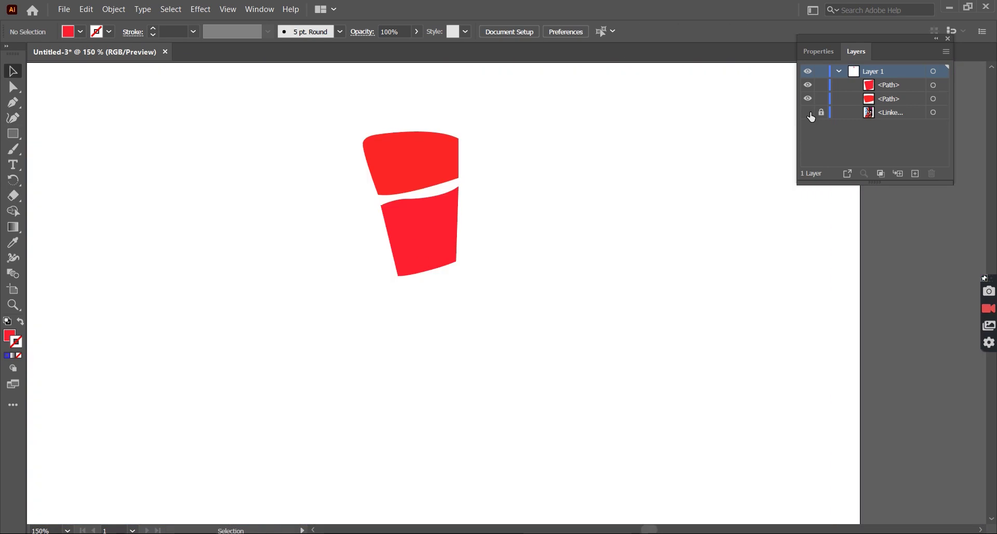
pyautogui.click(808, 113)
pyautogui.scroll(4, 467, 223)
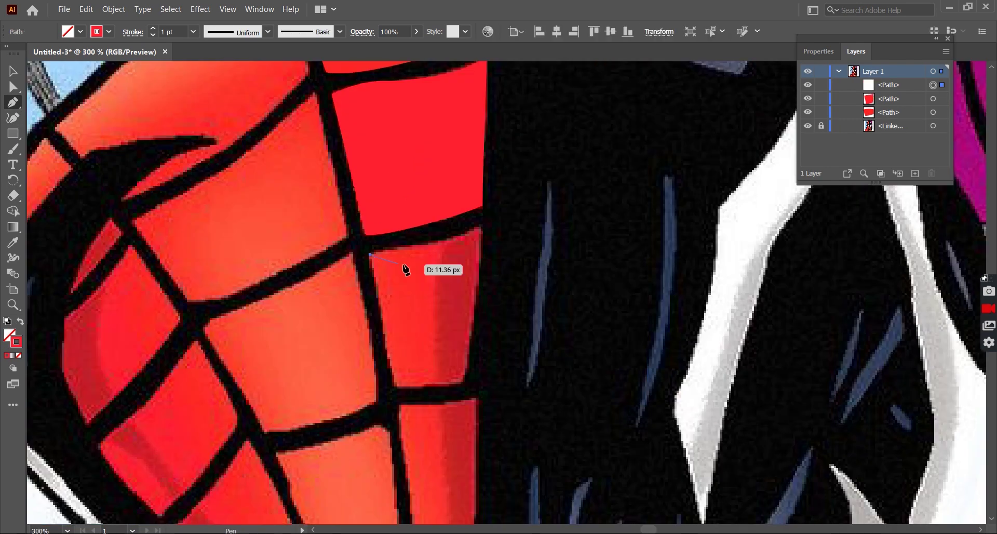
# Trace the third red panel with its top edge curved along the web
pyautogui.press('p')
pyautogui.click(466, 221)
pyautogui.moveTo(556, 184); pyautogui.dragTo(555, 193)
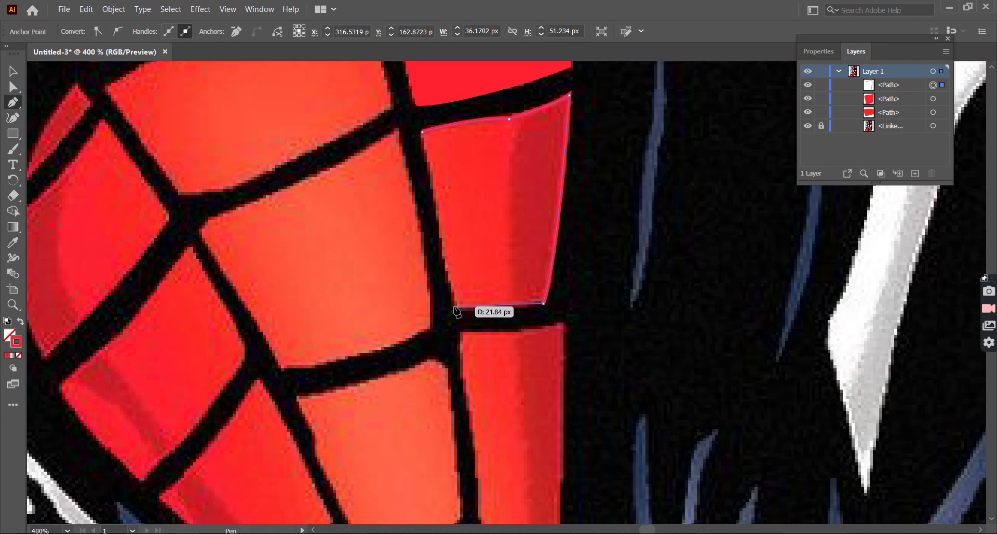
pyautogui.click(422, 133)
pyautogui.press('v')
pyautogui.click(294, 200)
pyautogui.hotkey('ctrl', '0')
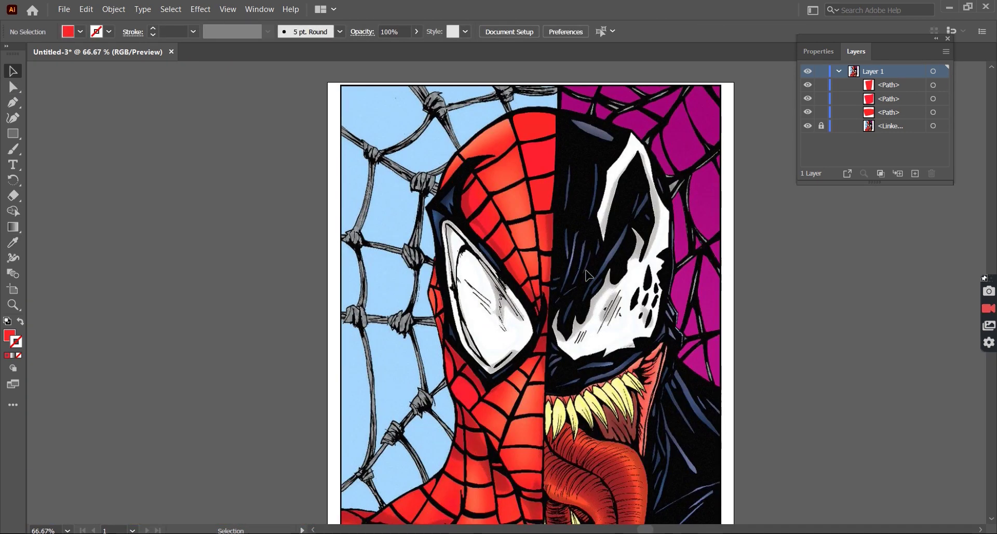
# Trace the next red panel further down the centre seam
pyautogui.scroll(3, 565, 222)
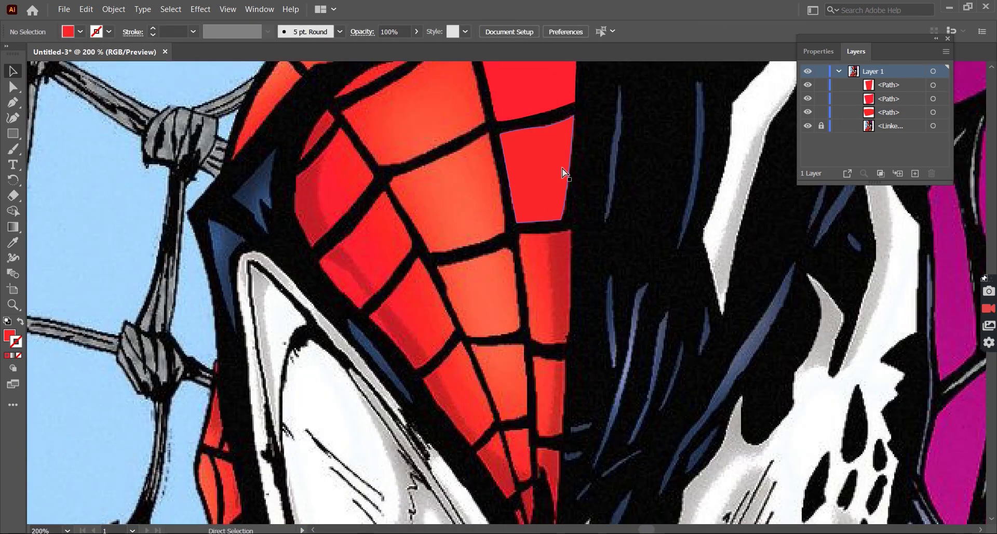
pyautogui.press('p')
pyautogui.scroll(2, 562, 167)
pyautogui.click(389, 222)
pyautogui.click(493, 215)
pyautogui.scroll(-3, 496, 221)
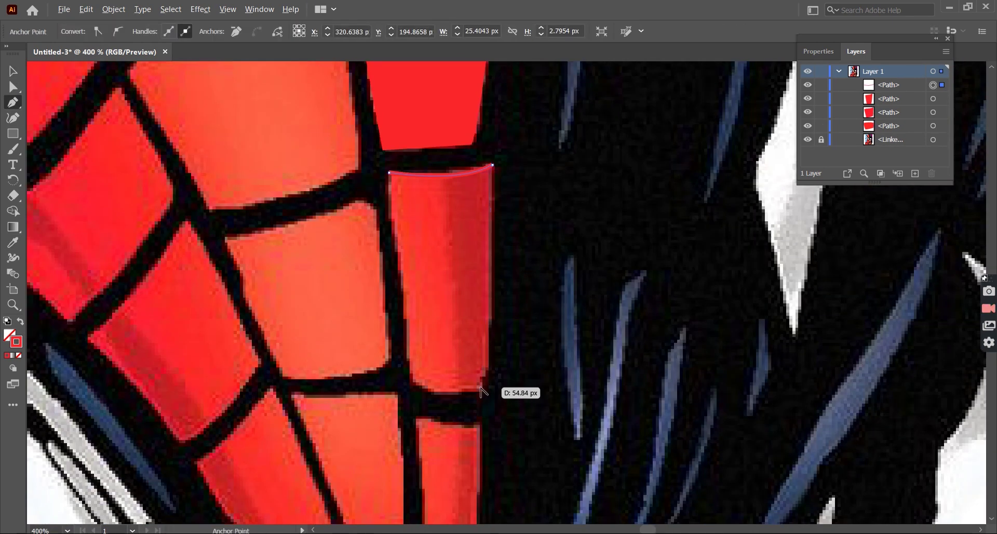
pyautogui.click(474, 387)
pyautogui.hotkey('ctrl', 'shift', 'a')
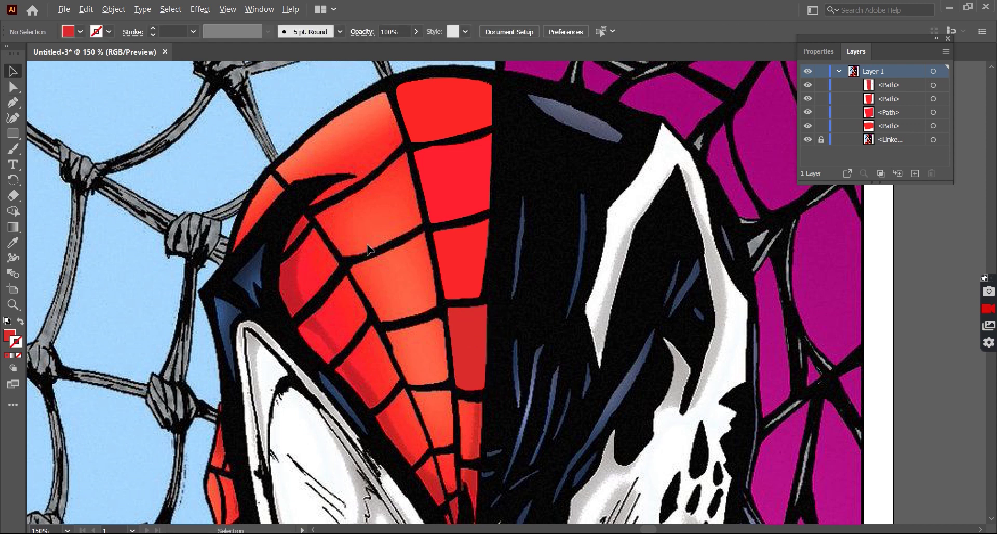
# Trace the narrow panel, then briefly hide the reference artwork to check the shapes
pyautogui.scroll(2, 514, 364)
pyautogui.press('p')
pyautogui.click(413, 227)
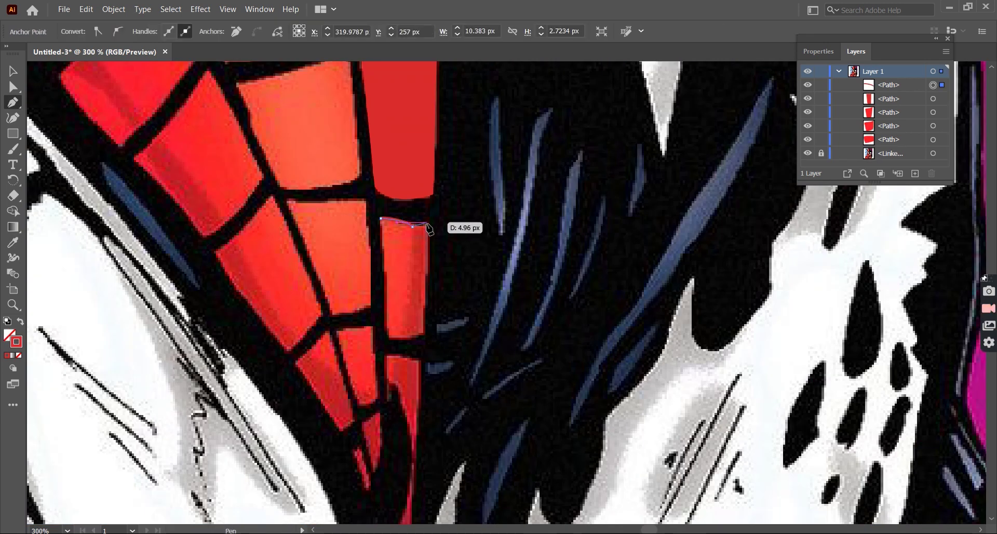
pyautogui.click(425, 333)
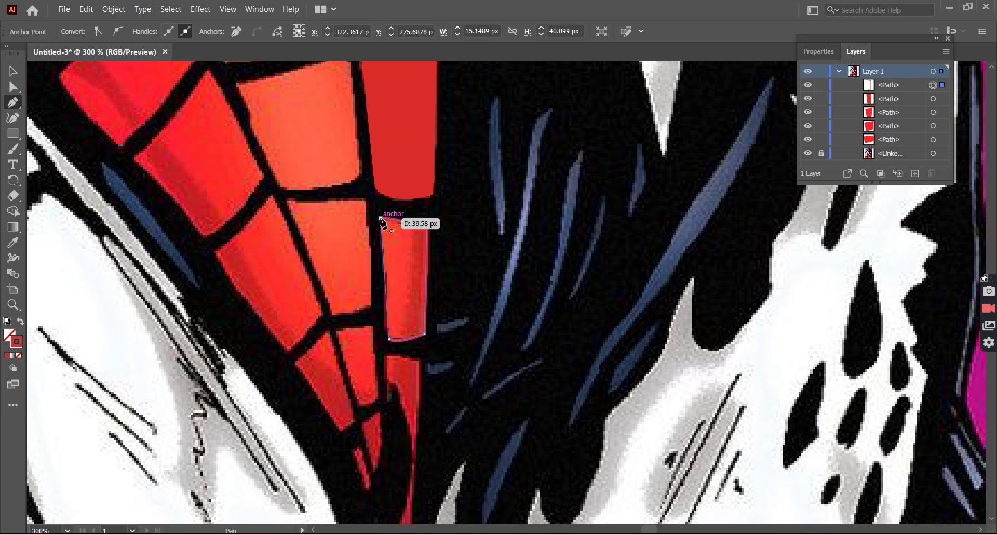
pyautogui.click(381, 218)
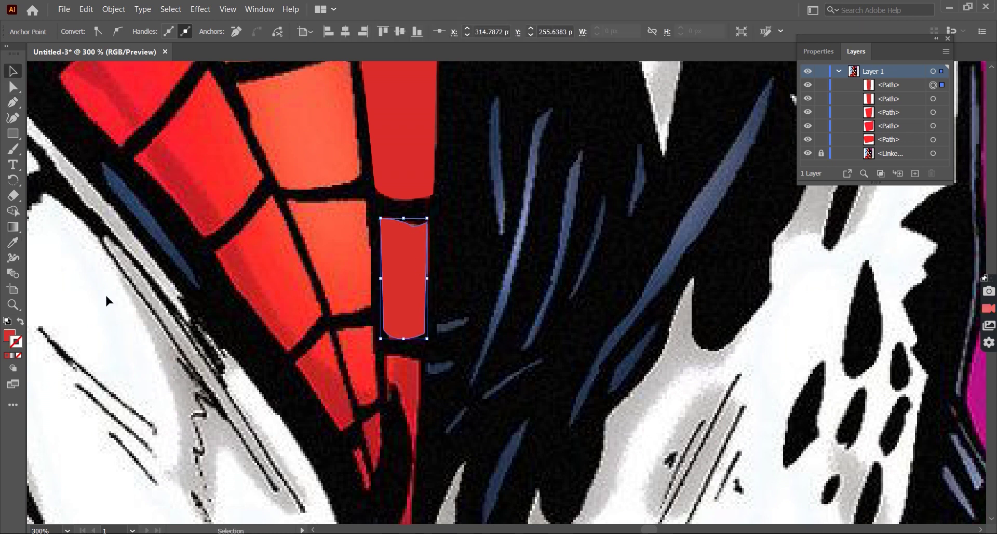
pyautogui.hotkey('ctrl', '=')
pyautogui.hotkey('shift', '`')
pyautogui.press('v')
pyautogui.hotkey('ctrl', 'shift', 'a')
pyautogui.hotkey('ctrl', '0')
pyautogui.click(807, 153)
pyautogui.hotkey('ctrl', '+')
pyautogui.hotkey('ctrl', '+')
# Trace the next panel below as a solid red fill
pyautogui.click(430, 226)
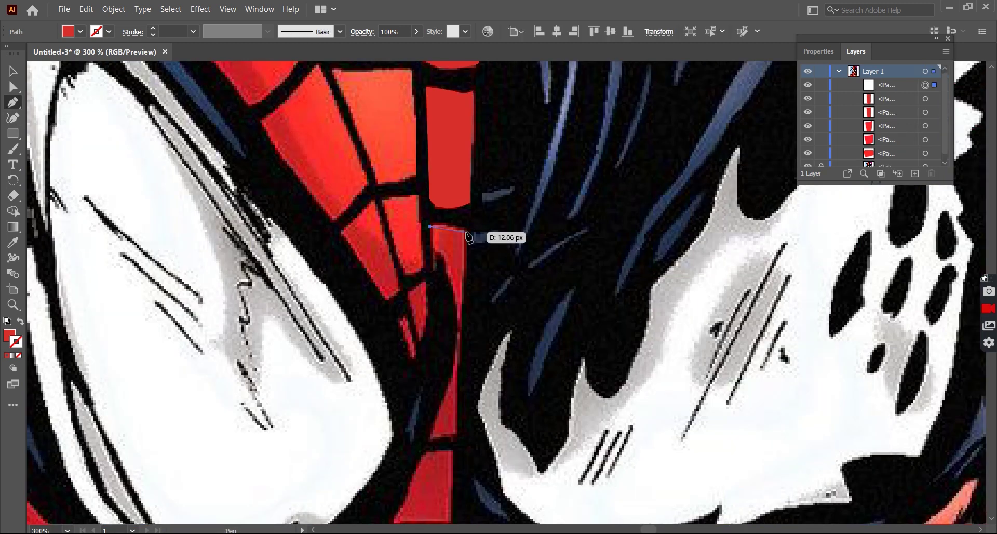
pyautogui.click(465, 232)
pyautogui.scroll(-1, 460, 260)
pyautogui.click(456, 397)
pyautogui.click(429, 399)
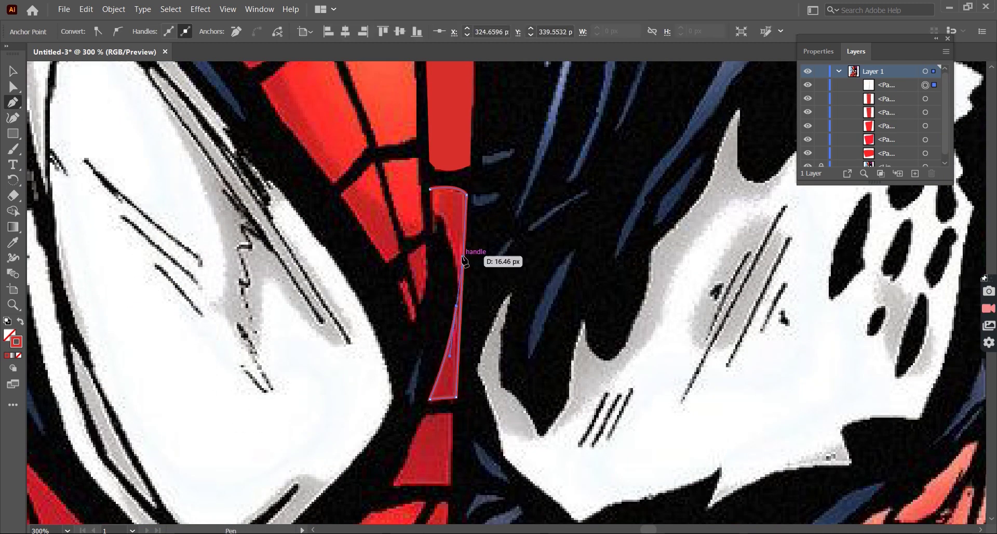
pyautogui.click(429, 188)
pyautogui.hotkey('shift', 'x')
pyautogui.press('v')
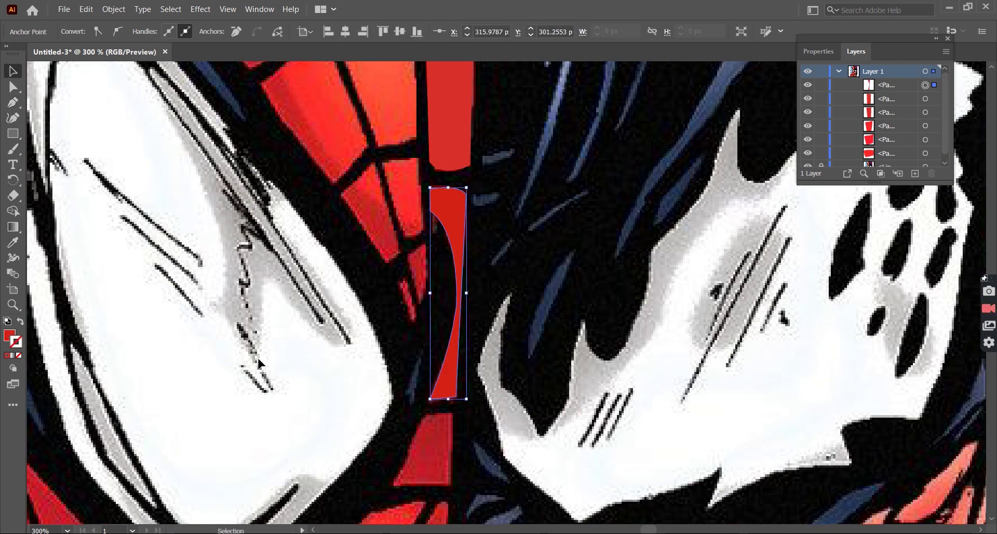
pyautogui.hotkey('ctrl', 'shift', 'a')
pyautogui.press('p')
pyautogui.hotkey('ctrl', '0')
# Outline a small red patch near the chin, undoing misplaced anchors
pyautogui.hotkey('ctrl', '+')
pyautogui.click(522, 236)
pyautogui.click(492, 238)
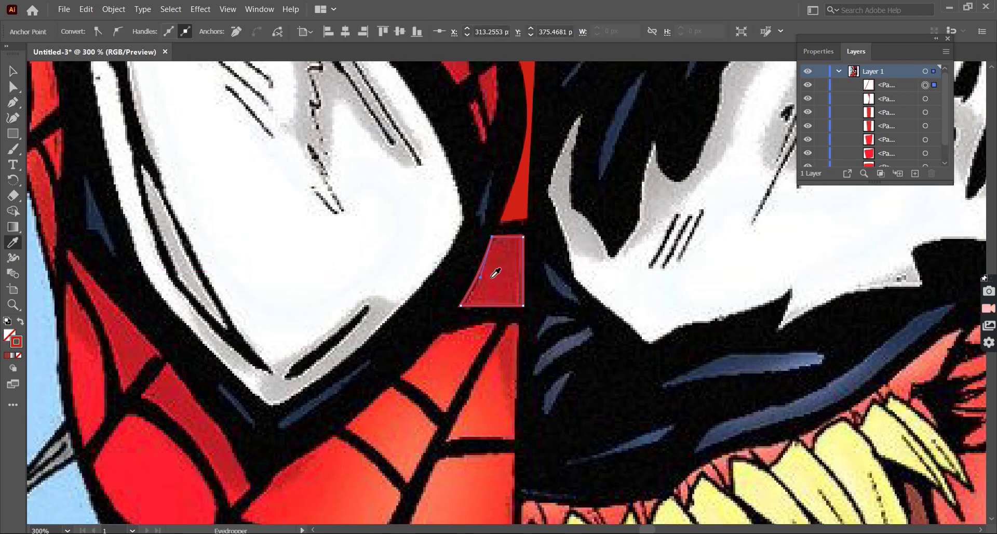
pyautogui.hotkey('ctrl', 'shift', 'a')
pyautogui.hotkey('ctrl', '-')
pyautogui.hotkey('ctrl', '+')
pyautogui.hotkey('ctrl', '+')
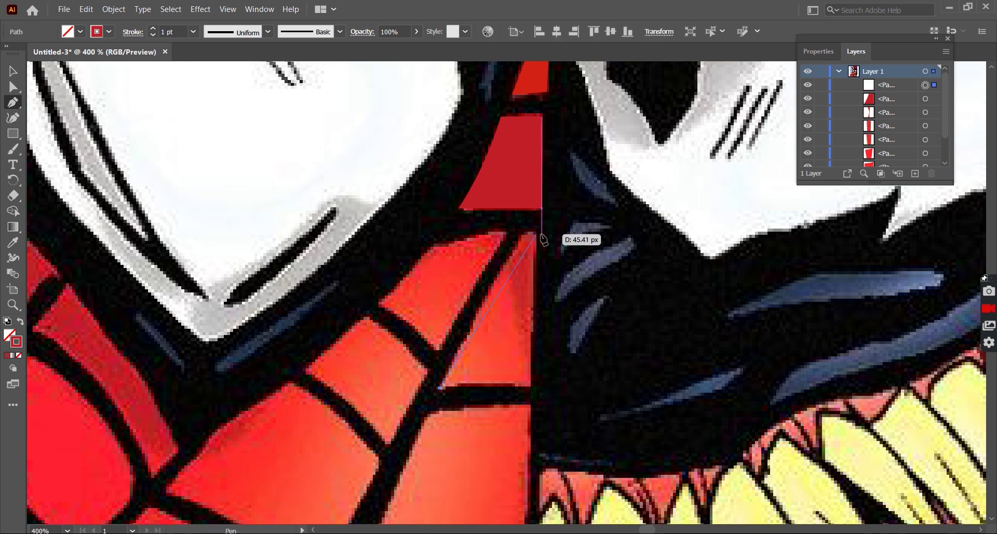
pyautogui.hotkey('ctrl', 'z')
# Trace a triangle at the chin filled with the darker red
pyautogui.click(537, 242)
pyautogui.click(531, 385)
pyautogui.click(532, 324)
pyautogui.hotkey('ctrl', 'shift', 'a')
pyautogui.press('p')
pyautogui.scroll(-5, 533, 325)
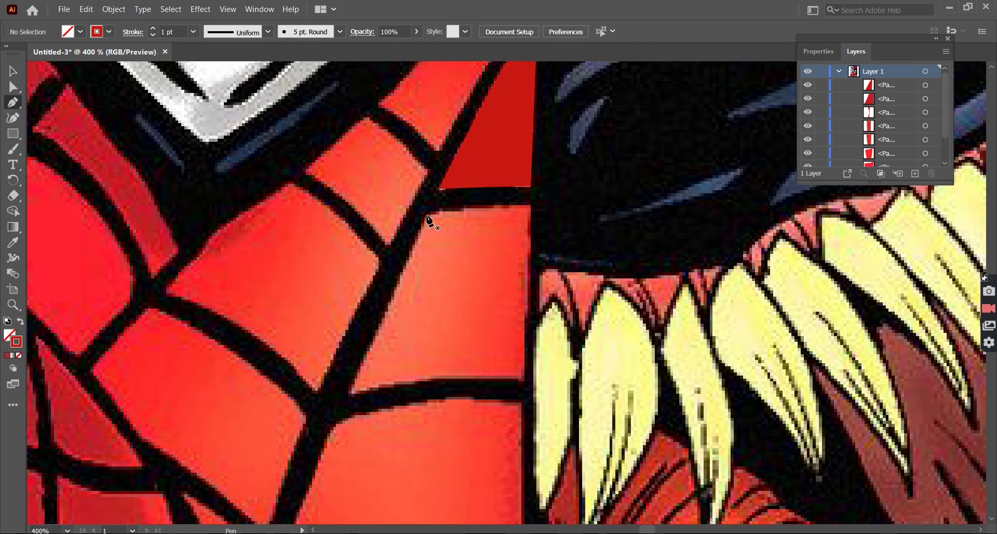
pyautogui.hotkey('ctrl', '-')
pyautogui.hotkey('ctrl', '-')
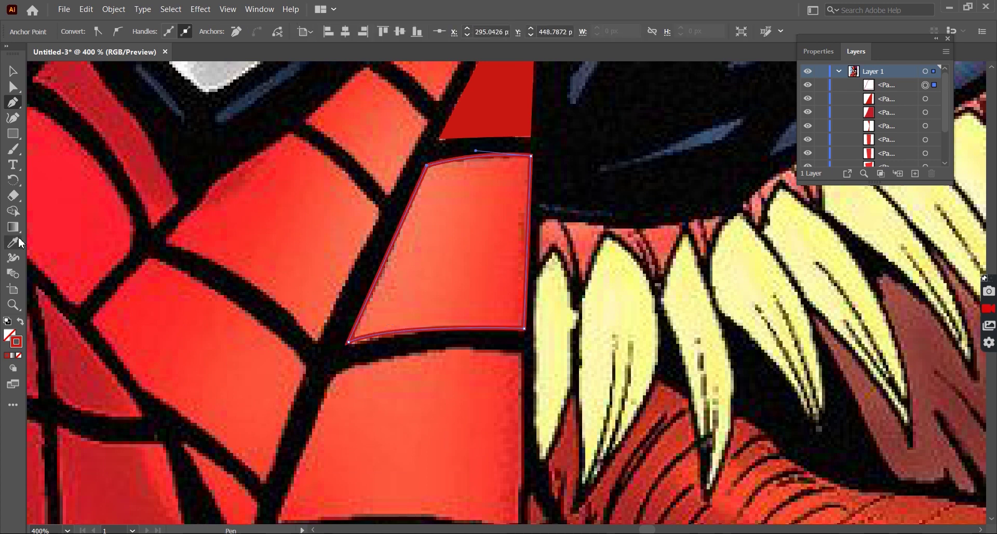
pyautogui.press('v')
pyautogui.hotkey('ctrl', '-')
pyautogui.hotkey('ctrl', '-')
pyautogui.hotkey('ctrl', '+')
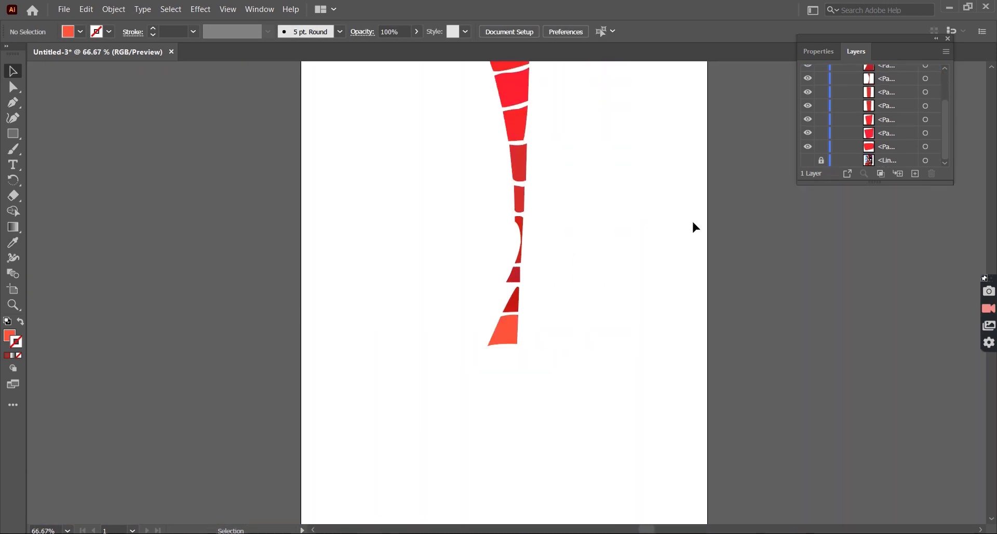
# Trace the lower cheek panel and fill it with red sampled from the artwork
pyautogui.hotkey('ctrl', '+')
pyautogui.press('p')
pyautogui.hotkey('shift', 'x')
pyautogui.hotkey('ctrl', '+')
pyautogui.scroll(-2, 407, 271)
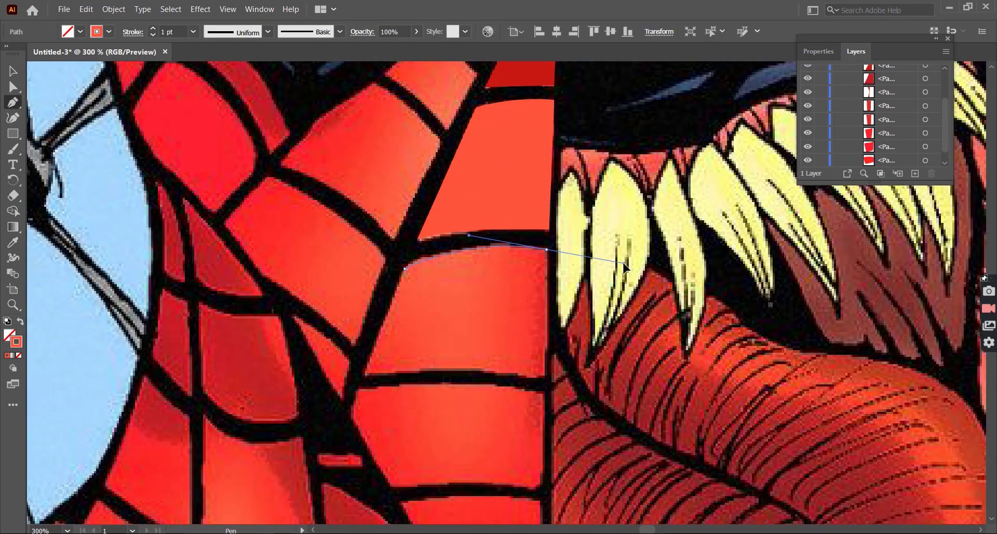
pyautogui.click(546, 374)
pyautogui.click(365, 374)
pyautogui.click(405, 268)
pyautogui.press('i')
pyautogui.click(457, 311)
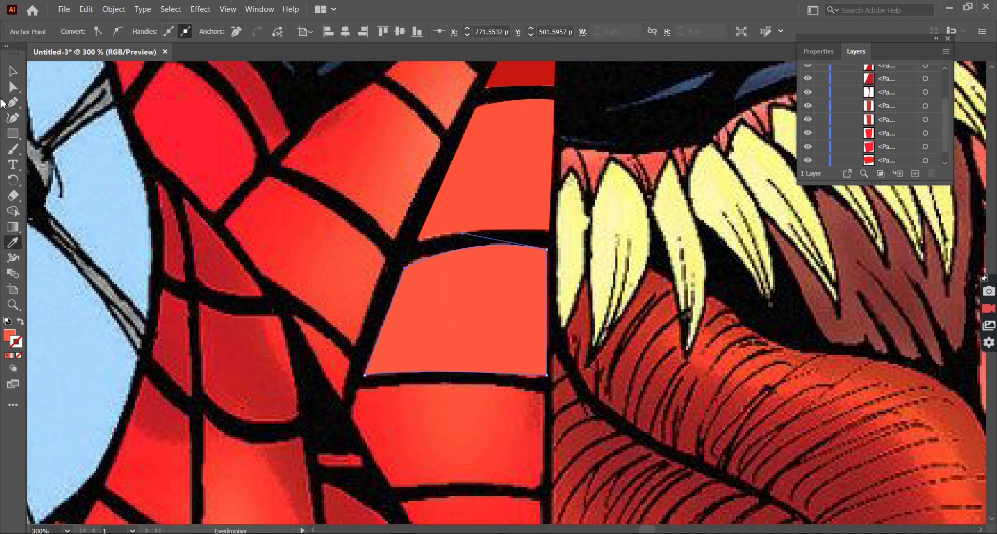
pyautogui.hotkey('ctrl', 'shift', 'a')
# Trace the next cheek panel with a curved top-left corner, then hide the reference to check
pyautogui.hotkey('ctrl', '-')
pyautogui.hotkey('ctrl', '-')
pyautogui.press('p')
pyautogui.hotkey('ctrl', '+')
pyautogui.hotkey('ctrl', '+')
pyautogui.click(500, 274)
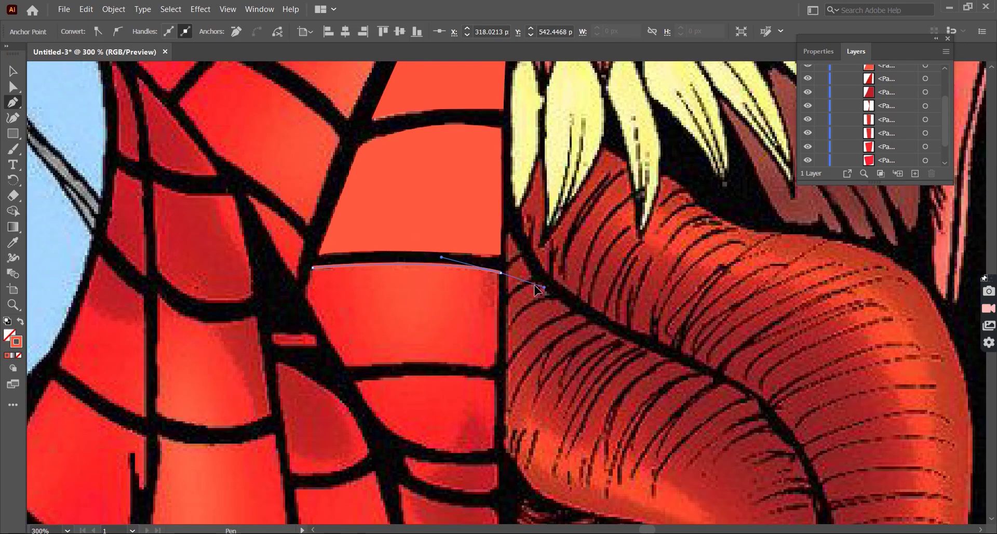
pyautogui.scroll(-2, 519, 291)
pyautogui.click(498, 328)
pyautogui.click(304, 256)
pyautogui.moveTo(312, 229); pyautogui.dragTo(324, 227)
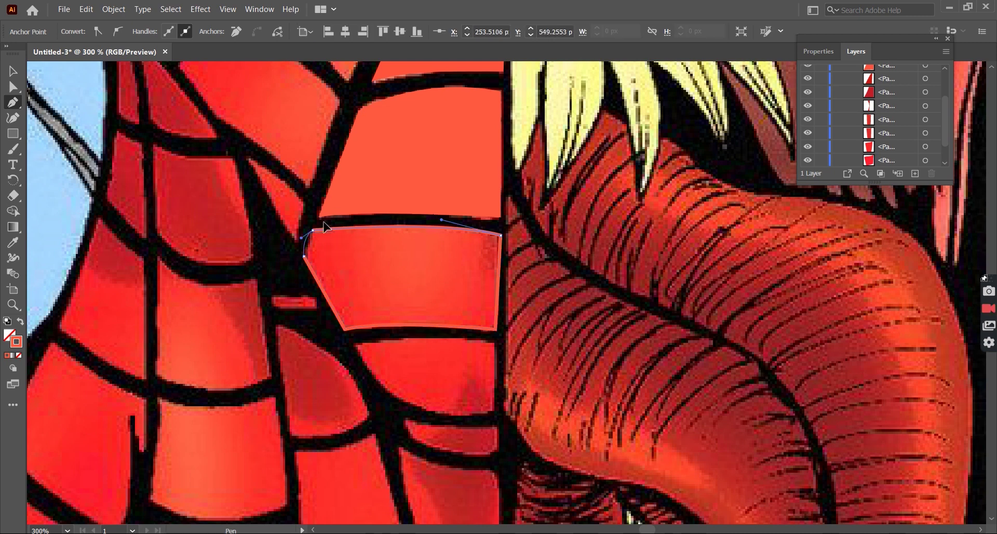
pyautogui.press('v')
pyautogui.hotkey('ctrl', 'shift', 'a')
pyautogui.hotkey('ctrl', '-')
pyautogui.click(808, 160)
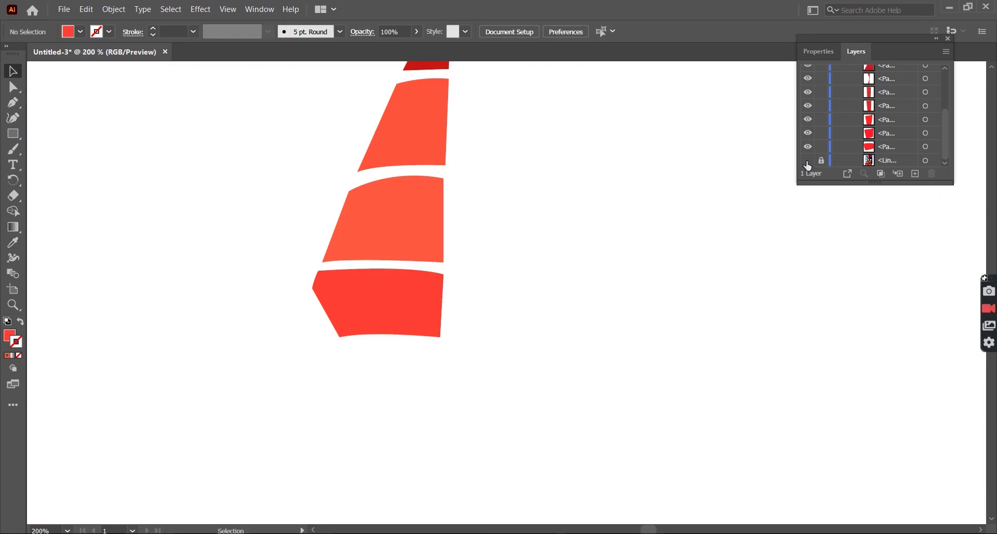
# Trace another cheek panel starting from an empty fill
pyautogui.press('p')
pyautogui.hotkey('shift', 'x')
pyautogui.hotkey('ctrl', '+')
pyautogui.scroll(-2, 347, 285)
pyautogui.hotkey('ctrl', '+')
pyautogui.click(439, 288)
pyautogui.click(332, 296)
pyautogui.click(312, 248)
pyautogui.hotkey('ctrl', 'shift', 'a')
pyautogui.hotkey('ctrl', '0')
pyautogui.hotkey('ctrl', '+')
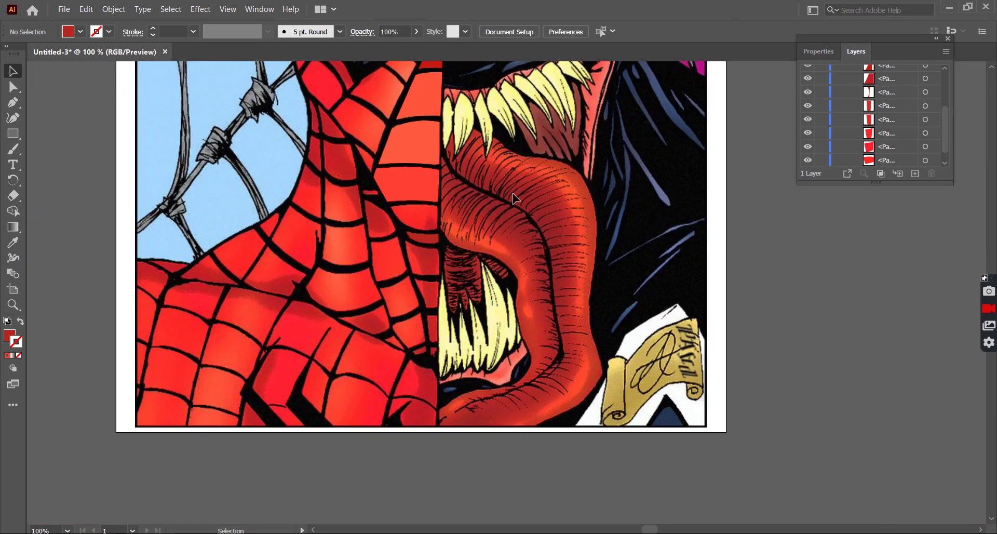
pyautogui.hotkey('ctrl', '+')
# Set the colour to blue 0000ff and outline the next web panel
pyautogui.doubleClick(16, 341)
pyautogui.write('0000ff')
pyautogui.press('Return')
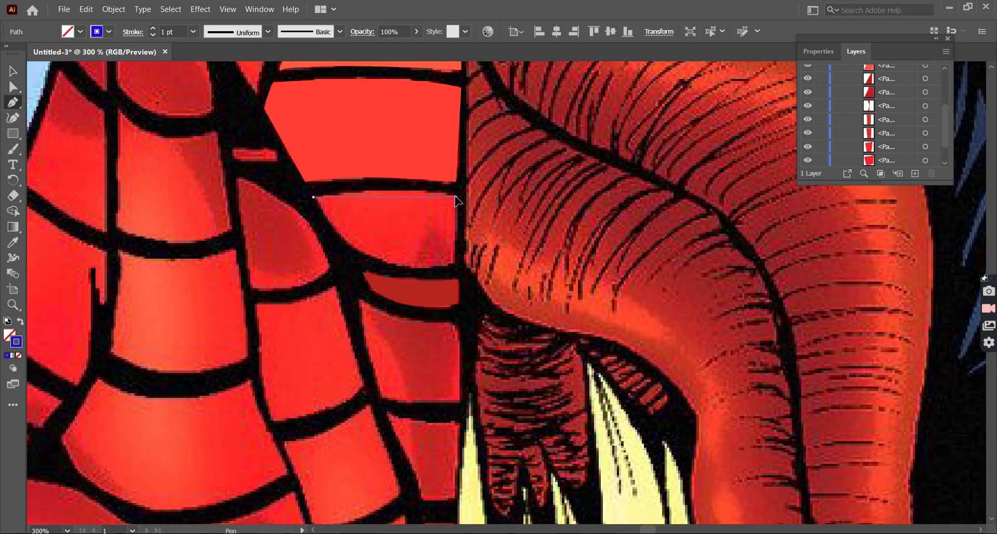
pyautogui.click(456, 197)
pyautogui.click(452, 264)
pyautogui.moveTo(313, 196); pyautogui.dragTo(313, 192)
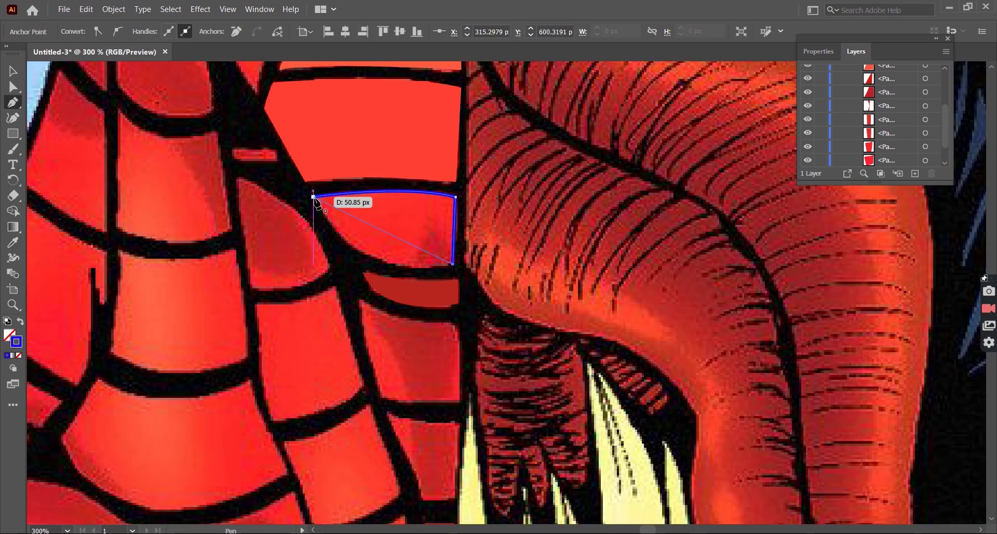
# Outline another web panel lower on the cheek with curved edges
pyautogui.scroll(-1, 427, 292)
pyautogui.scroll(-1, 427, 292)
pyautogui.click(362, 262)
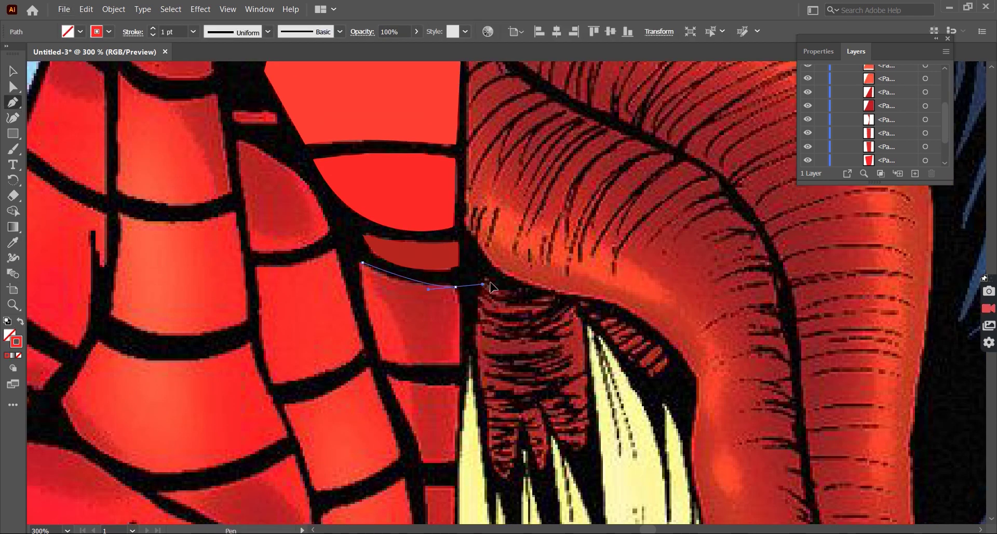
pyautogui.click(455, 286)
pyautogui.moveTo(458, 300); pyautogui.dragTo(460, 367)
pyautogui.click(383, 362)
pyautogui.moveTo(362, 263); pyautogui.dragTo(363, 268)
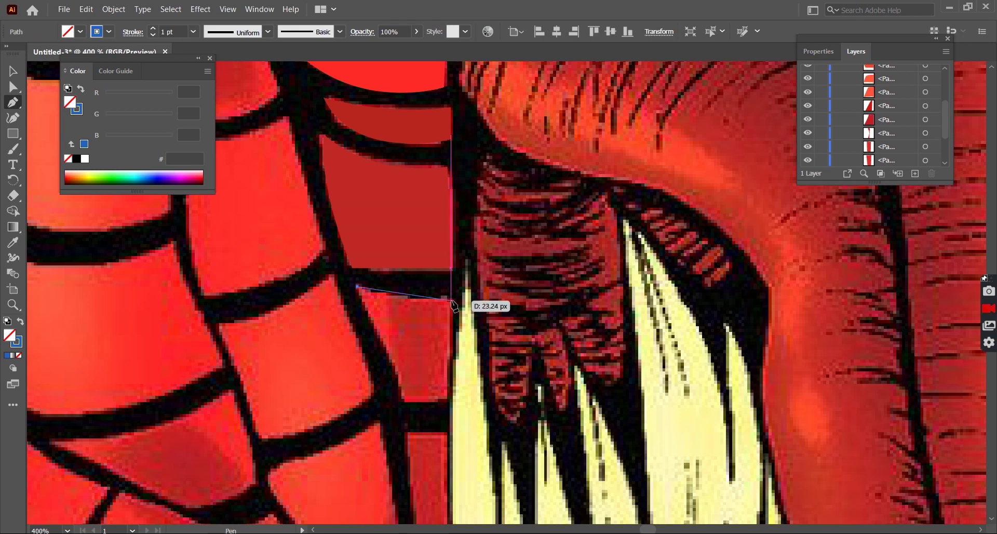
pyautogui.moveTo(451, 300); pyautogui.dragTo(509, 299)
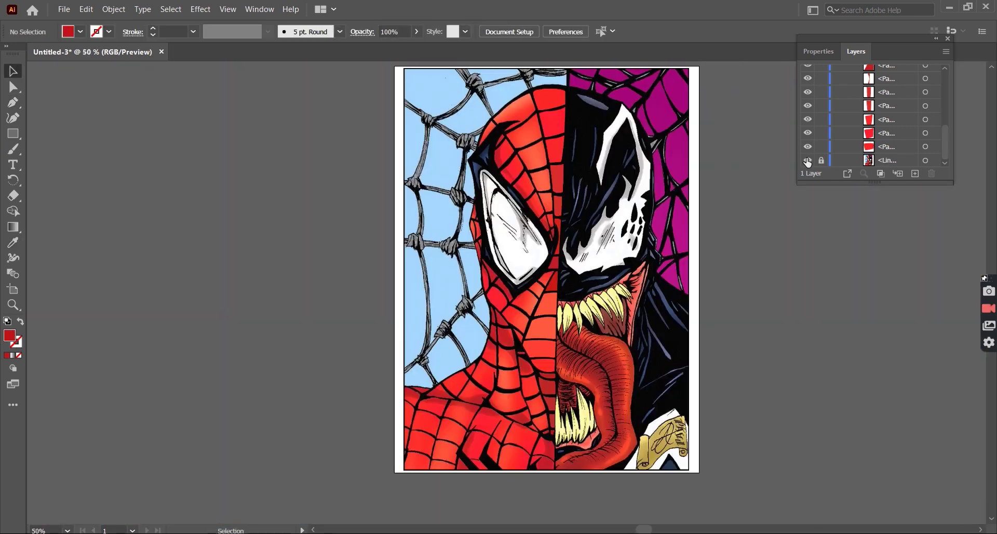
pyautogui.scroll(-2, 521, 353)
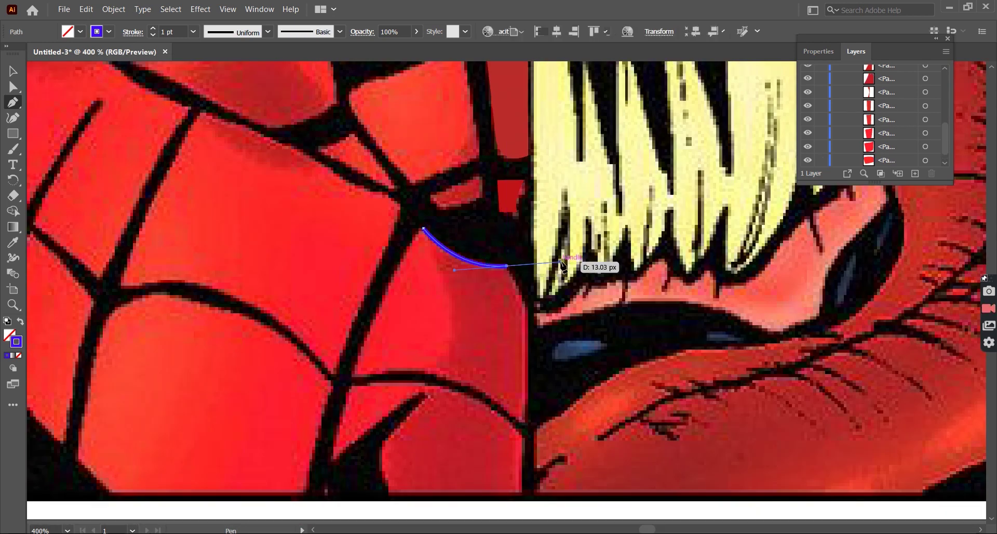
# Trace the lowest chin web panel beside the seam and fill it solid red
pyautogui.scroll(-2, 563, 265)
pyautogui.click(527, 254)
pyautogui.moveTo(526, 374); pyautogui.dragTo(556, 377)
pyautogui.click(441, 327)
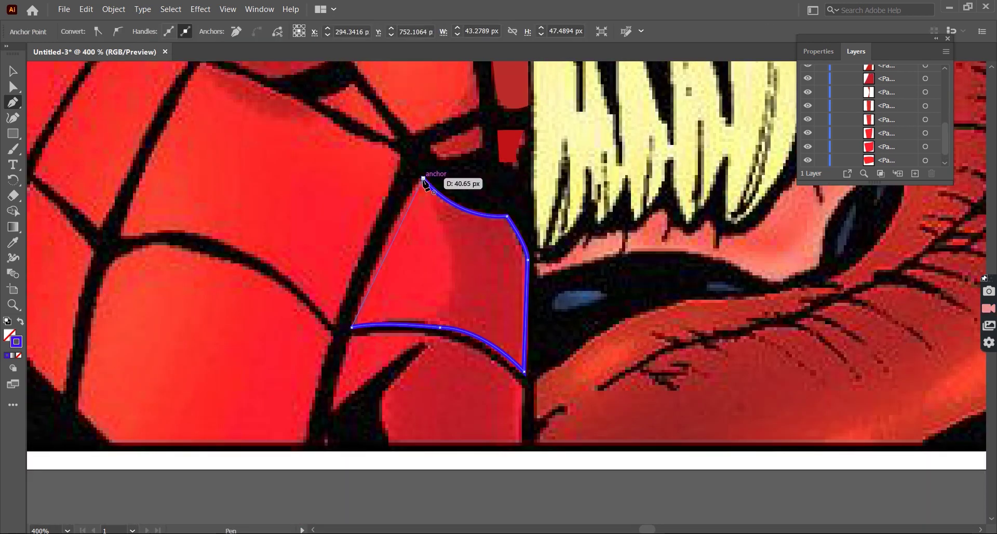
pyautogui.click(424, 179)
pyautogui.press('i')
pyautogui.click(465, 271)
pyautogui.press('v')
pyautogui.hotkey('ctrl', 'shift', 'a')
pyautogui.hotkey('ctrl', '-')
pyautogui.hotkey('ctrl', '-')
pyautogui.scroll(2, 298, 281)
# Outline the neighbouring lower web panel with a curved bottom edge and close it
pyautogui.click(283, 212)
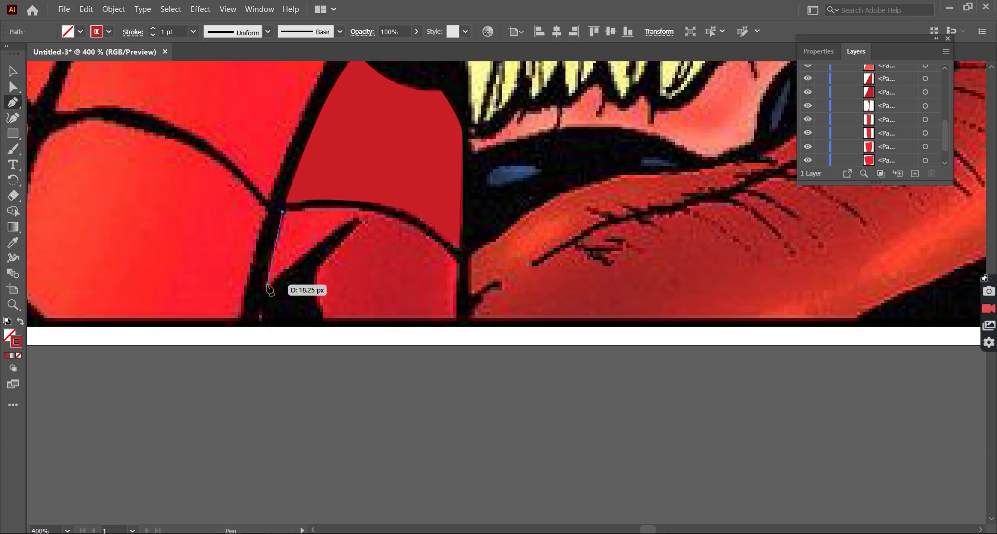
pyautogui.click(270, 284)
pyautogui.click(356, 218)
pyautogui.click(315, 268)
pyautogui.moveTo(333, 332); pyautogui.dragTo(339, 331)
pyautogui.click(457, 319)
pyautogui.click(456, 258)
pyautogui.click(283, 212)
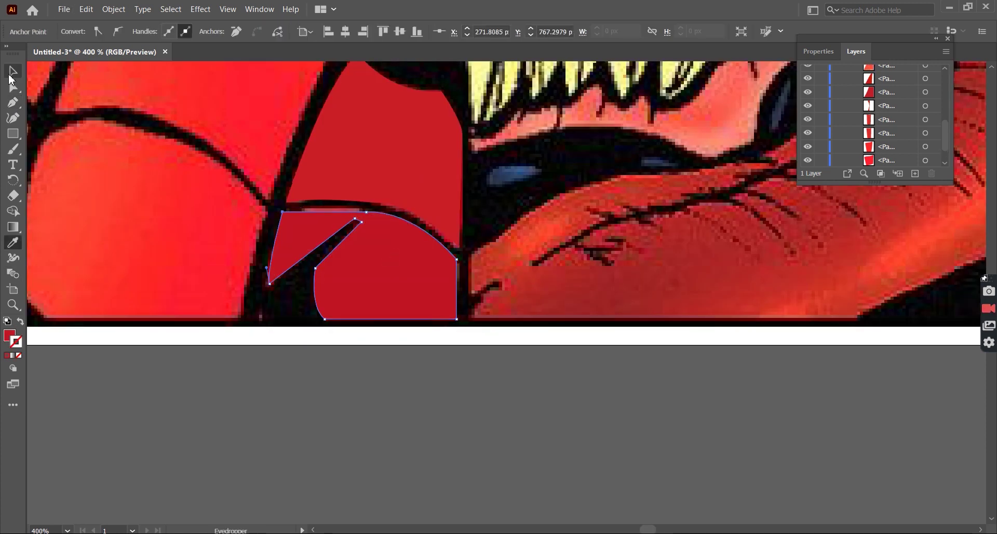
# Fill the second chin panel red, then hide the line art to check the fills
pyautogui.press('v')
pyautogui.hotkey('ctrl', 'shift', 'a')
pyautogui.hotkey('ctrl', '-')
pyautogui.hotkey('ctrl', '-')
pyautogui.hotkey('ctrl', '-')
pyautogui.hotkey('ctrl', '-')
pyautogui.hotkey('ctrl', '-')
pyautogui.hotkey('ctrl', '-')
pyautogui.click(808, 160)
pyautogui.hotkey('ctrl', '+')
pyautogui.hotkey('ctrl', '+')
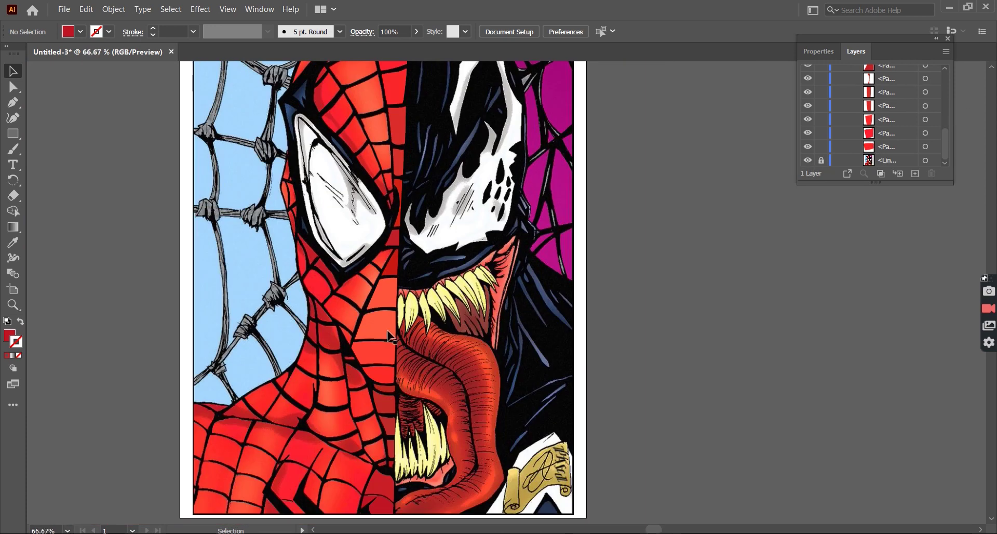
pyautogui.hotkey('ctrl', '+')
pyautogui.hotkey('ctrl', '+')
# Trace the notched crescent forehead panel as a closed path
pyautogui.press('p')
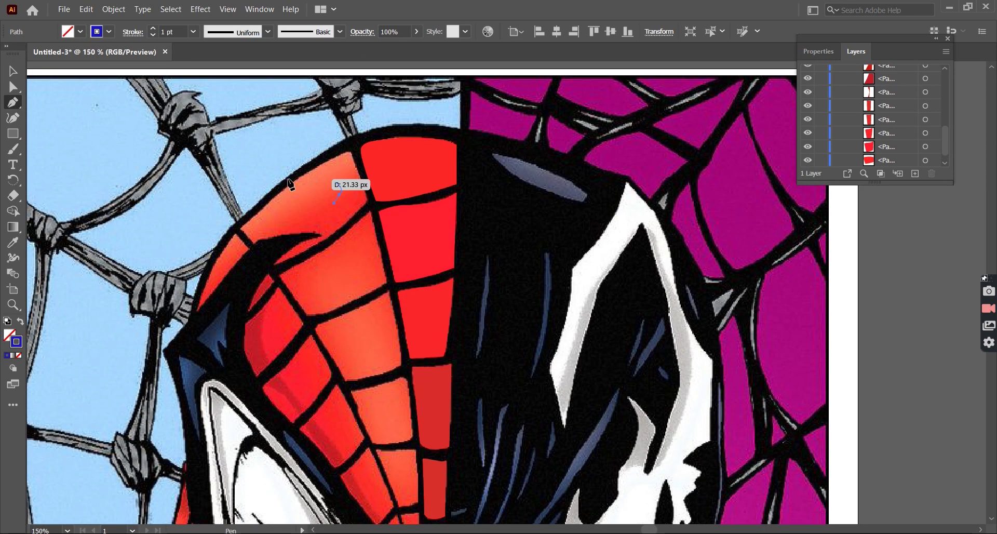
pyautogui.scroll(1, 329, 198)
pyautogui.moveTo(356, 140); pyautogui.dragTo(371, 140)
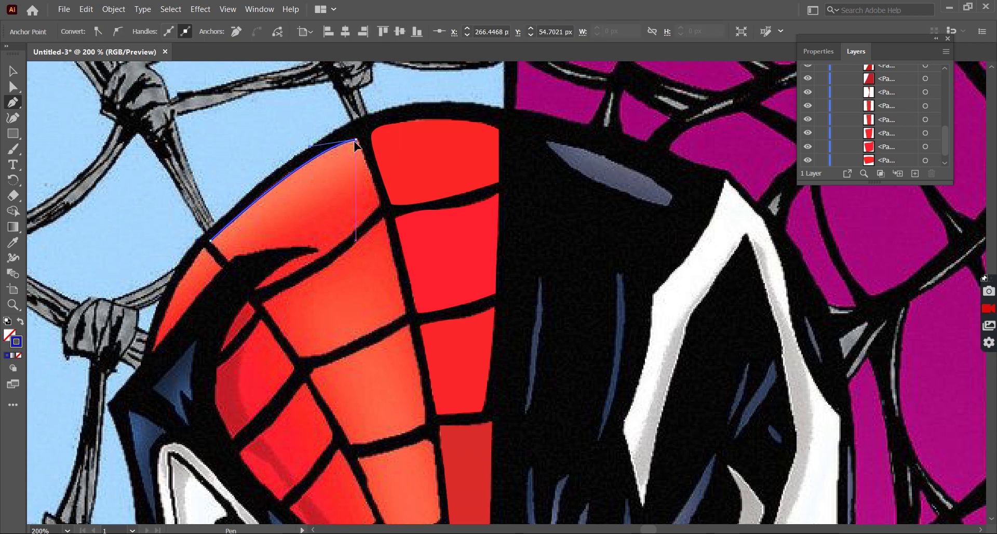
pyautogui.click(381, 205)
pyautogui.click(258, 287)
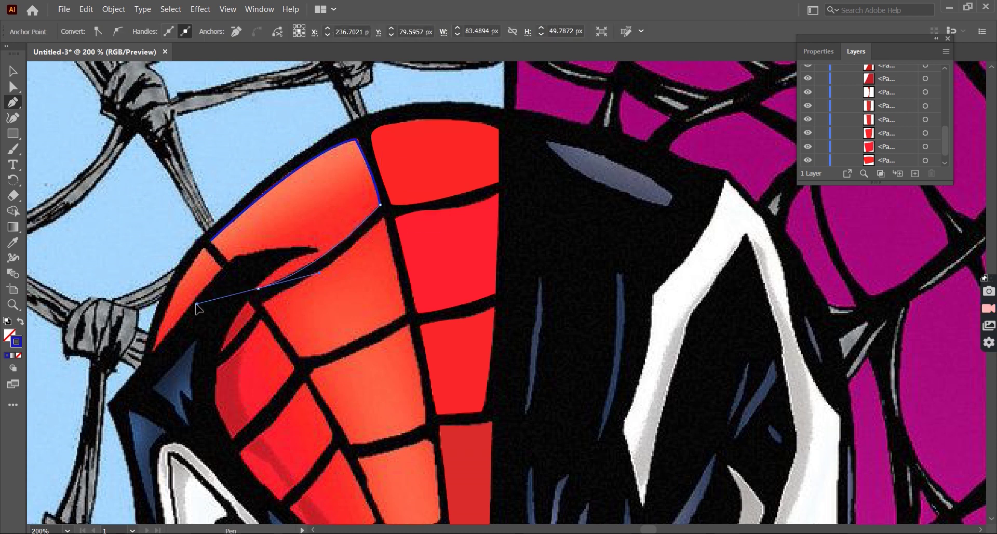
pyautogui.click(317, 253)
pyautogui.moveTo(229, 262); pyautogui.dragTo(179, 291)
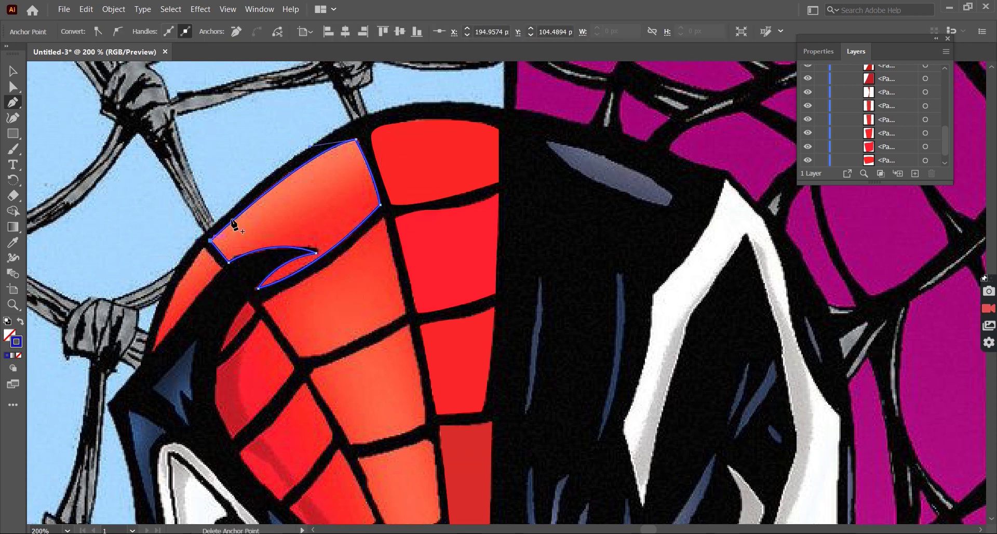
pyautogui.click(211, 239)
# Outline the next forehead panel in purple and fill it with the sampled red
pyautogui.scroll(-3, 305, 200)
pyautogui.scroll(3, 352, 237)
pyautogui.click(261, 248)
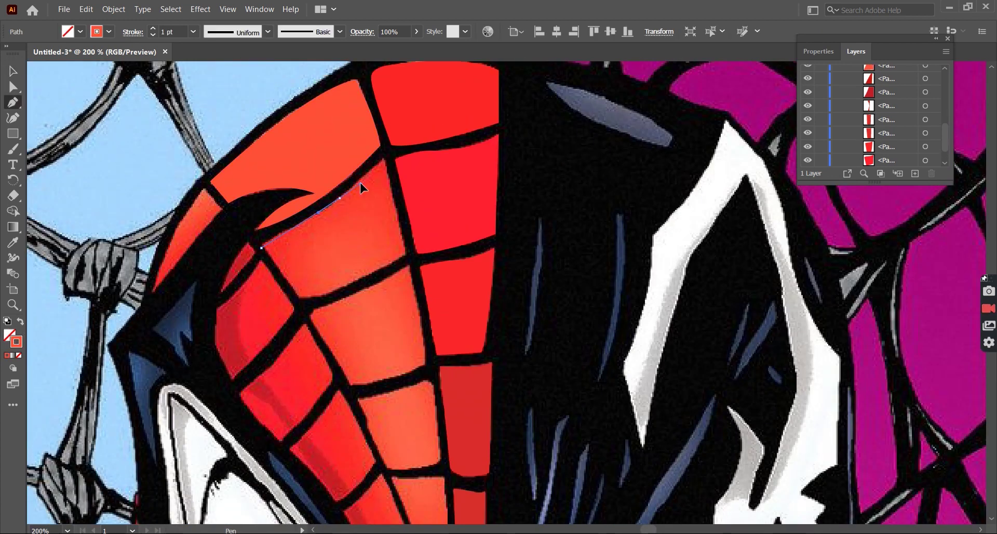
pyautogui.doubleClick(16, 341)
pyautogui.click(632, 190)
pyautogui.scroll(2, 359, 120)
pyautogui.click(356, 116)
pyautogui.scroll(-2, 388, 229)
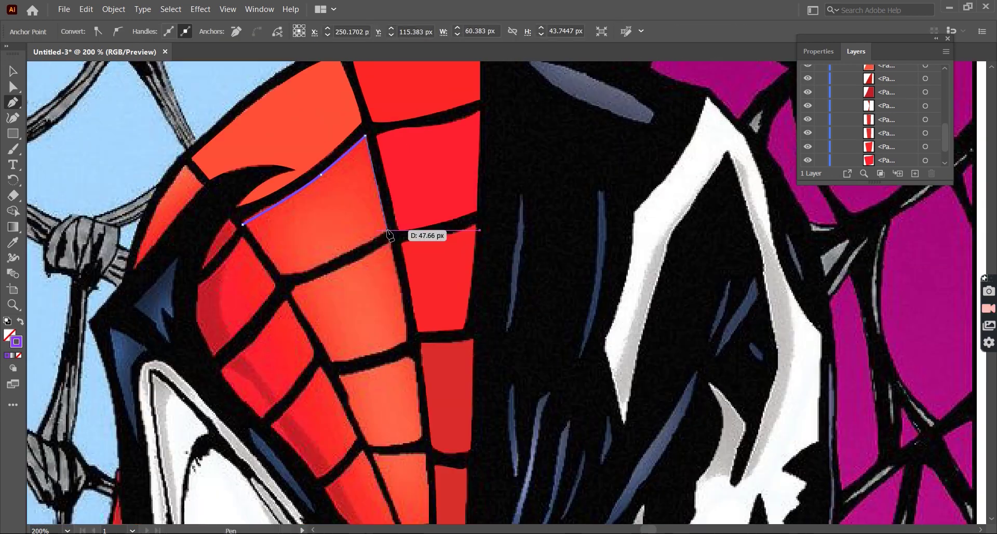
pyautogui.click(388, 230)
pyautogui.click(311, 208)
pyautogui.scroll(-1, 364, 234)
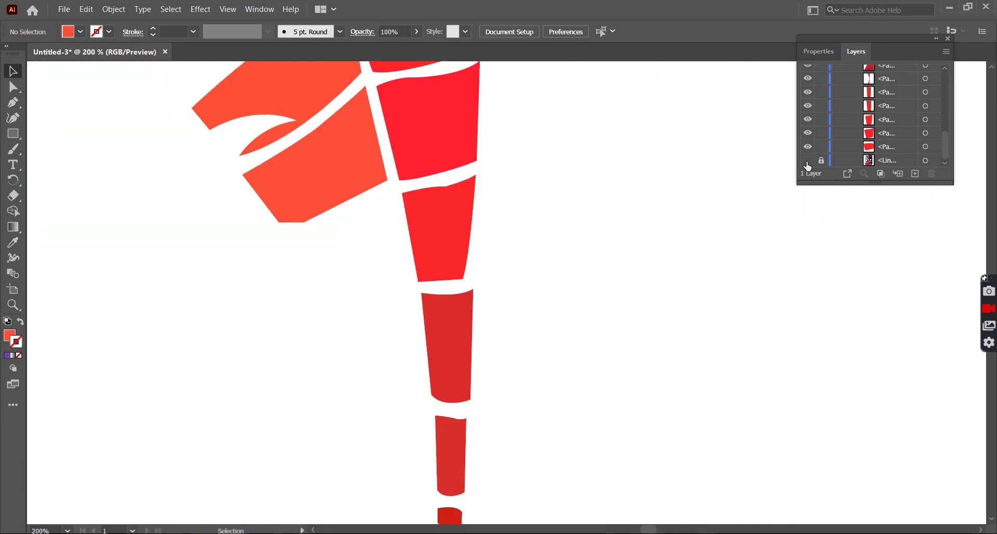
# Trace a four-sided forehead panel and fill it with orange-red sampled from the artwork
pyautogui.press('p')
pyautogui.click(21, 357)
pyautogui.scroll(-1, 289, 248)
pyautogui.scroll(2, 289, 248)
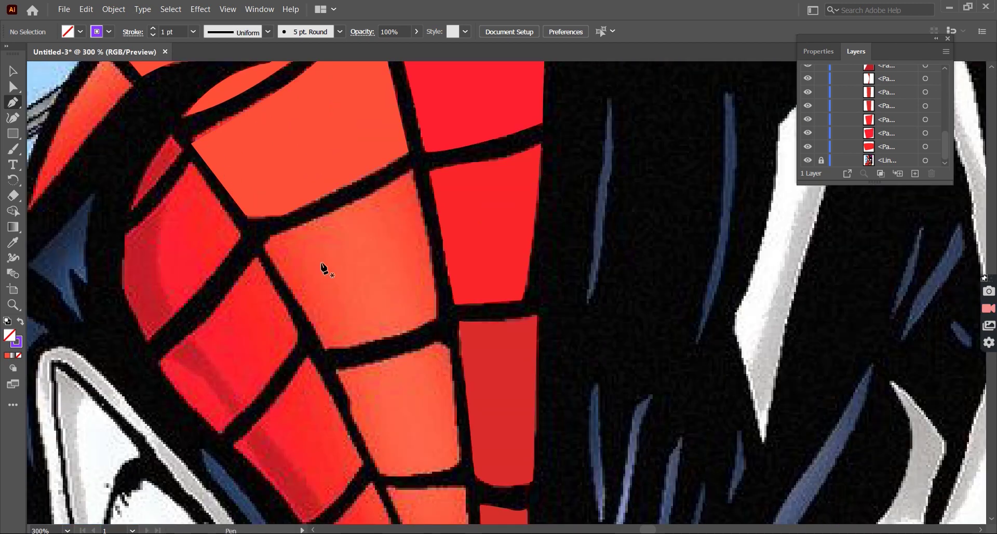
pyautogui.moveTo(413, 169); pyautogui.dragTo(424, 160)
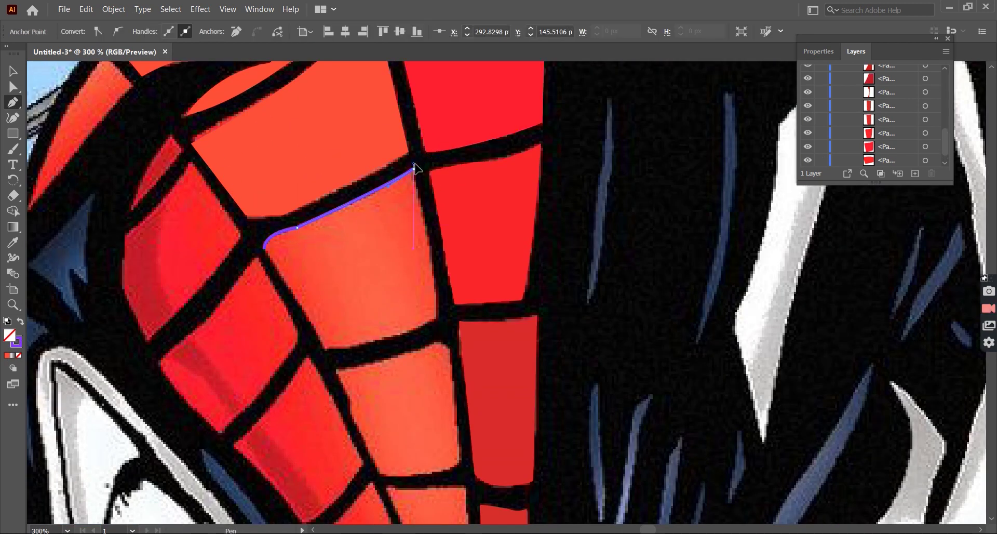
pyautogui.click(283, 346)
pyautogui.click(264, 248)
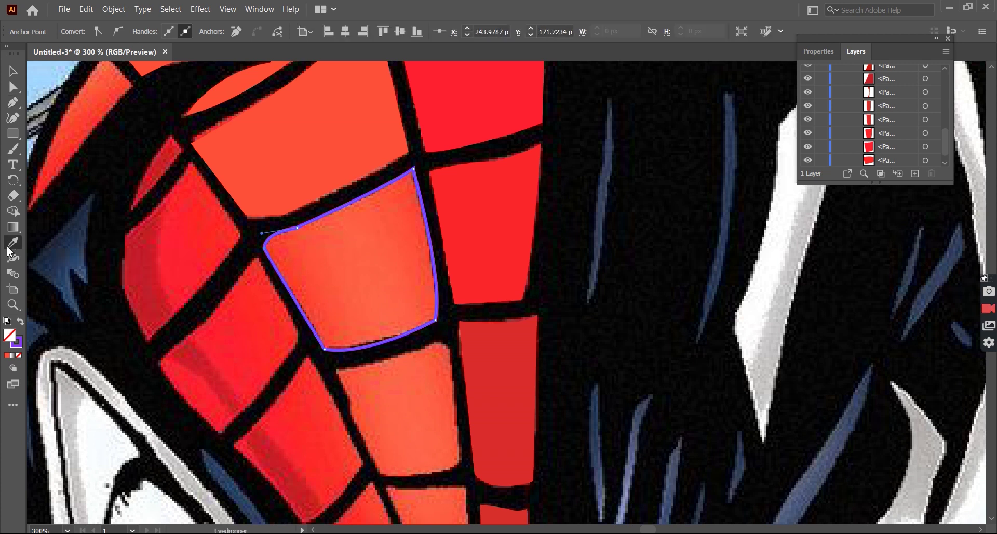
pyautogui.press('i')
pyautogui.click(384, 323)
pyautogui.hotkey('ctrl', 'shift', 'a')
pyautogui.hotkey('ctrl', '-')
pyautogui.hotkey('shift', 'x')
# Trace the curved lower panel and fill it red using Shift+X
pyautogui.press('p')
pyautogui.scroll(2, 355, 260)
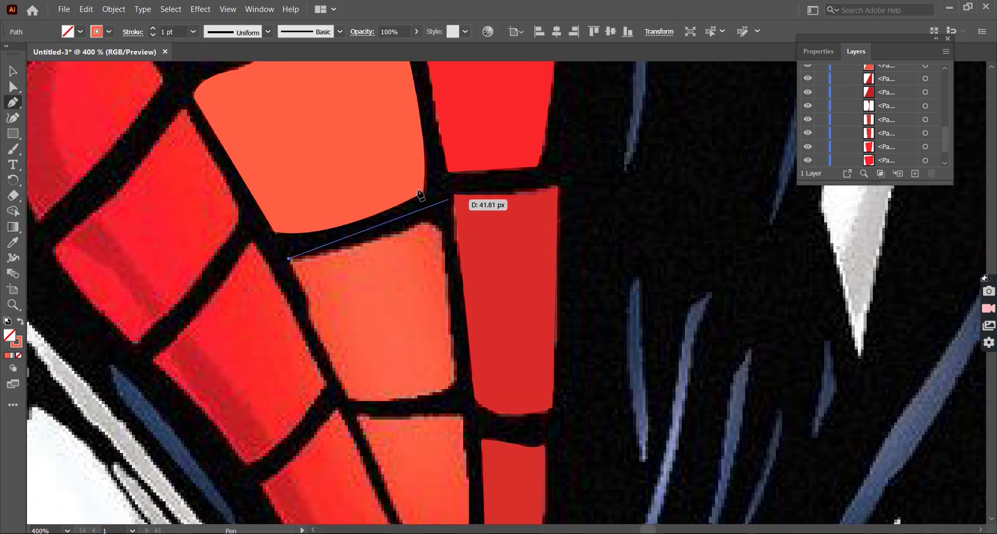
pyautogui.moveTo(419, 223); pyautogui.dragTo(427, 220)
pyautogui.moveTo(455, 387); pyautogui.dragTo(418, 412)
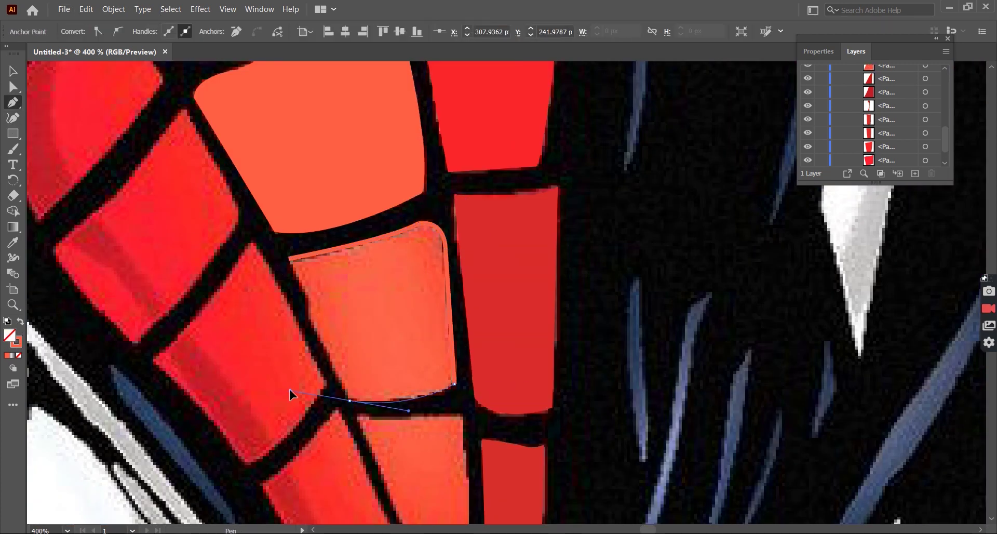
pyautogui.click(352, 408)
pyautogui.hotkey('shift', 'x')
pyautogui.press('v')
pyautogui.scroll(-3, 397, 213)
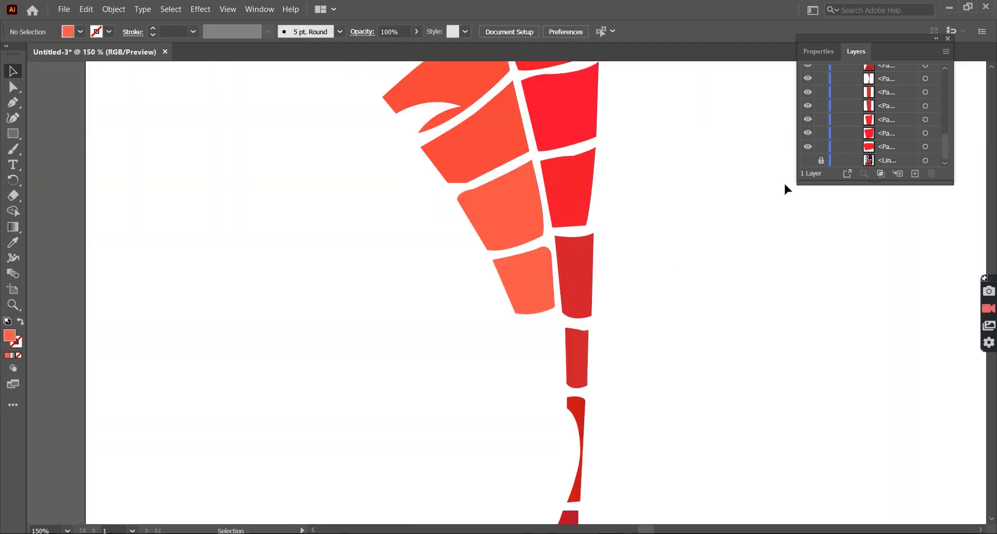
pyautogui.scroll(2, 663, 258)
# Outline the lower orange web cell as a closed four-corner shape
pyautogui.press('p')
pyautogui.scroll(1, 503, 177)
pyautogui.click(414, 191)
pyautogui.click(522, 192)
pyautogui.click(528, 330)
pyautogui.click(479, 345)
pyautogui.scroll(-2, 498, 291)
pyautogui.scroll(-1, 498, 291)
# With a blue outline colour, trace the red sliver panel down the cell edge
pyautogui.press('F6')
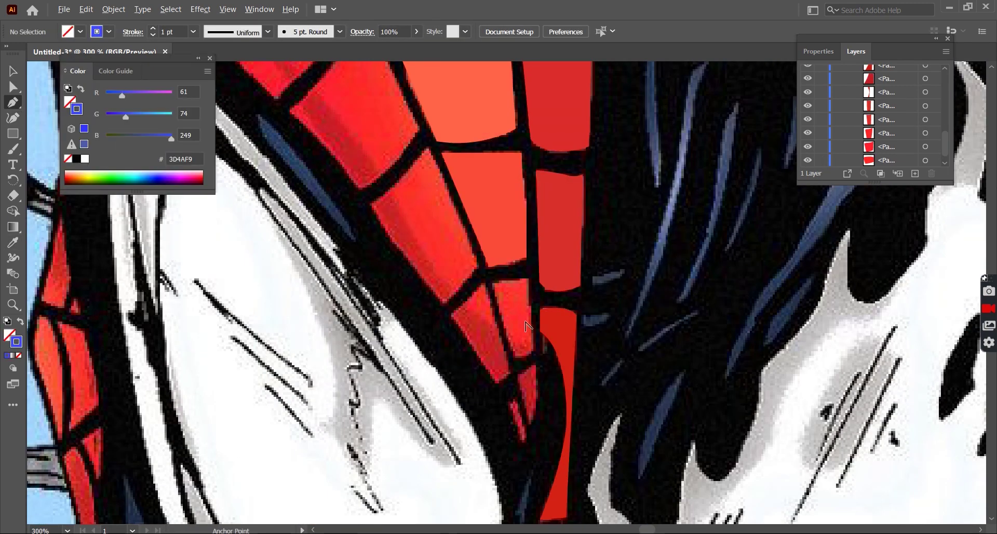
pyautogui.scroll(2, 498, 291)
pyautogui.click(481, 272)
pyautogui.moveTo(526, 267); pyautogui.dragTo(529, 288)
pyautogui.click(534, 363)
pyautogui.click(507, 370)
pyautogui.click(239, 356)
pyautogui.scroll(-1, 238, 356)
pyautogui.click(11, 115)
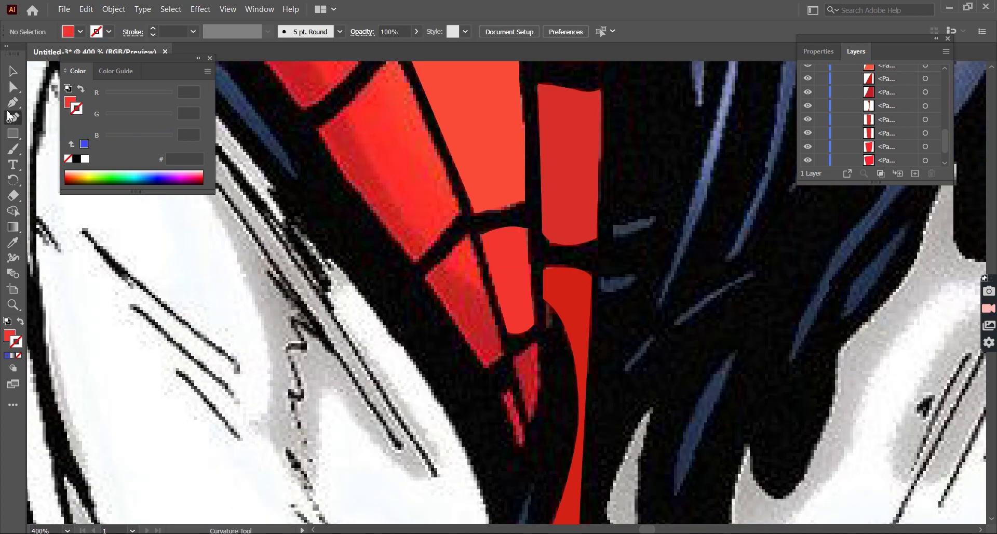
pyautogui.scroll(1, 564, 374)
pyautogui.scroll(-1, 550, 337)
# Adjust the sliver's curved edge, then toggle the line art to check the fills
pyautogui.moveTo(509, 401); pyautogui.dragTo(497, 359)
pyautogui.press('v')
pyautogui.scroll(-3, 440, 360)
pyautogui.scroll(-2, 441, 360)
pyautogui.scroll(2, 440, 360)
pyautogui.scroll(-3, 440, 359)
pyautogui.scroll(-2, 882, 130)
pyautogui.click(807, 160)
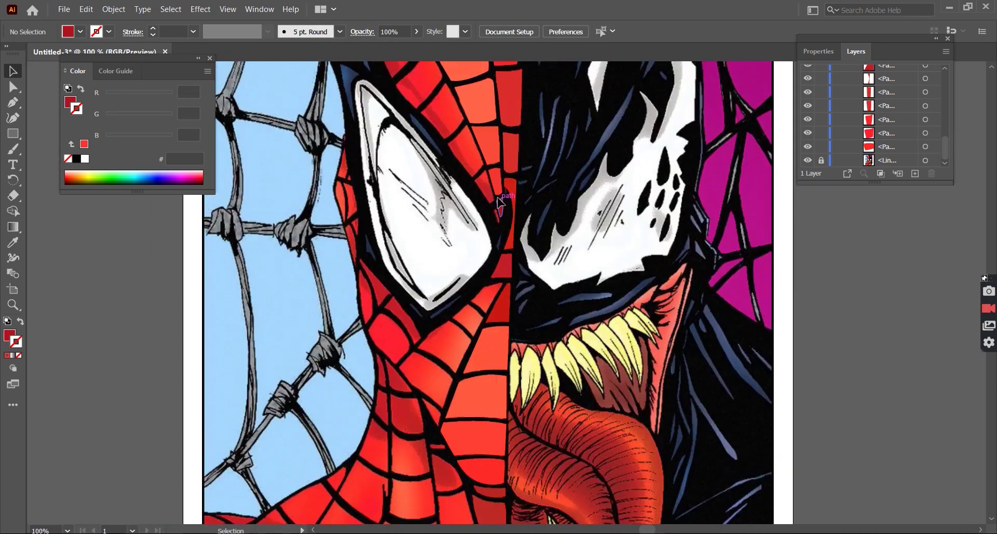
# Trace the next cheek panel with a curved edge and fill it red
pyautogui.scroll(3, 502, 300)
pyautogui.scroll(-1, 503, 300)
pyautogui.press('p')
pyautogui.scroll(2, 503, 300)
pyautogui.click(511, 275)
pyautogui.moveTo(445, 287); pyautogui.dragTo(440, 293)
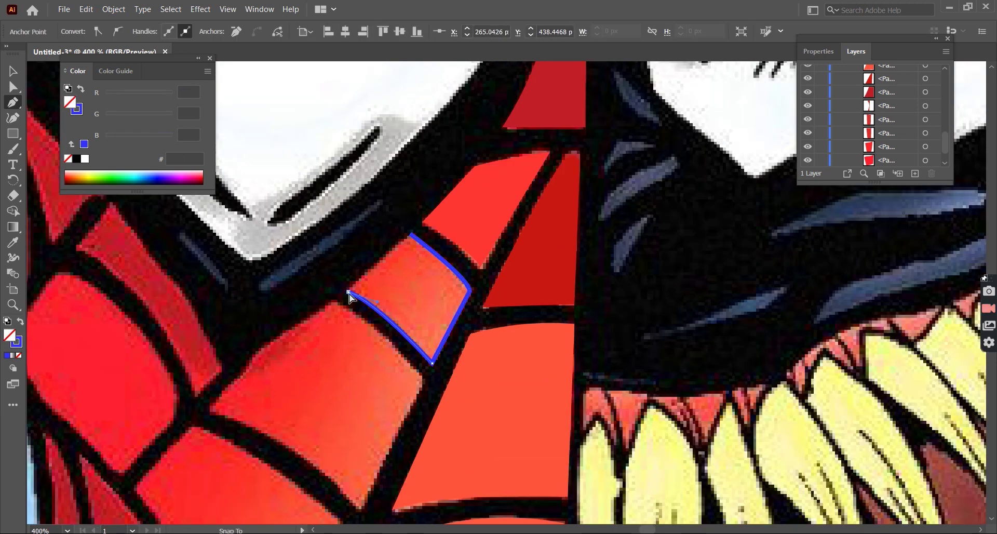
pyautogui.click(349, 293)
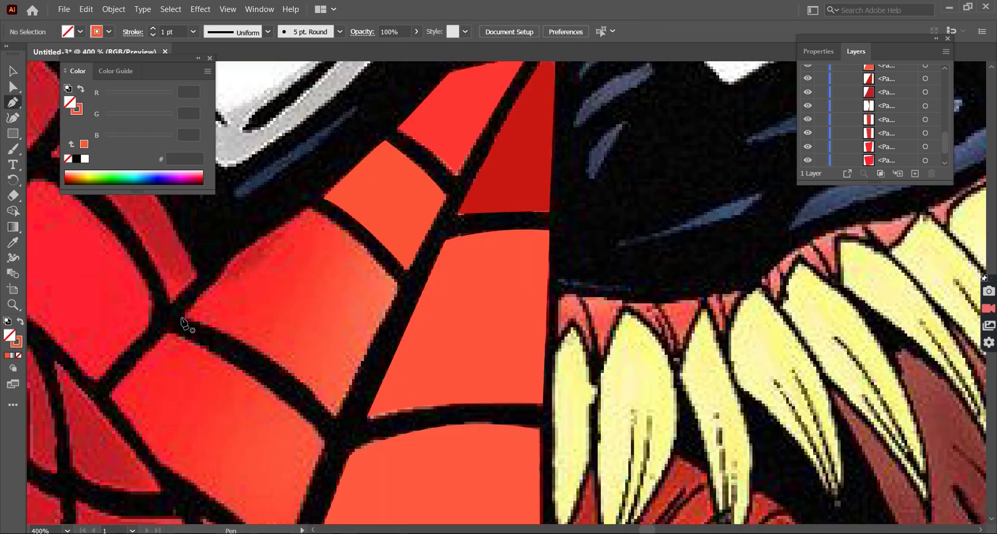
# Outline a four-corner web panel on the neck and close it
pyautogui.click(184, 315)
pyautogui.click(308, 205)
pyautogui.click(399, 285)
pyautogui.click(337, 416)
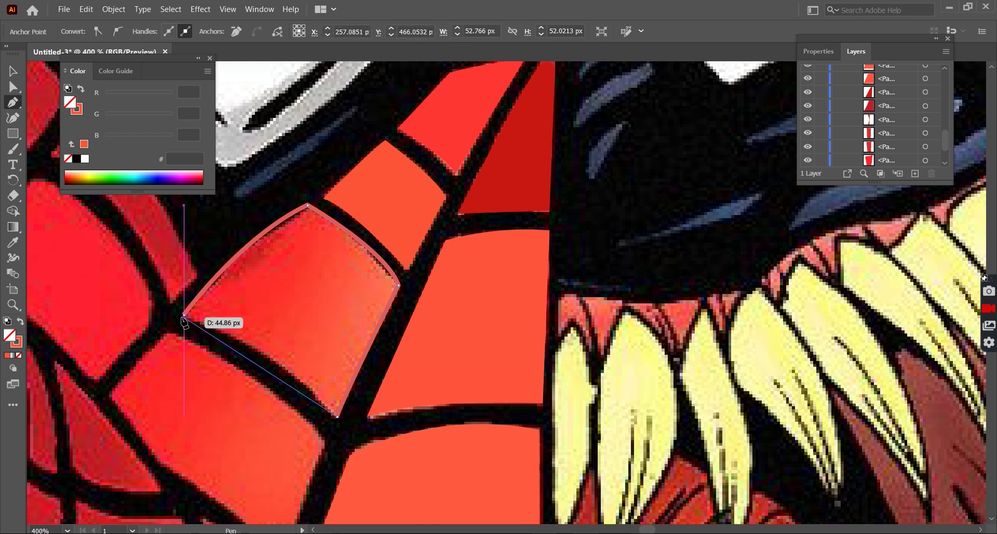
pyautogui.click(184, 315)
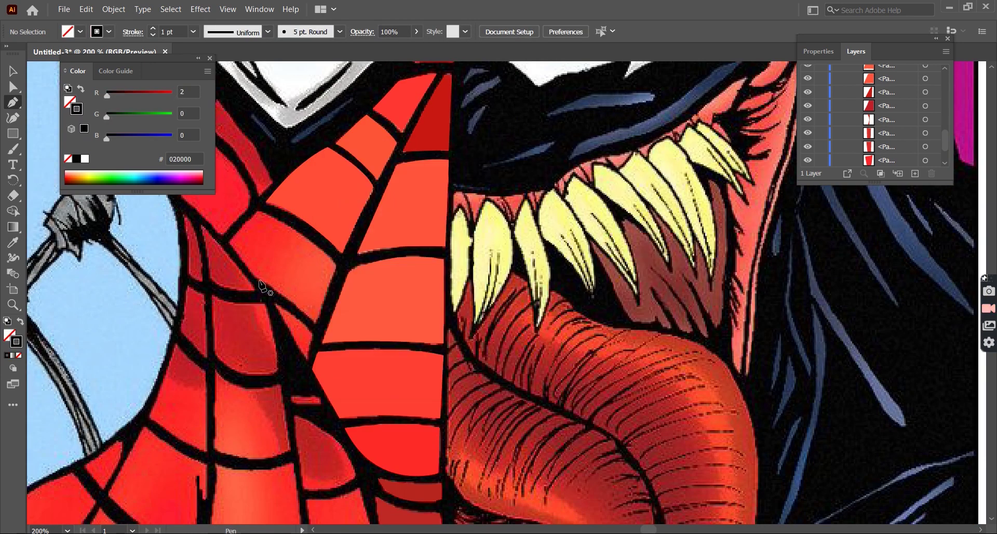
# Trace the next neck panel along the web line and fill it with Eyedropper-sampled red
pyautogui.click(635, 192)
pyautogui.click(165, 293)
pyautogui.click(225, 227)
pyautogui.moveTo(422, 414); pyautogui.dragTo(421, 413)
pyautogui.click(339, 455)
pyautogui.click(229, 368)
pyautogui.click(164, 293)
pyautogui.press('i')
pyautogui.click(301, 296)
pyautogui.scroll(-3, 301, 296)
pyautogui.scroll(5, 363, 311)
# Set the outline colour to cyan 32E9FC, then outline a small web panel and fill it red
pyautogui.doubleClick(16, 341)
pyautogui.write('32E9FC')
pyautogui.press('Return')
pyautogui.press('p')
pyautogui.click(379, 325)
pyautogui.click(270, 155)
pyautogui.press('i')
pyautogui.click(519, 234)
pyautogui.scroll(-3, 363, 260)
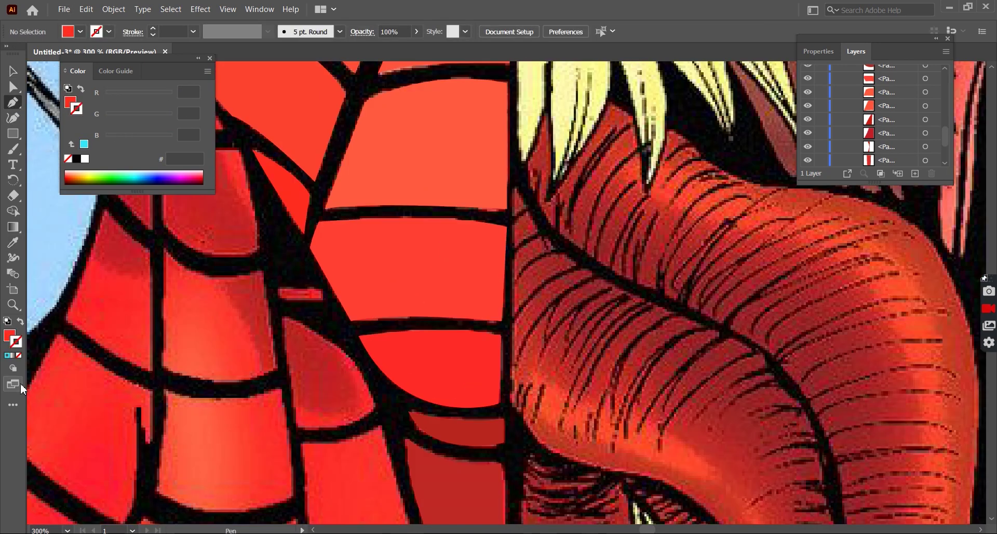
# Switch the outline colour to blue and select the small red bar panel
pyautogui.doubleClick(16, 341)
pyautogui.click(639, 191)
pyautogui.scroll(3, 274, 308)
pyautogui.press('v')
pyautogui.click(329, 283)
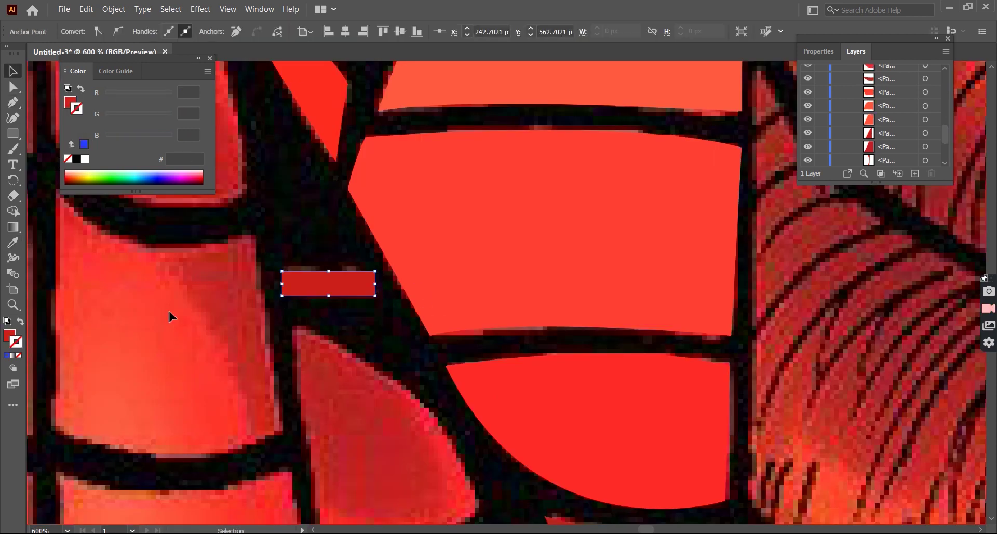
pyautogui.press('p')
pyautogui.scroll(-5, 364, 286)
pyautogui.scroll(3, 363, 286)
pyautogui.scroll(2, 364, 312)
# Trace the narrow curved three-corner panel in red, then hide the comic image
pyautogui.click(222, 222)
pyautogui.moveTo(345, 342); pyautogui.dragTo(354, 389)
pyautogui.click(237, 370)
pyautogui.click(221, 223)
pyautogui.hotkey('shift', 'x')
pyautogui.press('v')
pyautogui.hotkey('ctrl', '-')
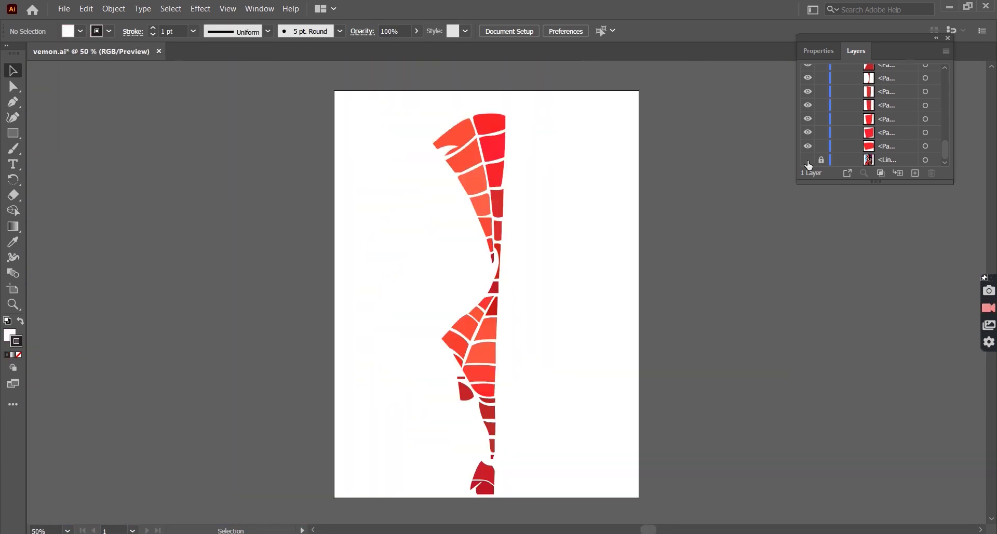
# Show the comic image layer, zoom in on the neck, and set fill to none
pyautogui.click(808, 159)
pyautogui.hotkey('ctrl', '+')
pyautogui.hotkey('ctrl', '+')
pyautogui.scroll(-5, 463, 321)
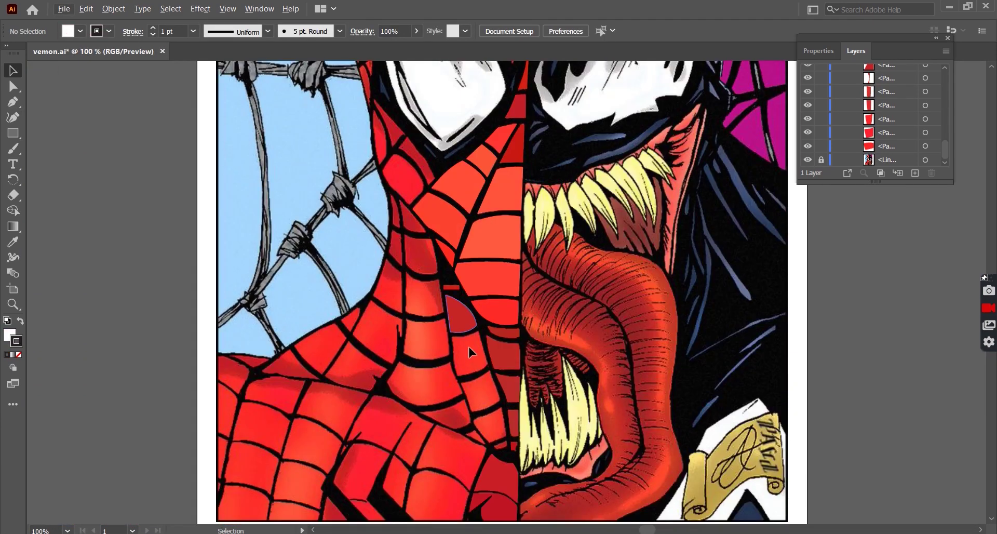
pyautogui.hotkey('ctrl', '+')
pyautogui.click(19, 356)
pyautogui.scroll(2, 393, 250)
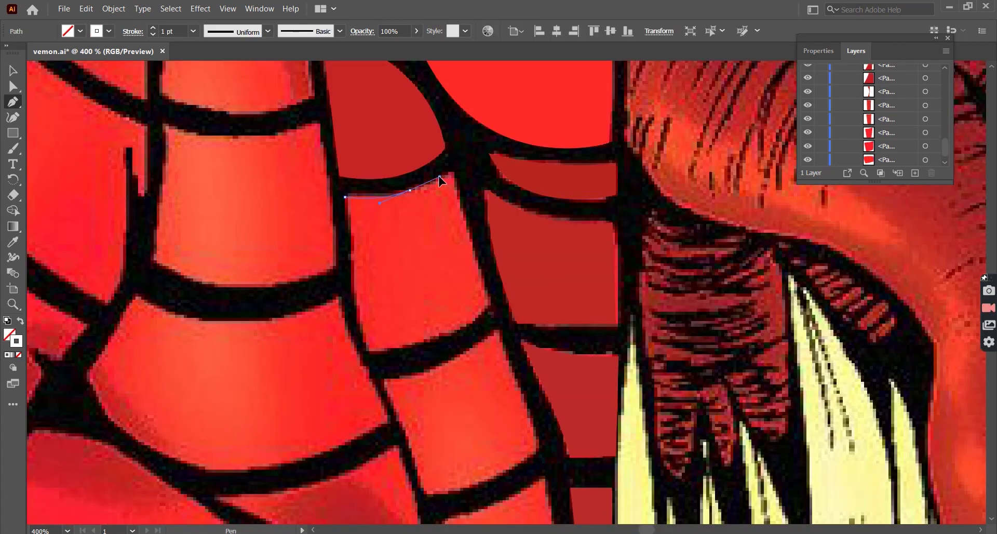
# Trace a three-corner web panel on the lower neck and fill it with sampled red
pyautogui.click(453, 171)
pyautogui.click(488, 305)
pyautogui.click(346, 196)
pyautogui.press('i')
pyautogui.click(435, 271)
pyautogui.hotkey('ctrl', 'shift', 'a')
pyautogui.press('v')
pyautogui.scroll(-5, 365, 373)
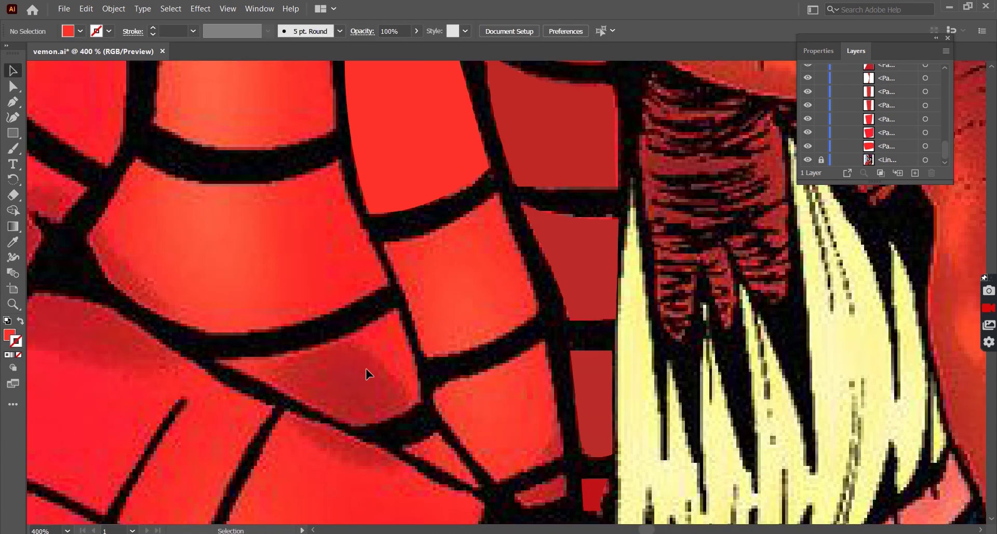
pyautogui.scroll(1, 467, 218)
# Trace a curved-top panel below the neck line and fill it red
pyautogui.click(353, 240)
pyautogui.moveTo(529, 166); pyautogui.dragTo(602, 101)
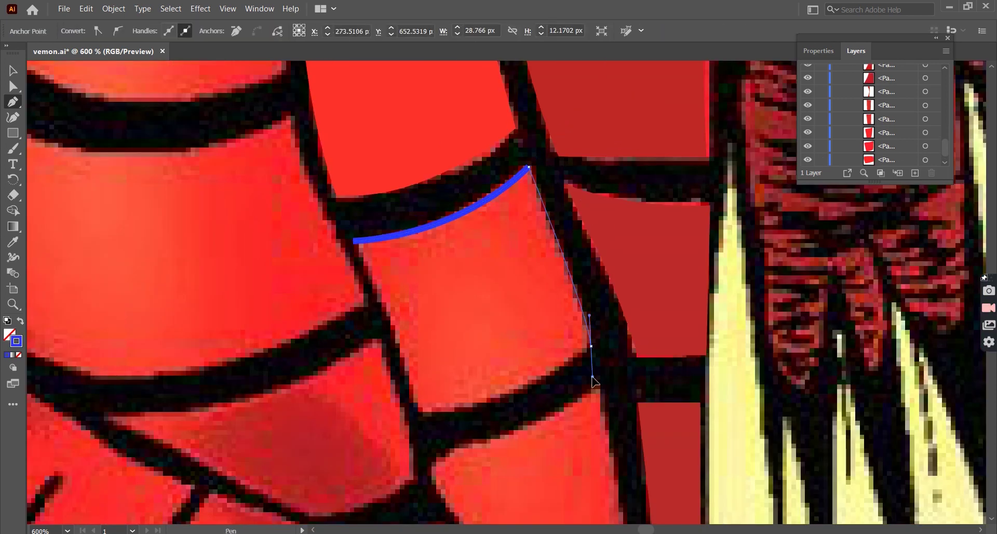
pyautogui.click(416, 407)
pyautogui.click(354, 240)
pyautogui.press('i')
pyautogui.click(467, 290)
pyautogui.hotkey('ctrl', 'shift', 'a')
pyautogui.press('v')
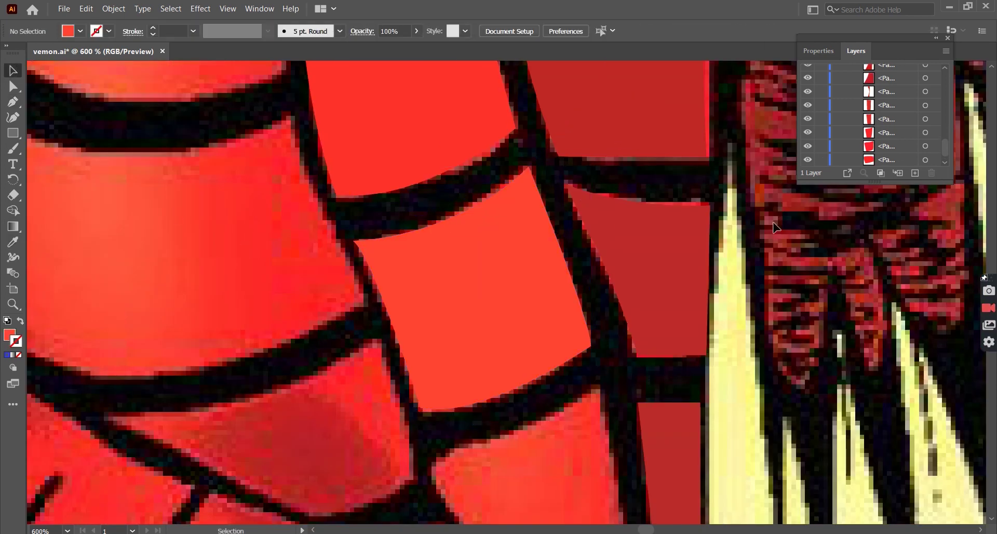
# Trace the next four-corner neck panel, fill it red, and toggle the image to check it
pyautogui.press('p')
pyautogui.scroll(-8, 657, 294)
pyautogui.click(426, 272)
pyautogui.click(491, 244)
pyautogui.click(600, 184)
pyautogui.click(625, 358)
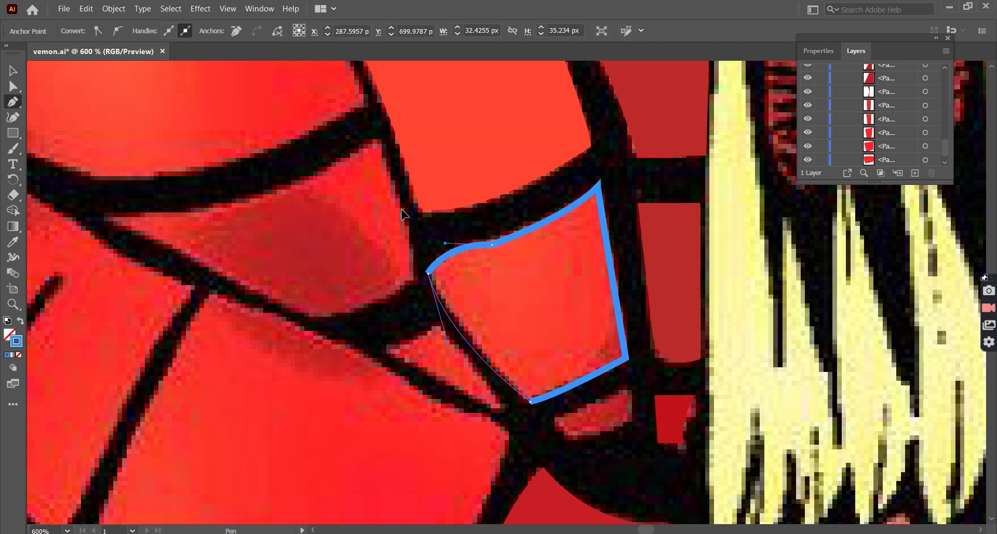
pyautogui.press('i')
pyautogui.click(519, 291)
pyautogui.press('v')
pyautogui.hotkey('ctrl', 'shift', 'w')
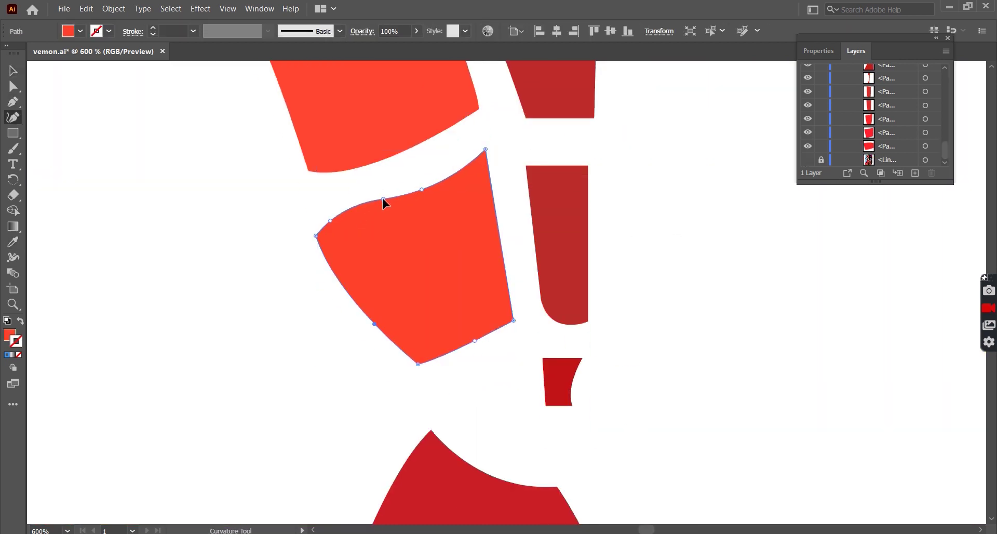
pyautogui.hotkey('ctrl', 'shift', 'w')
pyautogui.press('p')
# With a blue outline colour, trace the thin curved sliver panel by Venom's teeth
pyautogui.click(517, 266)
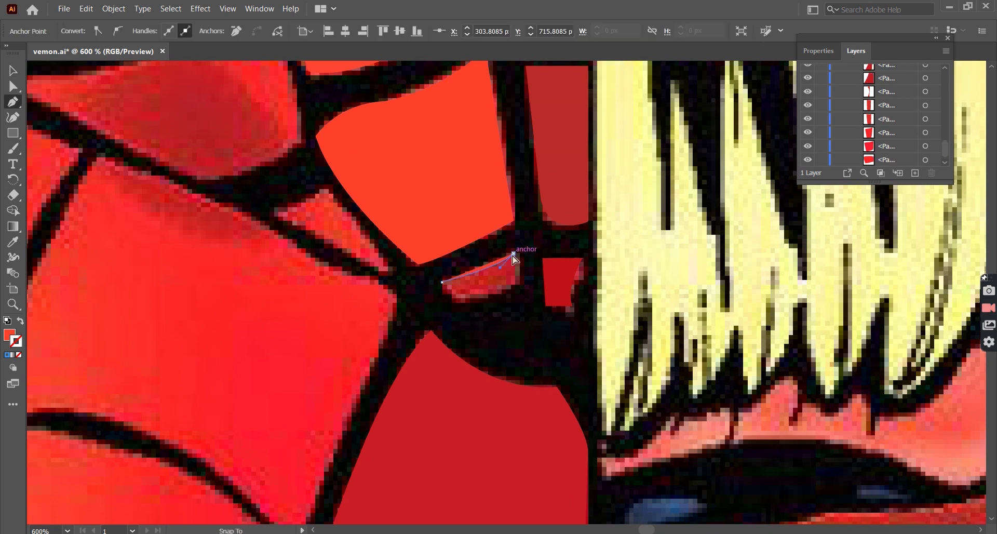
pyautogui.click(510, 254)
pyautogui.press('Return')
pyautogui.moveTo(442, 282); pyautogui.dragTo(444, 292)
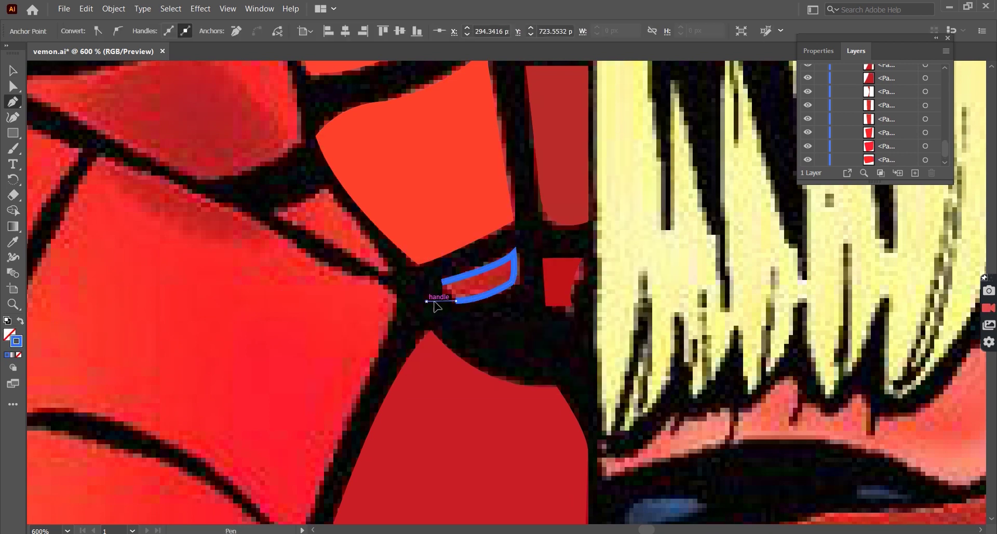
pyautogui.click(455, 301)
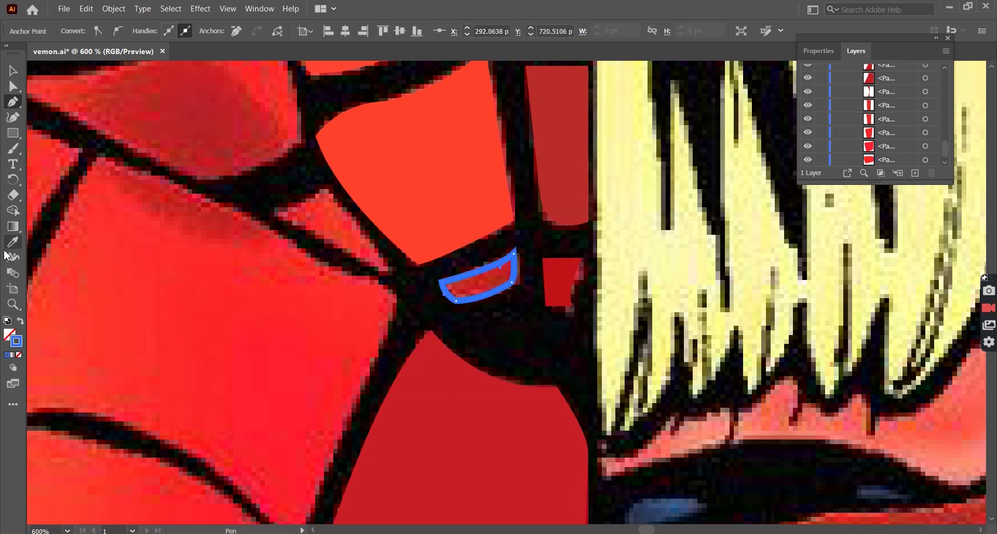
pyautogui.keyDown('ctrl'); pyautogui.click(228, 353); pyautogui.keyUp('ctrl')
pyautogui.hotkey('ctrl', '-')
pyautogui.hotkey('ctrl', '-')
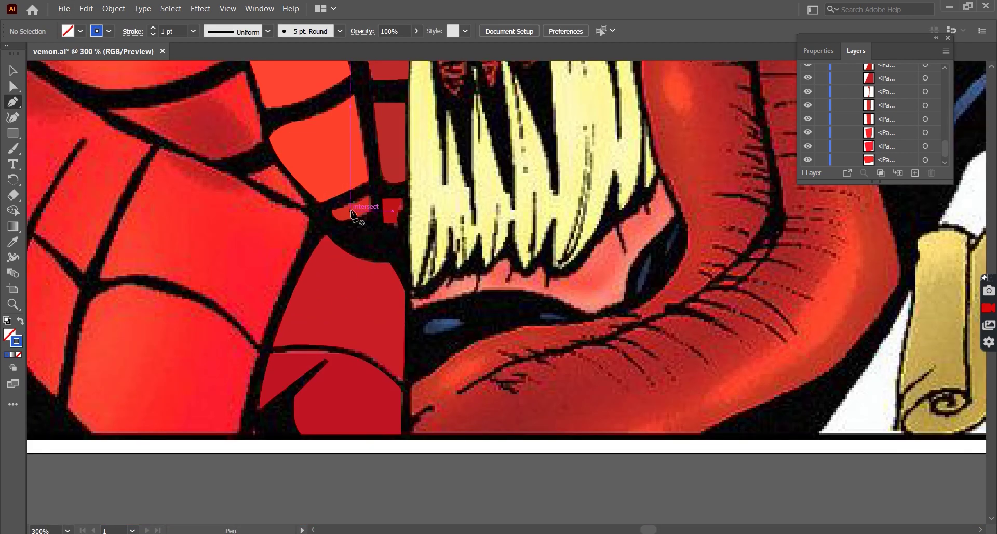
# Outline a small panel at the neck's bottom and zoom out to review
pyautogui.hotkey('ctrl', '-')
pyautogui.hotkey('ctrl', '+')
pyautogui.hotkey('ctrl', '+')
pyautogui.click(239, 186)
pyautogui.click(273, 167)
pyautogui.click(316, 229)
pyautogui.hotkey('ctrl', '-')
pyautogui.hotkey('ctrl', '-')
pyautogui.hotkey('ctrl', '-')
pyautogui.hscroll(-2, 160, 267)
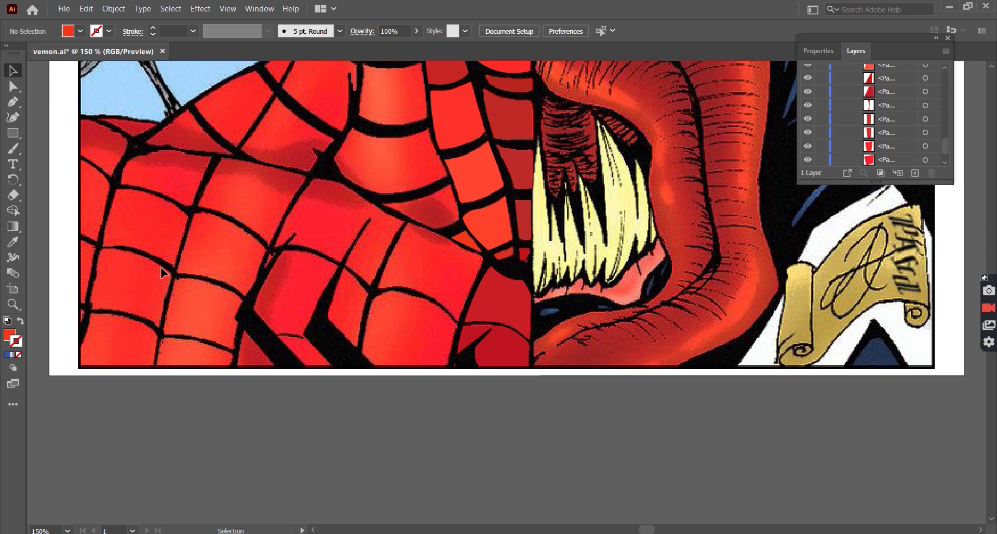
# Prepare the Pen tool with no fill and a blue outline for tracing
pyautogui.keyDown('alt'); pyautogui.scroll(-1, 161, 267); pyautogui.keyUp('alt')
pyautogui.keyDown('alt'); pyautogui.scroll(1, 296, 259); pyautogui.keyUp('alt')
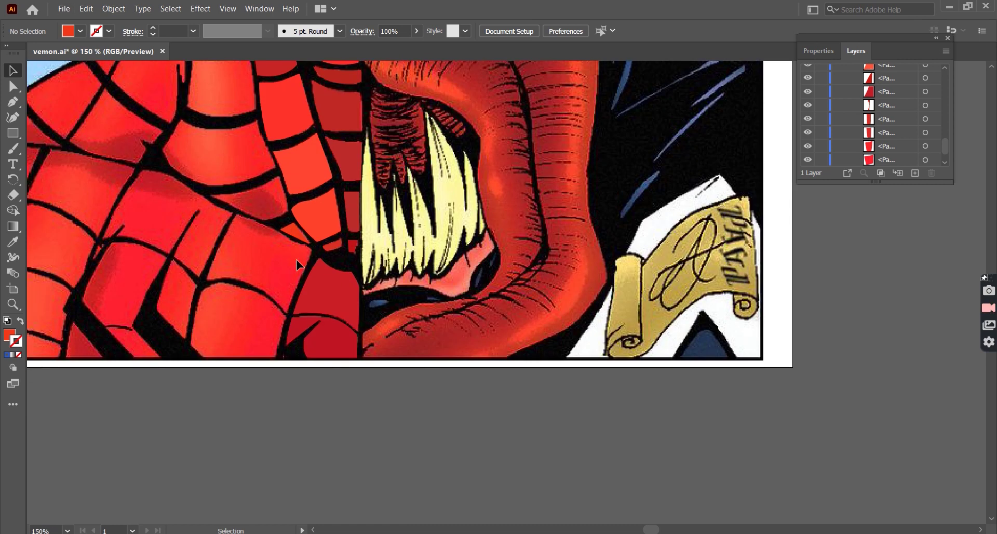
pyautogui.press('p')
pyautogui.hotkey('shift', 'x')
pyautogui.doubleClick(16, 341)
pyautogui.press('Return')
pyautogui.keyDown('alt'); pyautogui.scroll(3, 228, 164); pyautogui.keyUp('alt')
# Trace the large curved shoulder panel, fill it red, and toggle the image to check it
pyautogui.click(225, 149)
pyautogui.moveTo(389, 222); pyautogui.dragTo(460, 271)
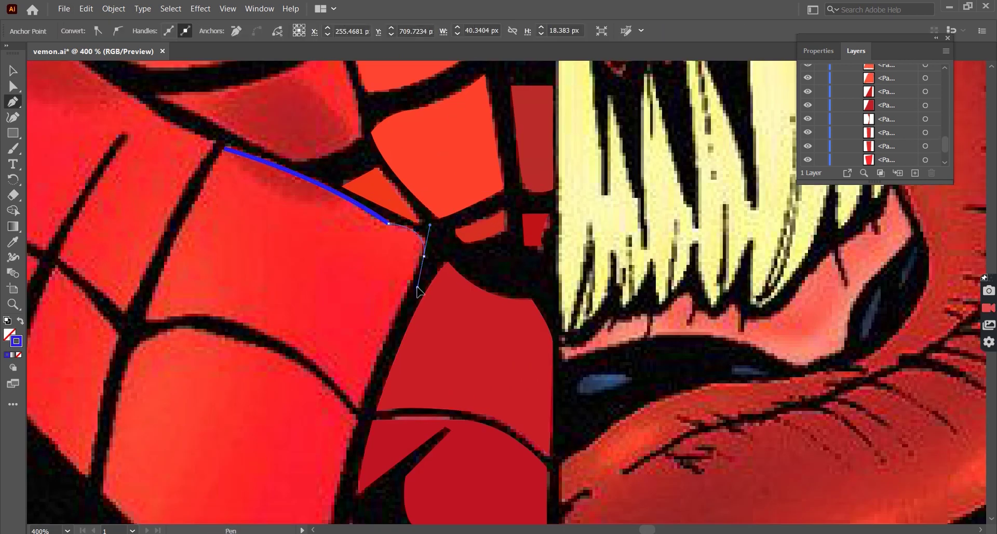
pyautogui.click(360, 409)
pyautogui.moveTo(242, 323); pyautogui.dragTo(147, 325)
pyautogui.click(146, 321)
pyautogui.press('v')
pyautogui.hotkey('ctrl', '3')
pyautogui.keyDown('alt'); pyautogui.scroll(2, 415, 233); pyautogui.keyUp('alt')
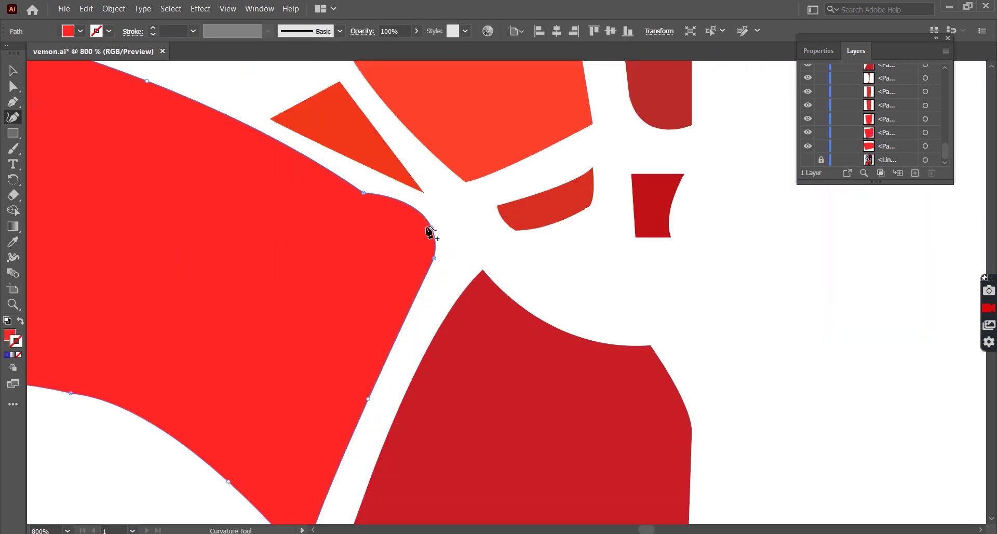
pyautogui.press('v')
pyautogui.keyDown('alt'); pyautogui.scroll(-5, 289, 140); pyautogui.keyUp('alt')
pyautogui.keyDown('alt'); pyautogui.scroll(3, 267, 162); pyautogui.keyUp('alt')
pyautogui.hotkey('ctrl', 'alt', '3')
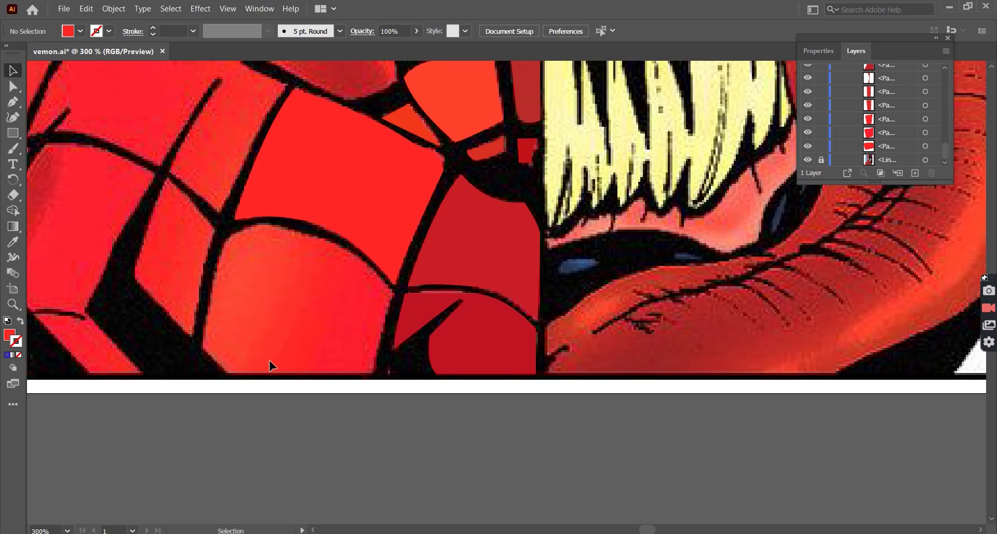
# Trace the bottom shoulder panel with a blue outline, fill it red, and check it
pyautogui.click(21, 344)
pyautogui.moveTo(341, 248); pyautogui.dragTo(344, 251)
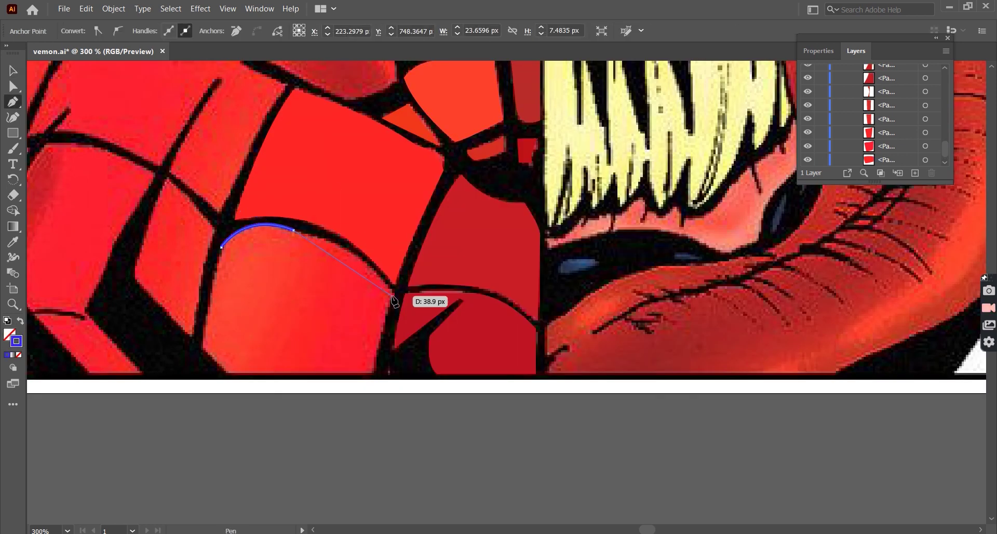
pyautogui.click(375, 374)
pyautogui.click(229, 373)
pyautogui.moveTo(208, 359); pyautogui.dragTo(197, 337)
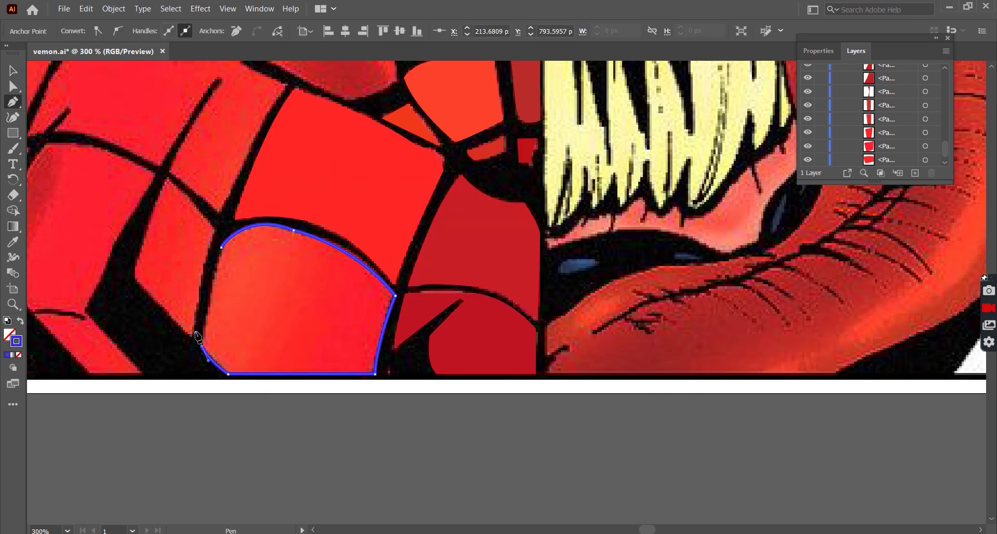
pyautogui.click(233, 232)
pyautogui.press('v')
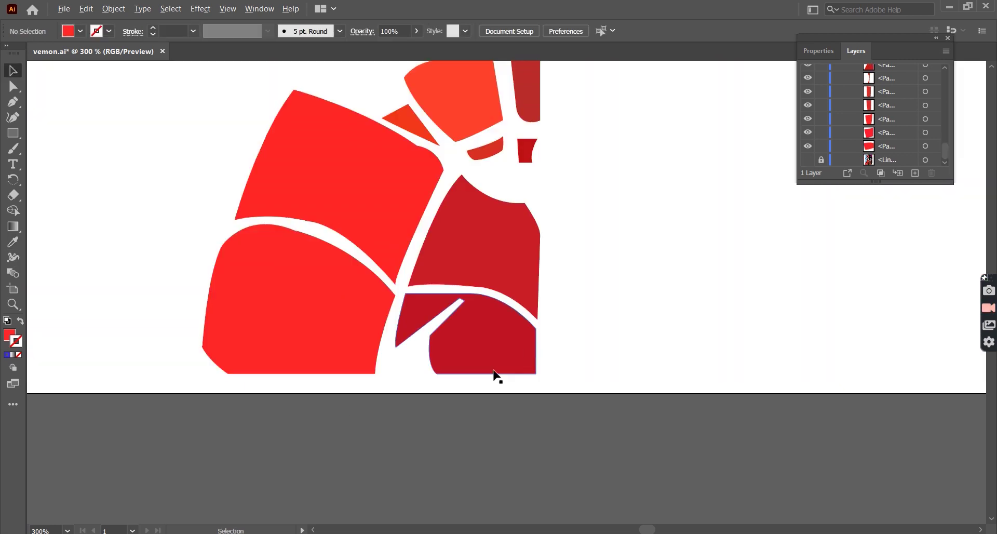
pyautogui.hotkey('ctrl', '0')
pyautogui.click(808, 159)
# Set the outline to blue 0000ff with no fill and begin outlining a panel on the mask
pyautogui.scroll(3, 443, 454)
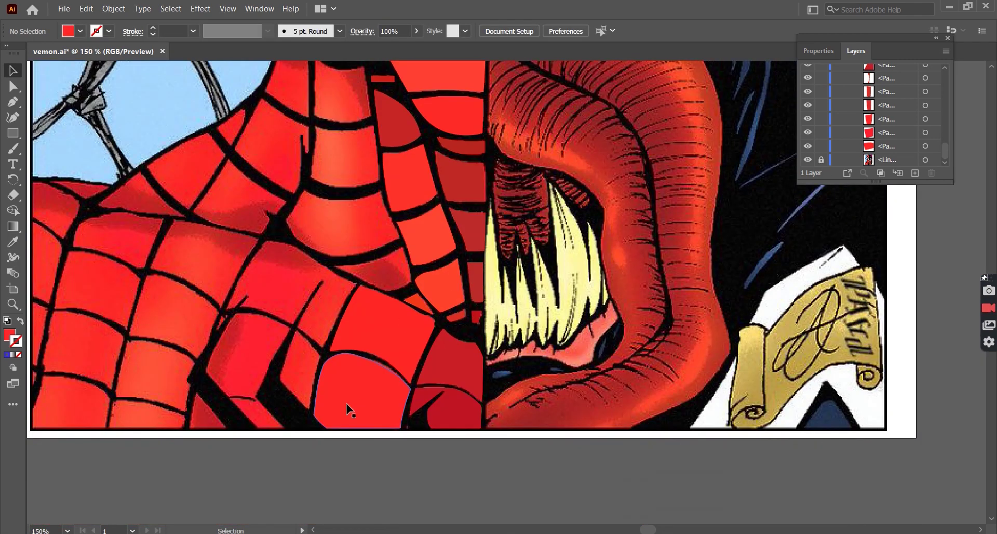
pyautogui.hotkey('ctrl', '0')
pyautogui.scroll(3, 400, 223)
pyautogui.scroll(2, 400, 222)
pyautogui.press('p')
pyautogui.hotkey('shift', 'x')
pyautogui.doubleClick(17, 341)
pyautogui.write('0000ff')
pyautogui.press('Return')
pyautogui.scroll(2, 290, 156)
pyautogui.moveTo(222, 272); pyautogui.dragTo(222, 121)
pyautogui.click(299, 122)
pyautogui.click(325, 151)
# Close the current mask panel, outline the next one and give it a blue outline colour
pyautogui.click(222, 272)
pyautogui.scroll(-1, 374, 155)
pyautogui.click(375, 164)
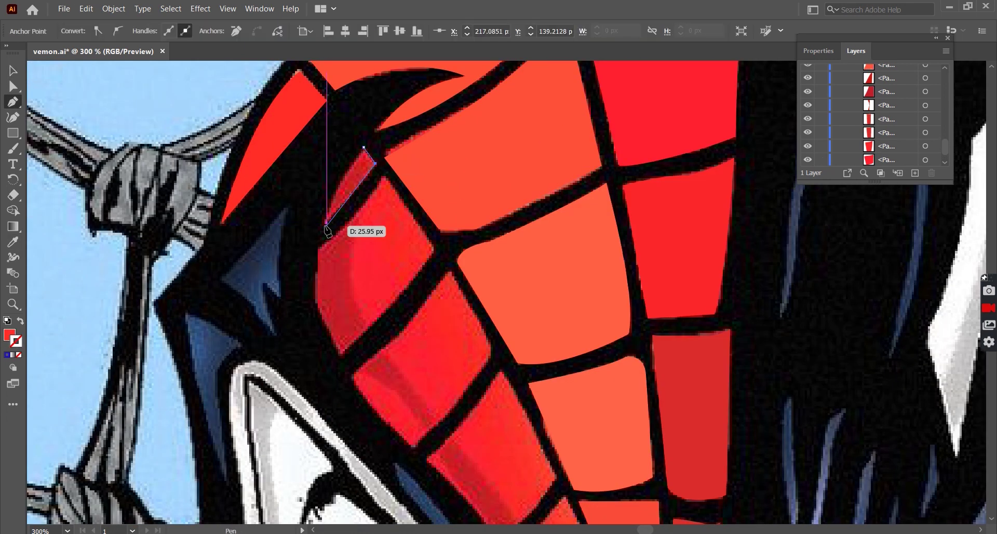
pyautogui.click(327, 225)
pyautogui.scroll(-1, 364, 208)
pyautogui.doubleClick(16, 341)
pyautogui.press('Return')
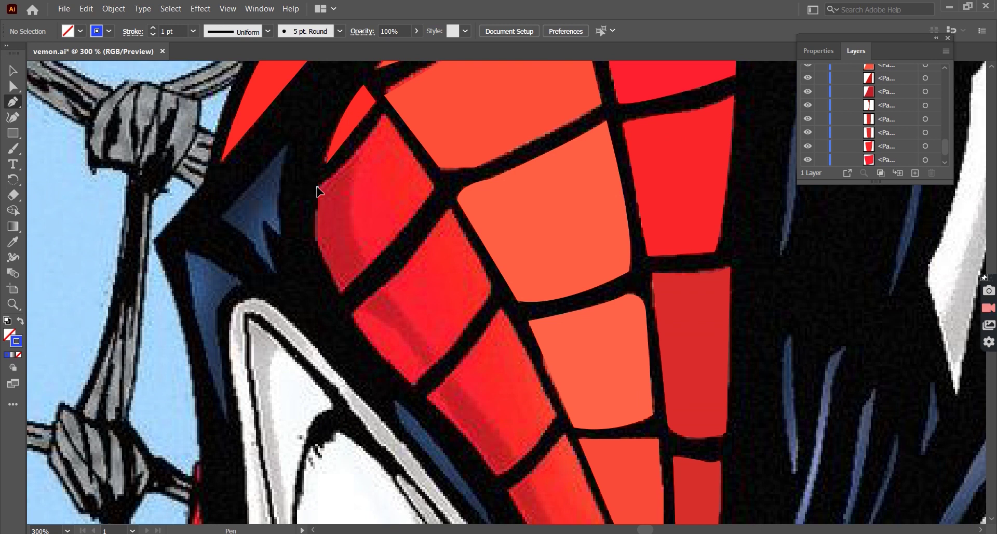
# Trace another mask panel filled with sampled red, then zoom out to review the mask
pyautogui.click(317, 197)
pyautogui.click(385, 124)
pyautogui.click(318, 198)
pyautogui.press('i')
pyautogui.click(356, 207)
pyautogui.press('v')
pyautogui.hotkey('ctrl', '-')
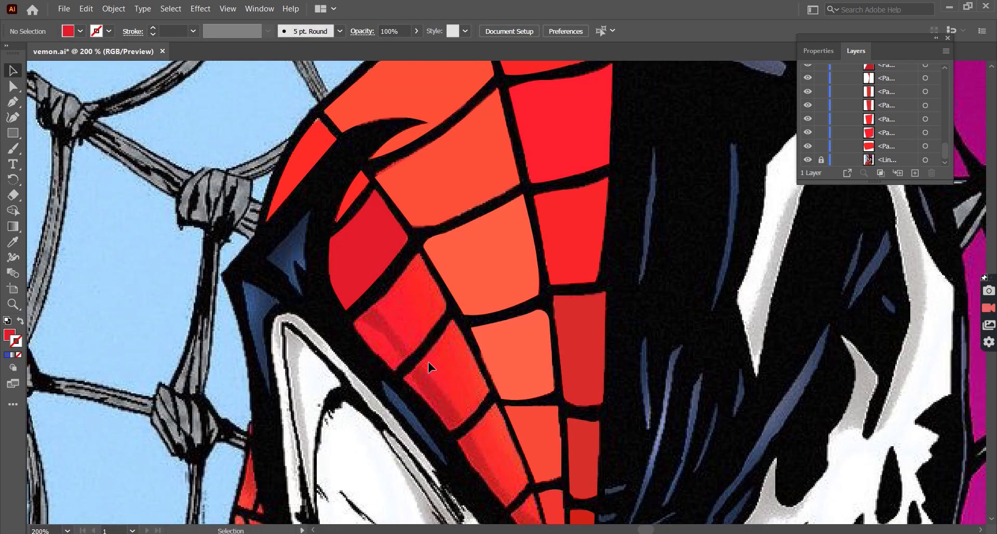
pyautogui.scroll(-1, 428, 362)
pyautogui.hotkey('ctrl', '+')
pyautogui.press('p')
# Trace a curved panel beside the eye frame and fill it with sampled red
pyautogui.click(614, 430)
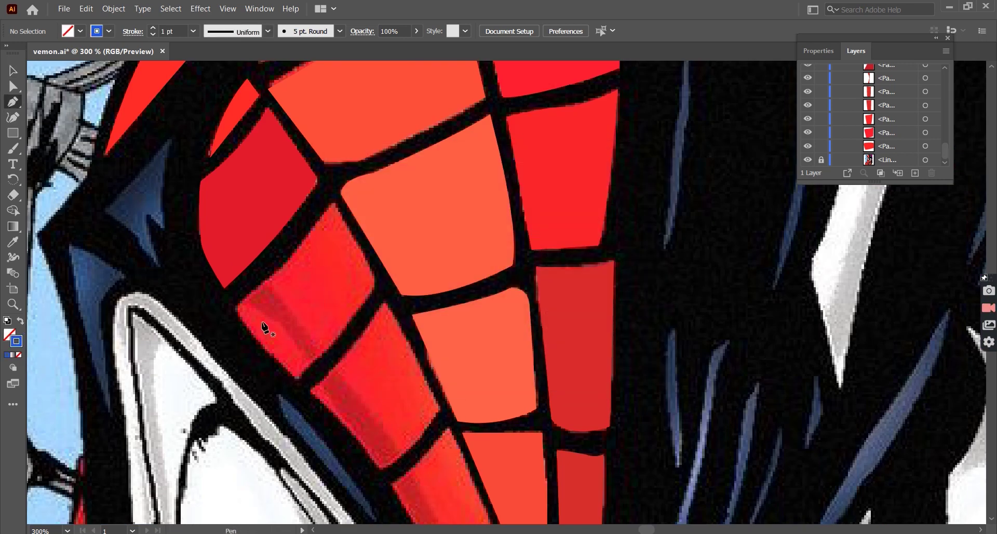
pyautogui.hotkey('ctrl', '+')
pyautogui.click(240, 284)
pyautogui.moveTo(366, 137); pyautogui.dragTo(378, 114)
pyautogui.click(420, 251)
pyautogui.click(321, 368)
pyautogui.moveTo(240, 285); pyautogui.dragTo(238, 264)
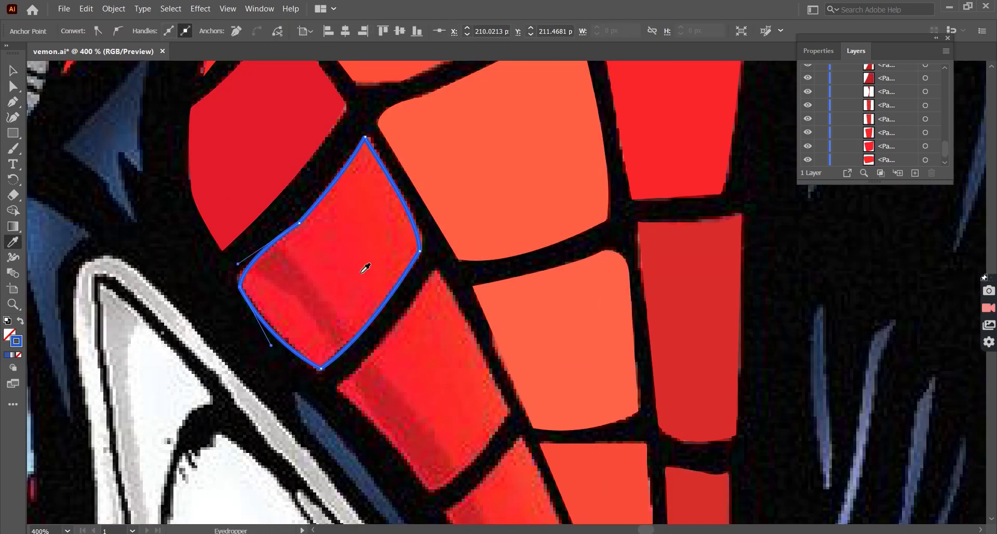
pyautogui.click(12, 242)
pyautogui.click(261, 319)
pyautogui.press('v')
pyautogui.hotkey('ctrl', 'shift', 'a')
# With the reference artwork toggled, trace the next panel and fill it with sampled red
pyautogui.click(807, 159)
pyautogui.scroll(-2, 416, 242)
pyautogui.hscroll(2, 416, 241)
pyautogui.press('p')
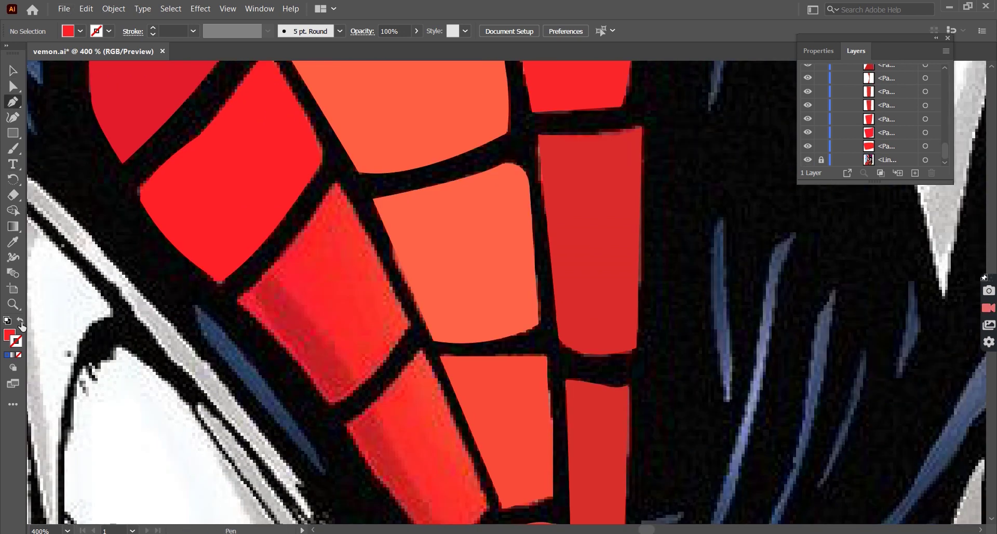
pyautogui.click(335, 184)
pyautogui.click(331, 403)
pyautogui.click(236, 302)
pyautogui.click(12, 241)
pyautogui.click(312, 291)
pyautogui.press('v')
# Check the tracing by hiding and showing the reference layer, then outline a panel along the web line
pyautogui.click(807, 160)
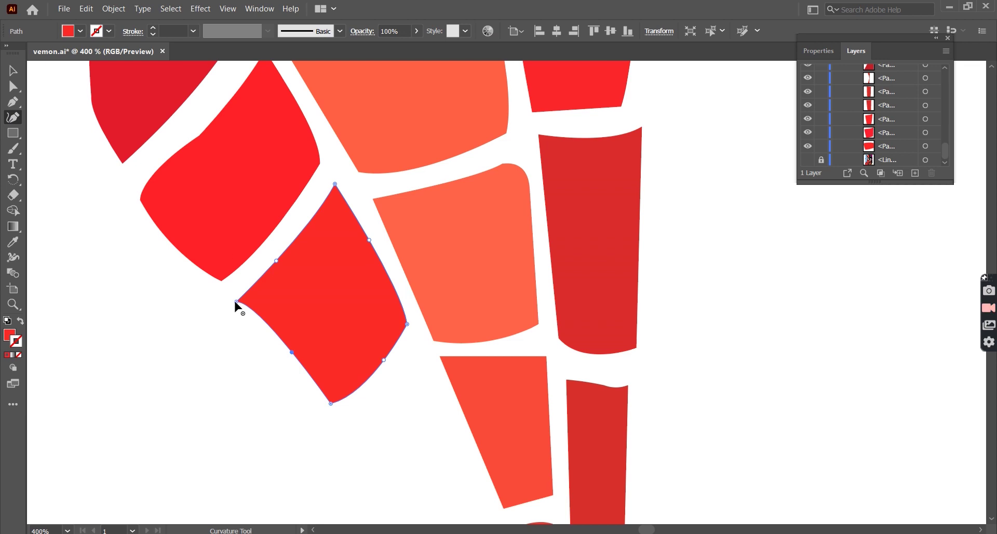
pyautogui.scroll(-5, 428, 204)
pyautogui.click(807, 160)
pyautogui.scroll(3, 254, 95)
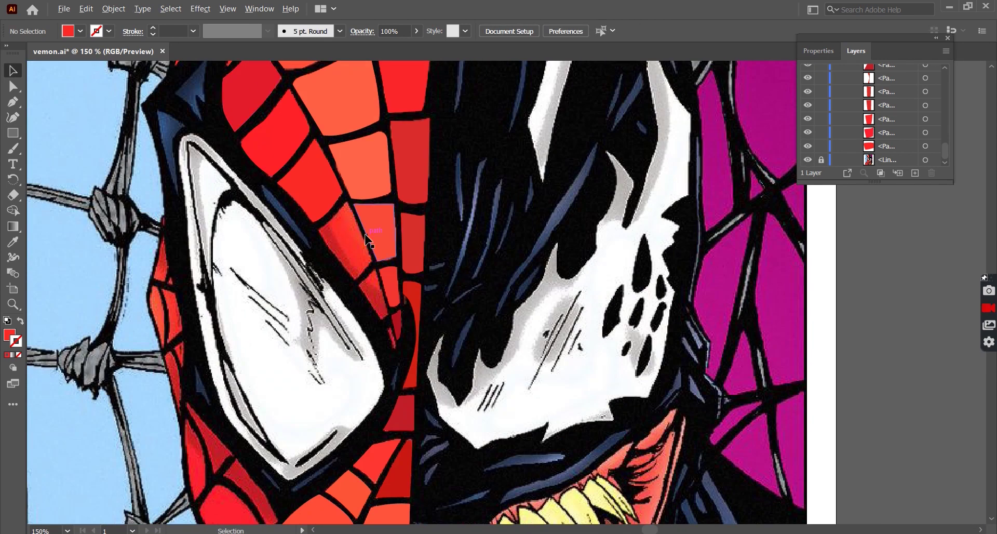
pyautogui.scroll(5, 378, 256)
pyautogui.press('p')
pyautogui.click(228, 222)
pyautogui.moveTo(305, 144); pyautogui.dragTo(308, 147)
pyautogui.click(367, 311)
pyautogui.click(324, 356)
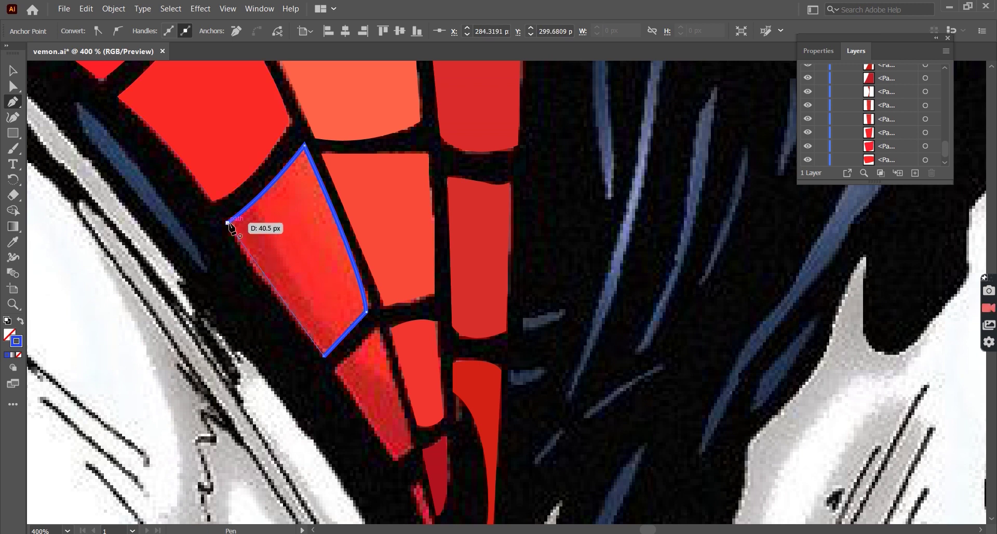
pyautogui.press('Escape')
# Trace a panel with a bent edge following the web and fill it from the Color Picker
pyautogui.scroll(-3, 418, 290)
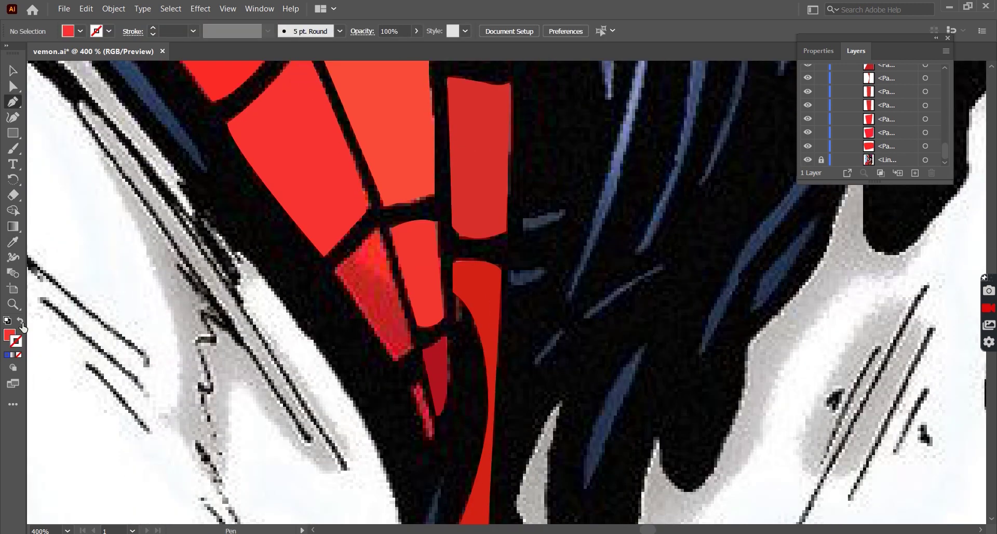
pyautogui.click(334, 258)
pyautogui.click(378, 213)
pyautogui.moveTo(410, 335); pyautogui.dragTo(410, 340)
pyautogui.click(334, 259)
pyautogui.scroll(5, 363, 260)
pyautogui.doubleClick(9, 335)
pyautogui.click(634, 189)
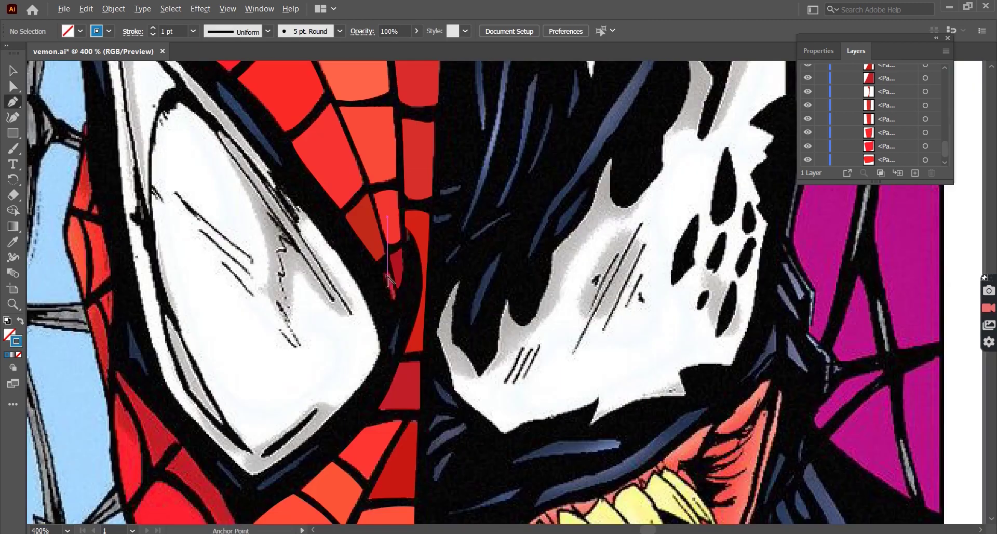
pyautogui.scroll(2, 388, 281)
# Trace a narrow curved panel beside the eye and zoom out to see the whole artwork
pyautogui.click(377, 227)
pyautogui.click(397, 211)
pyautogui.moveTo(424, 314); pyautogui.dragTo(401, 317)
pyautogui.click(407, 319)
pyautogui.click(377, 227)
pyautogui.click(259, 298)
pyautogui.hotkey('ctrl', '1')
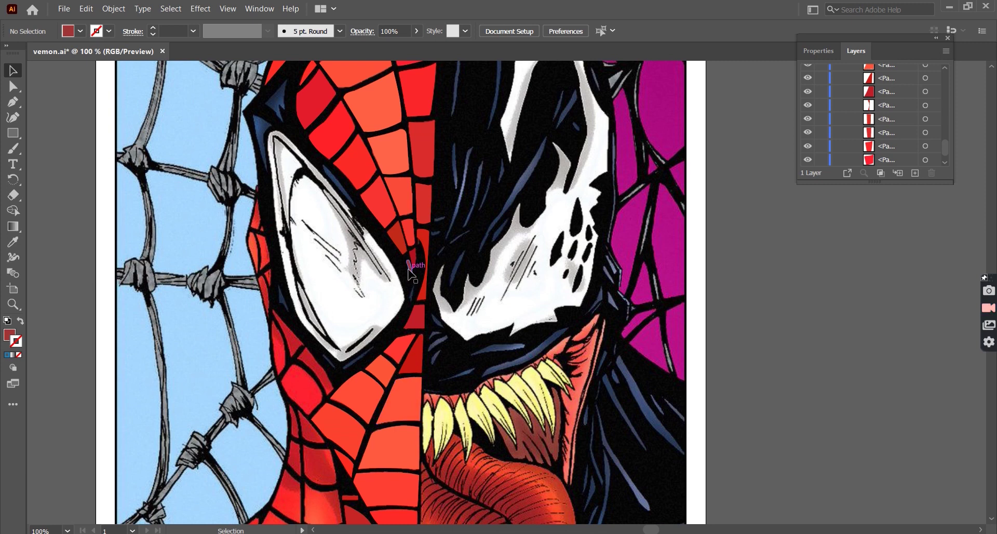
# Trace a red-filled sliver panel next to the eye
pyautogui.scroll(2, 291, 155)
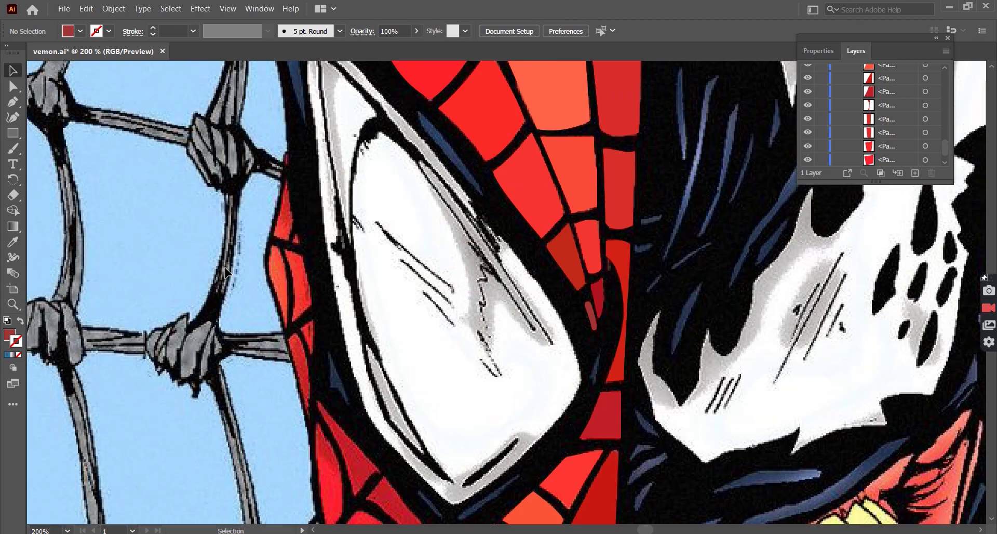
pyautogui.press('p')
pyautogui.scroll(2, 224, 207)
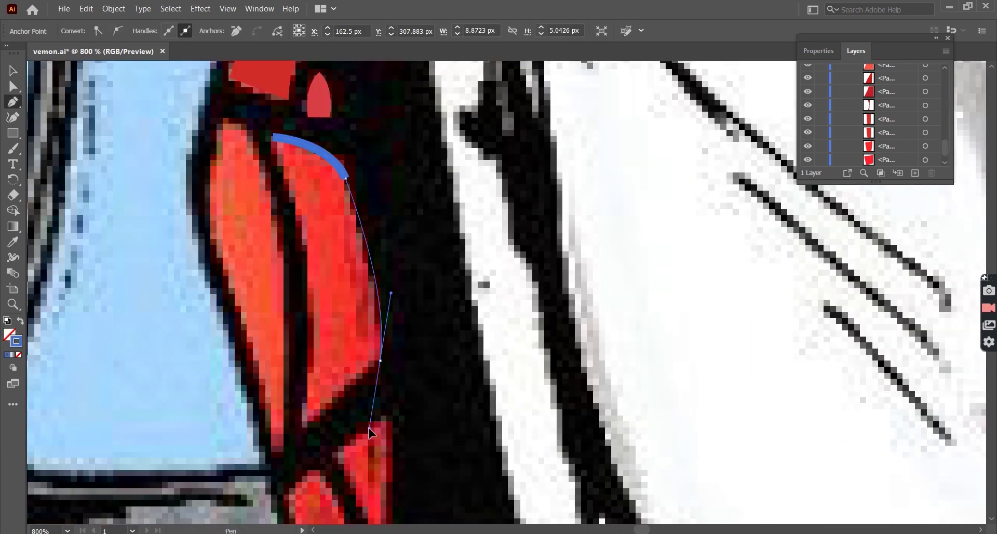
pyautogui.click(381, 359)
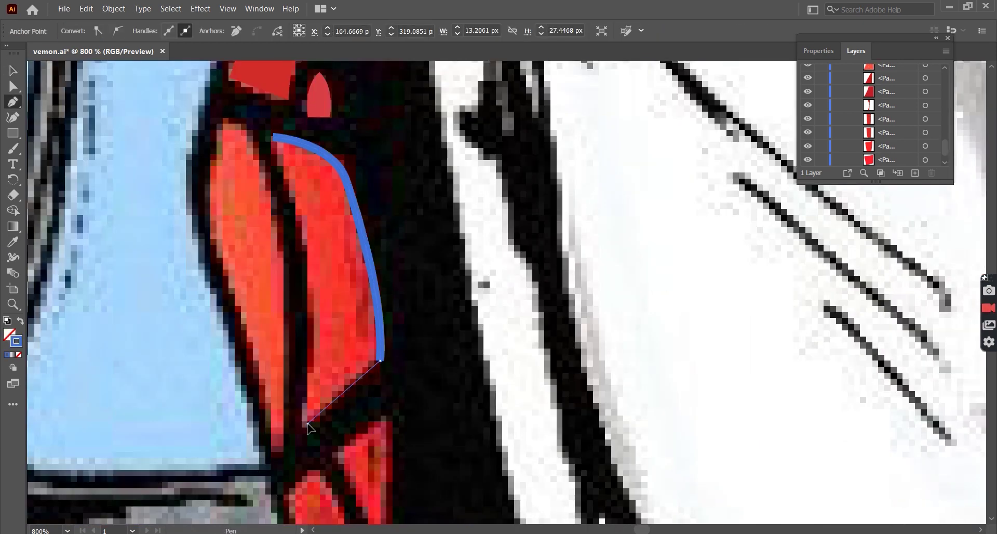
pyautogui.click(308, 423)
pyautogui.click(274, 137)
pyautogui.click(13, 70)
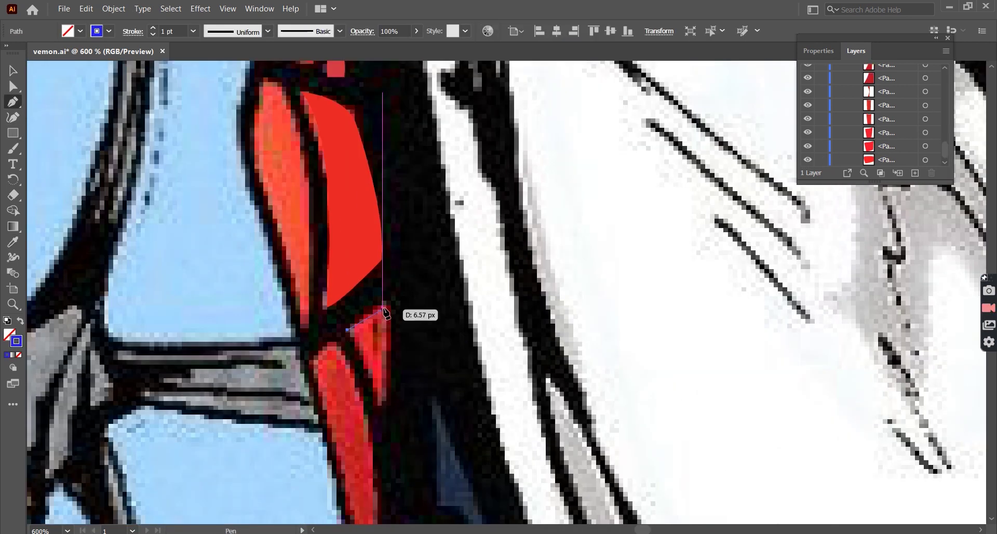
# Trace another panel beside the eye with a blue stroke and fill it with sampled orange
pyautogui.click(348, 329)
pyautogui.click(389, 303)
pyautogui.click(382, 406)
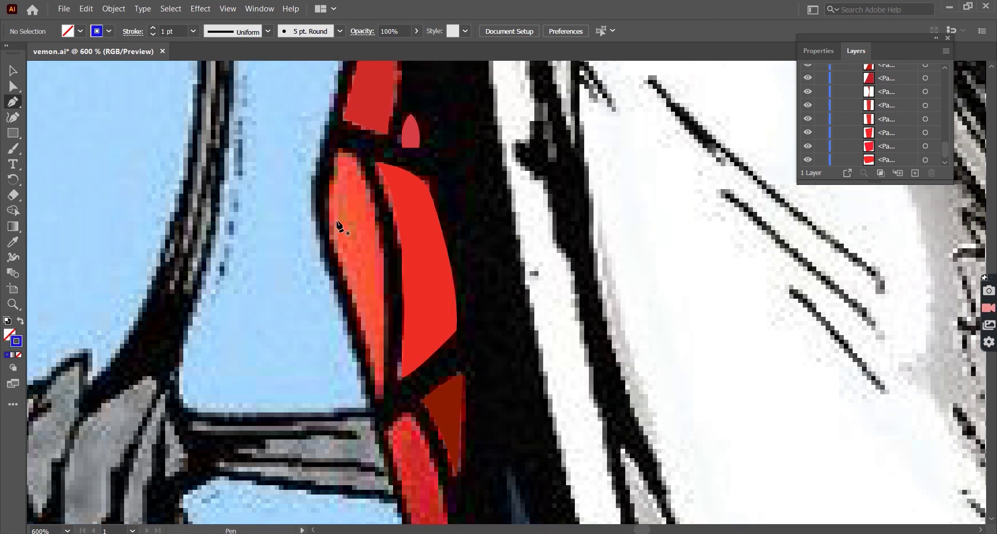
pyautogui.click(342, 265)
pyautogui.click(380, 397)
pyautogui.click(383, 256)
pyautogui.click(341, 150)
pyautogui.press('i')
pyautogui.click(354, 217)
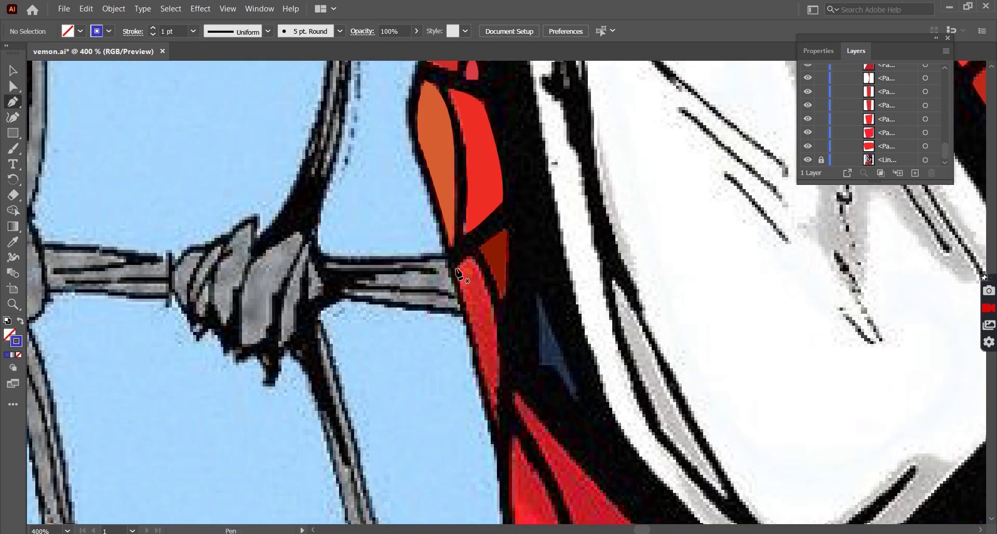
# Trace a curved panel along the red shape and a triangular cheek panel below the eye
pyautogui.click(457, 263)
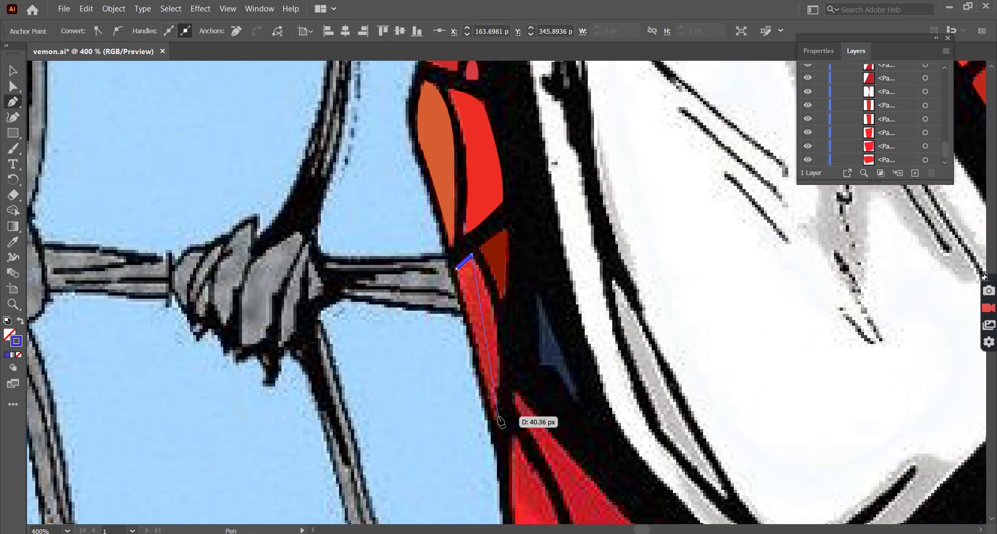
pyautogui.click(473, 136)
pyautogui.moveTo(498, 296); pyautogui.dragTo(495, 480)
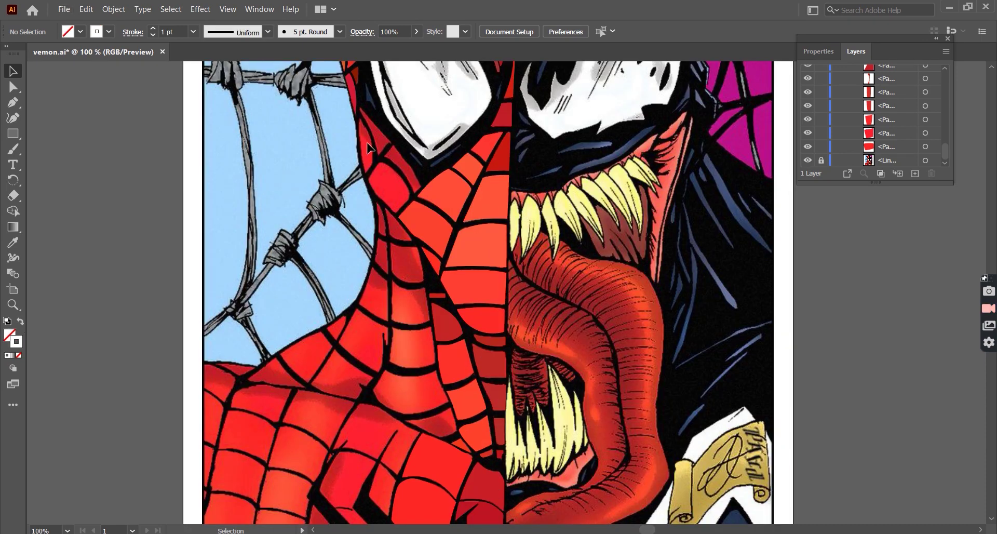
pyautogui.scroll(5, 367, 148)
pyautogui.press('p')
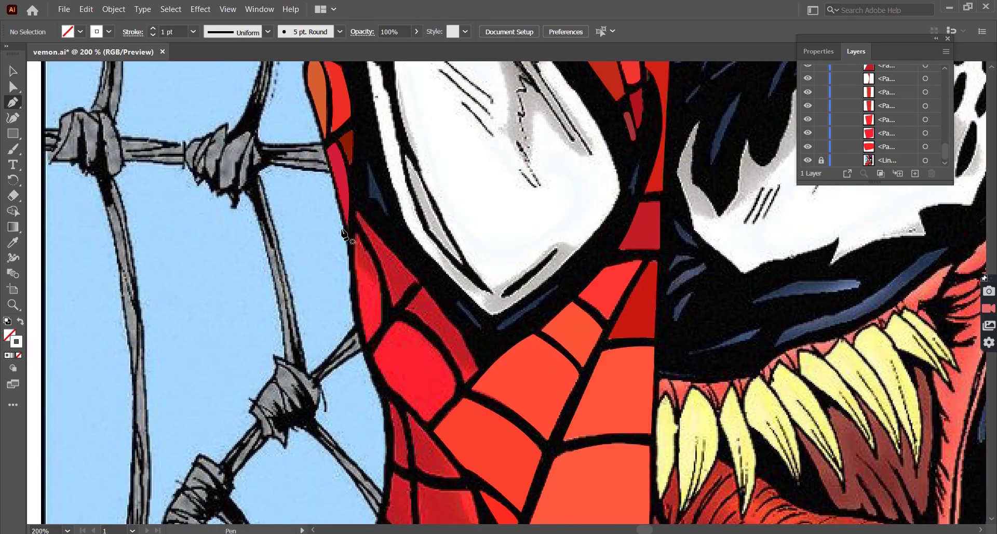
pyautogui.click(358, 212)
pyautogui.click(449, 315)
pyautogui.moveTo(414, 355); pyautogui.dragTo(412, 382)
pyautogui.click(358, 212)
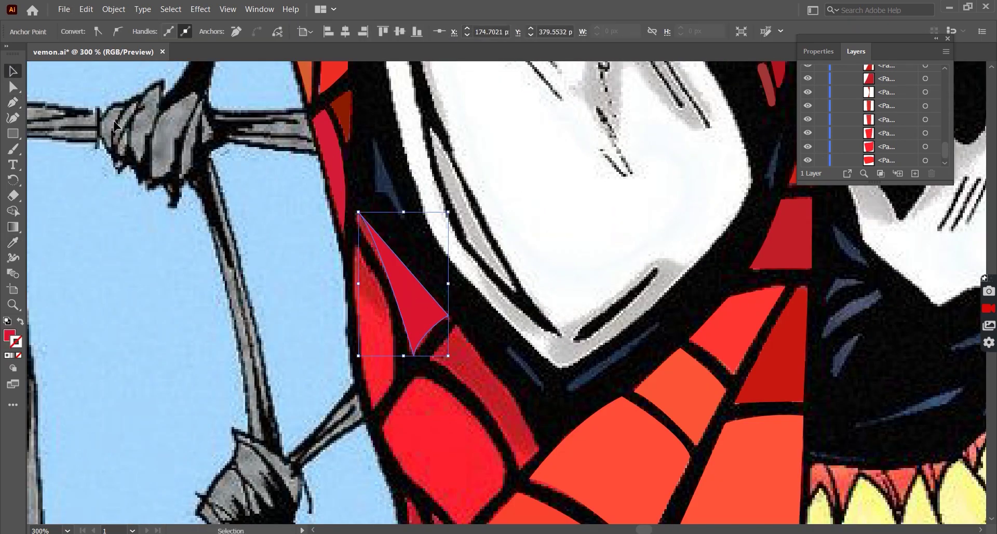
# Trace the next cheek panel, swapping fill and stroke with Shift+X before and after
pyautogui.scroll(-5, 115, 125)
pyautogui.scroll(6, 468, 255)
pyautogui.hotkey('shift', 'x')
pyautogui.press('p')
pyautogui.click(424, 227)
pyautogui.click(457, 181)
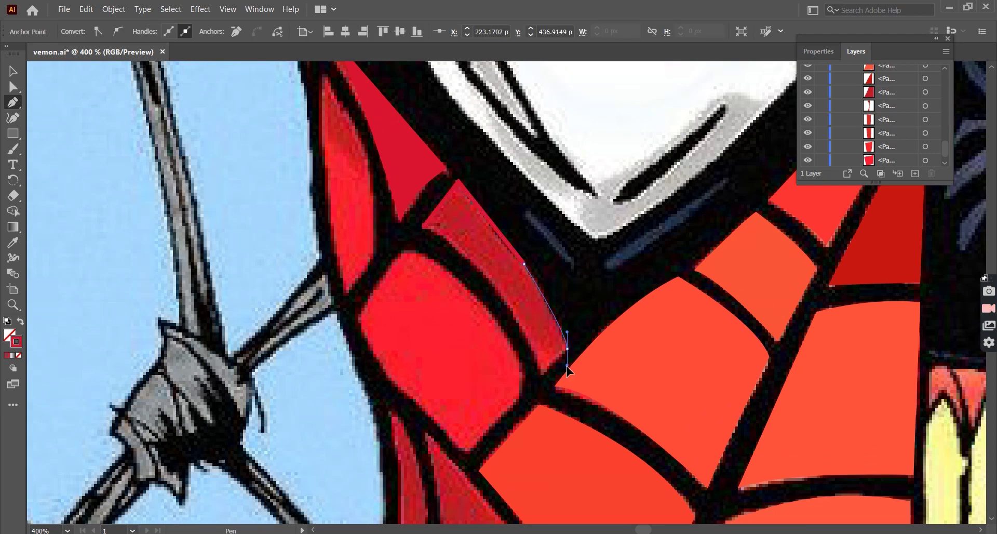
pyautogui.click(542, 380)
pyautogui.hotkey('shift', 'x')
pyautogui.hotkey('ctrl', 'shift', 'a')
pyautogui.press('v')
# Outline a sliver and a curved cheek panel along the outer edge, then zoom out
pyautogui.scroll(-5, 467, 138)
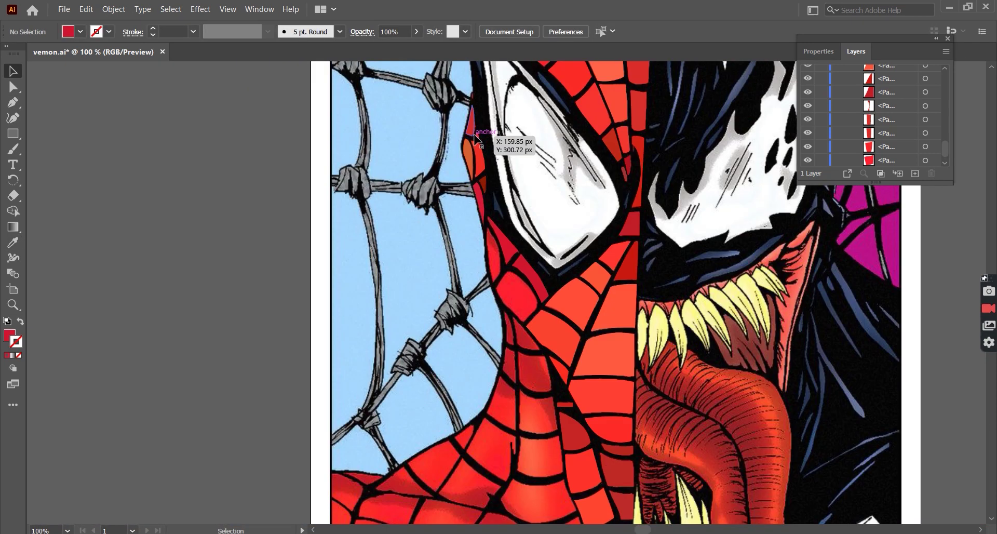
pyautogui.scroll(4, 467, 138)
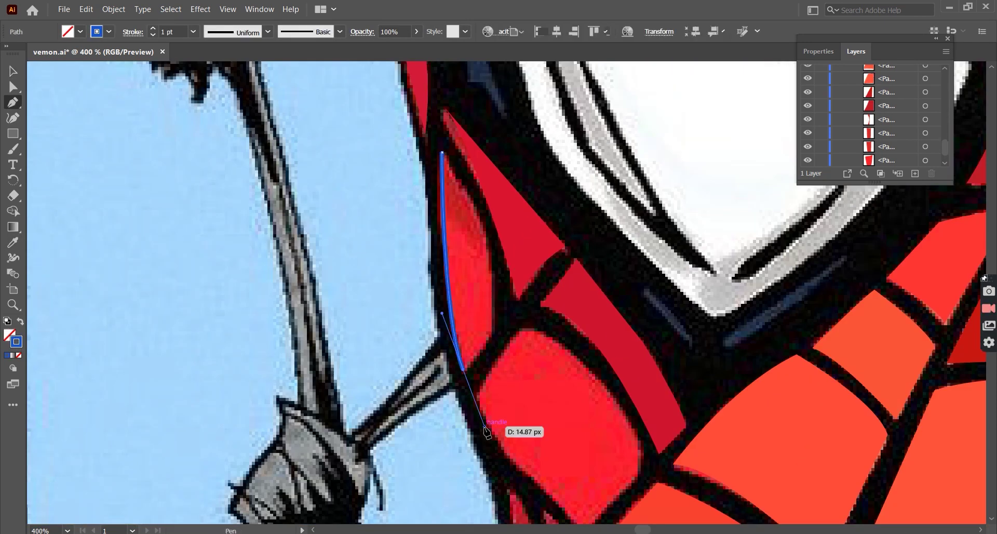
pyautogui.click(493, 336)
pyautogui.click(492, 249)
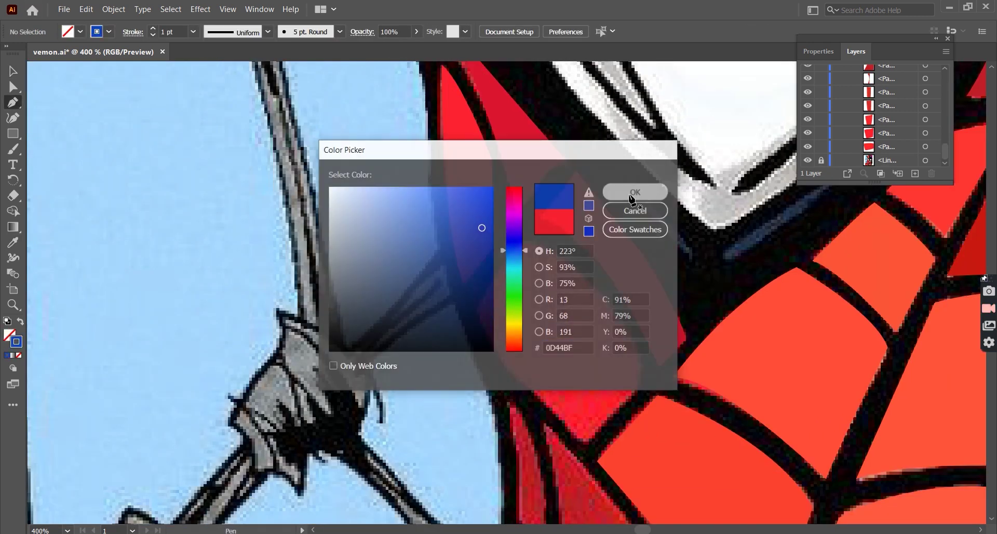
pyautogui.click(635, 192)
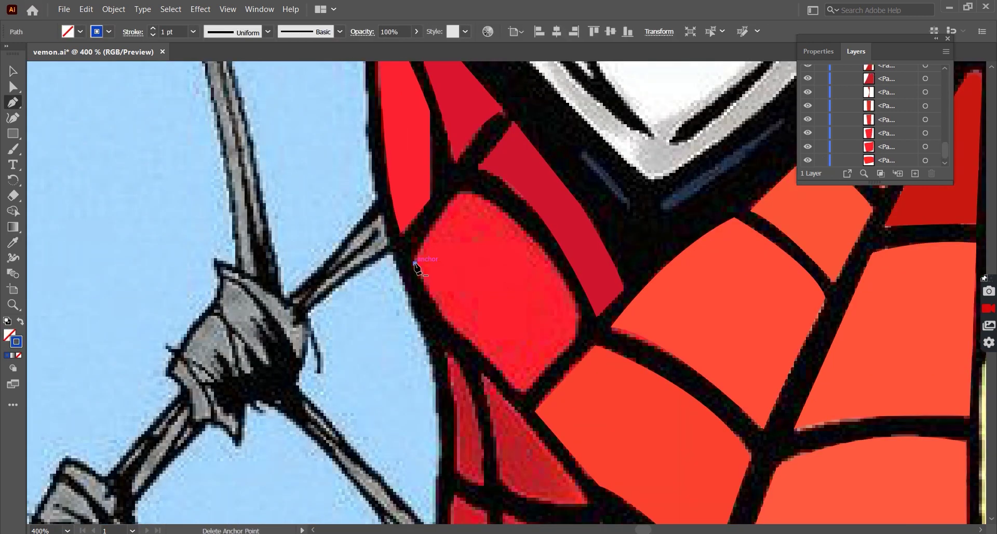
pyautogui.moveTo(468, 191); pyautogui.dragTo(509, 171)
pyautogui.moveTo(603, 382); pyautogui.dragTo(576, 307)
pyautogui.click(576, 341)
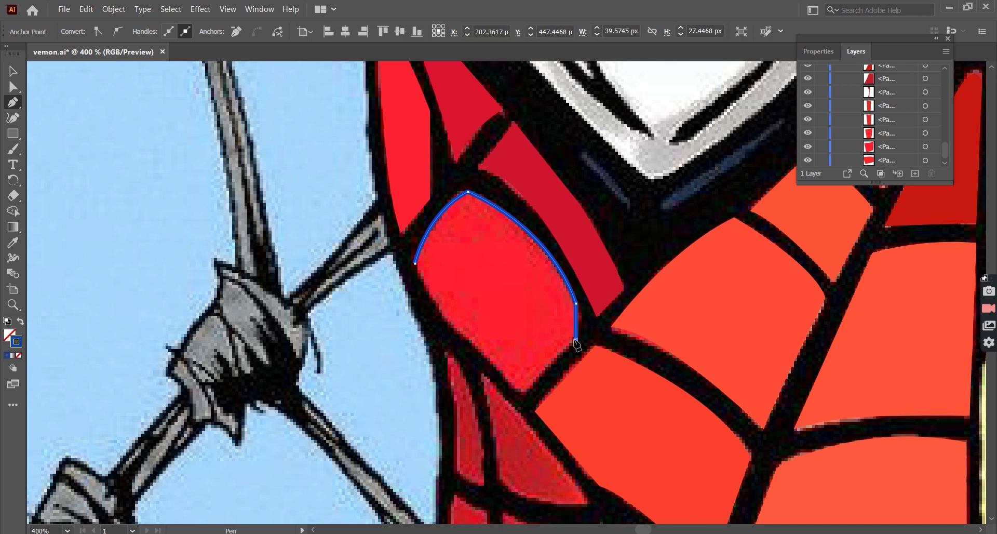
pyautogui.hotkey('ctrl', 'shift', 'a')
pyautogui.press('v')
pyautogui.hotkey('ctrl', '-')
pyautogui.hotkey('ctrl', '-')
pyautogui.hotkey('ctrl', '-')
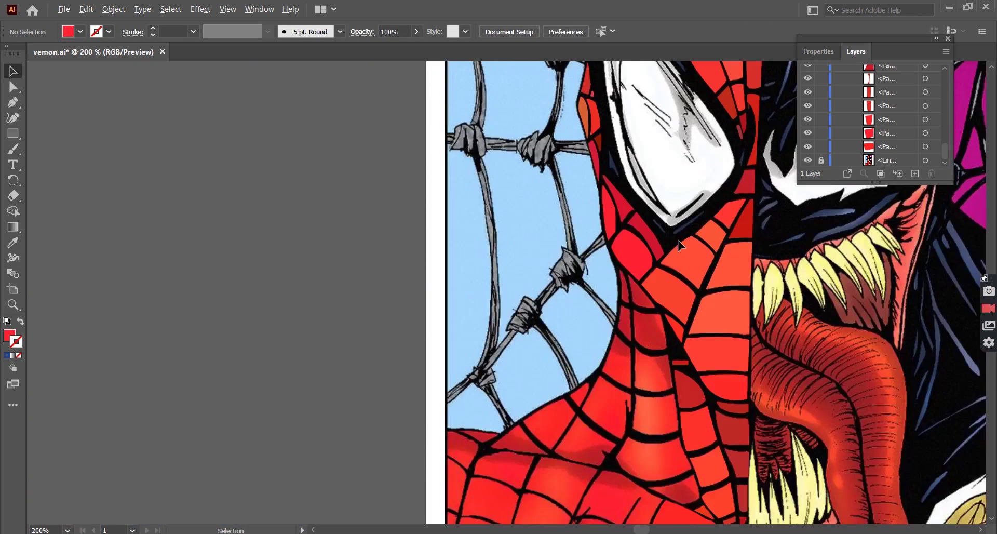
# Zoom in on the neck panels and set up the Pen tool with a blue stroke
pyautogui.hotkey('ctrl', '1')
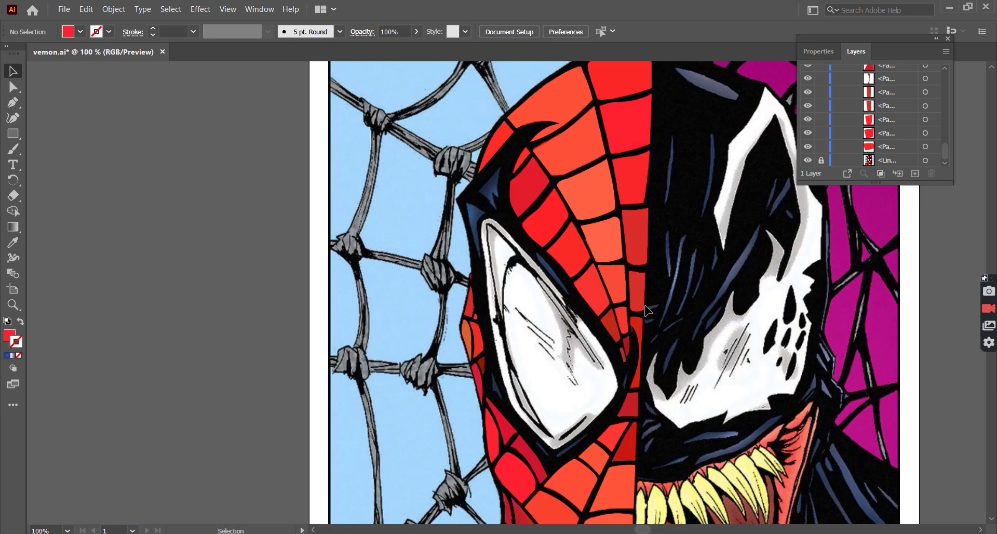
pyautogui.scroll(-7, 449, 405)
pyautogui.scroll(-3, 450, 405)
pyautogui.press('p')
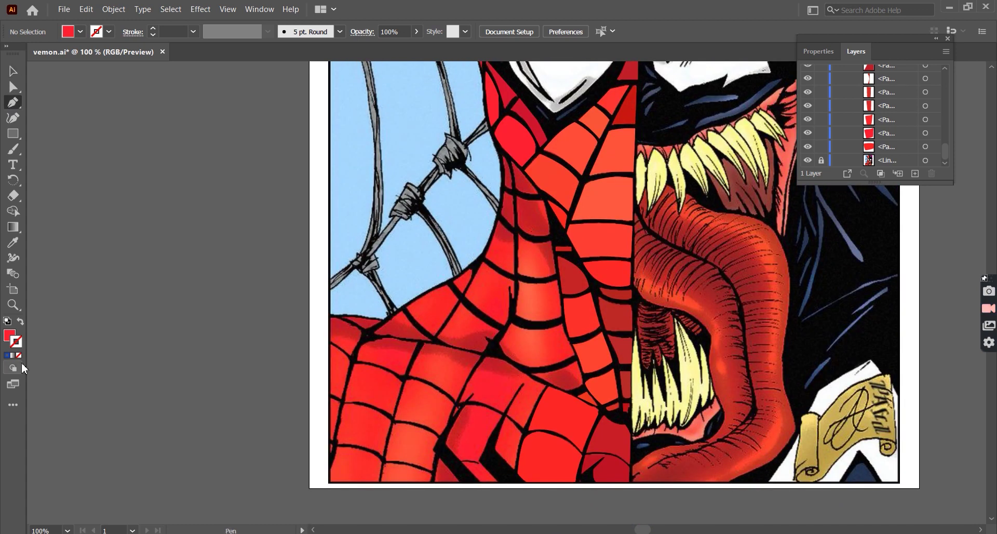
pyautogui.hotkey('shift', 'x')
pyautogui.doubleClick(16, 341)
pyautogui.click(516, 254)
pyautogui.press('Return')
pyautogui.hotkey('ctrl', '+')
pyautogui.hotkey('ctrl', '+')
# Trace and close a triangular red panel outline
pyautogui.click(492, 137)
pyautogui.click(503, 192)
pyautogui.click(545, 203)
pyautogui.click(13, 242)
# Trace the next three-cornered panel and fill it with red sampled from the artwork
pyautogui.press('p')
pyautogui.doubleClick(16, 341)
pyautogui.click(515, 249)
pyautogui.press('Return')
pyautogui.hotkey('ctrl', '+')
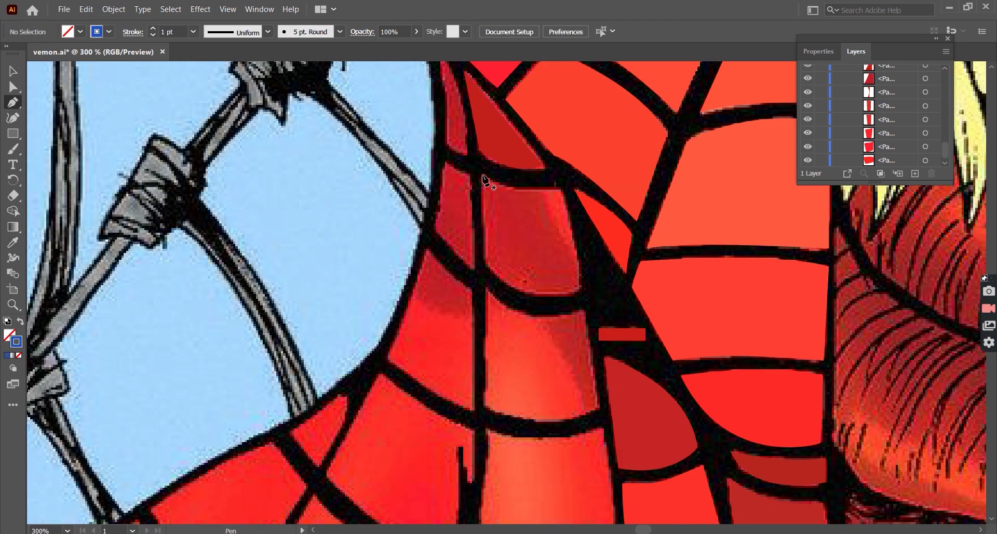
pyautogui.click(578, 292)
pyautogui.click(485, 262)
pyautogui.click(481, 175)
pyautogui.press('i')
pyautogui.click(459, 234)
# Start the next panel outline with a curved first edge and swap fill and stroke
pyautogui.press('p')
pyautogui.scroll(2, 485, 178)
pyautogui.hotkey('ctrl', '+')
pyautogui.click(429, 89)
pyautogui.moveTo(464, 219)
pyautogui.mouseDown()
pyautogui.moveTo(464, 310)
pyautogui.moveTo(435, 221)
pyautogui.mouseUp()
pyautogui.hotkey('shift', 'x')
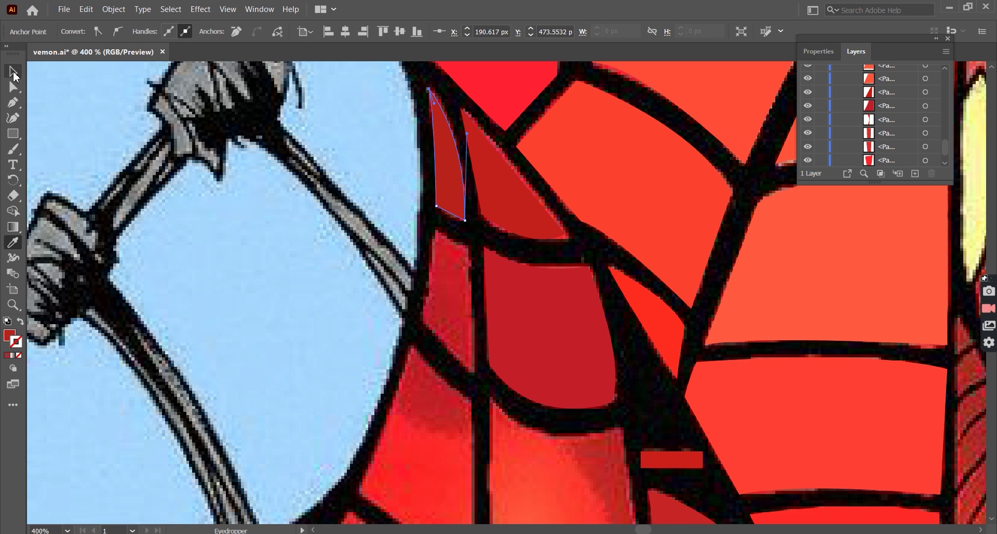
# Trace and close the narrow panel outline
pyautogui.press('p')
pyautogui.hotkey('ctrl', '+')
pyautogui.click(416, 190)
pyautogui.click(467, 219)
pyautogui.scroll(-2, 475, 366)
pyautogui.click(470, 356)
pyautogui.click(425, 127)
# Trace another four-cornered neck panel and close it at its start point
pyautogui.scroll(-2, 254, 236)
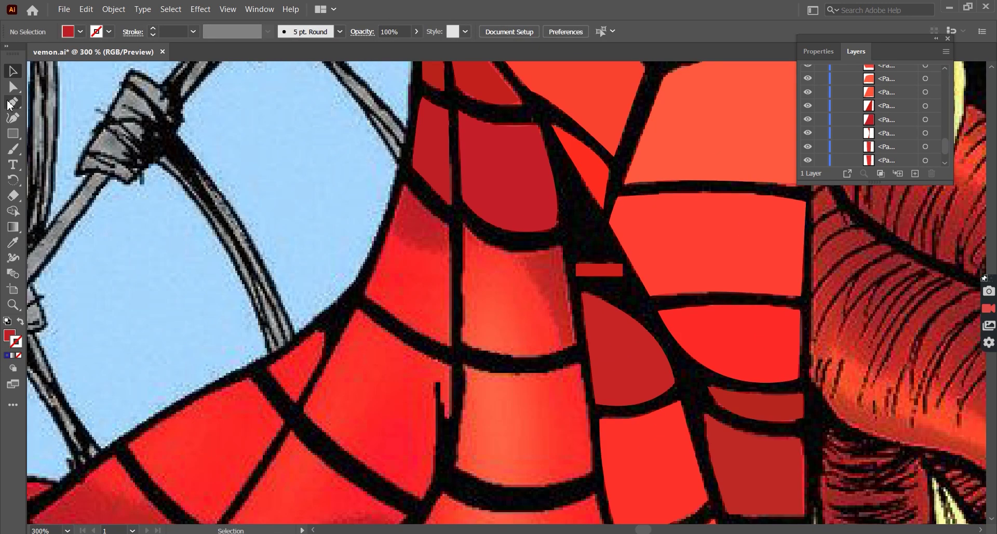
pyautogui.scroll(1, 456, 240)
pyautogui.click(438, 203)
pyautogui.click(505, 242)
pyautogui.click(571, 233)
pyautogui.scroll(-2, 596, 225)
pyautogui.click(587, 317)
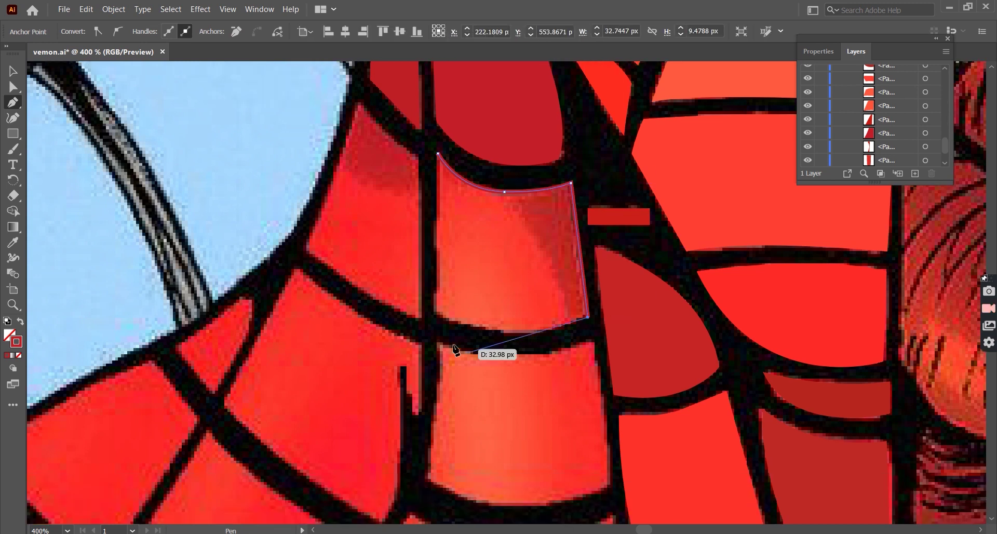
pyautogui.press('v')
pyautogui.click(245, 125)
pyautogui.scroll(2, 245, 125)
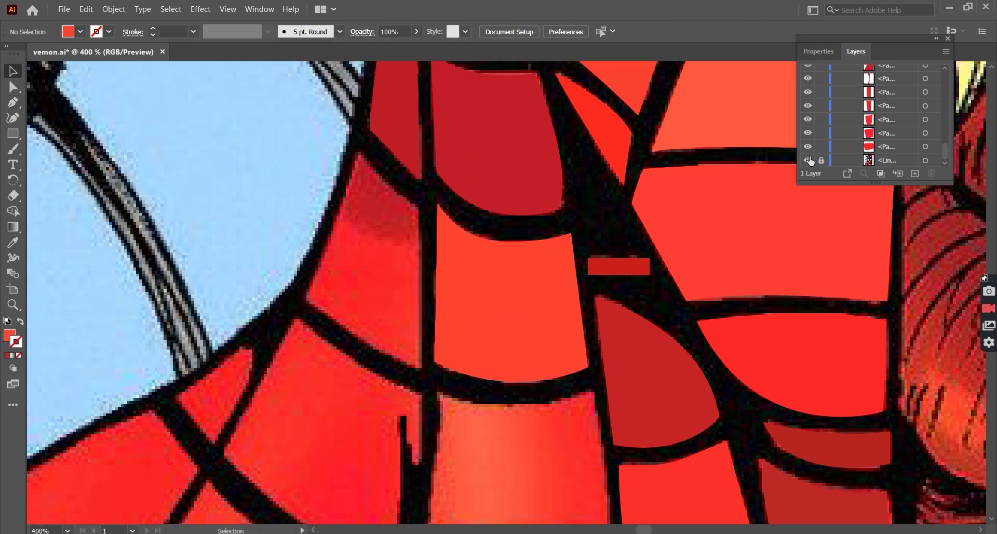
# Check against the reference, then trace in blue a panel with a curved left edge
pyautogui.click(19, 356)
pyautogui.doubleClick(16, 341)
pyautogui.click(639, 188)
pyautogui.scroll(1, 359, 177)
pyautogui.click(360, 177)
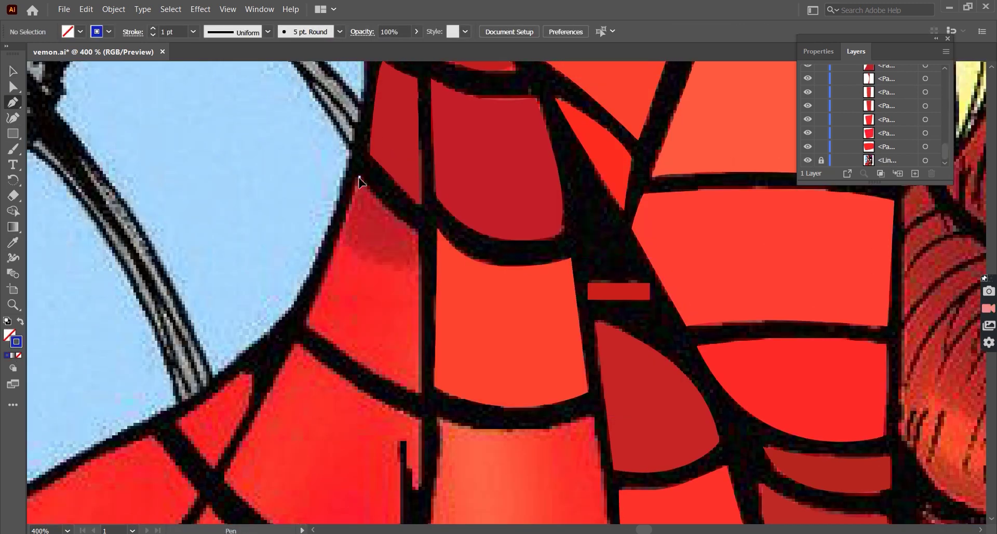
pyautogui.moveTo(419, 232); pyautogui.dragTo(436, 240)
pyautogui.click(420, 393)
pyautogui.click(359, 177)
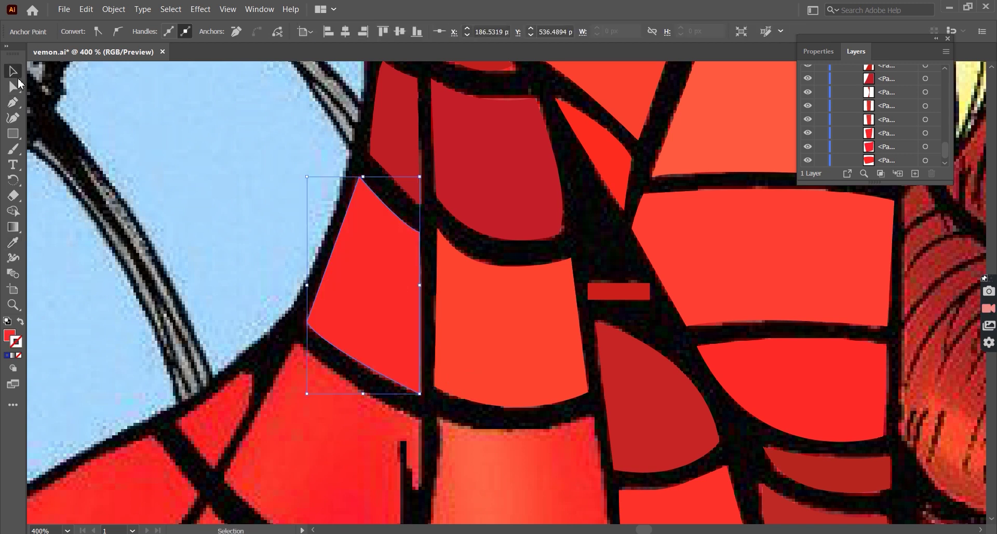
pyautogui.hotkey('ctrl', '-')
pyautogui.hotkey('ctrl', '-')
pyautogui.hscroll(3, 690, 249)
# Trace in blue the next panel with a curved bottom edge
pyautogui.doubleClick(16, 341)
pyautogui.click(638, 192)
pyautogui.hotkey('ctrl', '+')
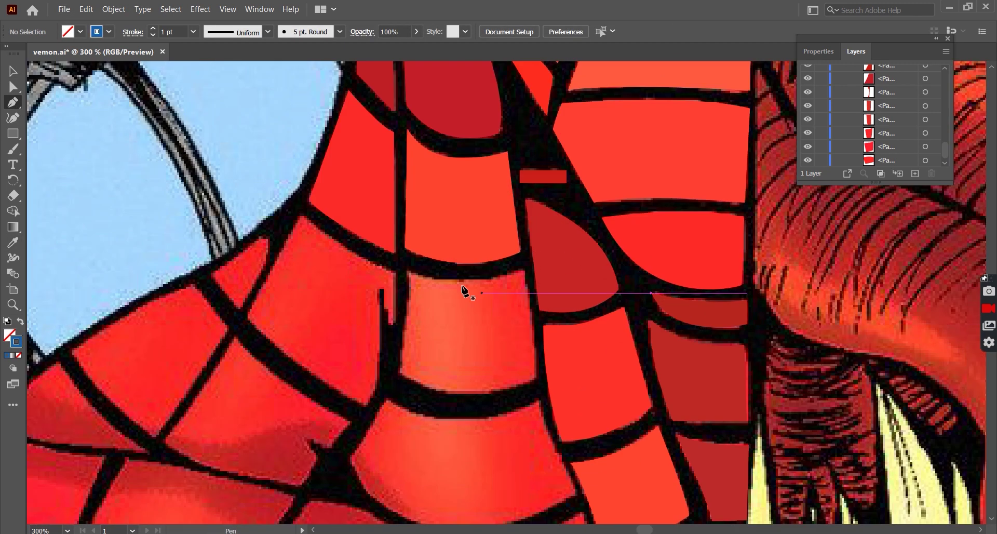
pyautogui.click(406, 270)
pyautogui.click(525, 271)
pyautogui.moveTo(537, 379); pyautogui.dragTo(533, 399)
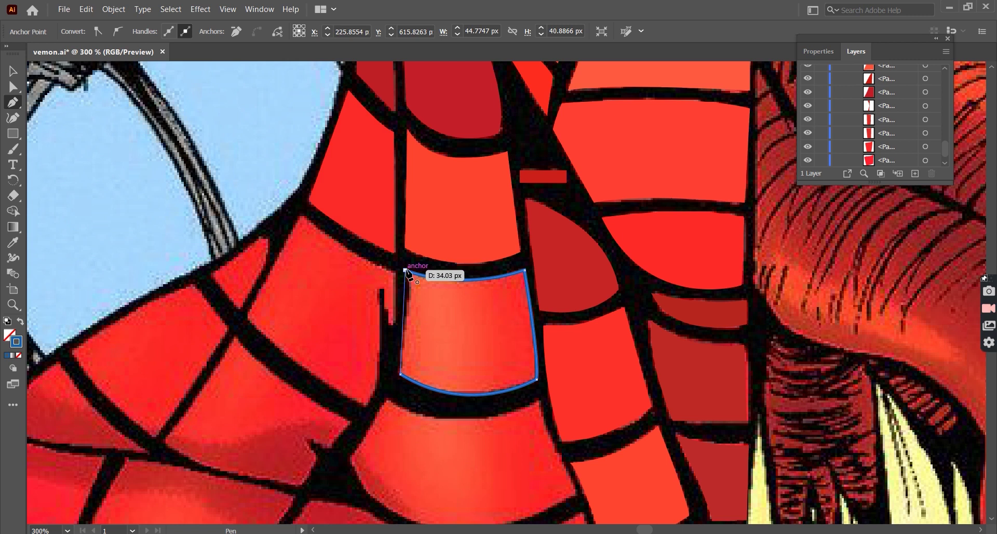
pyautogui.click(406, 271)
pyautogui.scroll(-1, 406, 270)
# Trace the notched panel, fill it solid red, and deselect it
pyautogui.doubleClick(16, 341)
pyautogui.click(635, 191)
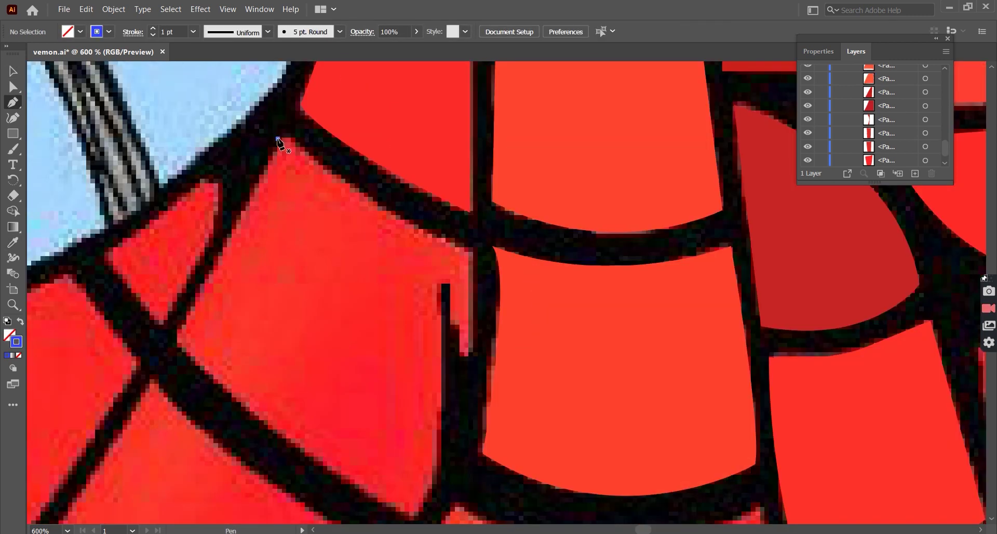
pyautogui.click(280, 139)
pyautogui.click(310, 158)
pyautogui.scroll(1, 311, 158)
pyautogui.click(439, 238)
pyautogui.click(438, 305)
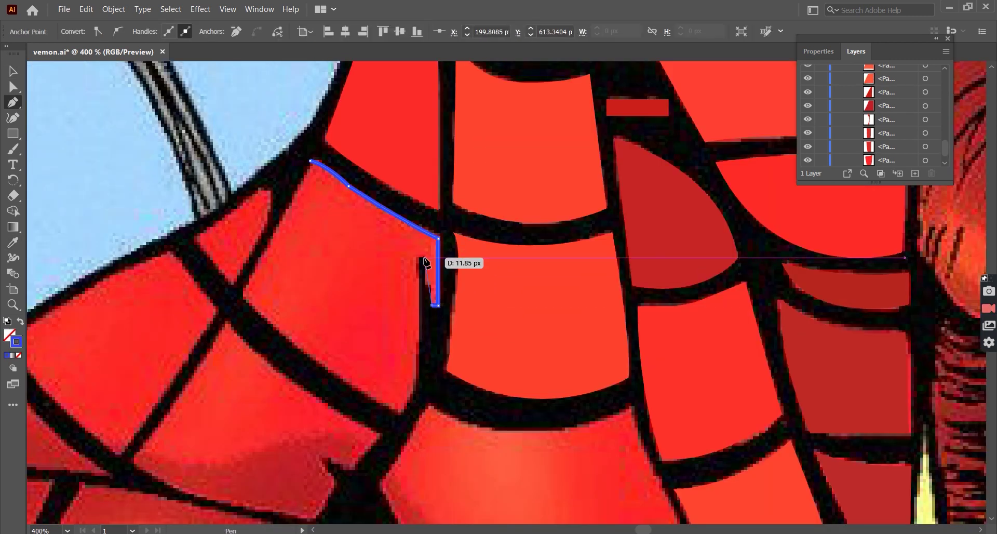
pyautogui.click(240, 283)
pyautogui.click(311, 161)
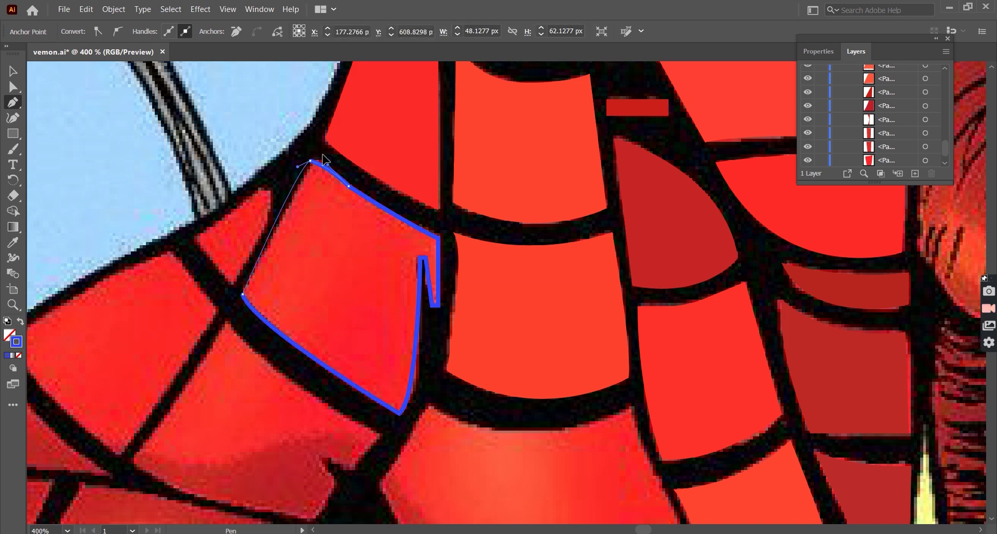
pyautogui.hotkey('ctrl', 'shift', 'a')
pyautogui.press('v')
pyautogui.hotkey('ctrl', '-')
pyautogui.scroll(-5, 672, 244)
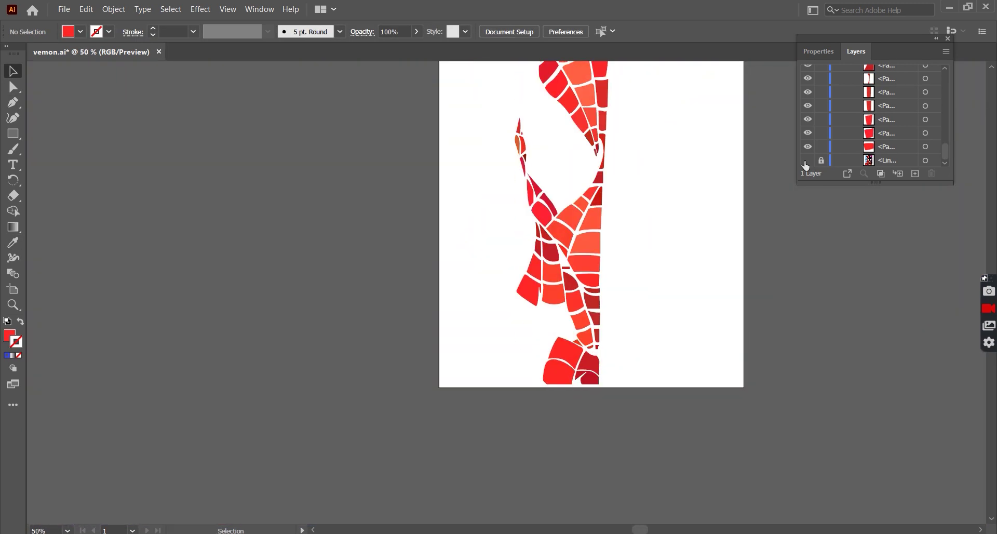
# Close the small triangle at the sky edge and fill it red
pyautogui.scroll(6, 89, 114)
pyautogui.press('p')
pyautogui.scroll(2, 430, 114)
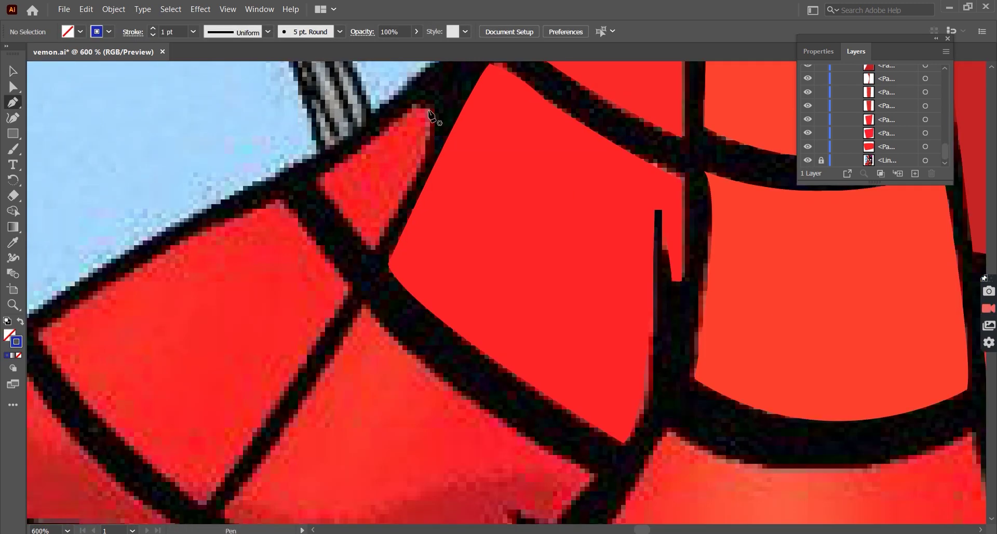
pyautogui.click(374, 249)
pyautogui.click(432, 111)
pyautogui.scroll(2, 434, 115)
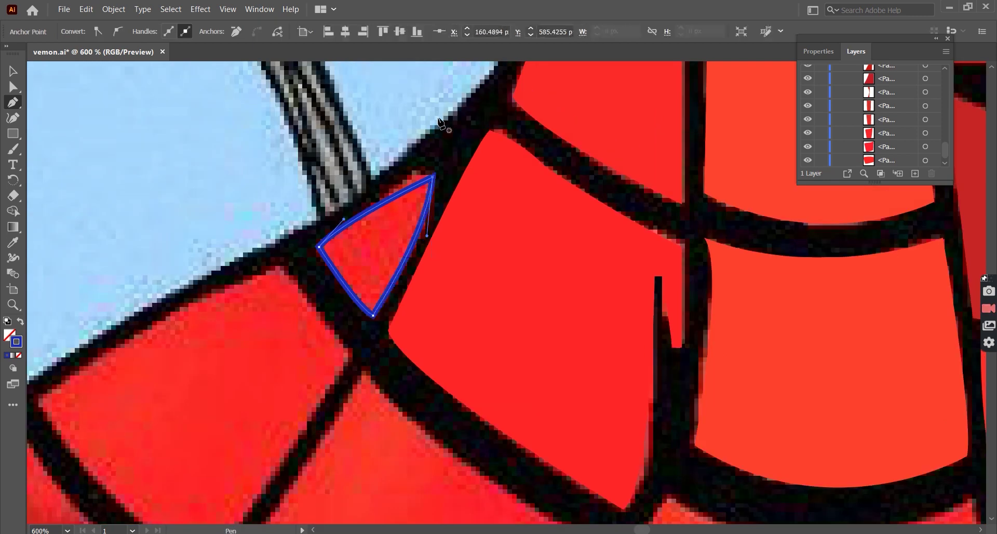
pyautogui.hotkey('shift', 'x')
pyautogui.hotkey('ctrl', 'shift', 'a')
pyautogui.press('v')
pyautogui.scroll(-2, 525, 304)
pyautogui.scroll(-1, 467, 213)
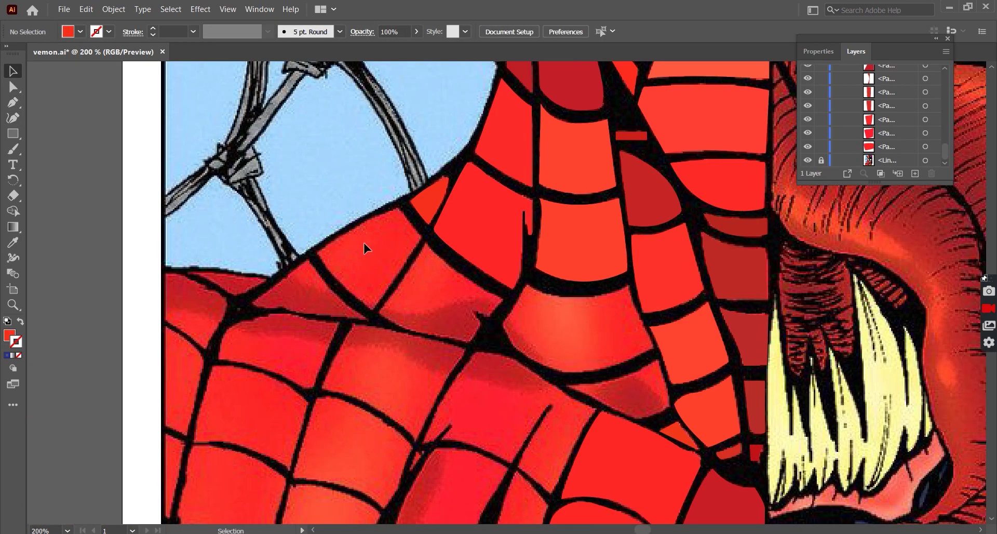
# Outline the panel below the sky edge in a blue stroke and close it
pyautogui.doubleClick(16, 341)
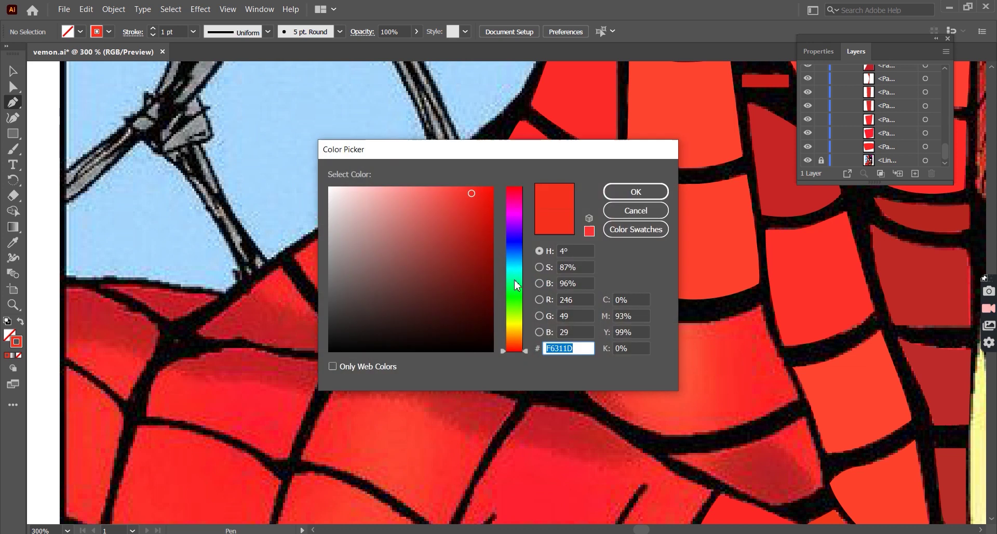
pyautogui.click(632, 189)
pyautogui.press('p')
pyautogui.scroll(3, 415, 166)
pyautogui.click(413, 133)
pyautogui.click(486, 221)
pyautogui.click(413, 133)
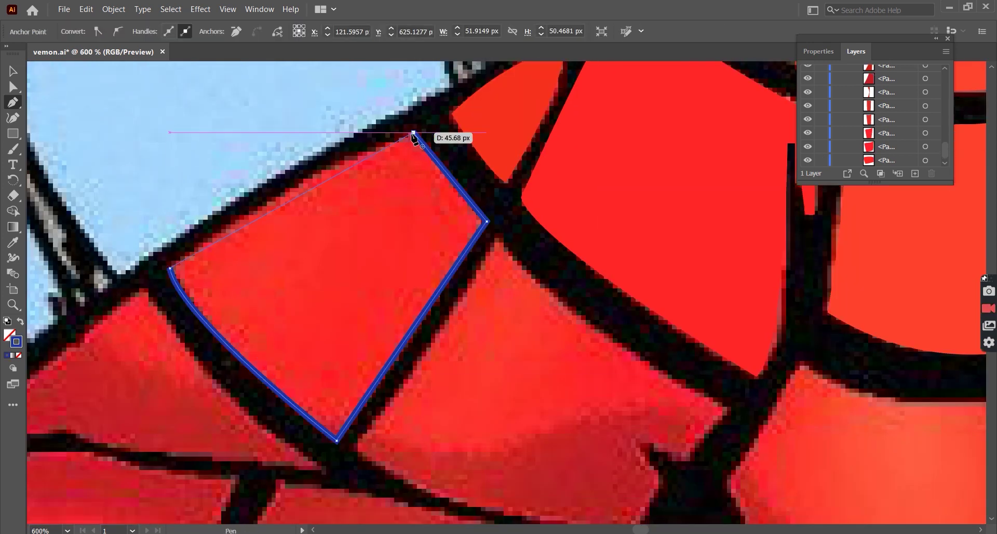
pyautogui.scroll(-2, 499, 290)
# Trace the curved notched panel and fill it with colour sampled from the reference
pyautogui.doubleClick(16, 341)
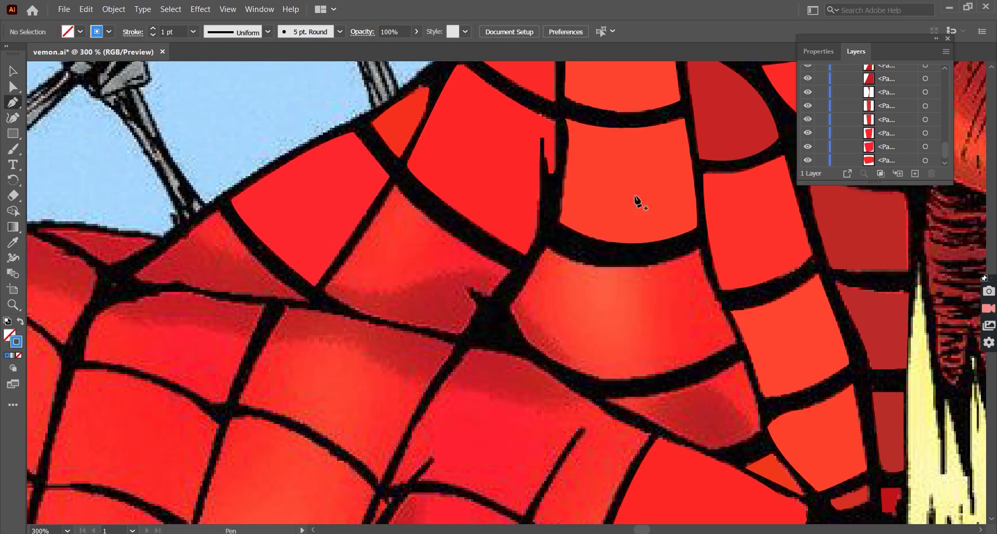
pyautogui.click(634, 196)
pyautogui.scroll(1, 415, 166)
pyautogui.click(381, 153)
pyautogui.moveTo(532, 271); pyautogui.dragTo(604, 302)
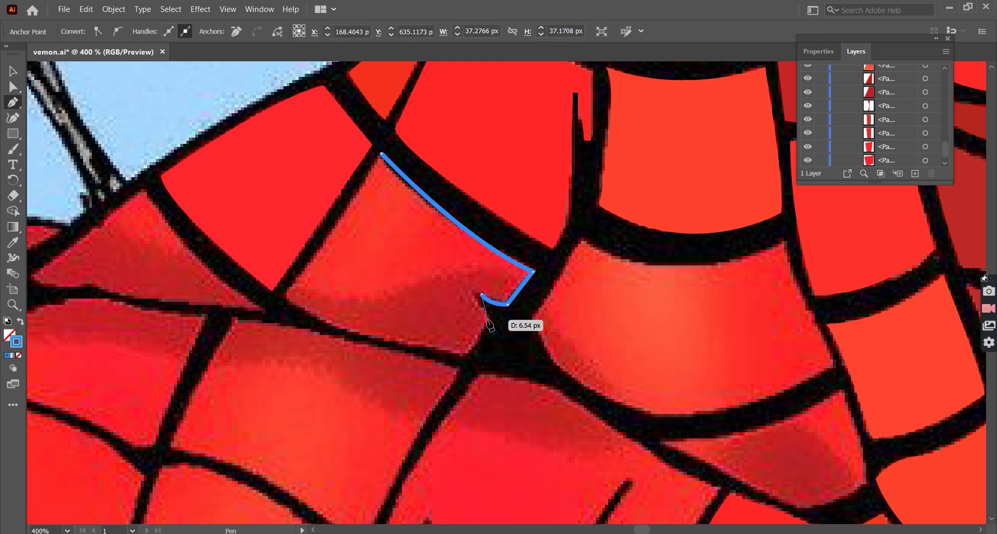
pyautogui.moveTo(245, 250); pyautogui.dragTo(246, 252)
pyautogui.click(381, 153)
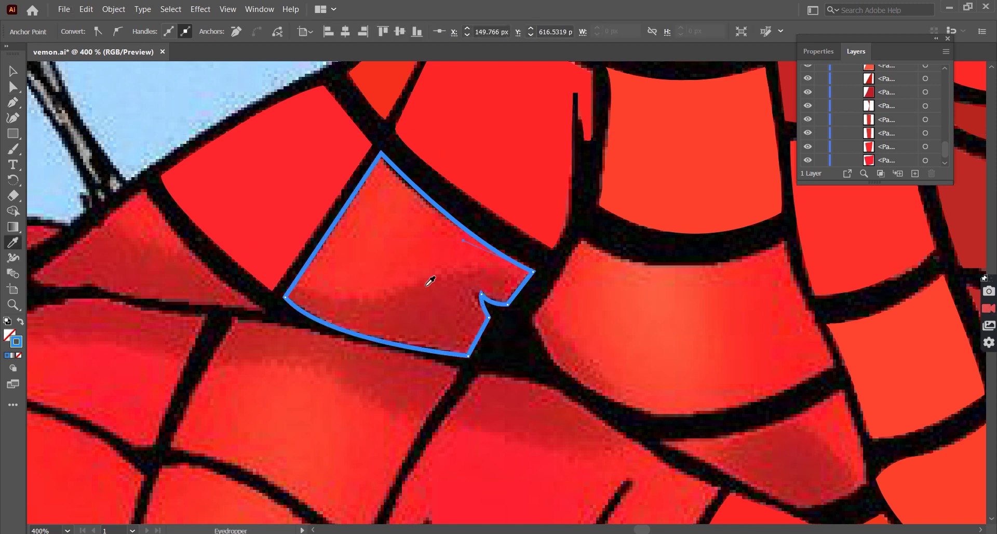
pyautogui.scroll(-2, 429, 290)
pyautogui.click(20, 321)
# Trace the orange-red panel with a curved top edge and fill it with the reference's orange-red
pyautogui.doubleClick(16, 342)
pyautogui.click(634, 196)
pyautogui.scroll(1, 175, 192)
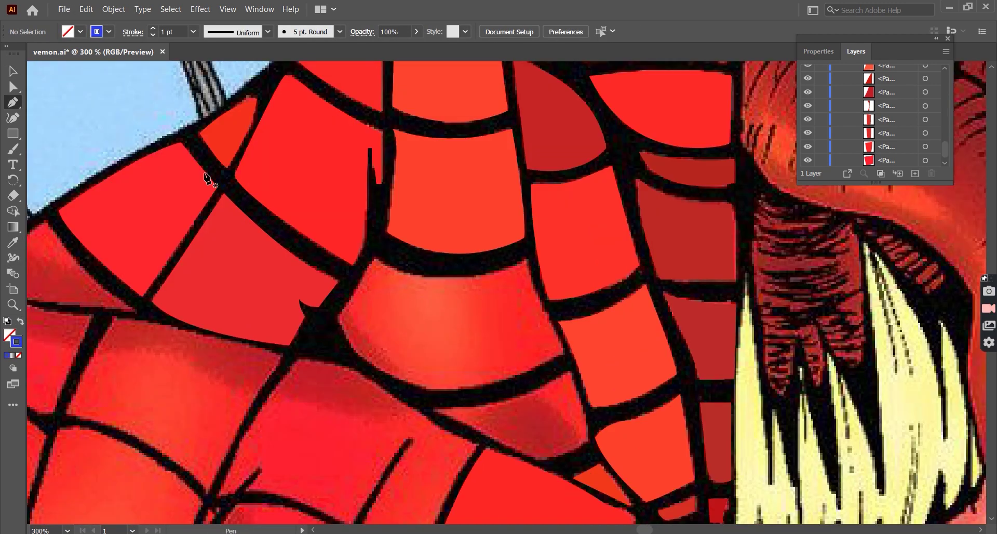
pyautogui.click(375, 259)
pyautogui.moveTo(526, 260); pyautogui.dragTo(598, 217)
pyautogui.click(526, 260)
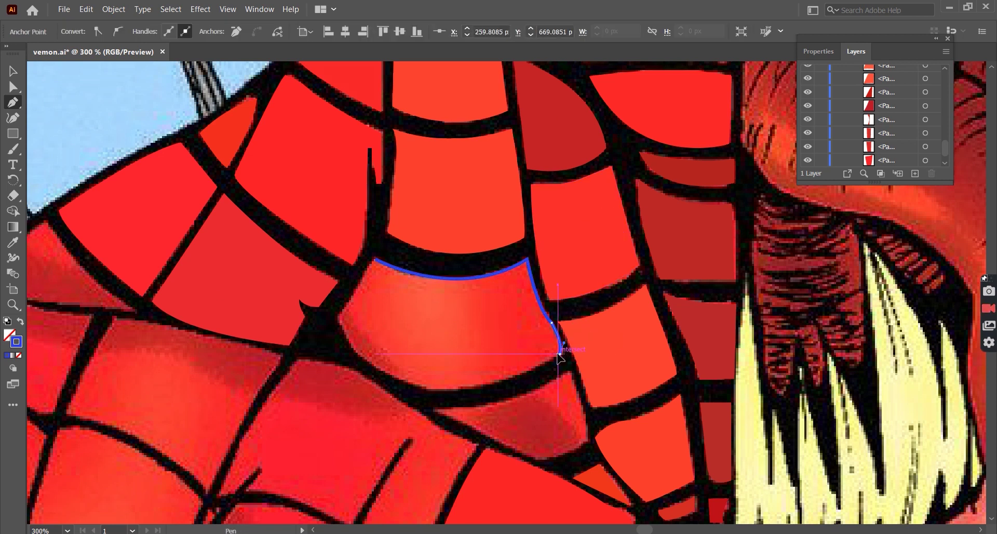
pyautogui.click(408, 383)
pyautogui.click(338, 318)
pyautogui.click(375, 259)
pyautogui.press('i')
pyautogui.click(441, 254)
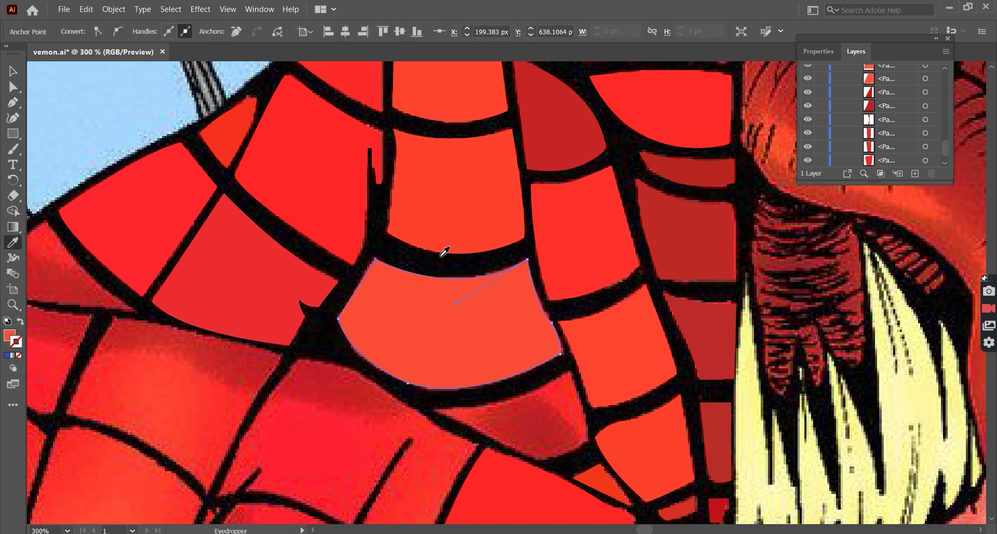
pyautogui.hotkey('ctrl', 'shift', 'a')
pyautogui.scroll(-2, 450, 300)
# Trace the curved wedge and fill it with the reference colour
pyautogui.click(20, 321)
pyautogui.doubleClick(16, 341)
pyautogui.click(642, 194)
pyautogui.press('p')
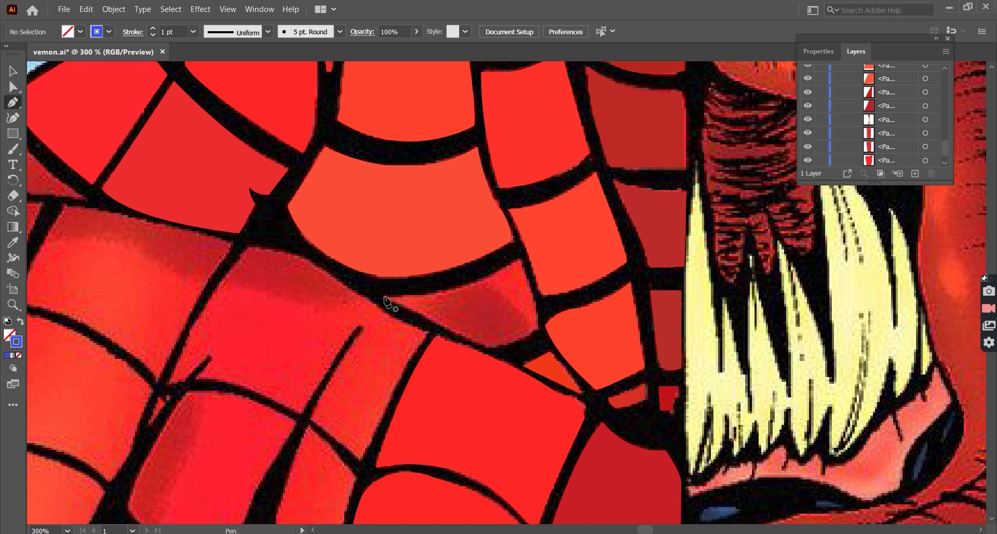
pyautogui.moveTo(460, 287); pyautogui.dragTo(484, 281)
pyautogui.click(519, 259)
pyautogui.moveTo(536, 330); pyautogui.dragTo(526, 361)
pyautogui.click(385, 300)
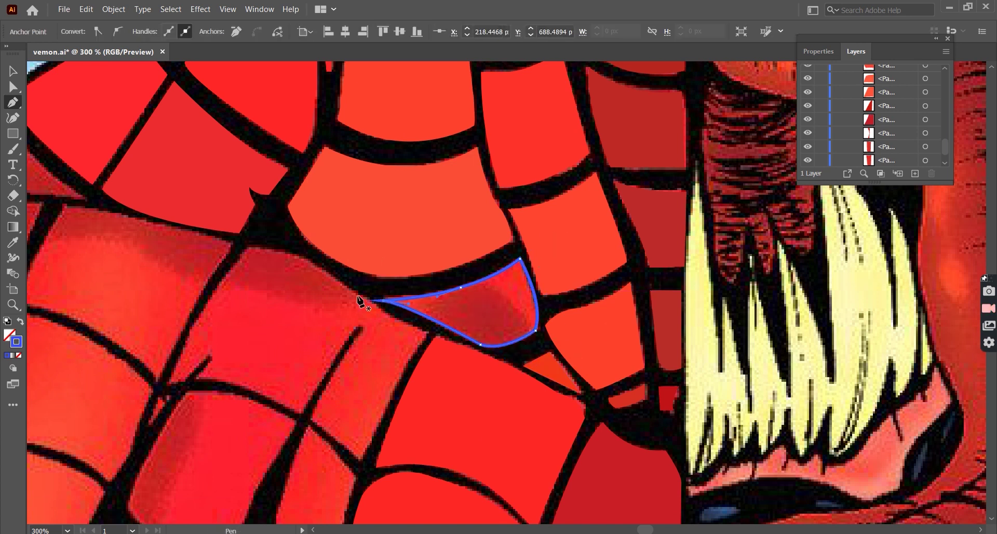
pyautogui.press('i')
pyautogui.click(516, 285)
pyautogui.scroll(-1, 467, 291)
# Hide the reference artwork briefly to review the traced panels, then show it again
pyautogui.click(13, 118)
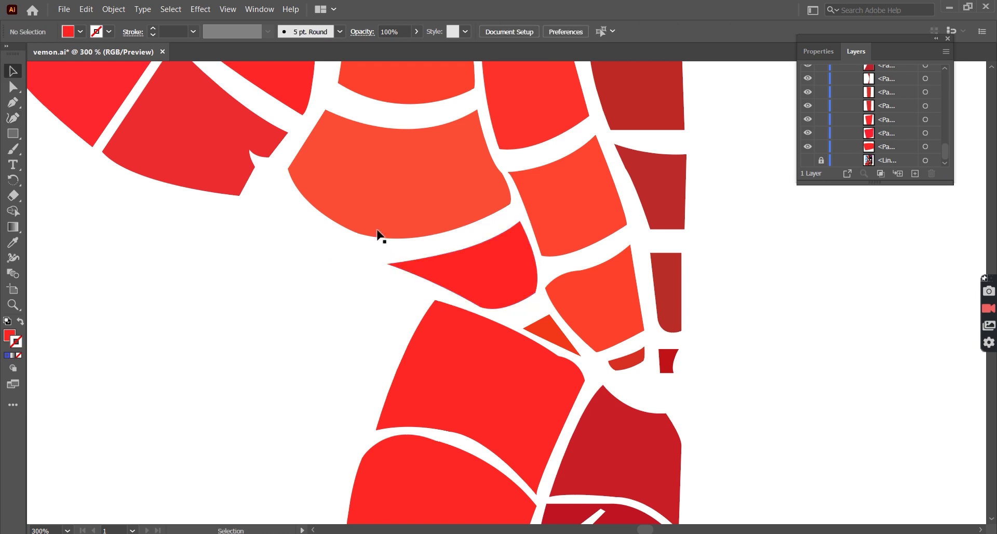
pyautogui.hotkey('ctrl', 'alt', '3')
pyautogui.scroll(2, 327, 252)
pyautogui.hscroll(-4, 208, 172)
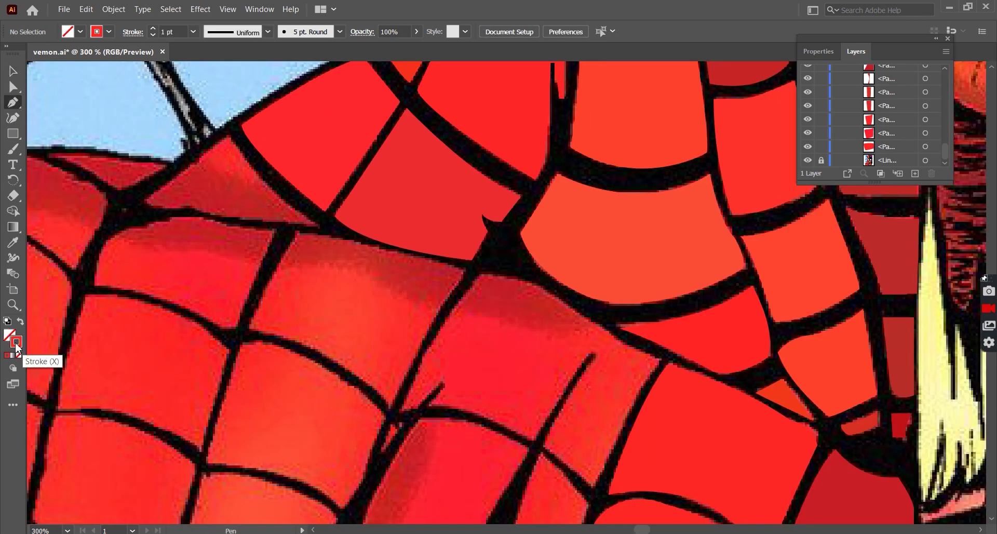
pyautogui.scroll(1, 208, 216)
# Trace the dark red triangle and fill it with dark red from the reference
pyautogui.click(124, 265)
pyautogui.click(238, 176)
pyautogui.click(124, 264)
pyautogui.press('i')
pyautogui.click(239, 239)
pyautogui.press('v')
pyautogui.scroll(-2, 515, 423)
pyautogui.scroll(2, 394, 339)
pyautogui.scroll(-3, 394, 340)
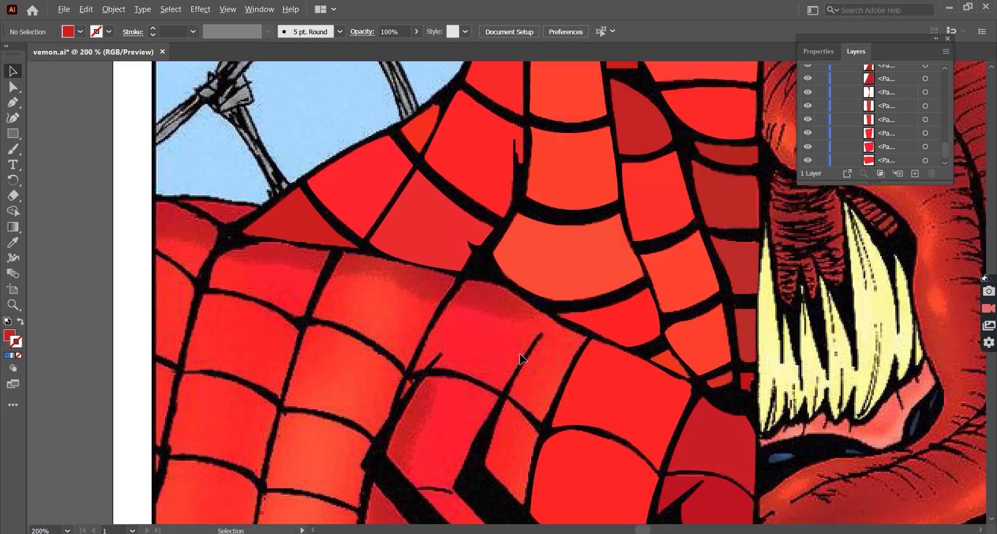
pyautogui.hscroll(-2, 395, 340)
# Begin outlining the next sky-edge panel with a curved lower edge
pyautogui.press('p')
pyautogui.scroll(4, 170, 168)
pyautogui.click(169, 168)
pyautogui.moveTo(312, 236); pyautogui.dragTo(332, 266)
# Close the sky-edge panel with a curved edge and fill it dark red
pyautogui.click(408, 184)
pyautogui.moveTo(169, 168); pyautogui.dragTo(116, 183)
pyautogui.press('i')
pyautogui.click(520, 166)
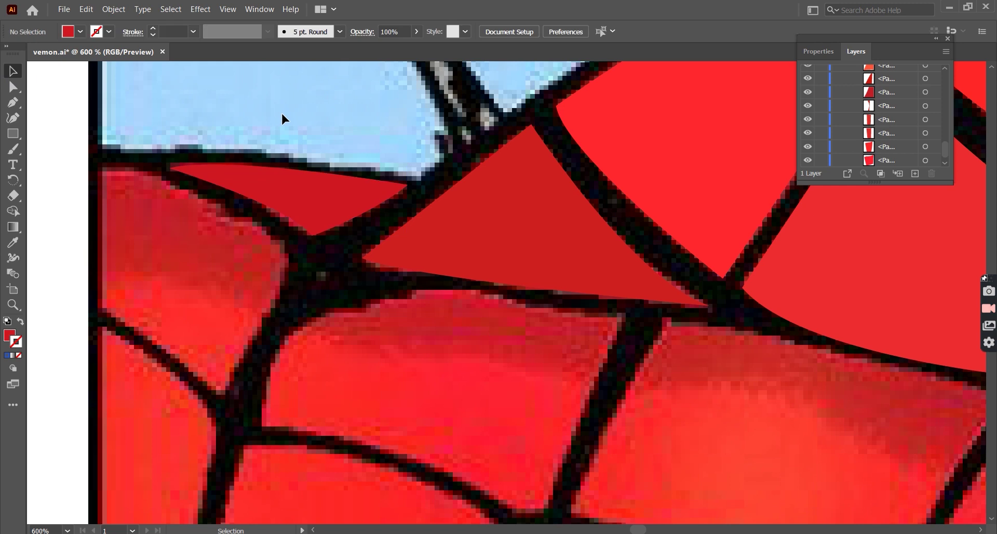
pyautogui.press('v')
pyautogui.hotkey('shift', 'x')
# Outline the left-edge panel in blue and fill it with the reference red
pyautogui.doubleClick(16, 342)
pyautogui.click(638, 194)
pyautogui.click(216, 392)
pyautogui.click(99, 317)
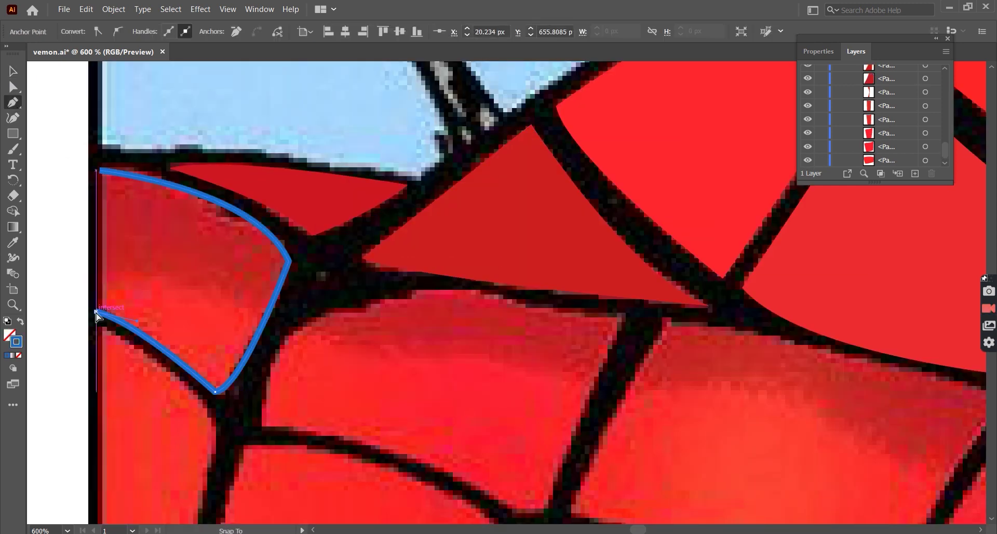
pyautogui.click(99, 170)
pyautogui.hotkey('shift', 'x')
pyautogui.click(13, 71)
pyautogui.hotkey('ctrl', 'shift', 'a')
# Trace the next left-edge panel in blue stroke, curving along its edge
pyautogui.scroll(-3, 10, 132)
pyautogui.hotkey('ctrl', '-')
pyautogui.press('p')
pyautogui.hotkey('shift', 'x')
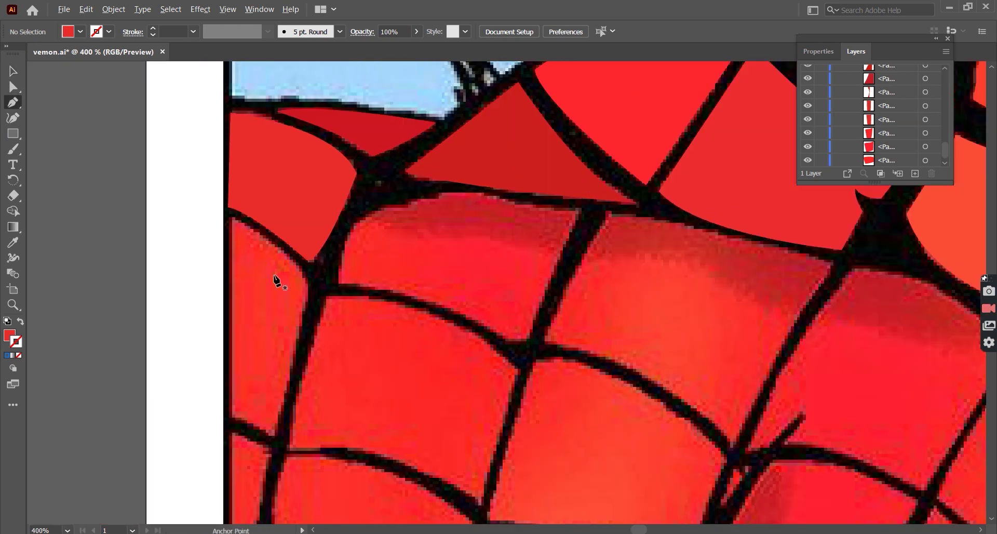
pyautogui.click(228, 193)
pyautogui.click(228, 393)
pyautogui.click(278, 412)
pyautogui.doubleClick(17, 342)
pyautogui.press('Return')
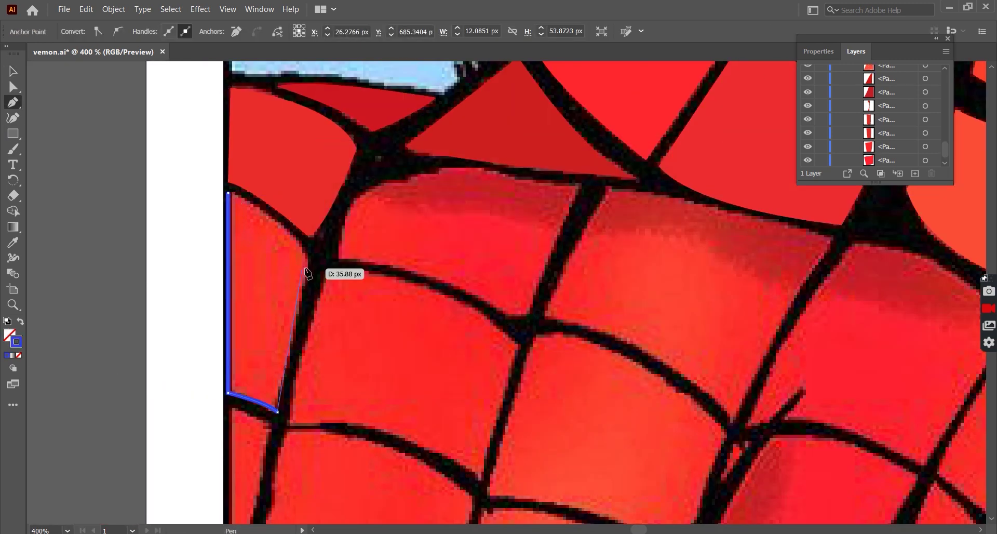
pyautogui.moveTo(304, 252); pyautogui.dragTo(317, 279)
pyautogui.hotkey('ctrl', 'shift', 'a')
# Trace the thin sliver at the left edge and fill it with sampled red
pyautogui.scroll(-3, 196, 170)
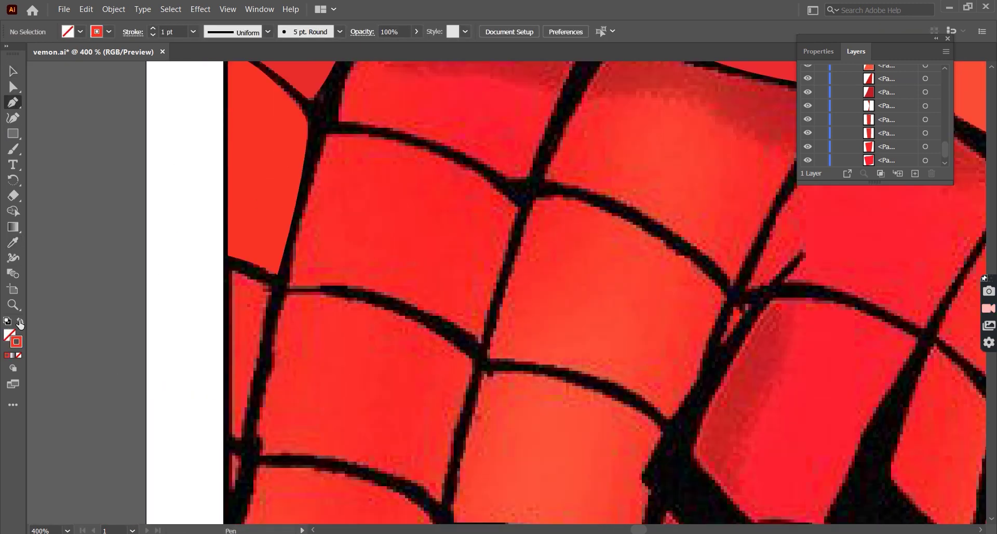
pyautogui.scroll(-1, 197, 169)
pyautogui.click(231, 249)
pyautogui.click(271, 267)
pyautogui.click(237, 412)
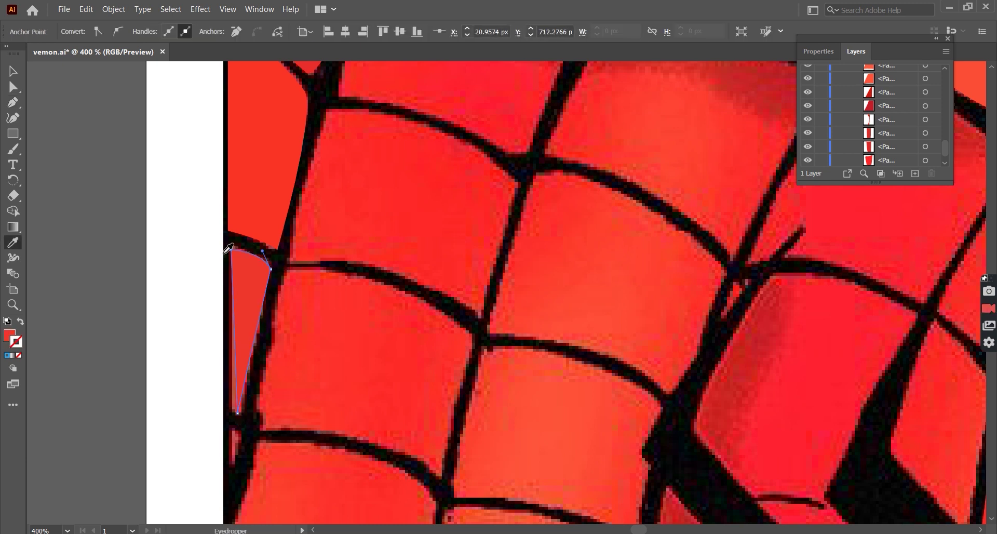
pyautogui.click(250, 279)
pyautogui.hotkey('ctrl', 'shift', 'a')
pyautogui.hotkey('ctrl', '-')
# Trace the small triangular panel in a blue stroke
pyautogui.press('p')
pyautogui.doubleClick(17, 343)
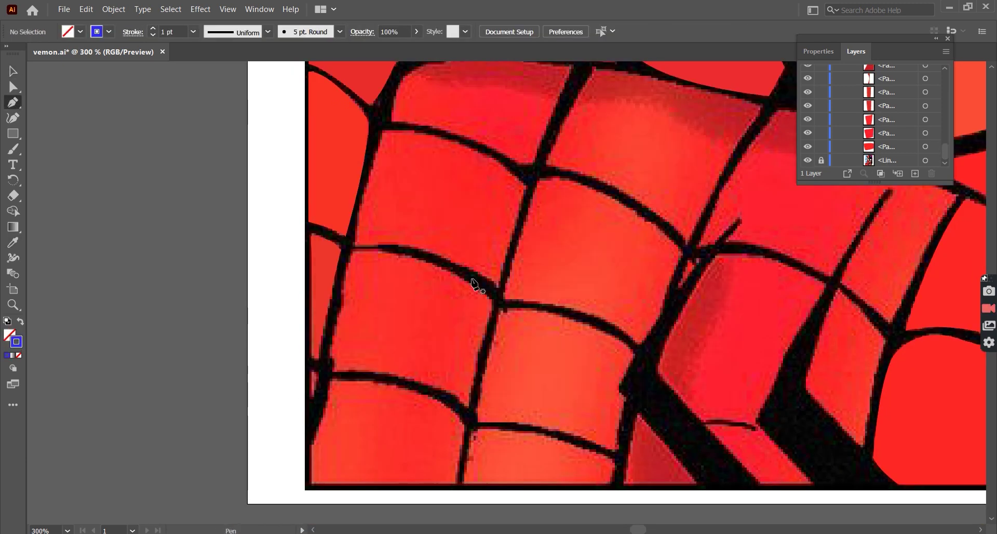
pyautogui.click(613, 199)
pyautogui.hotkey('ctrl', '+')
pyautogui.hotkey('ctrl', '+')
pyautogui.click(309, 358)
pyautogui.click(315, 405)
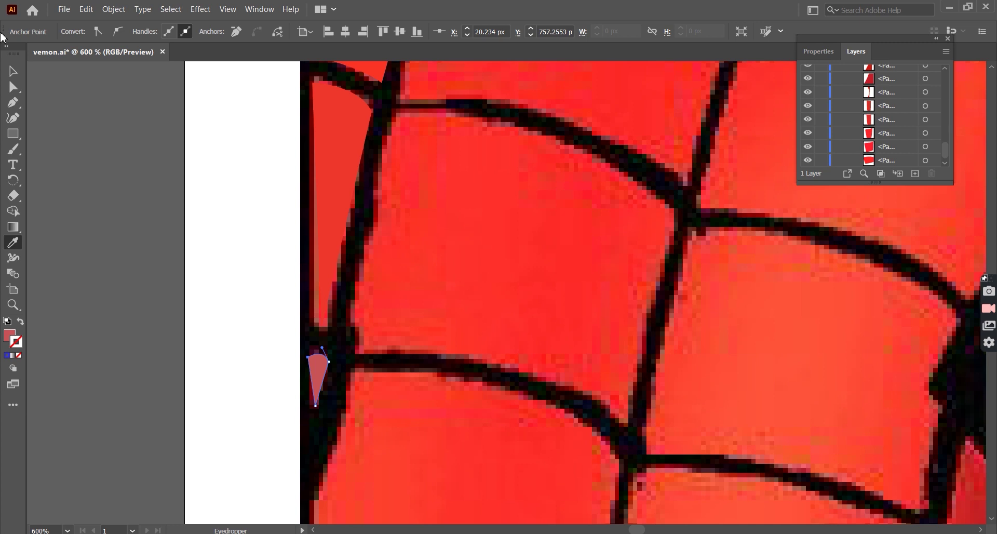
pyautogui.hotkey('ctrl', 'shift', 'a')
pyautogui.hotkey('ctrl', '-')
pyautogui.hotkey('ctrl', '-')
pyautogui.hotkey('ctrl', '-')
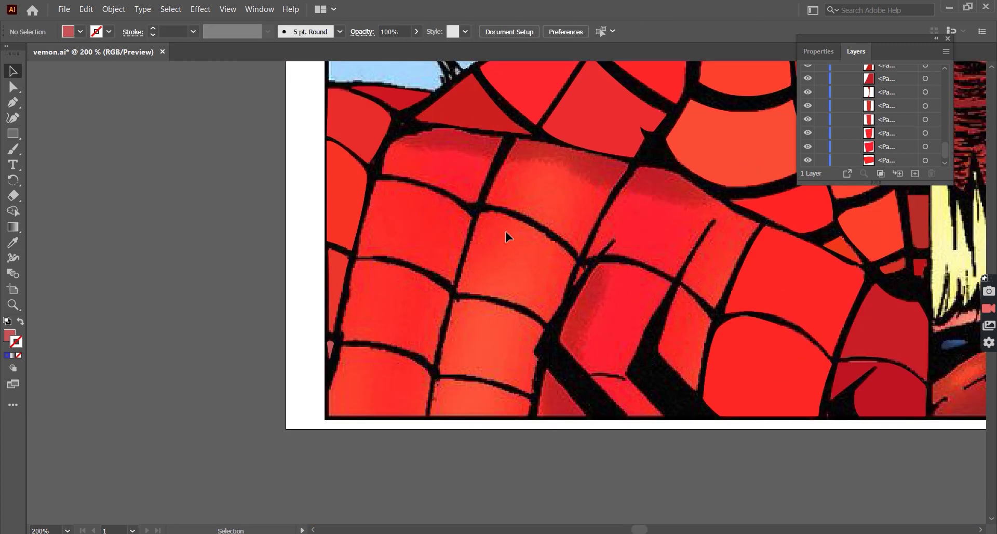
pyautogui.hotkey('ctrl', '+')
pyautogui.hotkey('ctrl', '+')
pyautogui.click(13, 102)
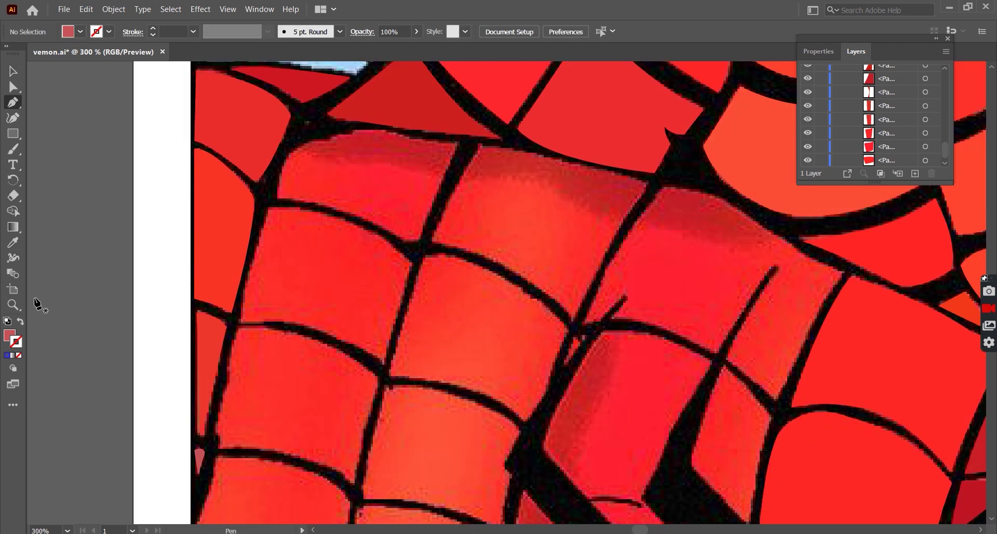
# Trace the next curved web panel and fill it with the sampled red
pyautogui.doubleClick(16, 341)
pyautogui.click(639, 191)
pyautogui.scroll(2, 638, 191)
pyautogui.click(278, 236)
pyautogui.moveTo(334, 176); pyautogui.dragTo(387, 175)
pyautogui.click(419, 279)
pyautogui.click(278, 237)
pyautogui.hotkey('shift', '`')
pyautogui.hotkey('ctrl', '+')
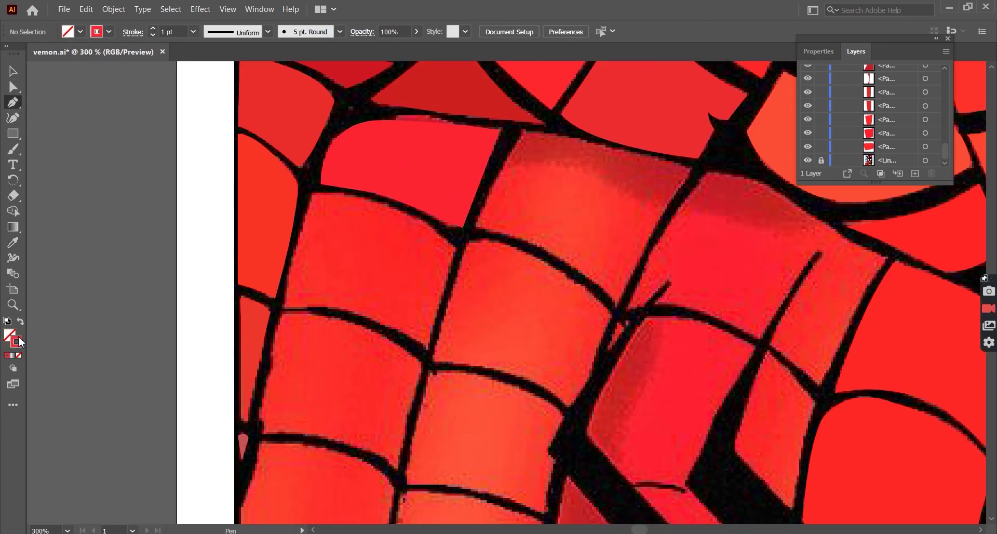
pyautogui.moveTo(455, 252); pyautogui.dragTo(466, 265)
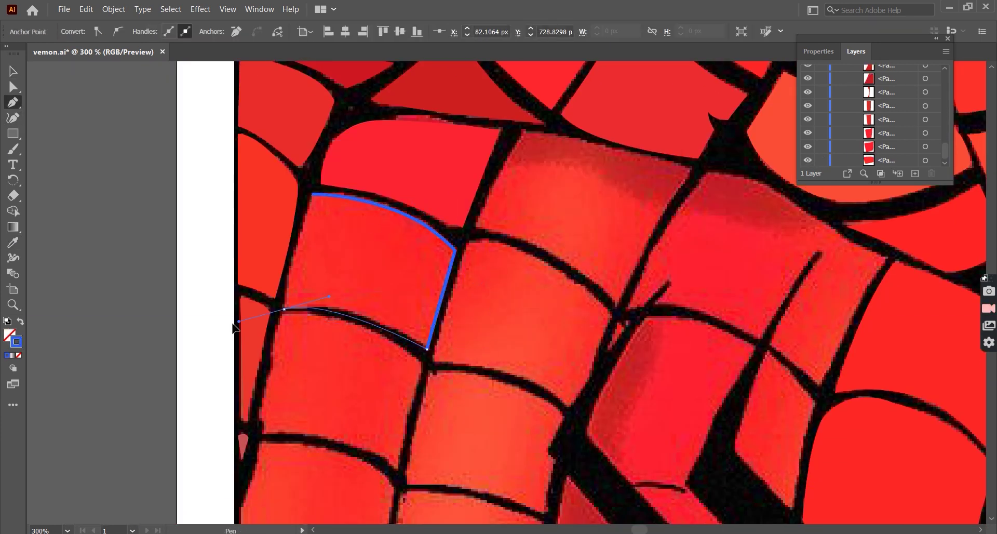
pyautogui.click(312, 195)
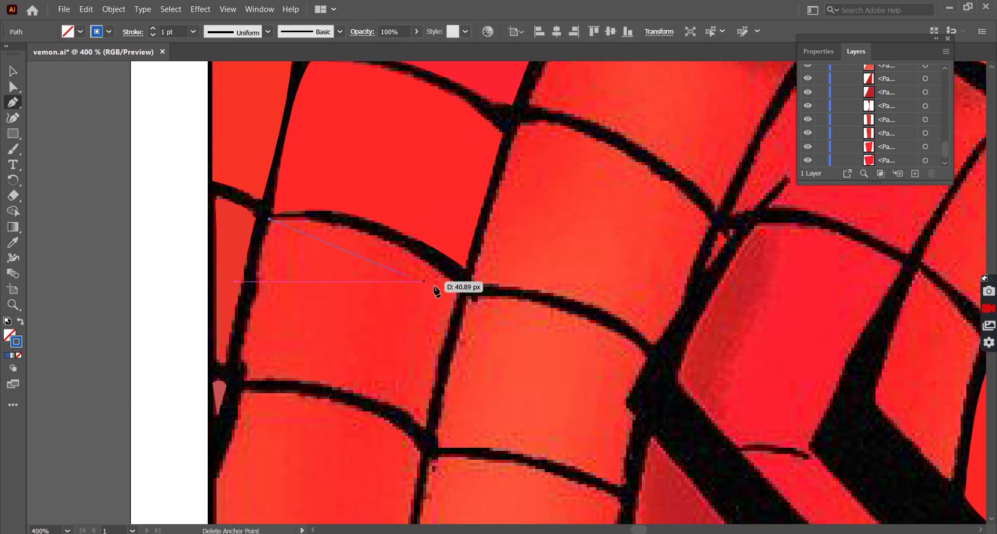
# Outline the adjacent bottom-corner panel's four corners
pyautogui.click(457, 285)
pyautogui.click(424, 429)
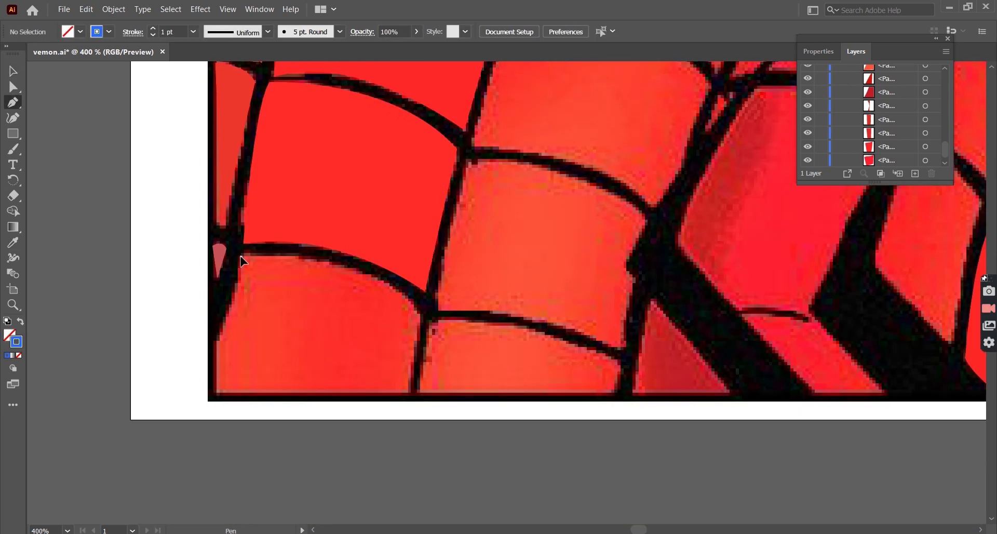
pyautogui.click(241, 256)
pyautogui.click(216, 340)
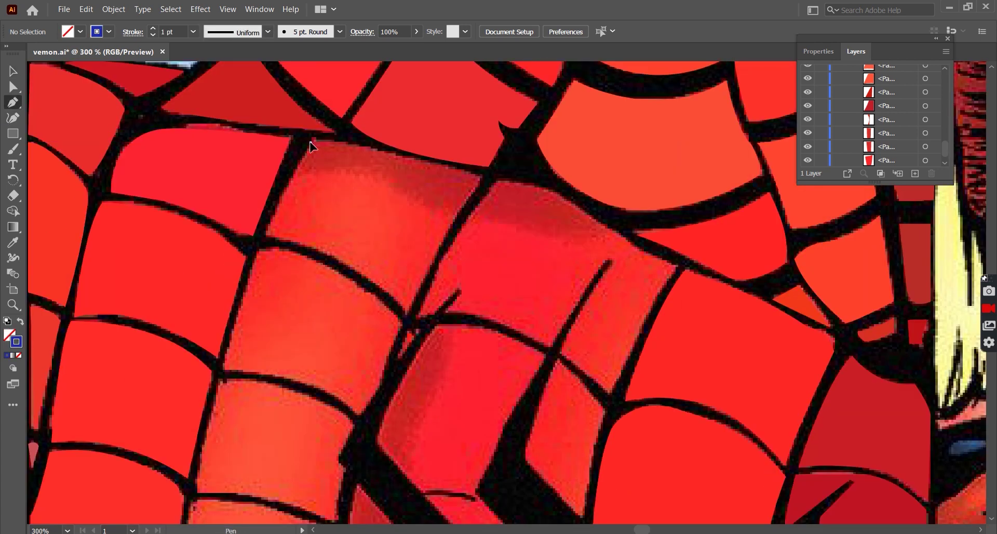
# Outline the upper middle web panel as a closed four-corner path
pyautogui.click(311, 141)
pyautogui.click(481, 178)
pyautogui.click(408, 312)
pyautogui.click(263, 236)
pyautogui.click(311, 142)
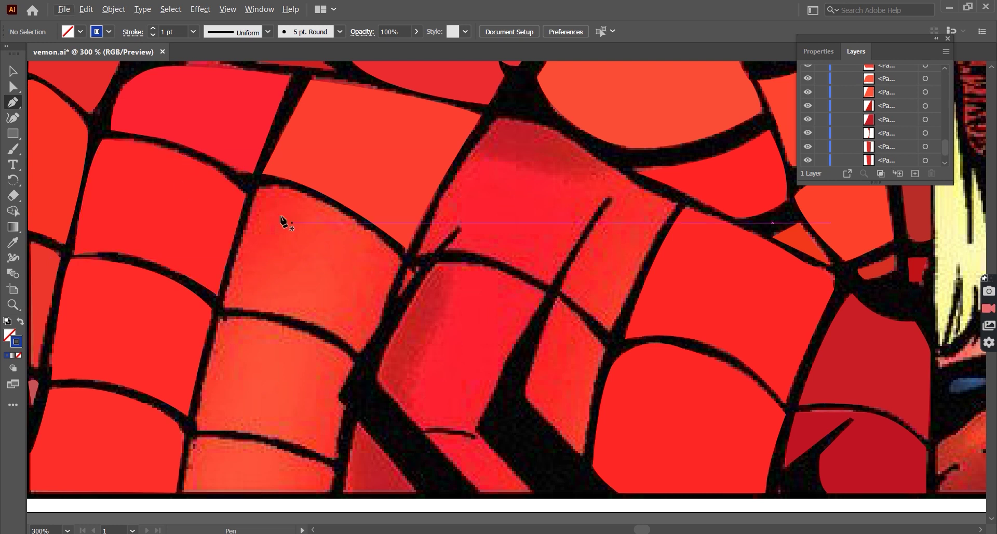
# Trace the panel left of centre with curved top and bottom edges
pyautogui.click(257, 188)
pyautogui.moveTo(337, 209)
pyautogui.mouseDown()
pyautogui.moveTo(389, 241)
pyautogui.moveTo(414, 296)
pyautogui.mouseUp()
pyautogui.click(358, 352)
pyautogui.moveTo(223, 307); pyautogui.dragTo(151, 311)
pyautogui.click(257, 189)
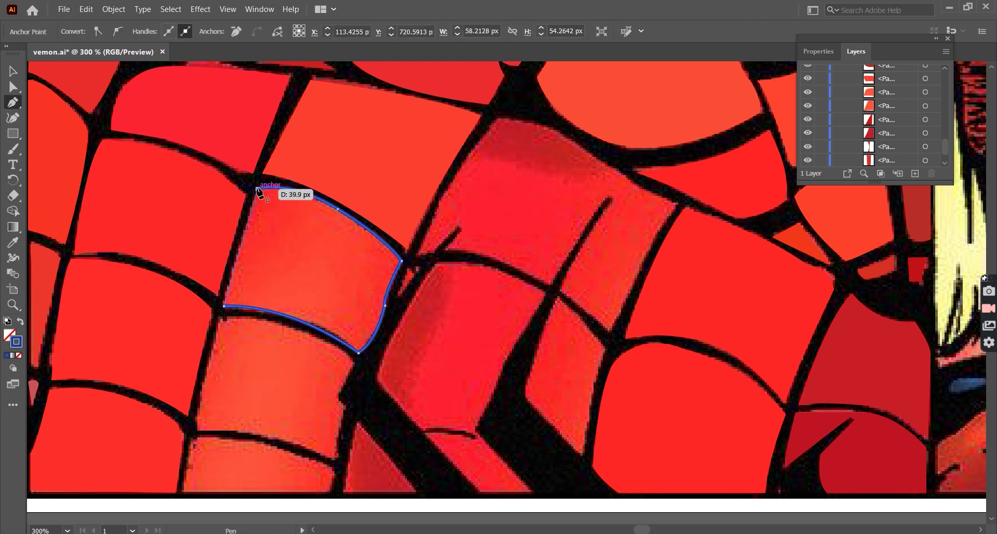
pyautogui.scroll(-3, 516, 191)
# Switch to a blue stroke and trace the next lower panel as a closed path
pyautogui.click(21, 321)
pyautogui.doubleClick(16, 341)
pyautogui.click(638, 180)
pyautogui.click(284, 222)
pyautogui.moveTo(422, 266); pyautogui.dragTo(441, 296)
pyautogui.click(407, 296)
pyautogui.click(413, 314)
pyautogui.scroll(-1, 413, 315)
pyautogui.click(404, 335)
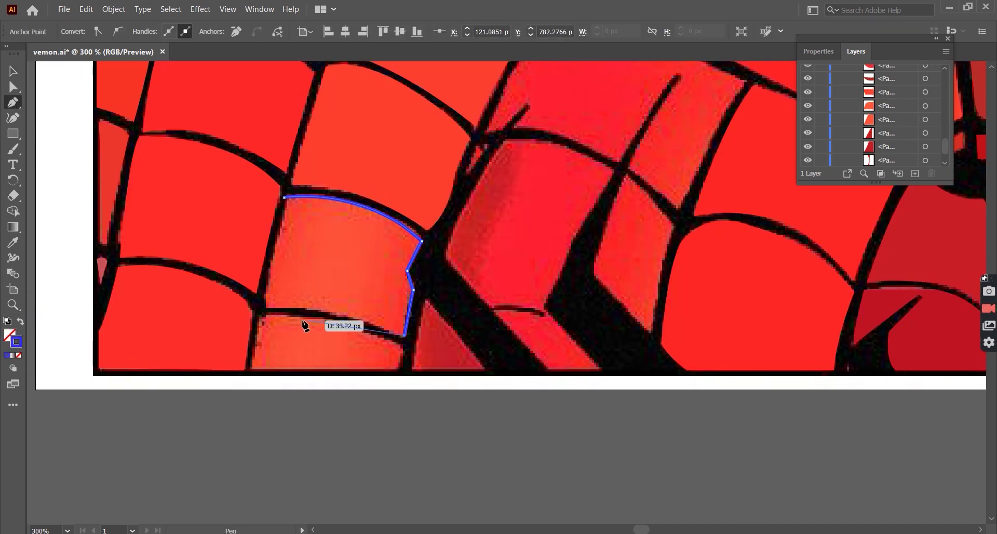
pyautogui.click(265, 310)
pyautogui.hotkey('ctrl', 'shift', 'a')
# Trace the bottom panel's curved top and straight bottom edge, filling it with sampled red
pyautogui.scroll(-2, 201, 193)
pyautogui.scroll(-2, 280, 218)
pyautogui.moveTo(403, 267); pyautogui.dragTo(421, 280)
pyautogui.scroll(1, 394, 288)
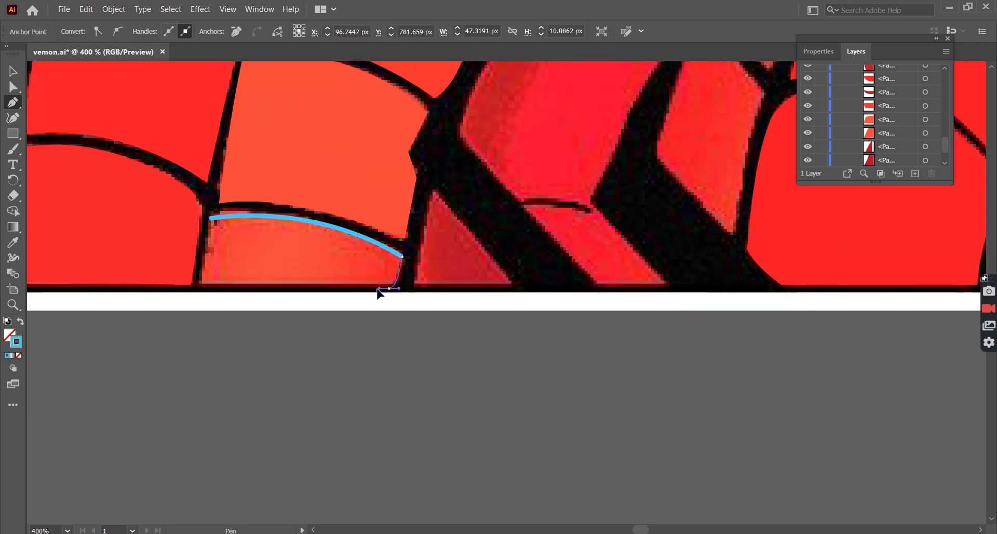
pyautogui.click(200, 284)
pyautogui.hotkey('ctrl', 'shift', 'a')
pyautogui.hotkey('ctrl', '-')
pyautogui.scroll(1, 349, 98)
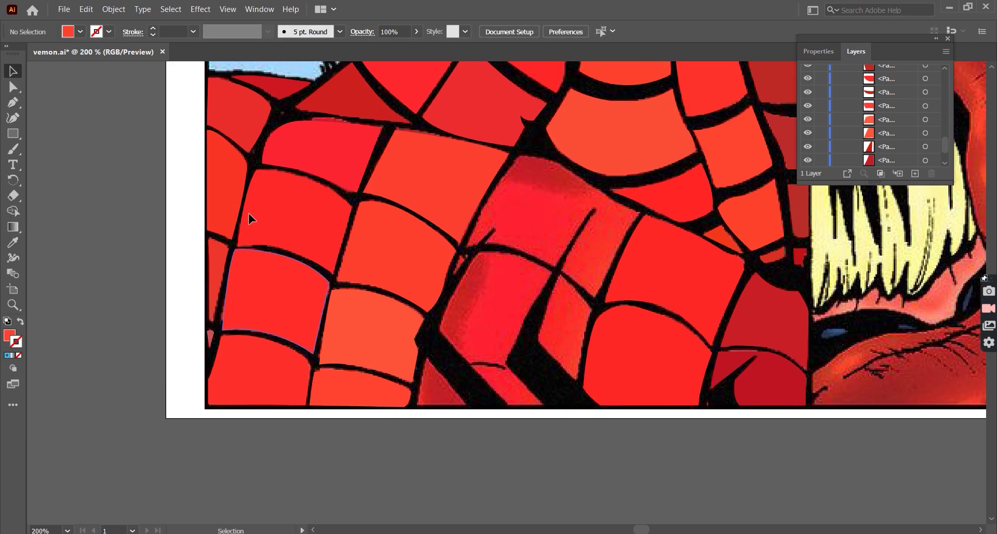
pyautogui.hscroll(5, 499, 239)
# Return to the Pen tool with a blue stroke colour
pyautogui.press('p')
pyautogui.doubleClick(16, 341)
pyautogui.click(511, 266)
pyautogui.press('Return')
pyautogui.scroll(1, 377, 203)
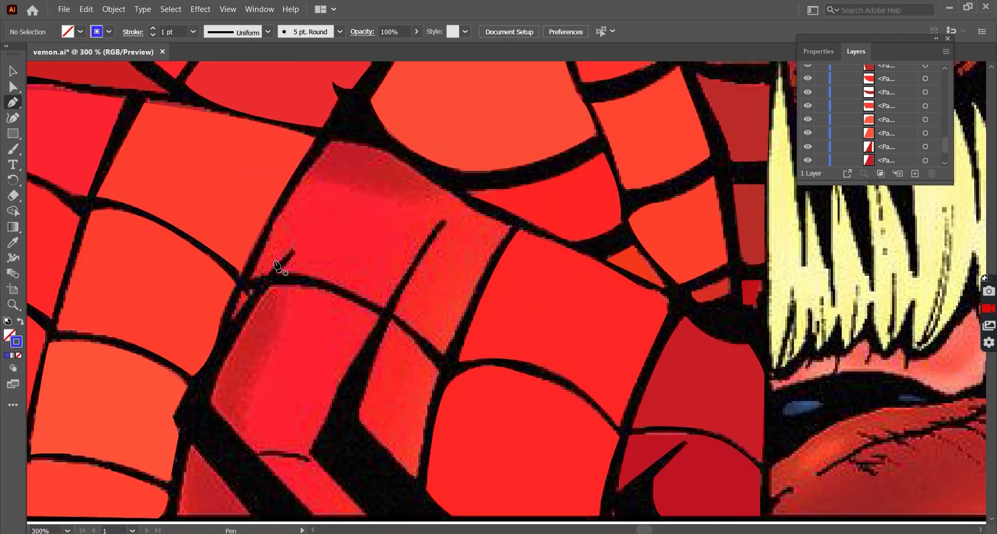
# Trace the shaded web panel with the spike as a closed path
pyautogui.click(334, 141)
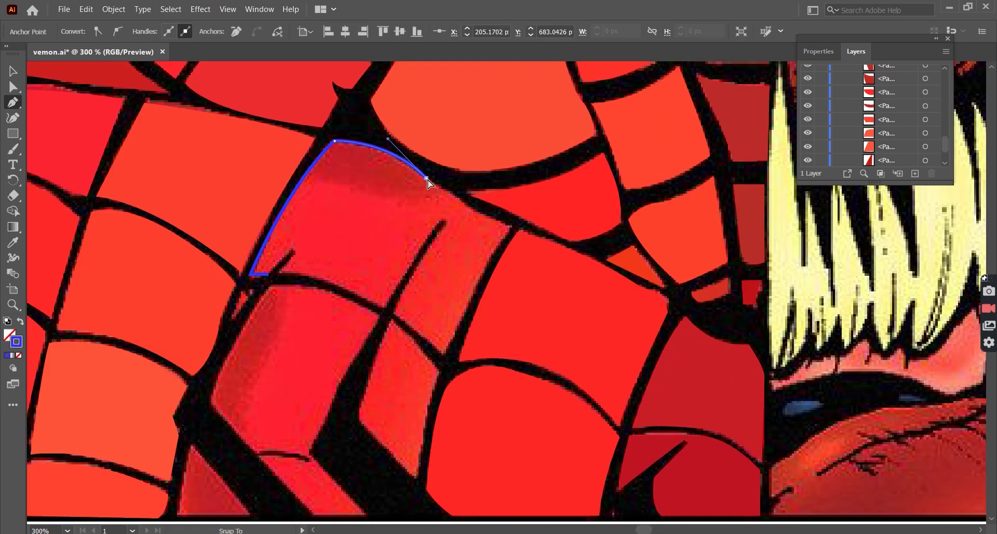
pyautogui.click(510, 227)
pyautogui.scroll(-1, 510, 229)
pyautogui.moveTo(442, 329); pyautogui.dragTo(401, 303)
pyautogui.click(444, 198)
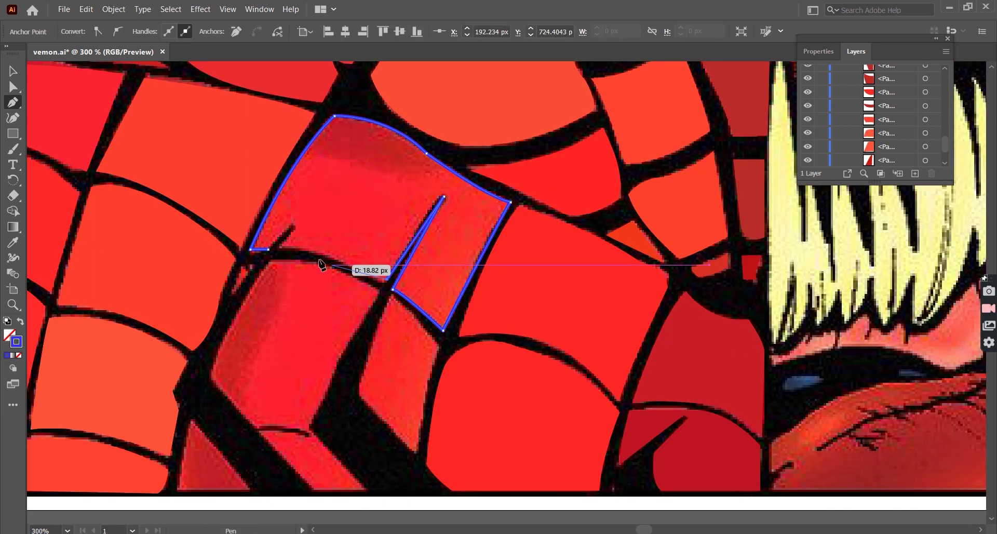
pyautogui.click(278, 248)
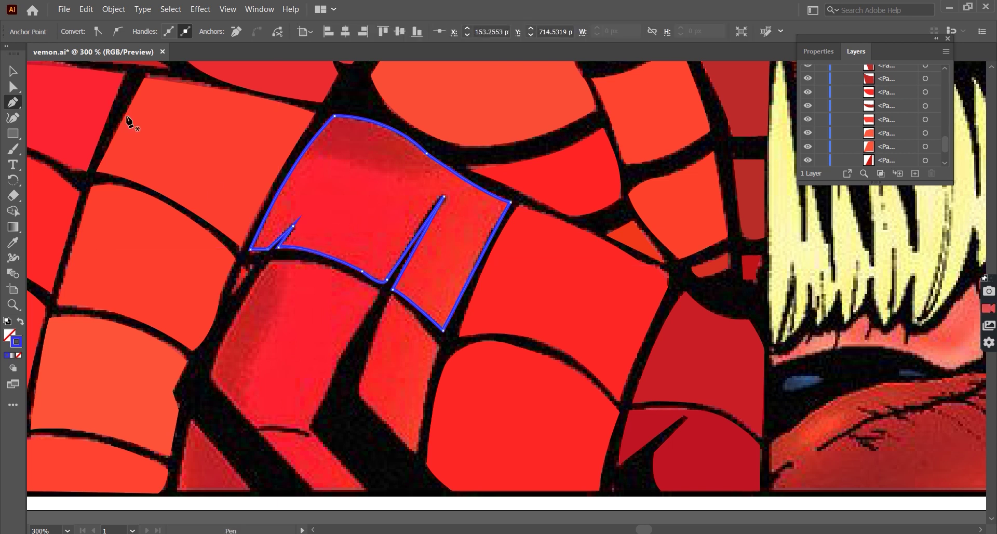
pyautogui.click(13, 71)
pyautogui.scroll(-5, 716, 226)
pyautogui.scroll(1, 714, 223)
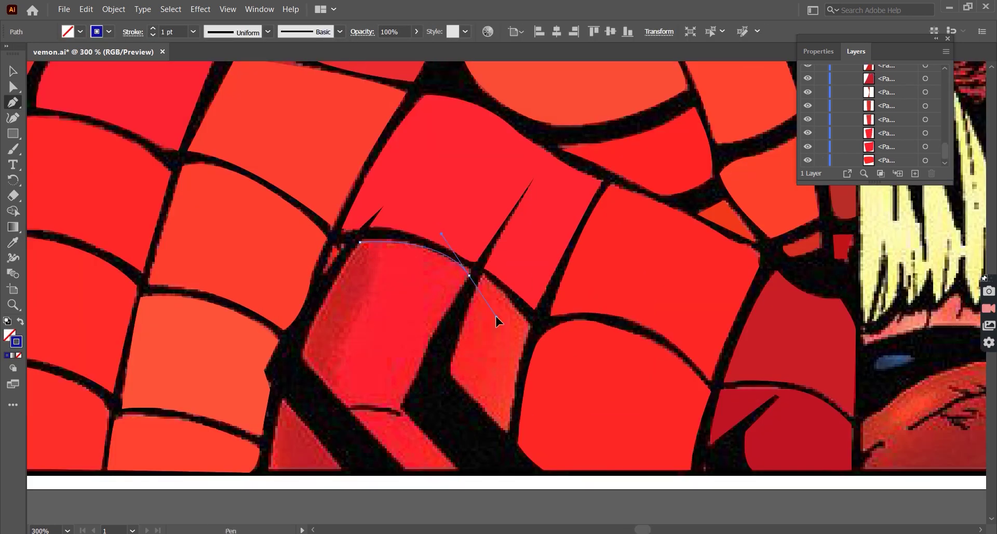
# Close the lower centre panel and fill it with red sampled from the reference
pyautogui.click(429, 339)
pyautogui.moveTo(401, 411); pyautogui.dragTo(400, 434)
pyautogui.click(335, 414)
pyautogui.click(360, 242)
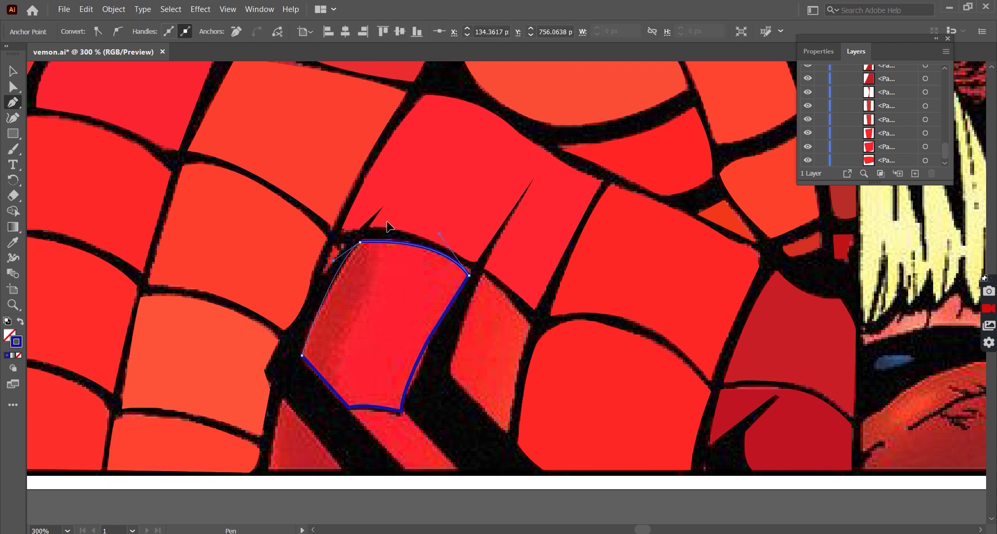
pyautogui.press('i')
pyautogui.click(427, 290)
pyautogui.press('v')
pyautogui.hotkey('ctrl', '-')
pyautogui.hotkey('ctrl', '-')
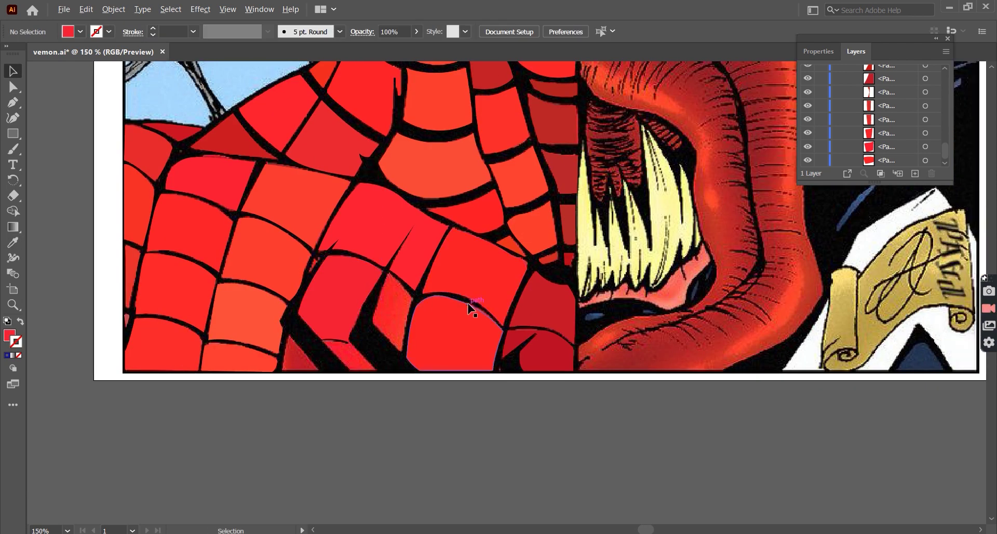
# Begin tracing the bottom panel with a blue Pen stroke and a curved top edge
pyautogui.hotkey('ctrl', '+')
pyautogui.hotkey('ctrl', '+')
pyautogui.press('p')
pyautogui.doubleClick(9, 335)
pyautogui.press('Return')
pyautogui.click(196, 301)
pyautogui.moveTo(235, 301); pyautogui.dragTo(272, 319)
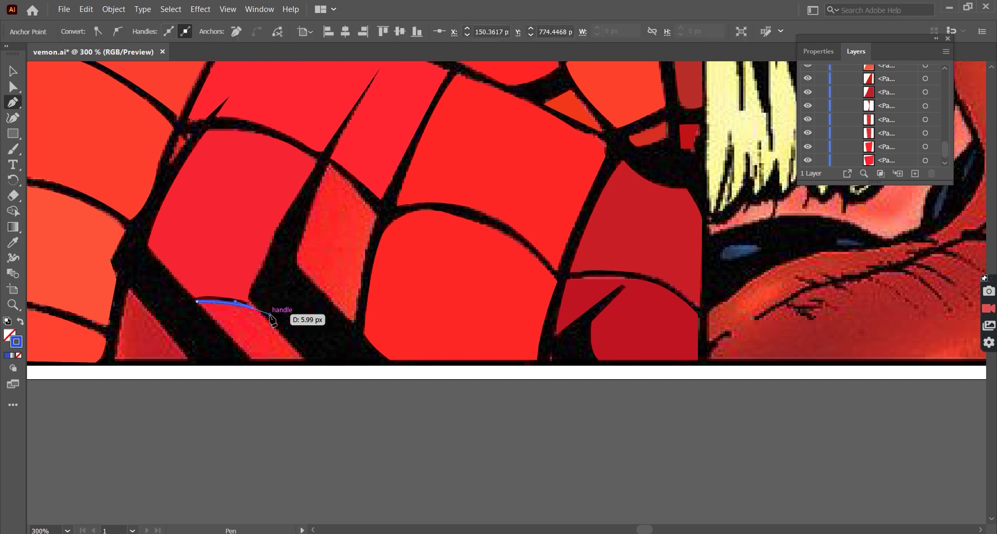
pyautogui.press('v')
# Reconfirm the stroke colour, start a new path, then end it
pyautogui.doubleClick(9, 335)
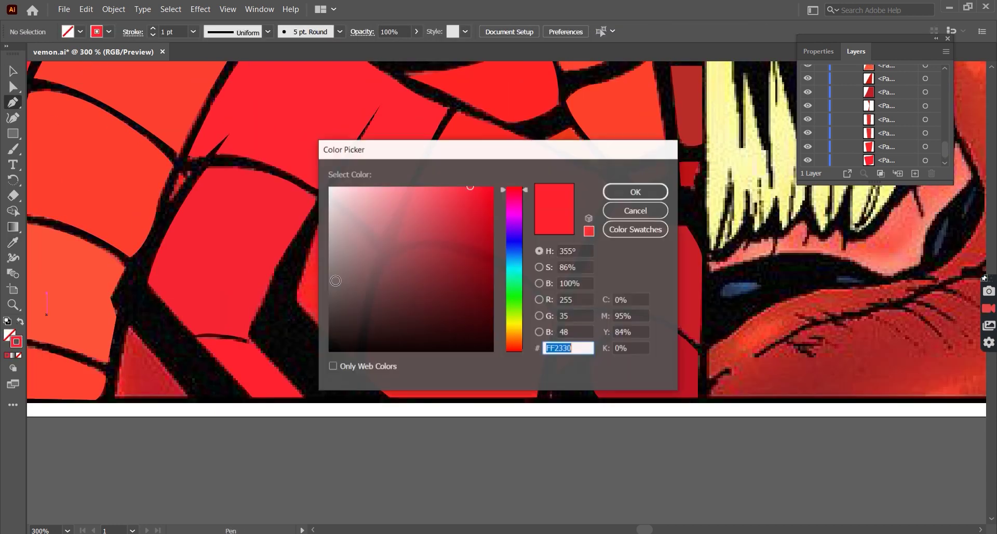
pyautogui.press('Return')
pyautogui.hotkey('ctrl', '+')
pyautogui.press('p')
pyautogui.click(165, 168)
pyautogui.hotkey('ctrl', 'shift', 'a')
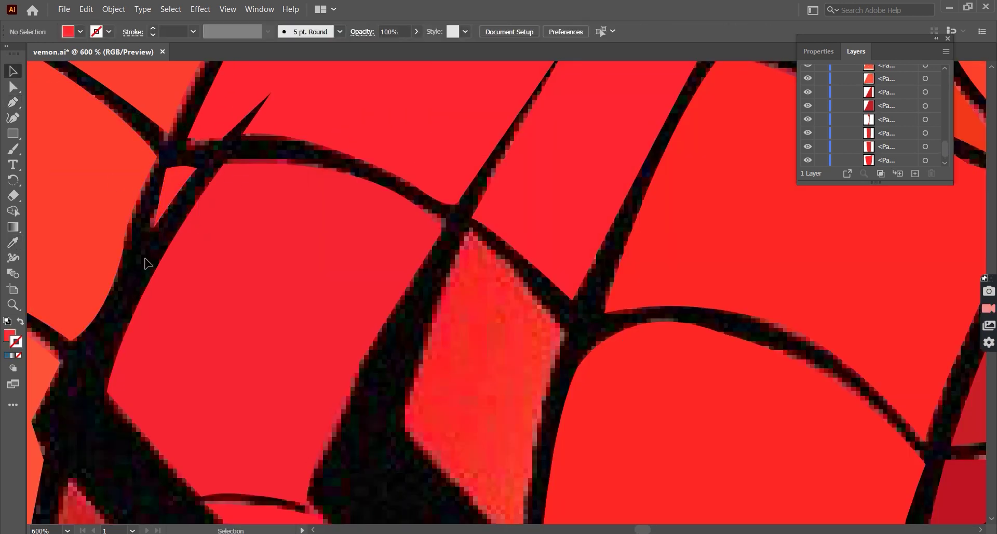
pyautogui.hotkey('ctrl', '-')
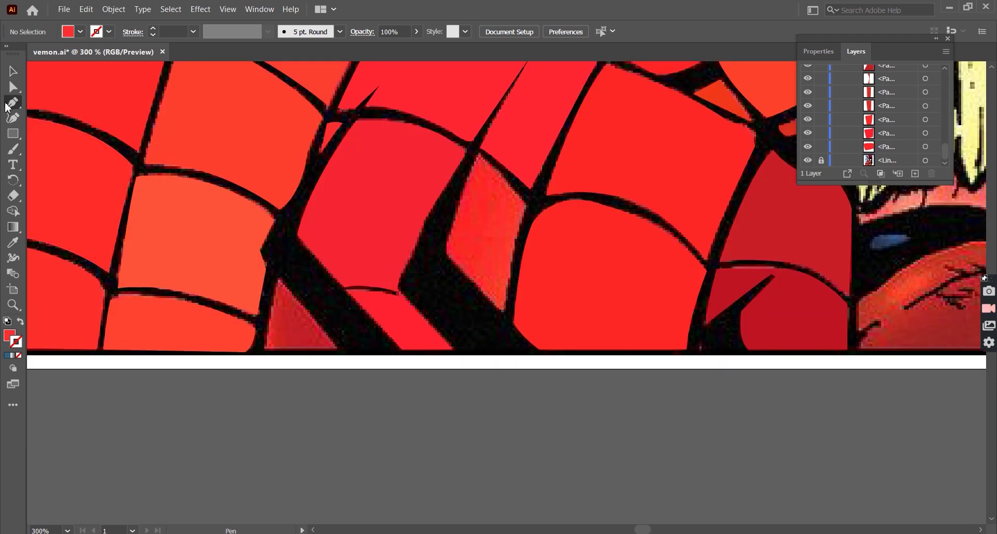
# Trace the small triangle at the bottom edge and fill it red
pyautogui.hotkey('ctrl', '+')
pyautogui.click(338, 400)
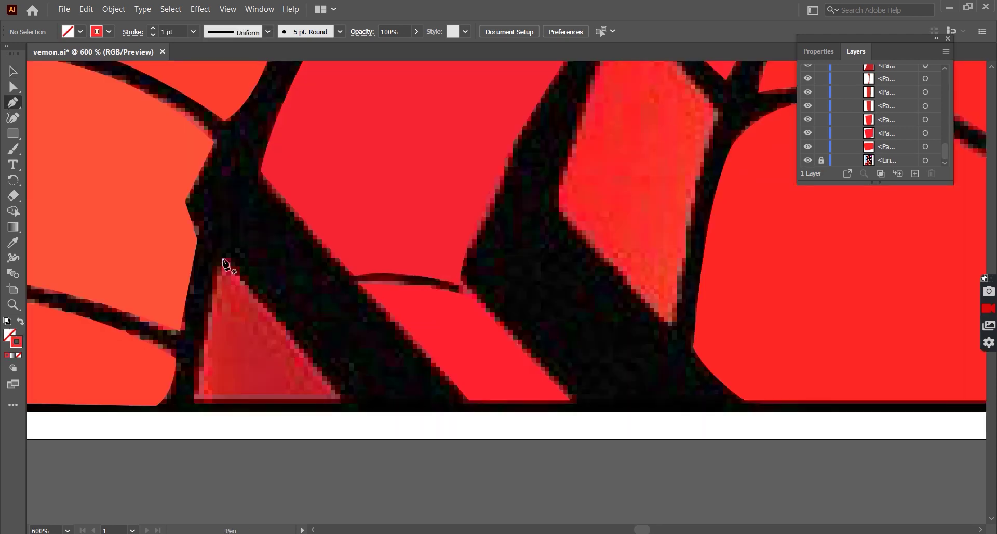
pyautogui.click(195, 400)
pyautogui.click(222, 263)
pyautogui.press('v')
pyautogui.hotkey('ctrl', '1')
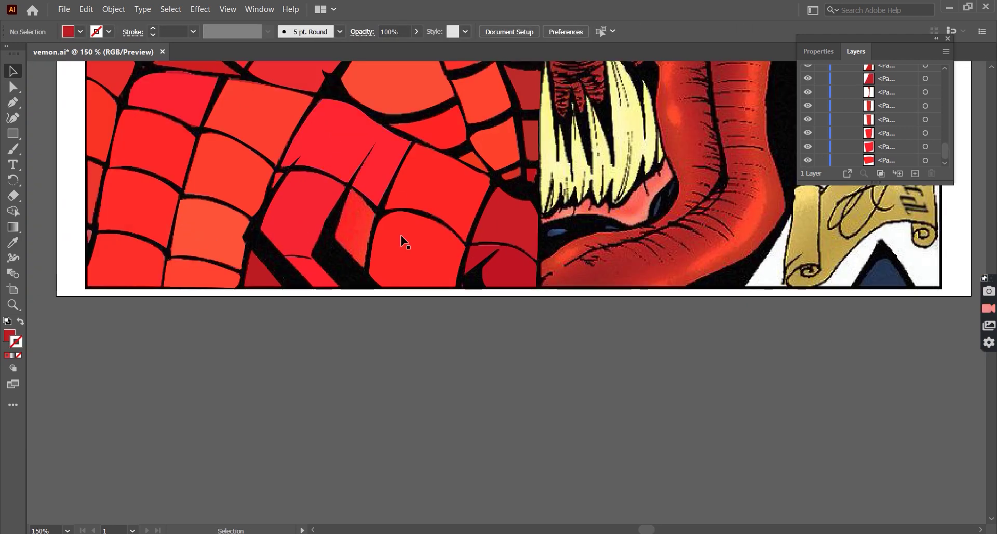
# Trace the slim four-sided web panel in blue and close its path
pyautogui.hotkey('ctrl', '+')
pyautogui.hotkey('ctrl', '+')
pyautogui.hotkey('ctrl', '+')
pyautogui.press('p')
pyautogui.doubleClick(17, 341)
pyautogui.press('Return')
pyautogui.click(312, 166)
pyautogui.moveTo(376, 233); pyautogui.dragTo(401, 270)
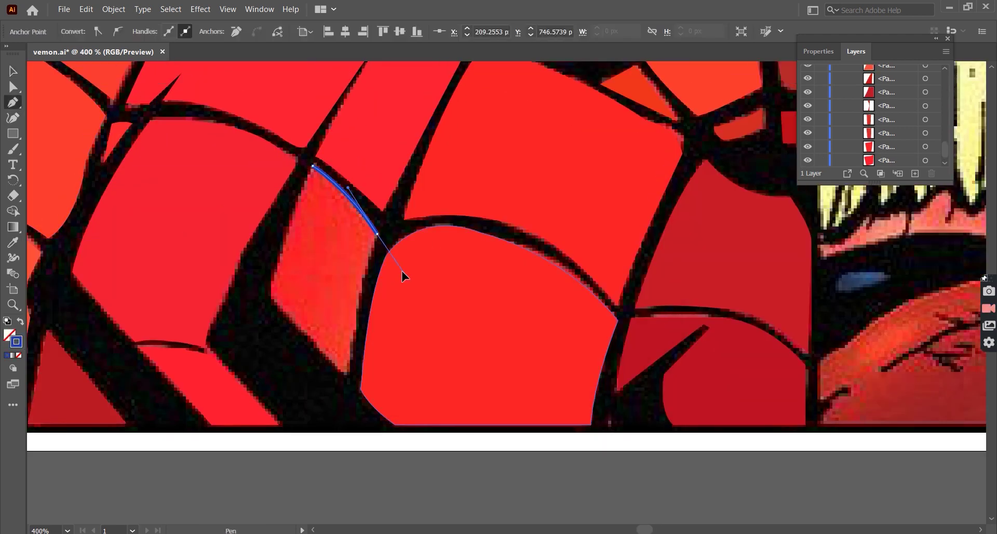
pyautogui.click(345, 375)
pyautogui.click(272, 287)
pyautogui.click(312, 165)
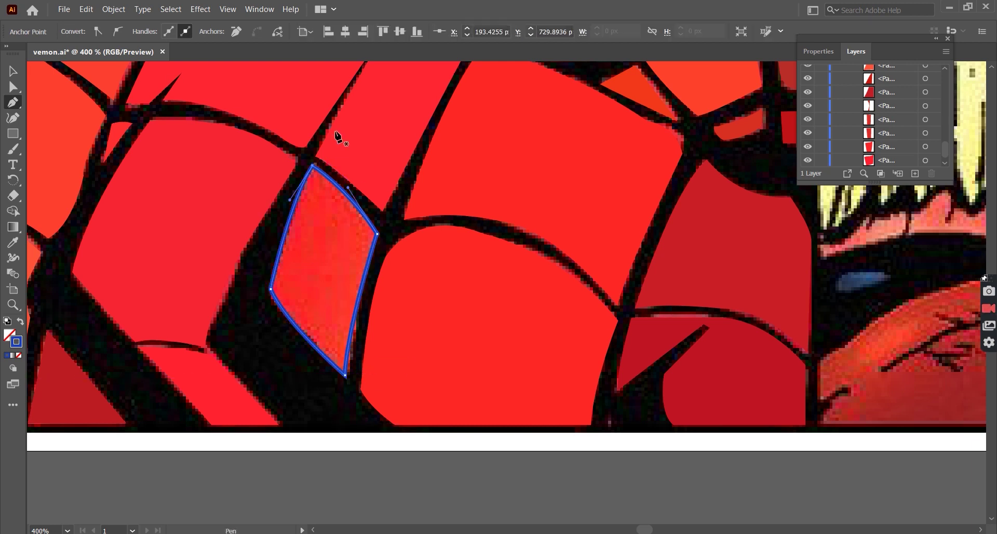
# Deselect, zoom out to the whole artboard, and hide the line-art layer to check
pyautogui.press('v')
pyautogui.hotkey('ctrl', '-')
pyautogui.hotkey('ctrl', 'shift', 'a')
pyautogui.hotkey('ctrl', '-')
pyautogui.rightClick(550, 198)
pyautogui.hotkey('ctrl', '-')
pyautogui.hotkey('ctrl', '-')
pyautogui.hotkey('ctrl', '-')
pyautogui.click(807, 159)
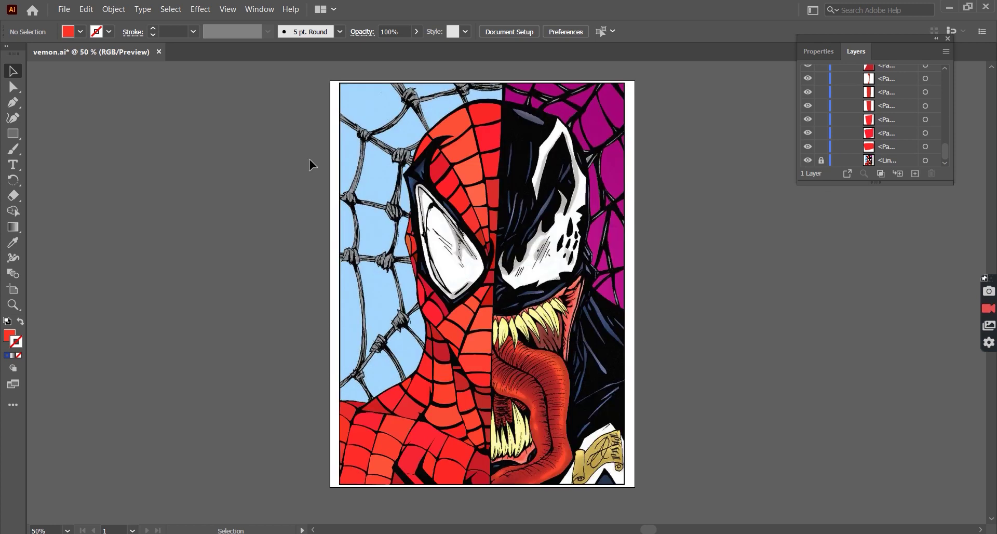
# Set a blue stroke with no fill and start the Pen path along the eye frame's top tip
pyautogui.hotkey('ctrl', '+')
pyautogui.hotkey('ctrl', '+')
pyautogui.hotkey('ctrl', '+')
pyautogui.press('p')
pyautogui.hotkey('shift', 'x')
pyautogui.doubleClick(16, 341)
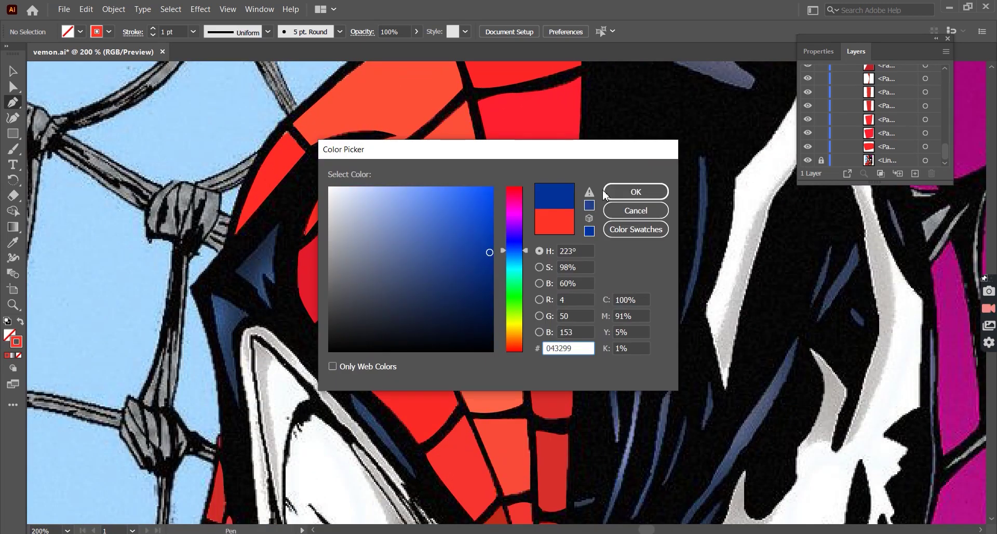
pyautogui.press('Return')
pyautogui.hotkey('ctrl', '+')
pyautogui.moveTo(196, 159); pyautogui.dragTo(126, 204)
pyautogui.hotkey('ctrl', '-')
pyautogui.hotkey('ctrl', '-')
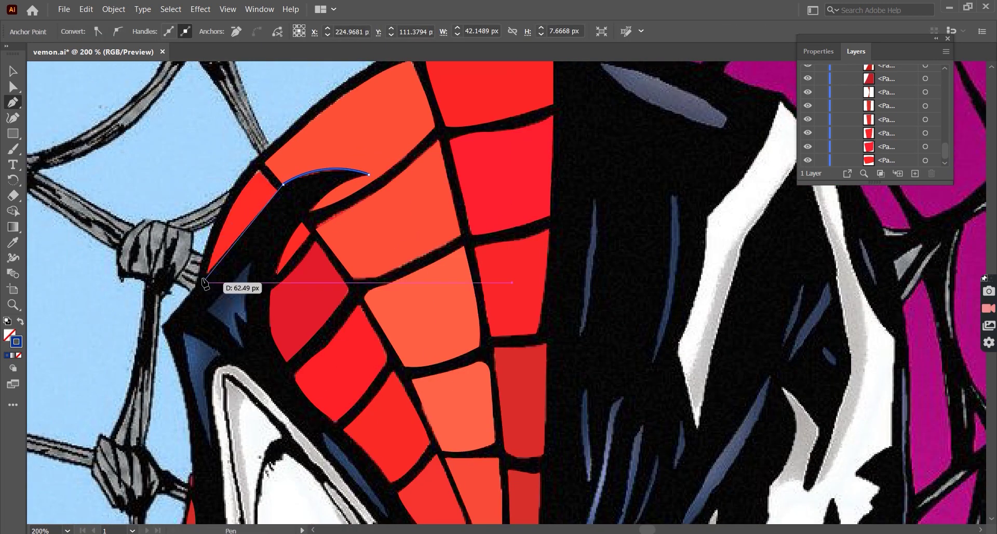
# Trace the eye frame from the head outline's left corner down the side of the head
pyautogui.click(165, 324)
pyautogui.scroll(-2, 197, 294)
pyautogui.hotkey('ctrl', '-')
pyautogui.hotkey('ctrl', '-')
pyautogui.hotkey('ctrl', '+')
pyautogui.hotkey('ctrl', '+')
pyautogui.hotkey('ctrl', '-')
pyautogui.hotkey('ctrl', '-')
pyautogui.hotkey('ctrl', '-')
pyautogui.hotkey('ctrl', '+')
pyautogui.hotkey('ctrl', '+')
pyautogui.hotkey('ctrl', '+')
pyautogui.hotkey('ctrl', '-')
pyautogui.hotkey('ctrl', '+')
pyautogui.moveTo(170, 373); pyautogui.dragTo(171, 421)
pyautogui.hotkey('ctrl', '-')
pyautogui.hotkey('ctrl', '-')
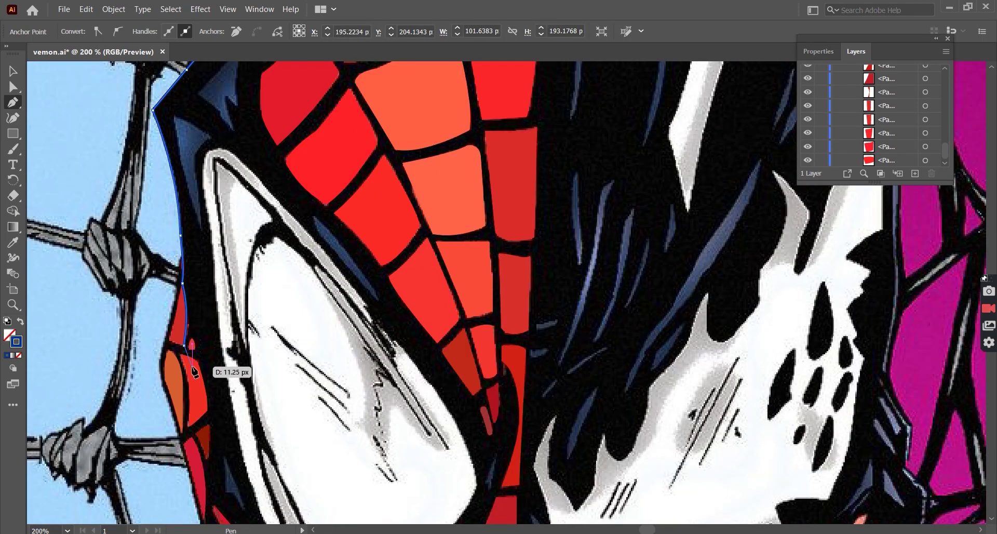
pyautogui.hotkey('ctrl', '+')
pyautogui.hotkey('ctrl', '+')
pyautogui.hotkey('ctrl', '+')
pyautogui.hotkey('ctrl', '+')
pyautogui.hotkey('ctrl', '-')
pyautogui.hotkey('ctrl', '-')
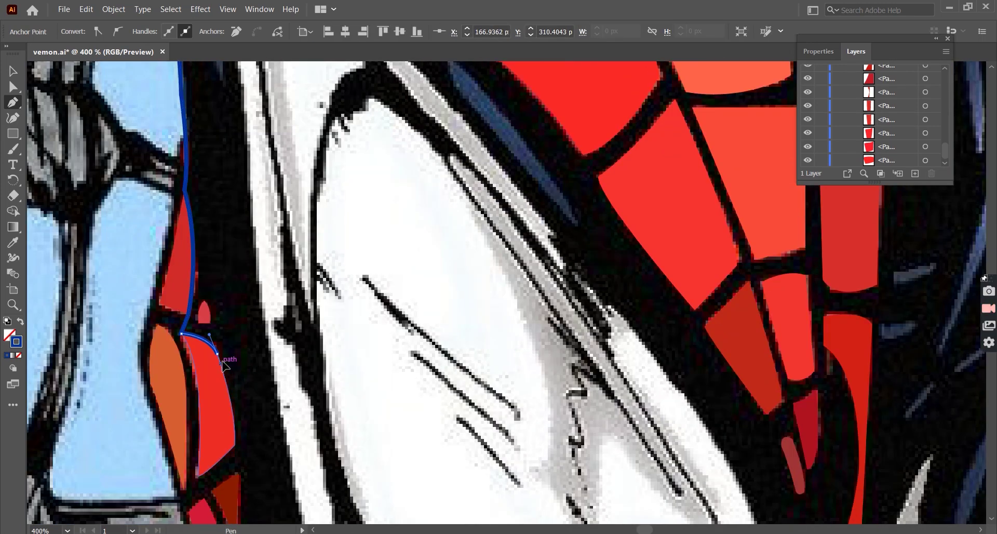
pyautogui.hotkey('ctrl', '+')
# Continue the outline beside the cheek panel, around the lower corner and under the eye
pyautogui.moveTo(225, 328)
pyautogui.mouseDown()
pyautogui.moveTo(223, 377)
pyautogui.moveTo(200, 328)
pyautogui.mouseUp()
pyautogui.hotkey('ctrl', '-')
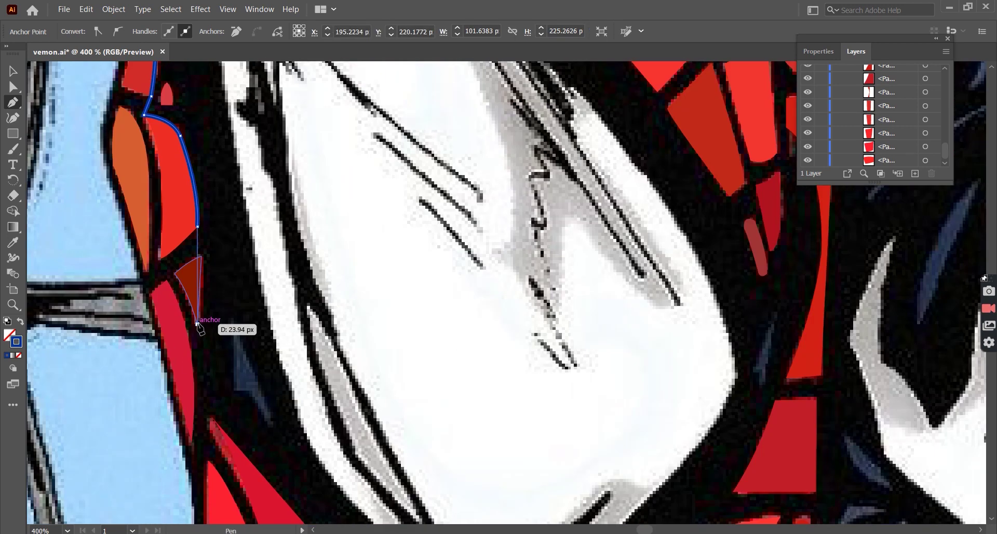
pyautogui.hotkey('ctrl', '-')
pyautogui.hotkey('ctrl', '+')
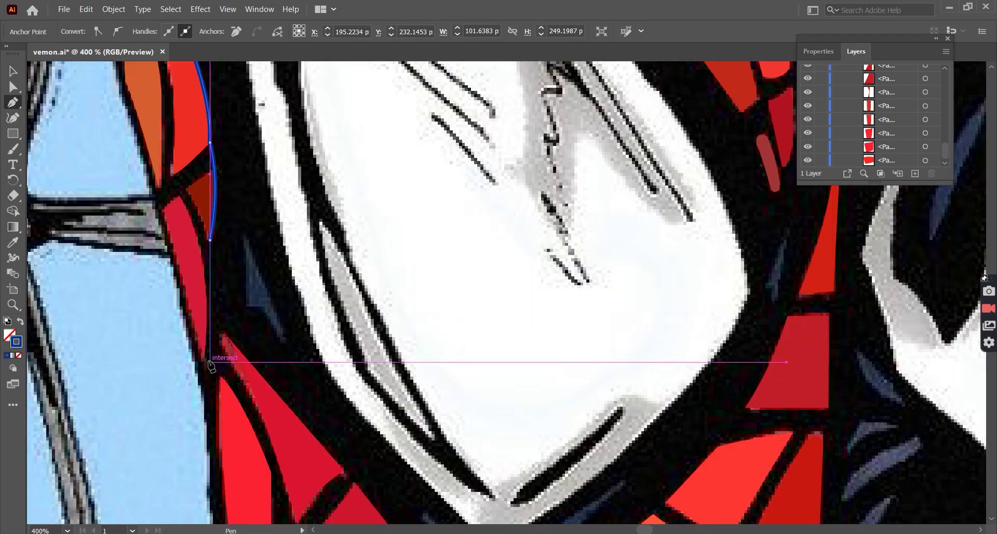
pyautogui.moveTo(204, 357); pyautogui.dragTo(225, 337)
pyautogui.click(342, 470)
pyautogui.hotkey('ctrl', '-')
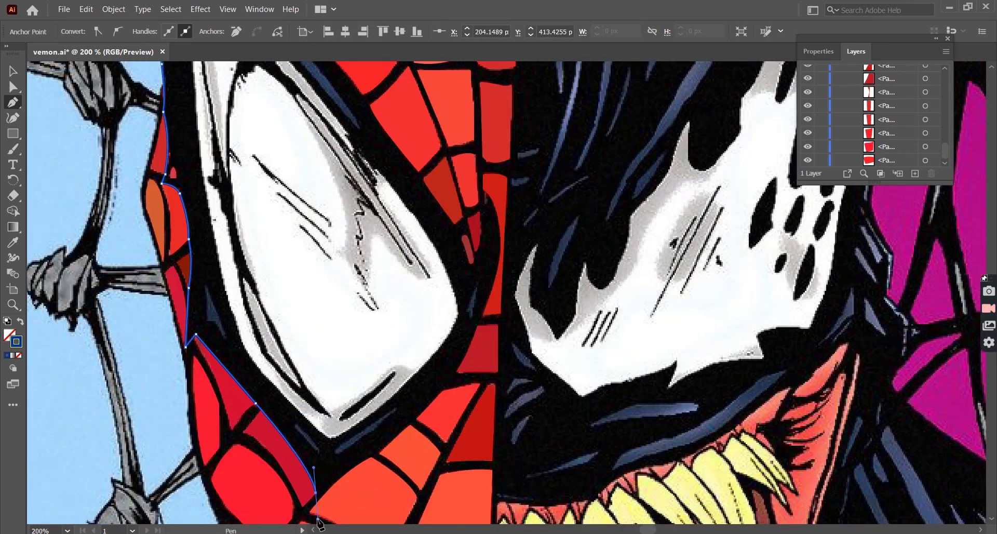
pyautogui.scroll(-2, 318, 520)
pyautogui.hotkey('ctrl', '-')
pyautogui.hotkey('ctrl', '-')
pyautogui.hotkey('ctrl', '-')
pyautogui.hotkey('ctrl', '+')
pyautogui.hotkey('ctrl', '+')
pyautogui.hotkey('ctrl', '+')
pyautogui.moveTo(310, 393); pyautogui.dragTo(309, 399)
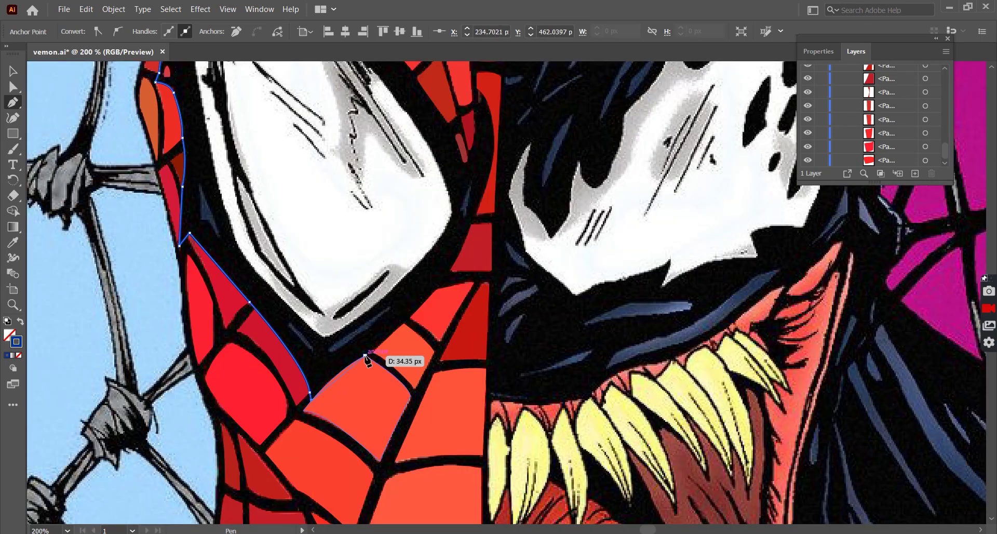
pyautogui.moveTo(402, 342); pyautogui.dragTo(426, 319)
# Curve the path around the eye's inner tip and close the outline at its start
pyautogui.hotkey('ctrl', '-')
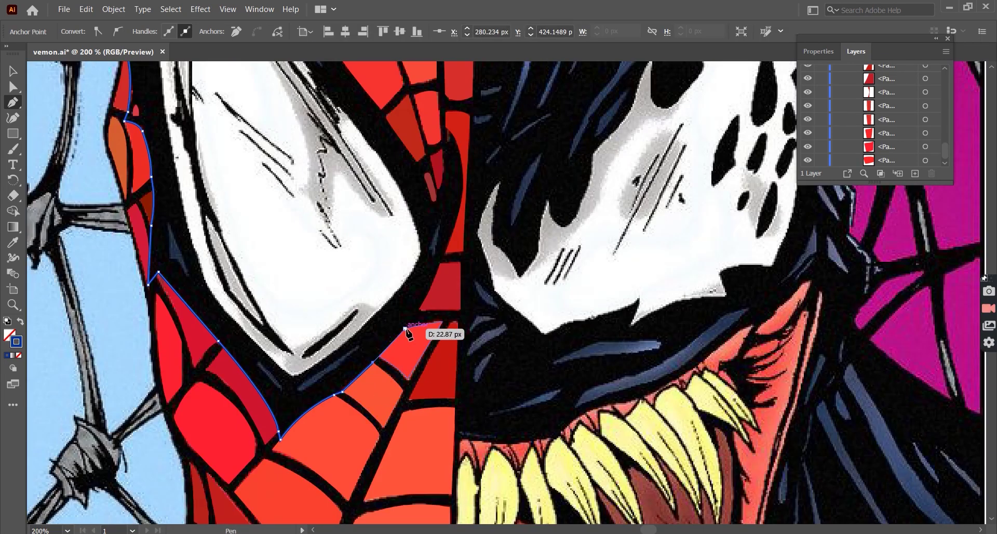
pyautogui.hotkey('ctrl', '-')
pyautogui.hotkey('ctrl', '-')
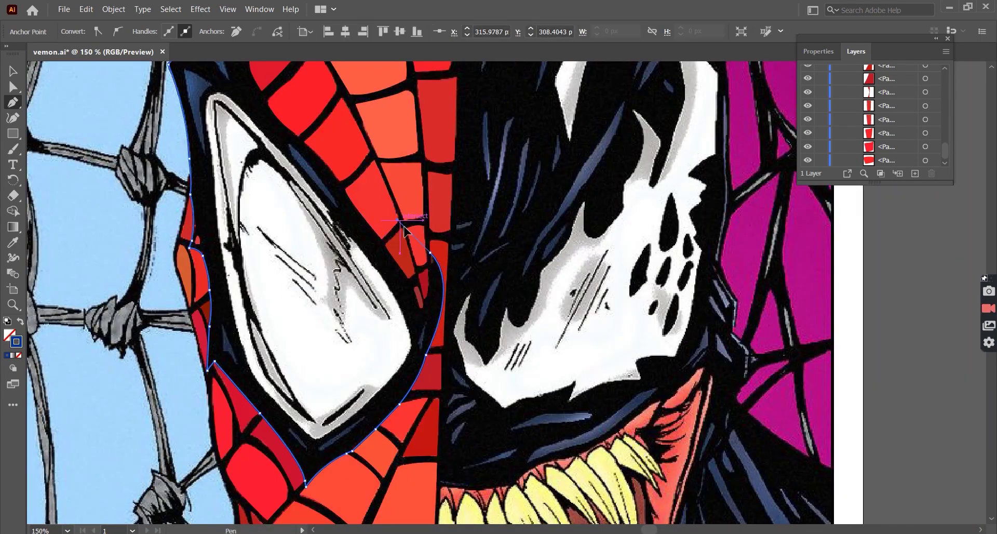
pyautogui.hotkey('ctrl', '+')
pyautogui.hotkey('ctrl', '+')
pyautogui.hotkey('ctrl', '+')
pyautogui.hotkey('ctrl', '-')
pyautogui.hotkey('ctrl', '-')
pyautogui.hotkey('ctrl', '-')
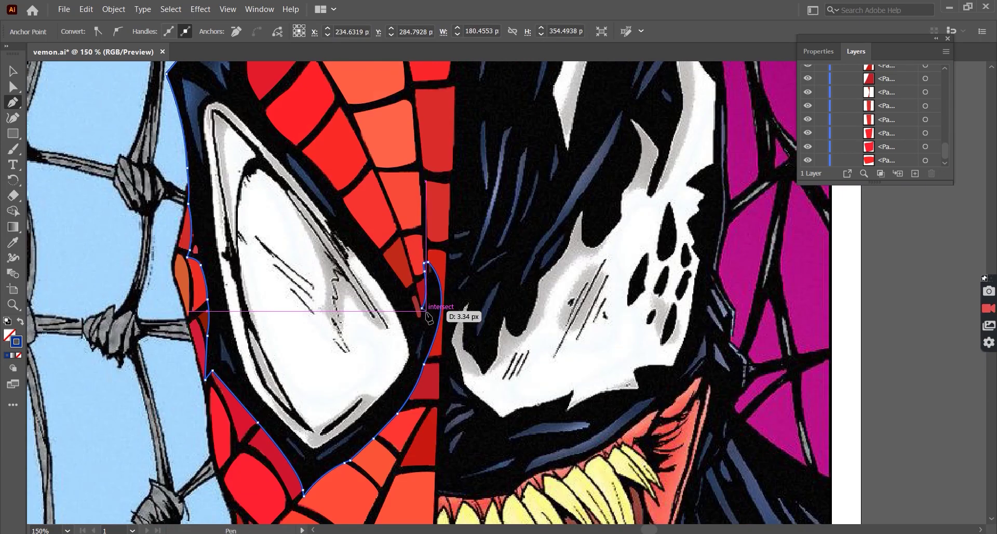
pyautogui.hotkey('ctrl', '+')
pyautogui.hotkey('ctrl', '+')
pyautogui.hotkey('ctrl', '+')
pyautogui.hotkey('ctrl', '-')
pyautogui.hotkey('ctrl', '-')
pyautogui.hotkey('ctrl', '-')
pyautogui.hotkey('ctrl', '+')
pyautogui.hotkey('ctrl', '+')
pyautogui.hotkey('ctrl', '+')
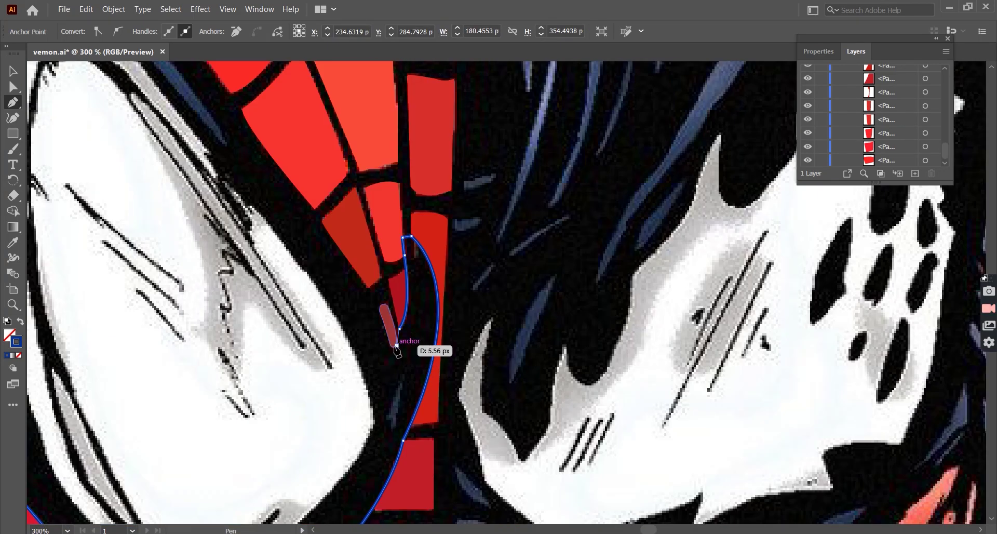
pyautogui.moveTo(322, 221); pyautogui.dragTo(289, 192)
pyautogui.hotkey('ctrl', '-')
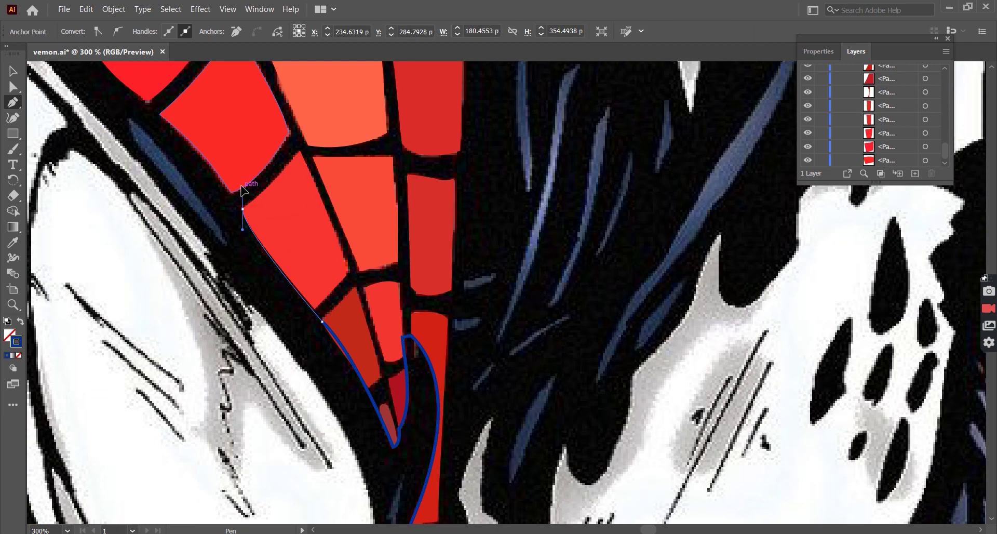
pyautogui.hotkey('ctrl', '-')
pyautogui.hotkey('ctrl', '-')
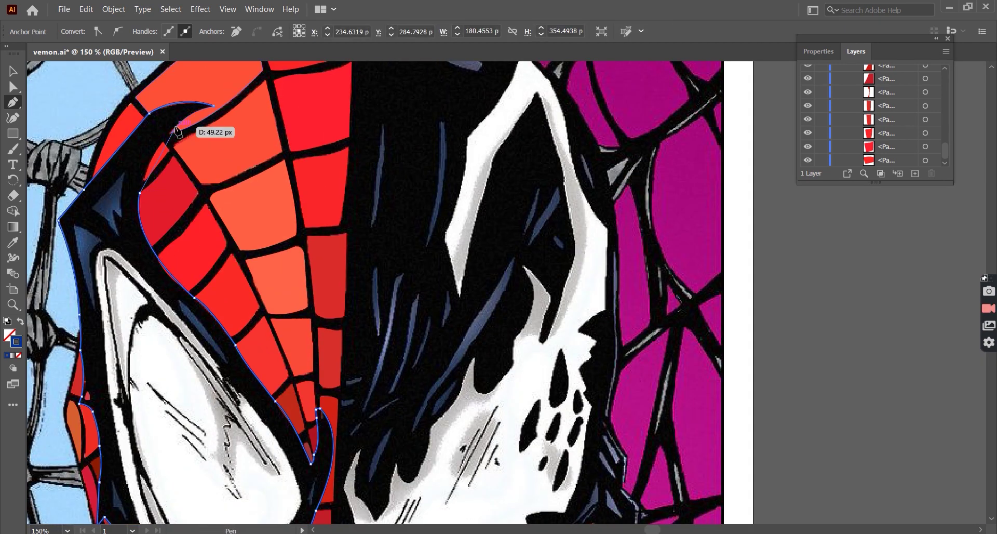
pyautogui.click(178, 141)
# Fill the eye frame black with the Eyedropper, then hide and reshow the reference photo layer
pyautogui.hotkey('ctrl', '-')
pyautogui.press('i')
pyautogui.click(223, 201)
pyautogui.press('v')
pyautogui.rightClick(337, 44)
pyautogui.click(207, 182)
pyautogui.hotkey('ctrl', '-')
pyautogui.click(807, 146)
pyautogui.hotkey('ctrl', '+')
pyautogui.hotkey('ctrl', '+')
pyautogui.hotkey('ctrl', '+')
pyautogui.hotkey('ctrl', '-')
pyautogui.hotkey('ctrl', '-')
pyautogui.hotkey('shift', 'x')
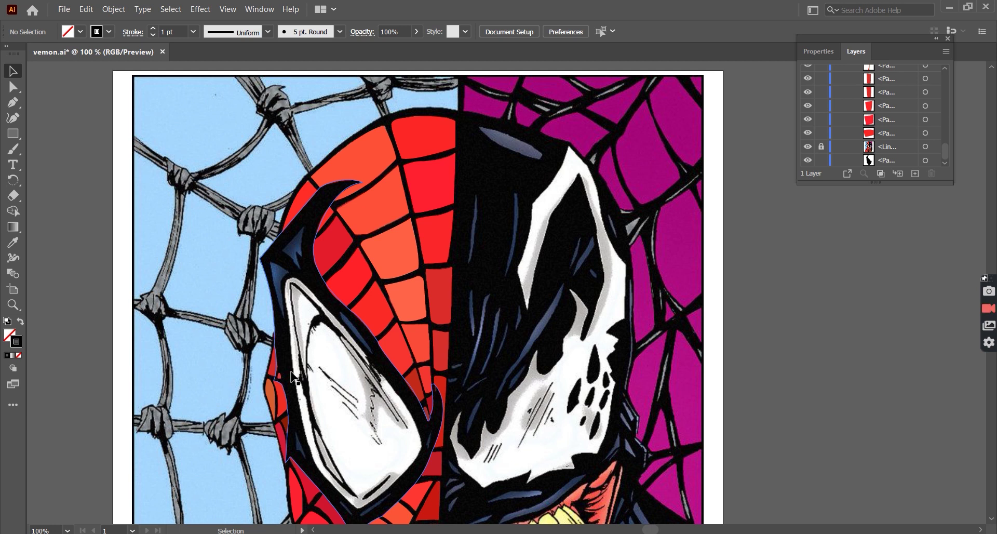
pyautogui.hotkey('ctrl', '+')
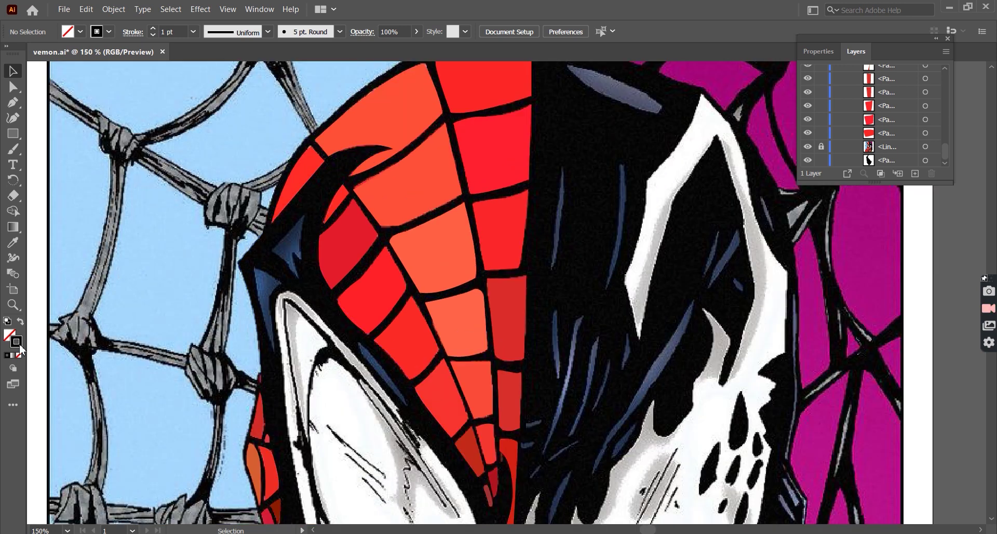
# Choose a blue stroke and trace a first curved shading path inside the eye frame
pyautogui.doubleClick(16, 341)
pyautogui.click(632, 192)
pyautogui.press('p')
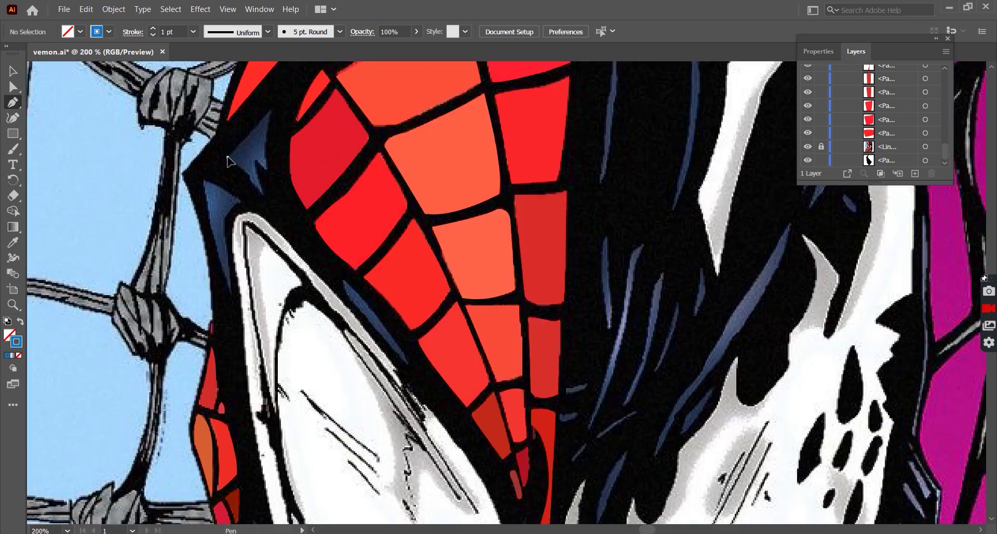
pyautogui.click(234, 221)
pyautogui.click(264, 189)
pyautogui.moveTo(264, 228); pyautogui.dragTo(256, 224)
pyautogui.hotkey('ctrl', '+')
pyautogui.hotkey('ctrl', 'shift', 'a')
pyautogui.press('v')
pyautogui.hotkey('ctrl', '0')
# Trace and close a blue shading shape running down the eye frame
pyautogui.scroll(5, 285, 257)
pyautogui.press('p')
pyautogui.hotkey('shift', 'x')
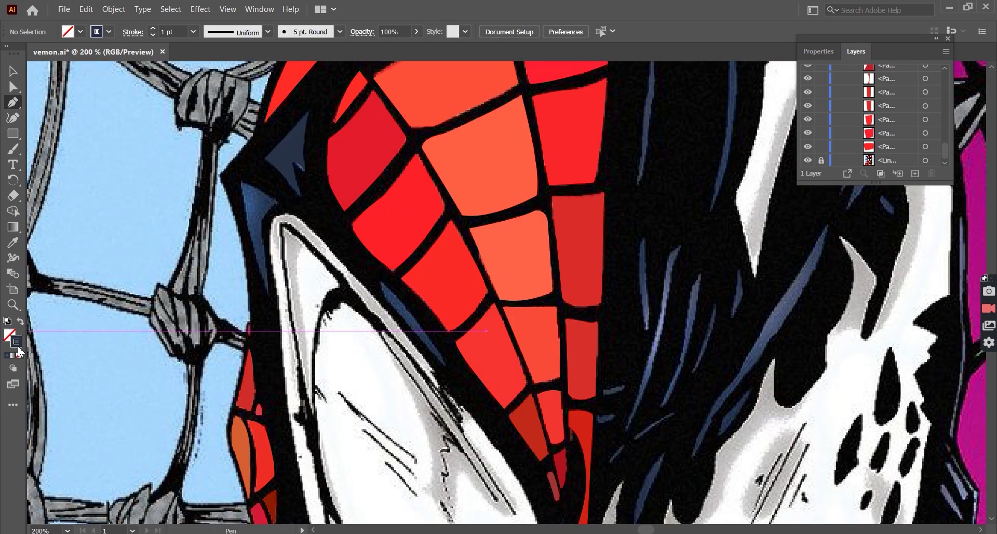
pyautogui.click(245, 278)
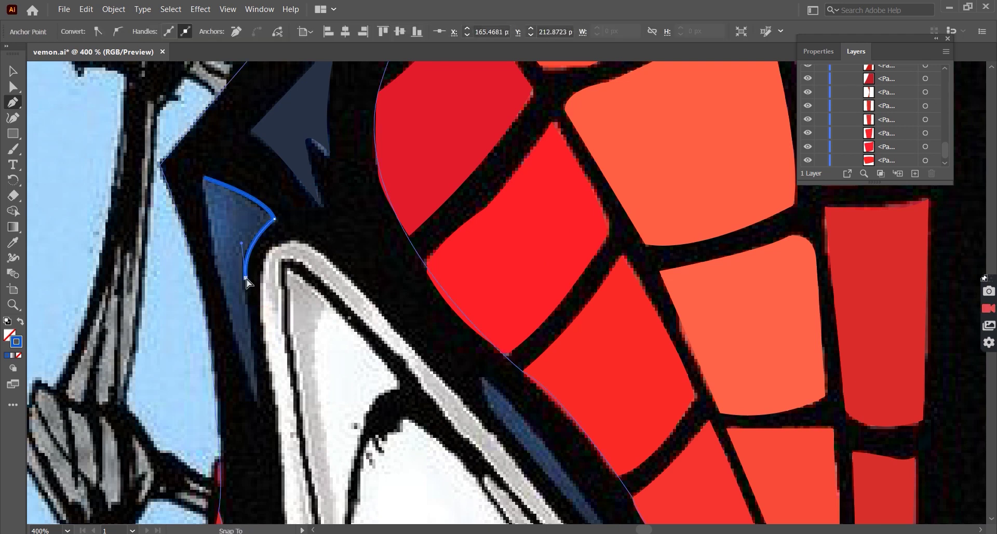
pyautogui.scroll(-2, 245, 278)
pyautogui.click(256, 361)
pyautogui.click(210, 198)
pyautogui.hotkey('ctrl', 'shift', 'a')
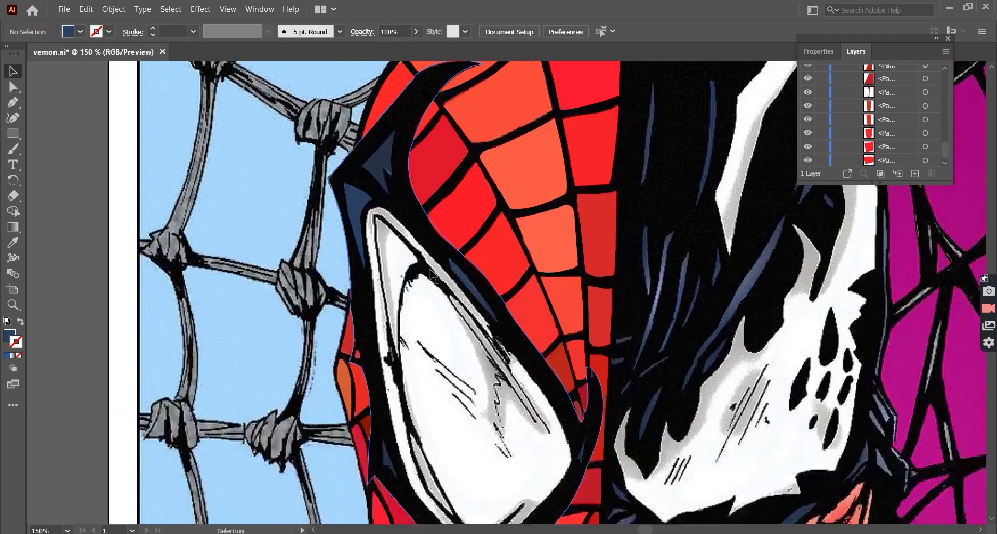
pyautogui.keyDown('alt'); pyautogui.scroll(-5, 396, 289); pyautogui.keyUp('alt')
pyautogui.keyDown('alt'); pyautogui.scroll(5, 396, 289); pyautogui.keyUp('alt')
pyautogui.press('Return')
pyautogui.click(276, 196)
# Trace two thin blue streaks and move one into place under the eye
pyautogui.click(288, 224)
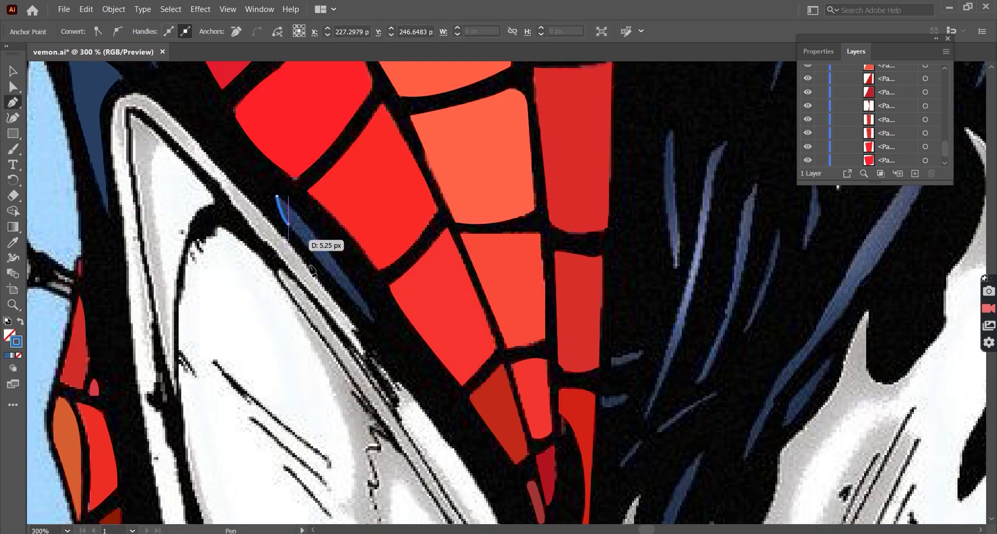
pyautogui.click(373, 319)
pyautogui.keyDown('alt'); pyautogui.scroll(-5, 317, 239); pyautogui.keyUp('alt')
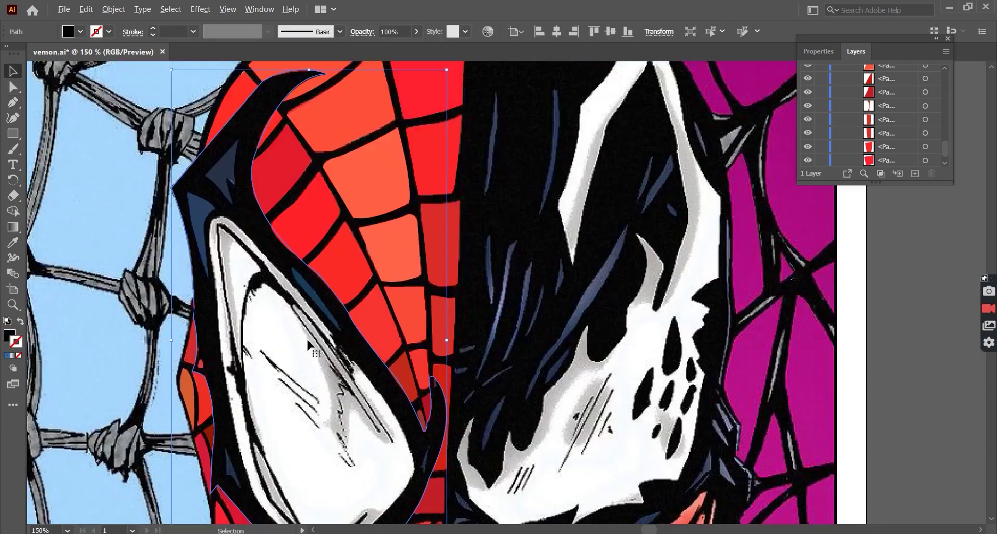
pyautogui.scroll(-2, 306, 337)
pyautogui.keyDown('alt'); pyautogui.scroll(5, 230, 275); pyautogui.keyUp('alt')
pyautogui.press('p')
pyautogui.click(278, 317)
pyautogui.click(284, 356)
pyautogui.click(222, 208)
pyautogui.hotkey('ctrl', '-')
pyautogui.press('v')
pyautogui.moveTo(471, 224); pyautogui.dragTo(395, 258)
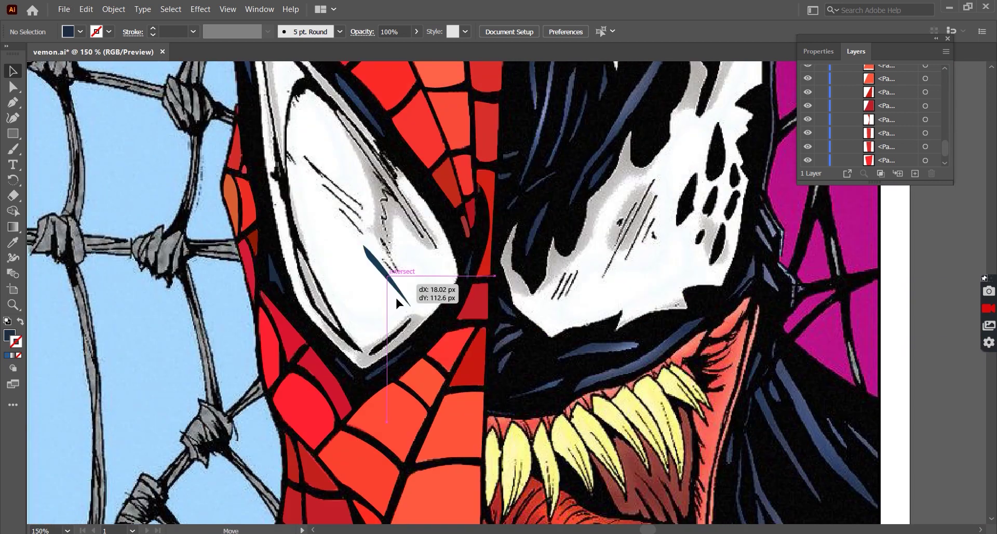
pyautogui.click(401, 386)
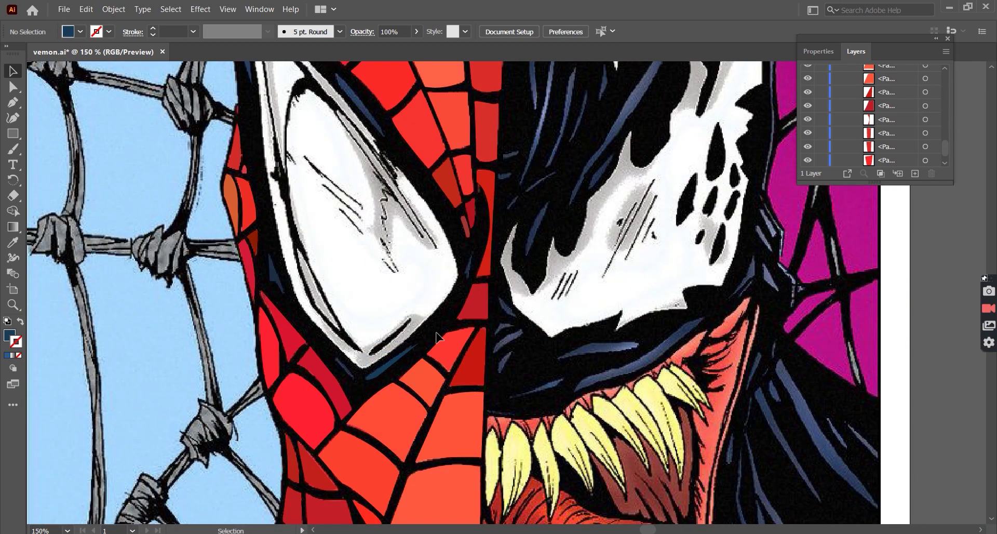
# Pick a new blue stroke colour and trace a closed thin shading sliver in the frame
pyautogui.keyDown('alt'); pyautogui.scroll(3, 436, 338); pyautogui.keyUp('alt')
pyautogui.press('p')
pyautogui.keyDown('alt'); pyautogui.scroll(4, 418, 337); pyautogui.keyUp('alt')
pyautogui.click(271, 277)
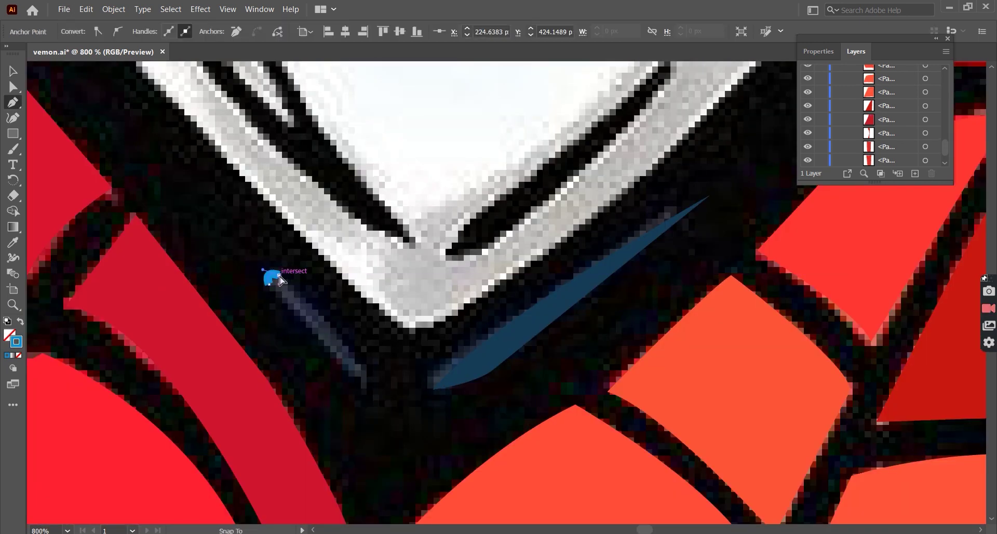
pyautogui.keyDown('alt'); pyautogui.scroll(-3, 506, 291); pyautogui.keyUp('alt')
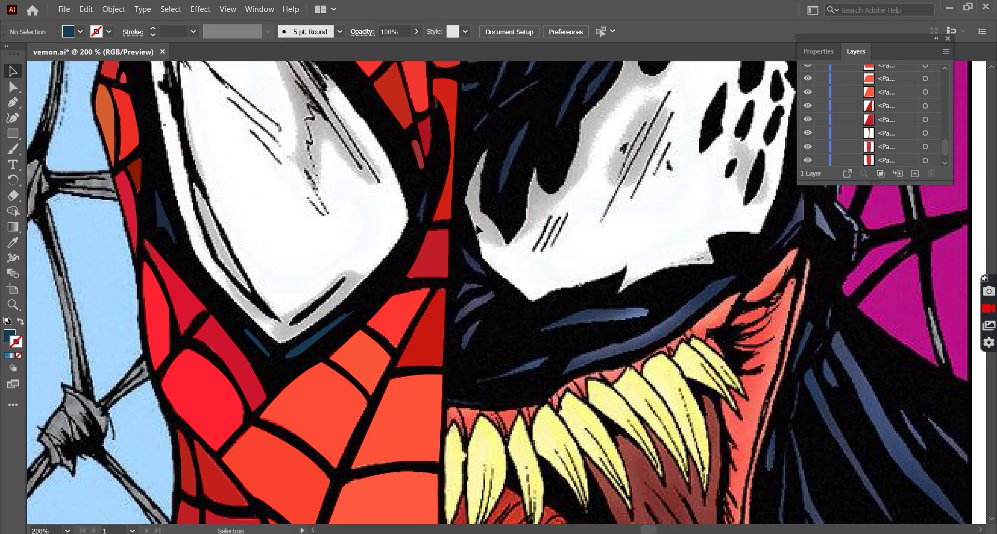
pyautogui.keyDown('alt'); pyautogui.scroll(2, 507, 290); pyautogui.keyUp('alt')
pyautogui.doubleClick(16, 341)
pyautogui.click(635, 192)
pyautogui.keyDown('alt'); pyautogui.scroll(2, 422, 238); pyautogui.keyUp('alt')
pyautogui.click(371, 334)
pyautogui.click(421, 198)
pyautogui.click(413, 229)
pyautogui.click(394, 355)
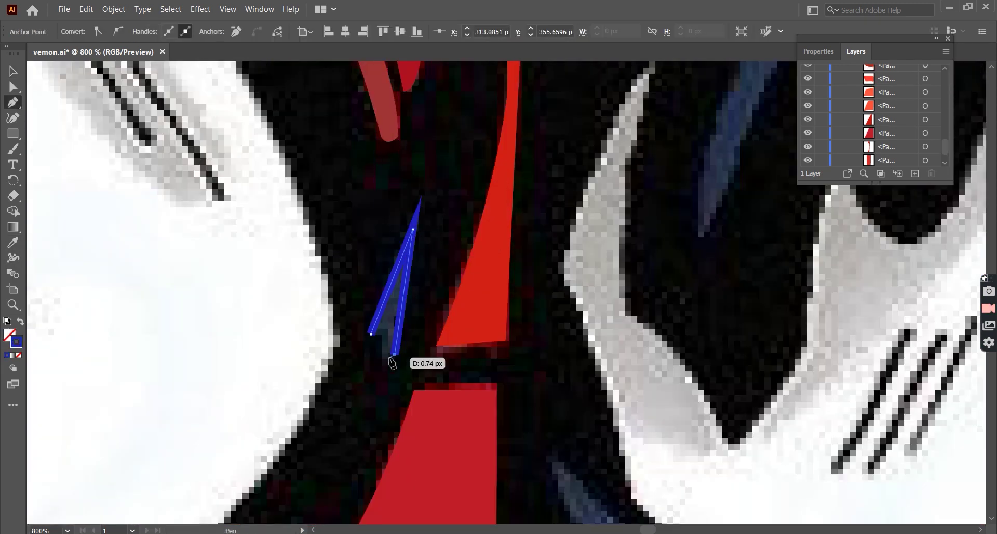
# Hide the line-art reference layer and select the traced eye shape
pyautogui.press('v')
pyautogui.hotkey('ctrl', '0')
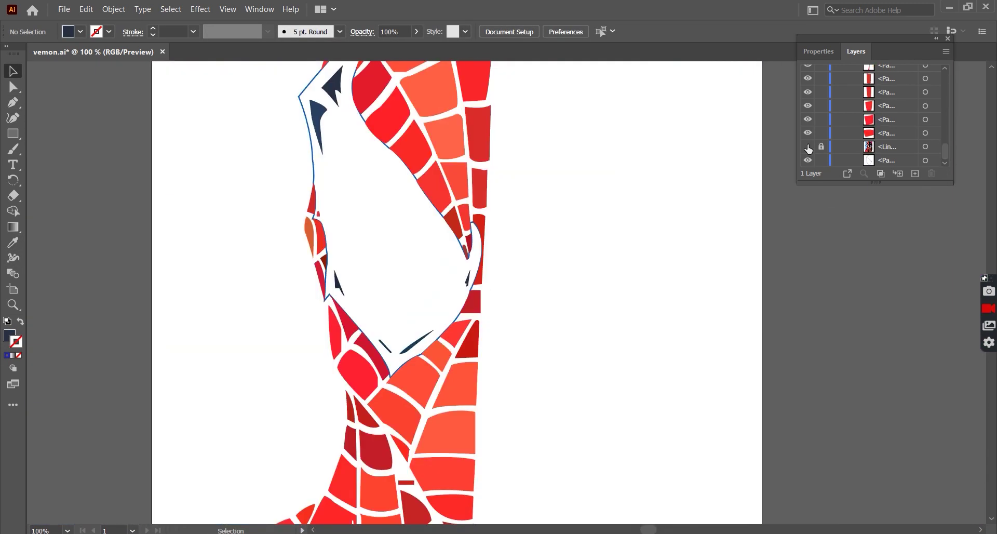
pyautogui.click(807, 160)
pyautogui.keyDown('alt'); pyautogui.scroll(3, 520, 260); pyautogui.keyUp('alt')
pyautogui.click(411, 333)
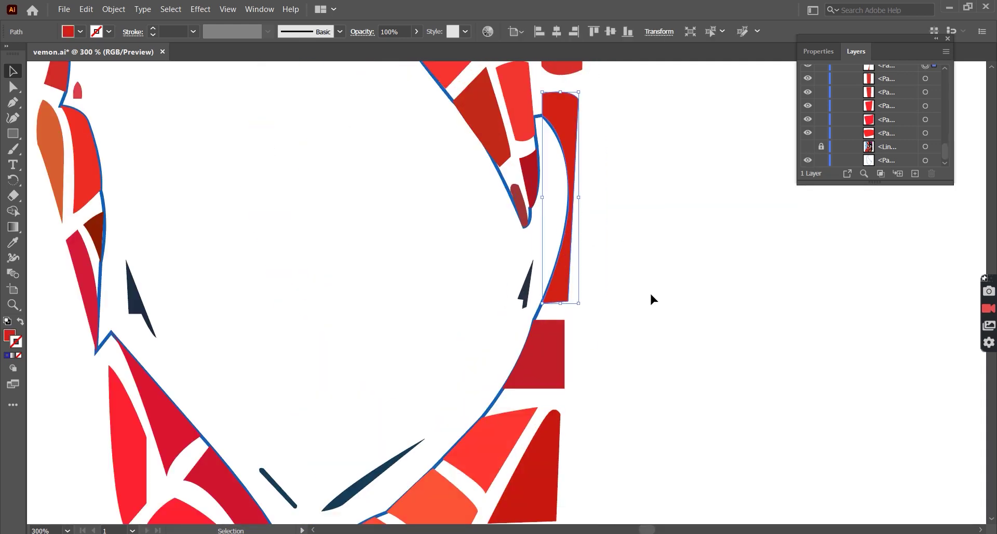
# Fill the eye shape solid black and bring the line-art reference back into view
pyautogui.click(16, 342)
pyautogui.hotkey('shift', 'x')
pyautogui.hotkey('ctrl', 'shift', 'a')
pyautogui.hotkey('ctrl', '0')
pyautogui.click(807, 146)
pyautogui.keyDown('alt'); pyautogui.scroll(3, 400, 265); pyautogui.keyUp('alt')
pyautogui.keyDown('alt'); pyautogui.scroll(5, 264, 133); pyautogui.keyUp('alt')
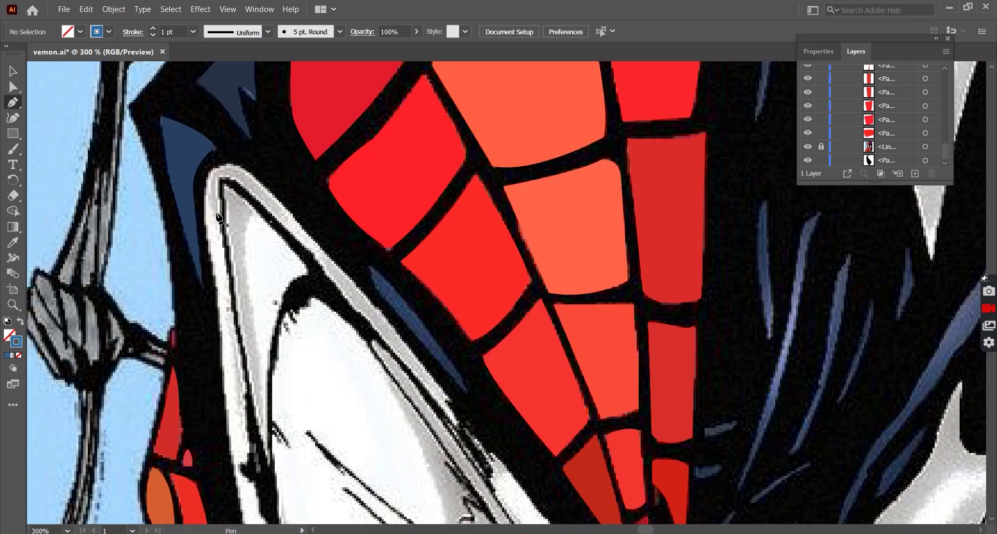
# Start the white rim highlight along the eye's upper edge and bend it around the tip
pyautogui.click(148, 196)
pyautogui.click(190, 112)
pyautogui.moveTo(287, 190); pyautogui.dragTo(342, 289)
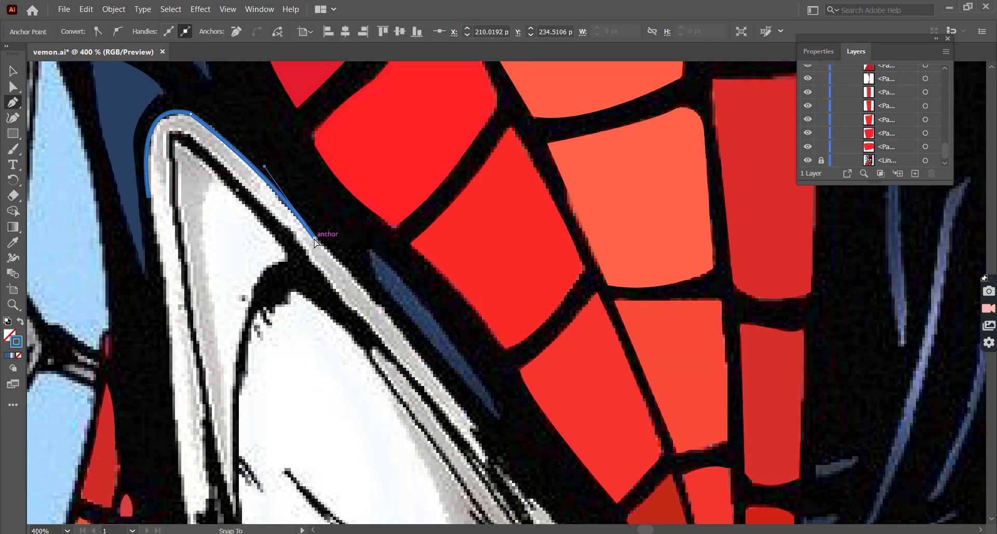
pyautogui.keyDown('alt'); pyautogui.scroll(-1, 314, 242); pyautogui.keyUp('alt')
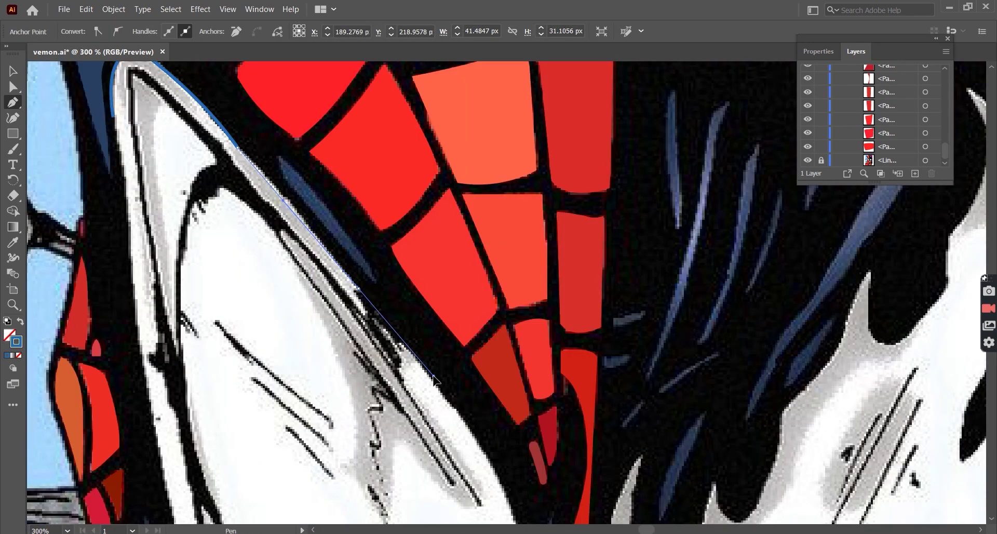
pyautogui.keyDown('alt'); pyautogui.scroll(1, 425, 381); pyautogui.keyUp('alt')
pyautogui.keyDown('alt'); pyautogui.scroll(-1, 363, 312); pyautogui.keyUp('alt')
pyautogui.keyDown('alt'); pyautogui.scroll(1, 317, 267); pyautogui.keyUp('alt')
pyautogui.keyDown('alt'); pyautogui.scroll(-3, 317, 268); pyautogui.keyUp('alt')
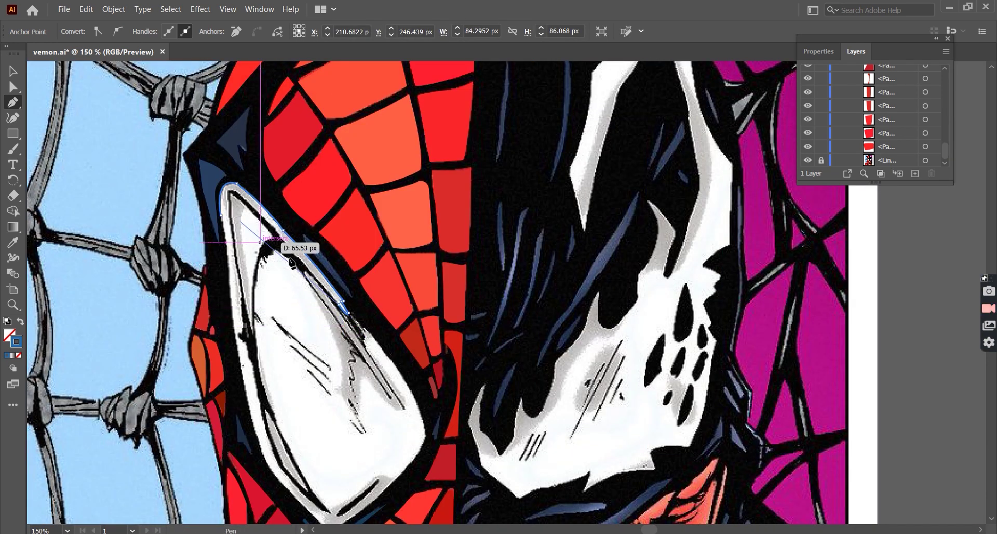
pyautogui.keyDown('alt'); pyautogui.scroll(2, 327, 304); pyautogui.keyUp('alt')
pyautogui.scroll(1, 260, 206)
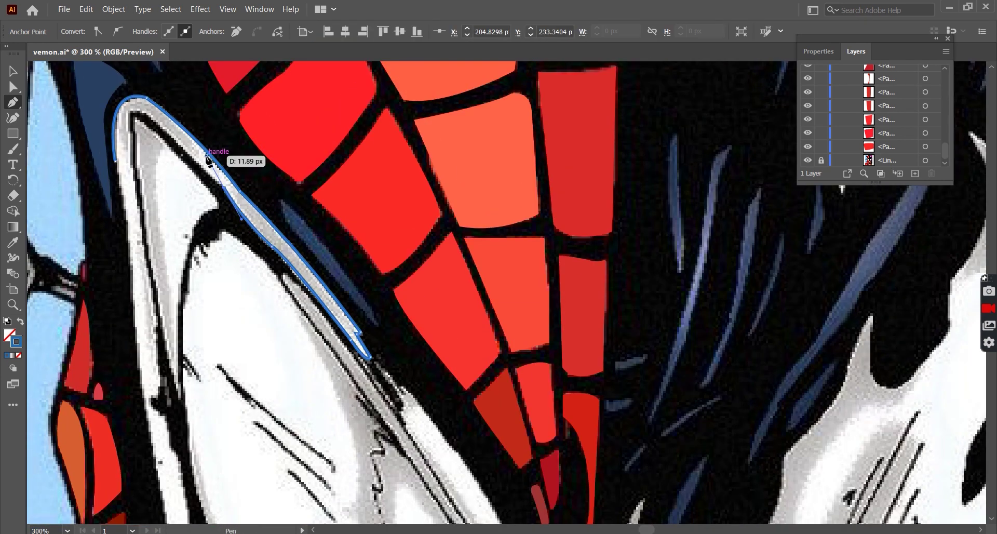
pyautogui.keyDown('alt'); pyautogui.scroll(-2, 132, 117); pyautogui.keyUp('alt')
pyautogui.moveTo(131, 120); pyautogui.dragTo(132, 122)
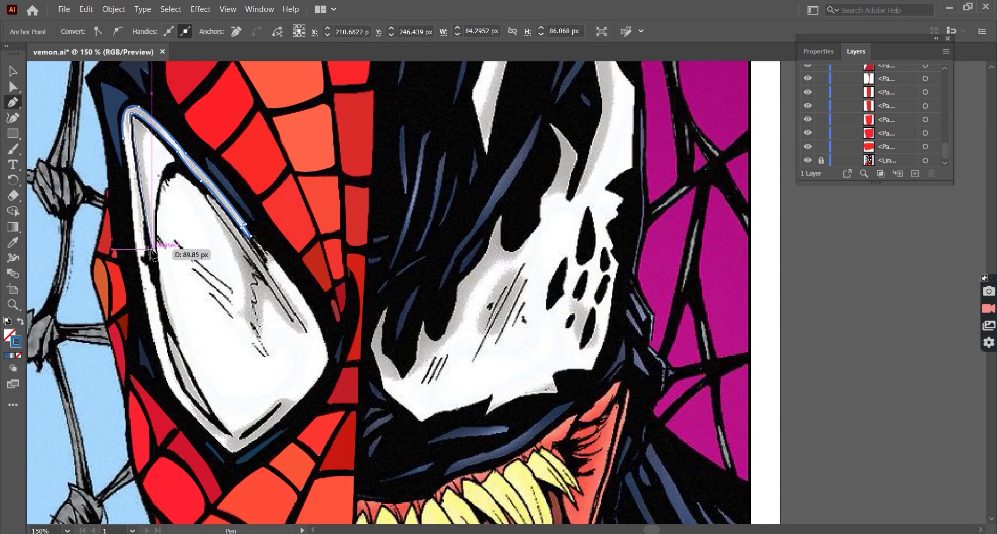
pyautogui.keyDown('alt'); pyautogui.scroll(2, 151, 253); pyautogui.keyUp('alt')
pyautogui.scroll(1, 148, 260)
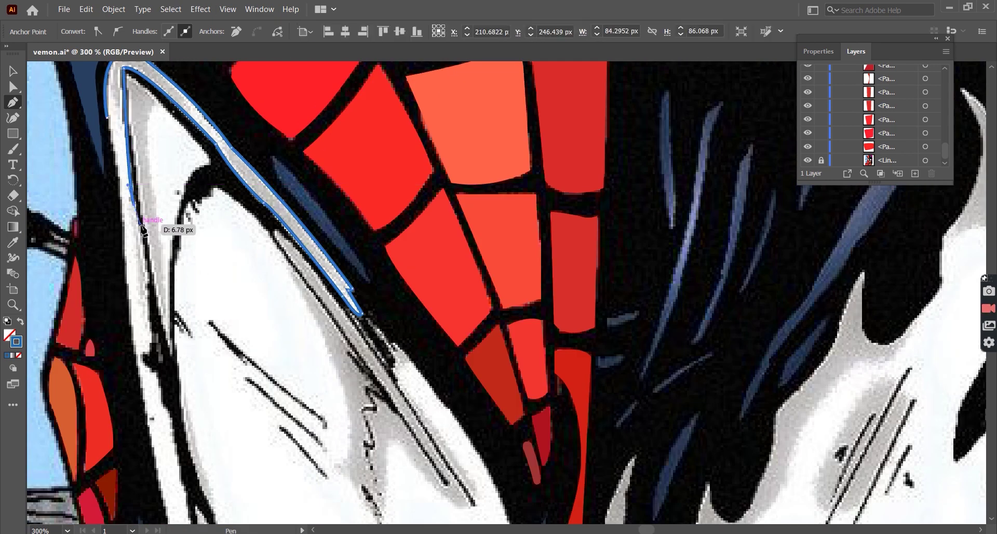
pyautogui.scroll(-1, 145, 260)
pyautogui.keyDown('alt'); pyautogui.scroll(-2, 145, 307); pyautogui.keyUp('alt')
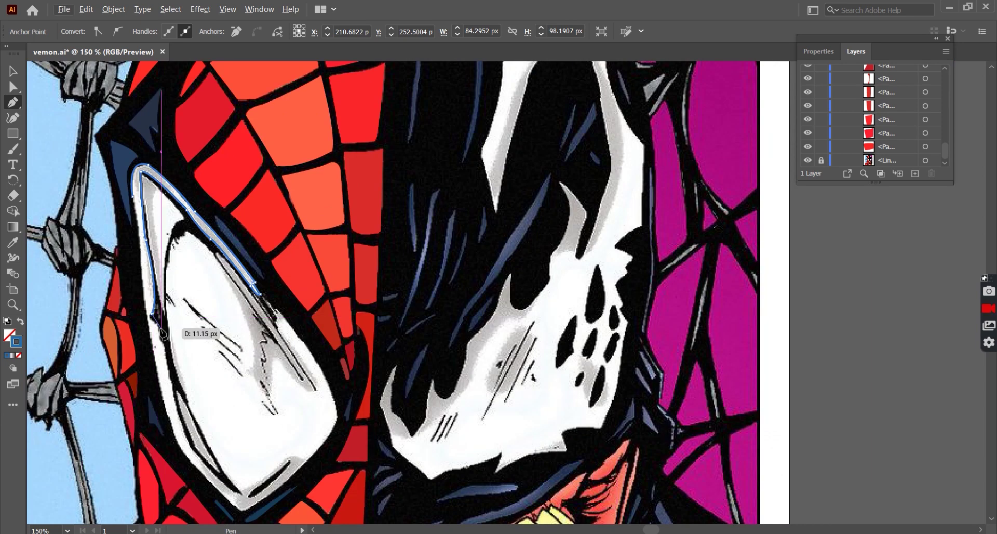
pyautogui.keyDown('alt'); pyautogui.scroll(2, 171, 344); pyautogui.keyUp('alt')
pyautogui.scroll(-1, 156, 346)
pyautogui.keyDown('alt'); pyautogui.scroll(-1, 172, 363); pyautogui.keyUp('alt')
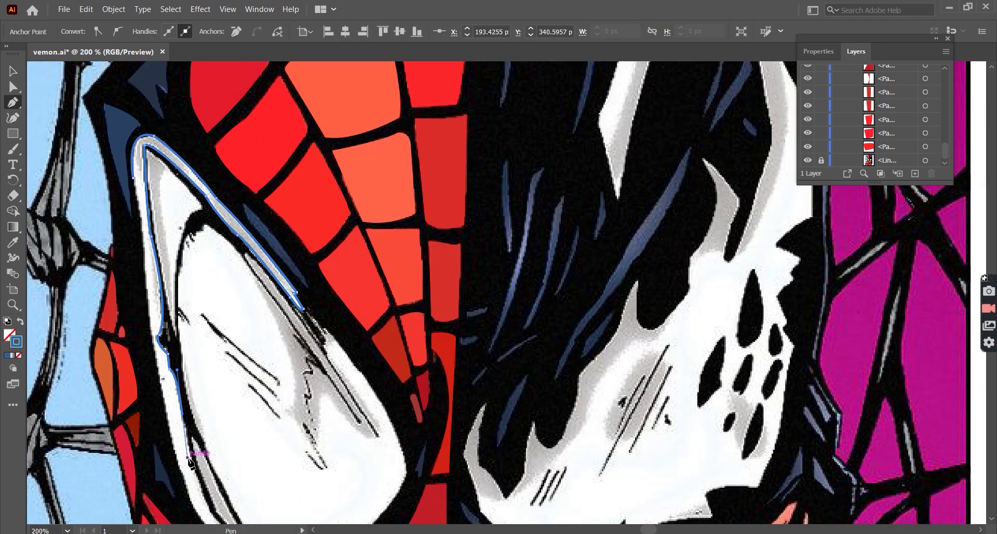
pyautogui.scroll(-2, 196, 383)
# Curve the rim highlight down the eye's left edge, then finish and deselect the path
pyautogui.moveTo(279, 413)
pyautogui.mouseDown()
pyautogui.moveTo(275, 436)
pyautogui.moveTo(246, 400)
pyautogui.mouseUp()
pyautogui.keyDown('alt'); pyautogui.scroll(1, 245, 401); pyautogui.keyUp('alt')
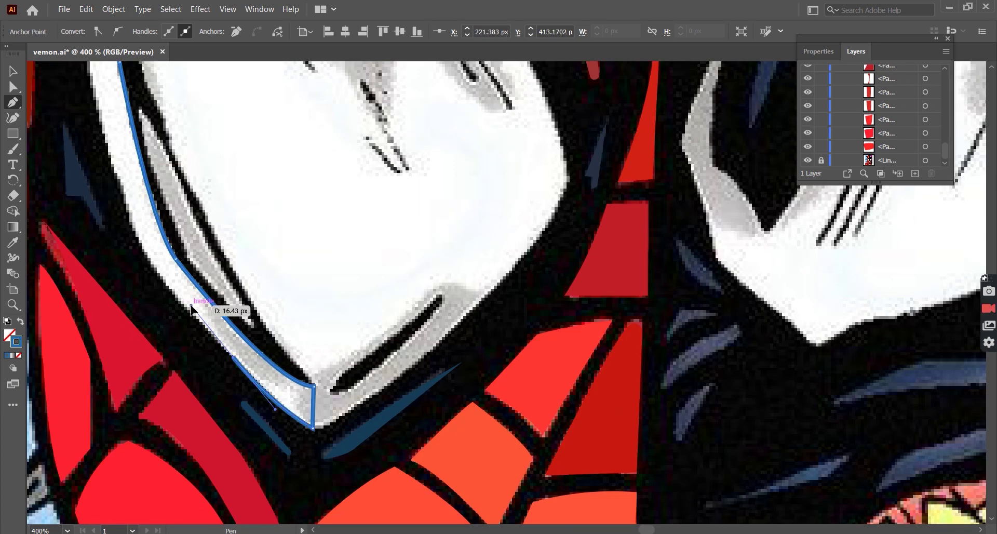
pyautogui.keyDown('alt'); pyautogui.scroll(-3, 191, 307); pyautogui.keyUp('alt')
pyautogui.keyDown('alt'); pyautogui.scroll(2, 177, 328); pyautogui.keyUp('alt')
pyautogui.keyDown('alt'); pyautogui.scroll(1, 174, 332); pyautogui.keyUp('alt')
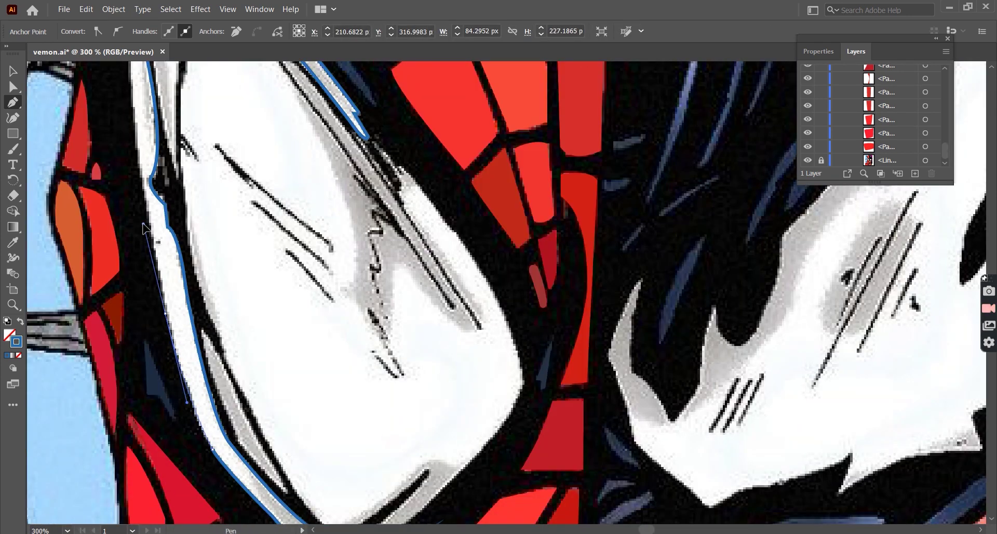
pyautogui.moveTo(201, 387); pyautogui.dragTo(173, 332)
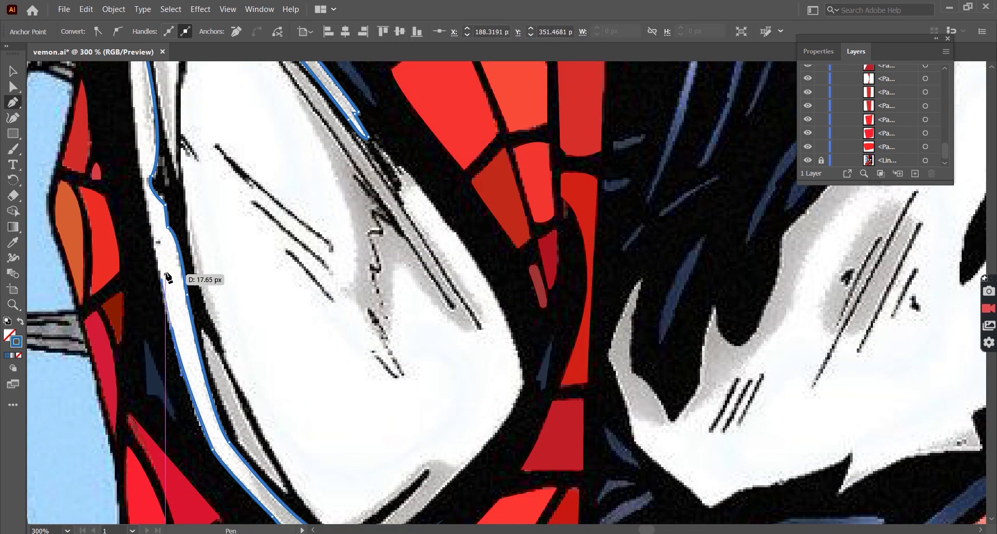
pyautogui.keyDown('alt'); pyautogui.scroll(-3, 167, 291); pyautogui.keyUp('alt')
pyautogui.keyDown('alt'); pyautogui.scroll(2, 156, 280); pyautogui.keyUp('alt')
pyautogui.keyDown('alt'); pyautogui.scroll(1, 137, 246); pyautogui.keyUp('alt')
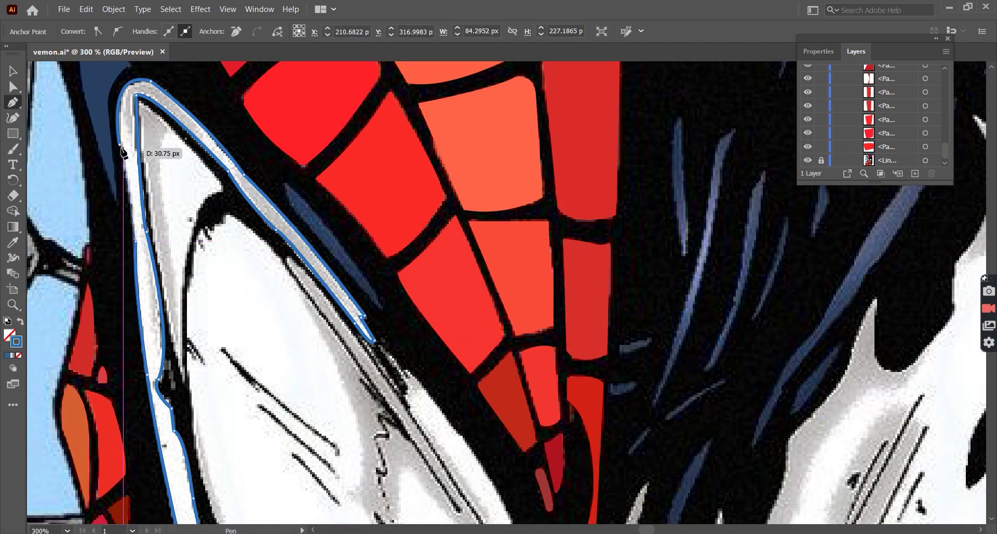
pyautogui.click(9, 76)
pyautogui.hotkey('ctrl', 'shift', 'a')
pyautogui.keyDown('alt'); pyautogui.scroll(-3, 310, 286); pyautogui.keyUp('alt')
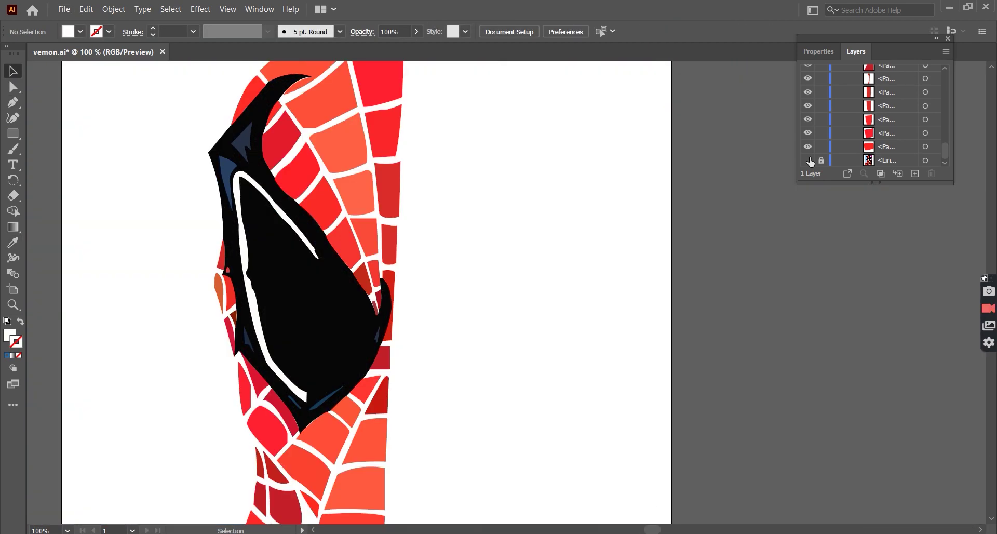
pyautogui.keyDown('alt'); pyautogui.scroll(2, 310, 286); pyautogui.keyUp('alt')
# With no fill and an orange stroke, trace and close the pale triangular tip of the eye
pyautogui.press('p')
pyautogui.hotkey('shift', 'x')
pyautogui.doubleClick(16, 341)
pyautogui.click(643, 192)
pyautogui.keyDown('alt'); pyautogui.scroll(2, 174, 145); pyautogui.keyUp('alt')
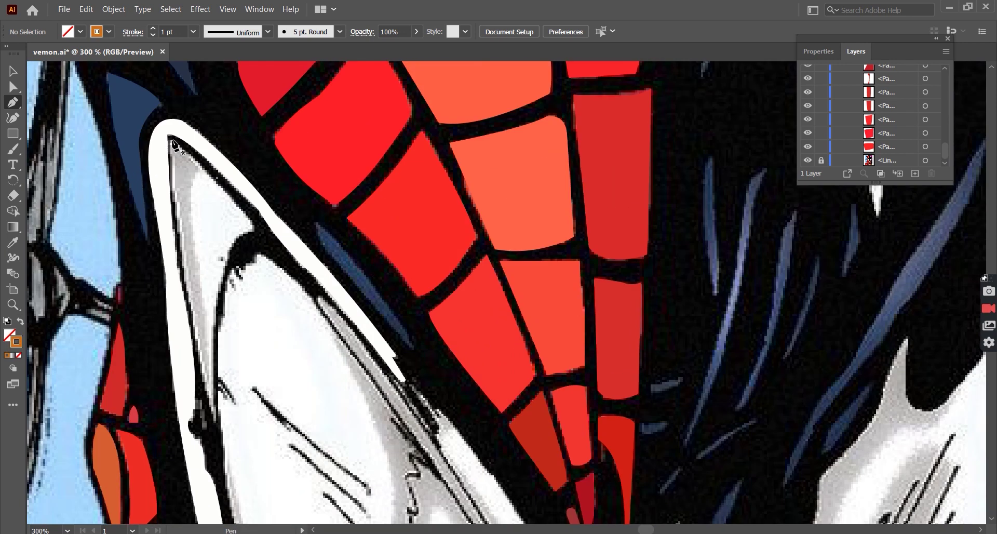
pyautogui.click(215, 420)
pyautogui.click(253, 230)
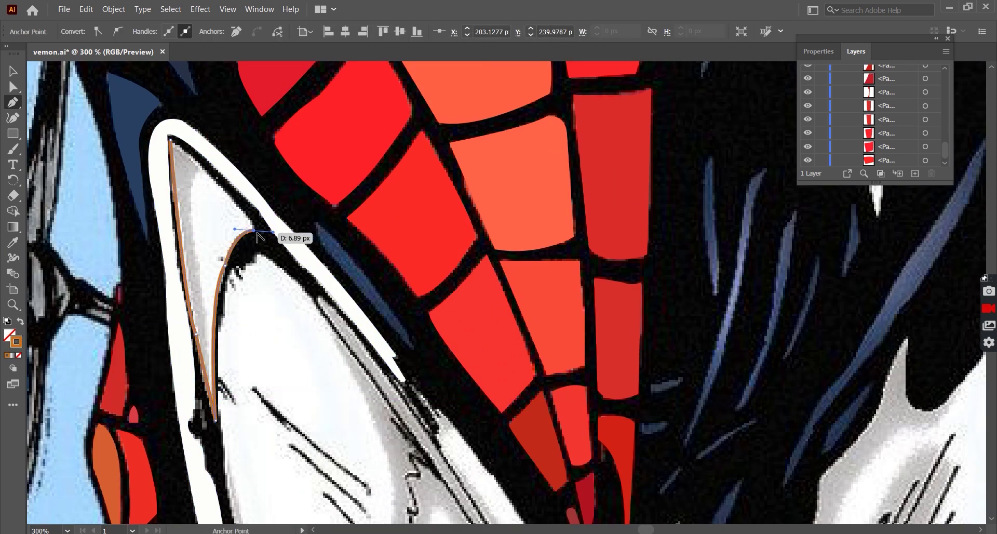
pyautogui.click(182, 123)
pyautogui.press('v')
pyautogui.hotkey('ctrl', '1')
pyautogui.hotkey('ctrl', 'shift', 'a')
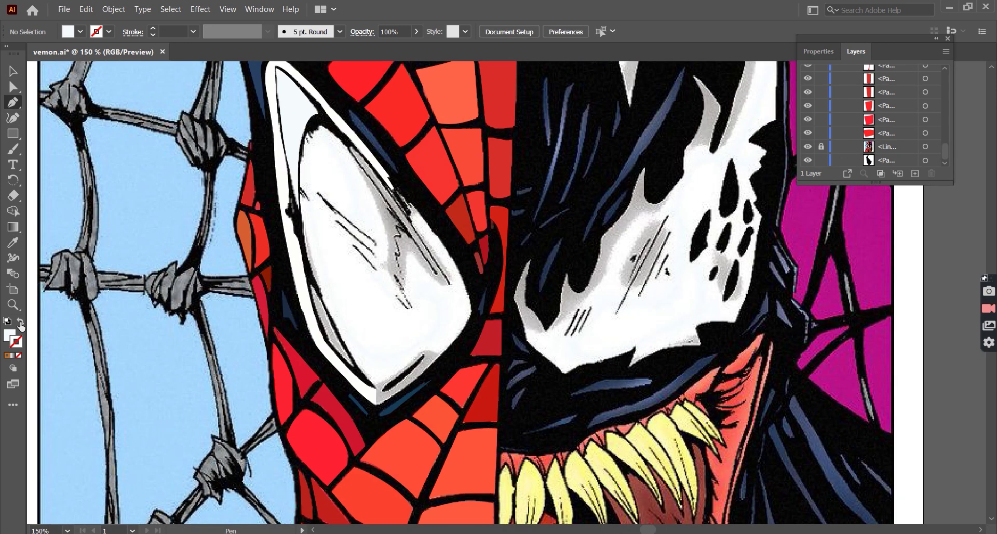
# Begin the white lens outline, curving it along the lens's top edge
pyautogui.click(20, 320)
pyautogui.scroll(2, 354, 173)
pyautogui.scroll(-1, 354, 173)
pyautogui.scroll(1, 354, 173)
pyautogui.click(350, 166)
pyautogui.moveTo(290, 121); pyautogui.dragTo(288, 97)
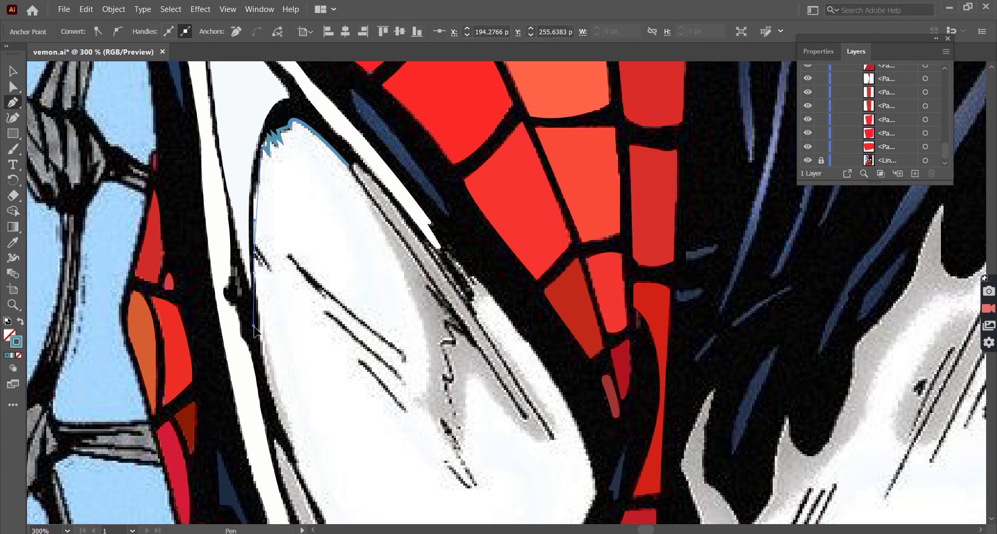
pyautogui.scroll(-1, 270, 338)
pyautogui.scroll(-1, 291, 374)
pyautogui.scroll(-2, 315, 387)
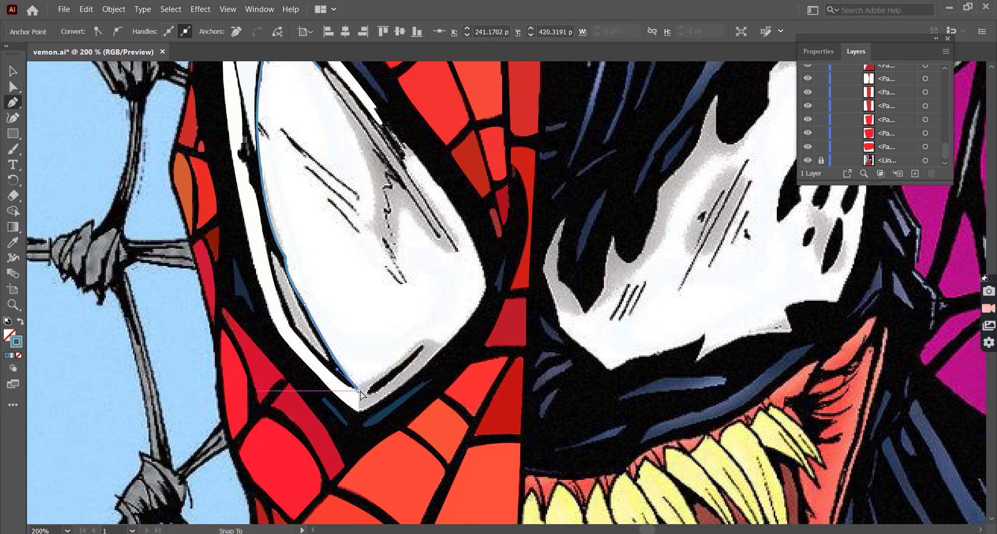
# Continue the lens outline through its bottom tip, down the right edge and along the inner edge
pyautogui.moveTo(369, 387); pyautogui.dragTo(372, 391)
pyautogui.click(358, 411)
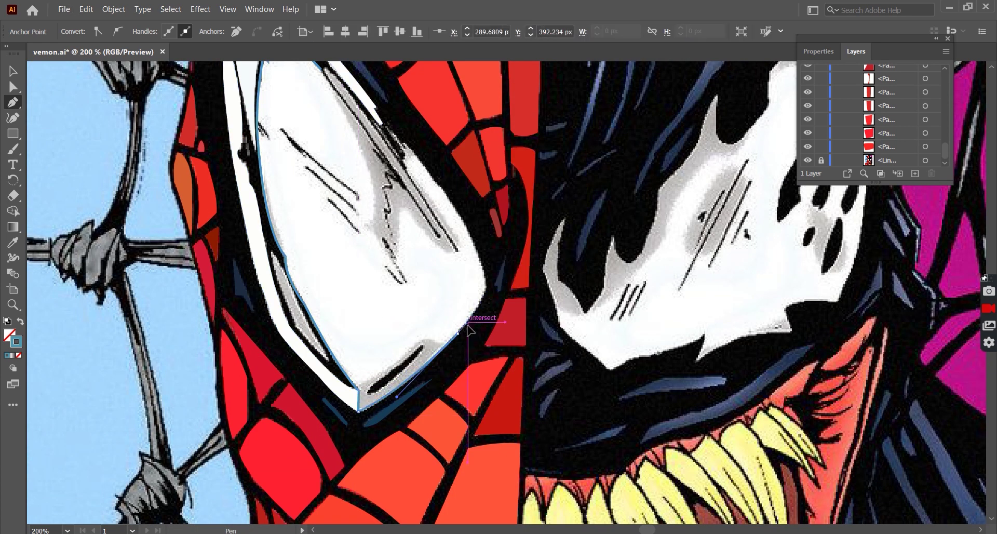
pyautogui.scroll(1, 503, 290)
pyautogui.scroll(2, 491, 296)
pyautogui.scroll(1, 418, 279)
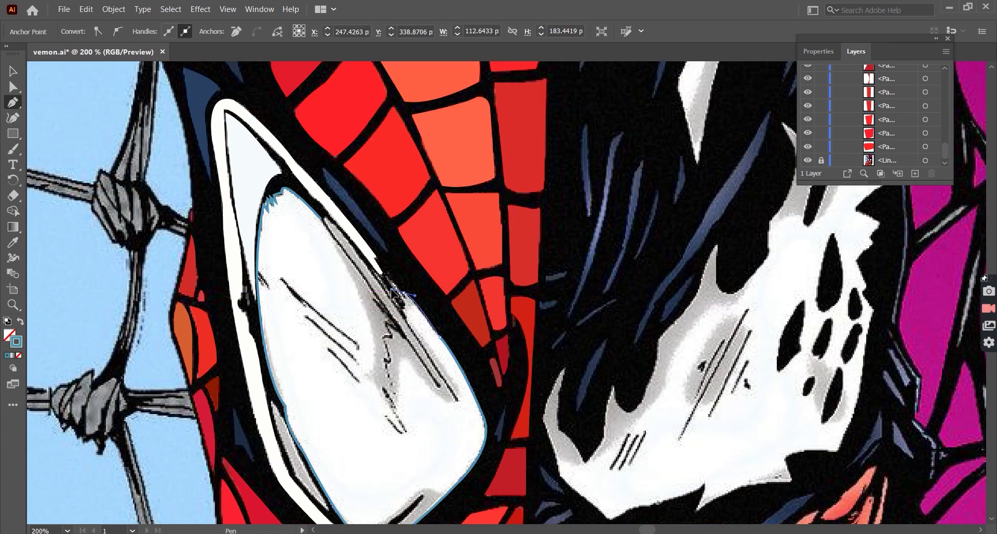
pyautogui.click(386, 278)
pyautogui.click(458, 398)
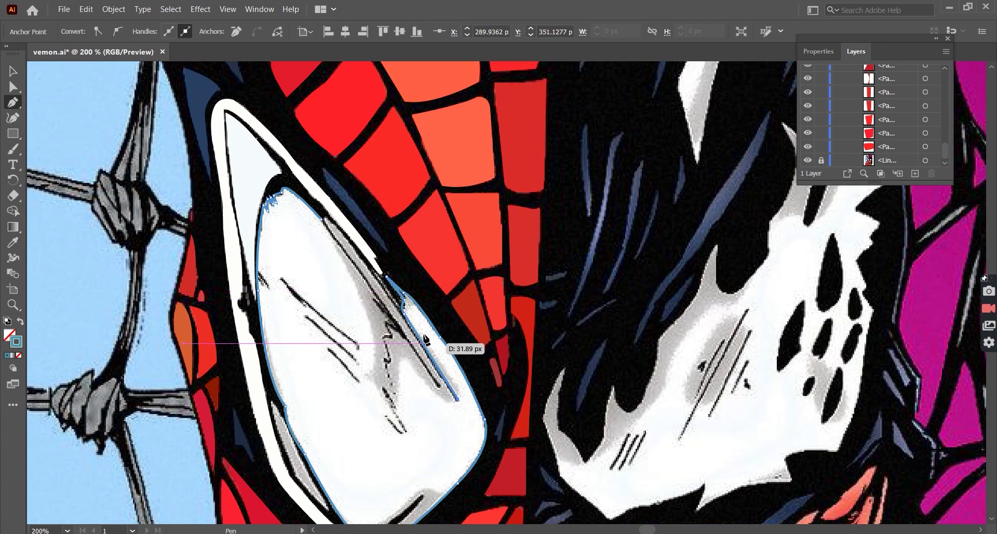
pyautogui.click(289, 208)
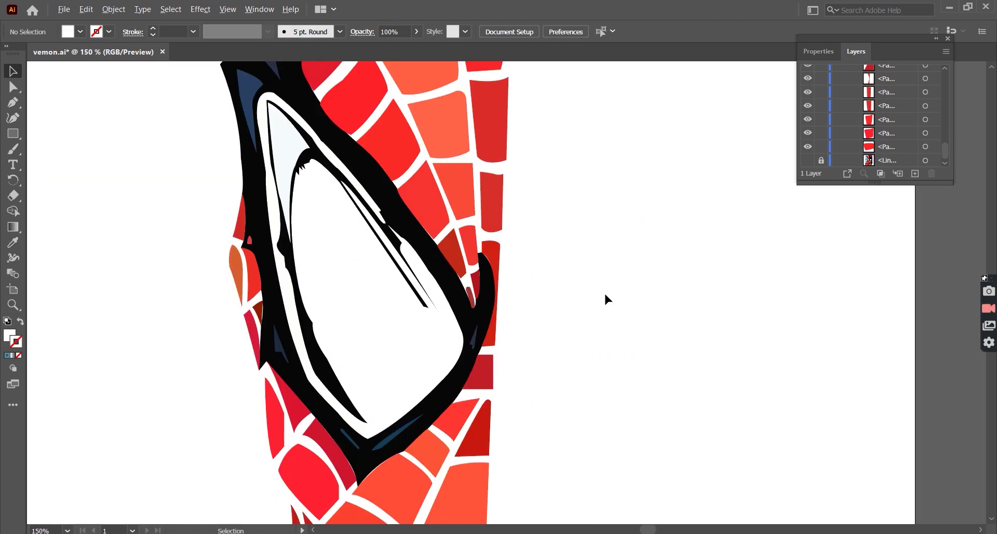
pyautogui.scroll(-1, 579, 297)
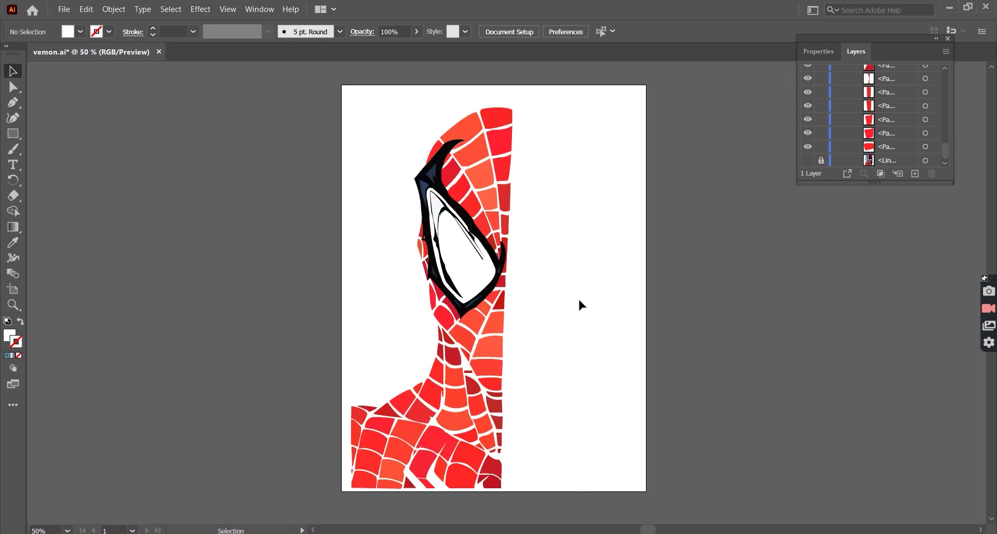
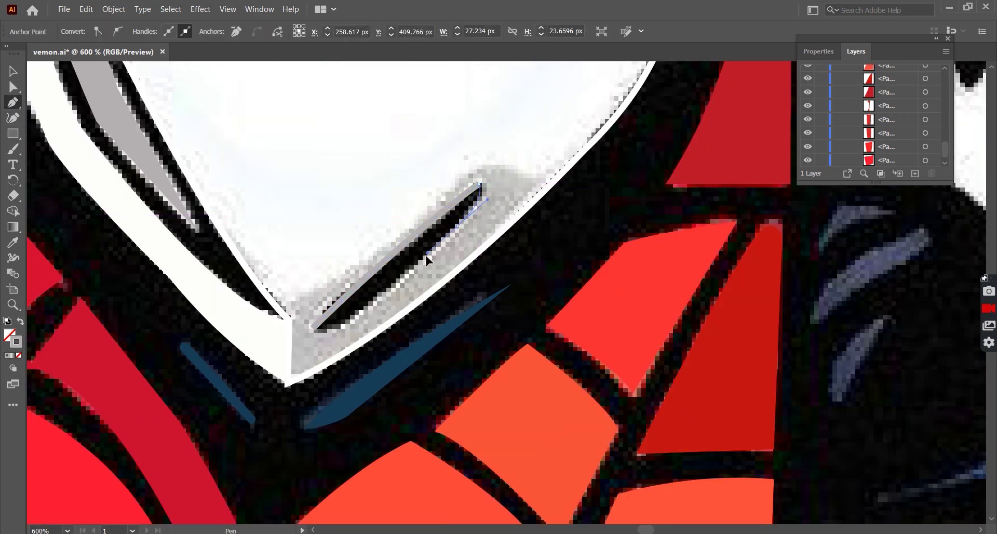
# Close the eye-area path, fill it black, deselect it, and show the line art again
pyautogui.click(313, 328)
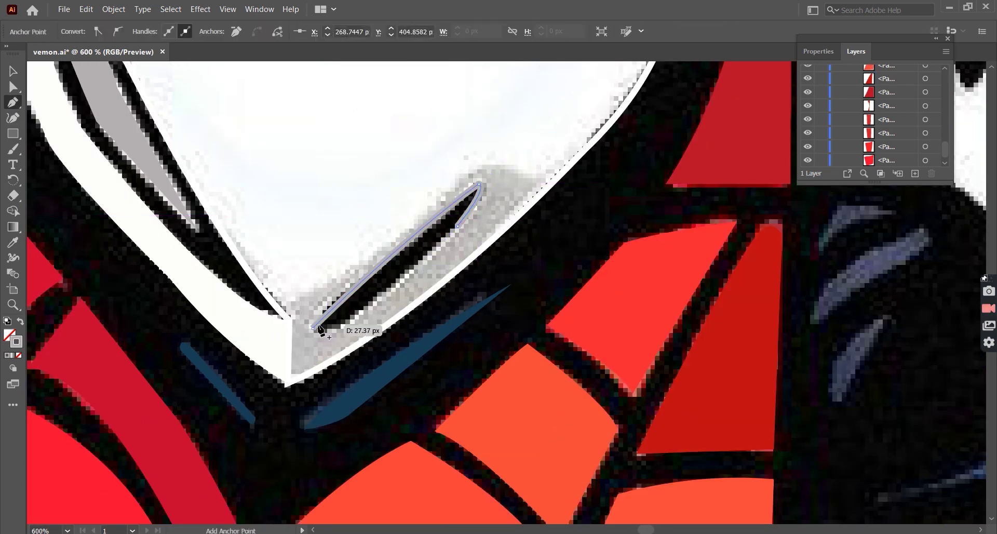
pyautogui.hotkey('shift', 'x')
pyautogui.press('v')
pyautogui.scroll(-5, 442, 172)
pyautogui.scroll(-2, 442, 172)
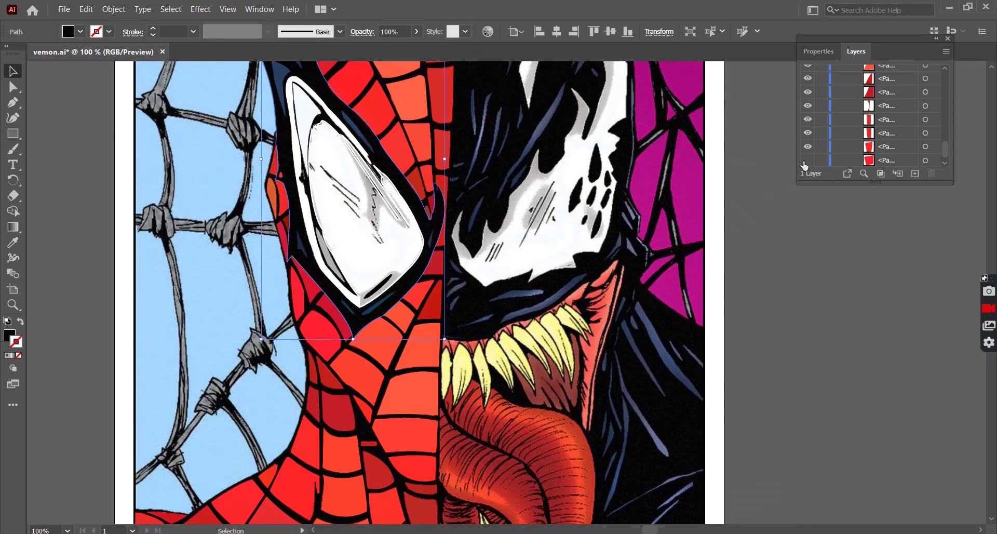
pyautogui.scroll(5, 467, 238)
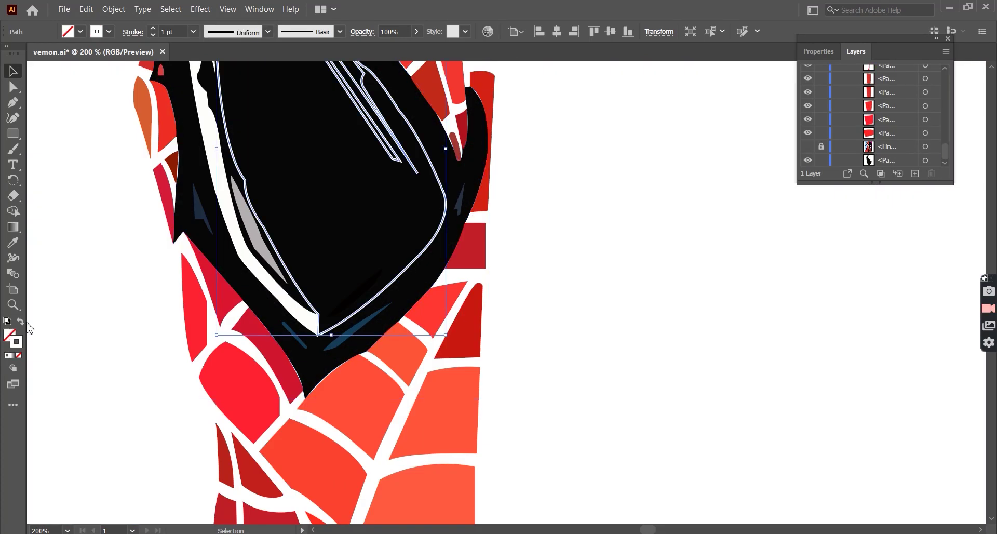
pyautogui.click(535, 364)
pyautogui.scroll(-3, 534, 363)
pyautogui.scroll(-1, 535, 364)
pyautogui.click(808, 146)
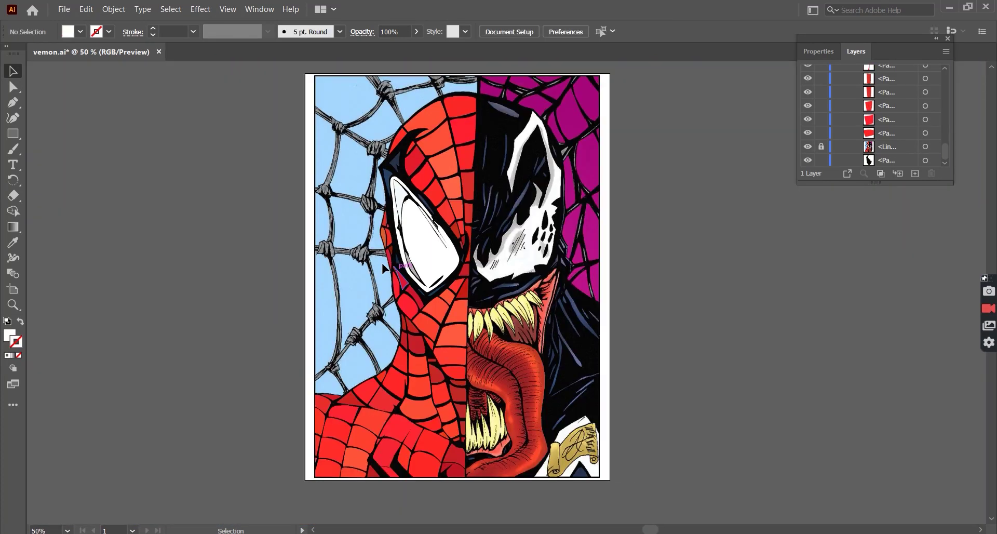
pyautogui.scroll(2, 601, 218)
# Begin an outline-only pen path with anchors up the centre seam
pyautogui.press('p')
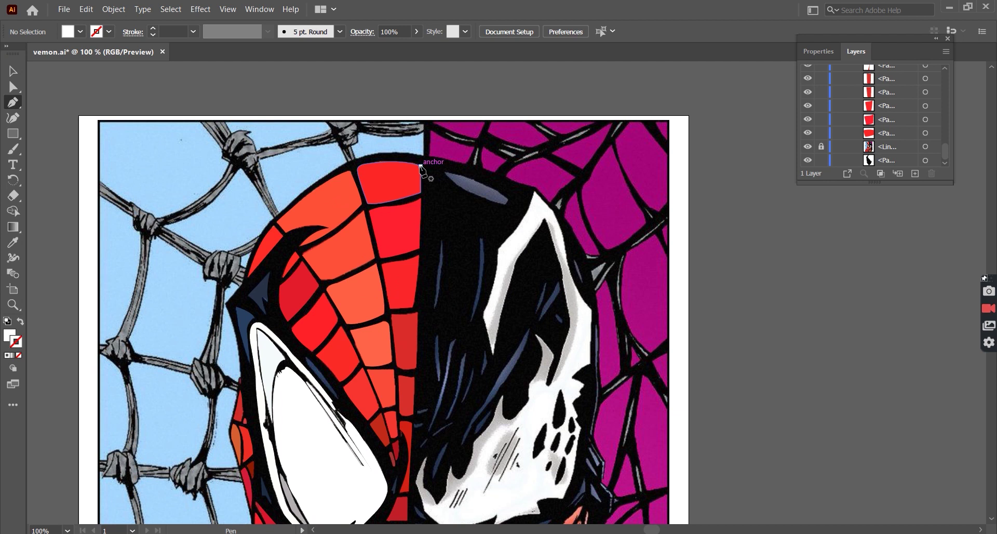
pyautogui.hotkey('shift', 'x')
pyautogui.click(421, 257)
pyautogui.click(421, 155)
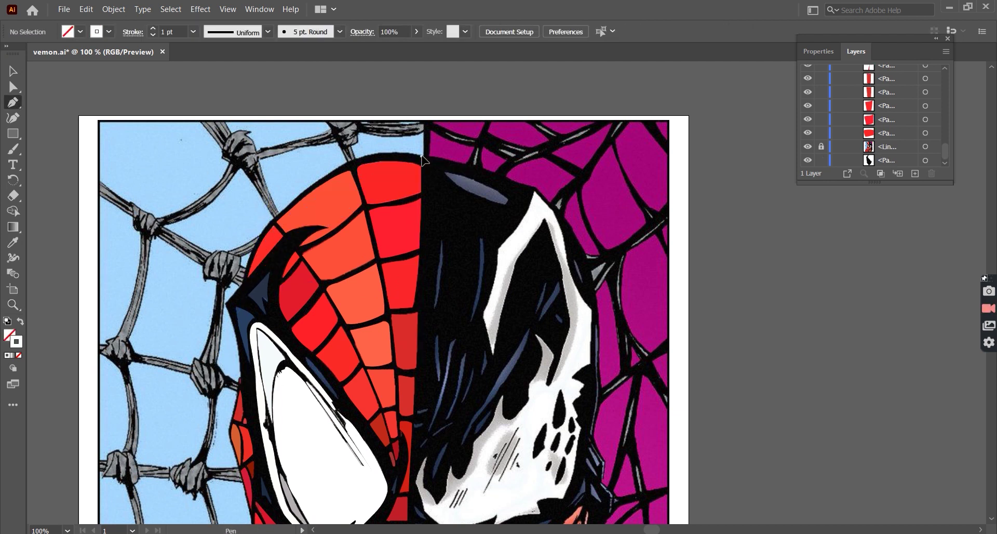
# Trace Spider-Man's outline over the top and side of the head and along the cheek
pyautogui.moveTo(309, 188); pyautogui.dragTo(271, 224)
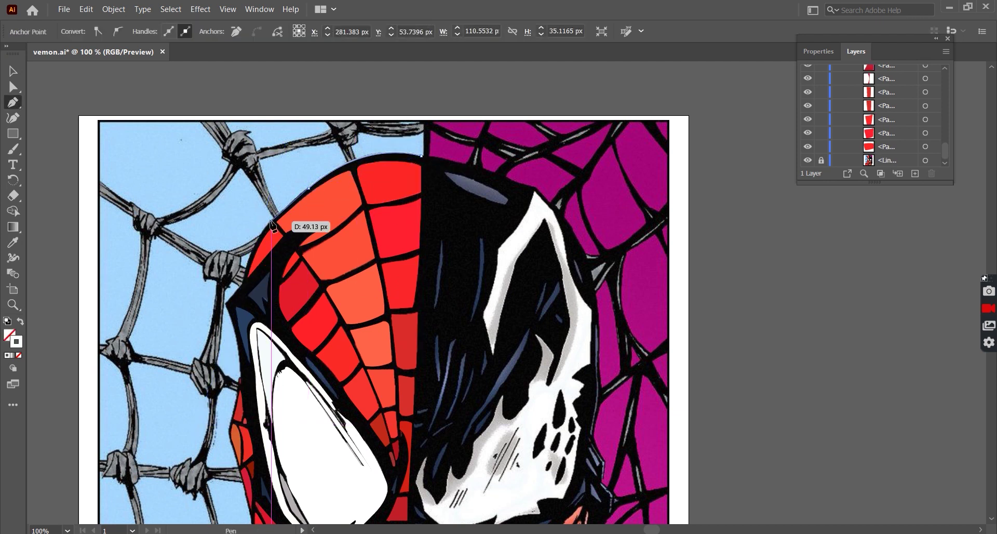
pyautogui.moveTo(237, 319); pyautogui.dragTo(240, 309)
pyautogui.scroll(-1, 240, 309)
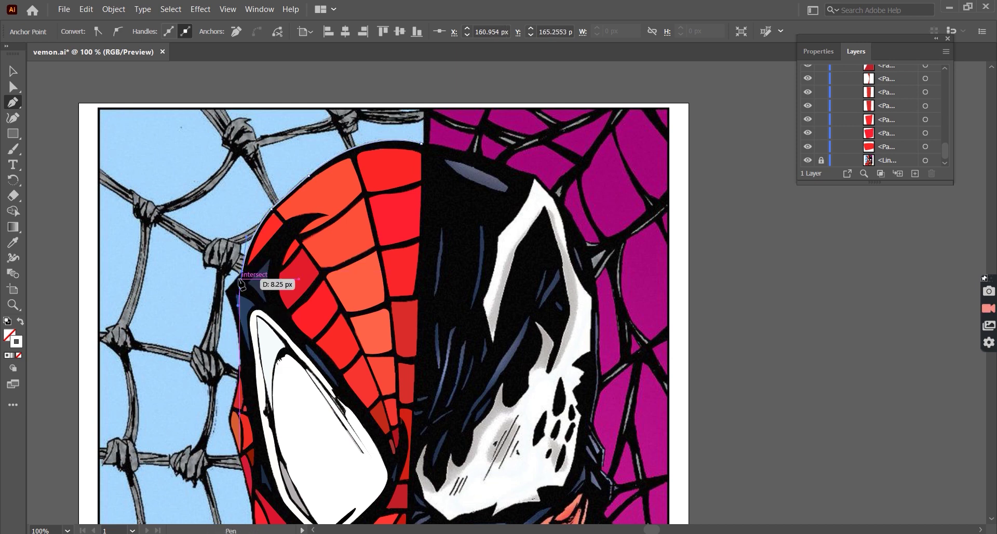
pyautogui.scroll(2, 222, 329)
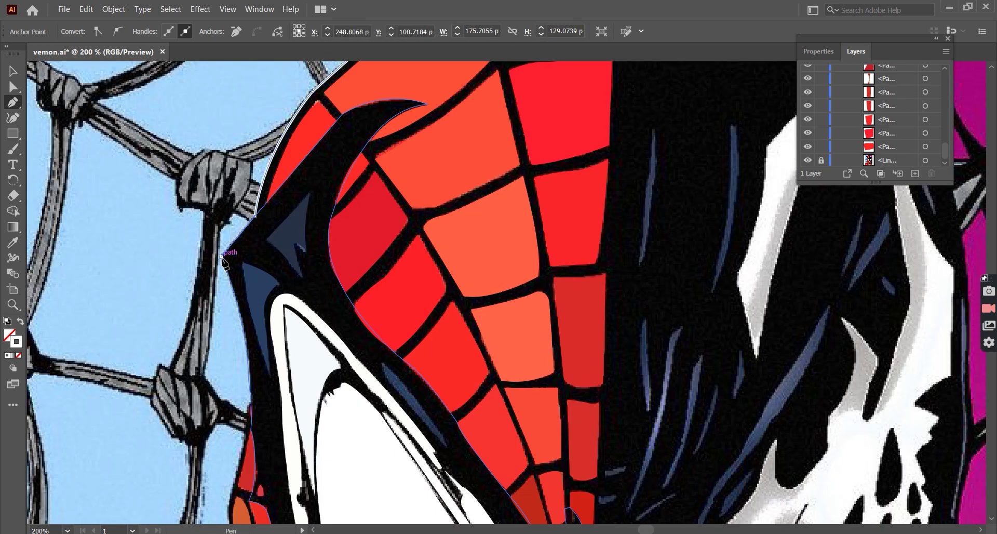
pyautogui.scroll(-2, 228, 338)
pyautogui.scroll(1, 244, 358)
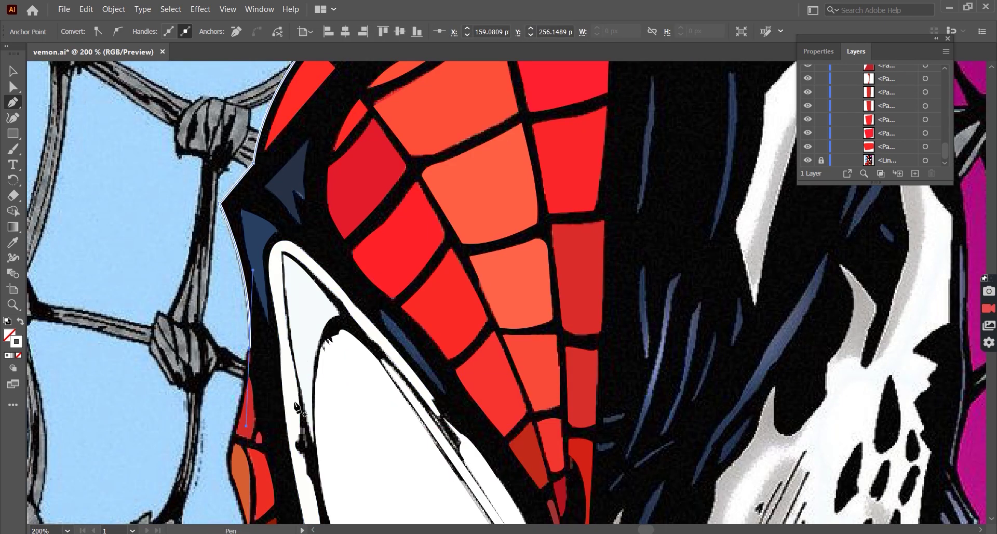
pyautogui.scroll(-2, 296, 407)
pyautogui.scroll(-1, 208, 415)
pyautogui.scroll(-1, 185, 427)
pyautogui.moveTo(208, 409); pyautogui.dragTo(221, 405)
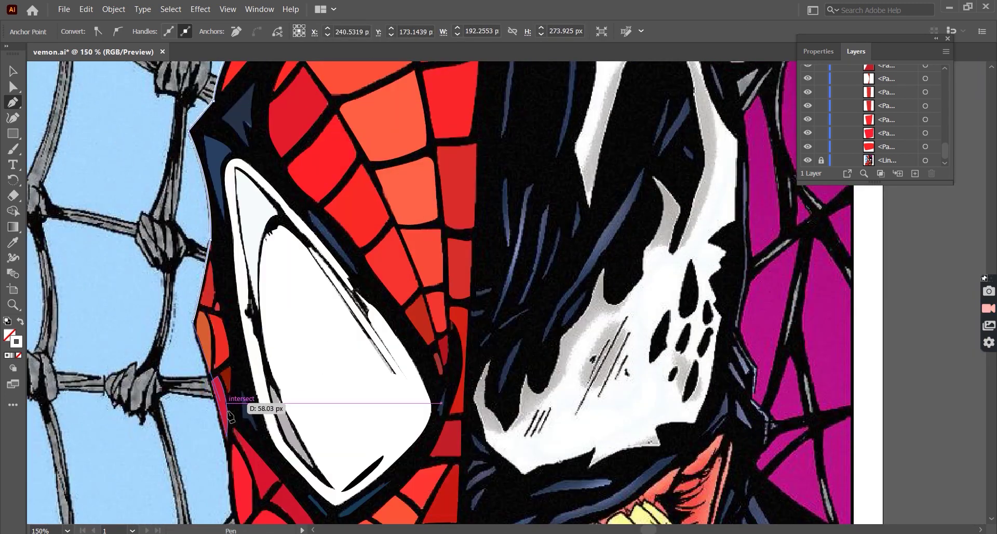
pyautogui.scroll(3, 244, 447)
pyautogui.scroll(2, 265, 405)
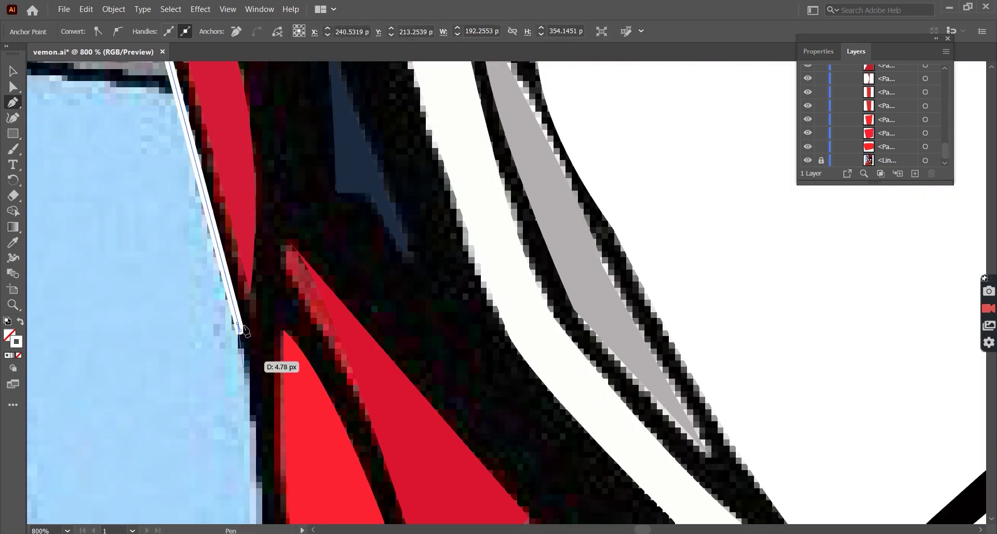
pyautogui.scroll(1, 249, 363)
pyautogui.scroll(-4, 258, 327)
pyautogui.scroll(-2, 311, 410)
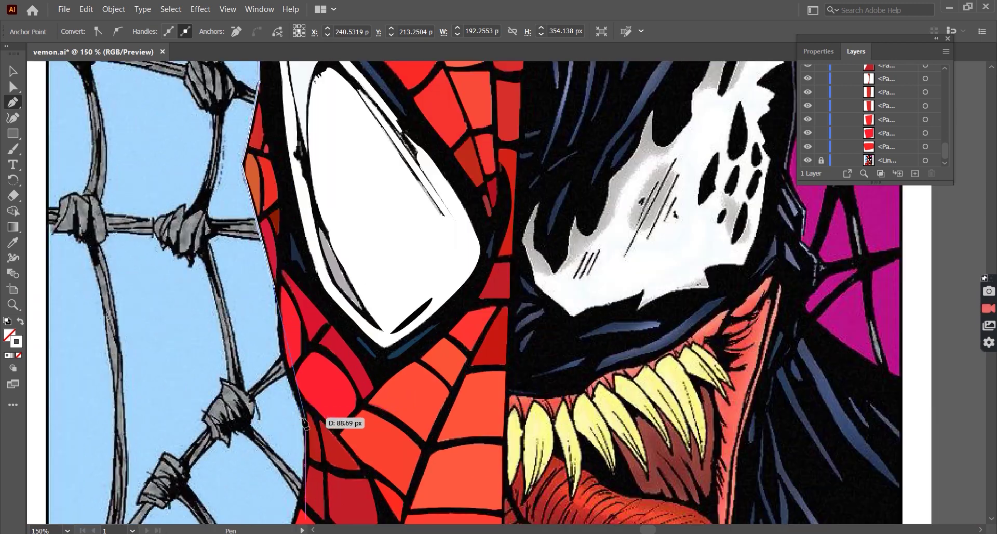
# Continue the outline down the neck and across the shoulder, closing it at the centre seam
pyautogui.moveTo(275, 280); pyautogui.dragTo(277, 288)
pyautogui.scroll(-2, 303, 410)
pyautogui.moveTo(303, 410); pyautogui.dragTo(292, 408)
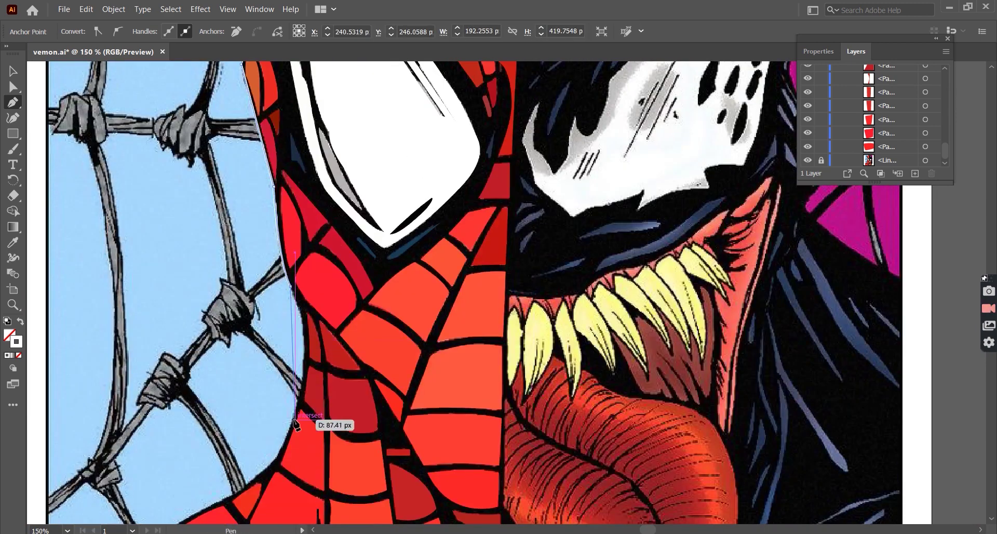
pyautogui.scroll(-2, 260, 499)
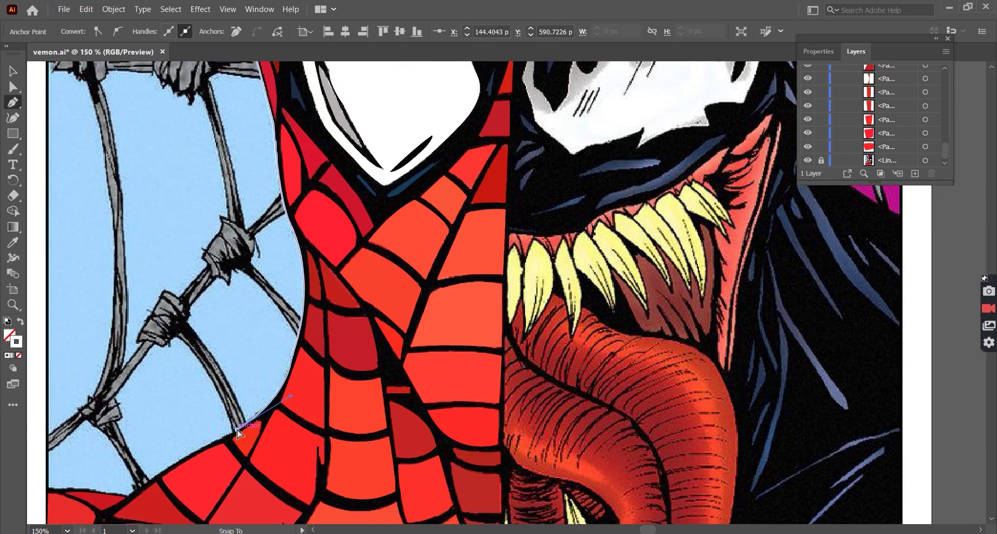
pyautogui.scroll(-1, 172, 456)
pyautogui.moveTo(160, 438); pyautogui.dragTo(162, 441)
pyautogui.scroll(2, 149, 452)
pyautogui.scroll(-2, 73, 423)
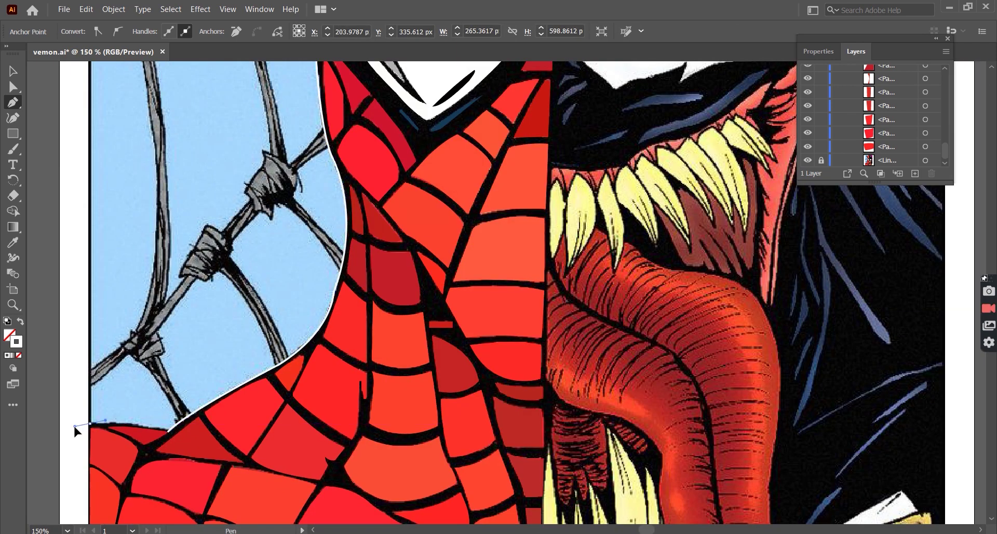
pyautogui.hscroll(-2, 73, 423)
pyautogui.scroll(2, 196, 400)
pyautogui.moveTo(263, 397); pyautogui.dragTo(265, 401)
pyautogui.scroll(-1, 265, 401)
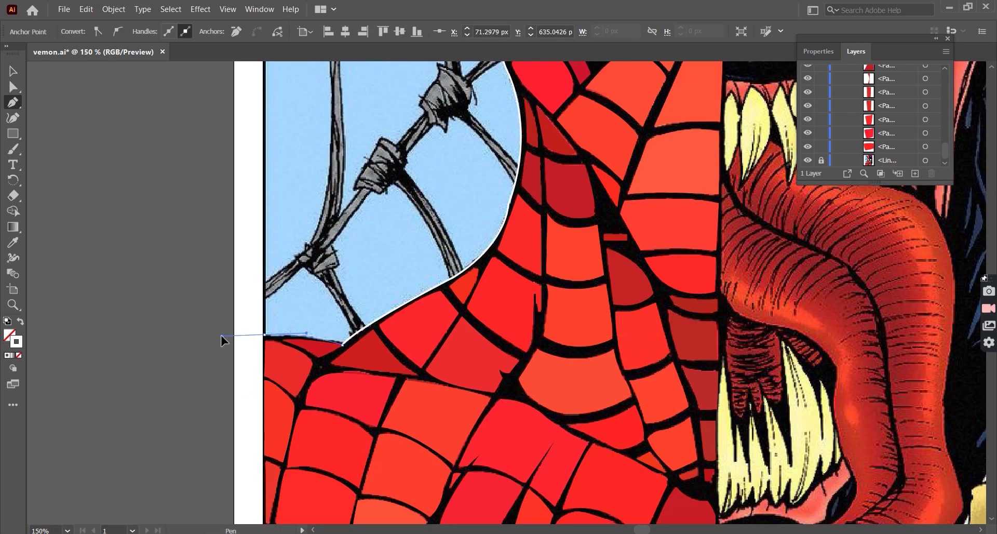
pyautogui.scroll(-3, 220, 335)
pyautogui.scroll(2, 579, 420)
pyautogui.click(579, 419)
pyautogui.scroll(-2, 579, 419)
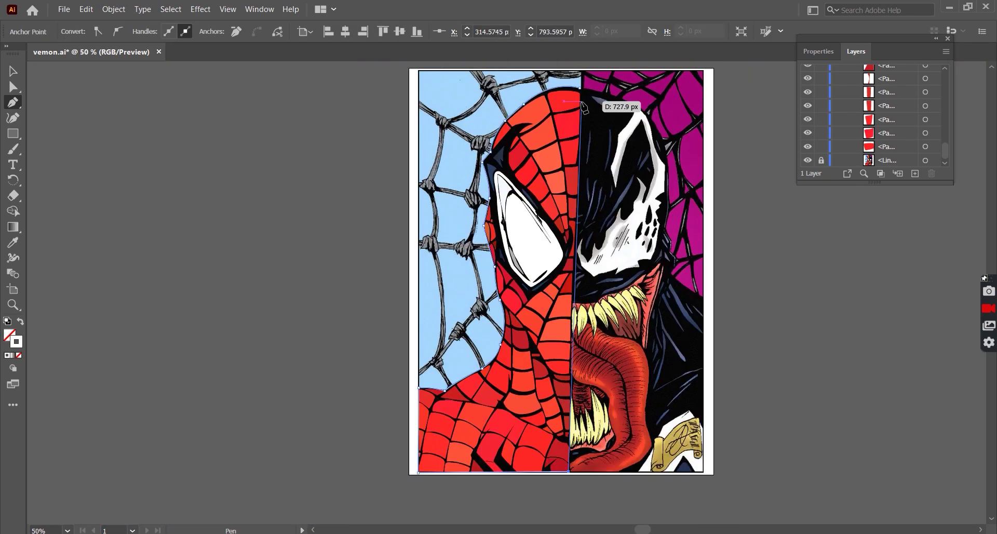
# Try a black fill on the outline, then revert it to rework the shape
pyautogui.hotkey('shift', 'x')
pyautogui.hotkey('ctrl', '0')
pyautogui.rightClick(436, 208)
pyautogui.press('Escape')
pyautogui.hotkey('shift', 'x')
# Add bottom-left and seam-bottom anchors and close the outline at the top of the seam
pyautogui.scroll(1, 524, 399)
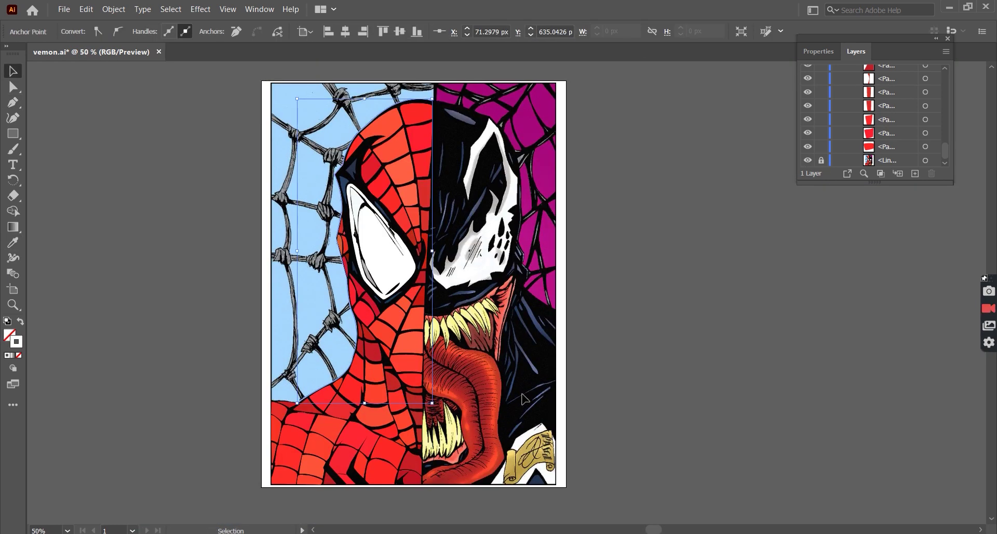
pyautogui.scroll(2, 296, 408)
pyautogui.click(251, 400)
pyautogui.scroll(-3, 252, 401)
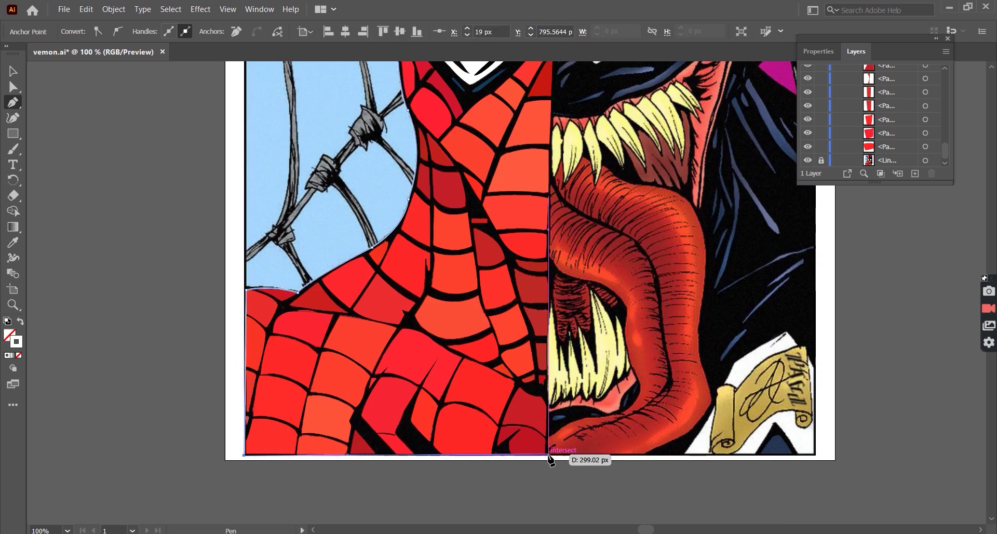
pyautogui.click(549, 456)
pyautogui.scroll(-2, 550, 444)
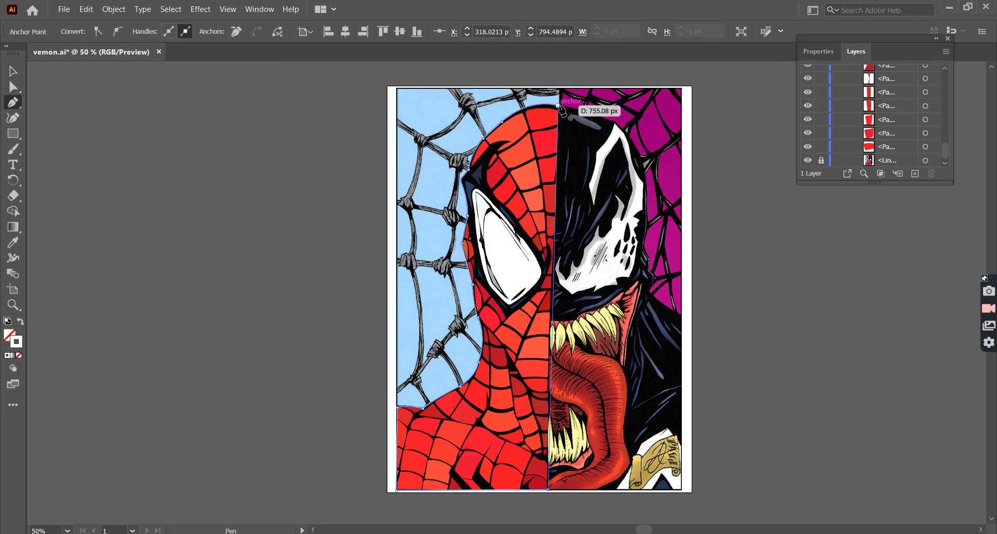
pyautogui.scroll(1, 568, 322)
pyautogui.scroll(3, 541, 242)
pyautogui.click(548, 179)
pyautogui.scroll(1, 549, 156)
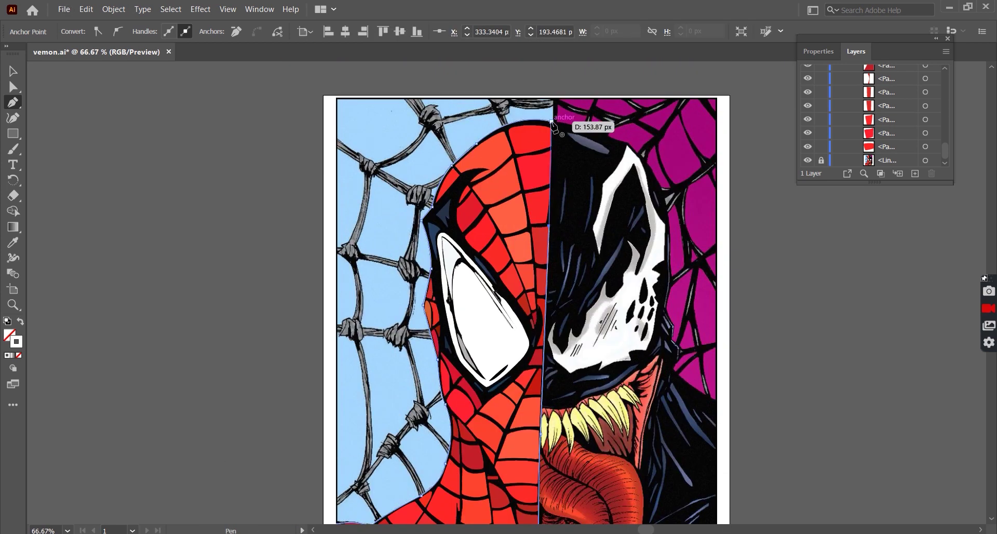
# Eyedrop black into the silhouette, send it to the back, and hide the line art
pyautogui.click(610, 136)
pyautogui.hotkey('ctrl', '-')
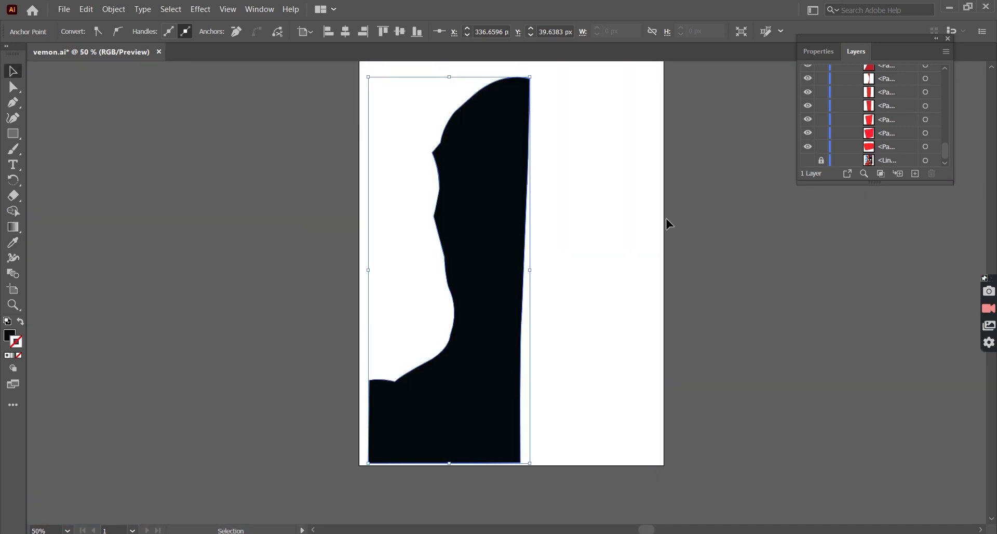
pyautogui.hotkey('ctrl', 'shift', '[')
pyautogui.press('v')
pyautogui.hotkey('ctrl', 'shift', 'a')
pyautogui.scroll(2, 596, 280)
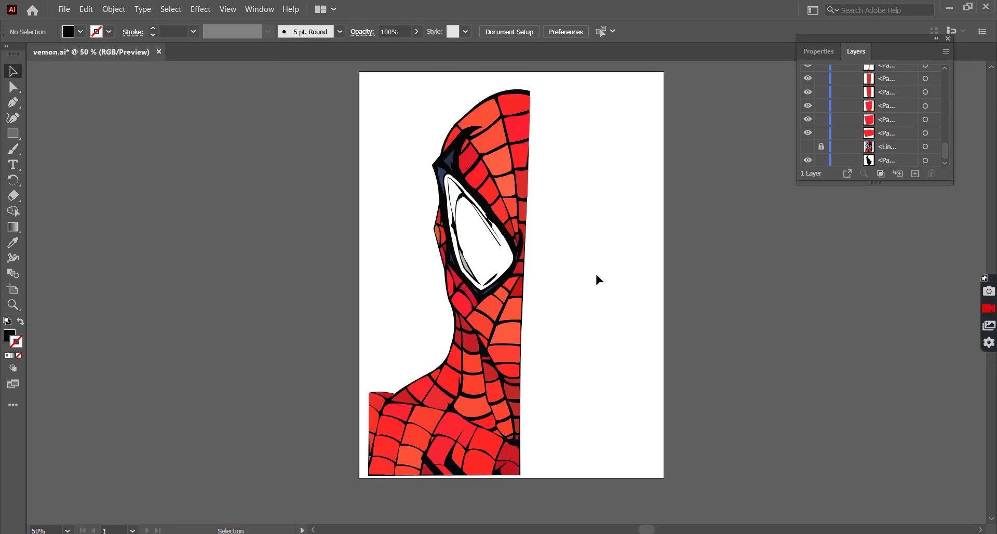
# Toggle the line-art layer off and on to compare, then select the blue sliver above the eye
pyautogui.click(807, 146)
pyautogui.scroll(2, 561, 170)
pyautogui.scroll(-2, 562, 175)
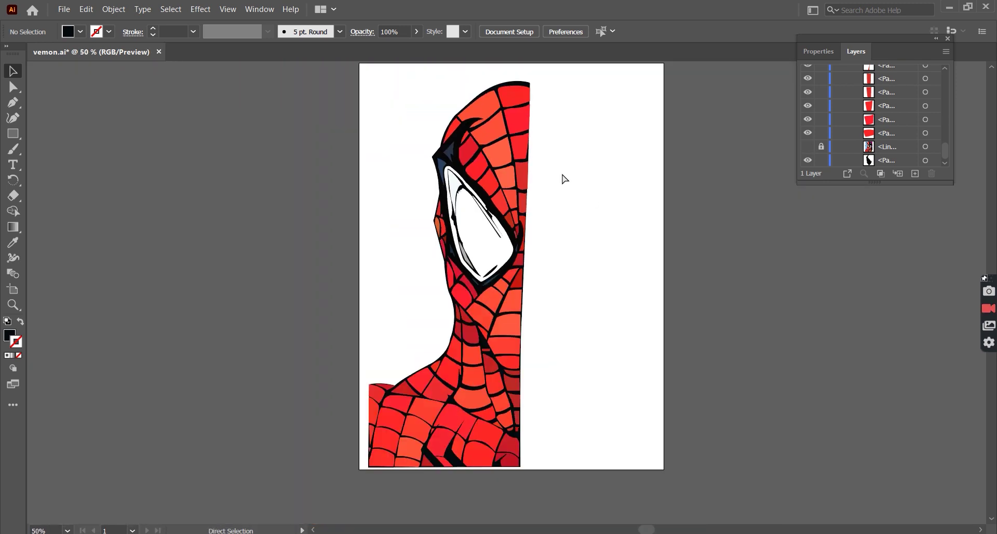
pyautogui.click(807, 146)
pyautogui.click(807, 147)
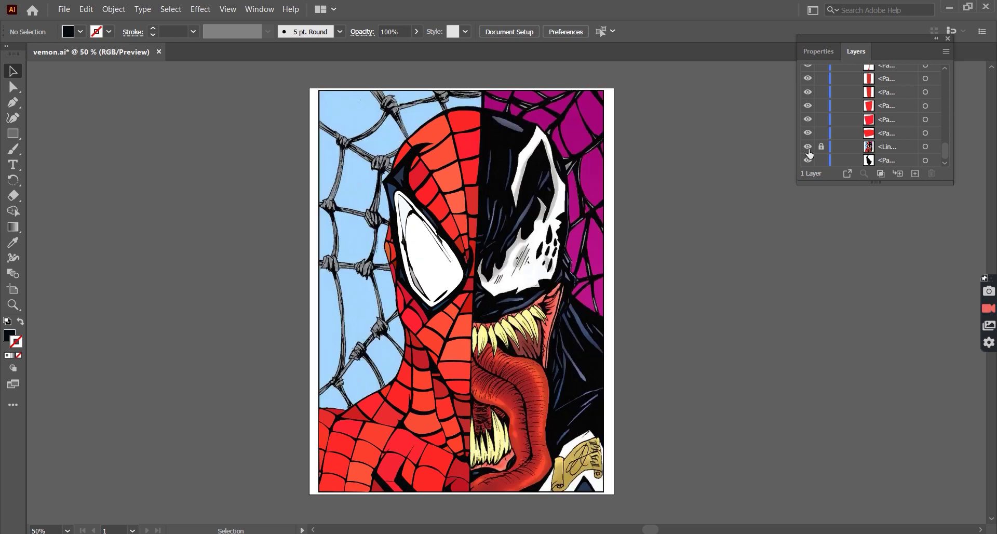
pyautogui.scroll(3, 460, 225)
pyautogui.moveTo(380, 214); pyautogui.dragTo(396, 236)
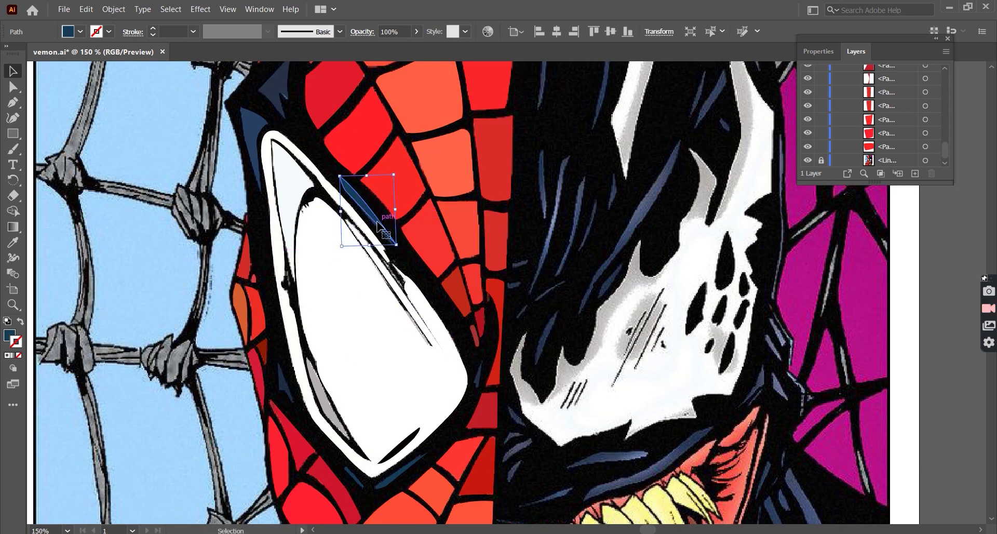
# Swap the blue sliver's fill and stroke, checking it with the line art hidden
pyautogui.scroll(-3, 644, 306)
pyautogui.click(807, 160)
pyautogui.scroll(2, 467, 234)
pyautogui.click(21, 324)
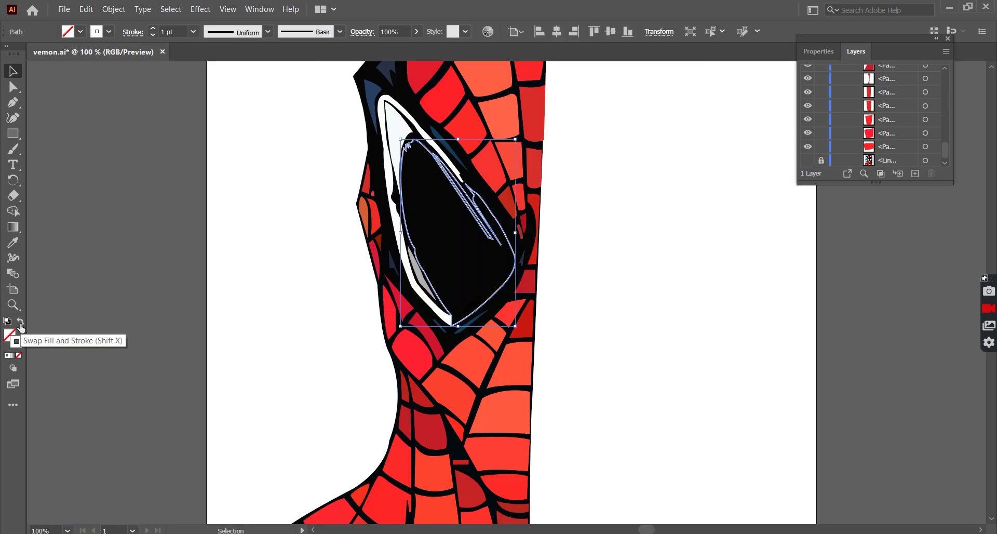
pyautogui.click(808, 160)
# Set a white stroke and pen-trace the top diagonal streak in the eye lens
pyautogui.hotkey('ctrl', 'shift', 'a')
pyautogui.scroll(2, 452, 259)
pyautogui.press('p')
pyautogui.doubleClick(16, 341)
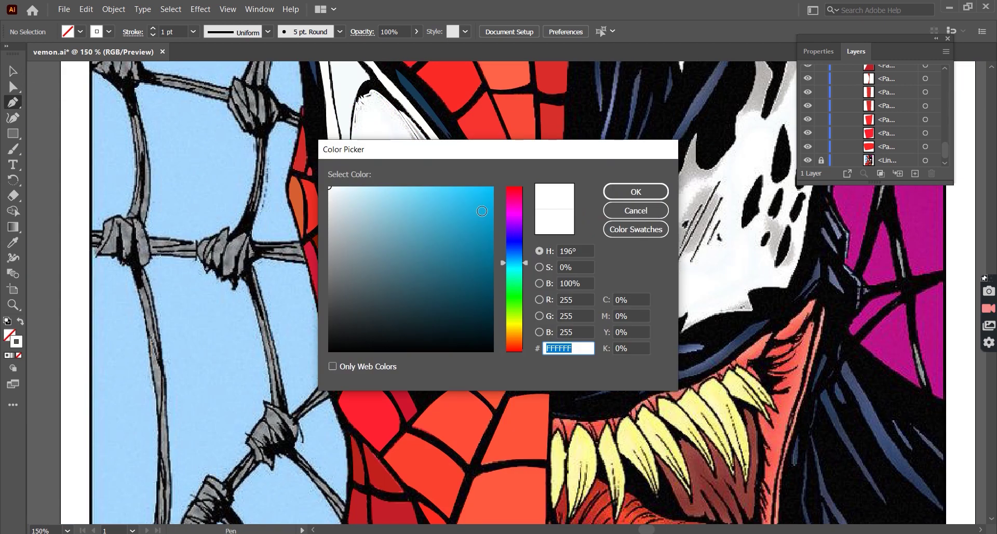
pyautogui.click(481, 228)
pyautogui.click(636, 192)
pyautogui.click(346, 143)
pyautogui.click(424, 210)
# Set the streak's stroke weight to 1 pt, toggling the line art to compare
pyautogui.press('v')
pyautogui.click(132, 32)
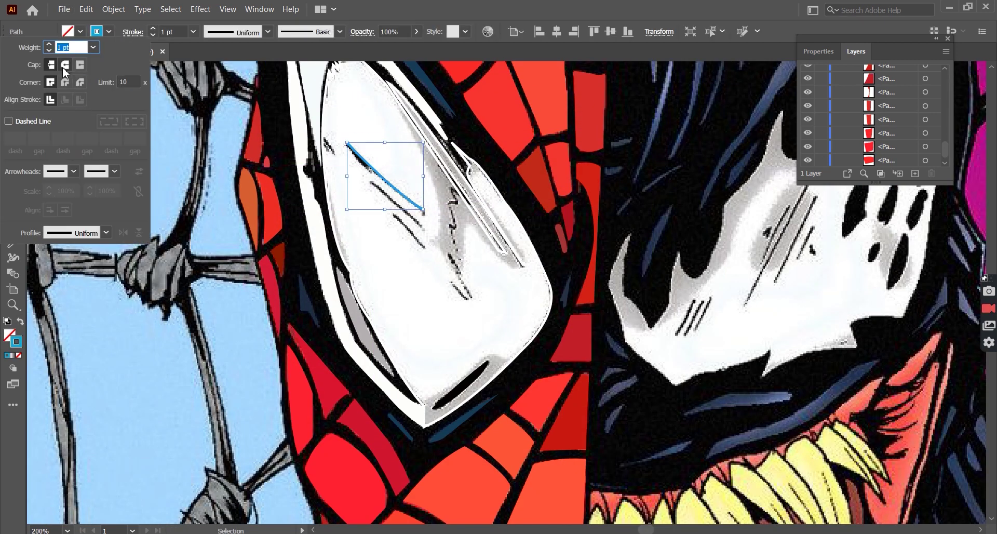
pyautogui.hotkey('ctrl', '-')
pyautogui.click(807, 133)
pyautogui.hotkey('ctrl', '+')
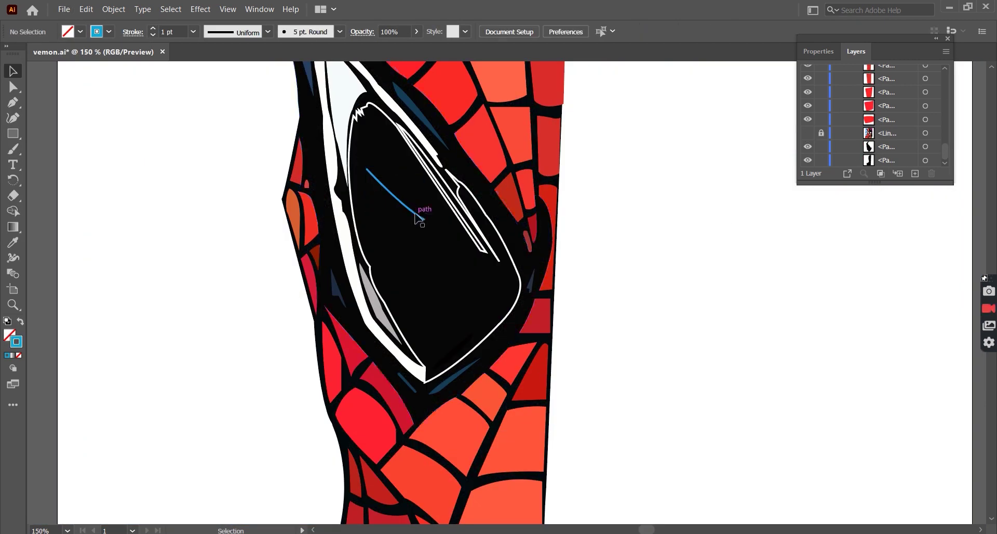
pyautogui.hotkey('ctrl', '+')
pyautogui.hotkey('shift', '`')
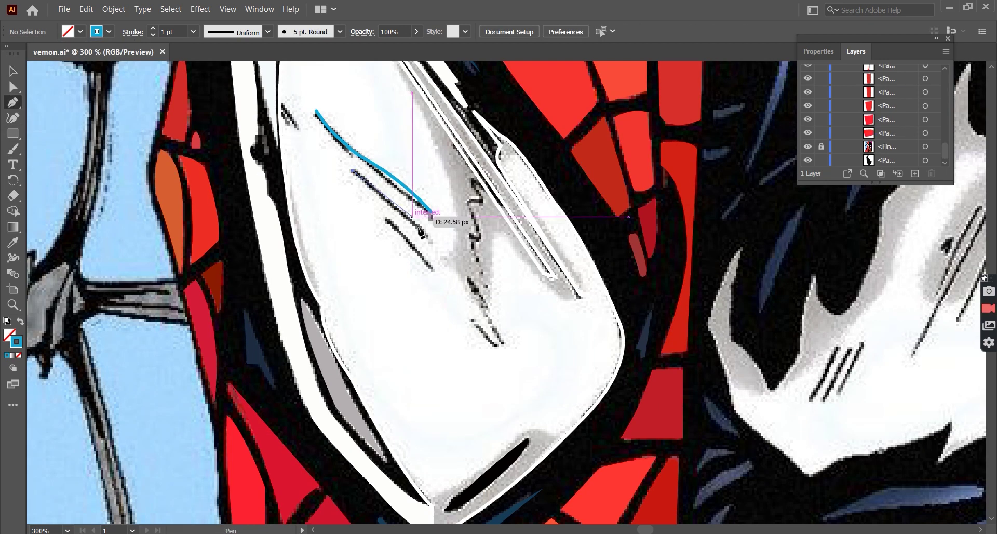
pyautogui.click(352, 170)
# Undo a second streak attempt, then reselect and extend the streak from its endpoint
pyautogui.click(430, 241)
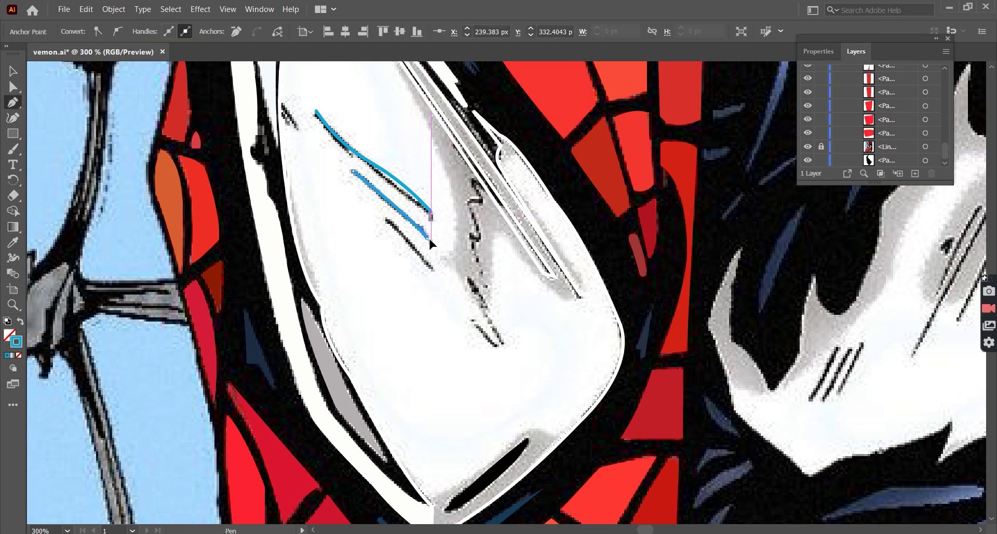
pyautogui.hotkey('ctrl', 'z')
pyautogui.press('v')
pyautogui.moveTo(367, 211); pyautogui.dragTo(442, 267)
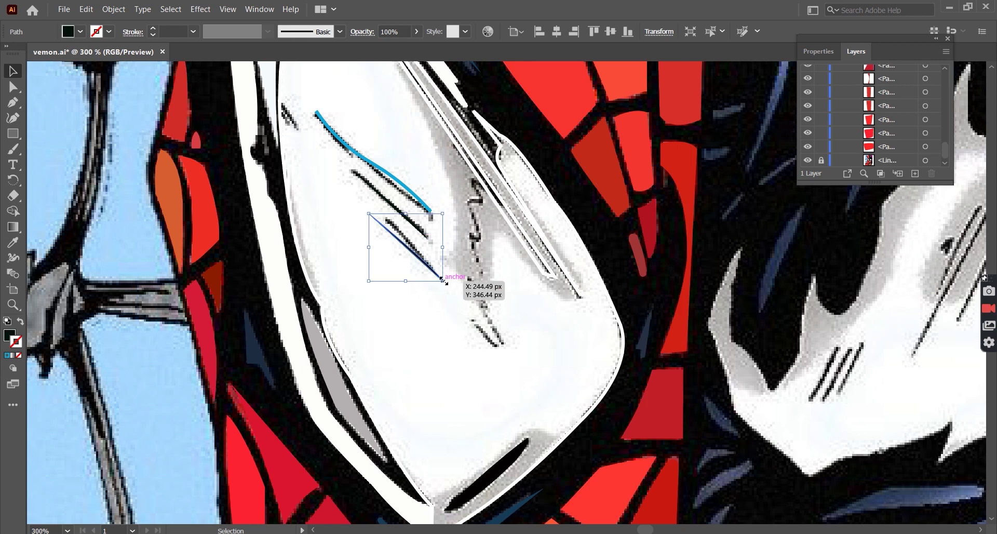
pyautogui.click(441, 267)
pyautogui.moveTo(319, 101); pyautogui.dragTo(435, 213)
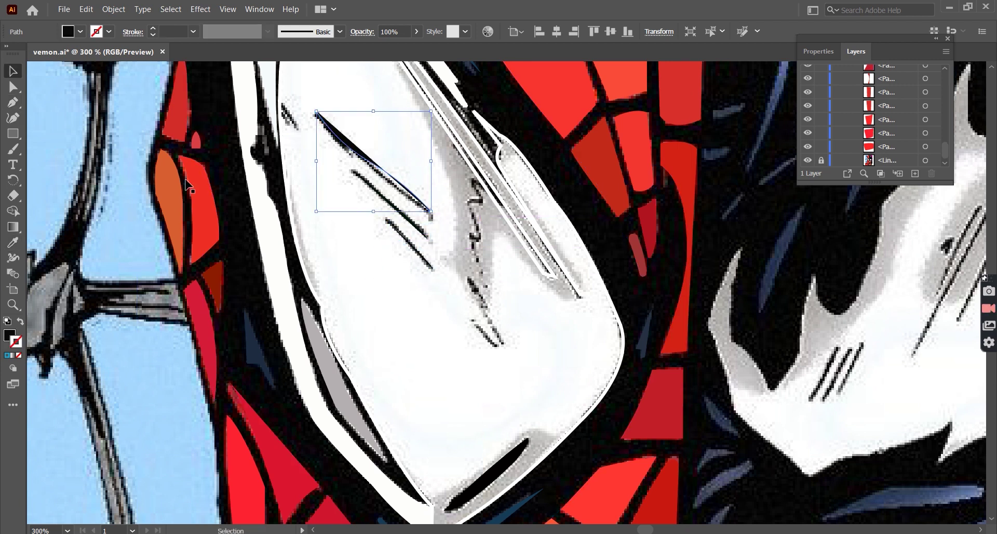
pyautogui.press('p')
pyautogui.click(430, 211)
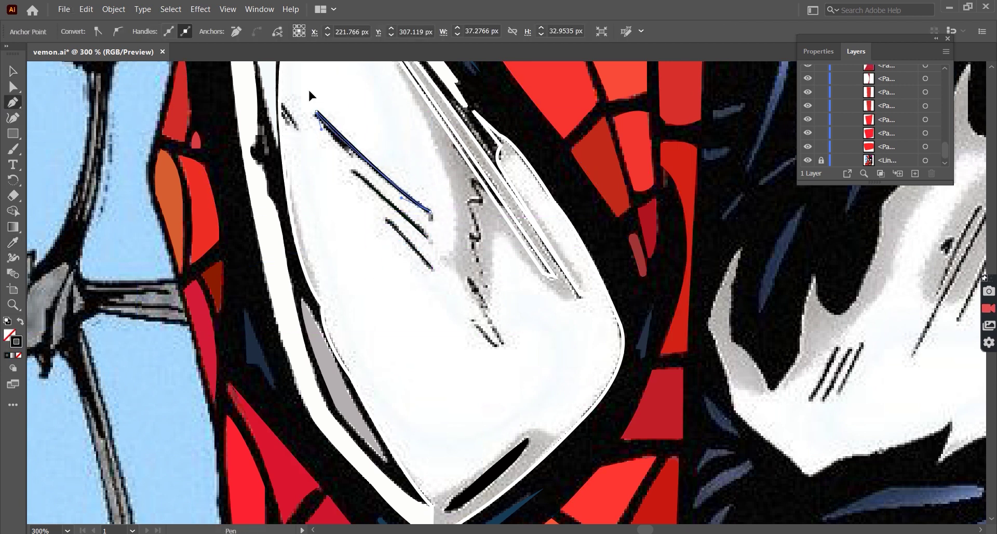
pyautogui.press('v')
pyautogui.click(453, 343)
pyautogui.hscroll(3, 453, 342)
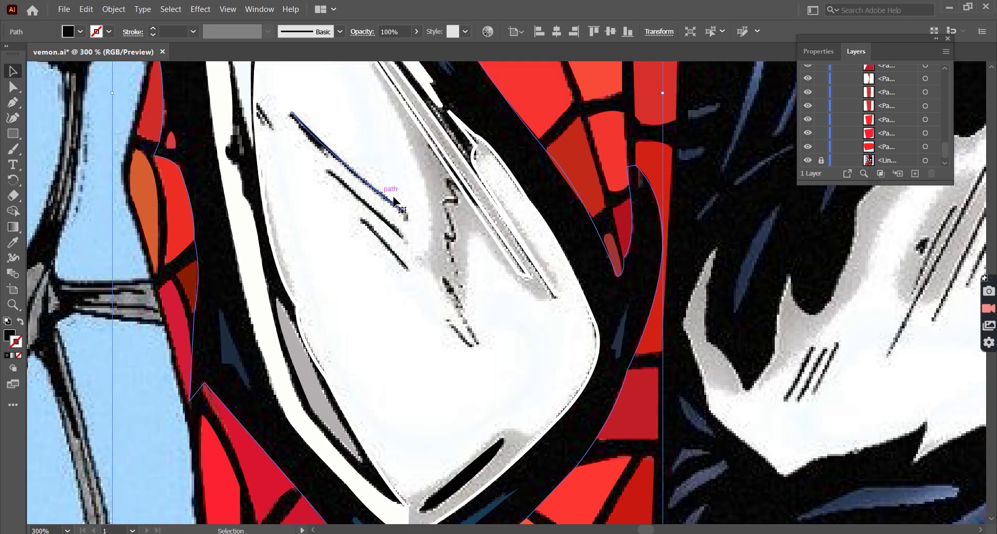
# Start pen-tracing the zigzag mark with four anchors around its bend
pyautogui.click(13, 103)
pyautogui.hotkey('ctrl', '+')
pyautogui.hotkey('ctrl', '+')
pyautogui.hotkey('ctrl', '+')
pyautogui.click(396, 186)
pyautogui.click(419, 190)
pyautogui.click(382, 238)
pyautogui.click(426, 239)
# Curve and close the zigzag crease shape inside the eye lens
pyautogui.moveTo(411, 326); pyautogui.dragTo(400, 346)
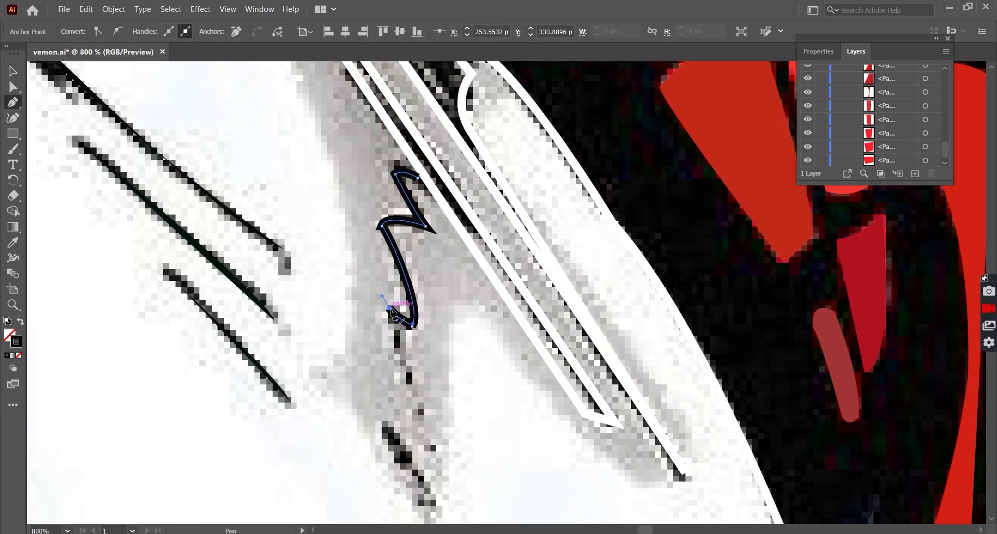
pyautogui.scroll(-4, 389, 337)
pyautogui.scroll(3, 370, 333)
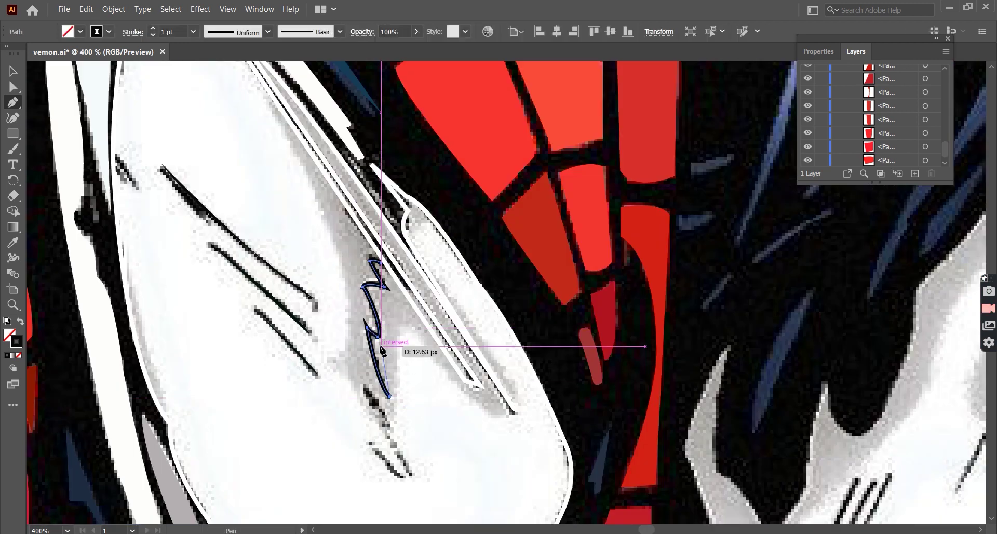
pyautogui.scroll(2, 396, 338)
pyautogui.moveTo(394, 307); pyautogui.dragTo(404, 273)
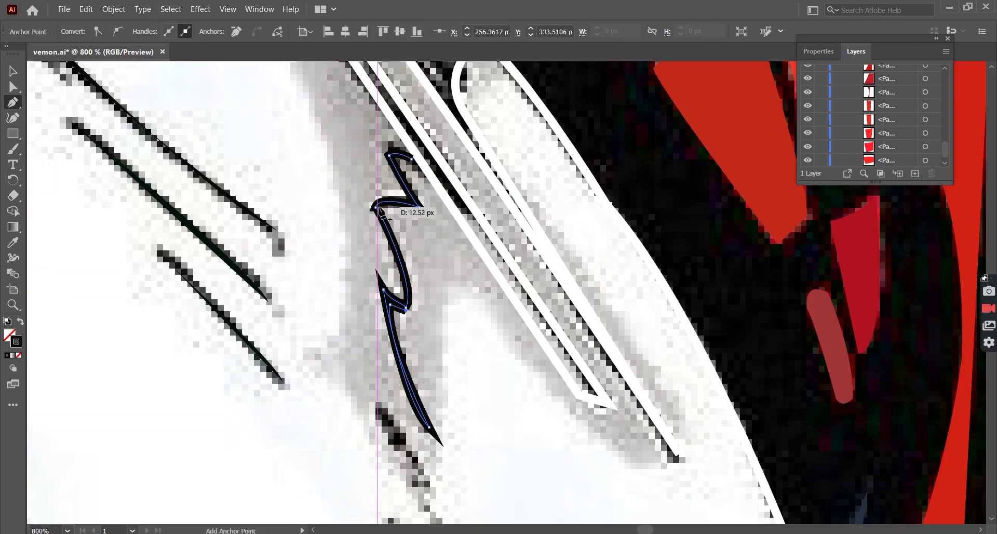
pyautogui.moveTo(408, 314); pyautogui.dragTo(375, 204)
pyautogui.moveTo(345, 120); pyautogui.dragTo(363, 151)
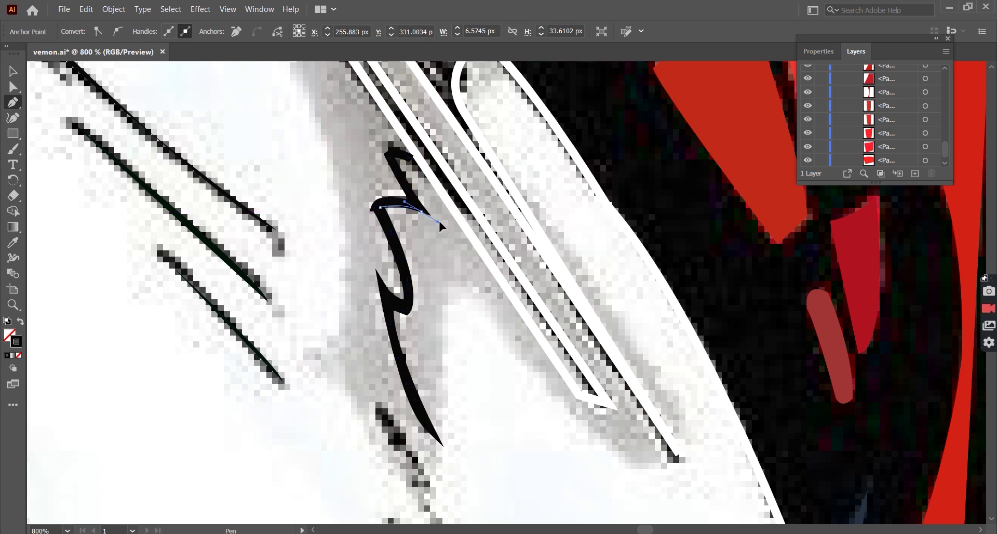
# Begin the grey shadow path along the lens's inner edge with its top anchors
pyautogui.press('v')
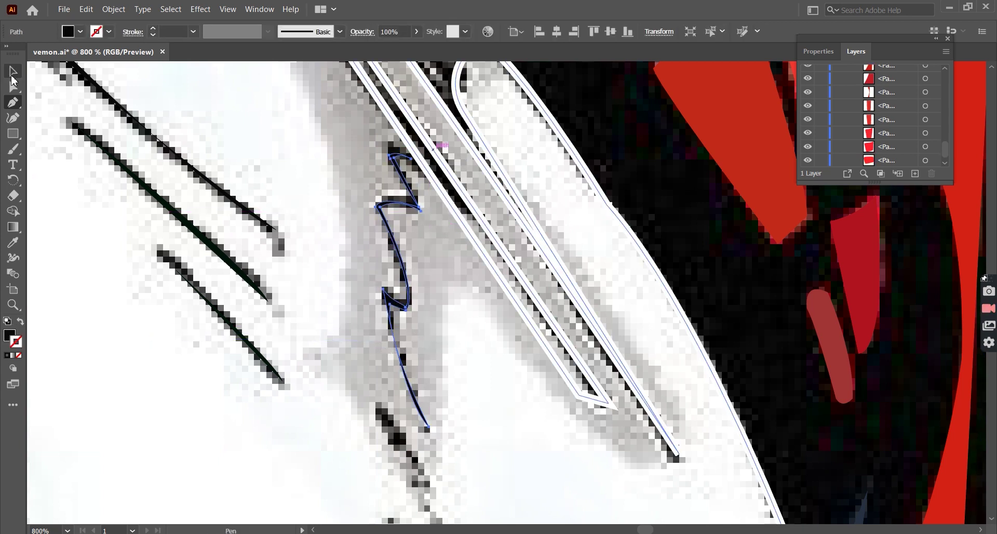
pyautogui.hotkey('ctrl', '-')
pyautogui.hotkey('ctrl', '-')
pyautogui.hotkey('ctrl', '-')
pyautogui.press('p')
pyautogui.hotkey('ctrl', '+')
pyautogui.hotkey('ctrl', '+')
pyautogui.hotkey('ctrl', '+')
pyautogui.click(214, 104)
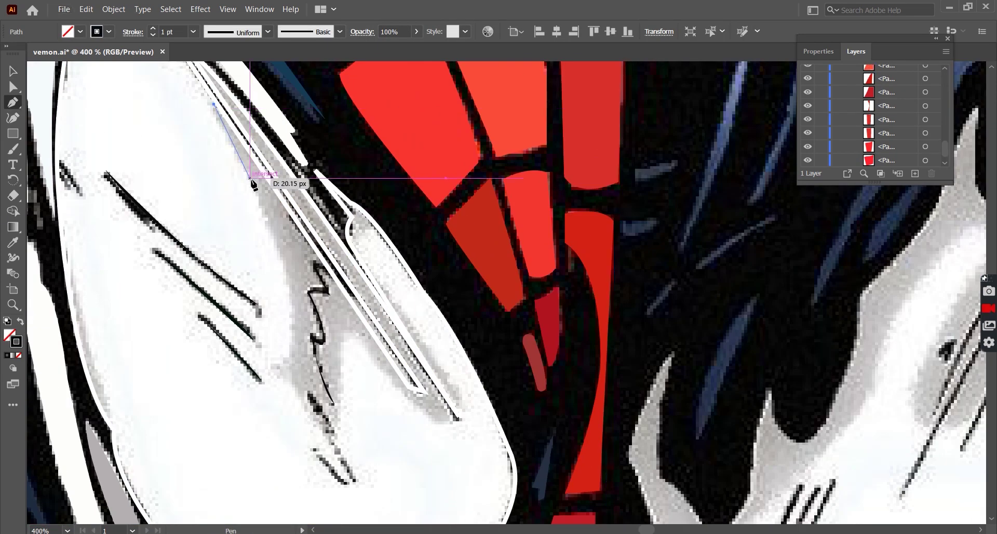
pyautogui.click(254, 185)
pyautogui.scroll(-1, 283, 262)
pyautogui.click(307, 317)
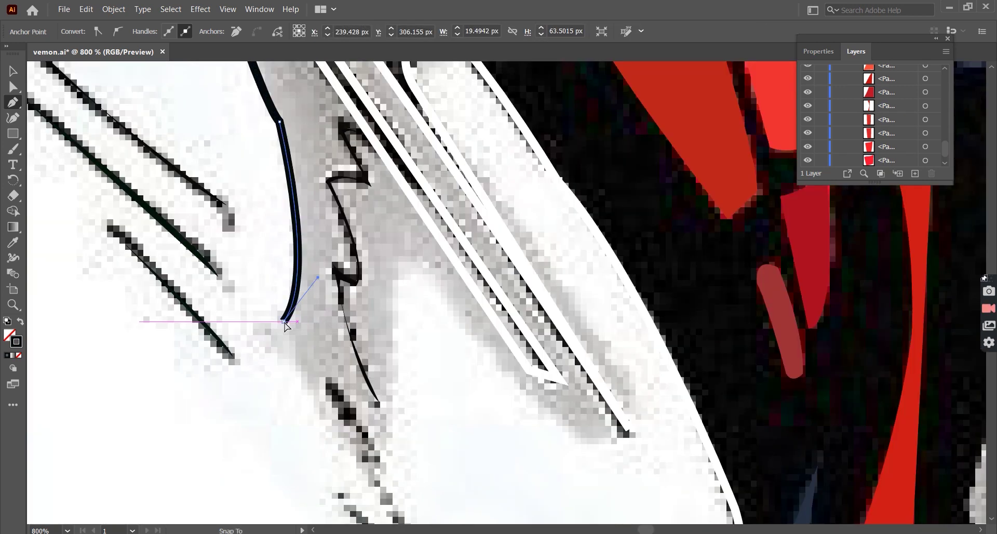
# Add the corner, notch and tip anchors and close the shadow shape
pyautogui.hotkey('ctrl', '-')
pyautogui.click(331, 389)
pyautogui.click(338, 310)
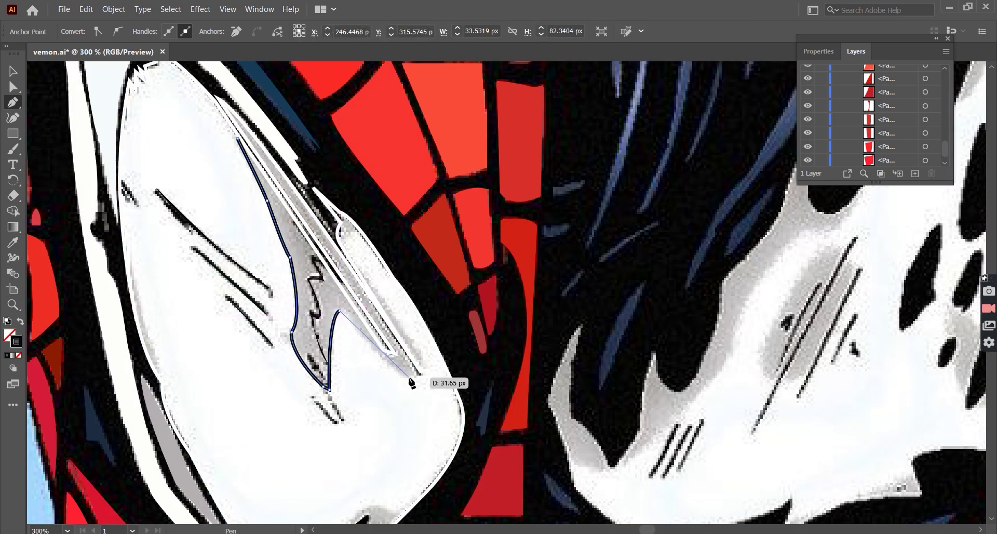
pyautogui.click(419, 374)
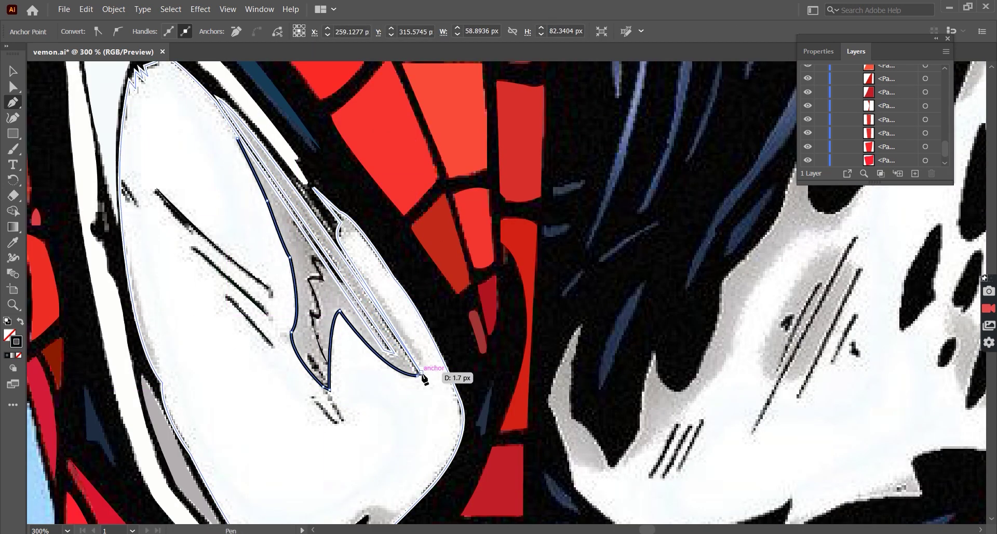
pyautogui.moveTo(273, 178); pyautogui.dragTo(216, 106)
pyautogui.click(386, 350)
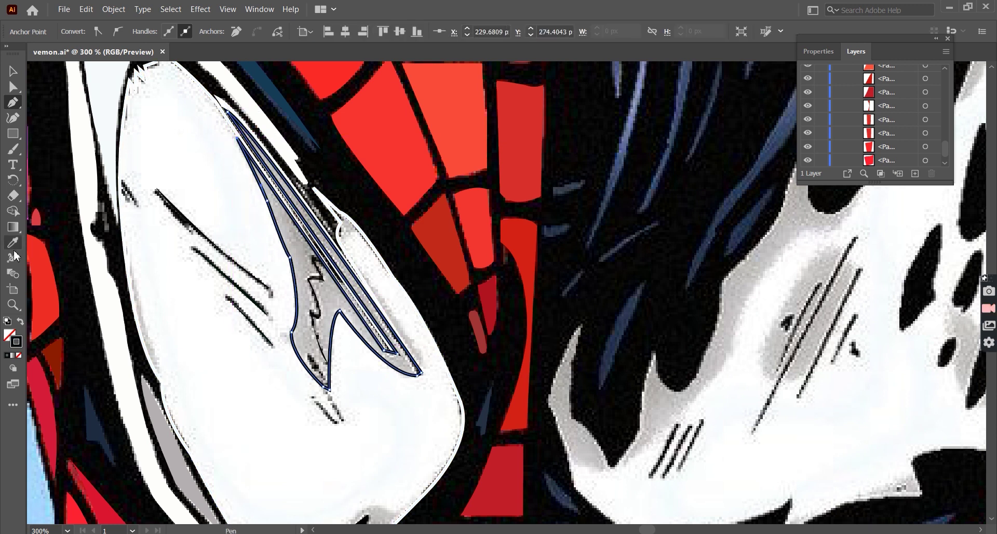
# Send the shadow shape to the back behind the other eye details
pyautogui.press('v')
pyautogui.hotkey('ctrl', 'shift', '[')
pyautogui.hotkey('ctrl', '-')
pyautogui.hotkey('ctrl', '-')
pyautogui.rightClick(307, 172)
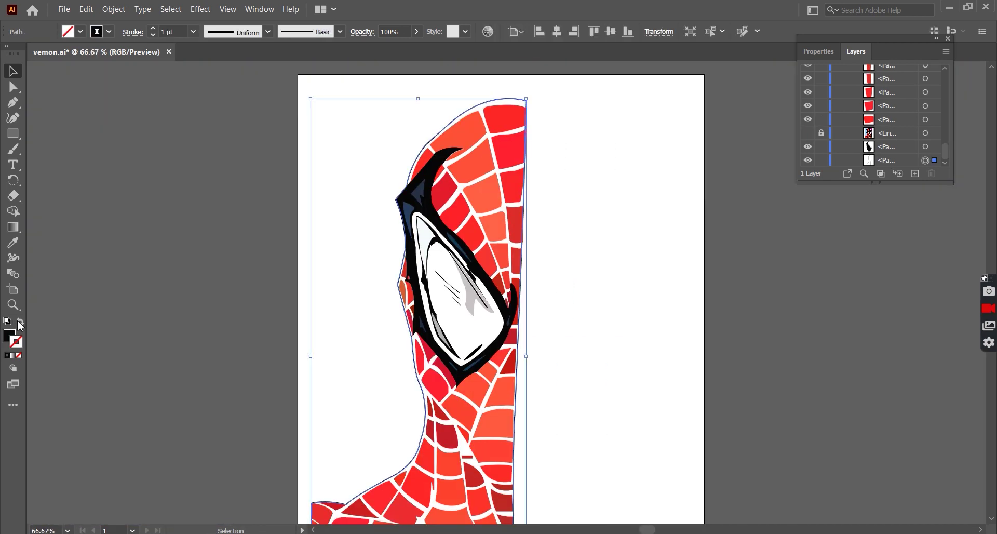
# Swap the fill and stroke colours and show the line-art reference layer again
pyautogui.click(19, 323)
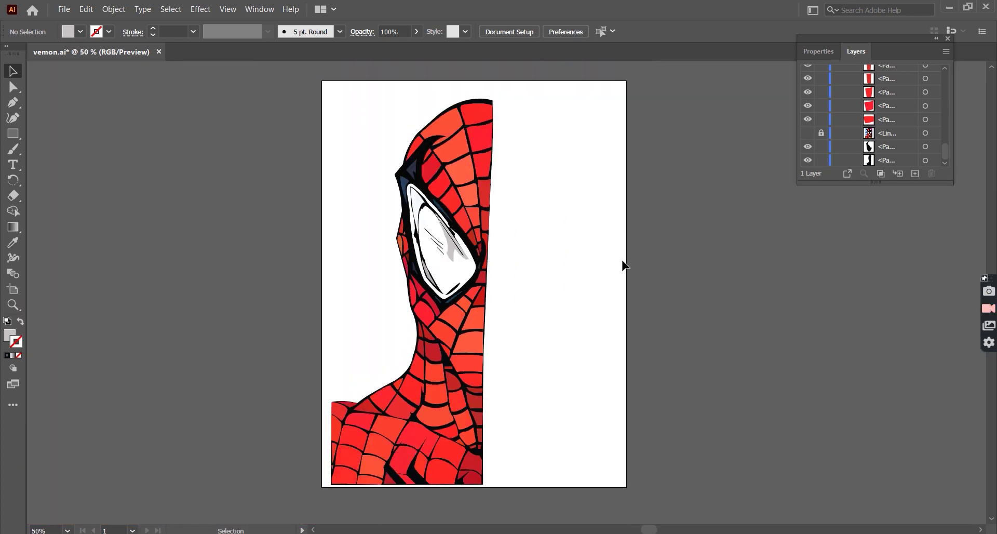
pyautogui.click(809, 134)
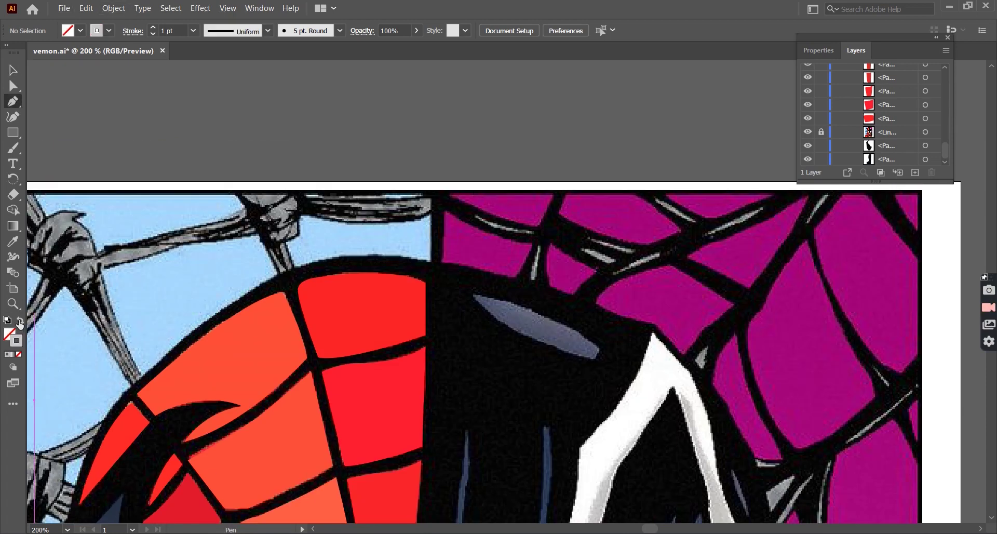
pyautogui.scroll(3, 436, 265)
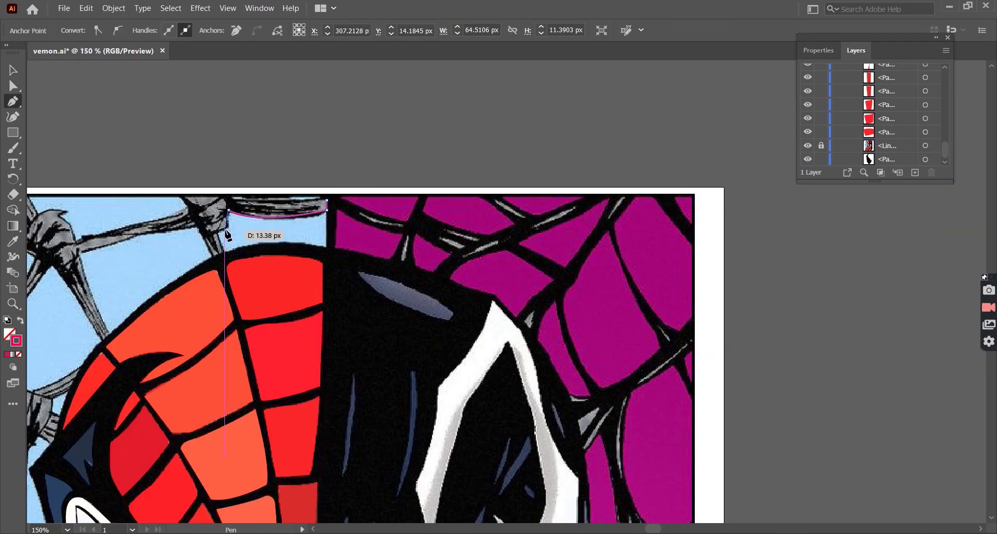
pyautogui.scroll(6, 227, 195)
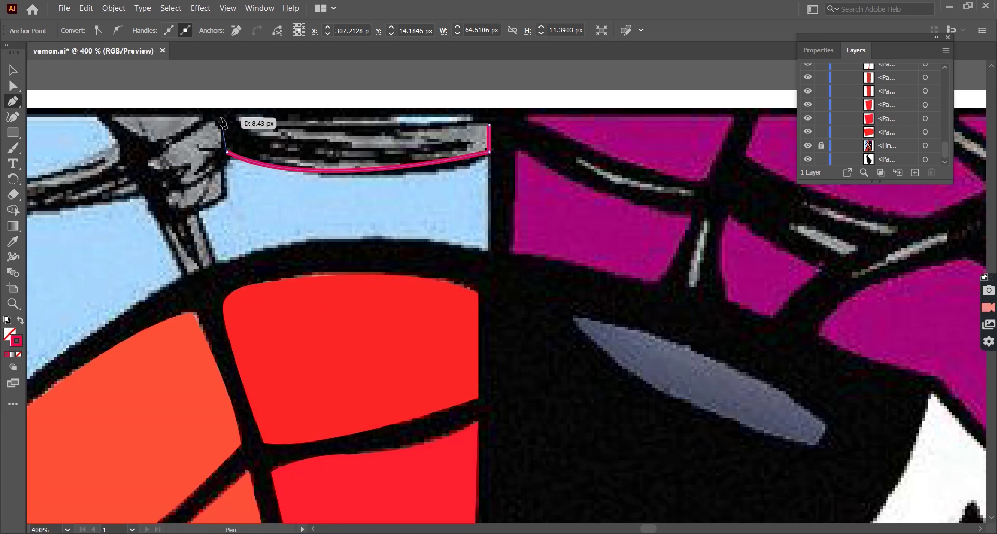
# Trace the top web strand with a zigzag around the knot, up to the top edge, closing it
pyautogui.click(223, 198)
pyautogui.moveTo(168, 198); pyautogui.dragTo(151, 179)
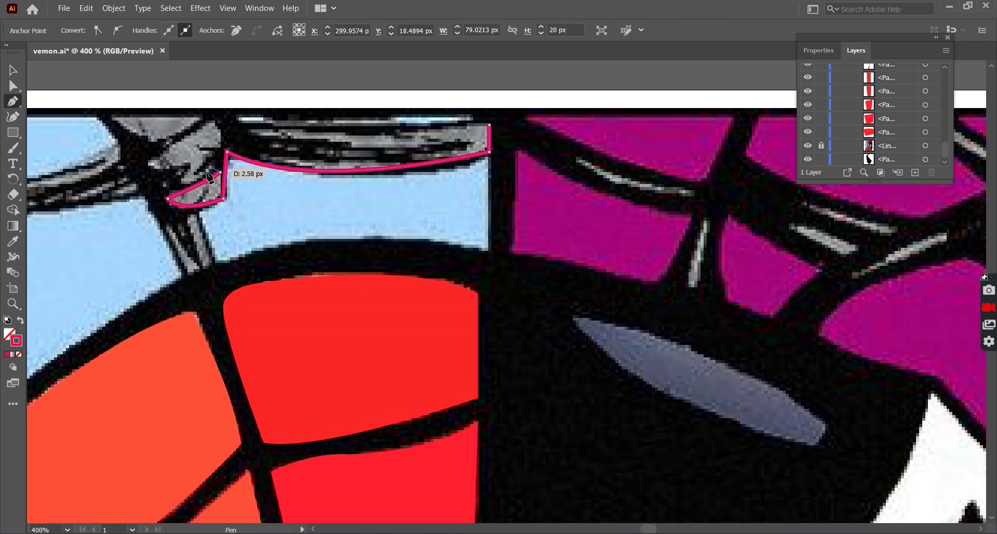
pyautogui.click(183, 170)
pyautogui.click(148, 165)
pyautogui.click(217, 125)
pyautogui.hotkey('ctrl', '-')
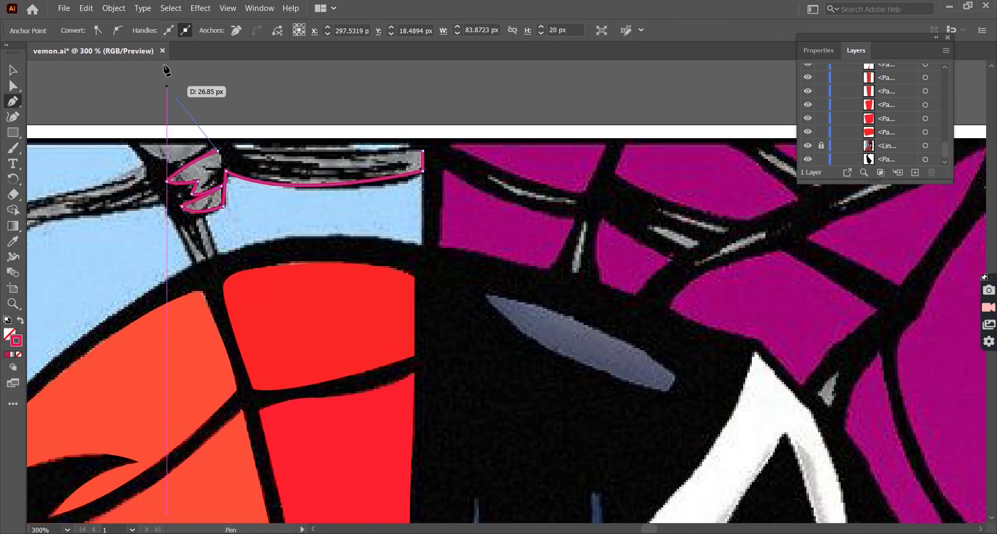
pyautogui.click(219, 149)
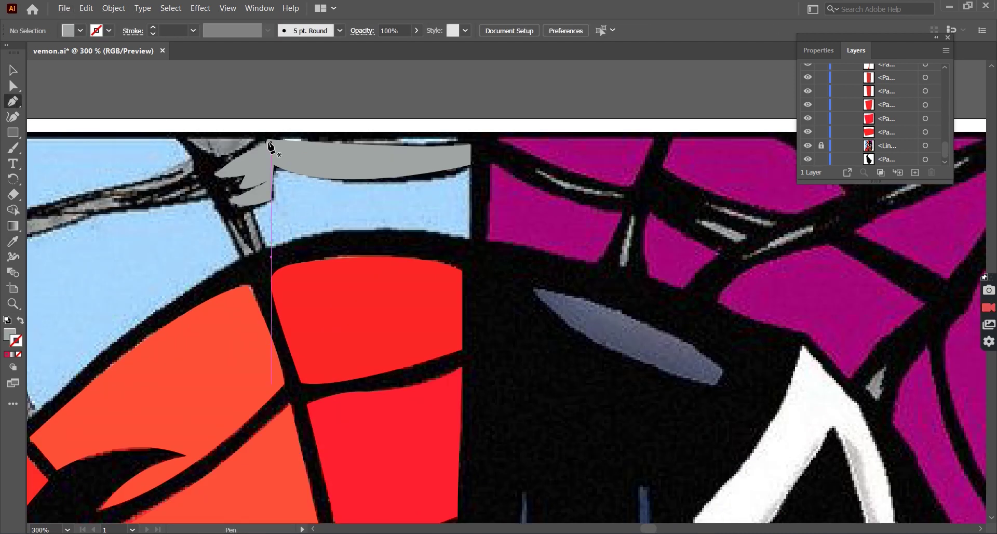
# Deselect the traced strand and set the stroke colour to magenta
pyautogui.moveTo(240, 144); pyautogui.dragTo(240, 152)
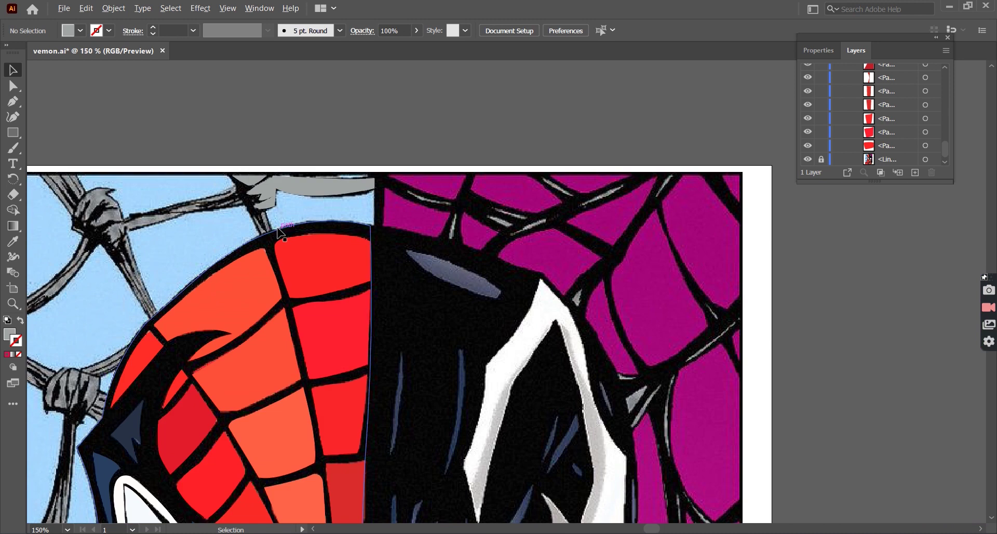
pyautogui.hotkey('ctrl', 'shift', 'a')
pyautogui.hotkey('shift', 'x')
pyautogui.doubleClick(16, 340)
pyautogui.press('Return')
pyautogui.hotkey('ctrl', '+')
# Outline the thin grey strand below the knot as a closed shape, then deselect it
pyautogui.click(240, 244)
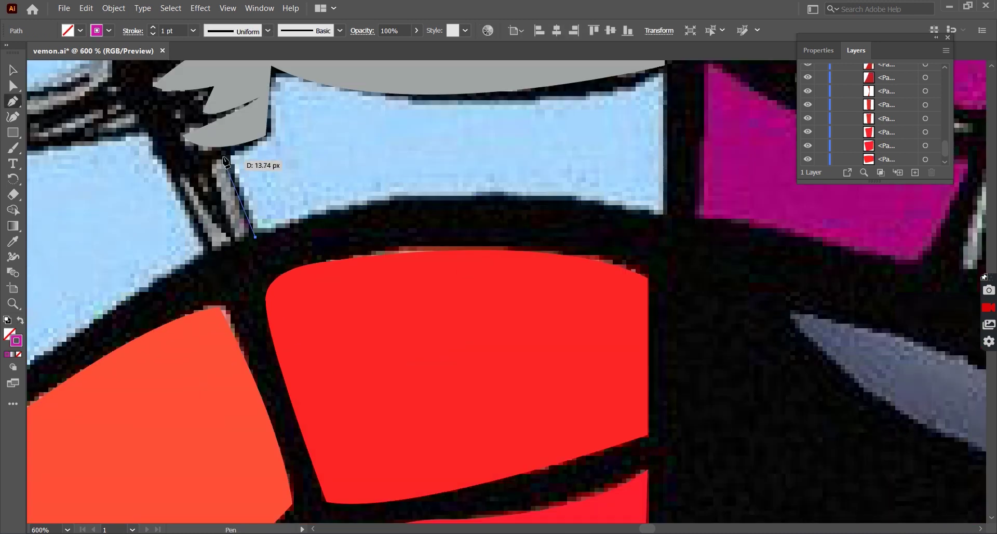
pyautogui.moveTo(216, 158); pyautogui.dragTo(224, 154)
pyautogui.click(257, 239)
pyautogui.hotkey('ctrl', 'shift', 'a')
pyautogui.hotkey('shift', 'x')
pyautogui.press('p')
# Trace a small shape beside the grey strip, fill it grey, and reposition it
pyautogui.click(238, 243)
pyautogui.moveTo(183, 175); pyautogui.dragTo(178, 196)
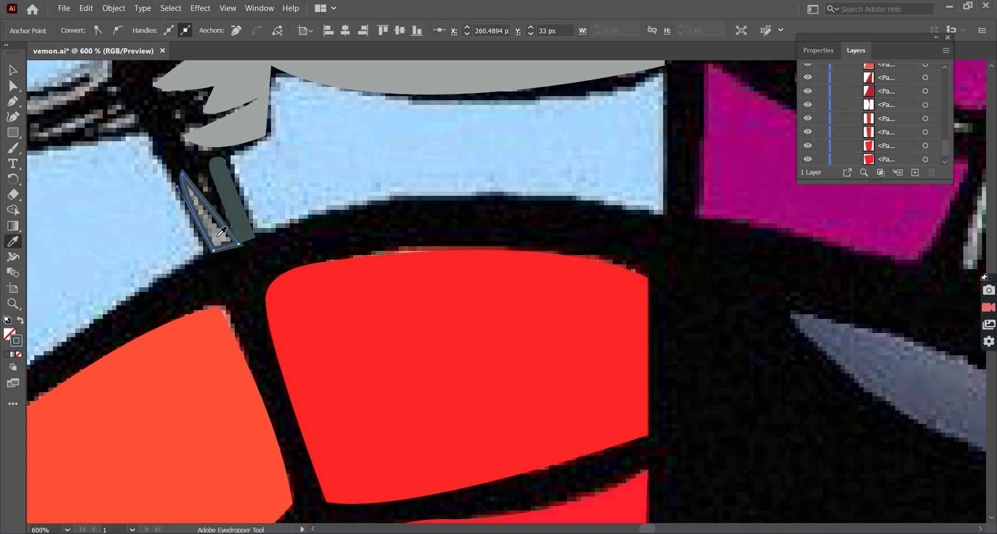
pyautogui.click(229, 227)
pyautogui.scroll(-3, 229, 227)
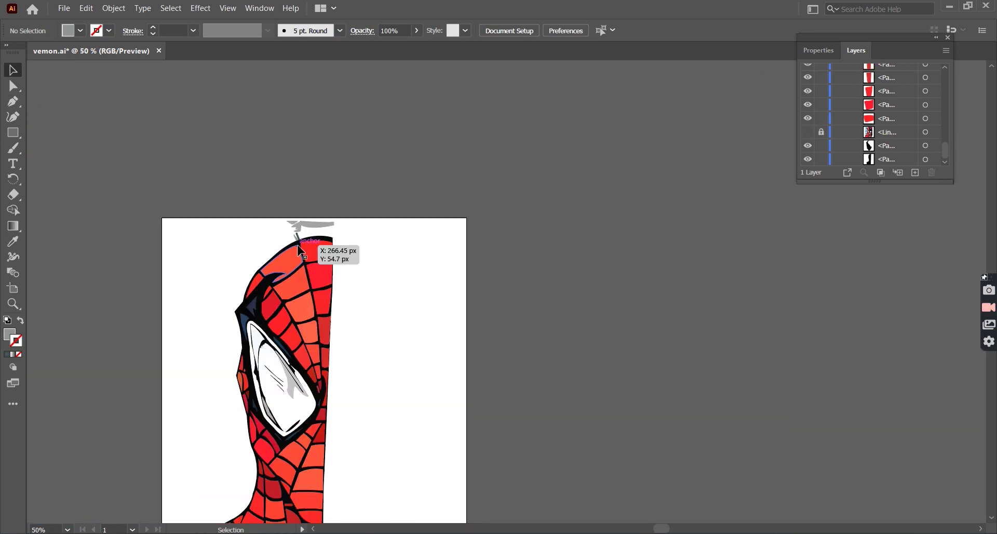
pyautogui.scroll(3, 311, 260)
pyautogui.moveTo(313, 307); pyautogui.dragTo(309, 306)
pyautogui.hotkey('ctrl', 'alt', '3')
pyautogui.hotkey('ctrl', '-')
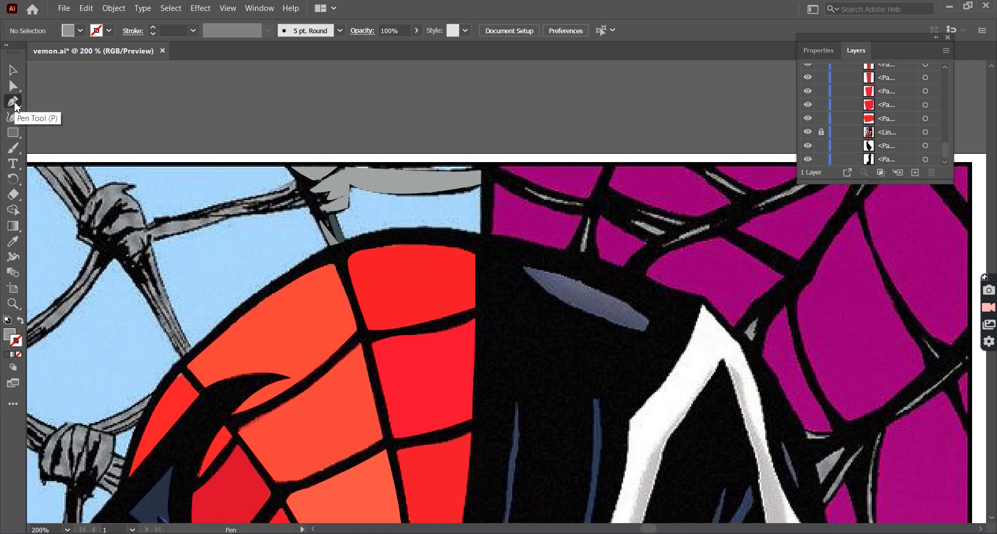
# Trace the next strand to the junction above Spider-Man's head and fill it grey
pyautogui.scroll(-1, 300, 218)
pyautogui.click(288, 179)
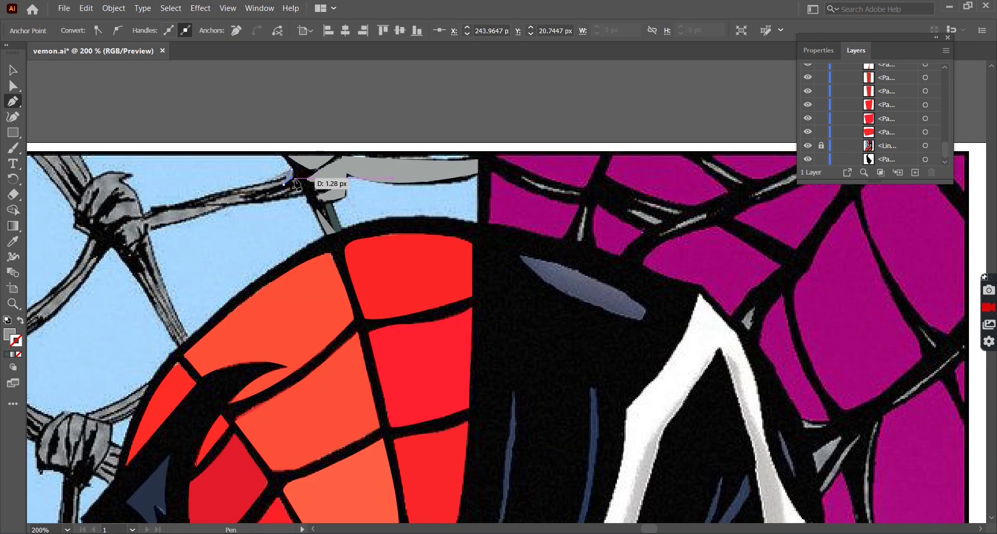
pyautogui.click(145, 228)
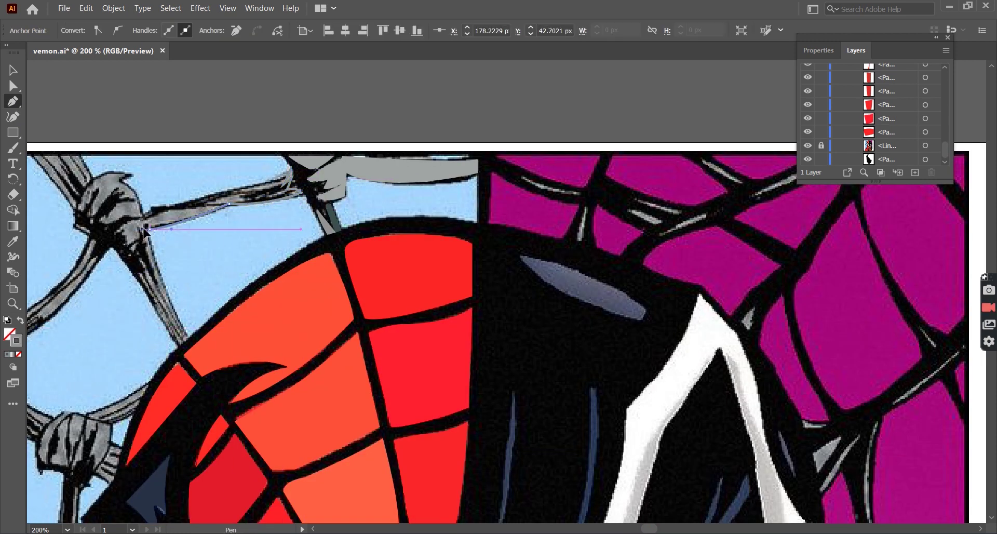
pyautogui.scroll(2, 201, 204)
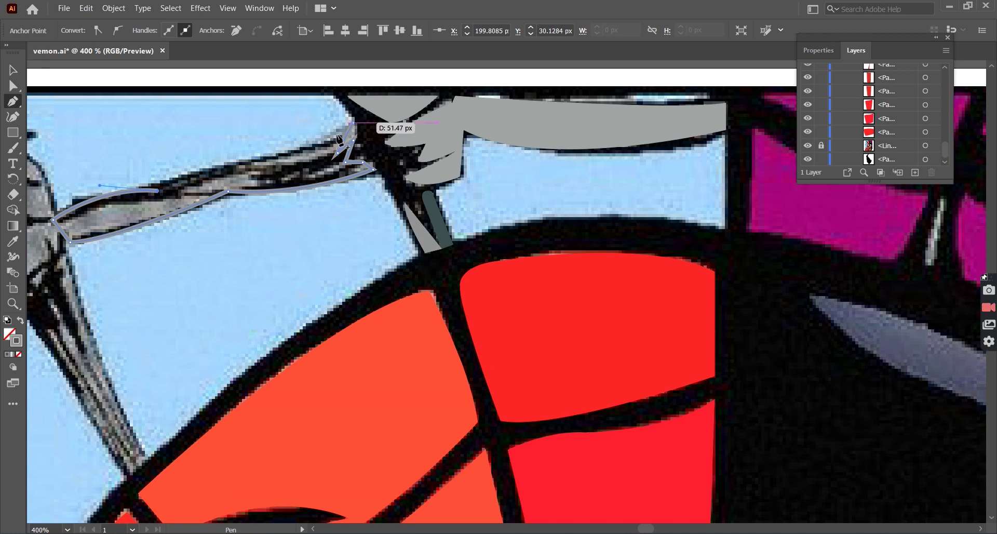
pyautogui.hotkey('shift', 'x')
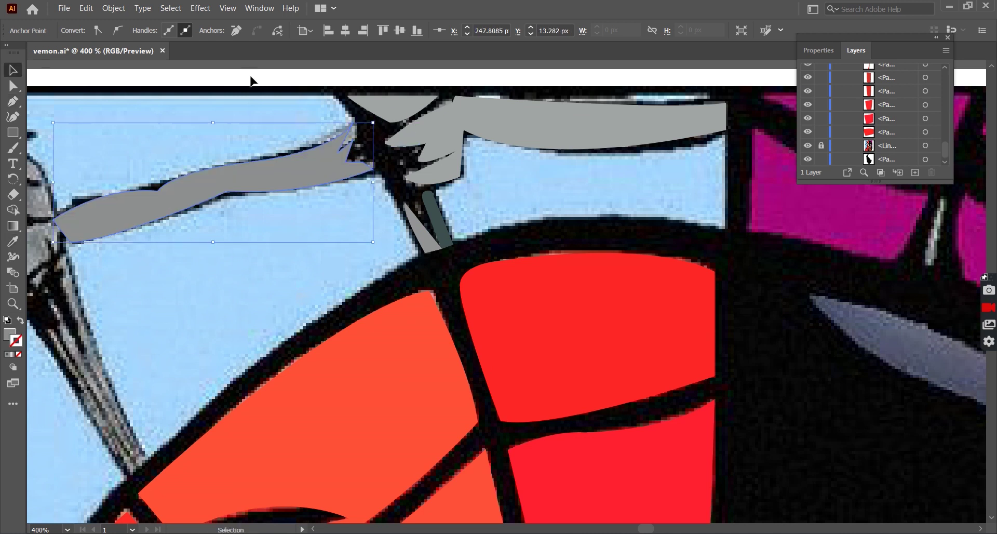
pyautogui.hotkey('ctrl', '0')
pyautogui.scroll(3, 396, 205)
pyautogui.doubleClick(16, 340)
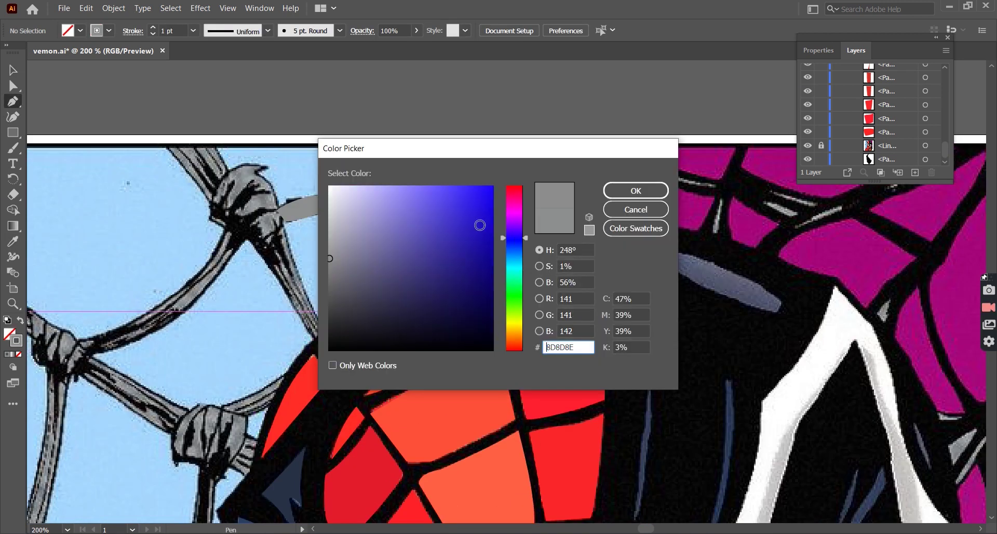
# With a blue stroke, outline the upper knot and curve the path down its strand
pyautogui.press('Return')
pyautogui.scroll(1, 207, 156)
pyautogui.click(182, 125)
pyautogui.click(200, 157)
pyautogui.moveTo(259, 153); pyautogui.dragTo(290, 171)
pyautogui.moveTo(273, 208); pyautogui.dragTo(269, 252)
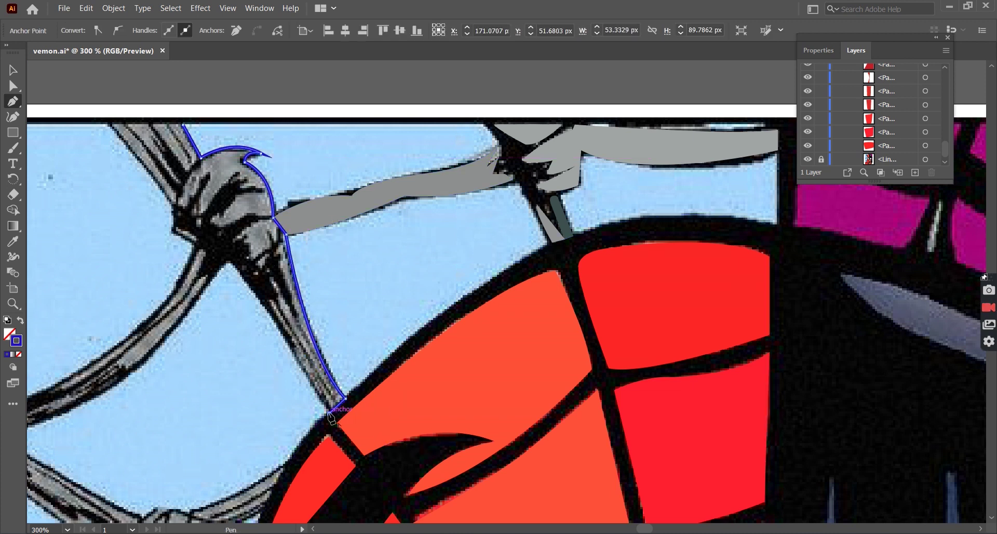
pyautogui.click(229, 261)
# Fill the traced upper knot shape with grey and deselect it
pyautogui.scroll(-3, 229, 262)
pyautogui.scroll(3, 235, 281)
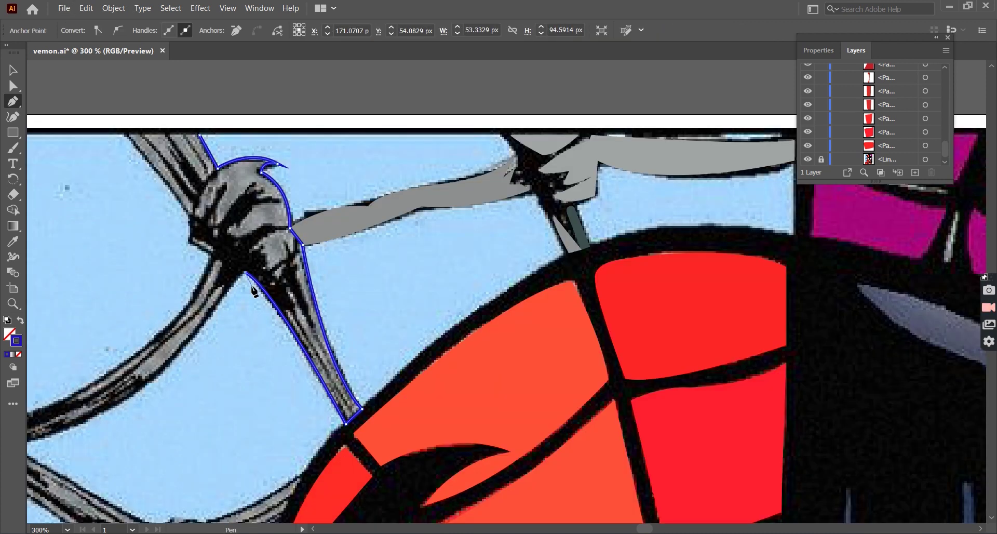
pyautogui.scroll(-2, 254, 290)
pyautogui.scroll(2, 112, 370)
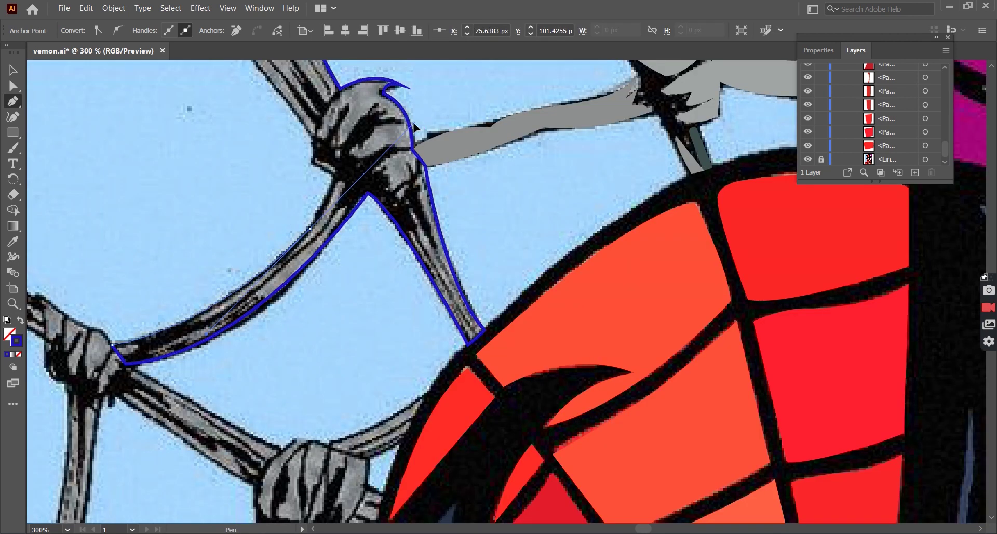
pyautogui.scroll(-1, 312, 166)
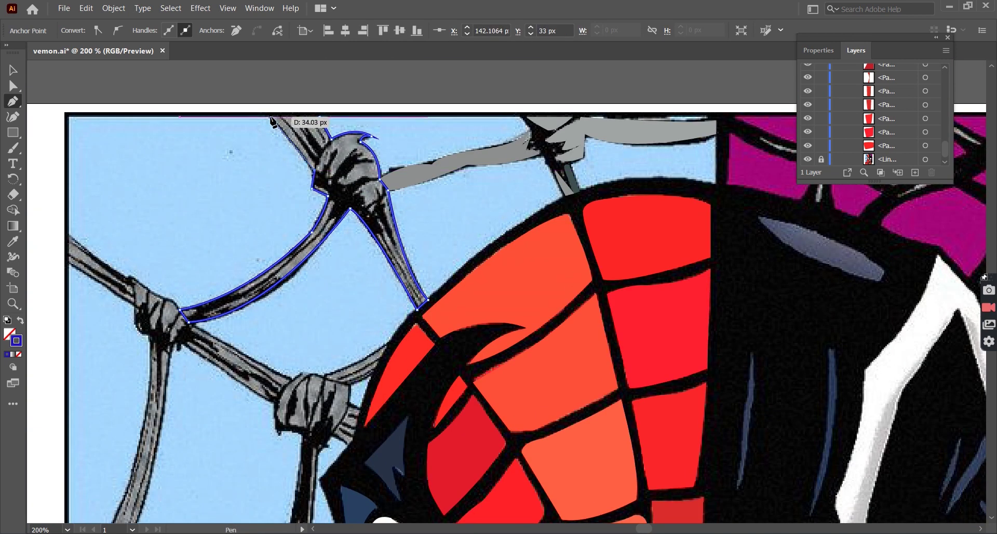
pyautogui.click(13, 242)
pyautogui.click(392, 224)
pyautogui.scroll(-3, 713, 173)
pyautogui.scroll(2, 714, 173)
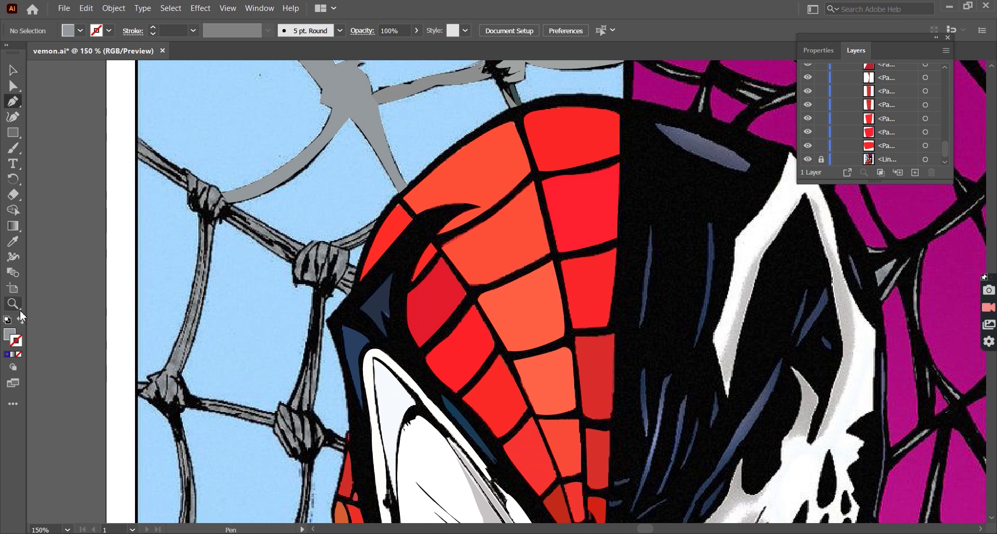
# Outline the next knot and strand, then fill it with the sampled knot grey
pyautogui.click(21, 316)
pyautogui.scroll(1, 373, 228)
pyautogui.click(302, 254)
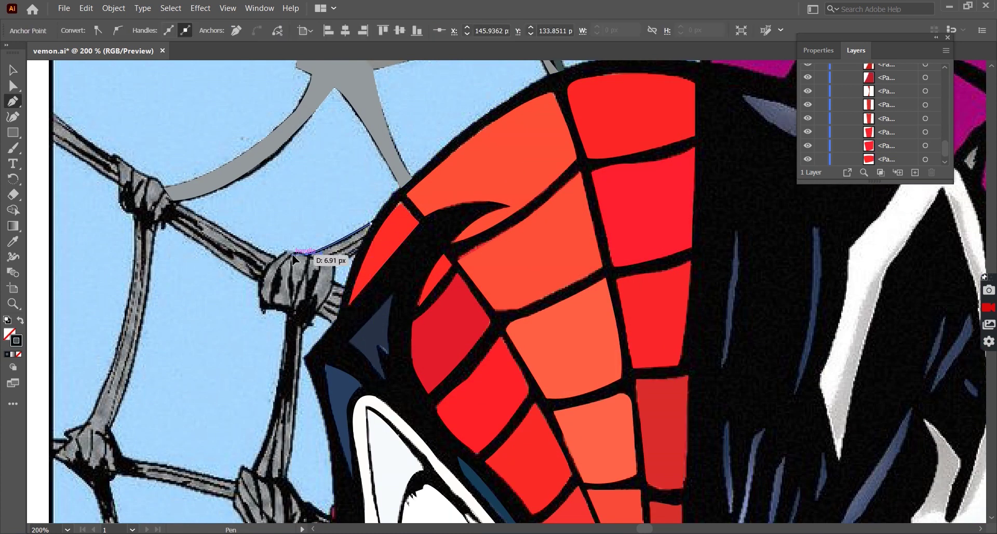
pyautogui.scroll(-1, 301, 260)
pyautogui.scroll(2, 367, 272)
pyautogui.click(322, 255)
pyautogui.click(358, 234)
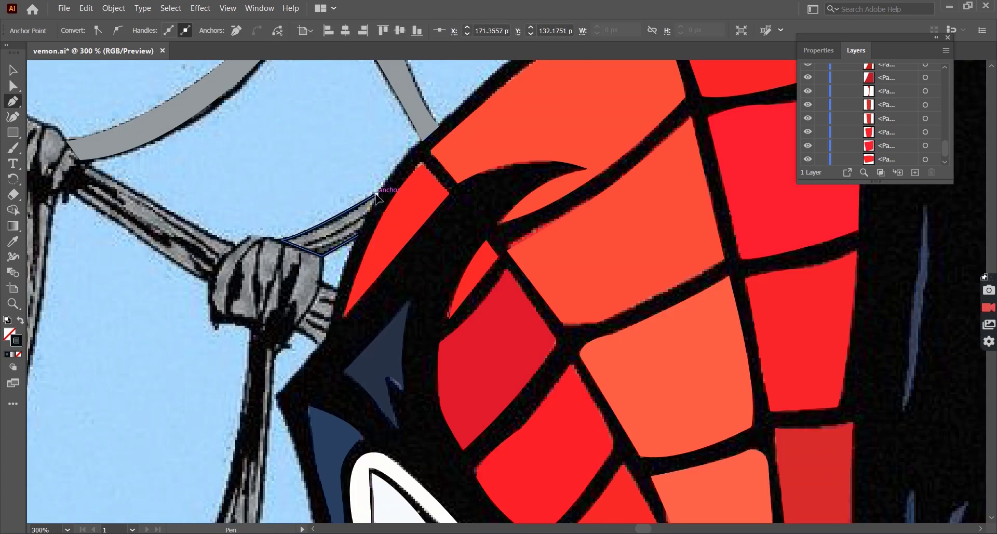
pyautogui.click(276, 250)
pyautogui.press('v')
pyautogui.hotkey('ctrl', 'shift', 'a')
# Outline the lower knot beside Spider-Man's cheek and fill it with grey
pyautogui.click(20, 320)
pyautogui.doubleClick(16, 340)
pyautogui.scroll(1, 327, 348)
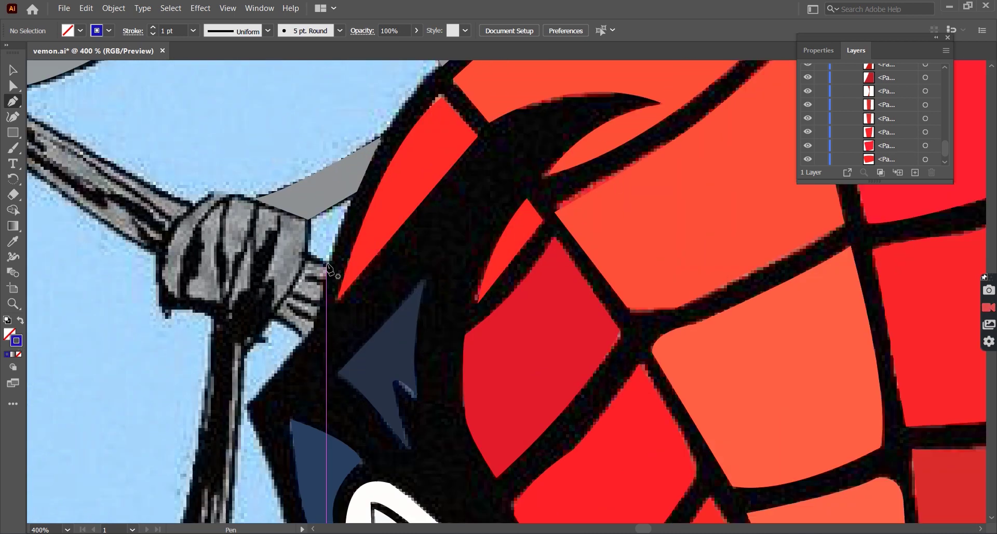
pyautogui.click(326, 263)
pyautogui.click(308, 254)
pyautogui.click(273, 315)
pyautogui.click(305, 343)
pyautogui.press('i')
pyautogui.click(244, 234)
pyautogui.press('v')
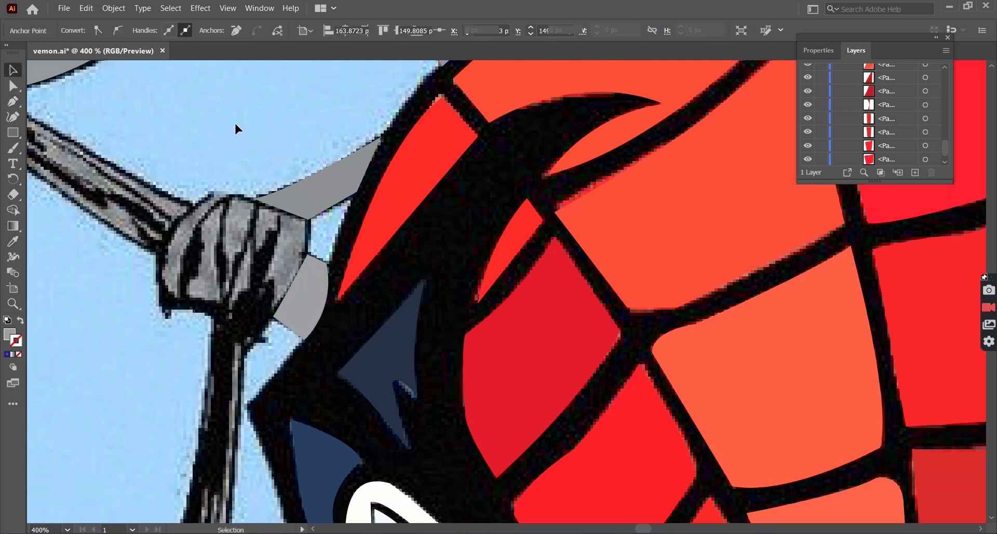
# Toggle the reference image layer off and on, and reset the stroke colour
pyautogui.click(807, 133)
pyautogui.hotkey('ctrl', '1')
pyautogui.click(807, 132)
pyautogui.scroll(3, 496, 244)
pyautogui.press('p')
pyautogui.doubleClick(17, 340)
pyautogui.press('Return')
# Trace the strand below the knot down to the lower knot and fill it grey
pyautogui.click(318, 211)
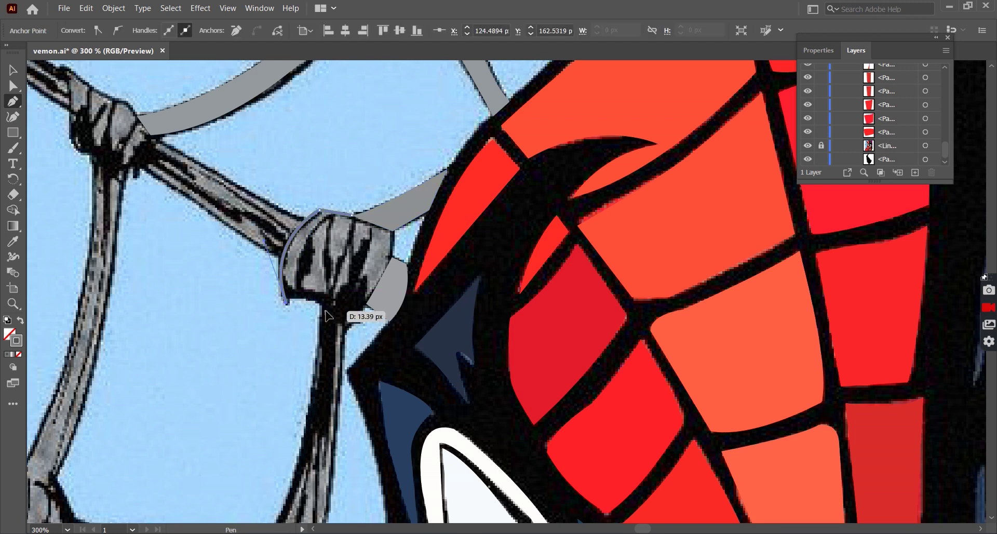
pyautogui.moveTo(330, 317); pyautogui.dragTo(332, 319)
pyautogui.scroll(-1, 332, 319)
pyautogui.scroll(-1, 332, 322)
pyautogui.click(311, 450)
pyautogui.scroll(1, 352, 428)
pyautogui.click(322, 457)
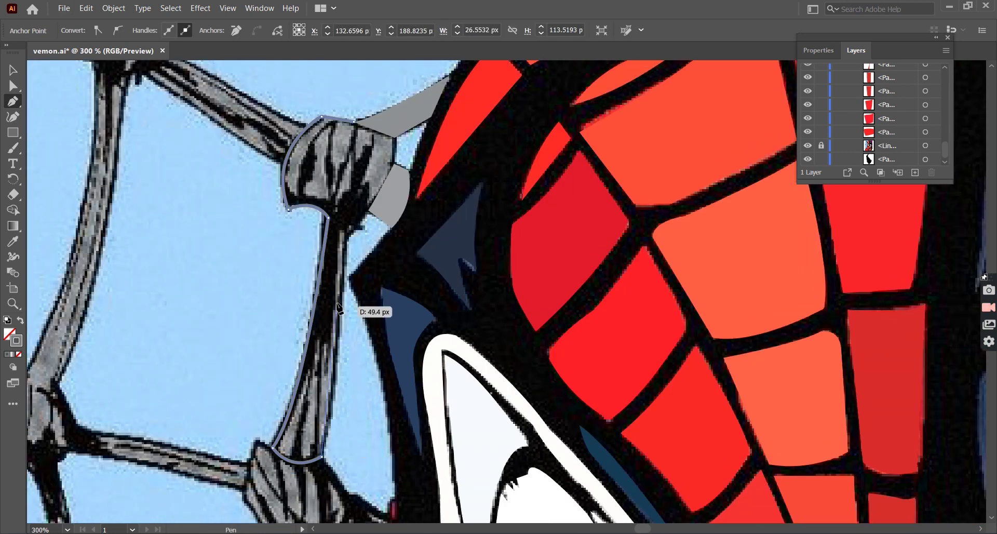
pyautogui.click(346, 237)
pyautogui.scroll(1, 386, 195)
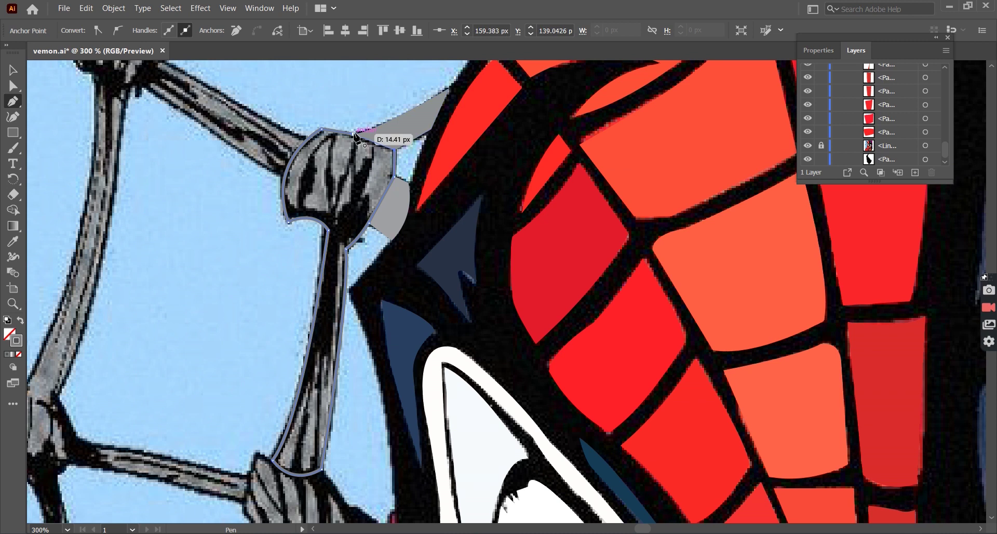
pyautogui.click(326, 184)
pyautogui.hotkey('ctrl', '0')
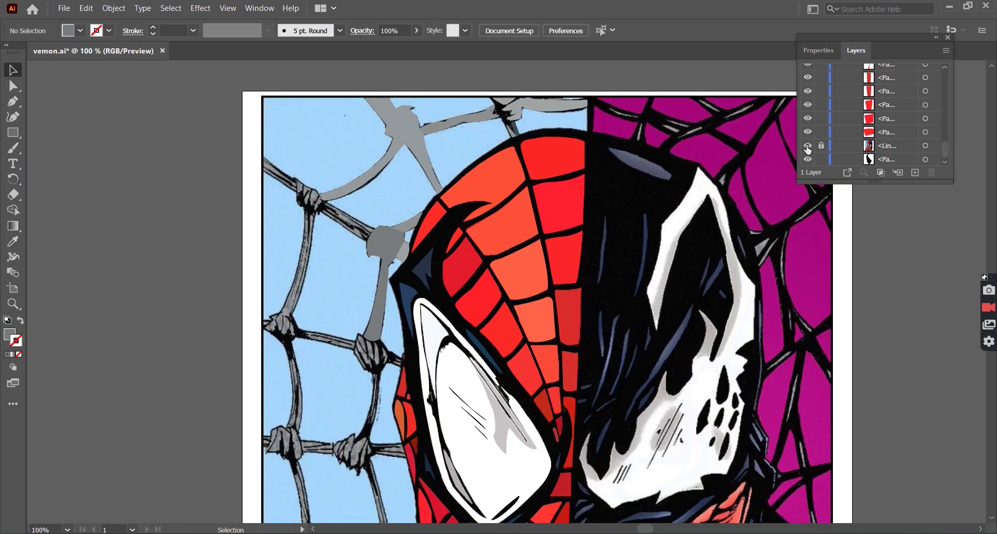
# Begin outlining the upper-left web strand from its top down around its knot
pyautogui.press('p')
pyautogui.scroll(3, 208, 140)
pyautogui.click(180, 127)
pyautogui.click(274, 194)
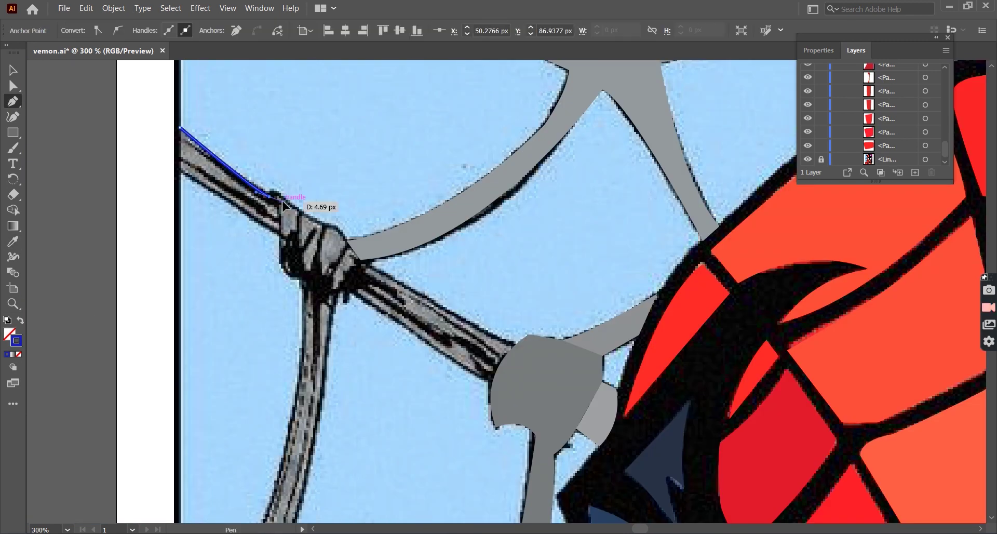
pyautogui.click(333, 226)
pyautogui.scroll(-2, 347, 244)
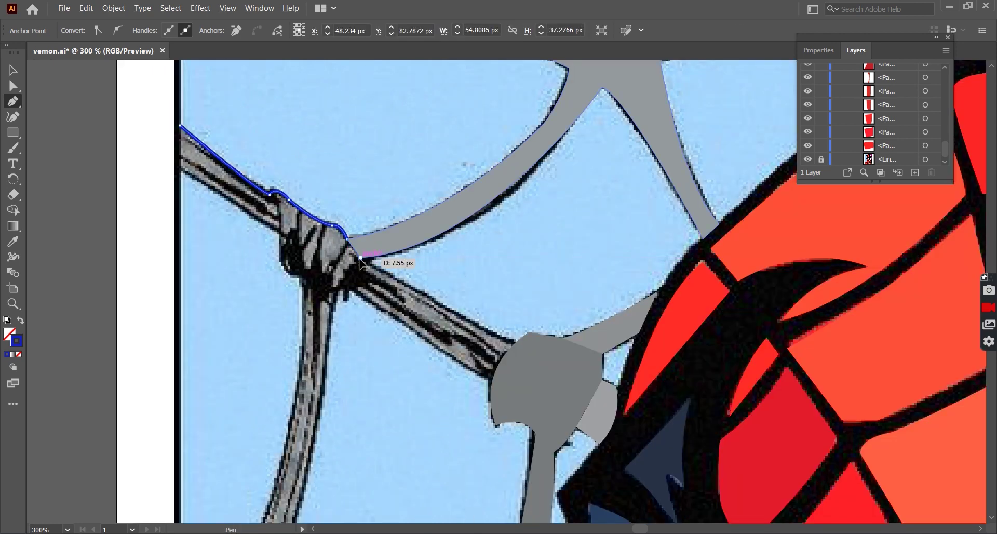
pyautogui.scroll(-1, 358, 263)
pyautogui.click(335, 324)
pyautogui.scroll(-4, 312, 389)
pyautogui.scroll(-2, 294, 395)
pyautogui.click(298, 390)
# Finish the upper-left strand outline along the artwork's left edge, close it and fill it grey
pyautogui.scroll(-2, 270, 364)
pyautogui.click(235, 318)
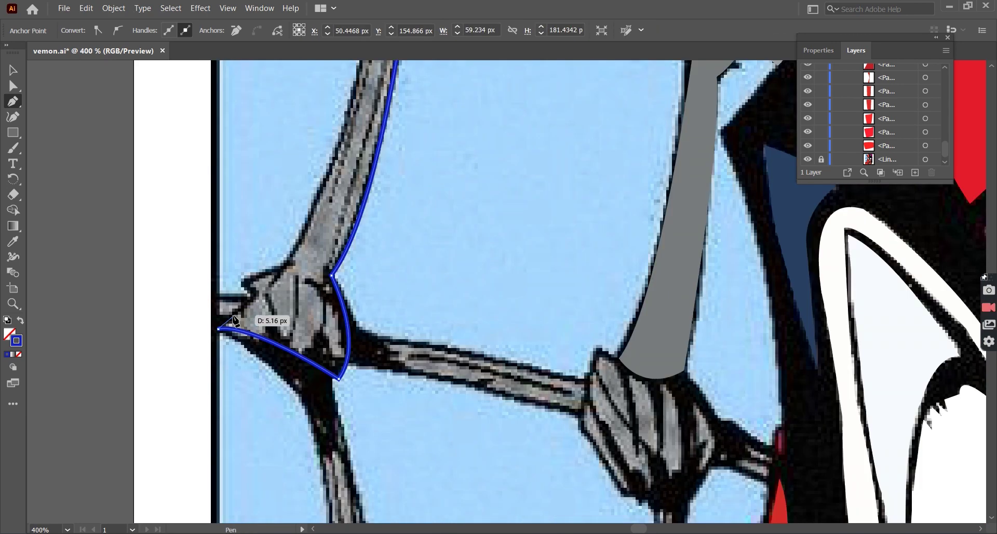
pyautogui.scroll(2, 253, 304)
pyautogui.click(218, 297)
pyautogui.scroll(-2, 279, 274)
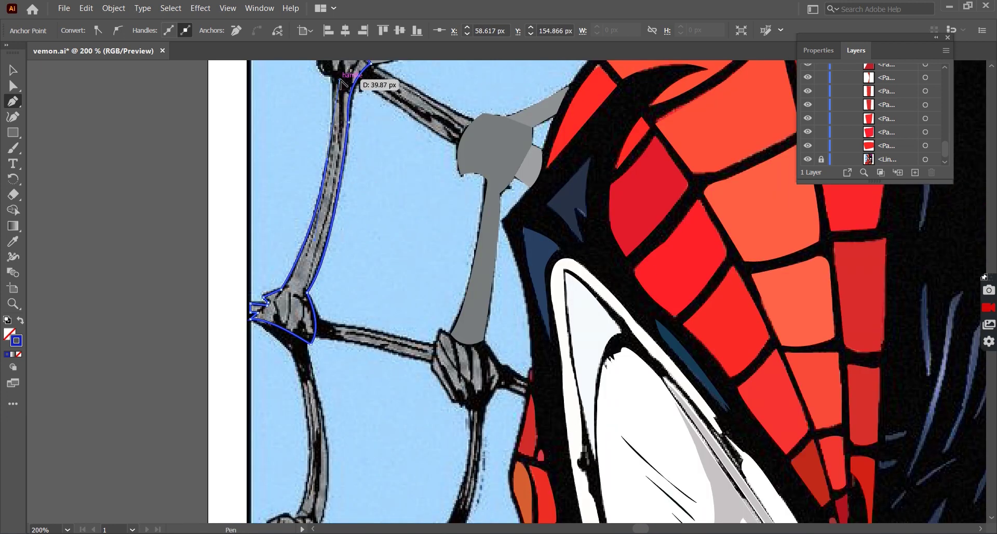
pyautogui.scroll(2, 341, 81)
pyautogui.scroll(1, 343, 193)
pyautogui.scroll(1, 353, 208)
pyautogui.scroll(1, 312, 218)
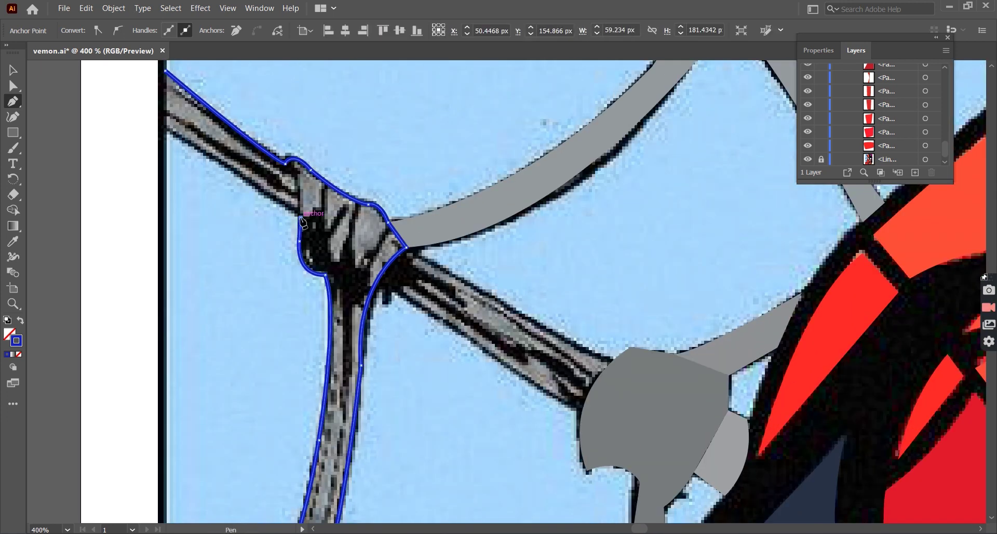
pyautogui.scroll(1, 303, 222)
pyautogui.click(167, 96)
pyautogui.press('v')
pyautogui.scroll(-3, 438, 168)
# Hide the reference image layer and trace a black shape for the dark bar beside the knot
pyautogui.click(807, 159)
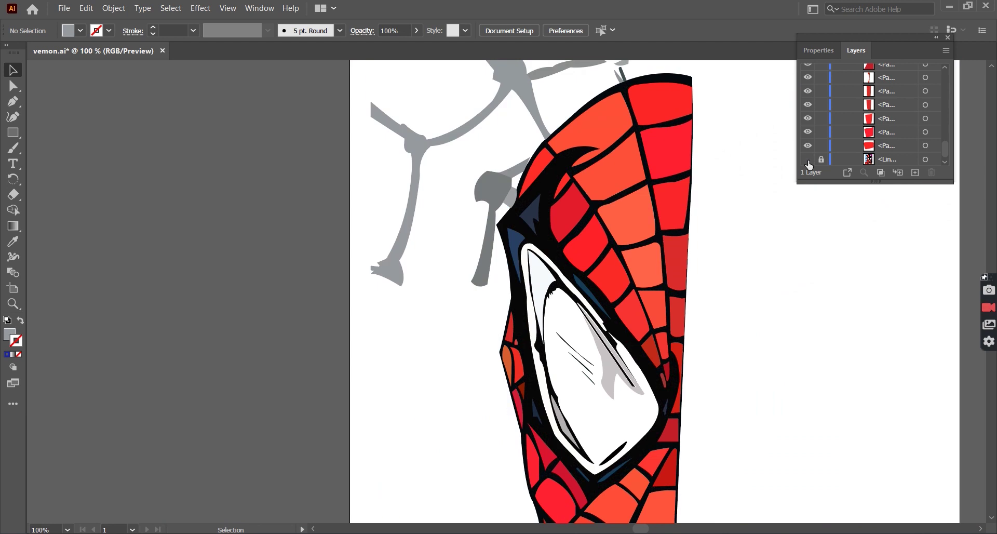
pyautogui.scroll(3, 519, 259)
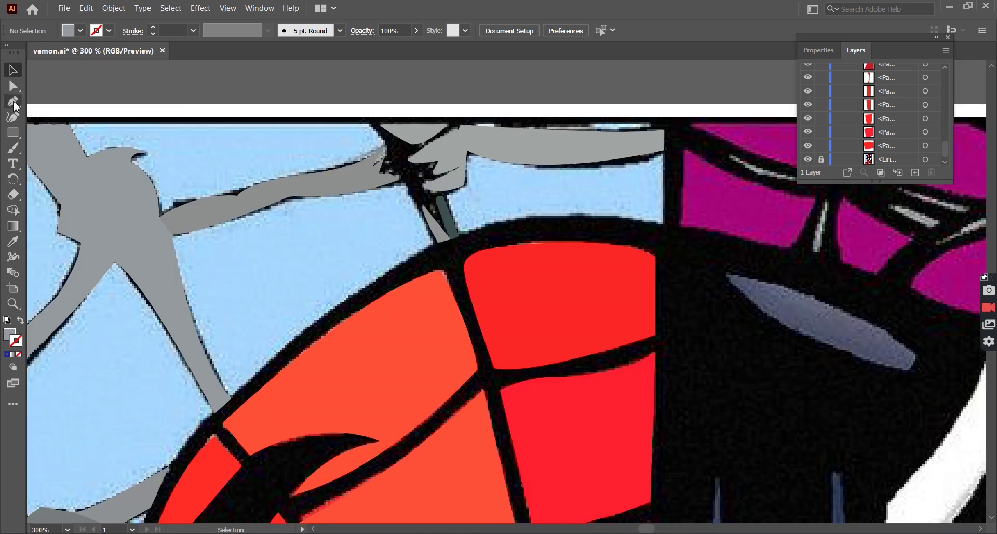
pyautogui.click(13, 102)
pyautogui.click(380, 180)
pyautogui.click(433, 246)
pyautogui.click(465, 234)
pyautogui.click(464, 184)
pyautogui.scroll(2, 463, 178)
pyautogui.click(249, 239)
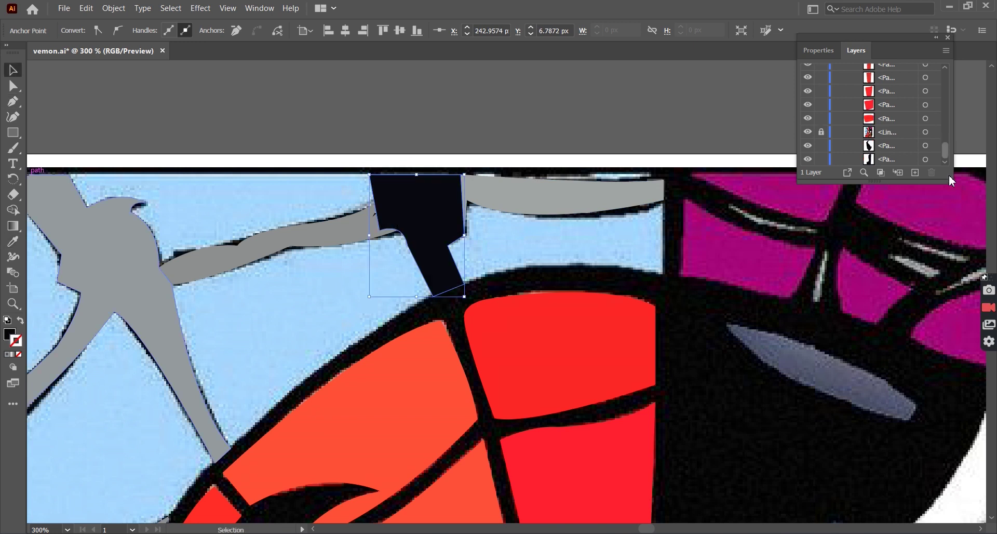
# Send the black bar shape behind the knot, then zoom in and deselect it
pyautogui.scroll(-1, 422, 206)
pyautogui.rightClick(423, 206)
pyautogui.click(587, 441)
pyautogui.hotkey('ctrl', '=')
pyautogui.hotkey('ctrl', '=')
pyautogui.hotkey('shift', '`')
pyautogui.press('v')
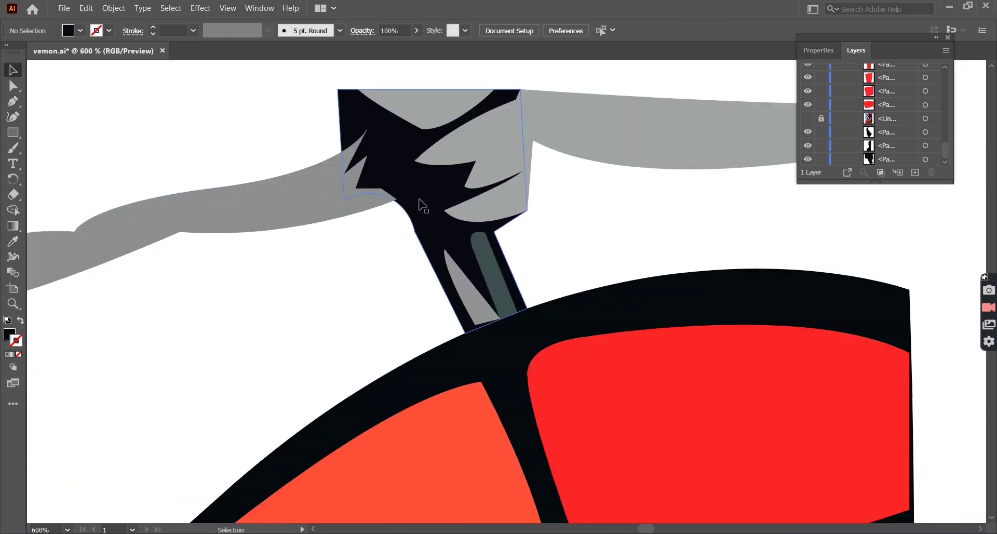
# Swap fill and stroke colours and start outlining the strand edge toward the knot
pyautogui.press('p')
pyautogui.scroll(-5, 518, 244)
pyautogui.scroll(3, 545, 138)
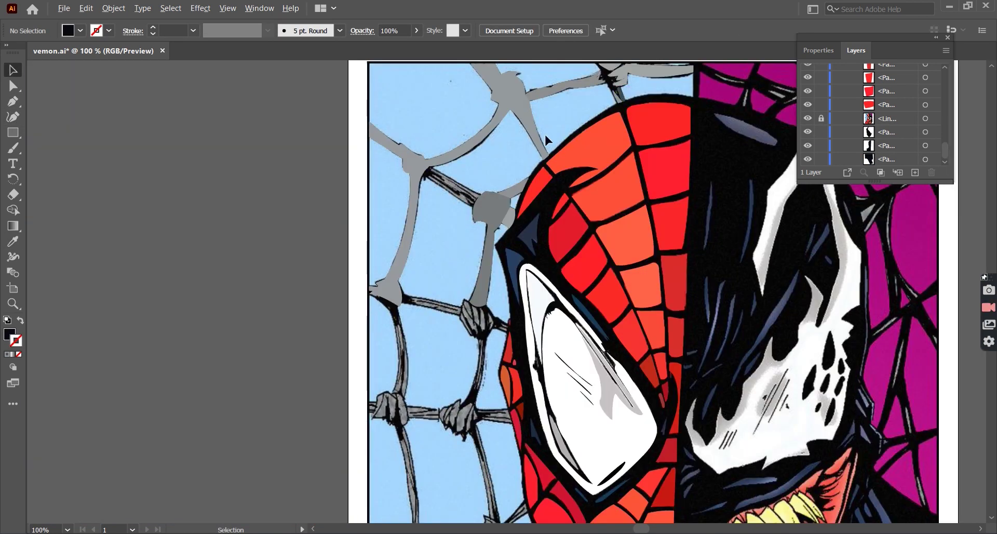
pyautogui.click(19, 321)
pyautogui.scroll(1, 353, 234)
pyautogui.click(298, 139)
pyautogui.click(305, 153)
pyautogui.click(312, 140)
pyautogui.click(450, 229)
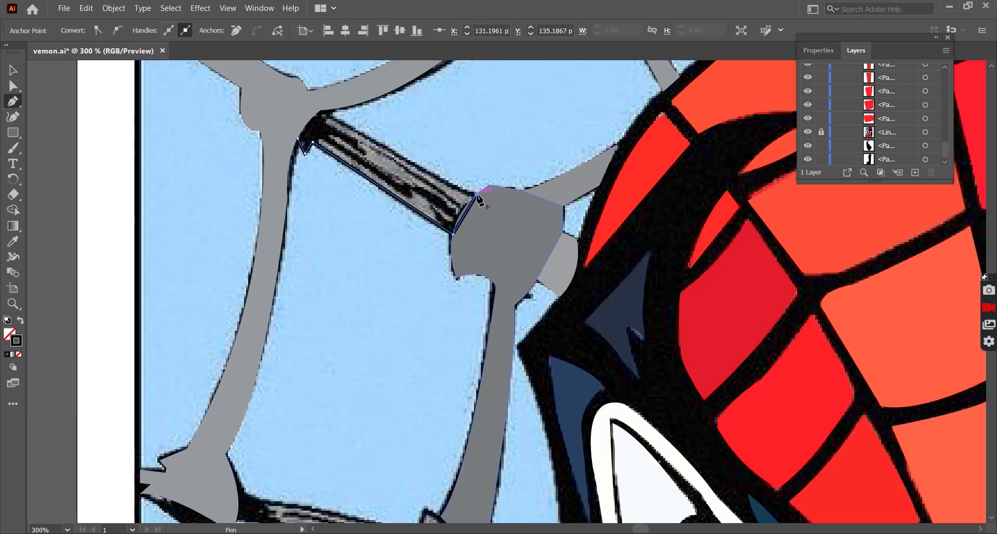
pyautogui.scroll(-1, 302, 163)
pyautogui.press('v')
# Complete the strand outline around the knot and along its underside, closing the path
pyautogui.scroll(-5, 459, 123)
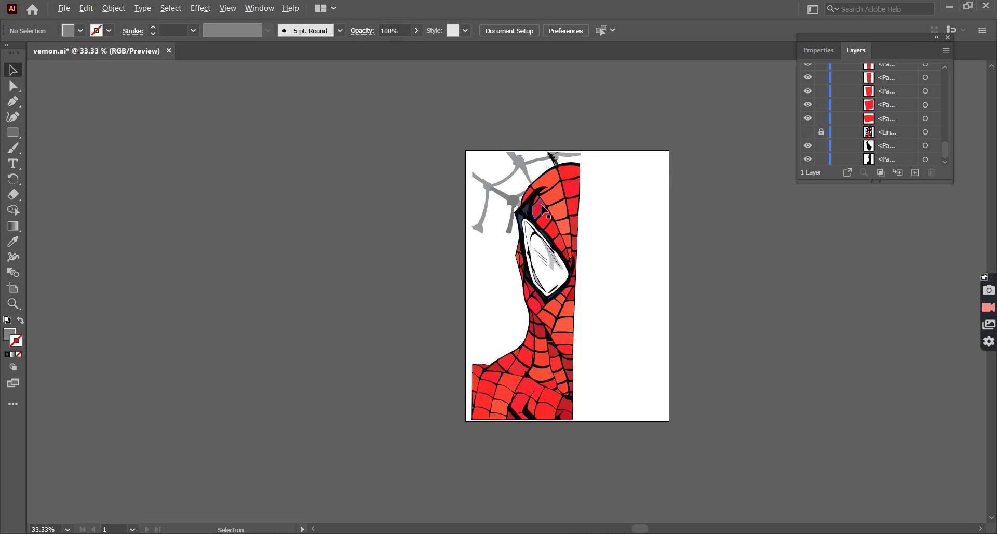
pyautogui.scroll(5, 446, 249)
pyautogui.press('p')
pyautogui.scroll(-1, 445, 248)
pyautogui.scroll(1, 260, 164)
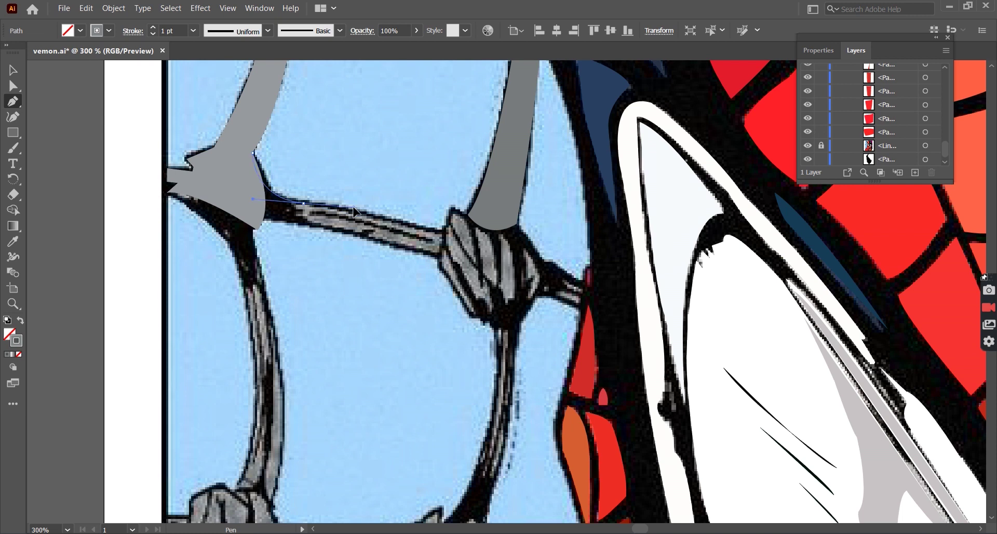
pyautogui.click(442, 232)
pyautogui.click(439, 261)
pyautogui.scroll(-1, 310, 201)
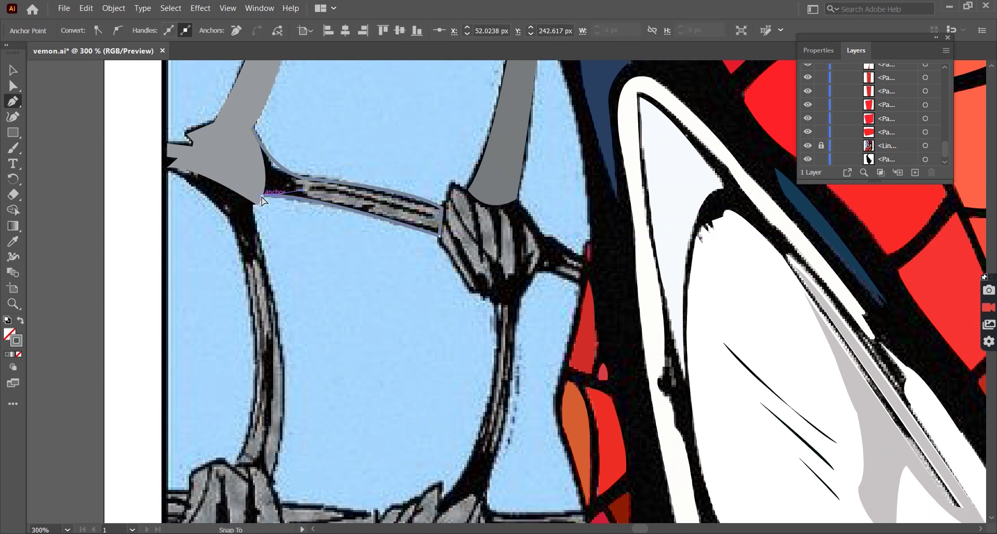
pyautogui.click(264, 196)
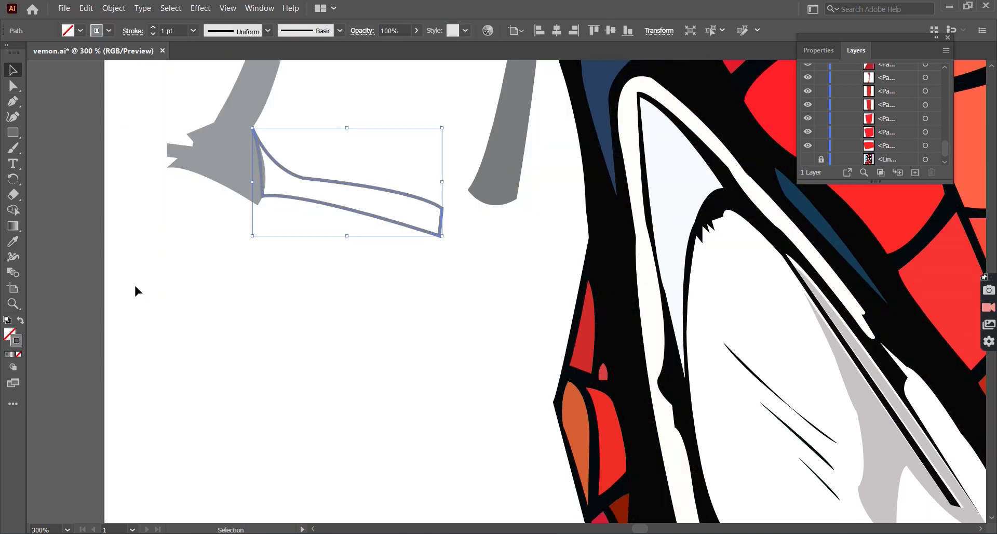
pyautogui.hotkey('ctrl', 'shift', 'a')
pyautogui.scroll(-2, 547, 248)
pyautogui.scroll(-1, 588, 161)
pyautogui.scroll(2, 367, 290)
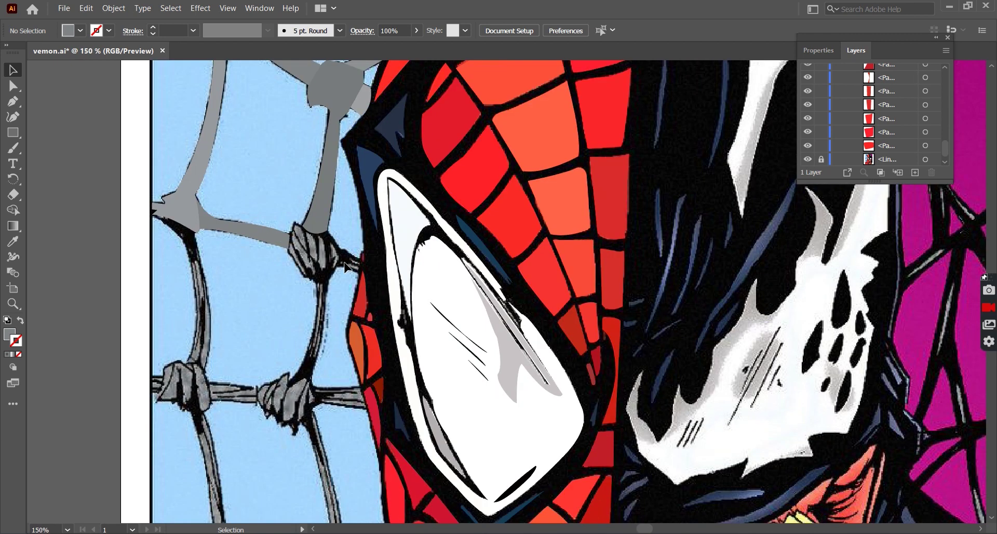
# Set the stroke colour to blue for the next outlines
pyautogui.doubleClick(9, 335)
pyautogui.click(640, 192)
pyautogui.hotkey('shift', 'x')
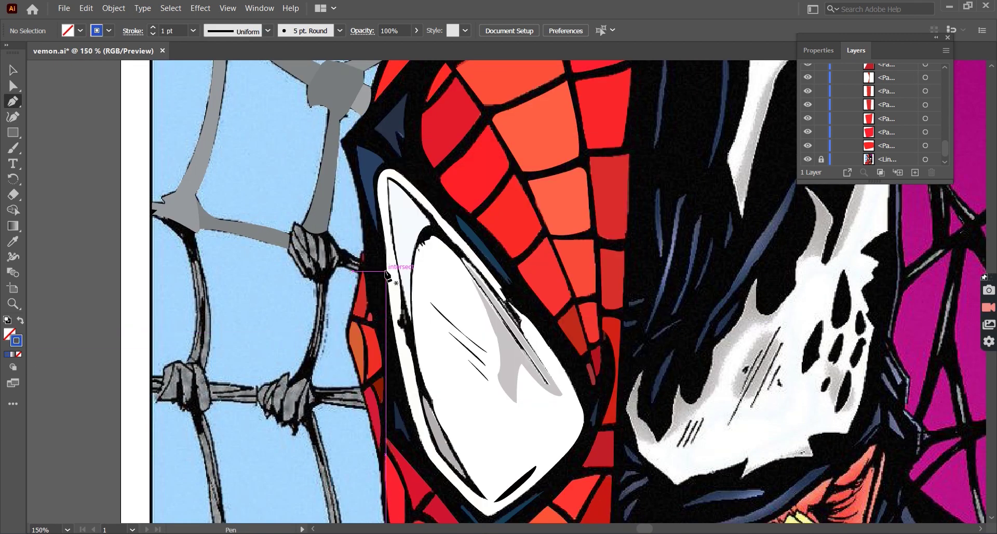
pyautogui.scroll(1, 379, 275)
# Trace a new web strand outline around the upper knot and down the strand
pyautogui.click(283, 215)
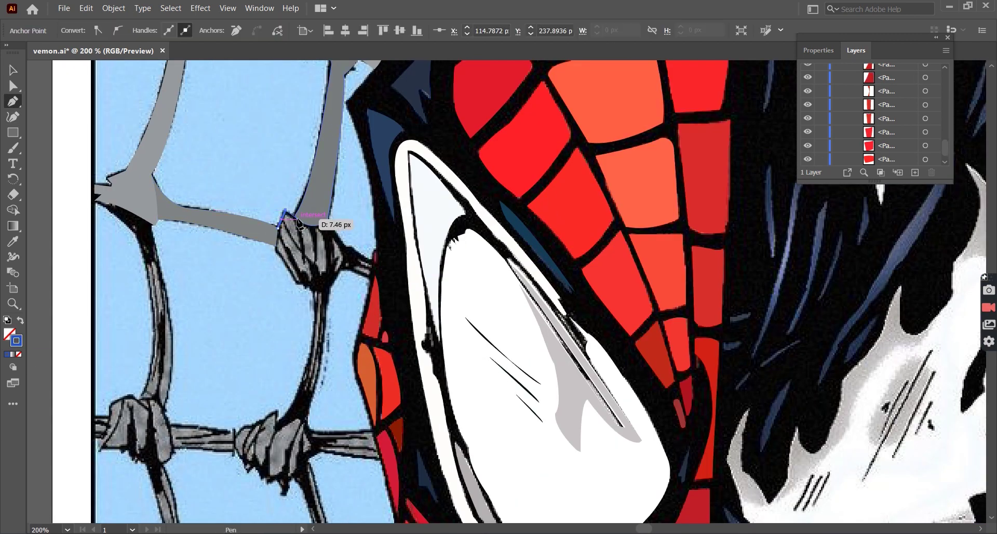
pyautogui.click(347, 244)
pyautogui.click(375, 262)
pyautogui.click(369, 279)
pyautogui.click(343, 270)
pyautogui.scroll(-1, 332, 296)
pyautogui.click(327, 285)
pyautogui.scroll(-1, 332, 322)
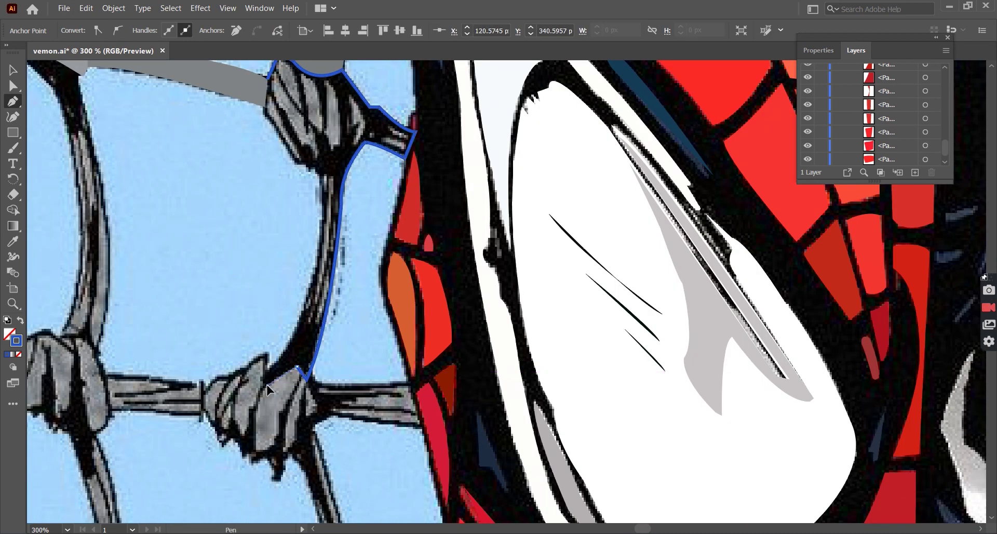
# Carry that outline around the lower knot and back up, close it and fill it grey
pyautogui.click(299, 370)
pyautogui.click(279, 379)
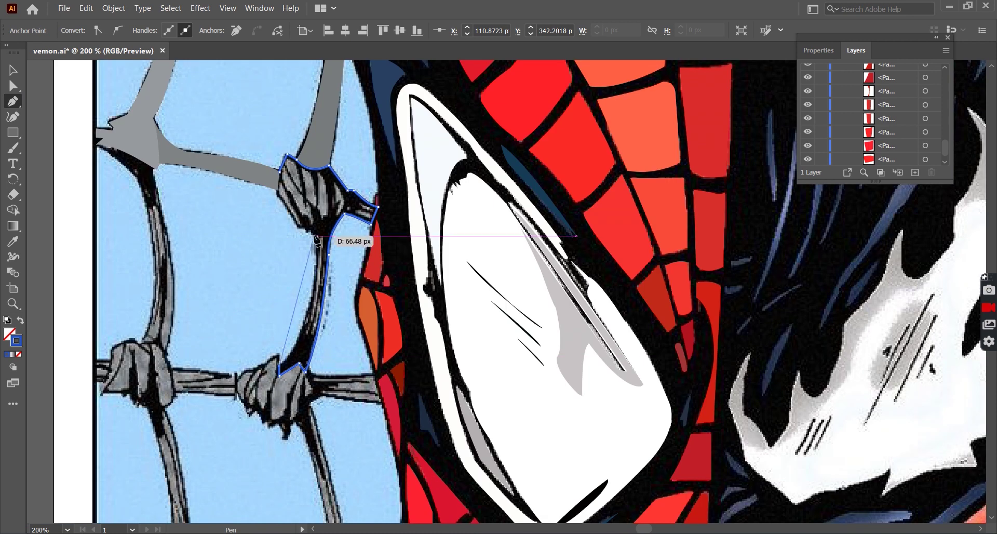
pyautogui.click(316, 236)
pyautogui.scroll(2, 315, 236)
pyautogui.scroll(-1, 289, 216)
pyautogui.click(304, 242)
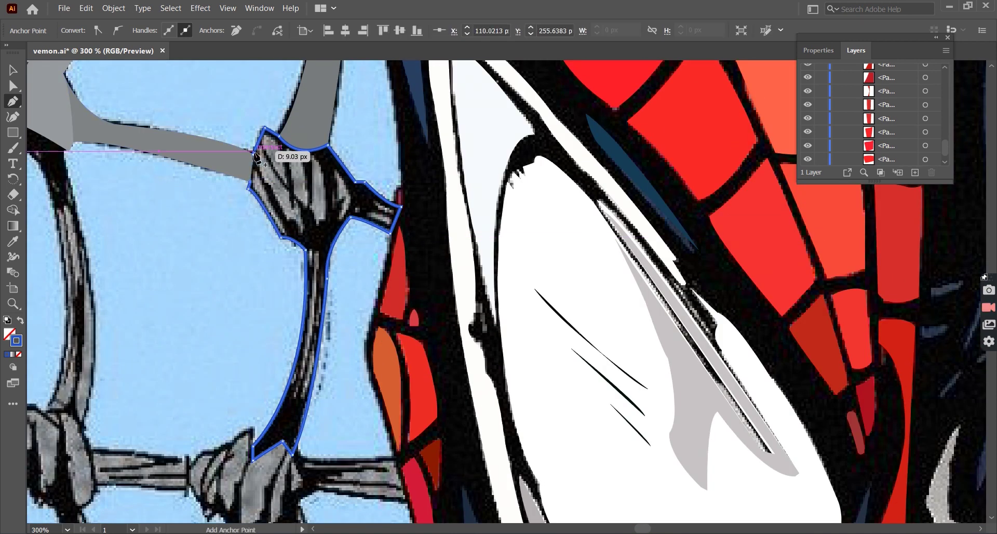
pyautogui.click(273, 194)
pyautogui.scroll(1, 257, 164)
pyautogui.click(256, 163)
pyautogui.press('v')
pyautogui.hotkey('ctrl', '0')
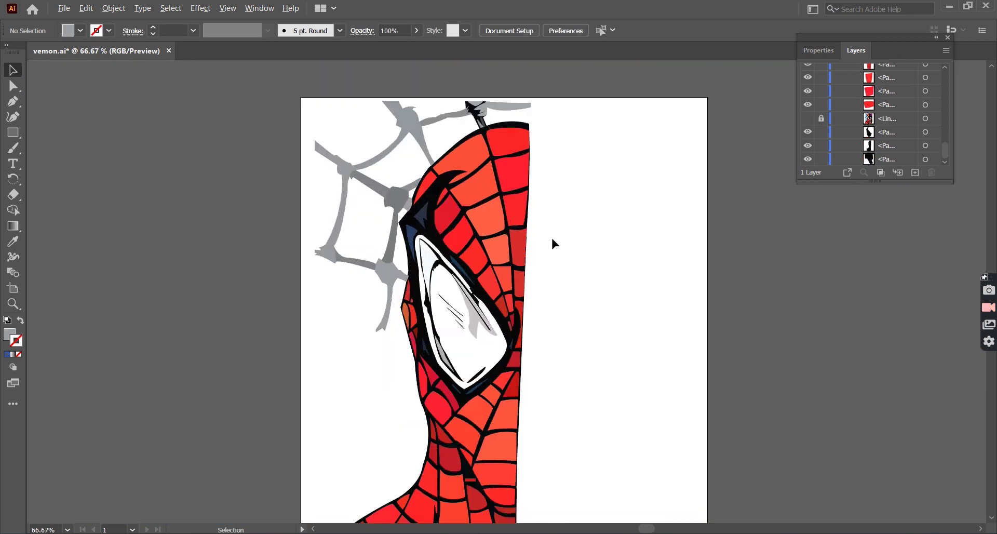
# Outline the long left strand from the upper joint with curved segments, close and deselect it
pyautogui.scroll(3, 550, 236)
pyautogui.scroll(1, 374, 254)
pyautogui.press('p')
pyautogui.scroll(2, 311, 218)
pyautogui.scroll(1, 259, 182)
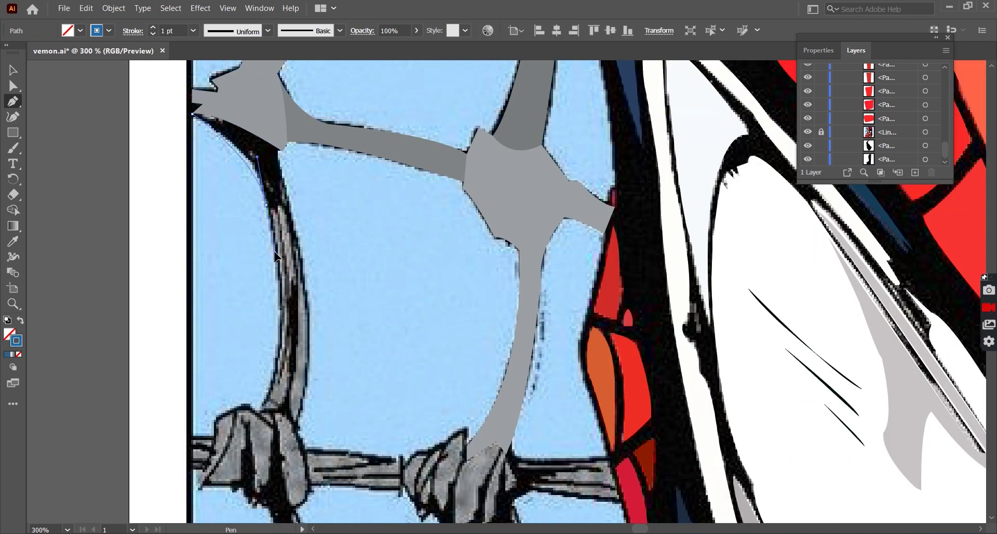
pyautogui.click(192, 114)
pyautogui.moveTo(265, 202); pyautogui.dragTo(268, 208)
pyautogui.scroll(-2, 268, 208)
pyautogui.moveTo(258, 365); pyautogui.dragTo(213, 434)
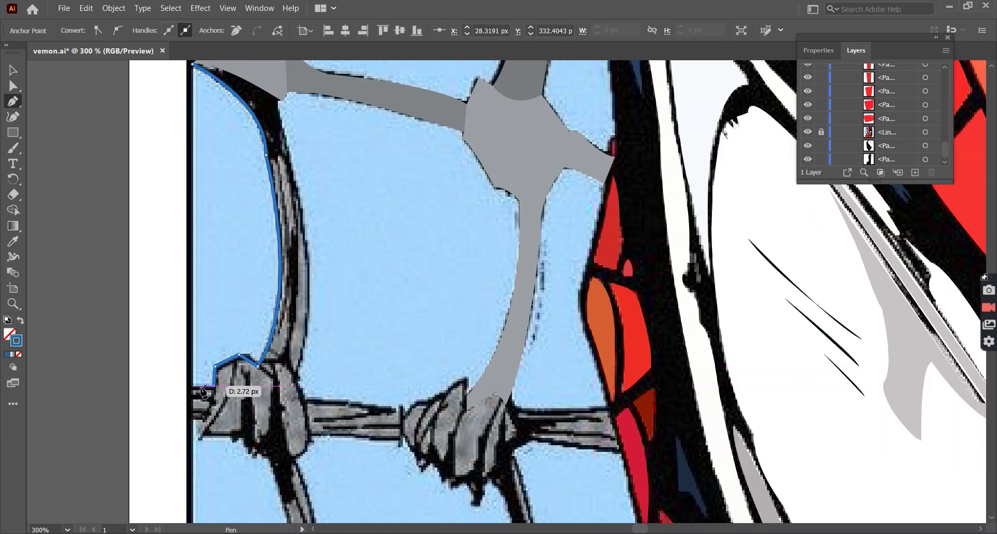
pyautogui.scroll(-1, 208, 392)
pyautogui.scroll(-1, 267, 396)
pyautogui.scroll(-1, 270, 395)
pyautogui.scroll(-2, 294, 366)
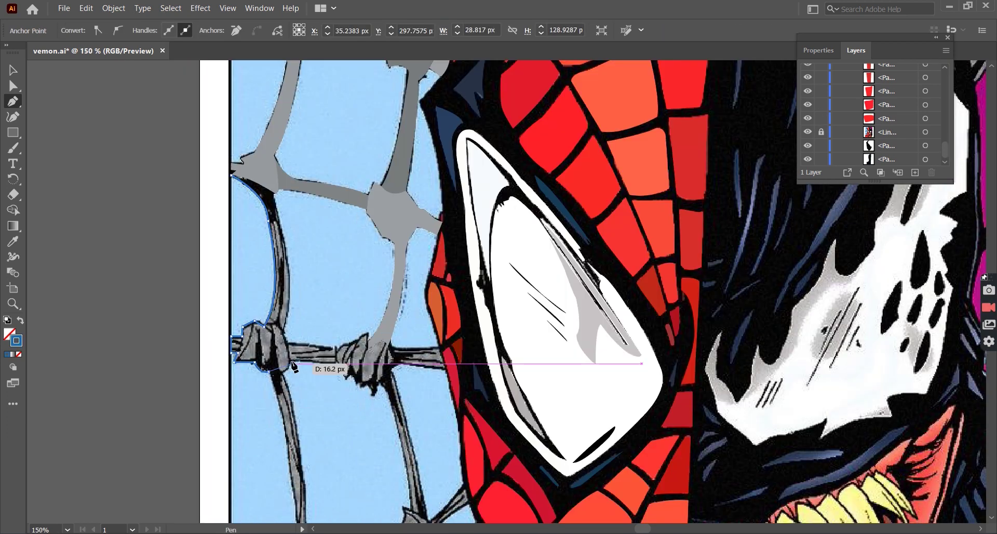
pyautogui.scroll(1, 293, 366)
pyautogui.scroll(-1, 256, 299)
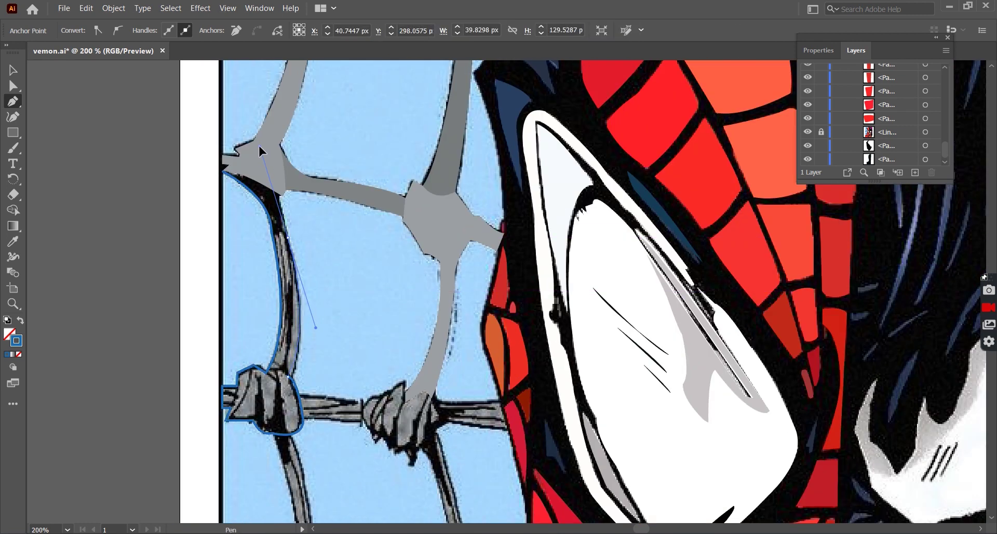
pyautogui.scroll(1, 276, 124)
pyautogui.click(156, 151)
pyautogui.press('v')
pyautogui.scroll(-2, 758, 156)
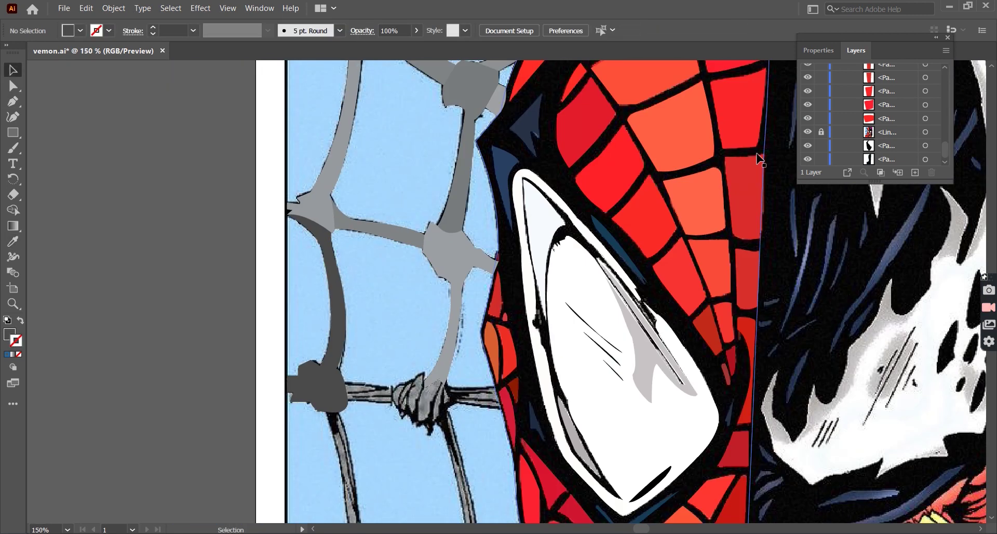
pyautogui.scroll(-1, 407, 296)
pyautogui.scroll(-1, 407, 296)
# Start outlining the lower horizontal strand from the web joint over the top of its knot
pyautogui.press('p')
pyautogui.scroll(4, 282, 206)
pyautogui.click(282, 205)
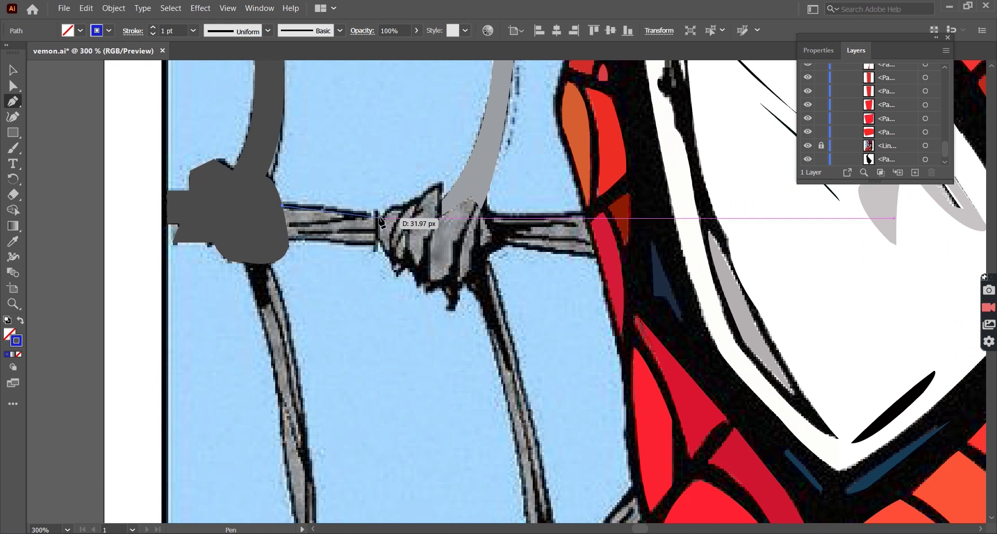
pyautogui.click(378, 218)
pyautogui.click(406, 206)
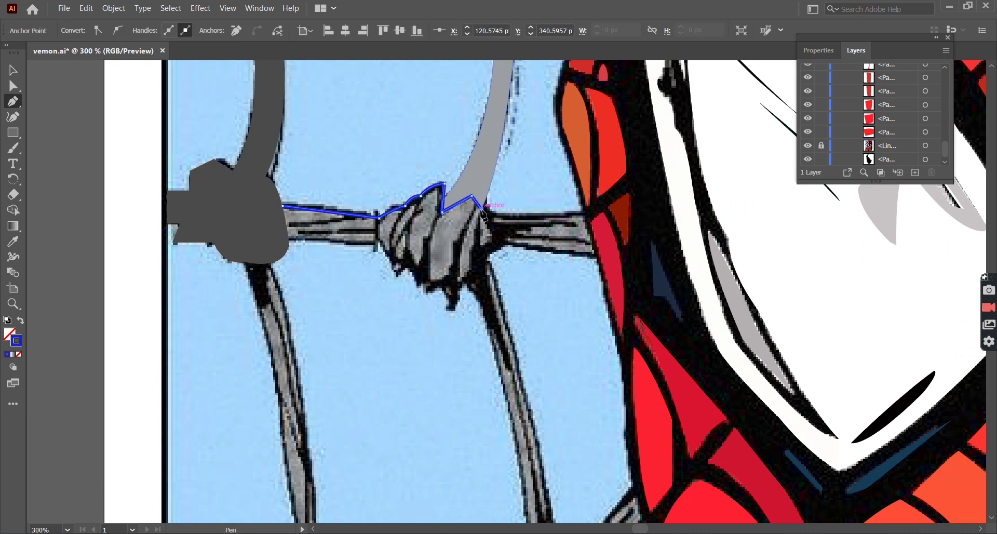
pyautogui.click(493, 217)
pyautogui.click(583, 213)
# Trace the knot's jagged underside back to the start, close the path and fill it grey
pyautogui.click(487, 264)
pyautogui.click(476, 296)
pyautogui.click(460, 280)
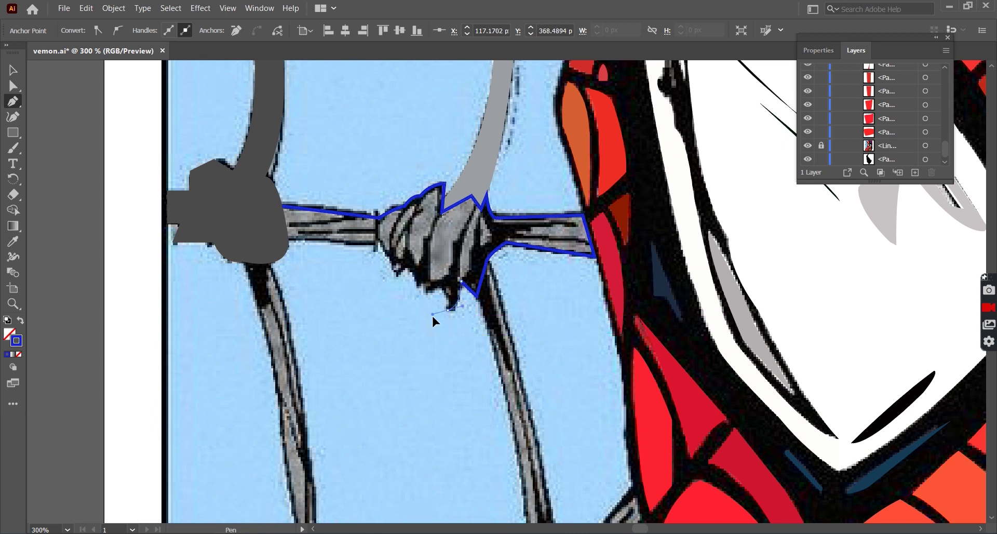
pyautogui.click(426, 301)
pyautogui.click(426, 281)
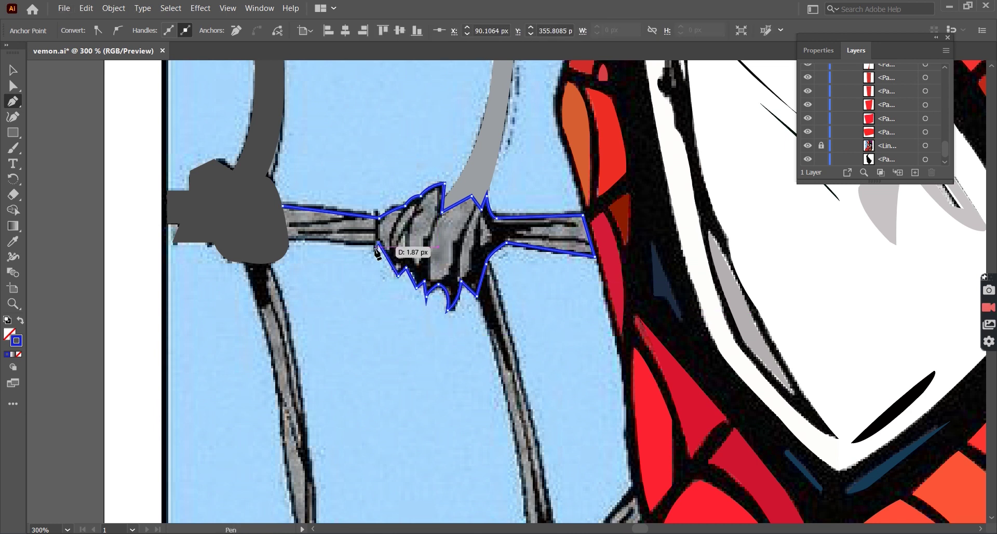
pyautogui.click(284, 207)
pyautogui.press('v')
pyautogui.hotkey('ctrl', '-')
pyautogui.hotkey('ctrl', '-')
pyautogui.hotkey('ctrl', '-')
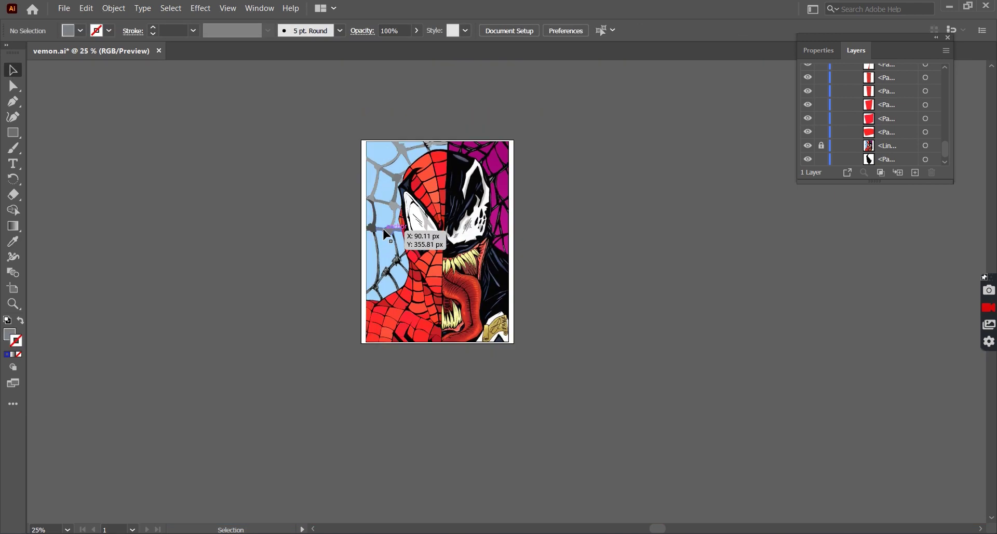
# Trace the next web strand with a blue outline and sample the grey fill from a traced strand
pyautogui.scroll(3, 383, 231)
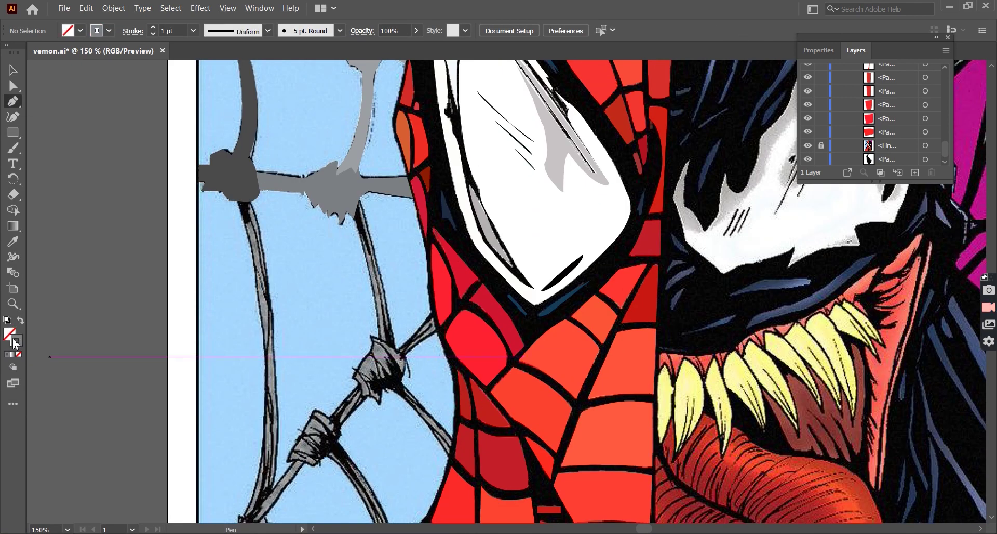
pyautogui.doubleClick(16, 340)
pyautogui.click(637, 191)
pyautogui.scroll(1, 374, 270)
pyautogui.click(346, 172)
pyautogui.click(393, 373)
pyautogui.click(365, 357)
pyautogui.click(338, 200)
pyautogui.scroll(1, 355, 317)
pyautogui.press('i')
pyautogui.click(387, 343)
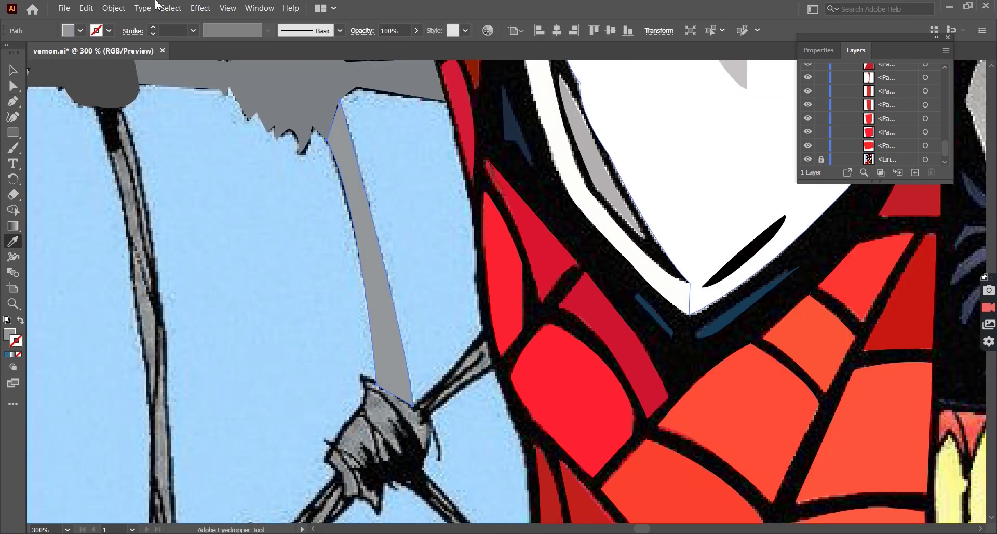
pyautogui.hotkey('ctrl', 'shift', 'a')
pyautogui.press('p')
# Outline the long curved strand on the left as a closed path and fill it grey
pyautogui.scroll(-3, 330, 267)
pyautogui.scroll(2, 330, 322)
pyautogui.hotkey('shift', 'x')
pyautogui.doubleClick(17, 340)
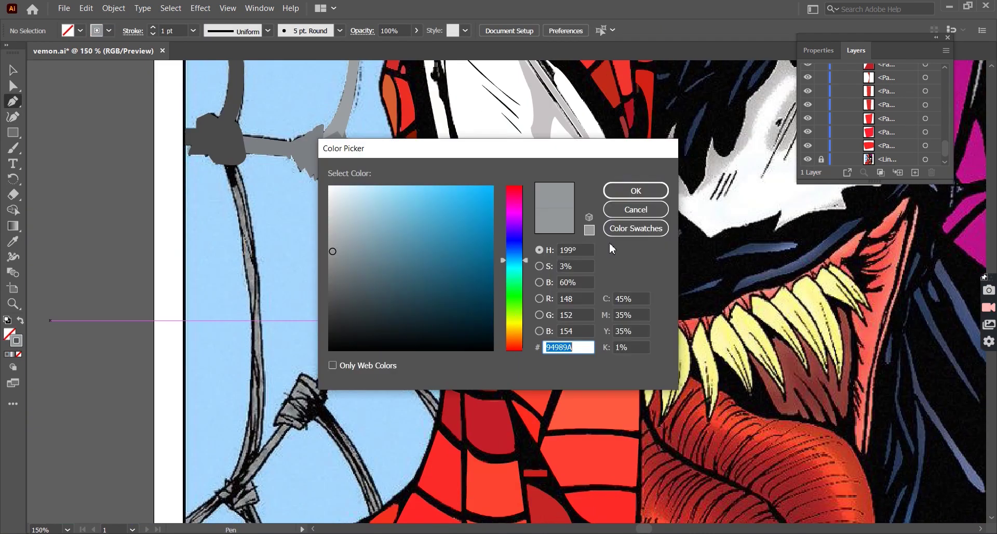
pyautogui.click(633, 191)
pyautogui.click(256, 289)
pyautogui.scroll(1, 256, 289)
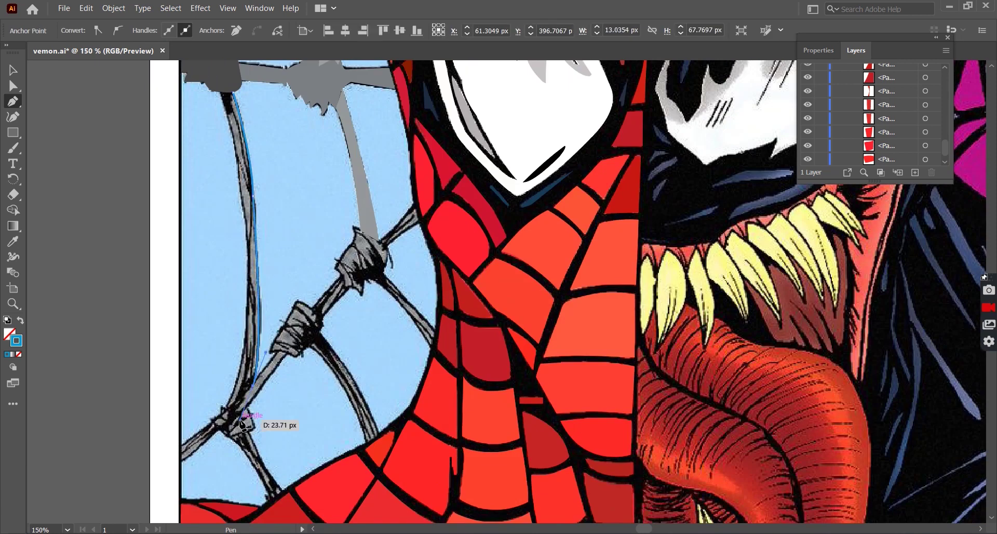
pyautogui.moveTo(253, 384); pyautogui.dragTo(227, 413)
pyautogui.scroll(-1, 260, 312)
pyautogui.scroll(1, 259, 312)
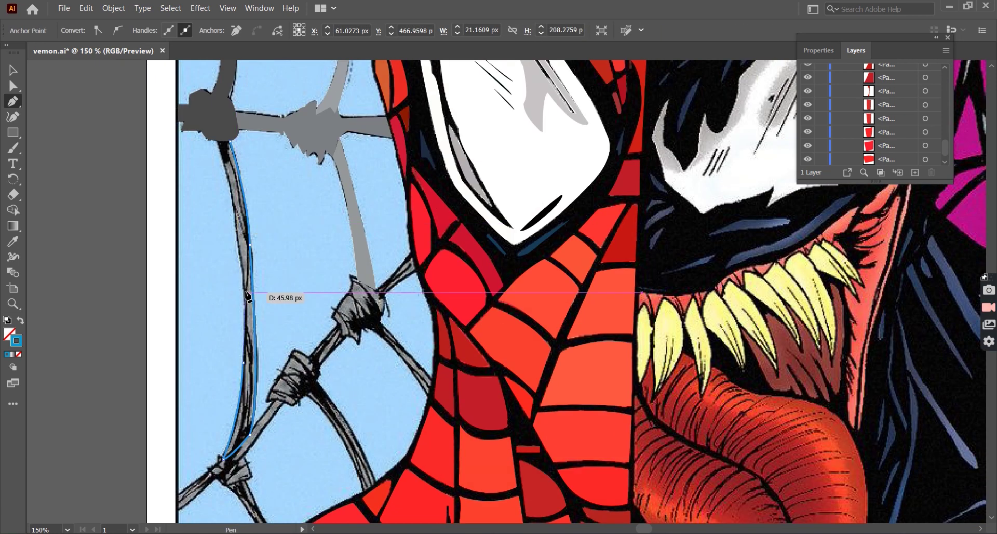
pyautogui.click(230, 141)
pyautogui.hotkey('shift', 'x')
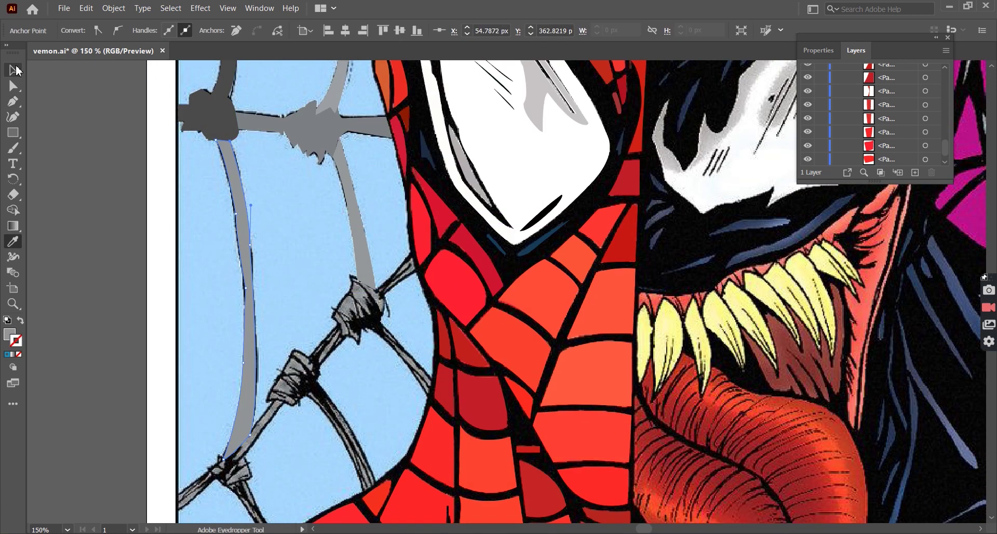
pyautogui.press('v')
# Trace the knot on the web strand as a closed shape
pyautogui.hotkey('ctrl', '-')
pyautogui.click(807, 118)
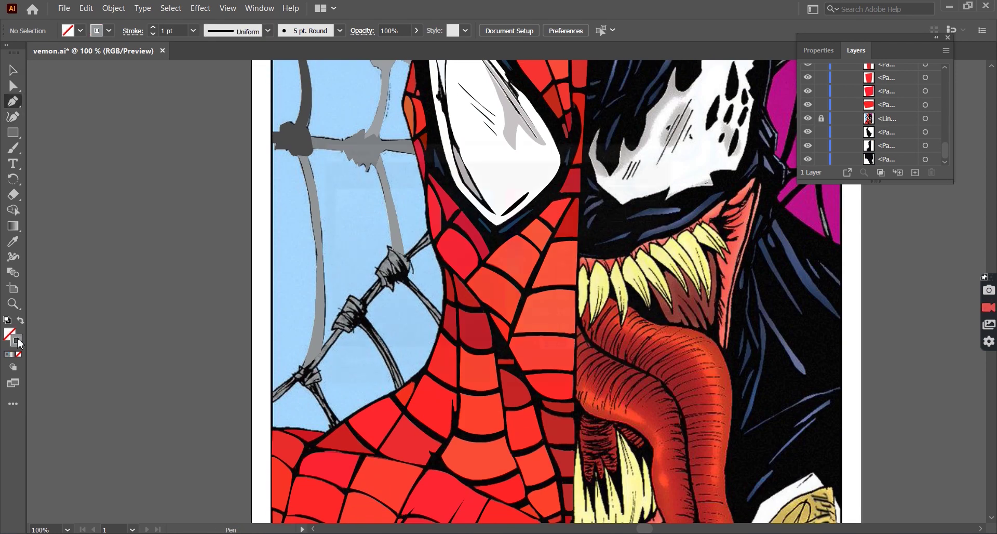
pyautogui.scroll(1, 418, 259)
pyautogui.click(441, 191)
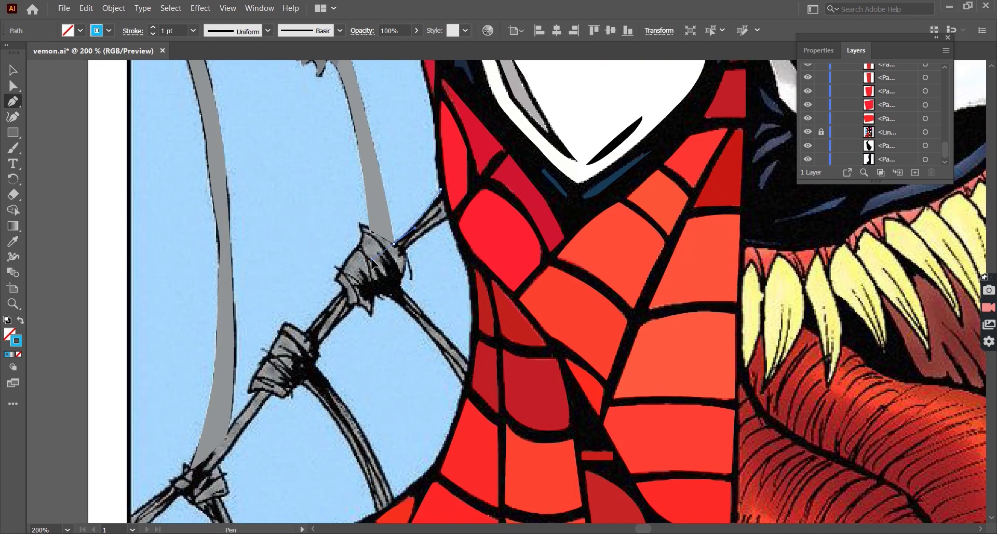
pyautogui.click(394, 242)
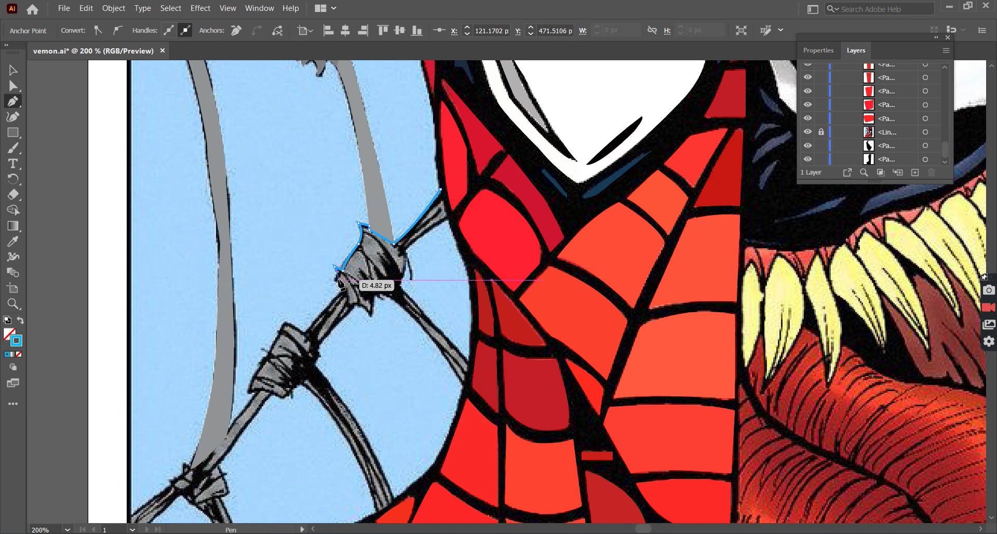
pyautogui.click(464, 385)
pyautogui.click(469, 364)
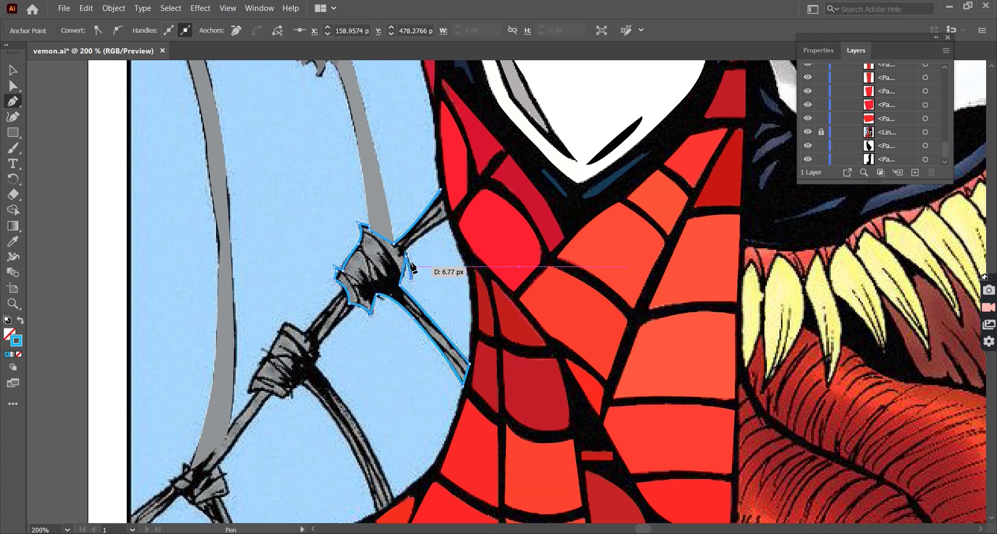
pyautogui.click(407, 251)
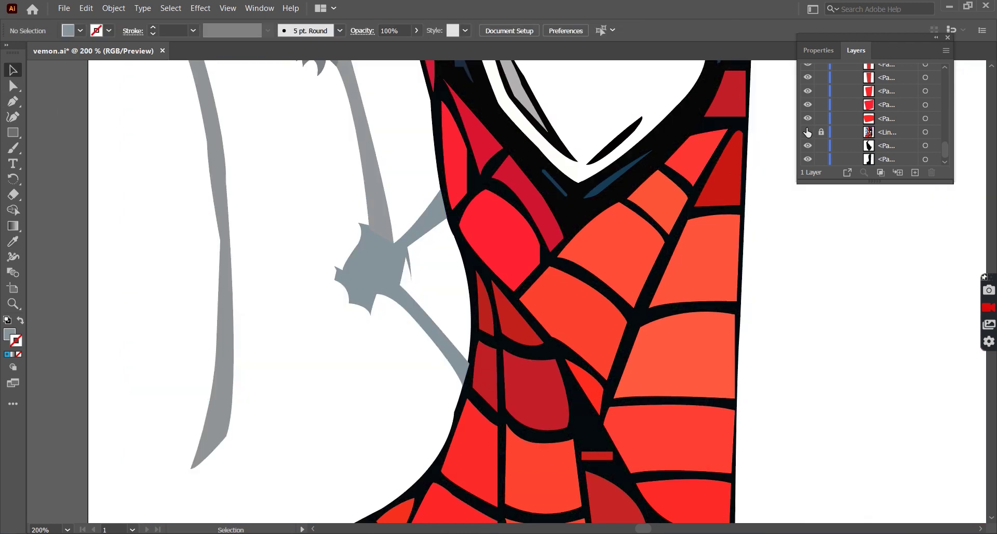
pyautogui.hotkey('ctrl', '0')
pyautogui.scroll(3, 477, 300)
pyautogui.press('p')
# Trace the lower rope knot along its strand as a closed shape
pyautogui.scroll(-3, 364, 259)
pyautogui.click(363, 199)
pyautogui.click(326, 244)
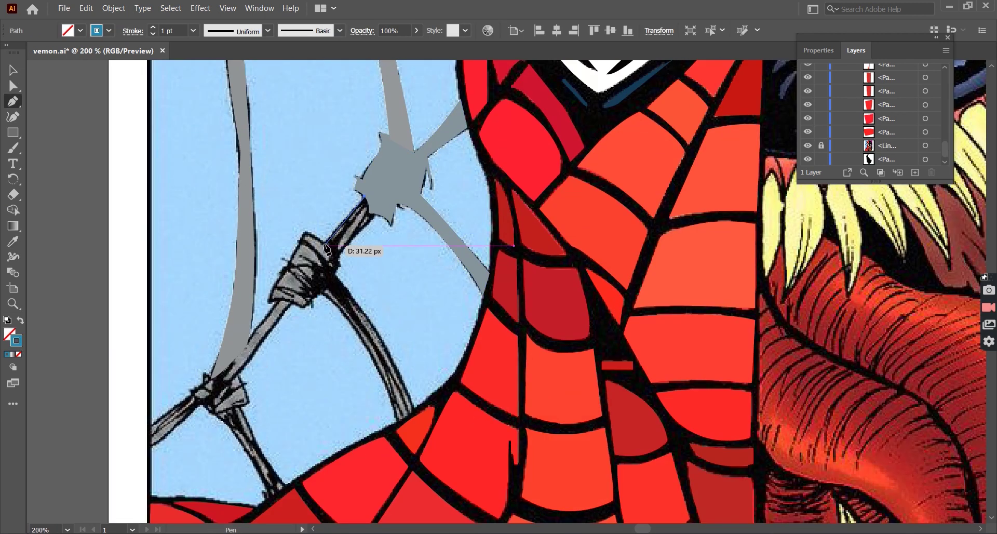
pyautogui.click(305, 307)
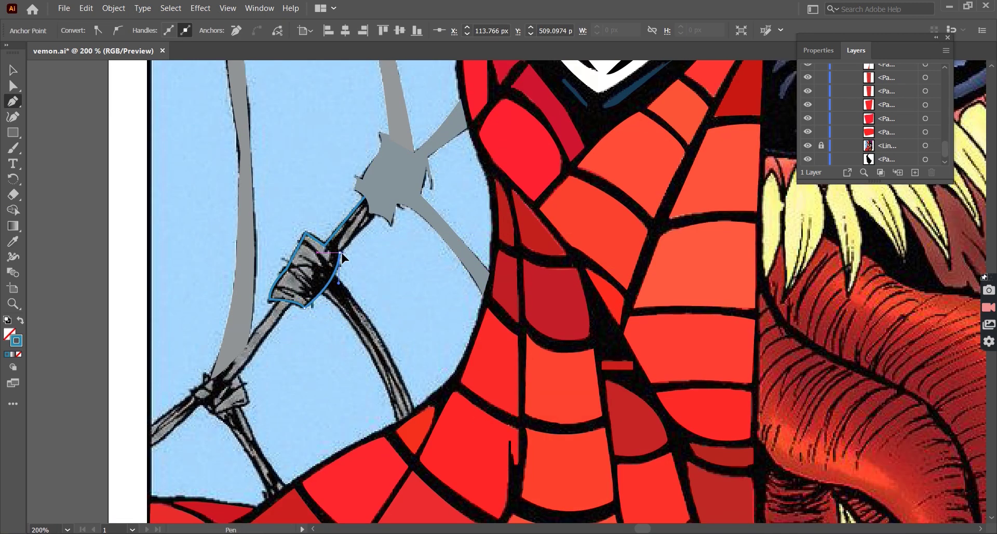
pyautogui.click(227, 236)
pyautogui.hotkey('ctrl', 'shift', 'a')
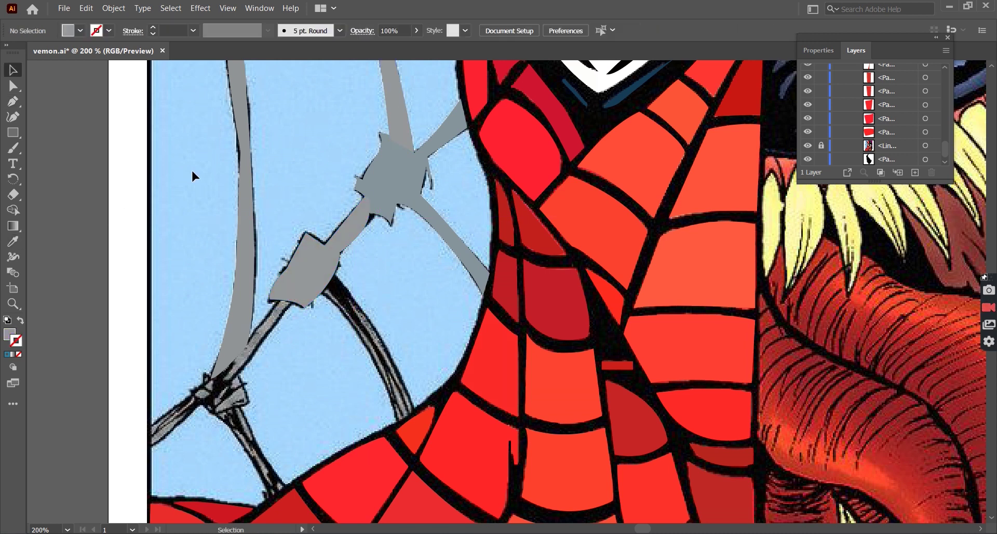
pyautogui.press('v')
pyautogui.scroll(-3, 194, 173)
# Outline the black strut piece down to its base and back up
pyautogui.click(155, 338)
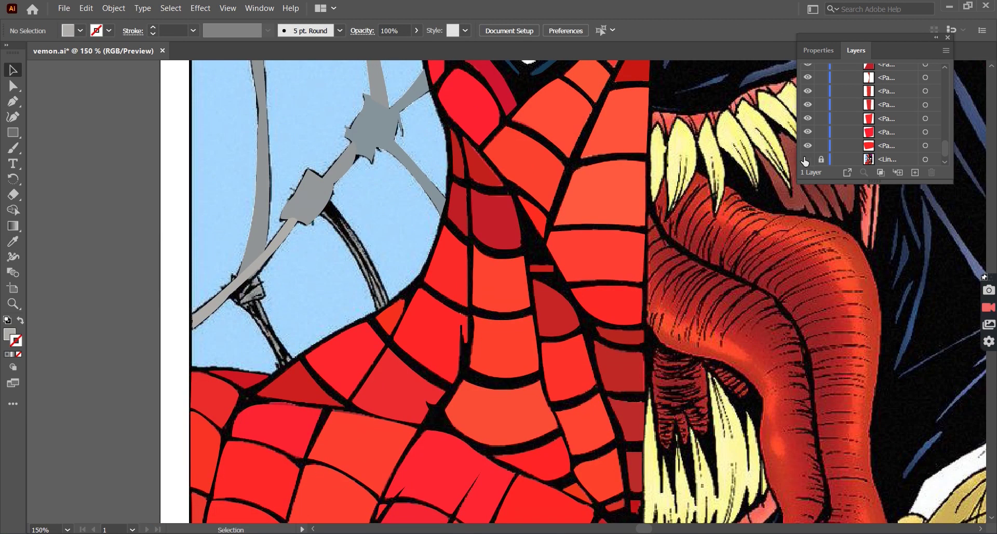
pyautogui.scroll(1, 231, 282)
pyautogui.moveTo(232, 274); pyautogui.dragTo(212, 295)
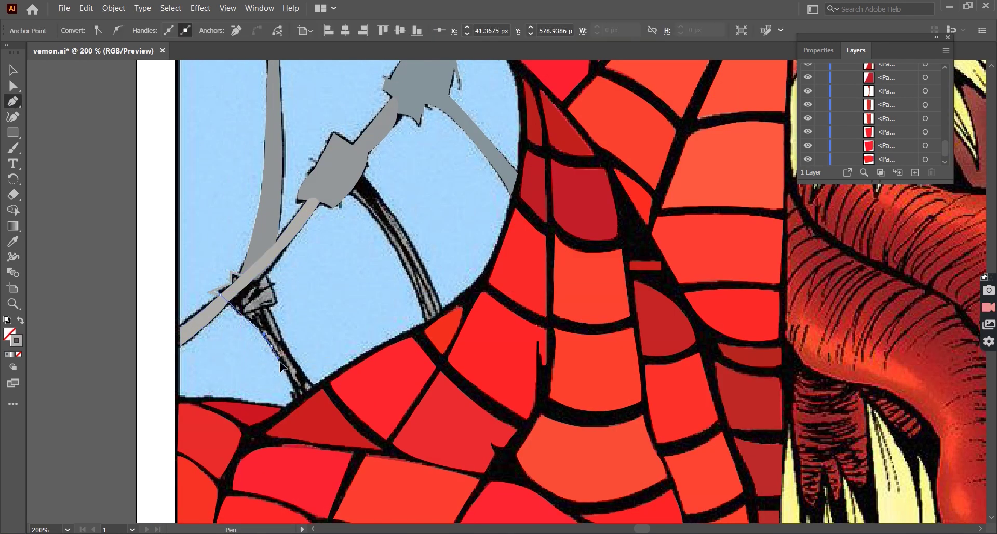
pyautogui.click(294, 395)
pyautogui.click(281, 337)
pyautogui.click(274, 302)
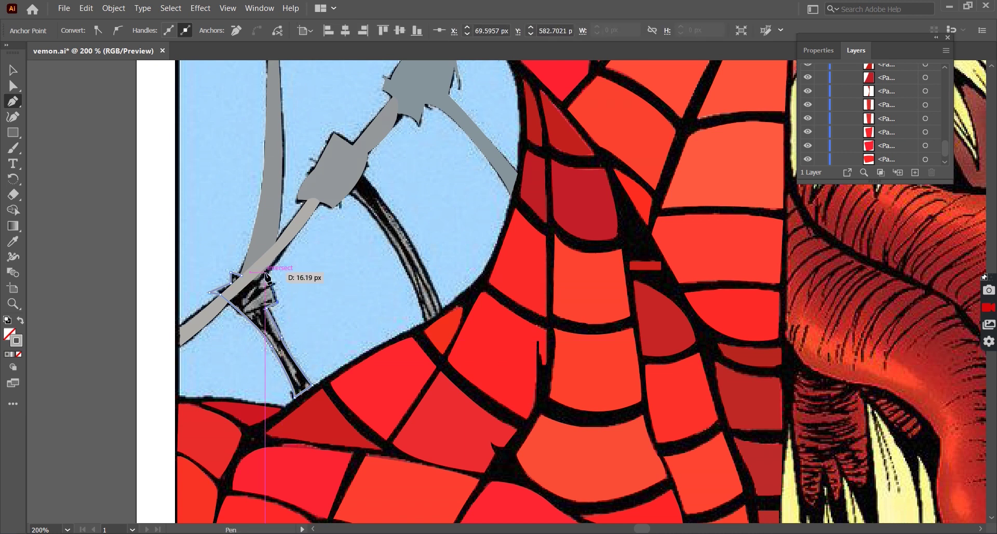
pyautogui.scroll(1, 266, 264)
pyautogui.scroll(-2, 267, 263)
pyautogui.press('v')
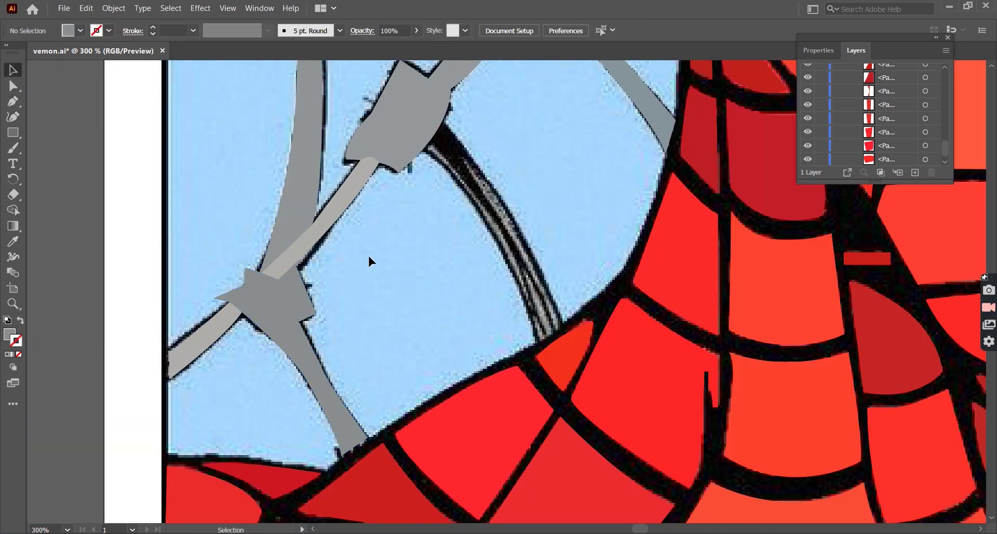
# Swap fill and stroke colours and start outlining the end of the knot above the head
pyautogui.scroll(2, 336, 247)
pyautogui.click(11, 107)
pyautogui.hotkey('shift', 'x')
pyautogui.scroll(1, 312, 311)
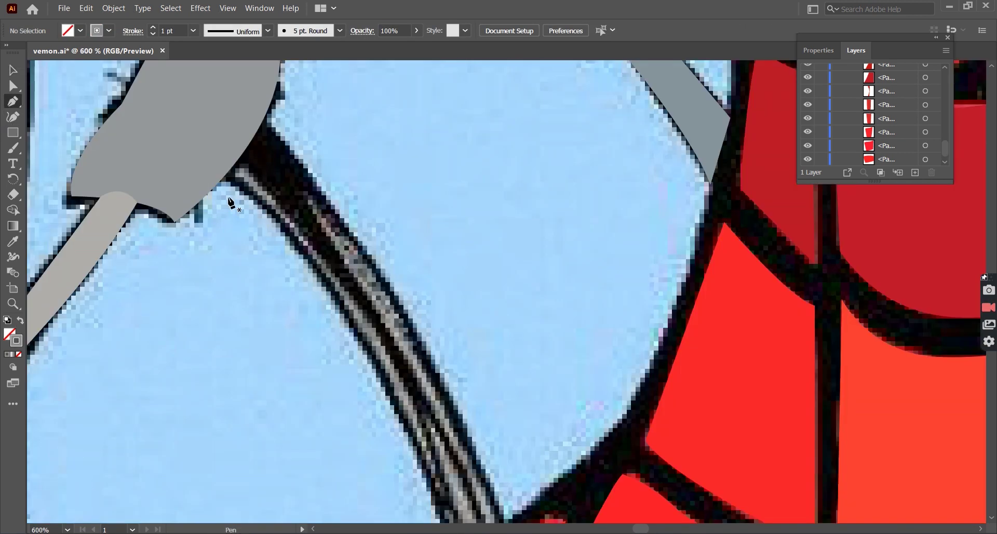
pyautogui.scroll(-1, 312, 311)
pyautogui.click(365, 390)
pyautogui.scroll(-2, 393, 369)
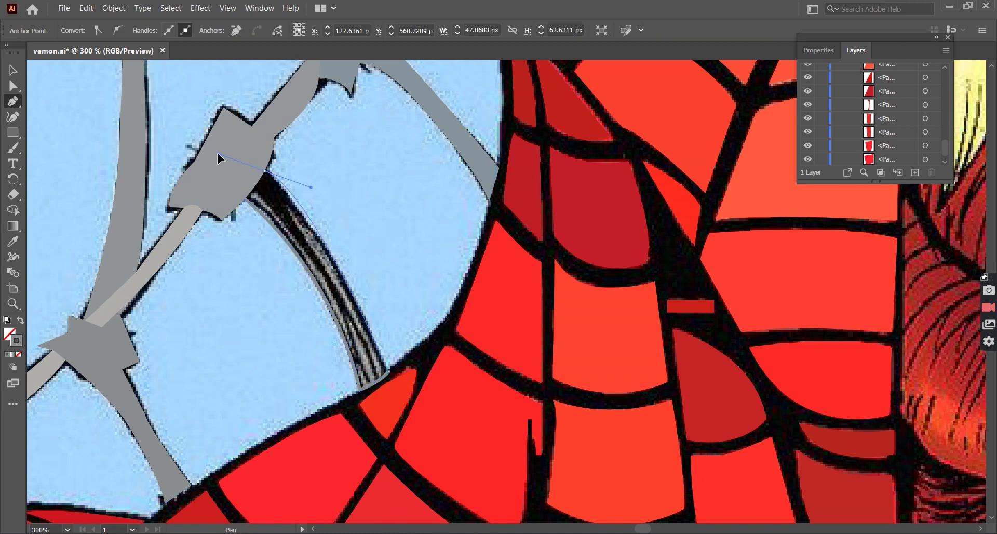
pyautogui.press('v')
# Hide and show the reference image to check the traced grey shapes
pyautogui.scroll(-2, 373, 207)
pyautogui.scroll(2, 372, 207)
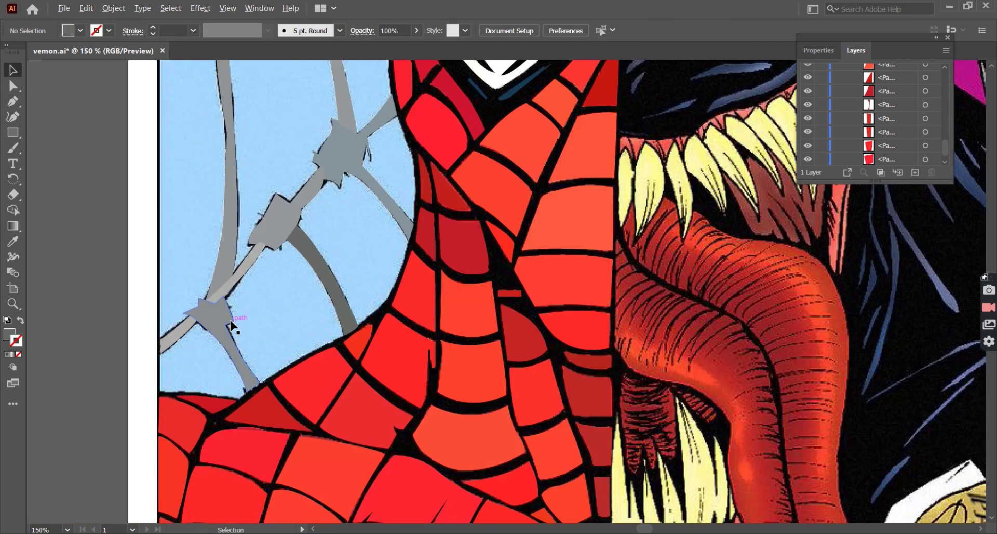
pyautogui.scroll(-3, 373, 207)
pyautogui.click(805, 118)
pyautogui.scroll(2, 531, 255)
pyautogui.click(805, 118)
pyautogui.scroll(2, 452, 251)
# Draw a curved outline along the top strand and set a teal stroke colour
pyautogui.scroll(1, 451, 252)
pyautogui.press('p')
pyautogui.moveTo(371, 91); pyautogui.dragTo(445, 107)
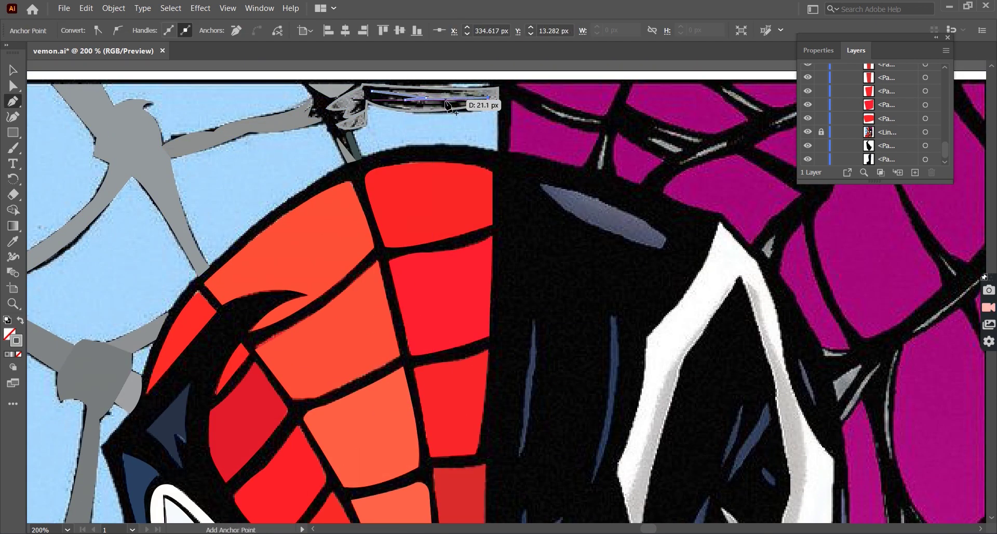
pyautogui.press('v')
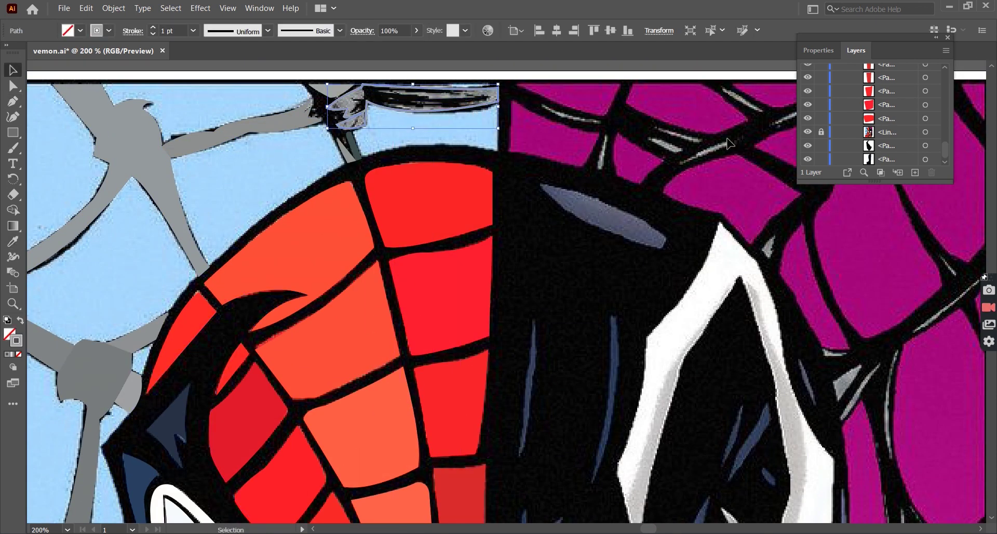
pyautogui.click(807, 131)
pyautogui.scroll(-2, 573, 205)
pyautogui.click(807, 132)
pyautogui.scroll(3, 363, 156)
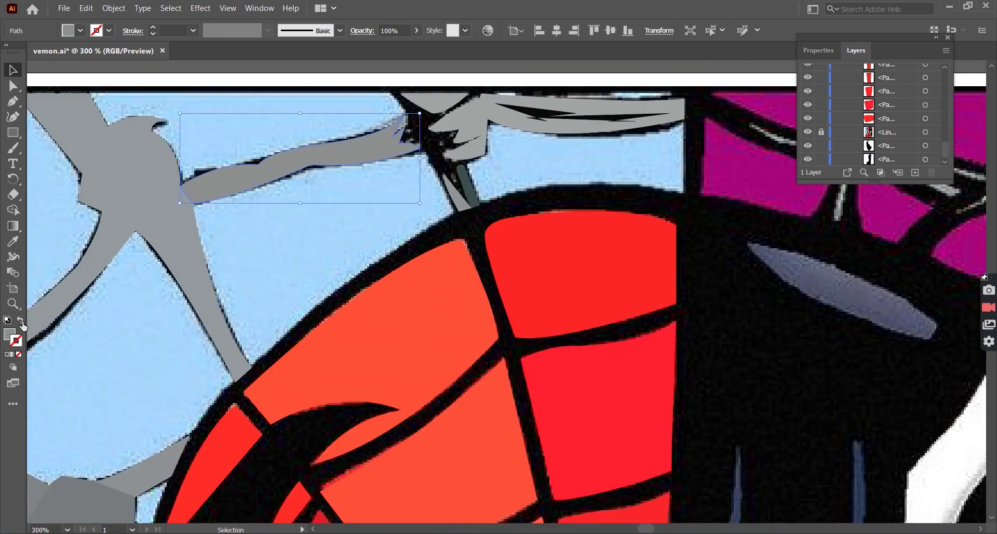
pyautogui.press('p')
pyautogui.hotkey('shift', 'x')
pyautogui.doubleClick(16, 340)
pyautogui.click(637, 188)
# Trace the dark zig-zag streak running along the top strand as a closed shape
pyautogui.scroll(2, 312, 182)
pyautogui.click(116, 200)
pyautogui.moveTo(284, 164); pyautogui.dragTo(311, 151)
pyautogui.moveTo(384, 123)
pyautogui.mouseDown()
pyautogui.moveTo(500, 112)
pyautogui.moveTo(573, 118)
pyautogui.mouseUp()
pyautogui.click(498, 107)
pyautogui.click(528, 97)
pyautogui.click(517, 115)
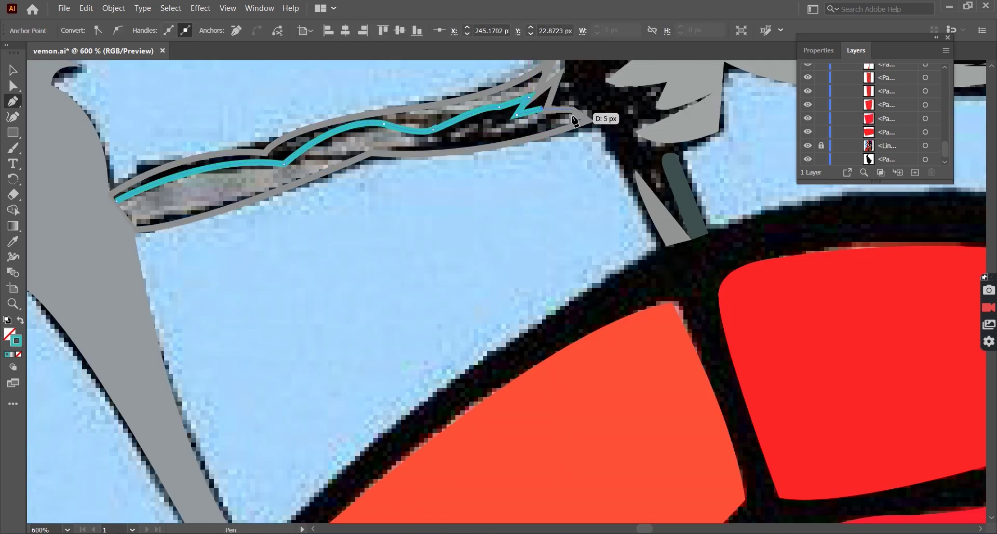
pyautogui.click(487, 131)
pyautogui.click(435, 139)
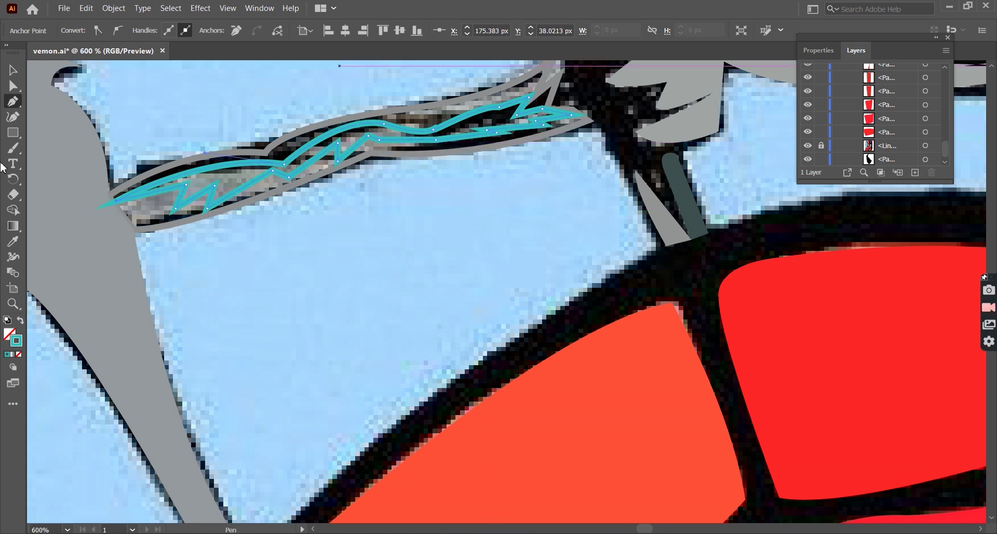
pyautogui.hotkey('ctrl', '-')
pyautogui.click(13, 69)
# Select the shape around the top-left knot and try a fork outline, then discard it
pyautogui.hotkey('ctrl', '-')
pyautogui.hotkey('ctrl', '-')
pyautogui.hotkey('ctrl', '-')
pyautogui.hotkey('ctrl', '-')
pyautogui.click(734, 215)
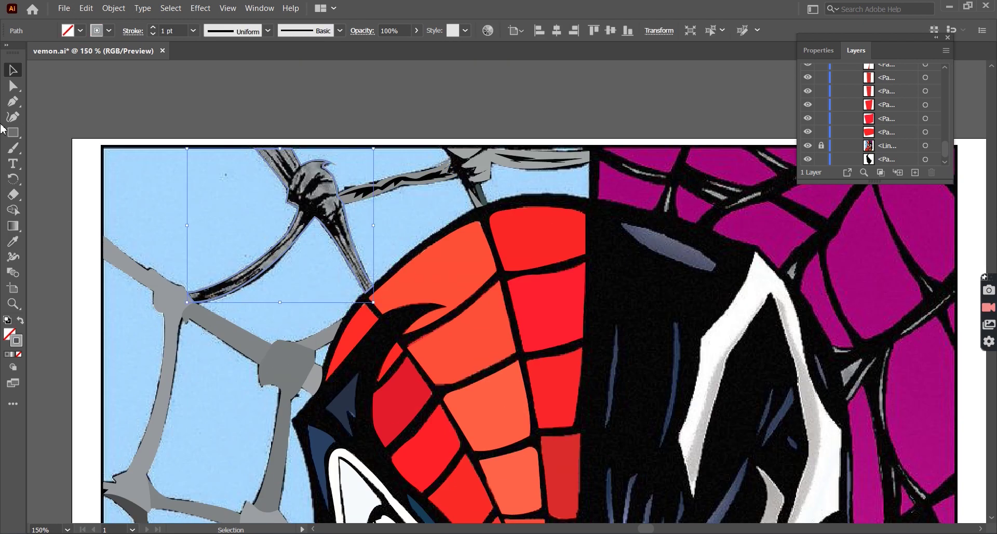
pyautogui.hotkey('ctrl', '+')
pyautogui.hotkey('ctrl', '+')
pyautogui.hotkey('ctrl', '+')
pyautogui.click(229, 94)
pyautogui.click(306, 179)
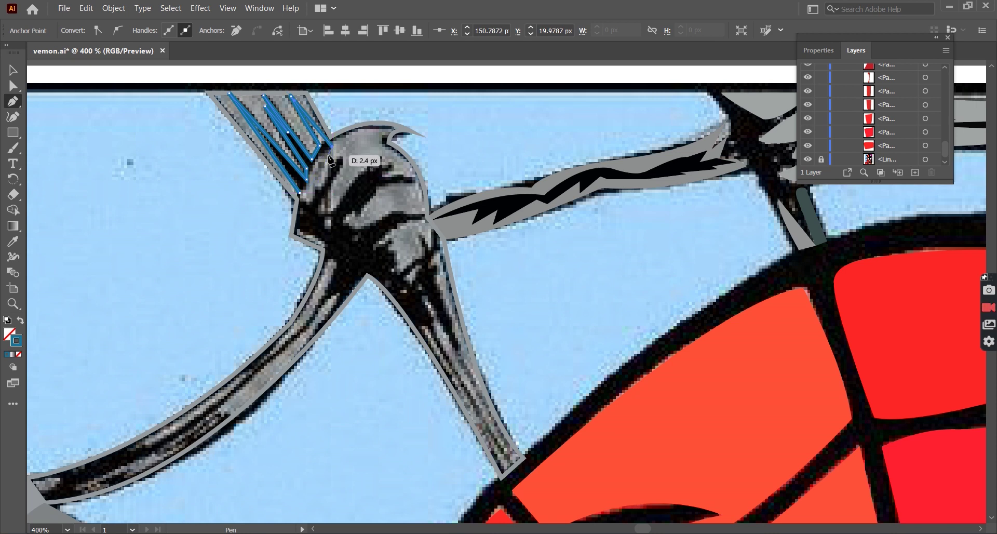
pyautogui.hotkey('ctrl', 'shift', 'a')
pyautogui.scroll(-1, 327, 182)
# Trace the black zig-zag detail across the knot and down its right branch
pyautogui.click(302, 178)
pyautogui.click(309, 182)
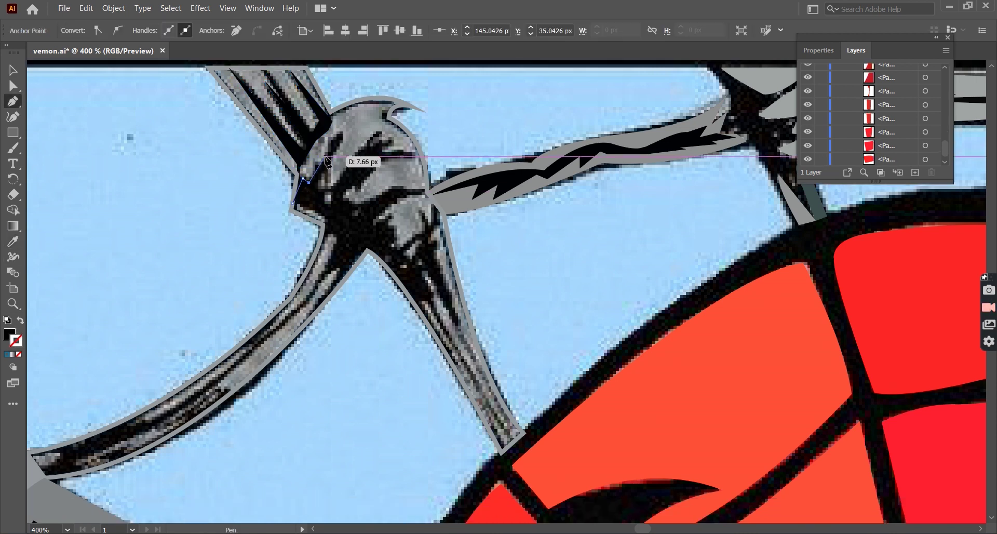
pyautogui.click(342, 135)
pyautogui.click(318, 187)
pyautogui.click(334, 187)
pyautogui.click(379, 131)
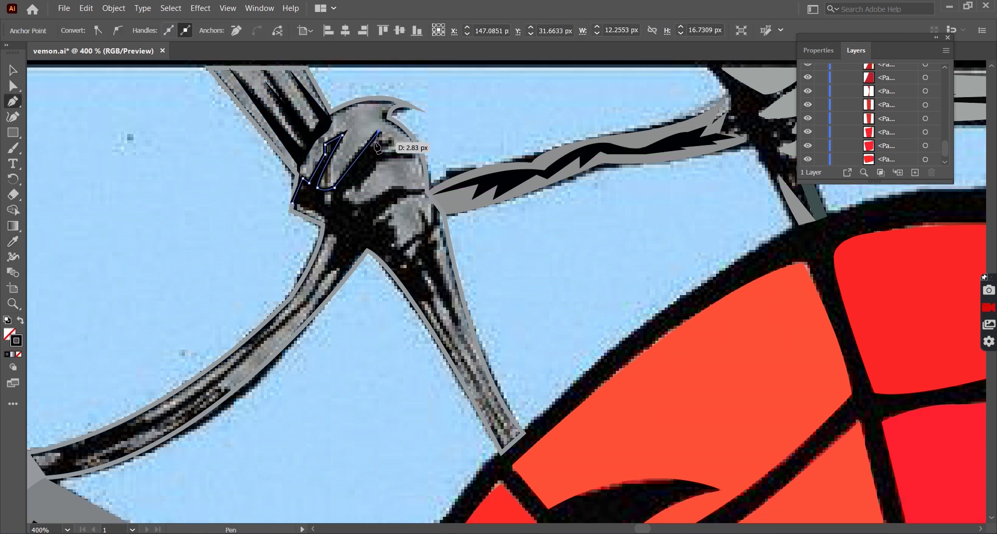
pyautogui.click(303, 178)
pyautogui.click(426, 192)
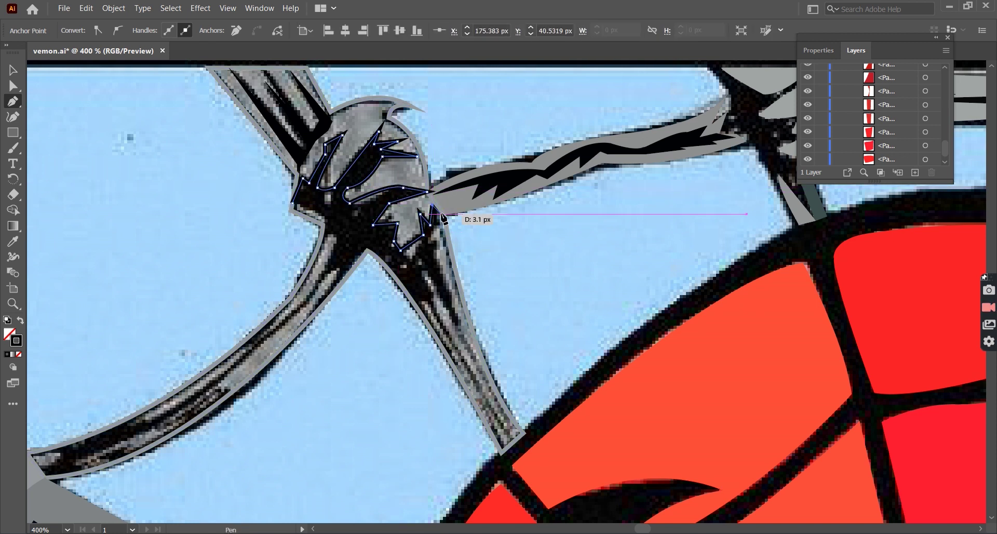
pyautogui.scroll(3, 443, 218)
pyautogui.scroll(-3, 443, 218)
pyautogui.click(454, 255)
pyautogui.click(511, 397)
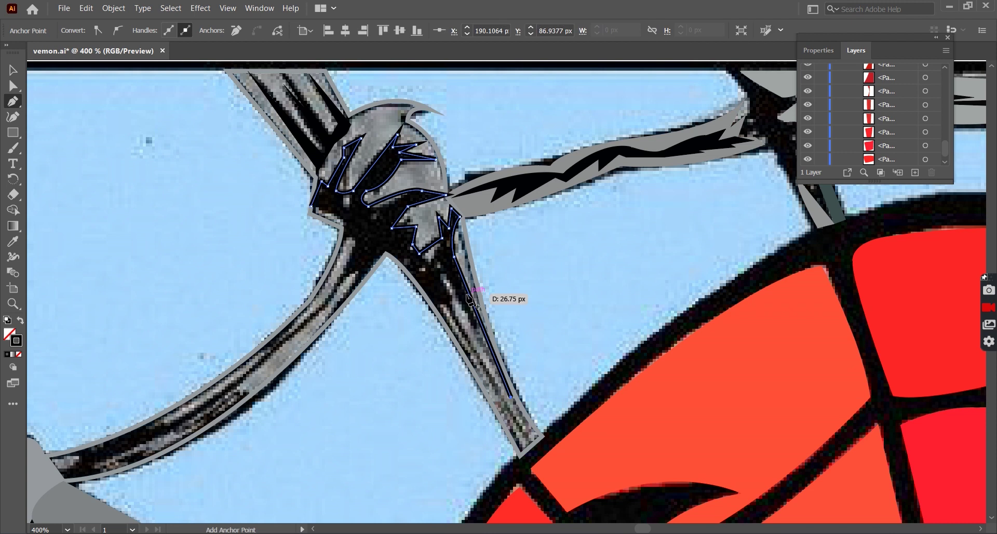
# Continue the detail outline along the left branch and close it near the knot centre
pyautogui.moveTo(449, 311); pyautogui.dragTo(444, 308)
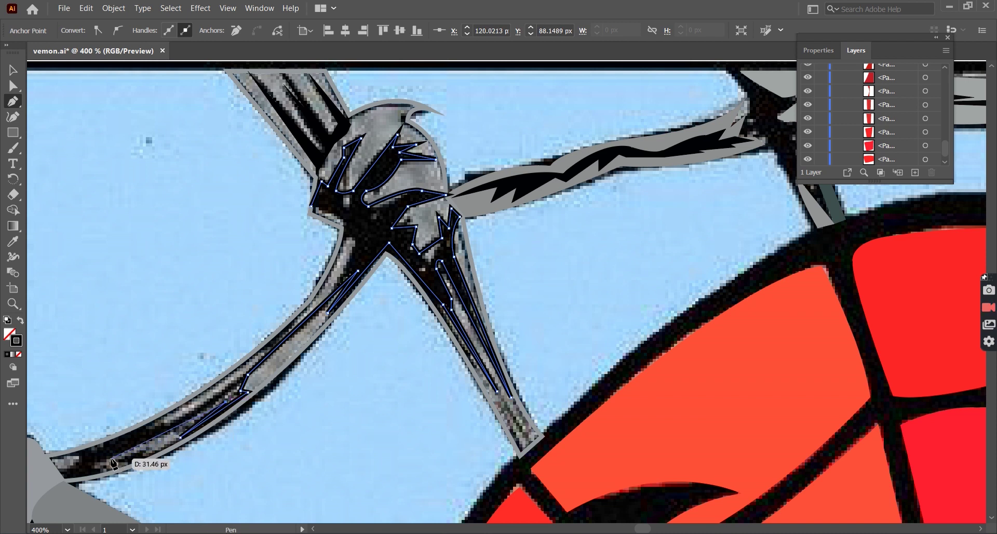
pyautogui.moveTo(120, 441); pyautogui.dragTo(121, 442)
pyautogui.click(166, 425)
pyautogui.click(162, 414)
pyautogui.click(233, 383)
pyautogui.click(279, 340)
pyautogui.click(366, 200)
# Fill the new detail shape black with the Eyedropper and deselect it
pyautogui.press('v')
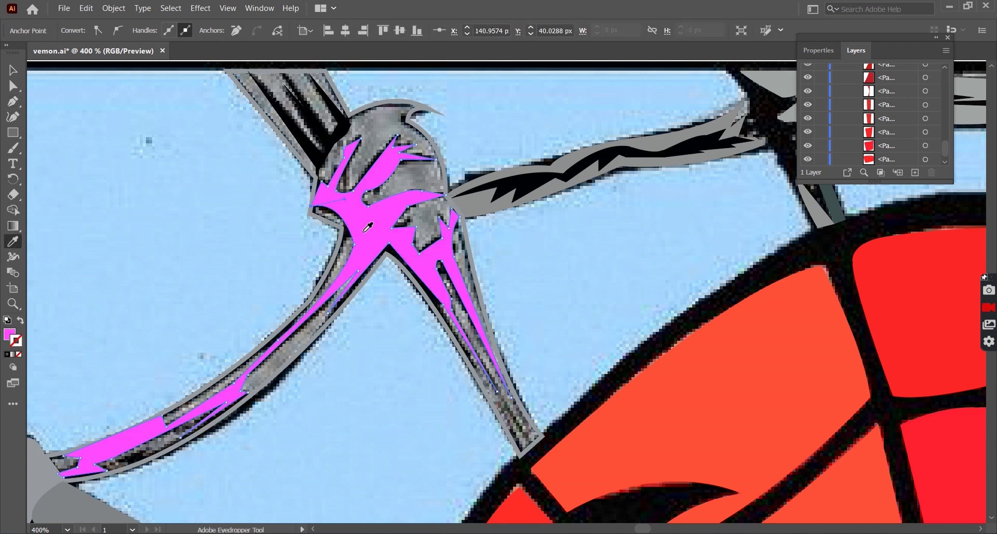
pyautogui.click(127, 225)
pyautogui.click(808, 121)
pyautogui.hotkey('shift', '`')
pyautogui.click(325, 132)
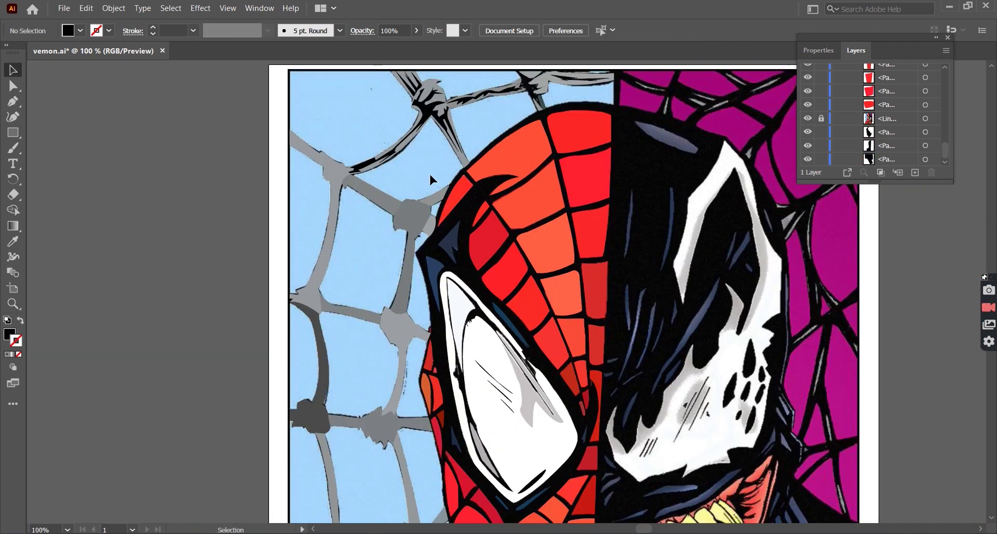
# Undo a stray anchor added to the upper-left web strand's detail trace
pyautogui.scroll(1, 229, 159)
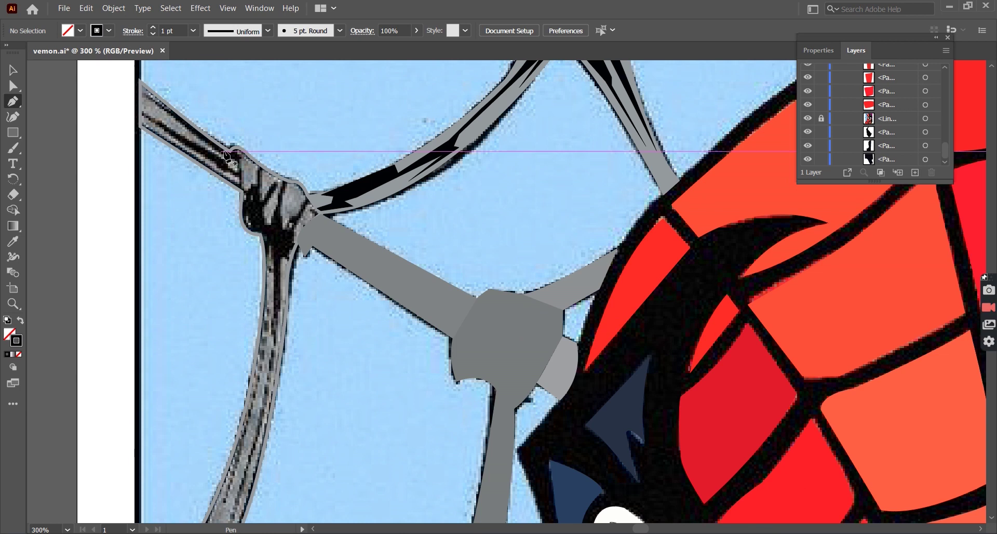
pyautogui.click(213, 152)
pyautogui.hotkey('ctrl', 'z')
pyautogui.hotkey('ctrl', 'z')
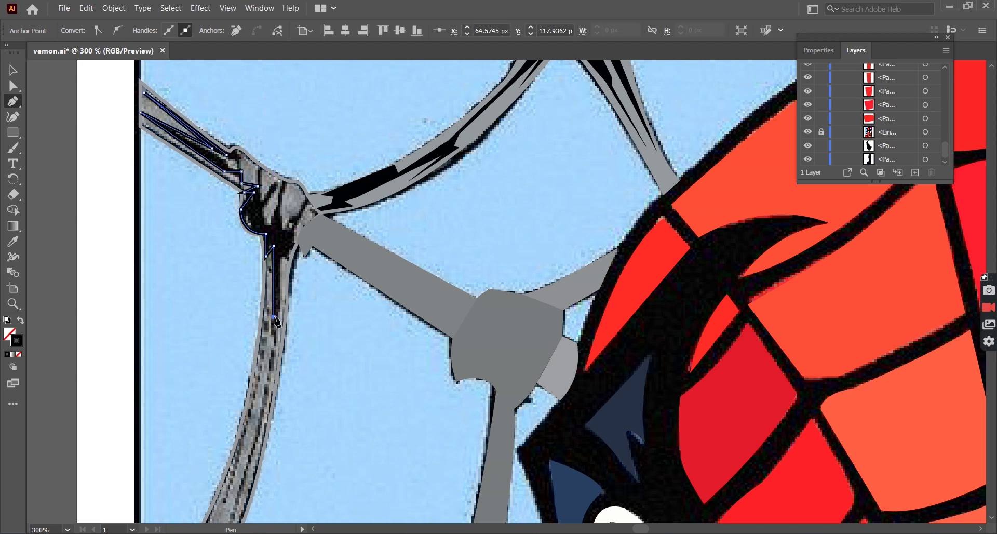
pyautogui.scroll(-1, 275, 319)
pyautogui.scroll(-1, 255, 388)
pyautogui.scroll(2, 222, 413)
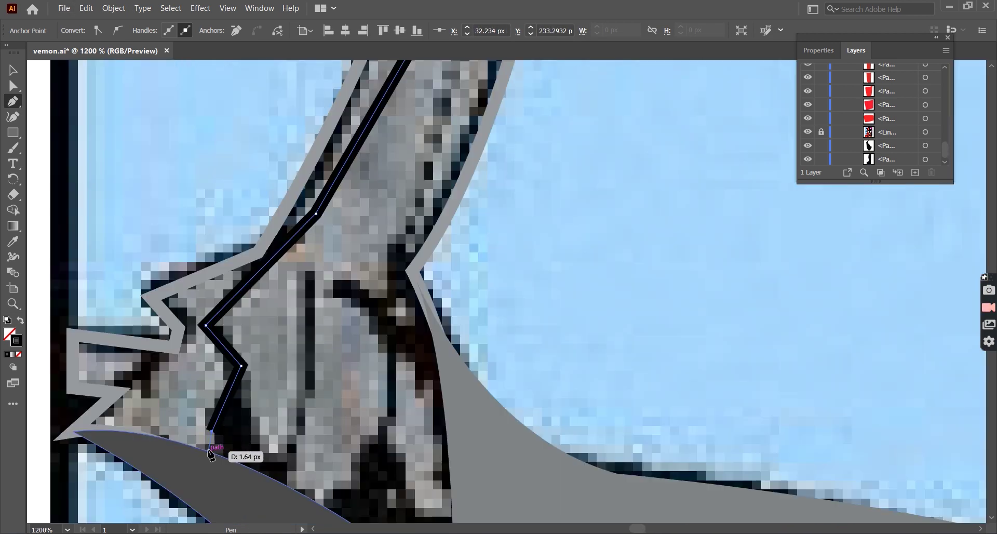
pyautogui.scroll(-1, 228, 446)
pyautogui.scroll(-1, 231, 454)
pyautogui.scroll(1, 231, 455)
# Trace the black zig-zag detail shape up the upper-left strand to its knot
pyautogui.click(257, 377)
pyautogui.scroll(-1, 263, 367)
pyautogui.scroll(1, 267, 351)
pyautogui.click(268, 351)
pyautogui.click(320, 256)
pyautogui.scroll(1, 312, 260)
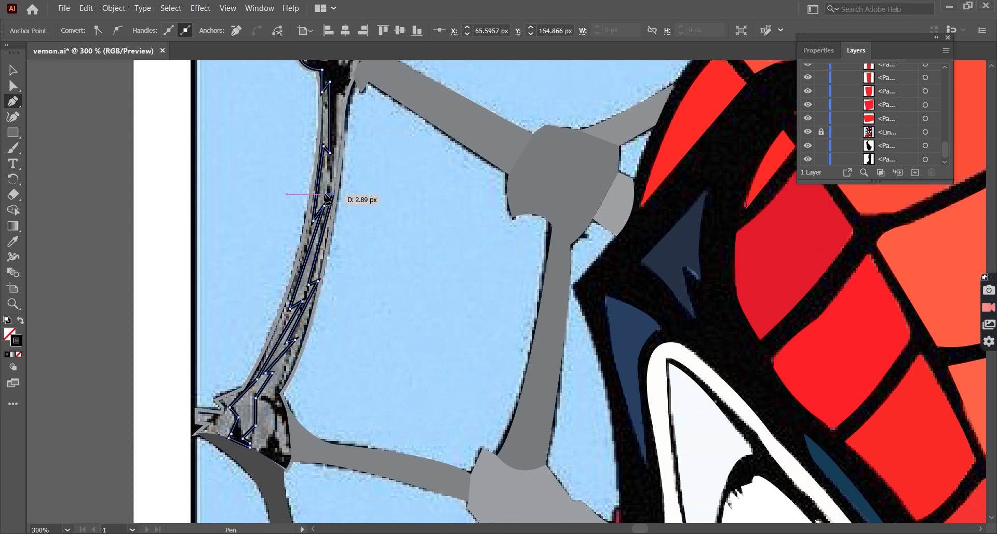
pyautogui.scroll(1, 327, 196)
pyautogui.click(334, 164)
pyautogui.scroll(1, 340, 151)
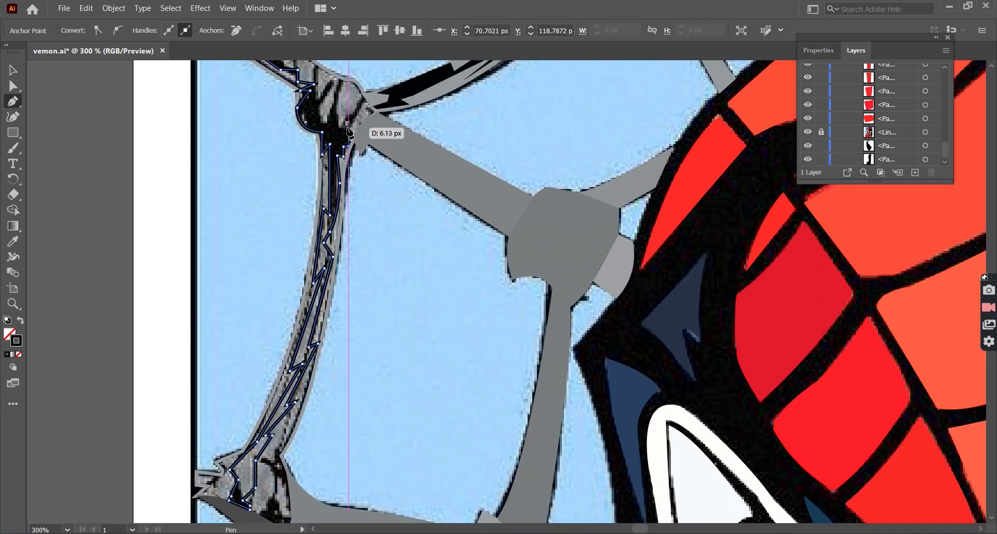
pyautogui.click(352, 129)
pyautogui.scroll(1, 363, 136)
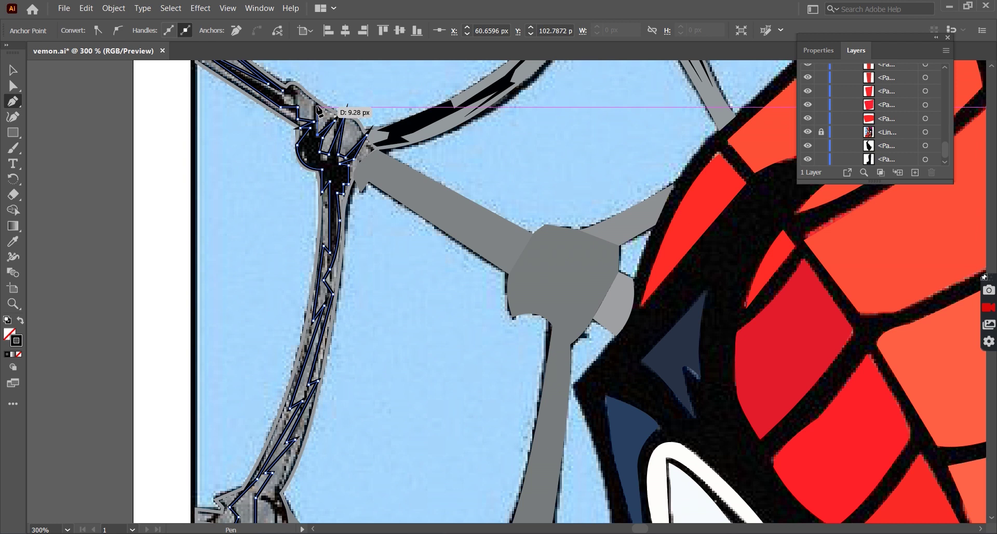
pyautogui.press('Escape')
# Zoom out, hide the reference image to check the traces, then show it again
pyautogui.hotkey('ctrl', '-')
pyautogui.hotkey('ctrl', '-')
pyautogui.press('v')
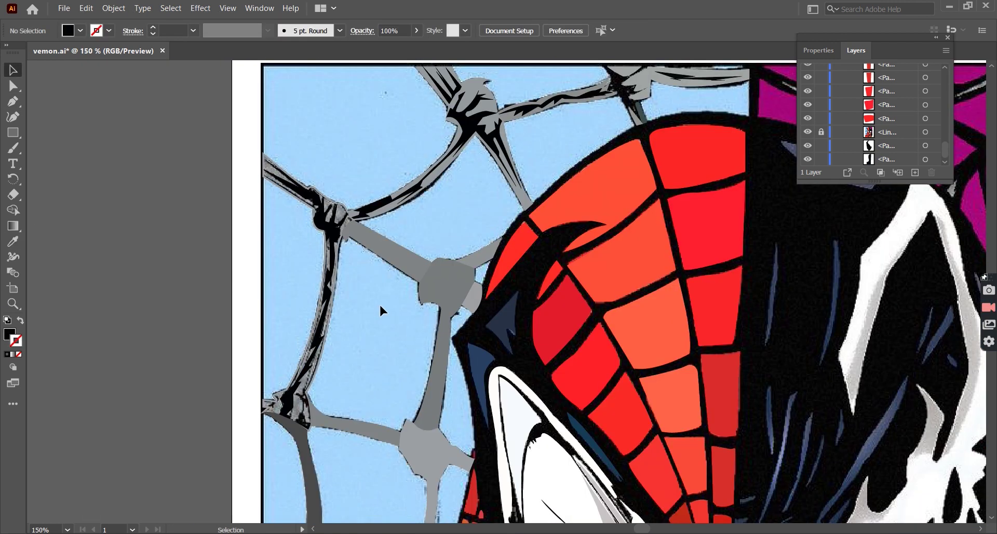
pyautogui.hotkey('ctrl', '-')
pyautogui.hotkey('ctrl', '-')
pyautogui.scroll(2, 394, 300)
pyautogui.scroll(1, 394, 300)
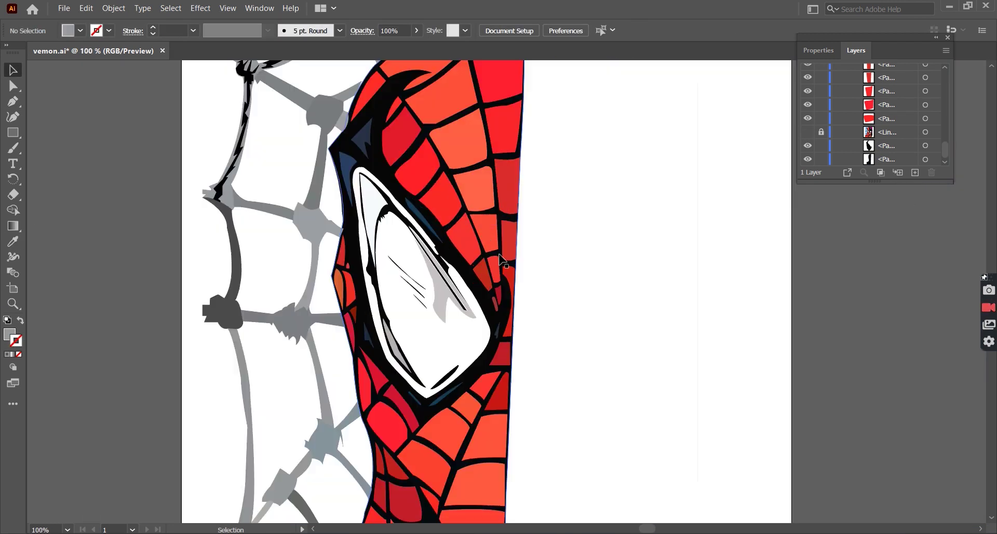
pyautogui.hotkey('ctrl', 'alt', '3')
pyautogui.scroll(-2, 393, 300)
pyautogui.scroll(1, 466, 202)
pyautogui.press('p')
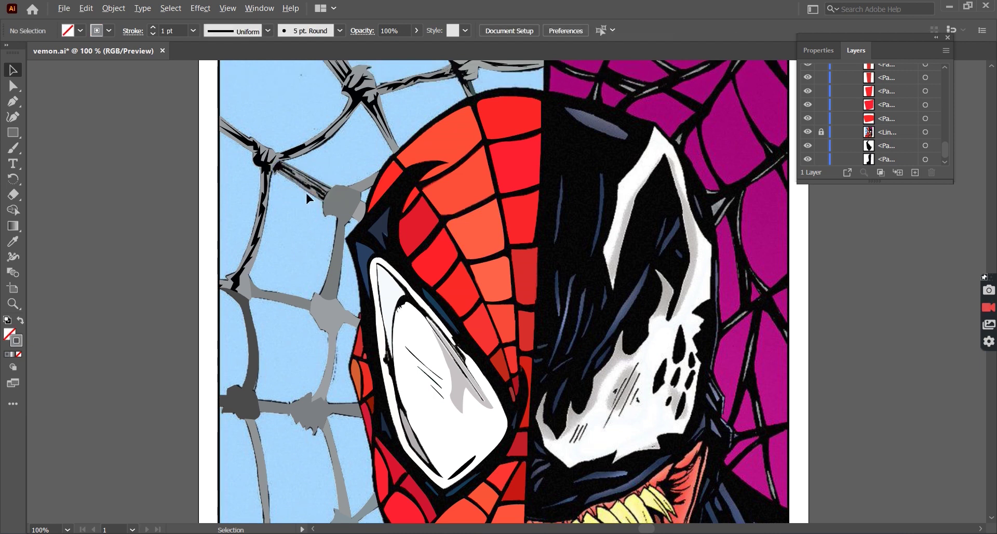
pyautogui.scroll(4, 306, 191)
# Trace the first dark streak on the diagonal strand as a black-filled shape
pyautogui.click(242, 88)
pyautogui.click(297, 124)
pyautogui.click(298, 130)
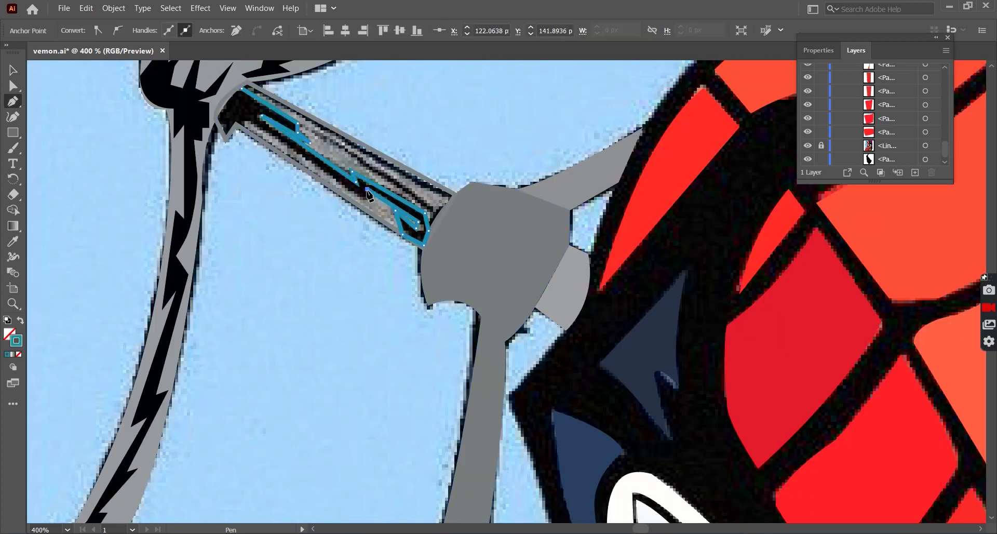
pyautogui.click(367, 190)
pyautogui.scroll(1, 311, 166)
pyautogui.click(248, 148)
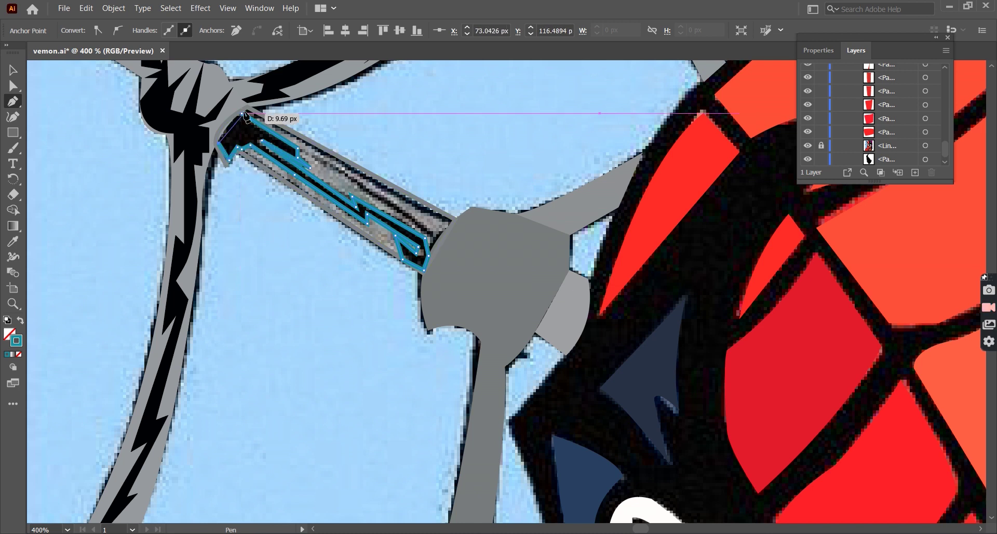
pyautogui.press('i')
pyautogui.click(405, 231)
pyautogui.keyDown('ctrl'); pyautogui.click(309, 338); pyautogui.keyUp('ctrl')
pyautogui.click(10, 104)
# Trace a second black detail shape along the streak and hide the reference to check it
pyautogui.click(302, 154)
pyautogui.moveTo(429, 237); pyautogui.dragTo(449, 262)
pyautogui.hotkey('shift', 'x')
pyautogui.click(365, 190)
pyautogui.press('v')
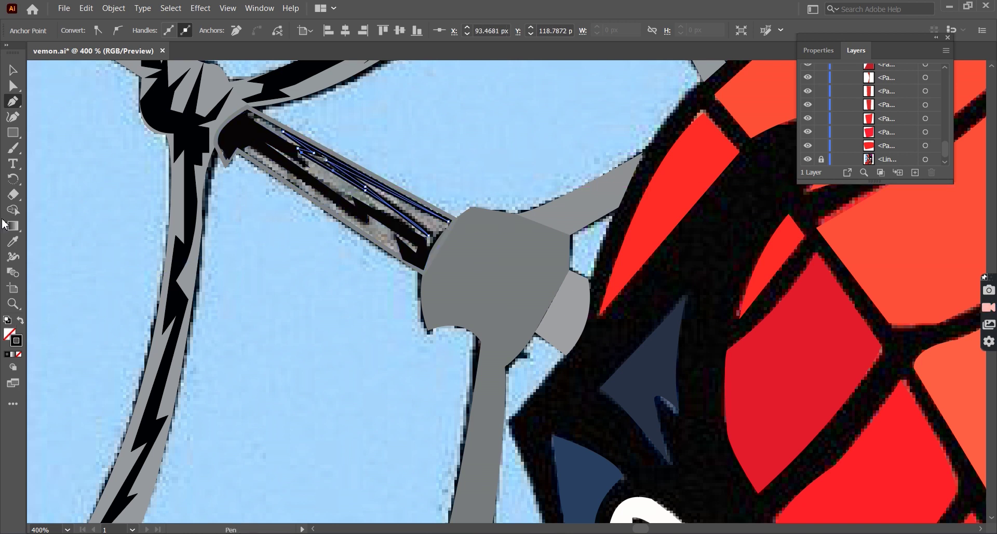
pyautogui.hotkey('shift', 'x')
pyautogui.click(355, 239)
pyautogui.hotkey('ctrl', 'shift', 'w')
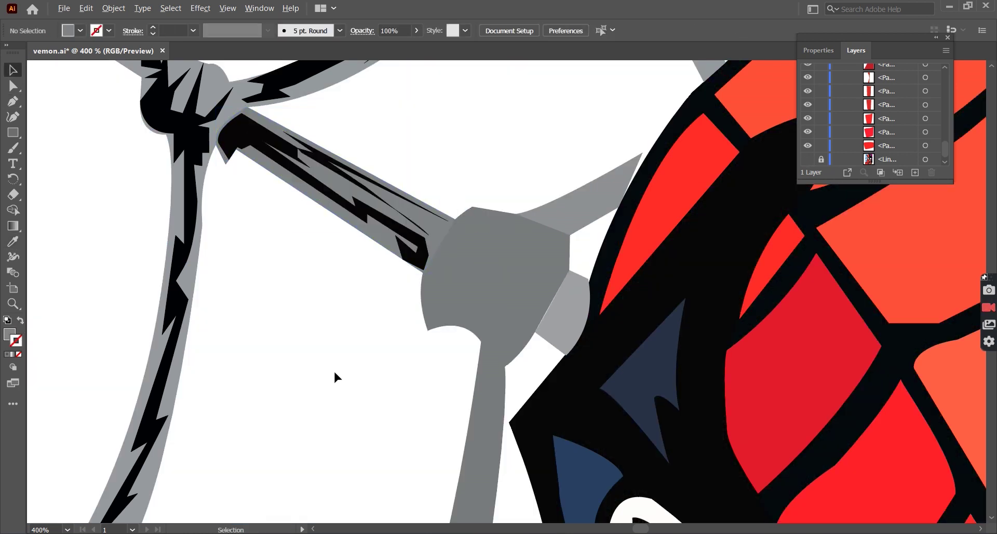
pyautogui.scroll(-3, 333, 370)
pyautogui.scroll(2, 344, 350)
# Send the grey spike beside Spider-Man's head to the back with Arrange > Send to Back
pyautogui.click(423, 184)
pyautogui.press('p')
pyautogui.hotkey('ctrl', '=')
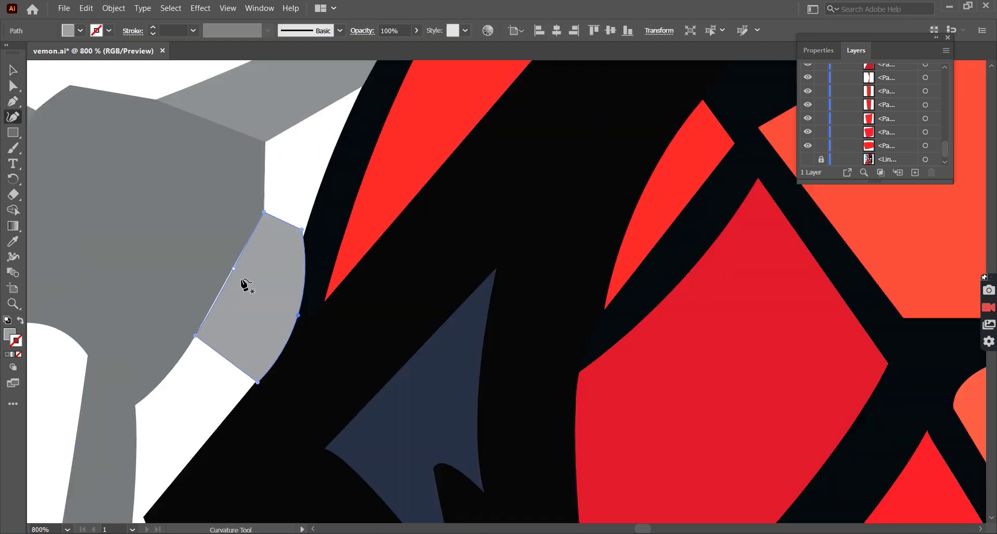
pyautogui.press('v')
pyautogui.rightClick(329, 299)
pyautogui.click(514, 271)
pyautogui.rightClick(389, 162)
pyautogui.scroll(-3, 457, 363)
pyautogui.rightClick(445, 156)
pyautogui.click(629, 398)
pyautogui.scroll(-2, 434, 242)
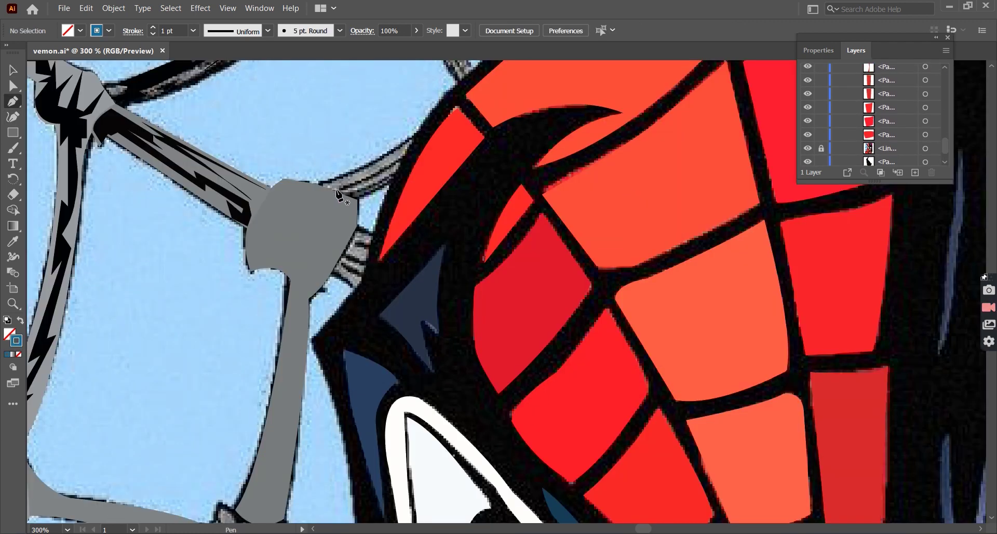
# Trace a dark shape on the short strand joining the knot to the mask edge
pyautogui.click(333, 190)
pyautogui.click(407, 155)
pyautogui.moveTo(388, 166); pyautogui.dragTo(390, 182)
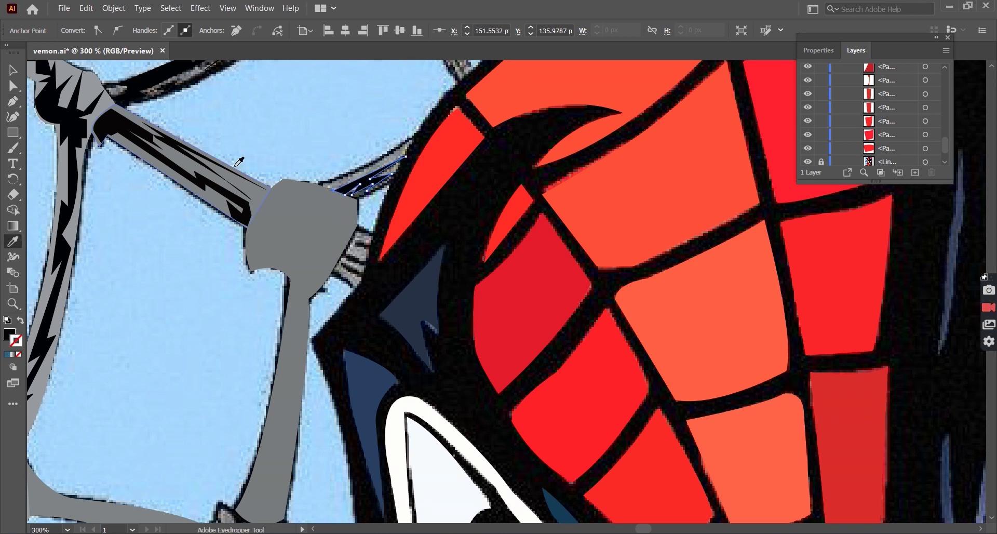
pyautogui.press('v')
pyautogui.hotkey('ctrl', '-')
pyautogui.hotkey('ctrl', '-')
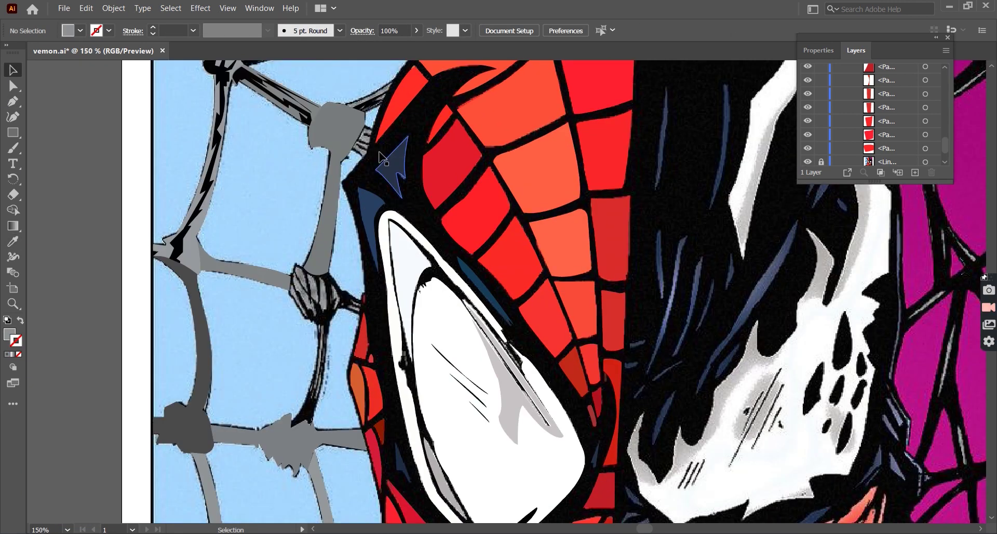
pyautogui.click(310, 291)
pyautogui.scroll(2, 395, 223)
pyautogui.click(387, 159)
pyautogui.scroll(-2, 387, 158)
pyautogui.scroll(2, 387, 158)
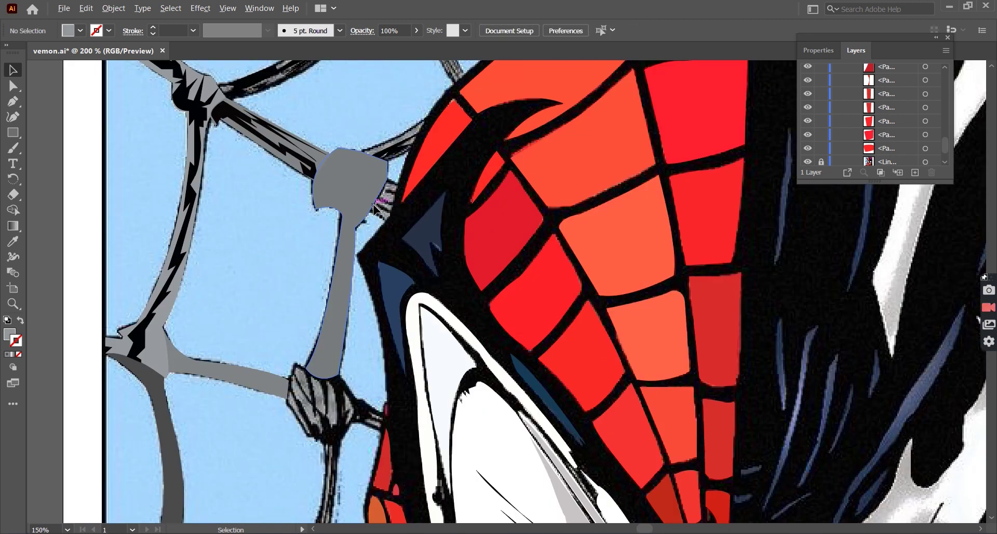
# Trace a zig-zag outline across the grey web junction beside the brow
pyautogui.press('p')
pyautogui.scroll(2, 359, 179)
pyautogui.click(267, 206)
pyautogui.moveTo(289, 225); pyautogui.dragTo(338, 127)
pyautogui.click(304, 155)
pyautogui.click(299, 223)
pyautogui.click(328, 228)
pyautogui.click(328, 145)
pyautogui.click(334, 198)
pyautogui.click(363, 131)
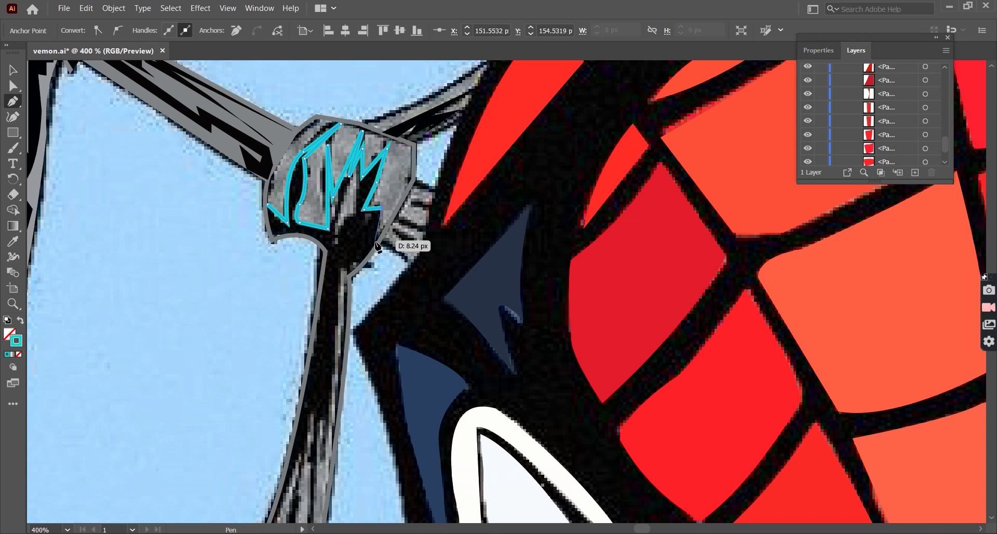
# Extend the outline down the hanging strand and back, then eyedrop the black fill
pyautogui.click(341, 271)
pyautogui.scroll(-1, 340, 291)
pyautogui.click(339, 312)
pyautogui.click(327, 406)
pyautogui.scroll(-3, 328, 408)
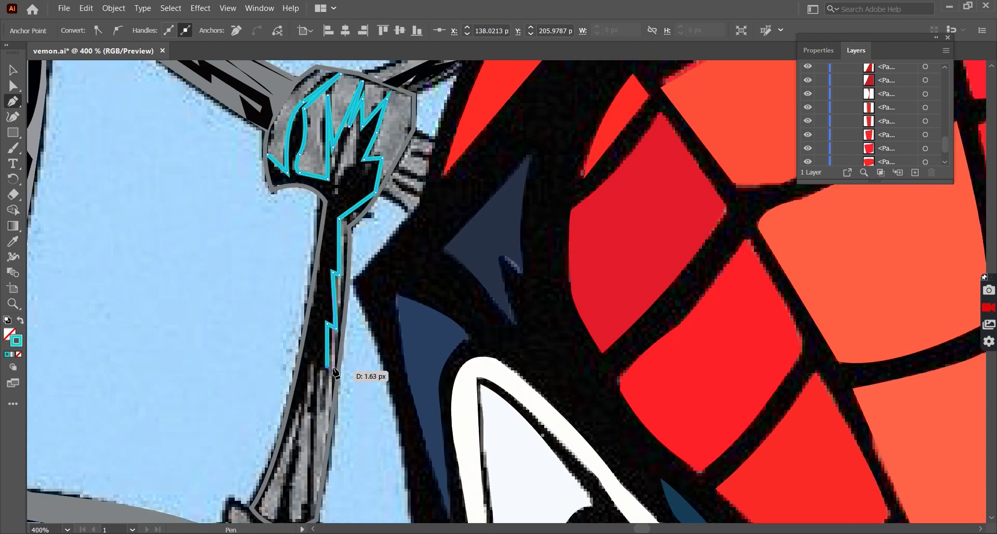
pyautogui.click(322, 443)
pyautogui.scroll(-2, 321, 442)
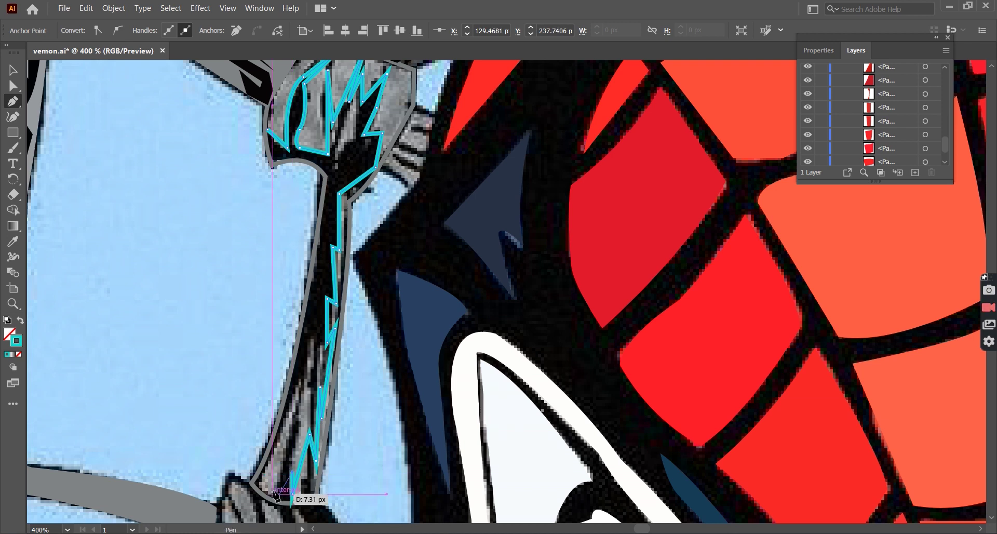
pyautogui.click(312, 388)
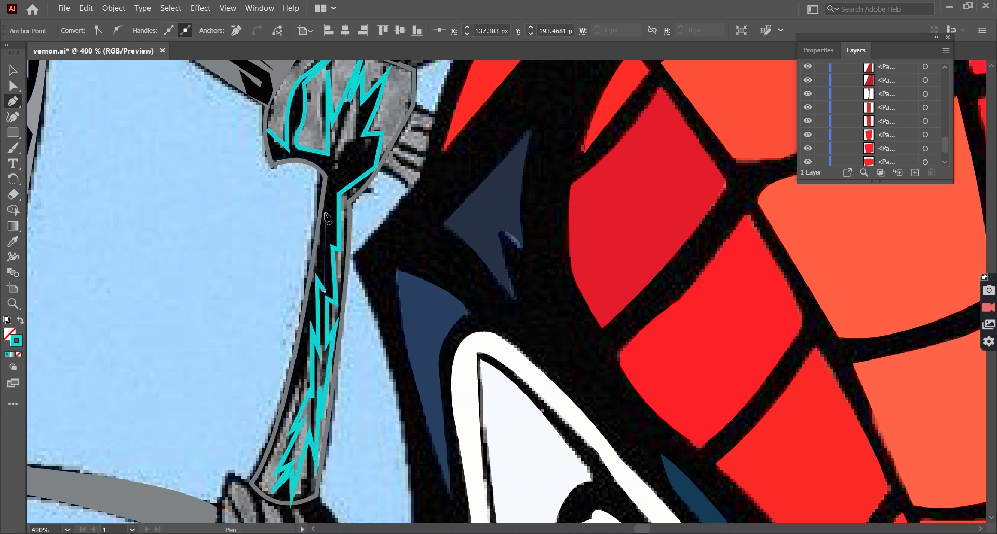
pyautogui.click(332, 166)
pyautogui.click(289, 204)
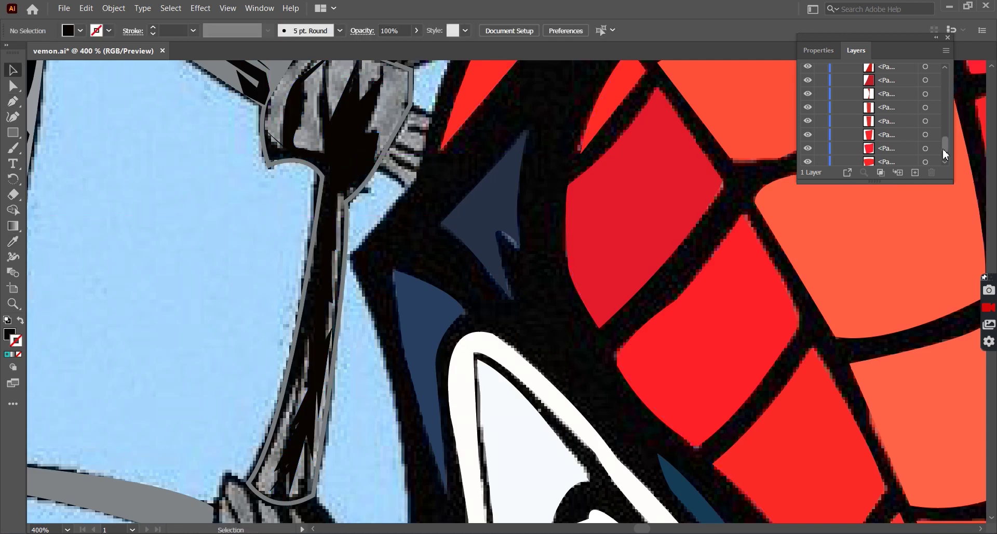
# Zoom in to inspect the black-filled detail, then zoom back out to the portrait
pyautogui.scroll(5, 189, 100)
pyautogui.hotkey('shift', '`')
pyautogui.scroll(-2, 174, 179)
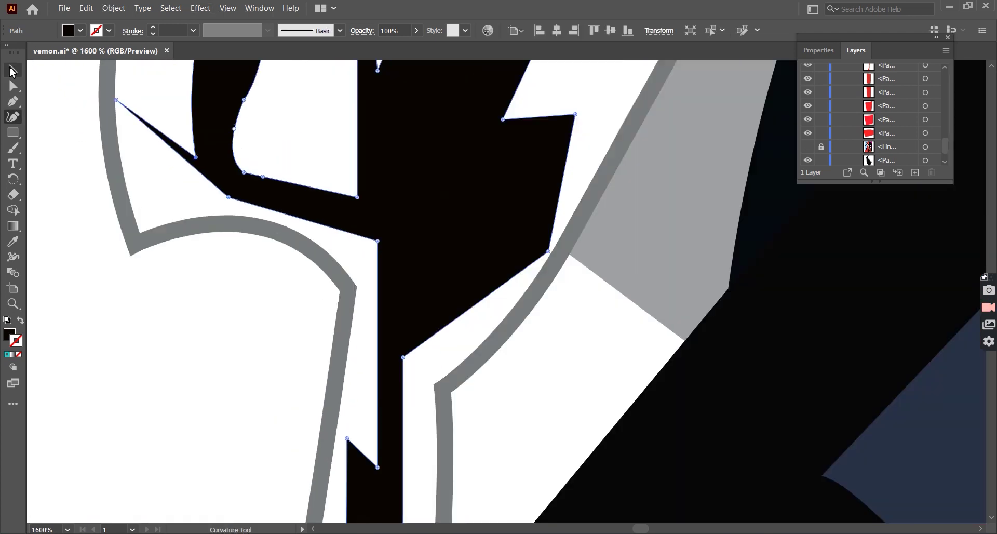
pyautogui.scroll(-2, 174, 179)
pyautogui.scroll(2, 232, 236)
pyautogui.press('v')
pyautogui.hotkey('ctrl', 'shift', 'a')
pyautogui.scroll(-3, 271, 259)
pyautogui.scroll(-3, 271, 259)
pyautogui.scroll(2, 435, 325)
pyautogui.scroll(1, 435, 325)
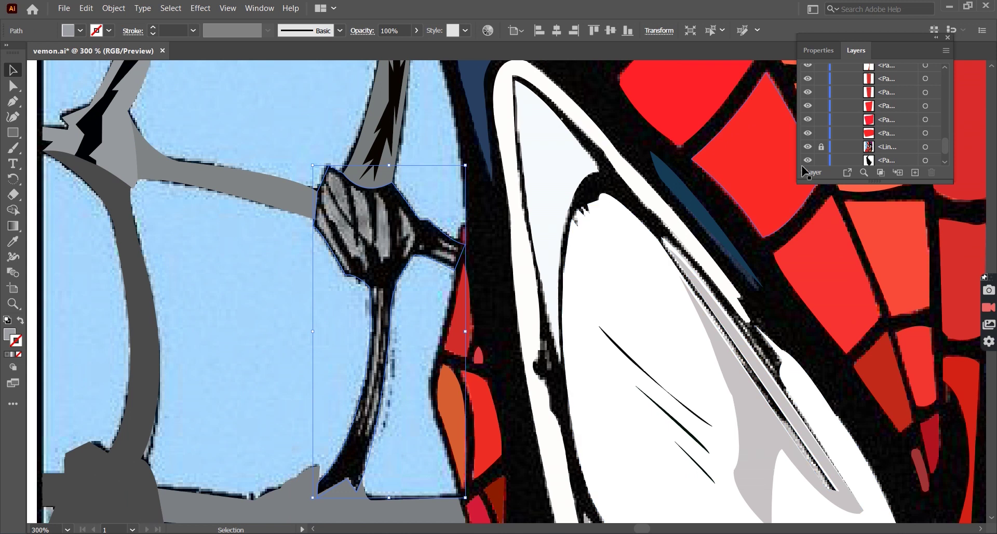
# Check the knot on the left strand before tracing the horizontal strand
pyautogui.press('p')
pyautogui.scroll(-3, 289, 260)
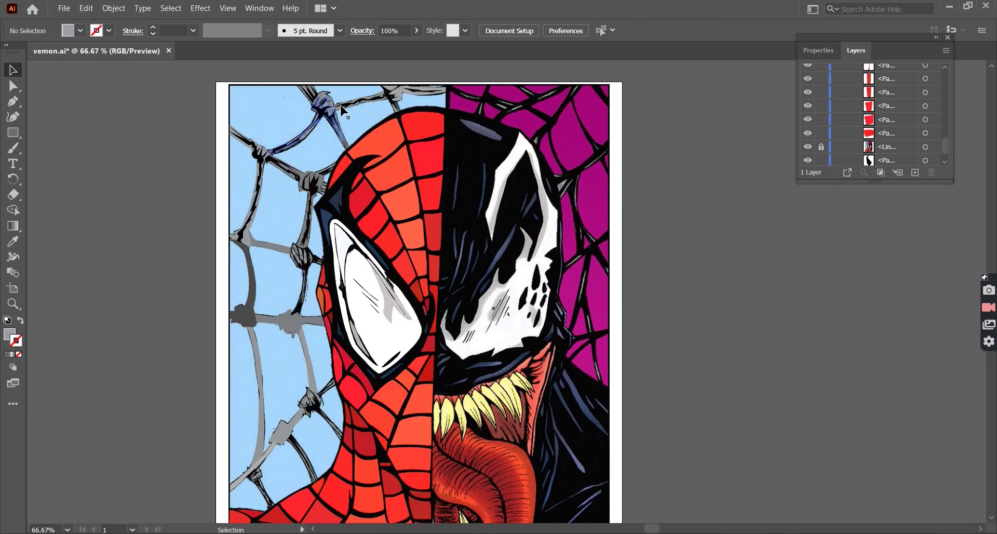
pyautogui.scroll(3, 289, 260)
pyautogui.press('v')
pyautogui.click(289, 260)
pyautogui.press('p')
pyautogui.scroll(1, 209, 249)
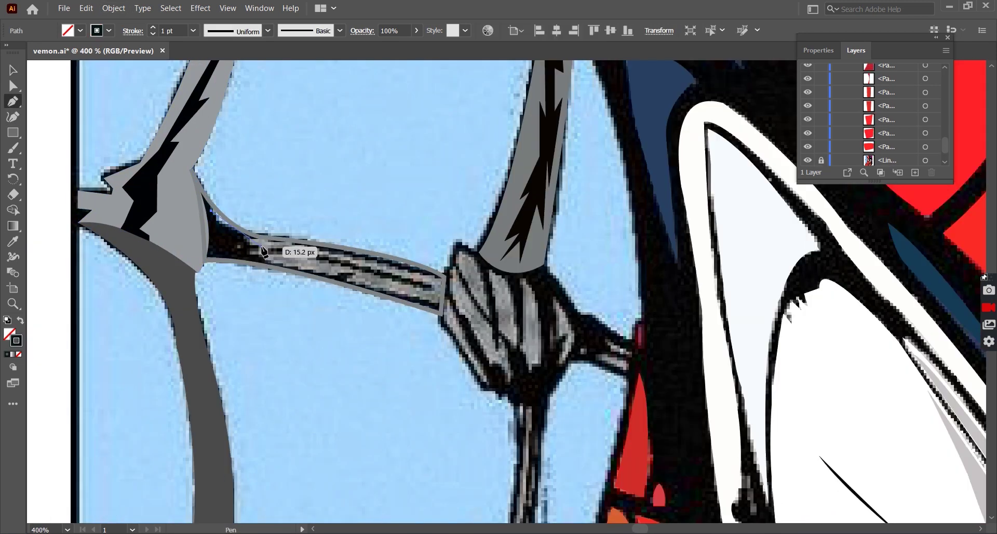
# Trace and close a black streak shape along the web strand
pyautogui.click(211, 211)
pyautogui.click(251, 247)
pyautogui.click(400, 272)
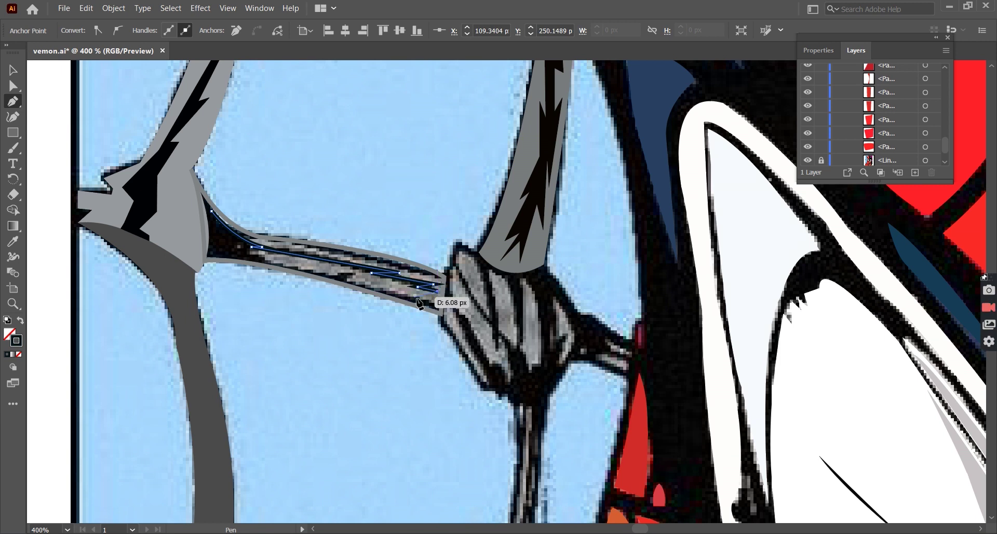
pyautogui.keyDown('ctrl'); pyautogui.click(305, 263); pyautogui.keyUp('ctrl')
pyautogui.click(291, 262)
pyautogui.click(225, 242)
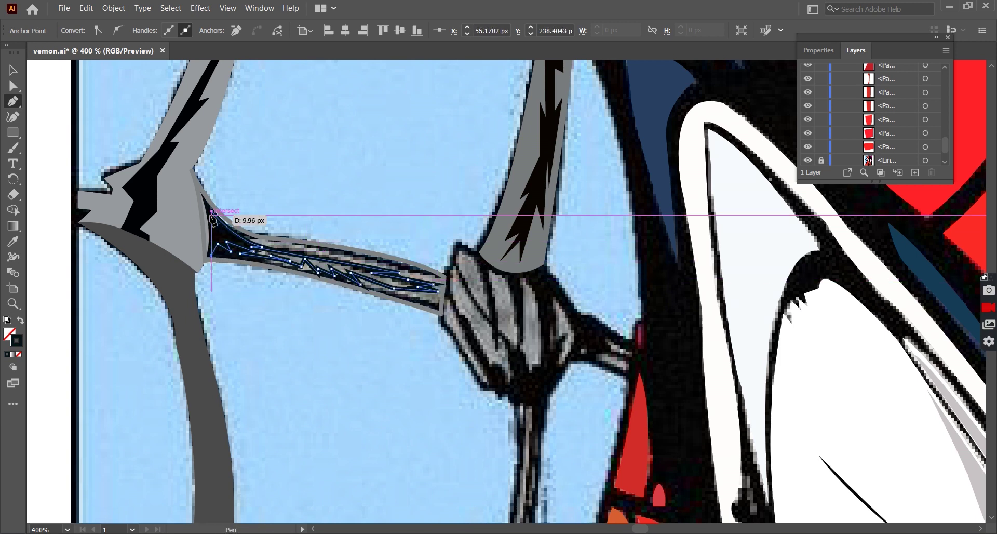
pyautogui.press('v')
pyautogui.hotkey('ctrl', '-')
pyautogui.hotkey('ctrl', '-')
pyautogui.hotkey('ctrl', '-')
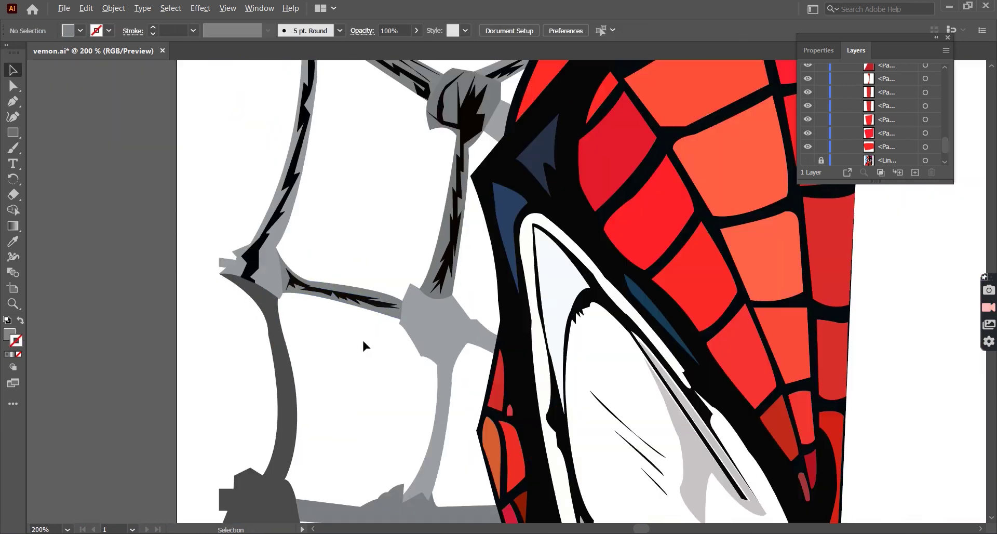
pyautogui.hotkey('ctrl', '-')
pyautogui.hotkey('ctrl', '-')
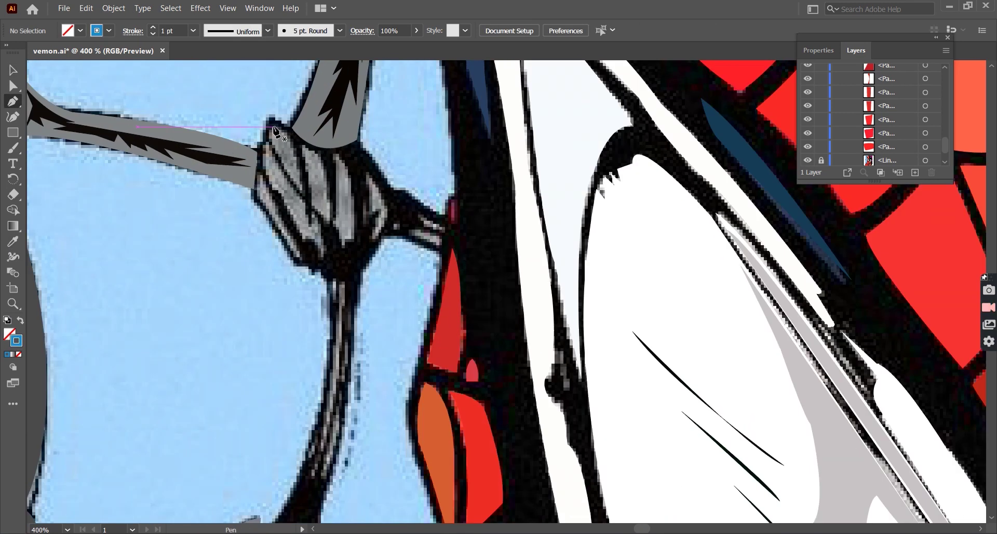
# Outline the knot's zigzag dark detail, with a spike out along the strand
pyautogui.click(344, 253)
pyautogui.click(335, 154)
pyautogui.click(353, 240)
pyautogui.click(367, 181)
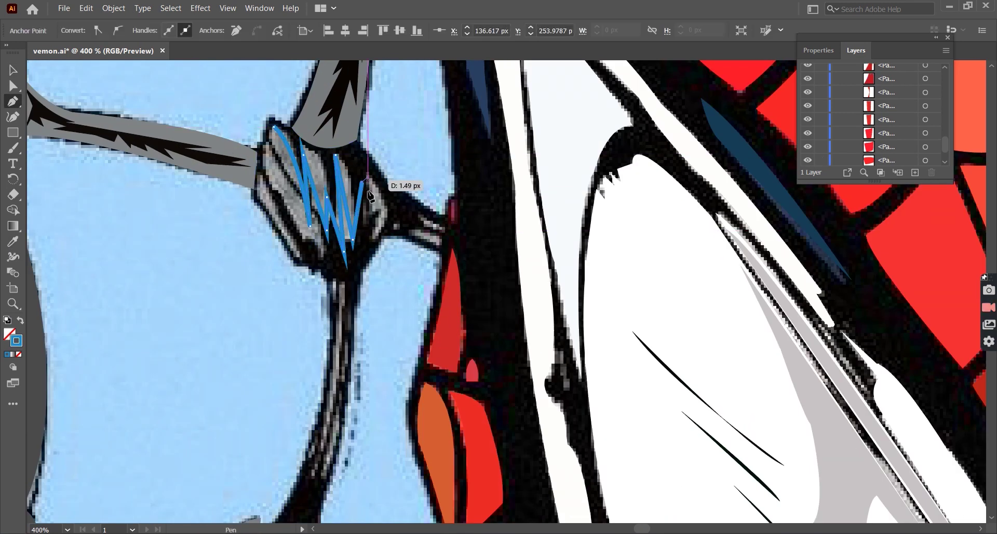
pyautogui.click(393, 220)
pyautogui.click(441, 233)
pyautogui.click(387, 229)
pyautogui.moveTo(360, 266); pyautogui.dragTo(367, 250)
pyautogui.hotkey('ctrl', '-')
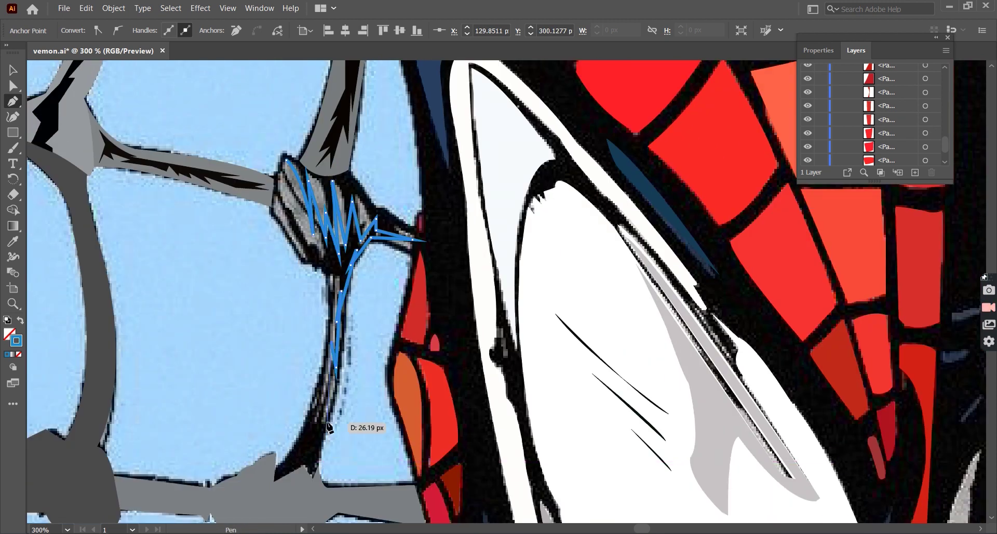
# Trace the detail's pointed lower end and close it into a finished shape
pyautogui.click(313, 479)
pyautogui.click(274, 480)
pyautogui.click(307, 415)
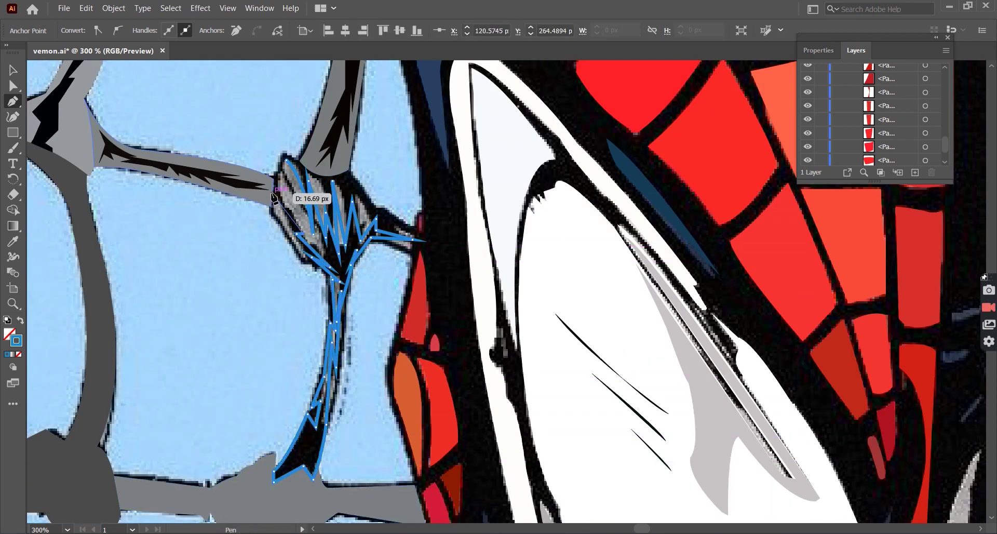
pyautogui.click(293, 173)
pyautogui.hotkey('ctrl', 'shift', 'a')
pyautogui.hotkey('ctrl', '-')
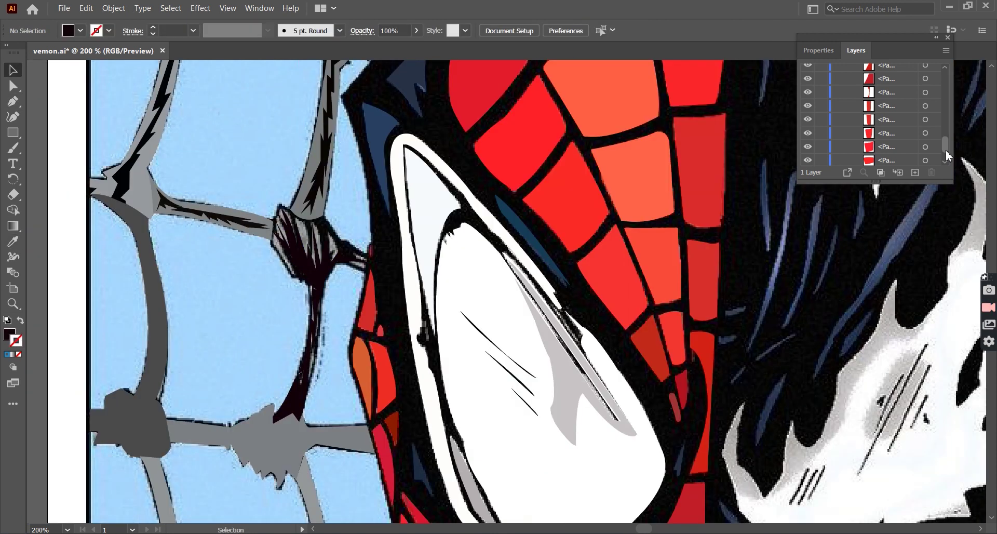
pyautogui.hotkey('ctrl', '+')
# Inspect the grey strand's edge close up, then show the reference image again
pyautogui.click(140, 311)
pyautogui.hotkey('ctrl', '+')
pyautogui.hotkey('ctrl', '+')
pyautogui.hotkey('ctrl', '+')
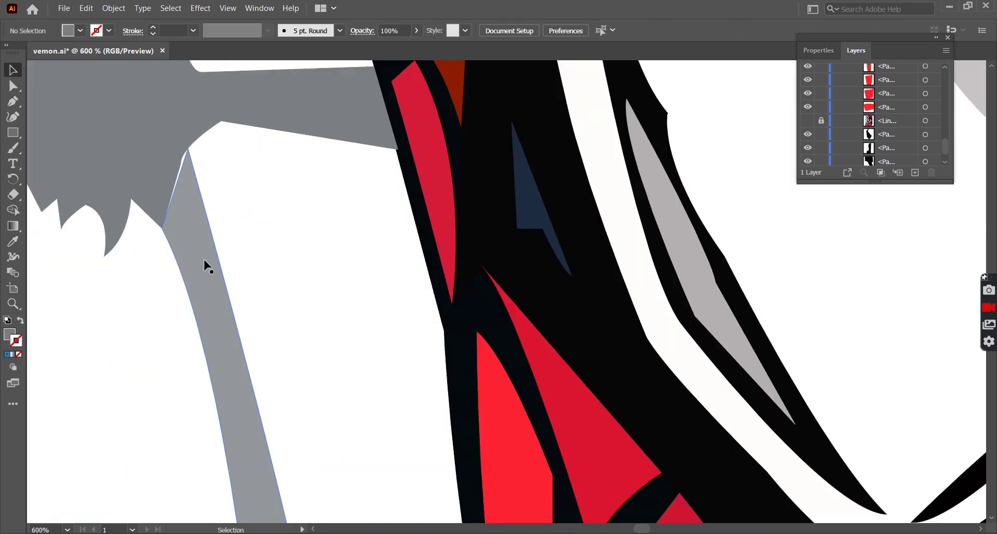
pyautogui.hotkey('shift', '`')
pyautogui.hotkey('ctrl', 'shift', 'a')
pyautogui.hotkey('ctrl', '-')
pyautogui.click(807, 121)
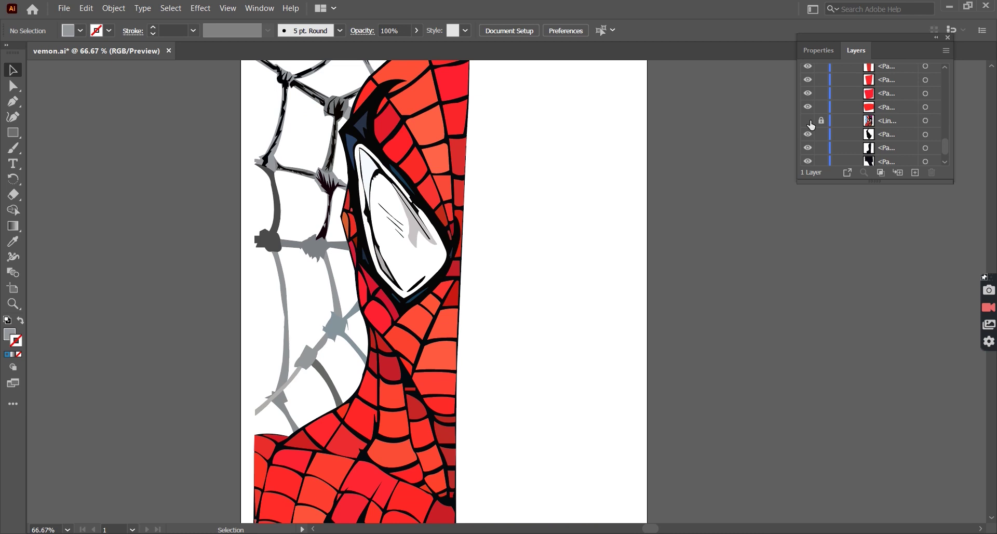
pyautogui.hotkey('ctrl', '+')
pyautogui.press('p')
pyautogui.click(19, 341)
# Trace the horizontal strand's dark detail curving into and across its knot
pyautogui.click(160, 190)
pyautogui.hotkey('ctrl', '+')
pyautogui.click(243, 171)
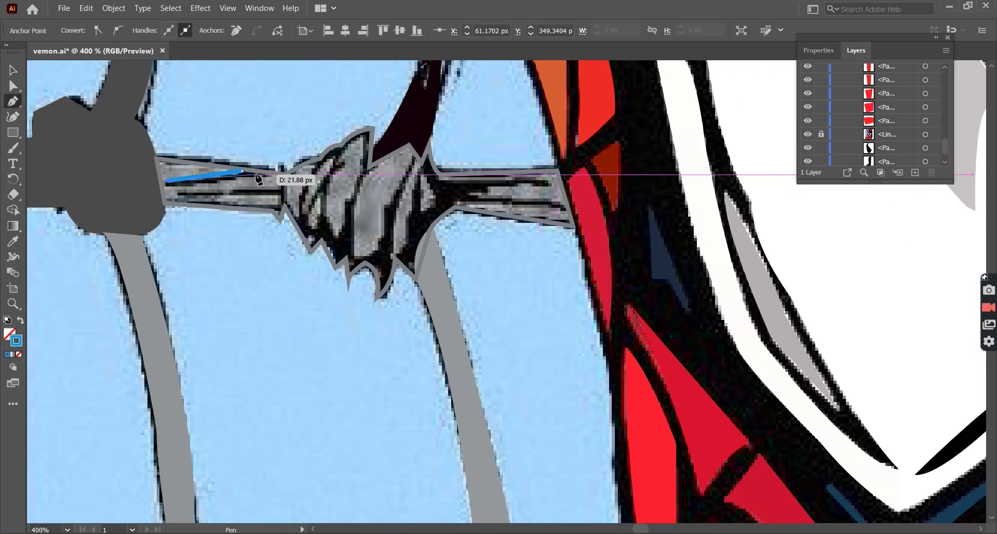
pyautogui.click(313, 211)
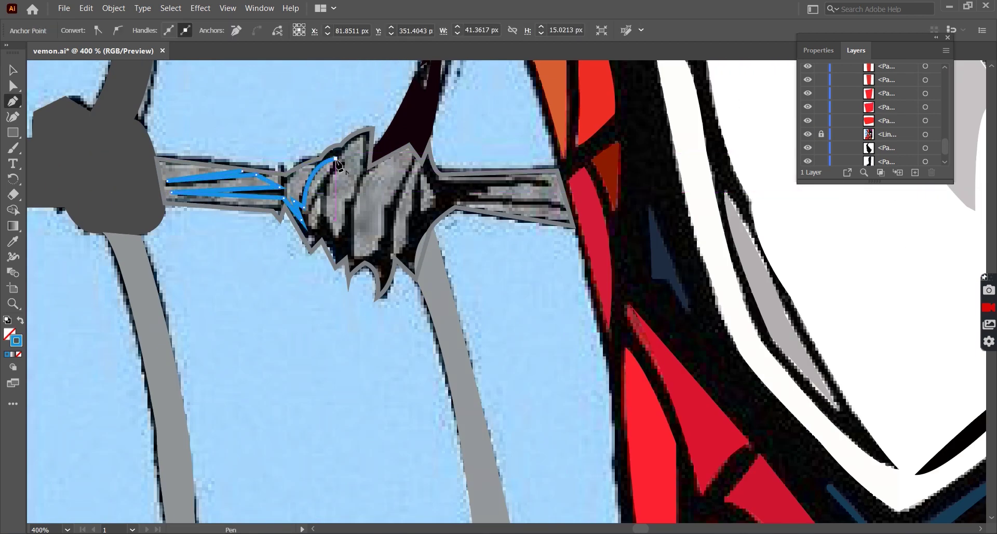
pyautogui.click(337, 236)
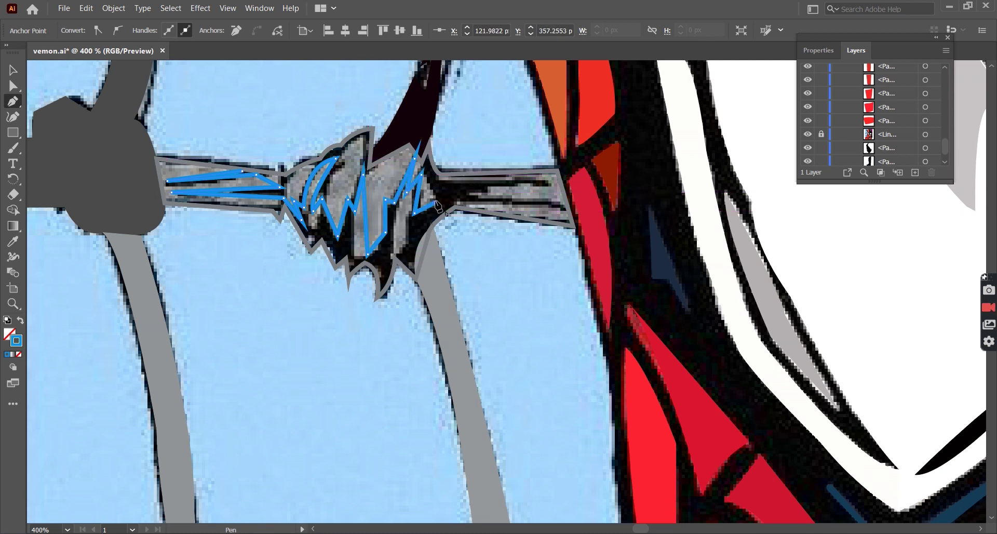
pyautogui.click(496, 182)
pyautogui.click(552, 180)
pyautogui.click(531, 189)
# Extend the outline along the strand's right end and close the knot shape
pyautogui.click(571, 208)
pyautogui.click(546, 211)
pyautogui.click(497, 201)
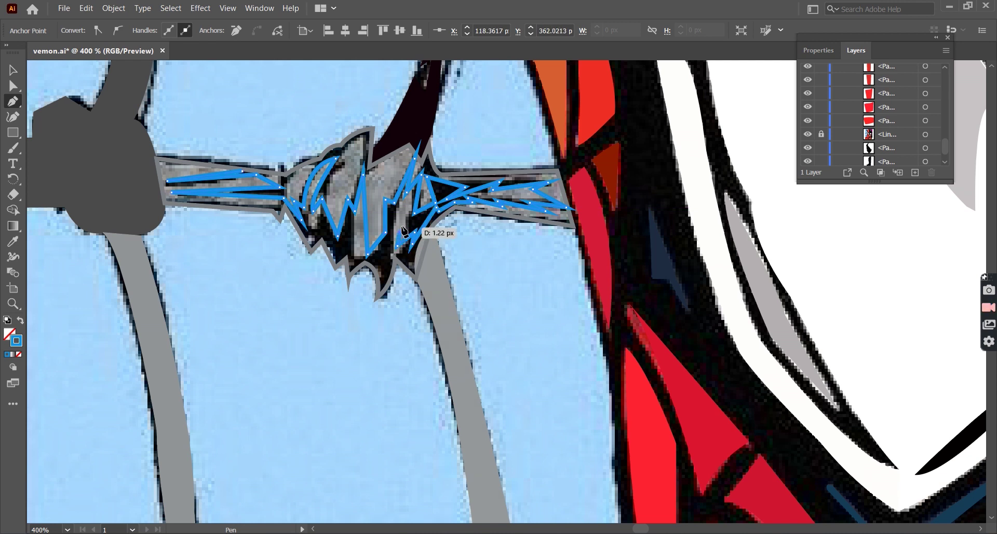
pyautogui.click(247, 182)
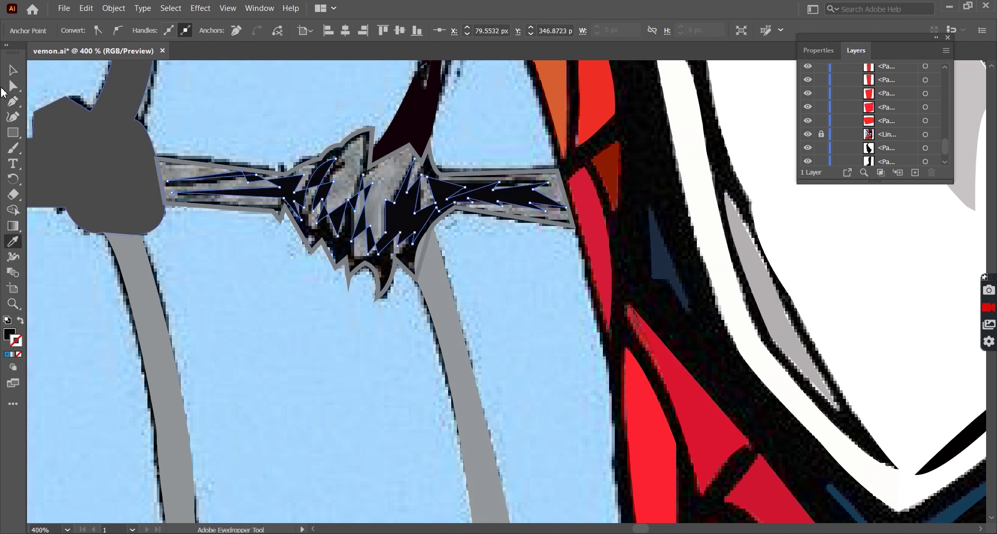
pyautogui.press('v')
pyautogui.hotkey('ctrl', '1')
pyautogui.keyDown('alt'); pyautogui.scroll(-2, 300, 314); pyautogui.keyUp('alt')
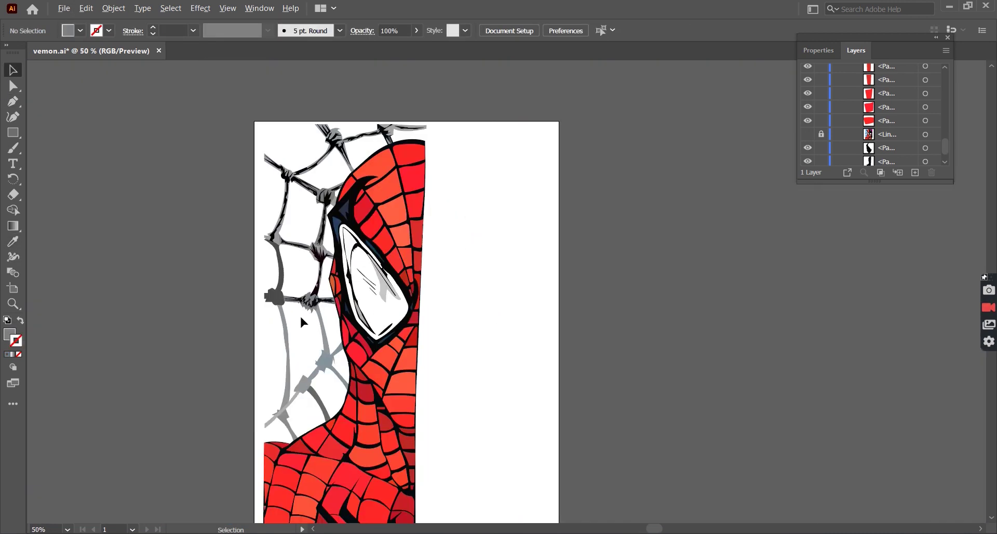
# Show the reference image and Pen-trace a detail outline on the web strand
pyautogui.scroll(-2, 300, 314)
pyautogui.hotkey('ctrl', '+')
pyautogui.click(807, 138)
pyautogui.keyDown('alt'); pyautogui.scroll(1, 318, 327); pyautogui.keyUp('alt')
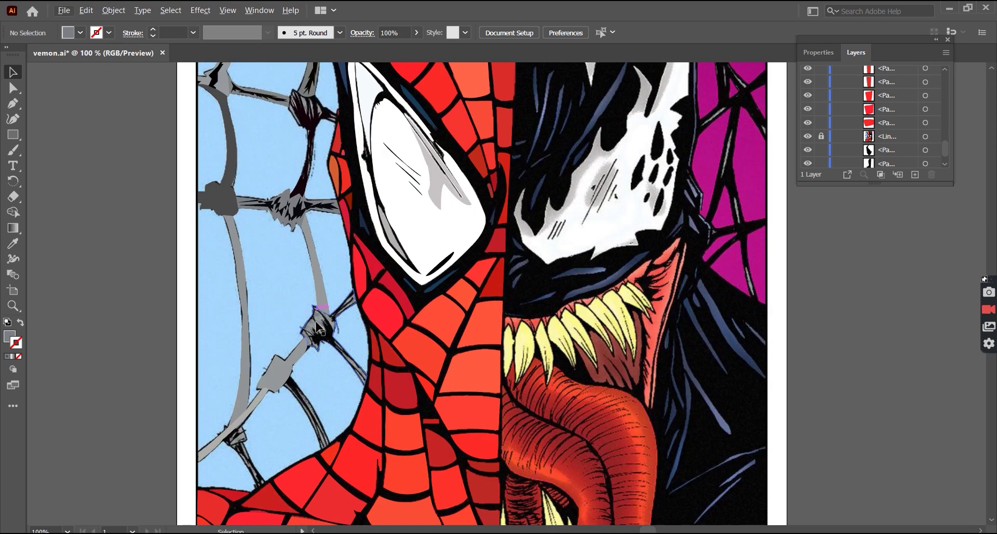
pyautogui.keyDown('alt'); pyautogui.scroll(1, 337, 276); pyautogui.keyUp('alt')
pyautogui.press('p')
pyautogui.click(260, 184)
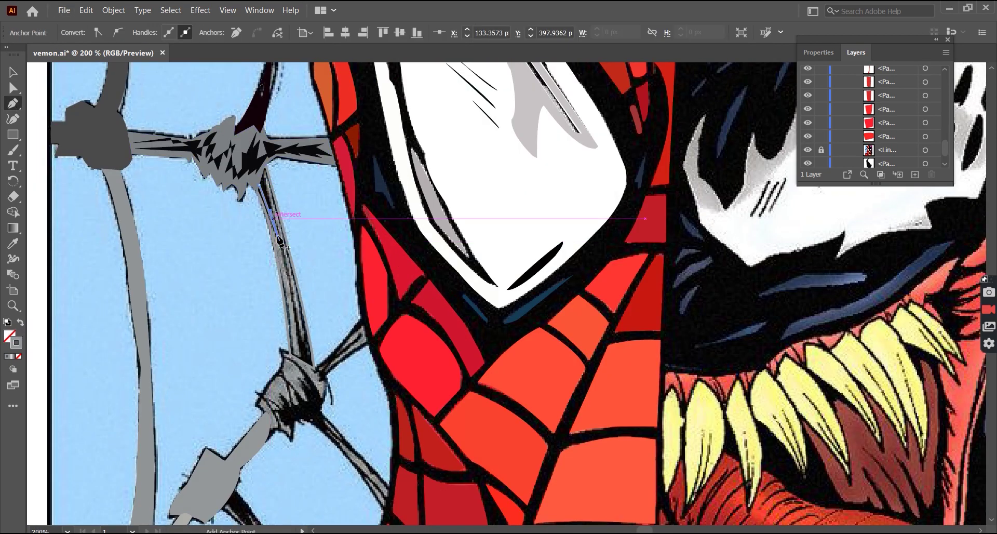
pyautogui.keyDown('alt'); pyautogui.scroll(-1, 310, 379); pyautogui.keyUp('alt')
pyautogui.keyDown('alt'); pyautogui.scroll(1, 280, 343); pyautogui.keyUp('alt')
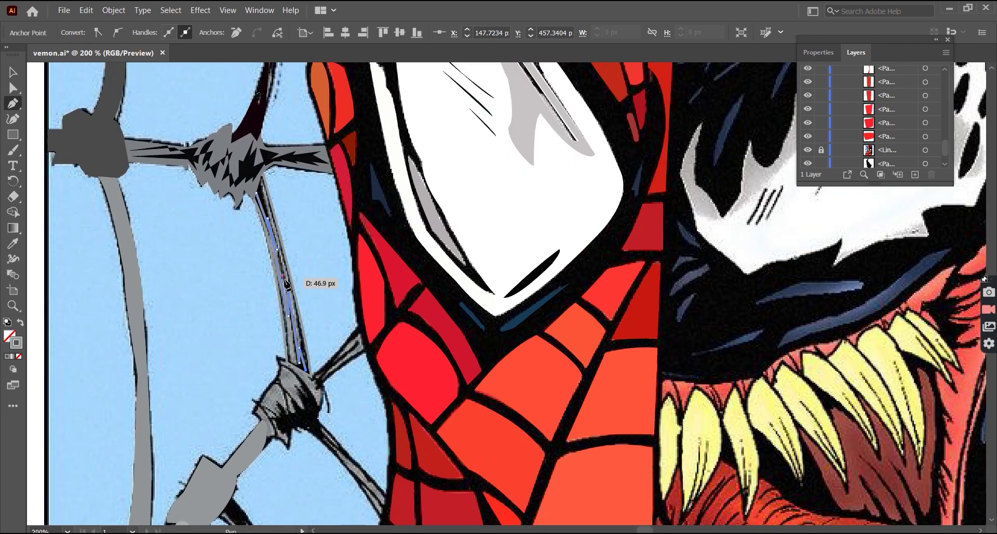
pyautogui.press('v')
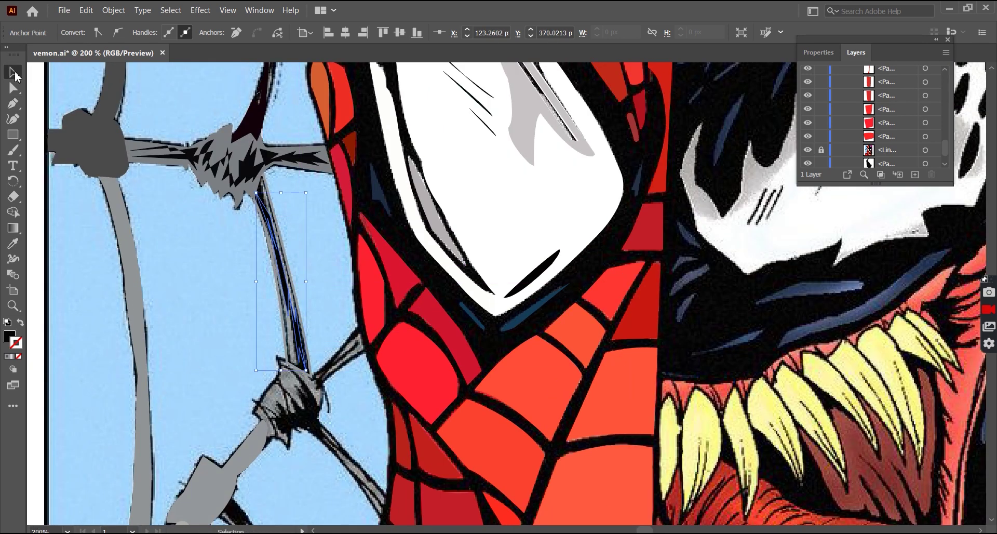
pyautogui.click(807, 149)
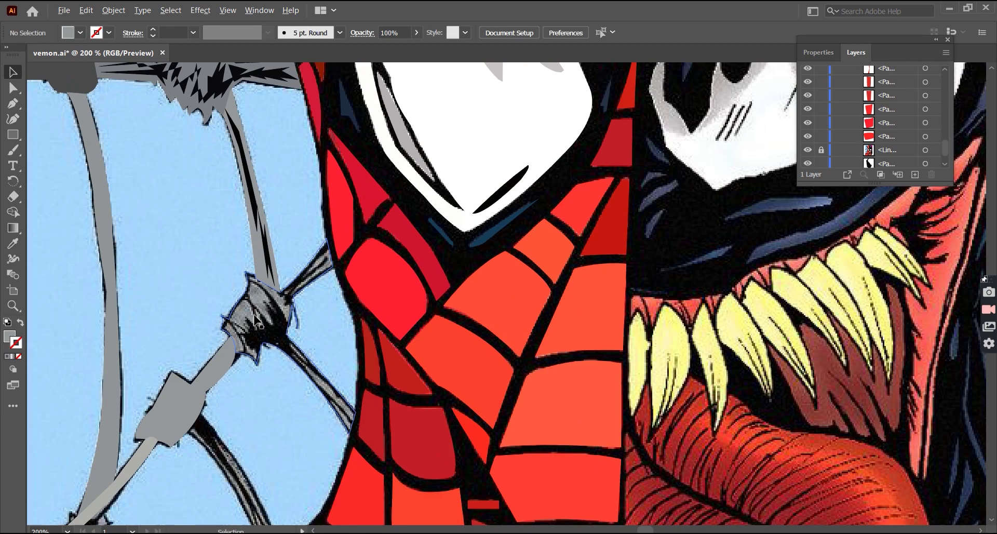
# Trace the lower knot's dark detail, curving up the strand toward the mask
pyautogui.scroll(2, 275, 333)
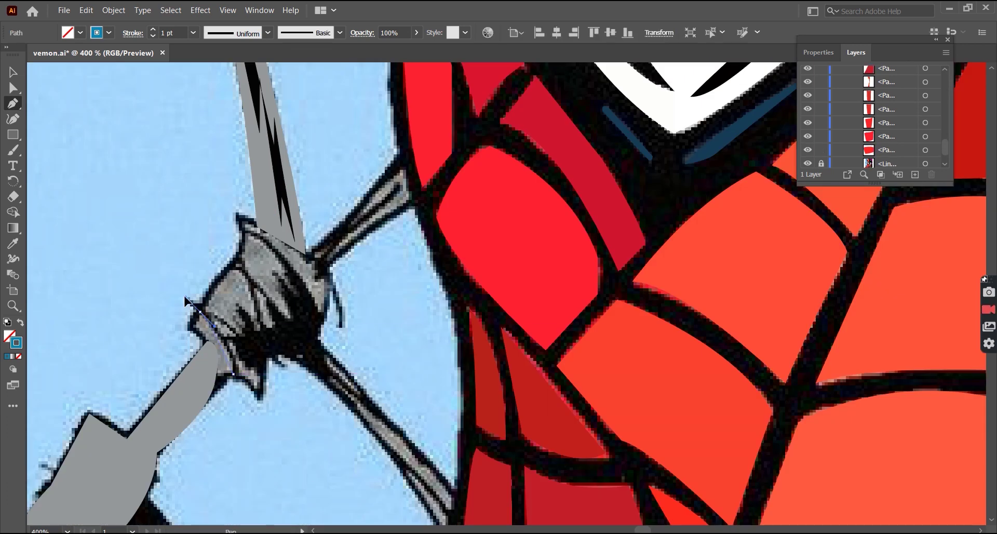
pyautogui.click(199, 312)
pyautogui.moveTo(234, 374); pyautogui.dragTo(224, 337)
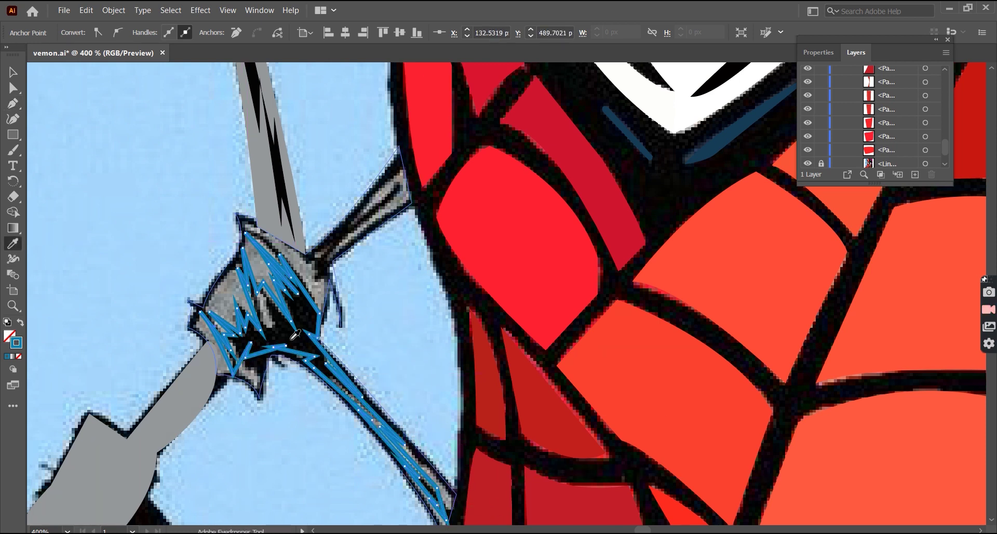
pyautogui.press('p')
pyautogui.scroll(-2, 280, 296)
pyautogui.scroll(2, 281, 296)
pyautogui.click(274, 257)
pyautogui.moveTo(367, 170); pyautogui.dragTo(37, 324)
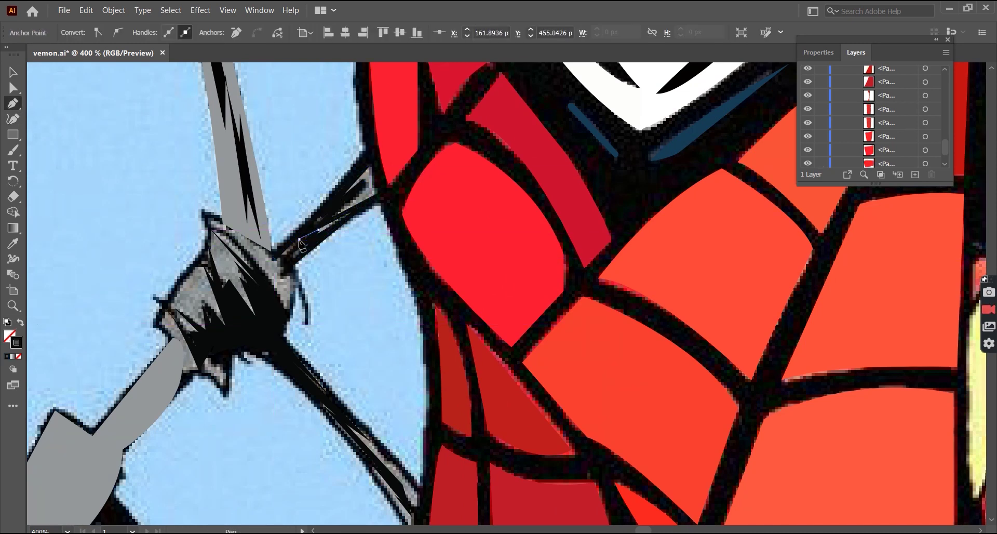
# Fill the new shape black and toggle the reference image to check it
pyautogui.click(20, 322)
pyautogui.press('v')
pyautogui.click(808, 134)
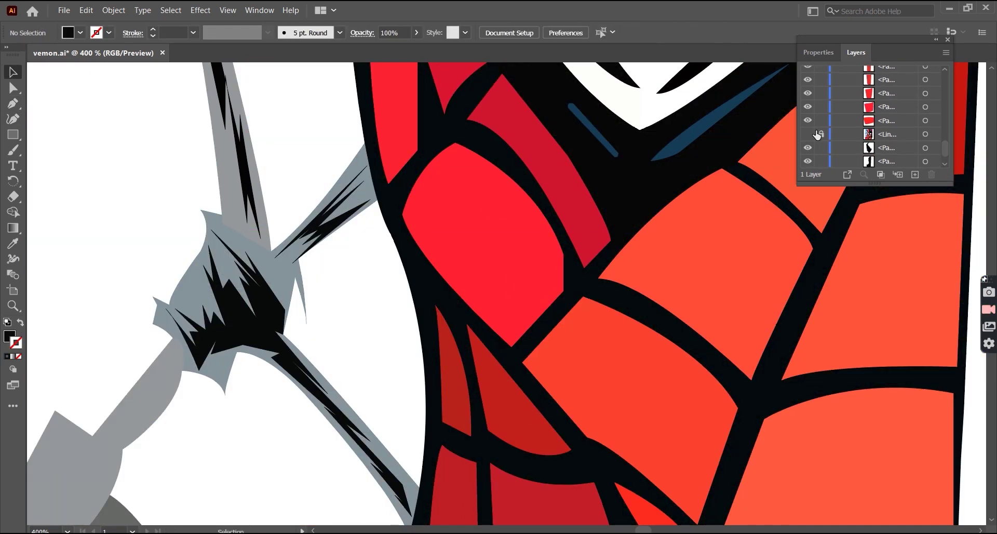
pyautogui.scroll(-3, 373, 370)
pyautogui.click(807, 134)
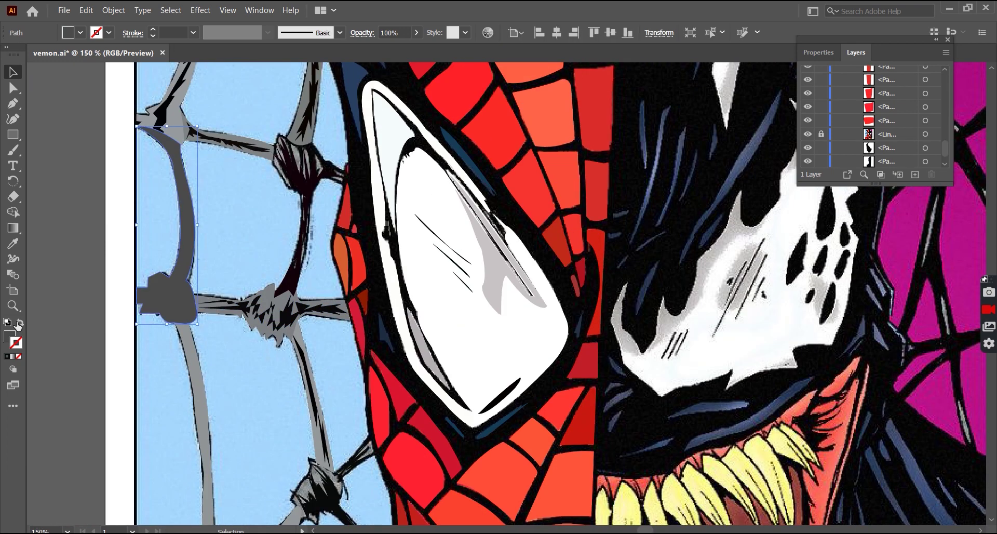
# Outline the curved left web strand and close it into a shape
pyautogui.scroll(3, 174, 150)
pyautogui.hotkey('shift', 'x')
pyautogui.press('p')
pyautogui.click(164, 93)
pyautogui.moveTo(208, 173); pyautogui.dragTo(214, 222)
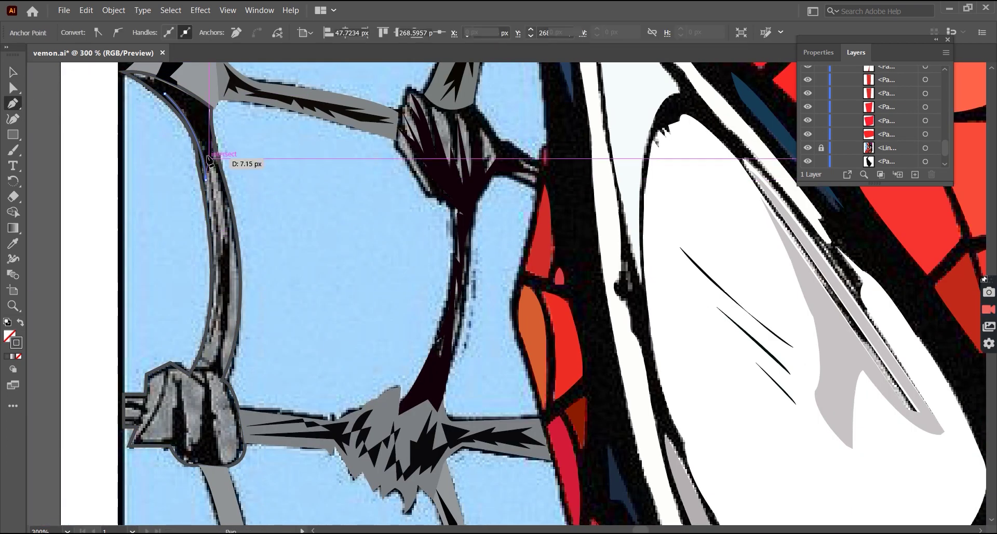
pyautogui.scroll(-1, 181, 413)
pyautogui.moveTo(181, 412); pyautogui.dragTo(201, 390)
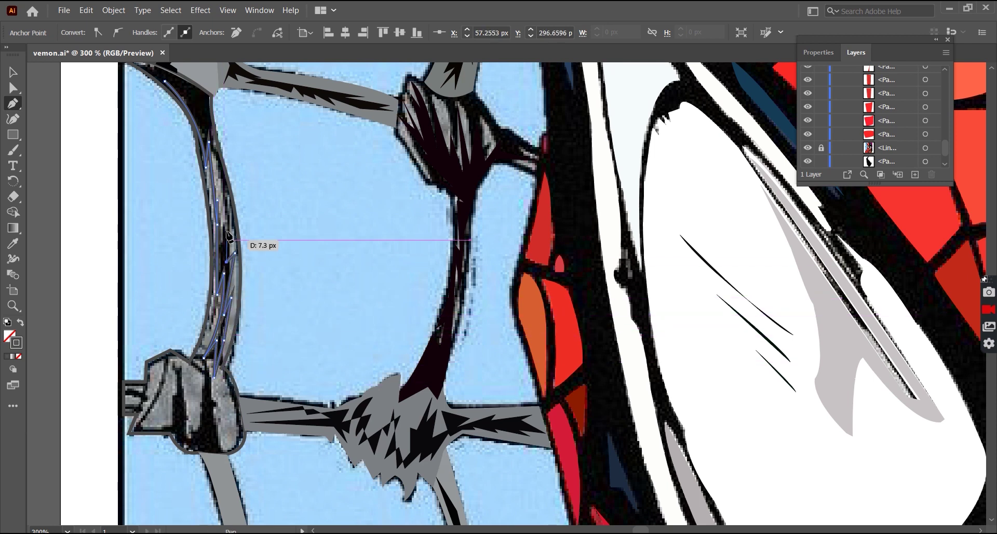
pyautogui.click(150, 73)
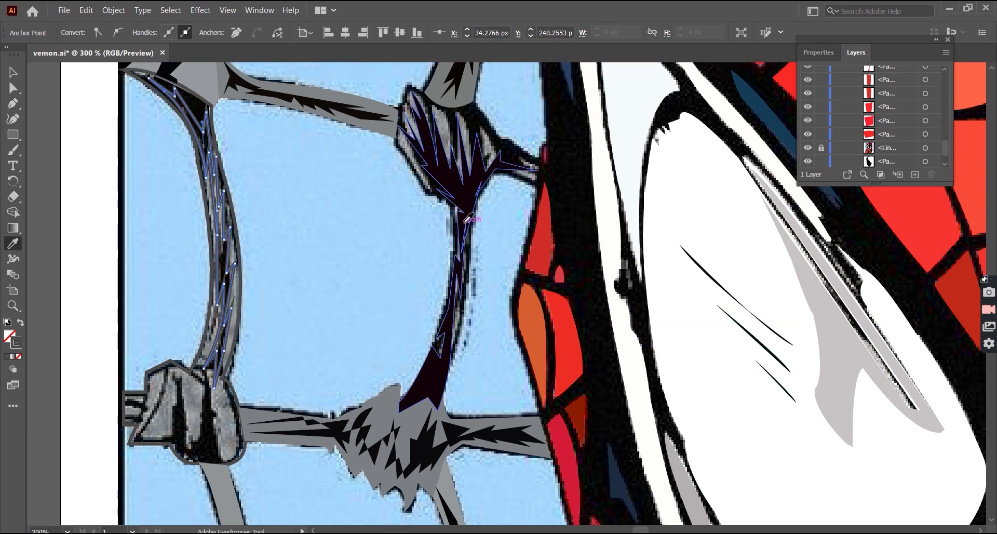
# Review the strand shape, show the reference again, and confirm the outline colour
pyautogui.hotkey('ctrl', '-')
pyautogui.press('v')
pyautogui.press('p')
pyautogui.hotkey('ctrl', 'shift', 'a')
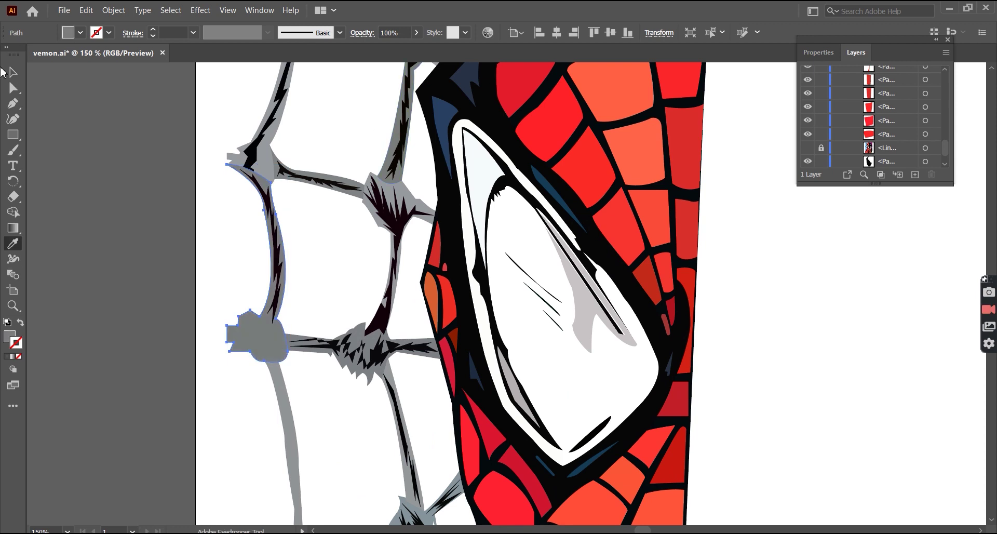
pyautogui.click(807, 148)
pyautogui.doubleClick(16, 342)
pyautogui.press('Return')
pyautogui.scroll(2, 296, 301)
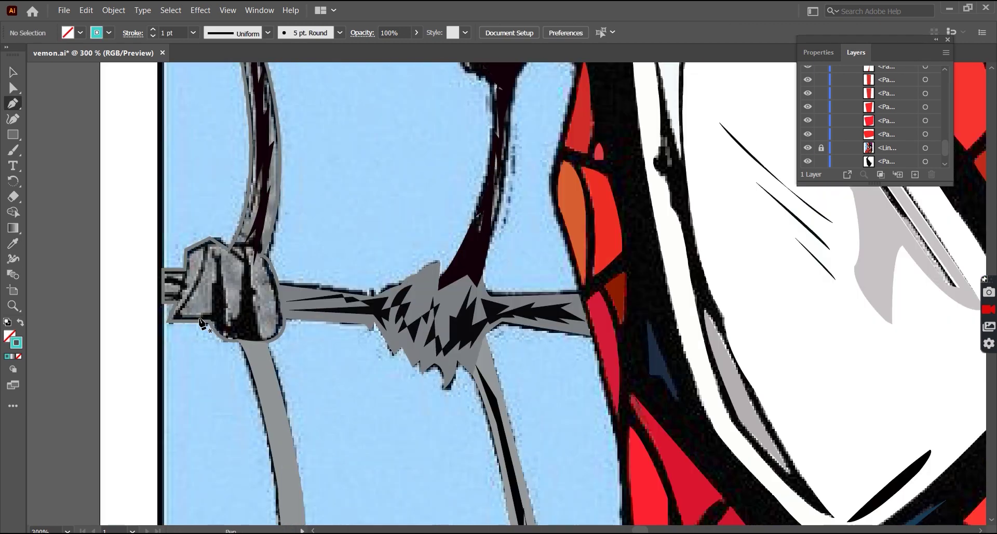
# Trace the lower-left knot's dark detail, then hide the reference image
pyautogui.click(200, 319)
pyautogui.click(207, 314)
pyautogui.click(213, 285)
pyautogui.click(211, 248)
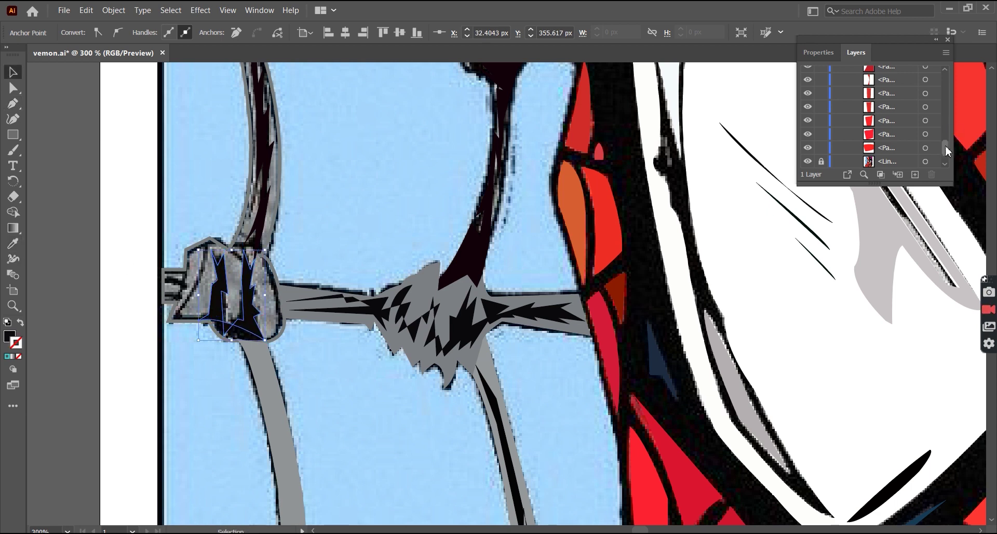
pyautogui.scroll(-3, 945, 137)
pyautogui.click(807, 83)
pyautogui.hotkey('ctrl', 'shift', 'a')
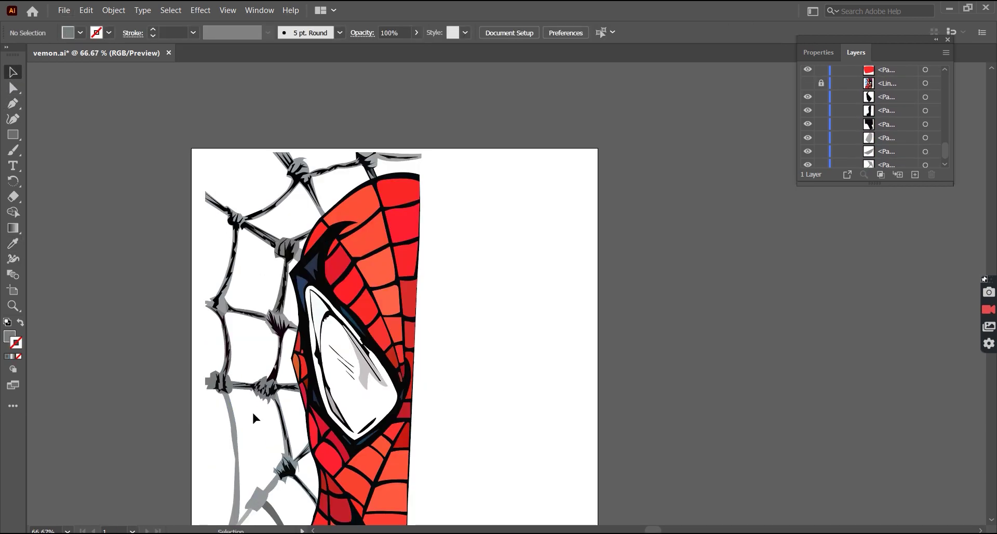
pyautogui.hotkey('ctrl', '-')
pyautogui.hotkey('ctrl', '-')
pyautogui.hotkey('ctrl', '-')
# With the reference showing, trace a jagged detail shape down the lower-left web strand
pyautogui.click(807, 83)
pyautogui.press('p')
pyautogui.click(244, 270)
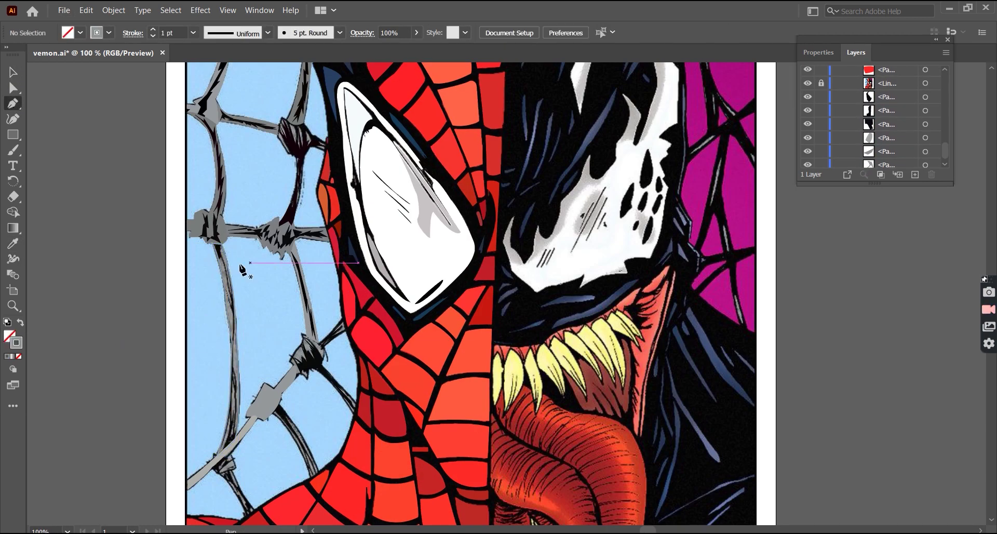
pyautogui.scroll(4, 234, 336)
pyautogui.hotkey('ctrl', '-')
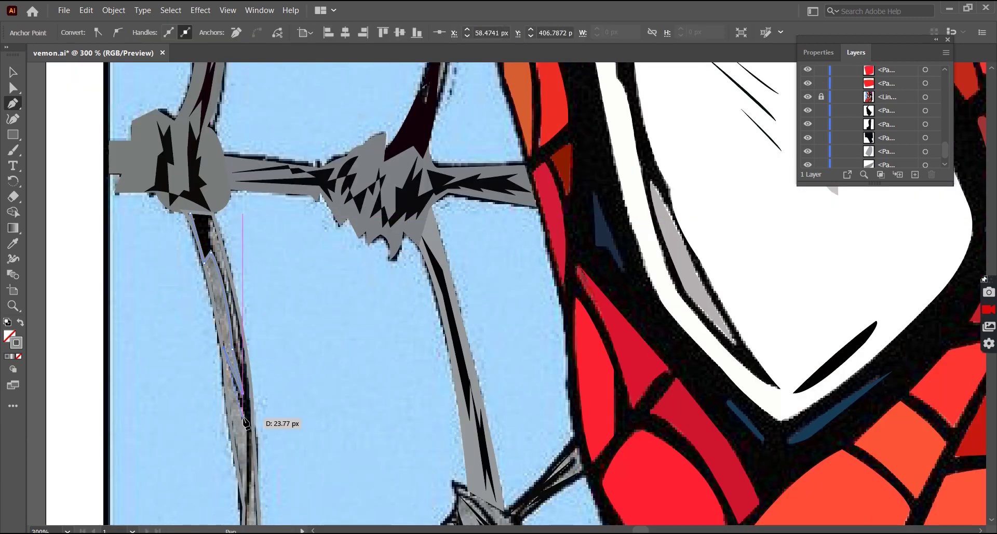
pyautogui.scroll(-3, 267, 419)
pyautogui.moveTo(256, 319); pyautogui.dragTo(260, 326)
pyautogui.click(232, 411)
pyautogui.scroll(2, 244, 394)
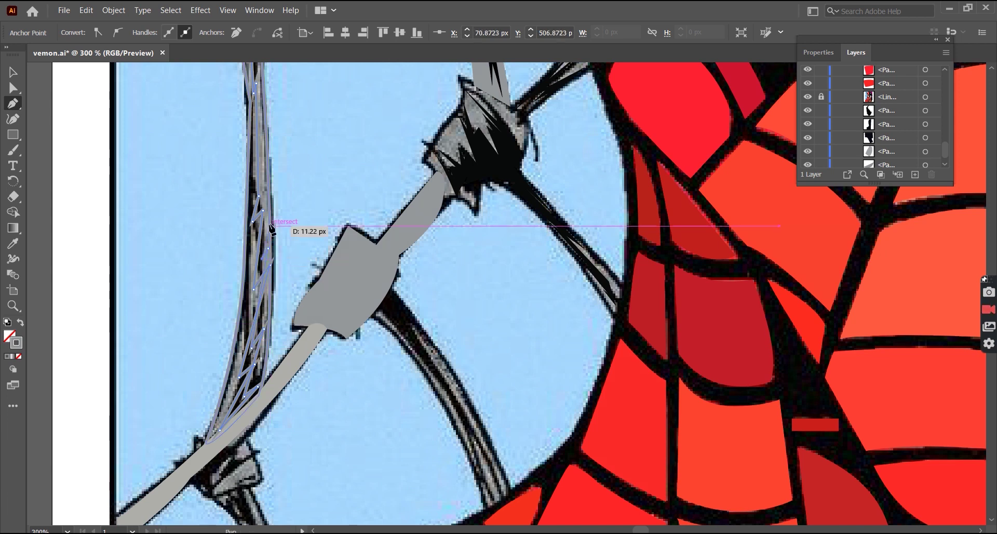
pyautogui.scroll(3, 270, 208)
pyautogui.scroll(3, 253, 202)
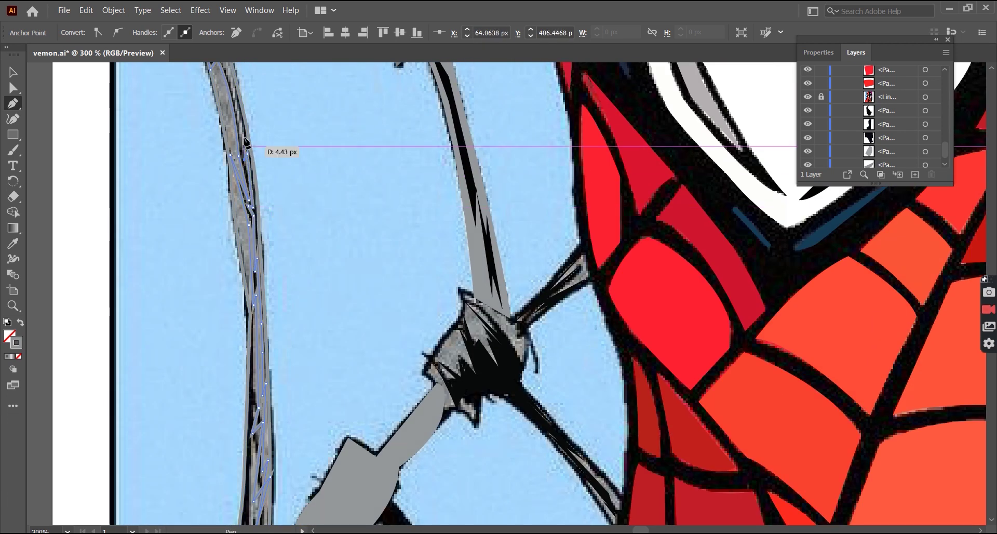
pyautogui.scroll(3, 247, 143)
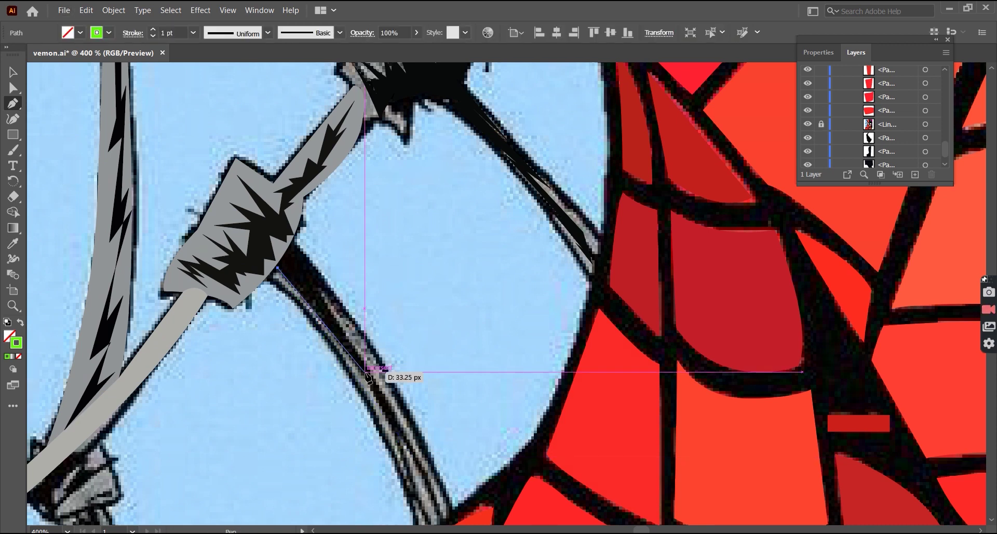
pyautogui.click(370, 383)
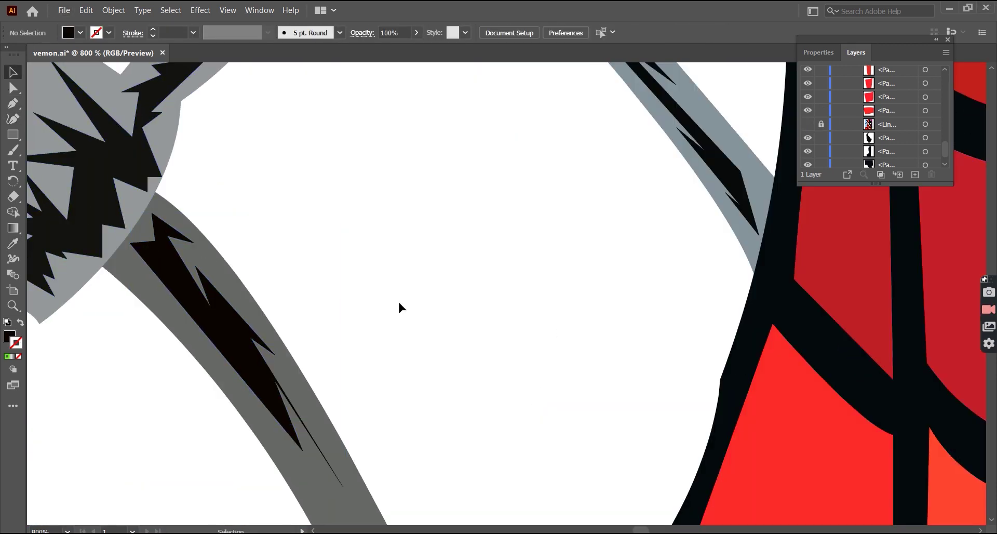
# Trace a curved detail shape along the dark strand
pyautogui.hotkey('shift', '`')
pyautogui.scroll(-2, 261, 311)
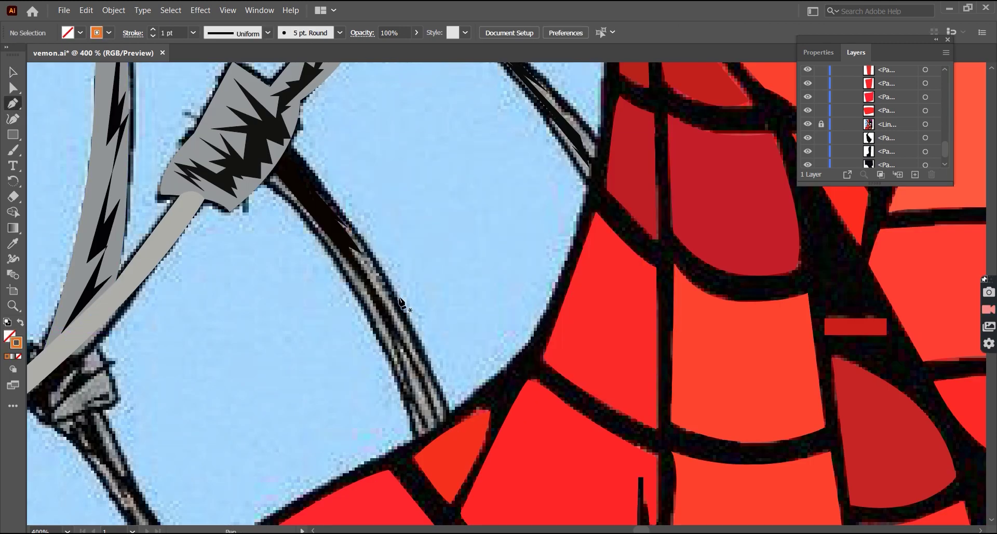
pyautogui.click(361, 276)
pyautogui.click(386, 300)
pyautogui.click(386, 322)
pyautogui.click(403, 354)
pyautogui.click(403, 369)
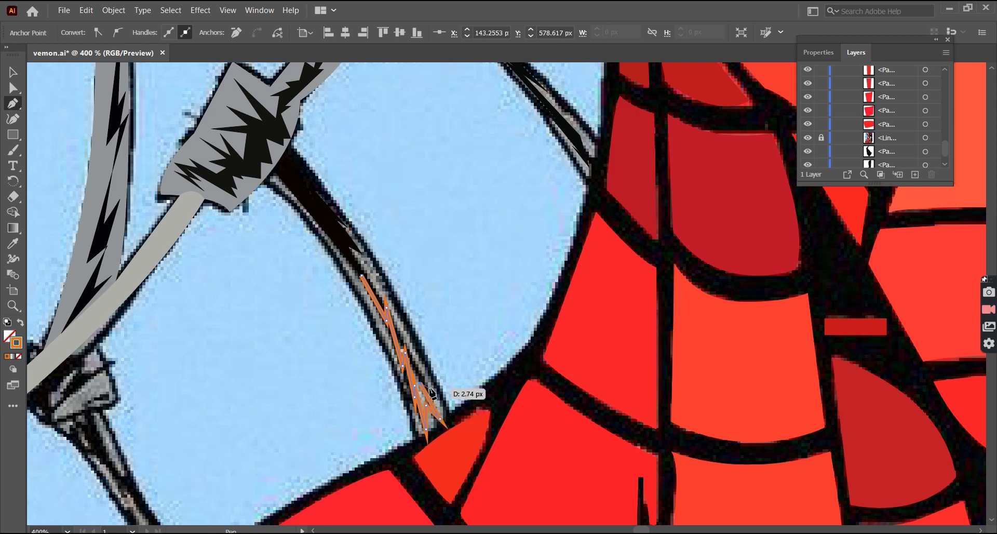
pyautogui.press('v')
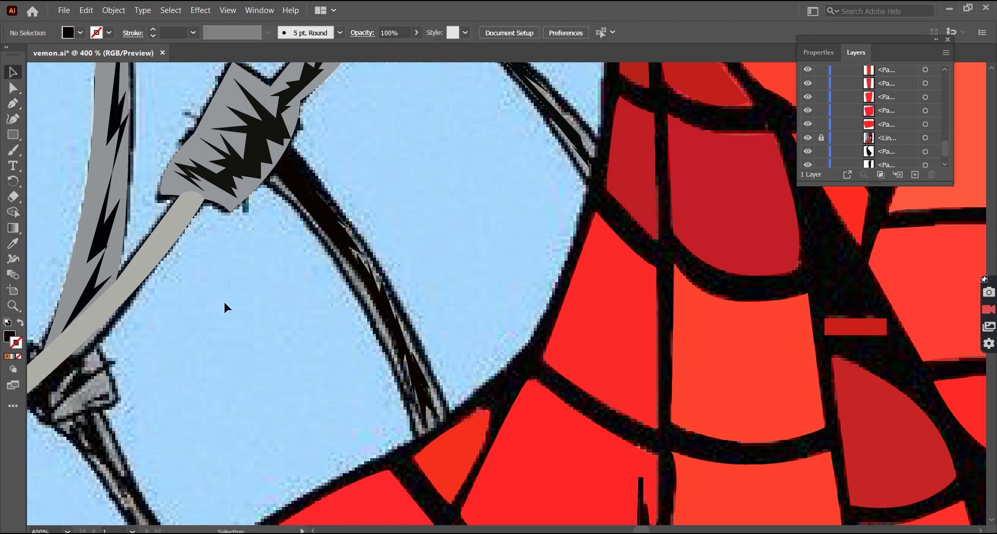
# Trace a detail shape in the long diagonal strand and give it black fill with the Eyedropper
pyautogui.scroll(-3, 225, 306)
pyautogui.scroll(2, 253, 380)
pyautogui.press('p')
pyautogui.scroll(2, 197, 286)
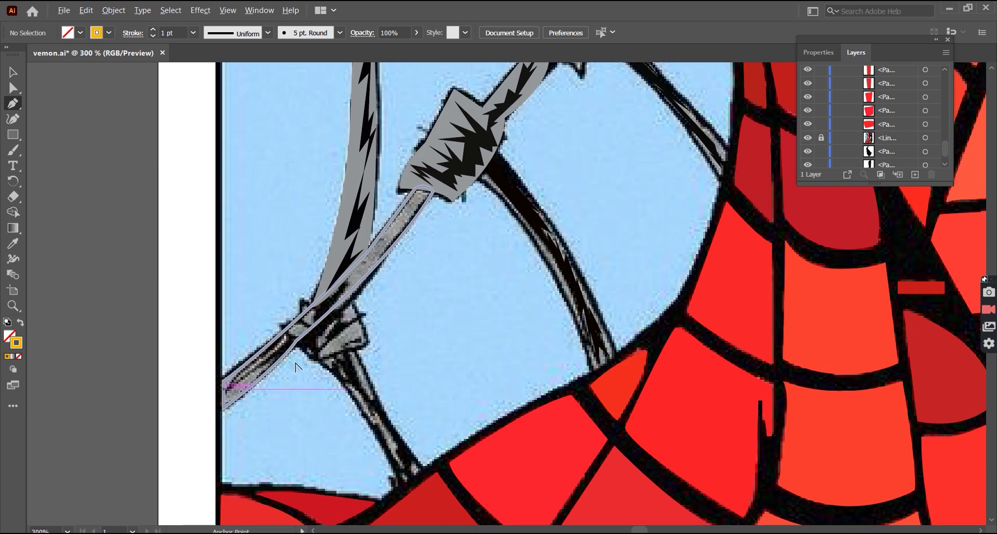
pyautogui.click(228, 374)
pyautogui.moveTo(207, 393); pyautogui.dragTo(251, 347)
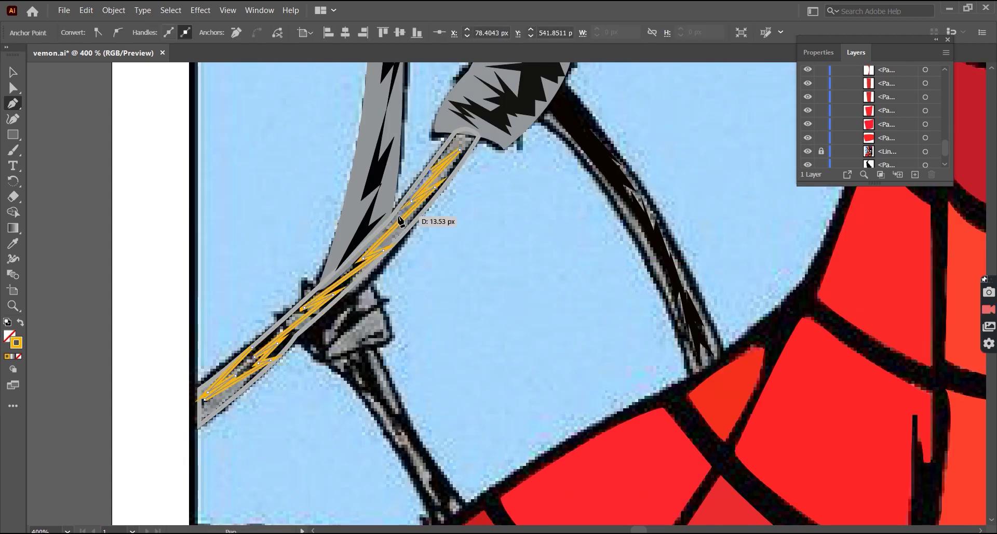
pyautogui.click(648, 220)
# Trace a black-filled detail shape on the web knot by Spider-Man's shoulder
pyautogui.press('v')
pyautogui.scroll(-3, 323, 435)
pyautogui.scroll(-1, 391, 410)
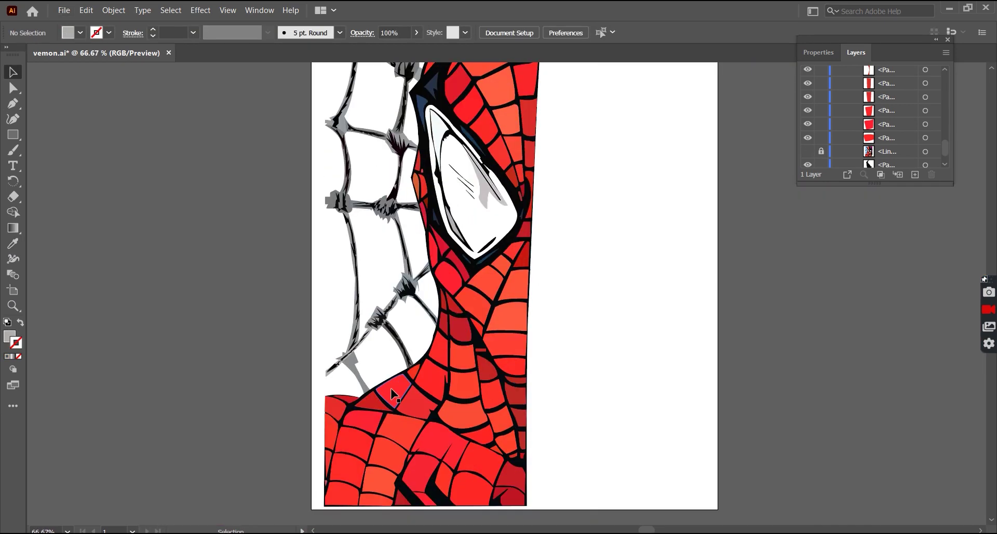
pyautogui.scroll(1, 391, 394)
pyautogui.click(353, 340)
pyautogui.click(808, 151)
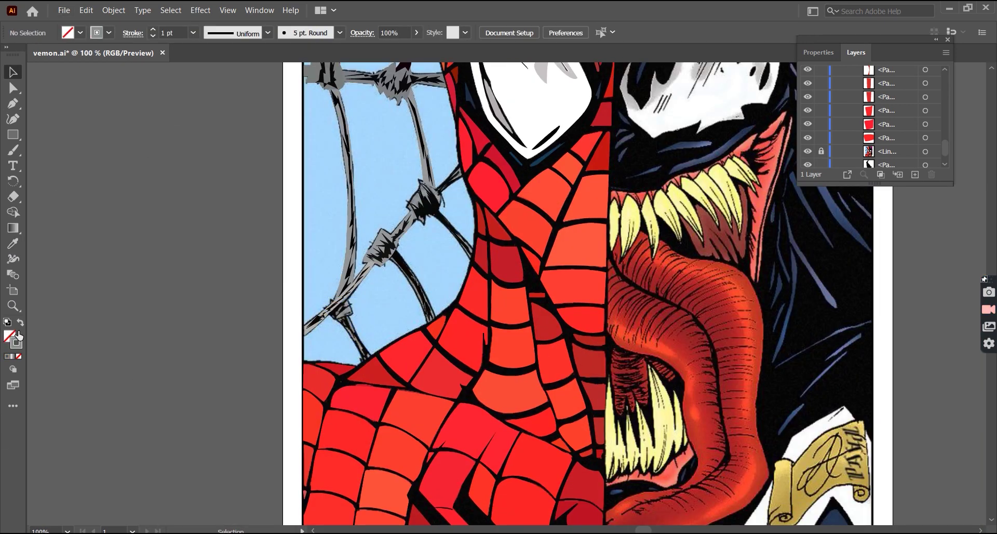
pyautogui.scroll(2, 366, 332)
pyautogui.press('p')
pyautogui.click(323, 285)
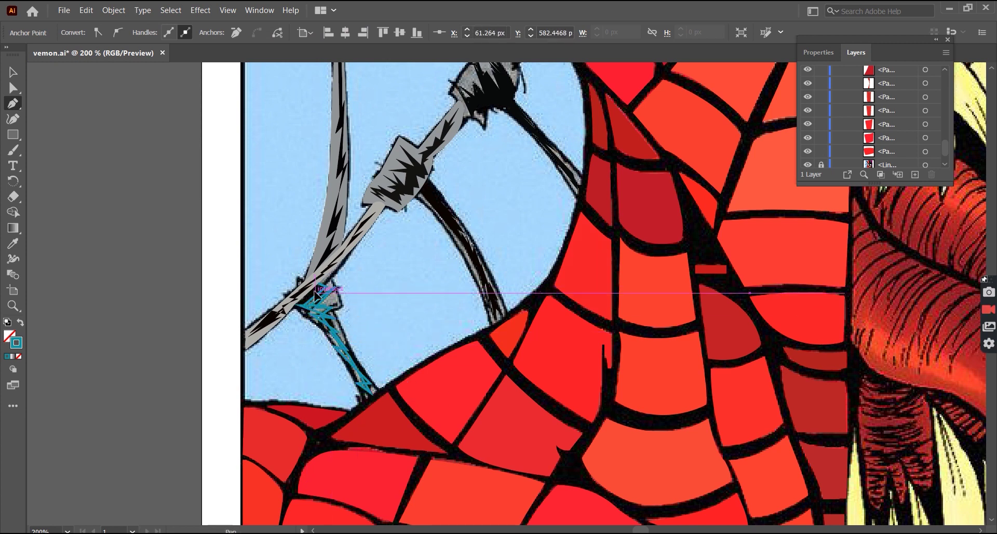
pyautogui.click(528, 242)
pyautogui.press('v')
# Toggle the reference image on and off to compare it with the vector
pyautogui.click(808, 164)
pyautogui.scroll(-3, 435, 272)
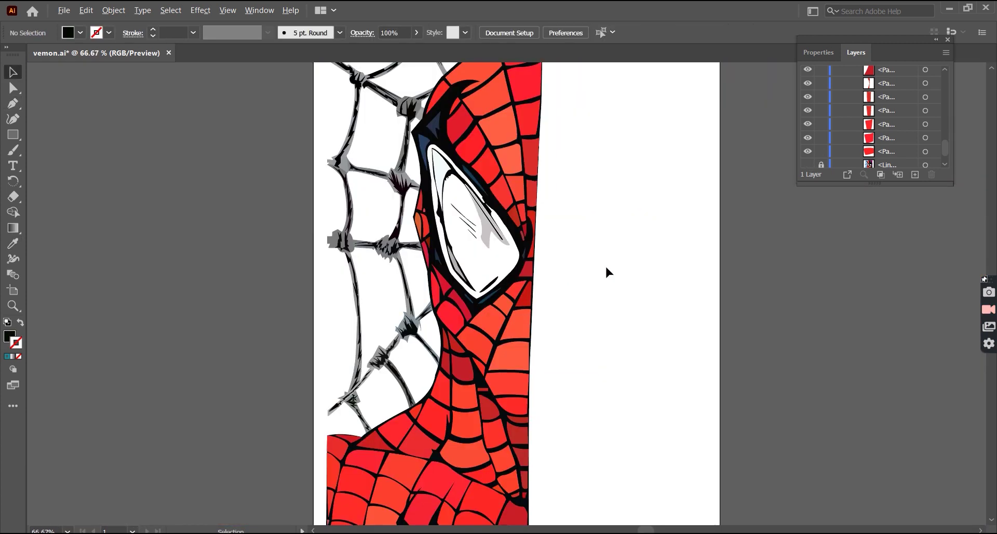
pyautogui.scroll(-1, 606, 264)
pyautogui.click(808, 164)
pyautogui.scroll(2, 457, 327)
pyautogui.scroll(-2, 458, 327)
pyautogui.click(808, 165)
pyautogui.click(808, 165)
pyautogui.scroll(2, 458, 327)
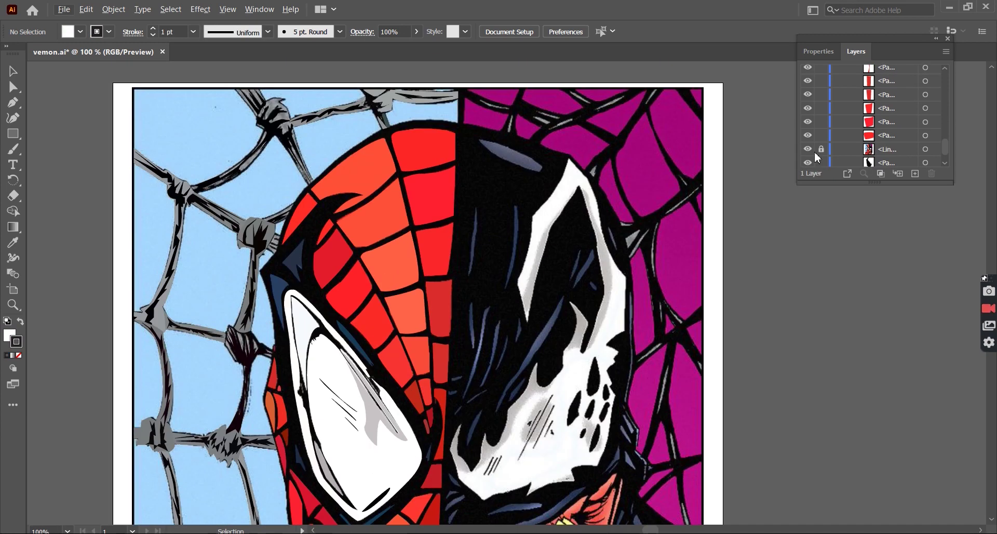
# Hide the reference image and bring the eye's grey highlight to the front
pyautogui.click(808, 165)
pyautogui.scroll(3, 360, 381)
pyautogui.scroll(-2, 360, 382)
pyautogui.click(807, 149)
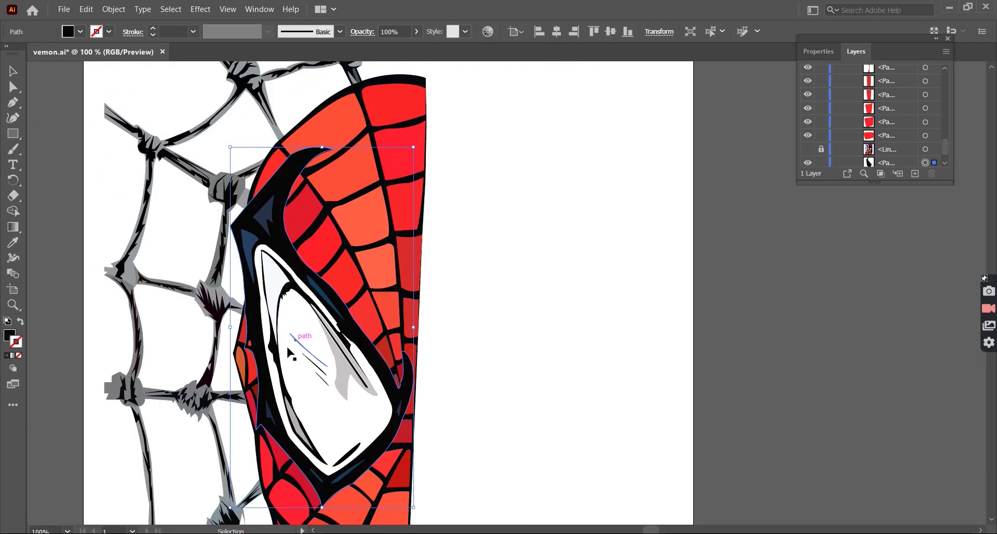
pyautogui.scroll(2, 390, 390)
pyautogui.click(389, 389)
pyautogui.rightClick(340, 115)
pyautogui.click(501, 319)
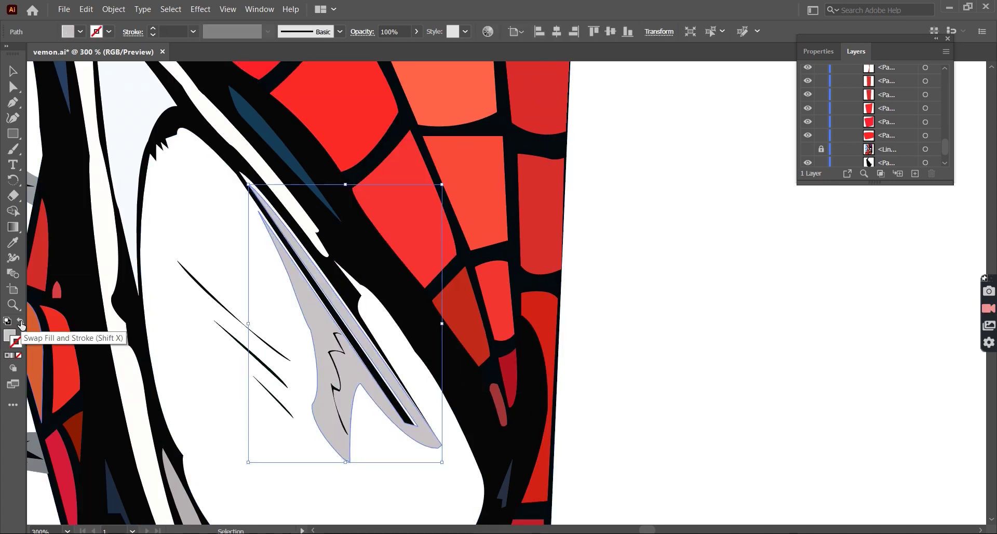
pyautogui.click(784, 403)
# Open the Color panel and inspect the web knot at the top of the artboard
pyautogui.scroll(-2, 727, 408)
pyautogui.scroll(-2, 701, 404)
pyautogui.scroll(2, 587, 222)
pyautogui.scroll(3, 587, 222)
pyautogui.press('F6')
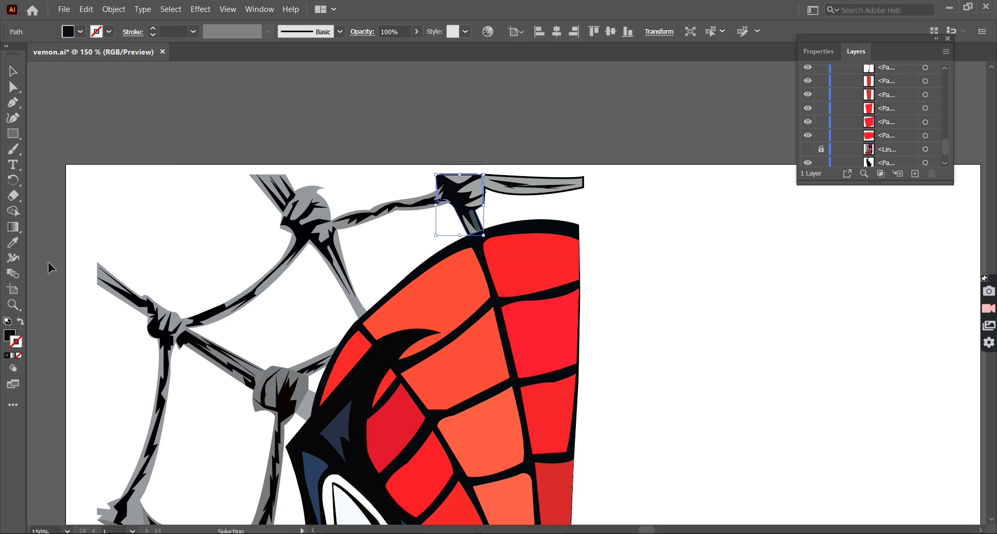
pyautogui.click(346, 291)
pyautogui.scroll(-1, 689, 362)
pyautogui.click(107, 256)
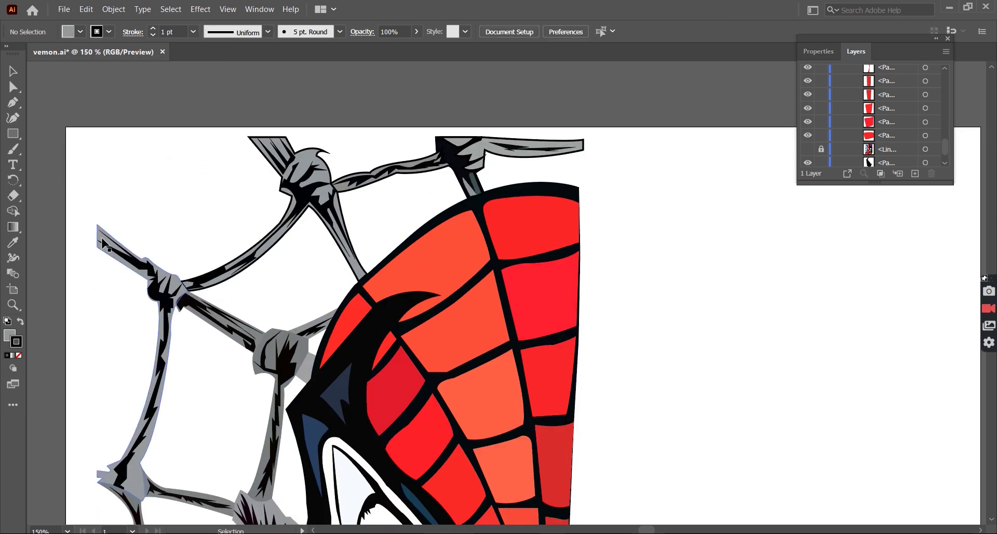
pyautogui.click(209, 58)
pyautogui.scroll(-2, 277, 271)
# Toggle the Color panel and select the grey web knot beside the neck
pyautogui.press('F6')
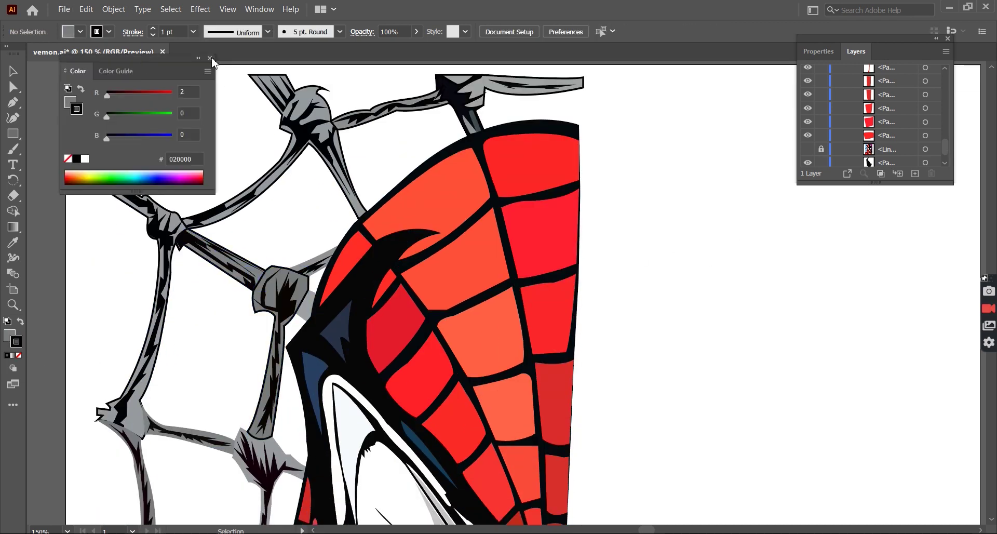
pyautogui.scroll(-3, 245, 352)
pyautogui.press('F6')
pyautogui.press('F6')
pyautogui.scroll(-1, 166, 306)
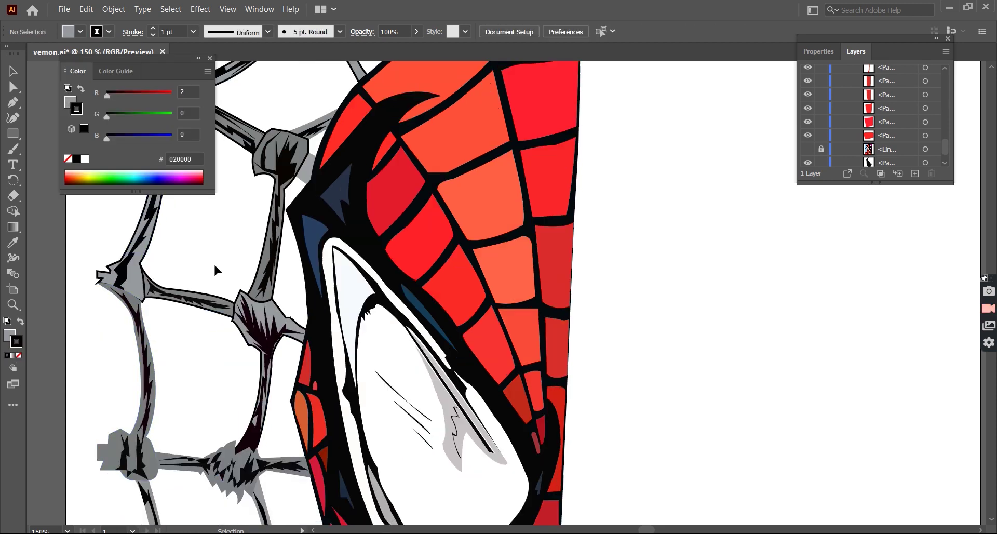
pyautogui.scroll(-6, 171, 251)
pyautogui.press('F6')
pyautogui.press('F6')
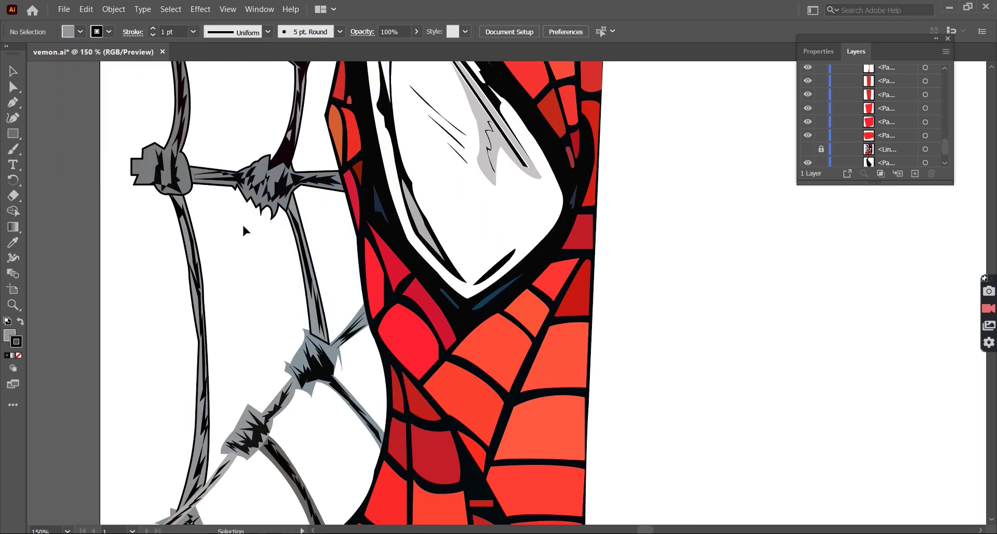
pyautogui.scroll(-2, 257, 233)
pyautogui.rightClick(330, 263)
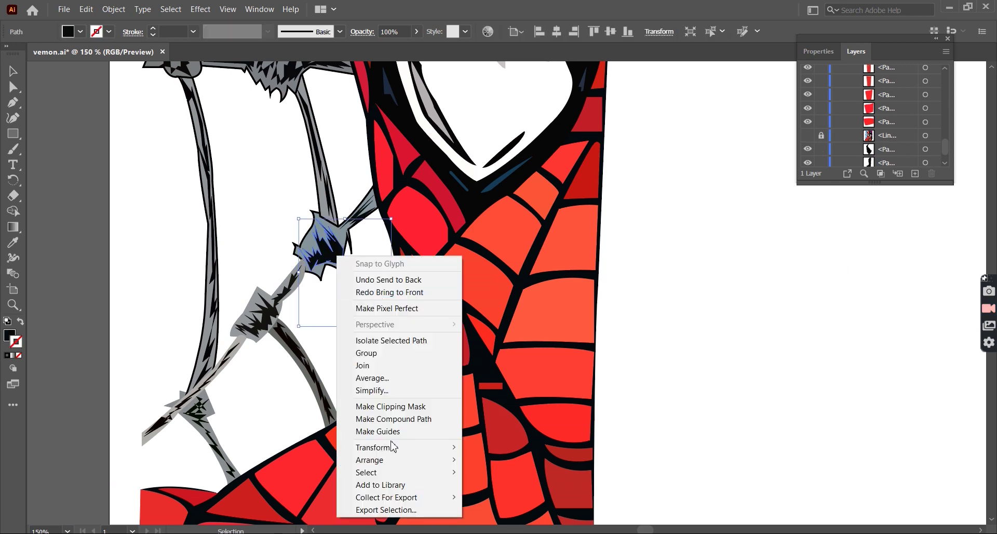
pyautogui.click(314, 224)
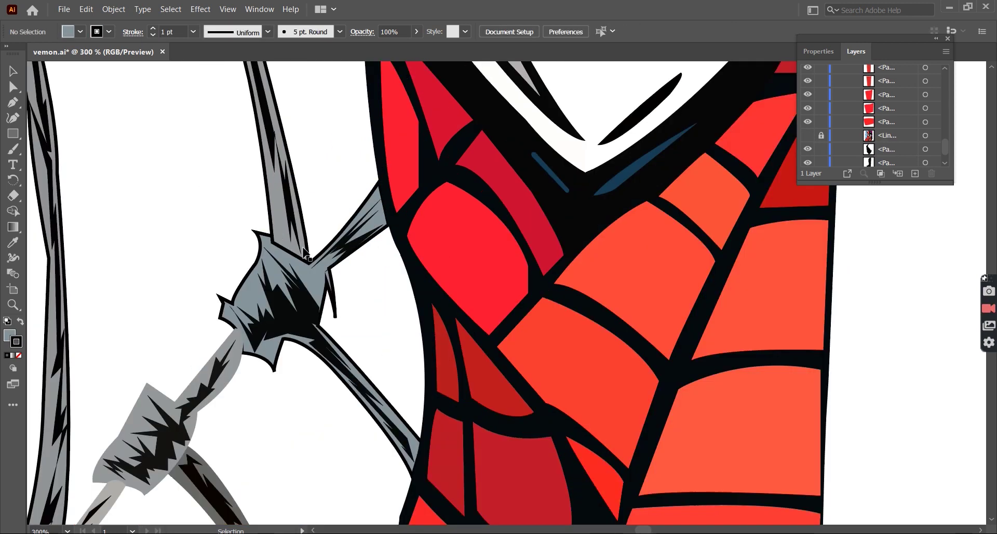
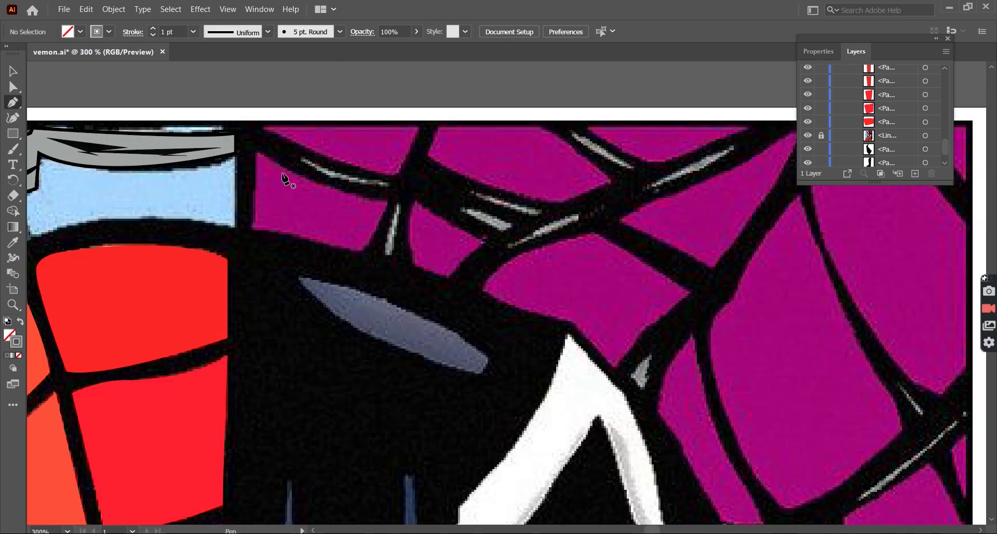
# Trace a purple web cell with three anchors and fill it using the Eyedropper
pyautogui.click(357, 252)
pyautogui.click(252, 230)
pyautogui.click(258, 152)
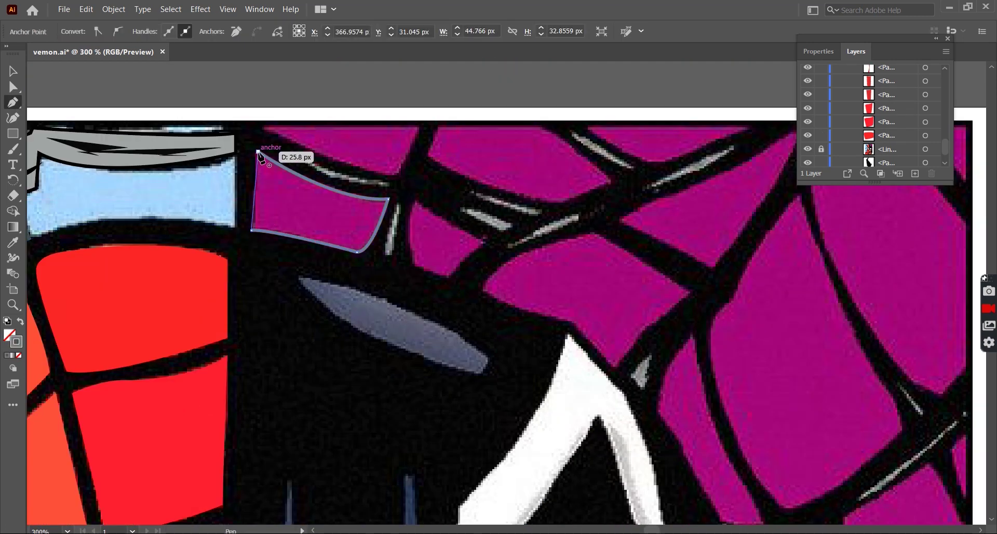
pyautogui.press('i')
pyautogui.click(322, 150)
# Start outlining the next purple cell along its top edge, then abandon the unfinished path
pyautogui.press('p')
pyautogui.click(424, 218)
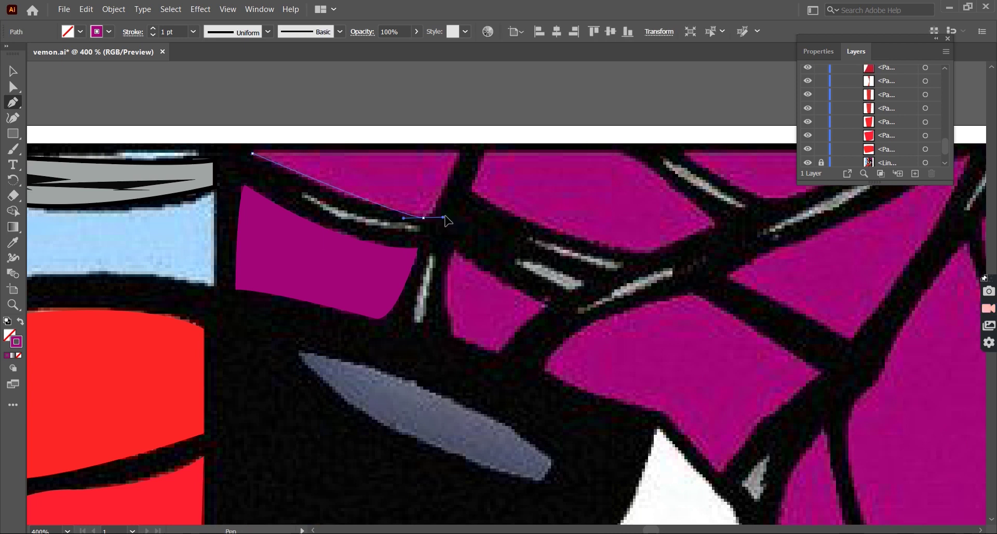
pyautogui.click(456, 182)
pyautogui.click(460, 153)
pyautogui.press('Escape')
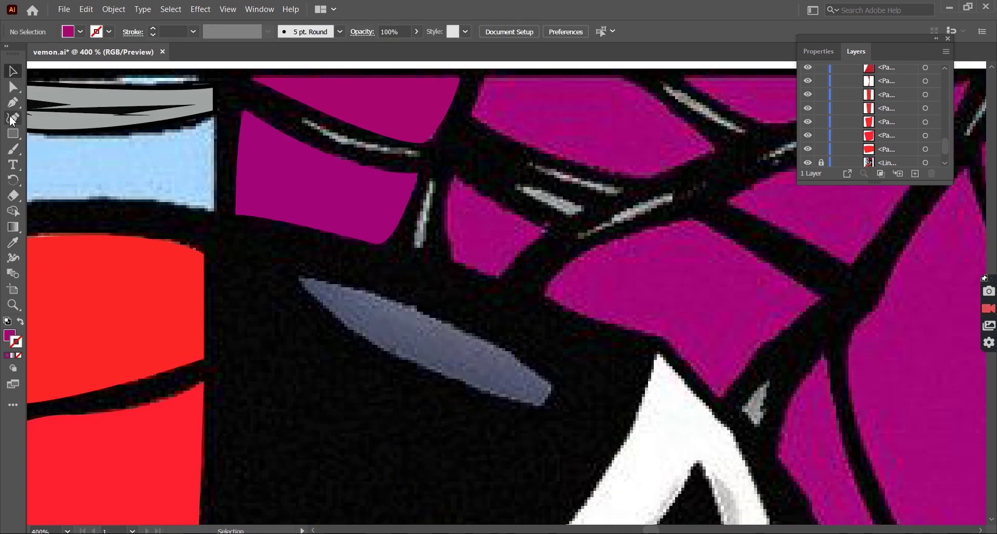
pyautogui.scroll(-3, 498, 291)
# Set the stroke colour, then trace and close a curved web cell outline
pyautogui.doubleClick(16, 341)
pyautogui.press('Return')
pyautogui.scroll(1, 571, 234)
pyautogui.click(440, 137)
pyautogui.moveTo(615, 198); pyautogui.dragTo(664, 202)
pyautogui.click(683, 173)
pyautogui.click(440, 137)
pyautogui.press('v')
pyautogui.hotkey('ctrl', '1')
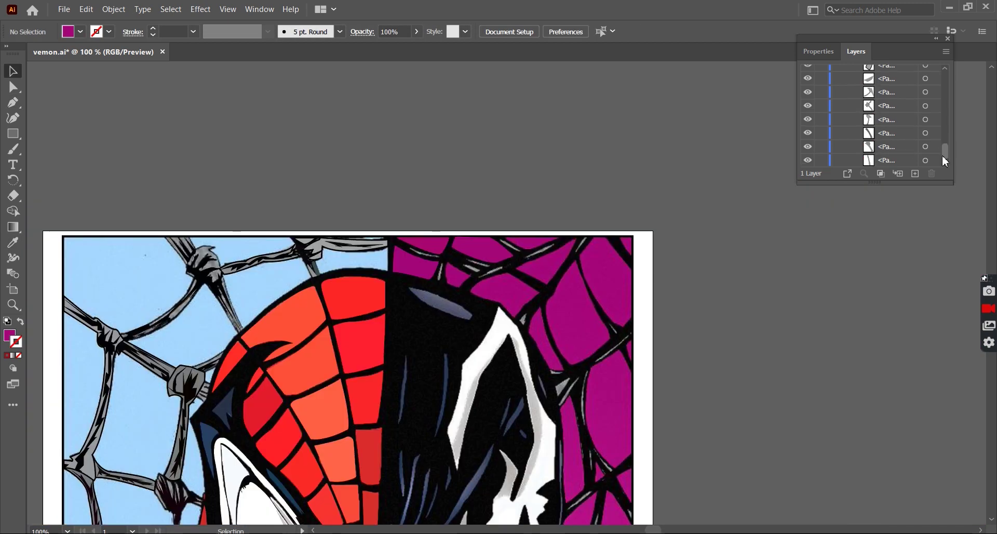
# Trace a small curved web cell and fill it purple by swapping fill and stroke
pyautogui.scroll(2, 944, 160)
pyautogui.hotkey('ctrl', '=')
pyautogui.hotkey('ctrl', '=')
pyautogui.press('p')
pyautogui.click(19, 322)
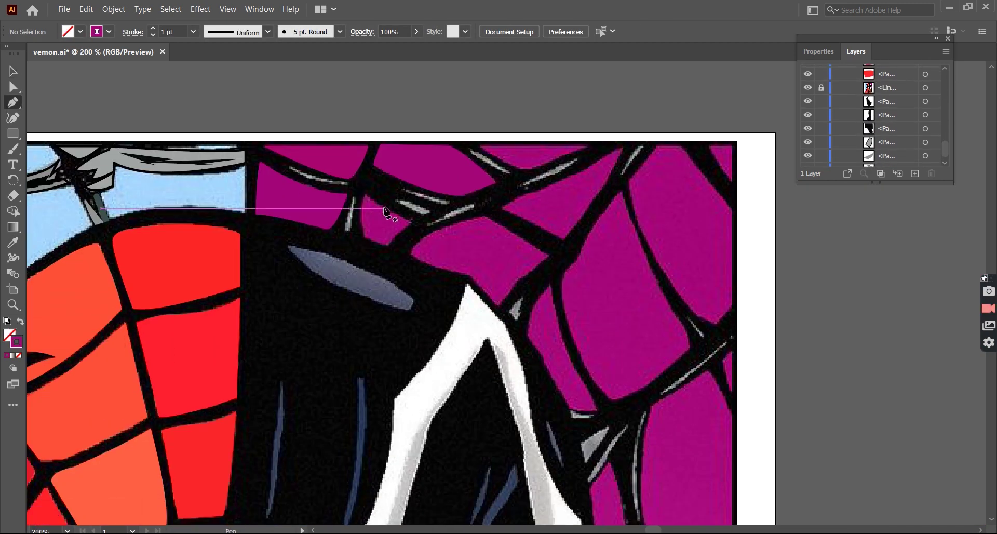
pyautogui.hotkey('ctrl', '=')
pyautogui.moveTo(399, 266); pyautogui.dragTo(422, 255)
pyautogui.click(363, 237)
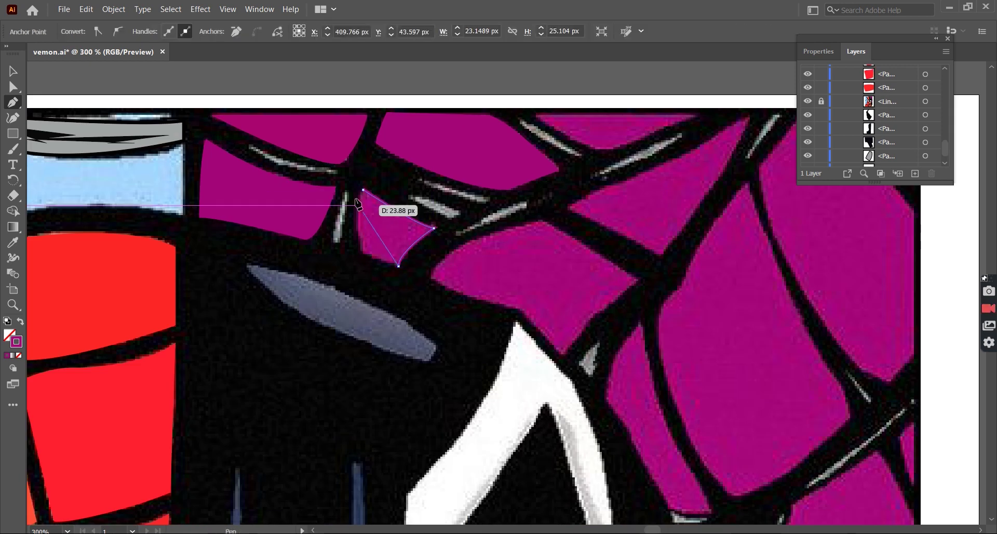
pyautogui.click(367, 196)
pyautogui.hotkey('shift', 'x')
pyautogui.press('v')
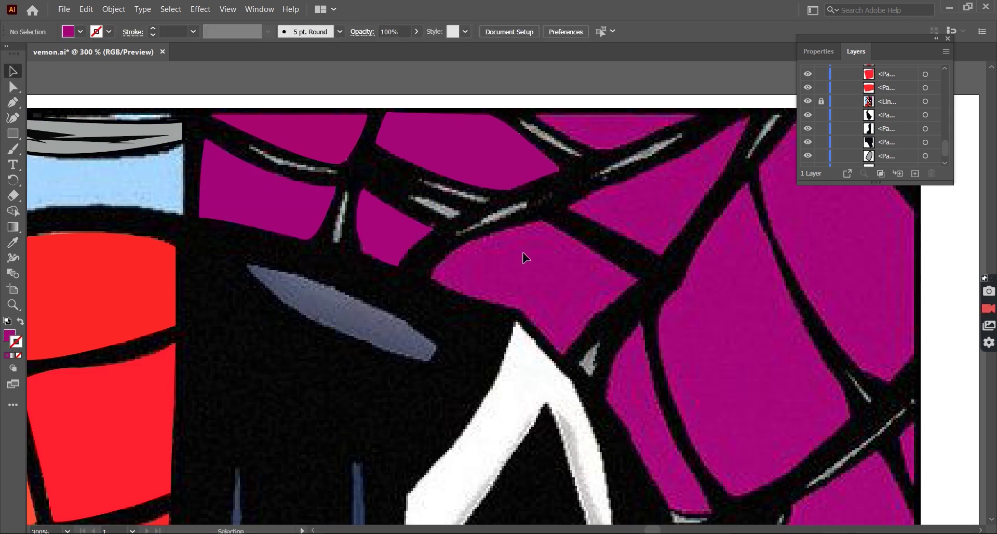
pyautogui.hotkey('ctrl', '-')
# Trace the top web cell and sample the darker purple onto it
pyautogui.scroll(1, 558, 169)
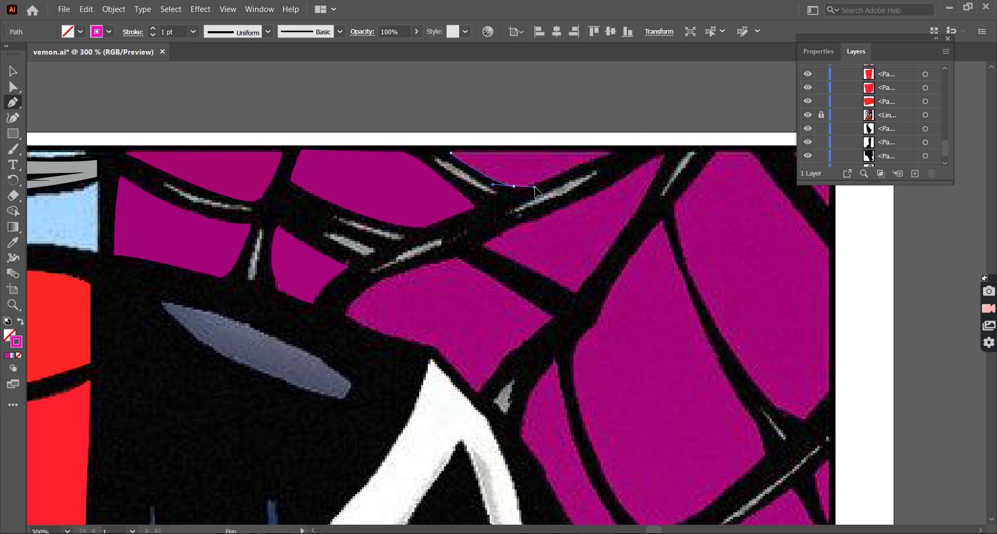
pyautogui.click(514, 185)
pyautogui.moveTo(561, 177); pyautogui.dragTo(590, 166)
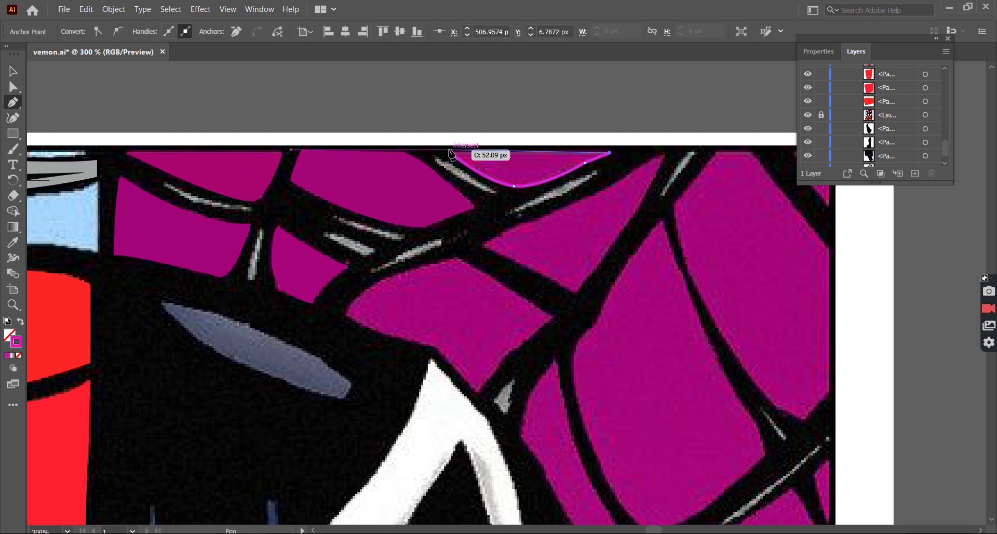
pyautogui.click(509, 164)
pyautogui.press('v')
pyautogui.hotkey('ctrl', 'shift', 'a')
pyautogui.scroll(-2, 605, 224)
# Outline the next web cell with four anchors and deselect it
pyautogui.click(457, 185)
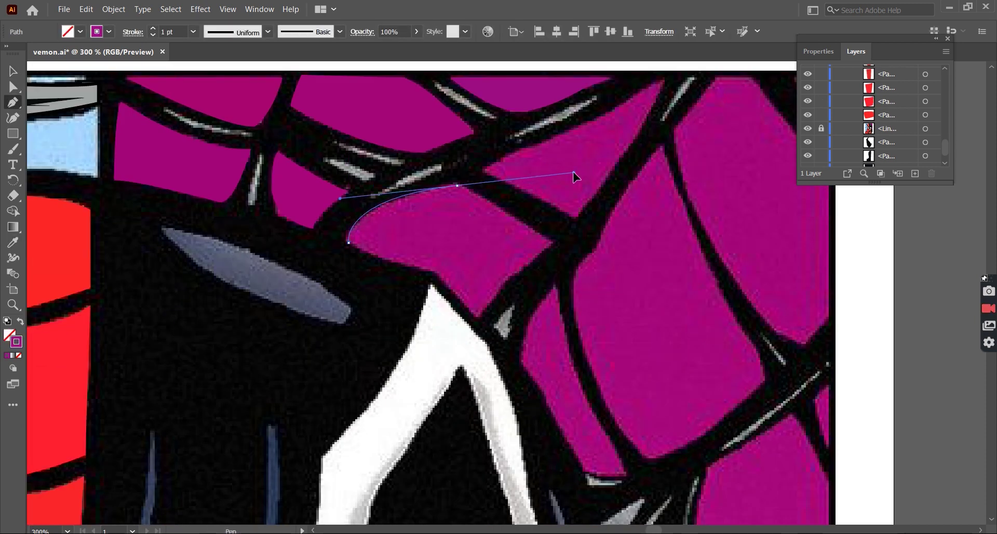
pyautogui.click(553, 242)
pyautogui.click(479, 319)
pyautogui.click(435, 271)
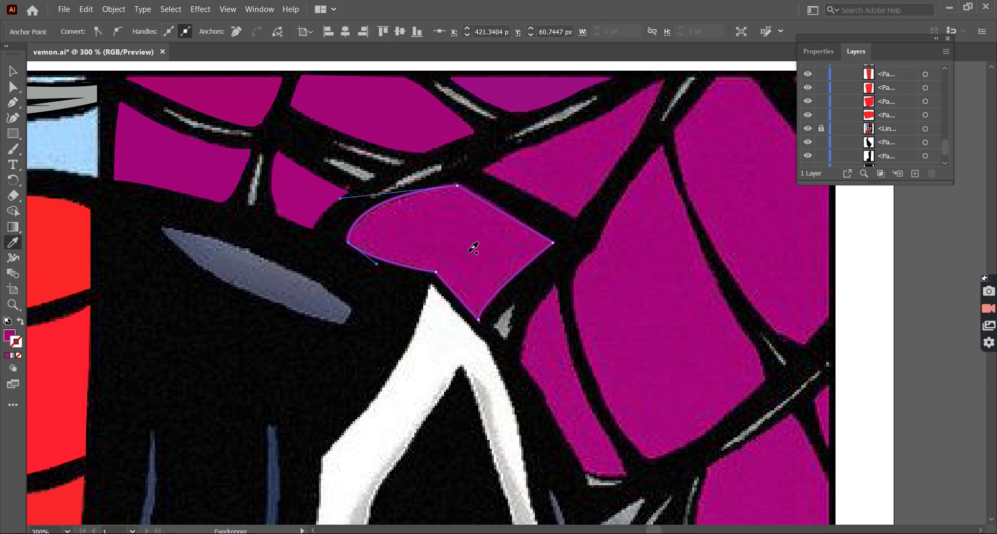
pyautogui.press('v')
pyautogui.hotkey('ctrl', 'shift', 'a')
pyautogui.scroll(-3, 645, 240)
pyautogui.scroll(3, 581, 221)
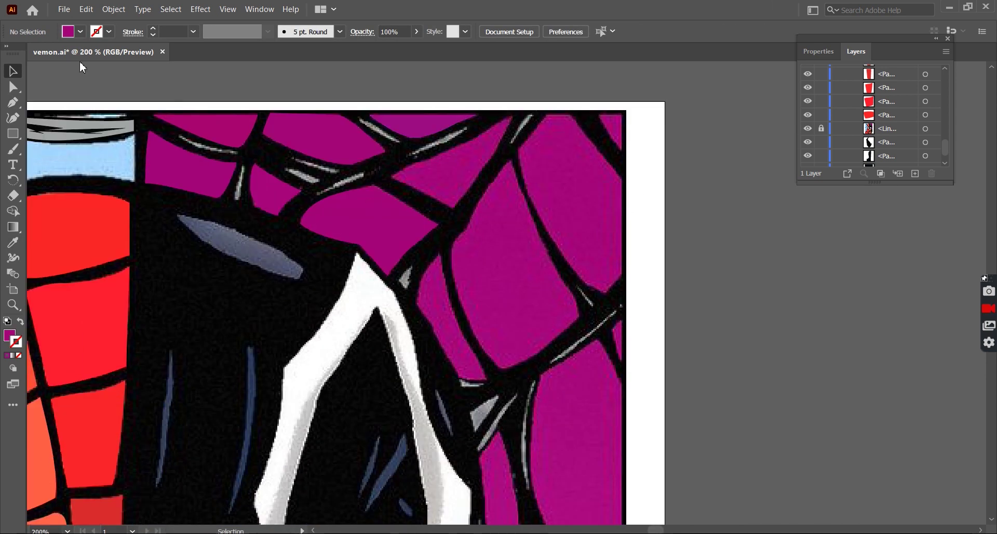
# Reset the stroke colour and start a curved outline up the next web cell
pyautogui.hotkey('shift', 'x')
pyautogui.doubleClick(16, 341)
pyautogui.press('Return')
pyautogui.press('p')
pyautogui.click(435, 135)
pyautogui.moveTo(525, 119); pyautogui.dragTo(539, 83)
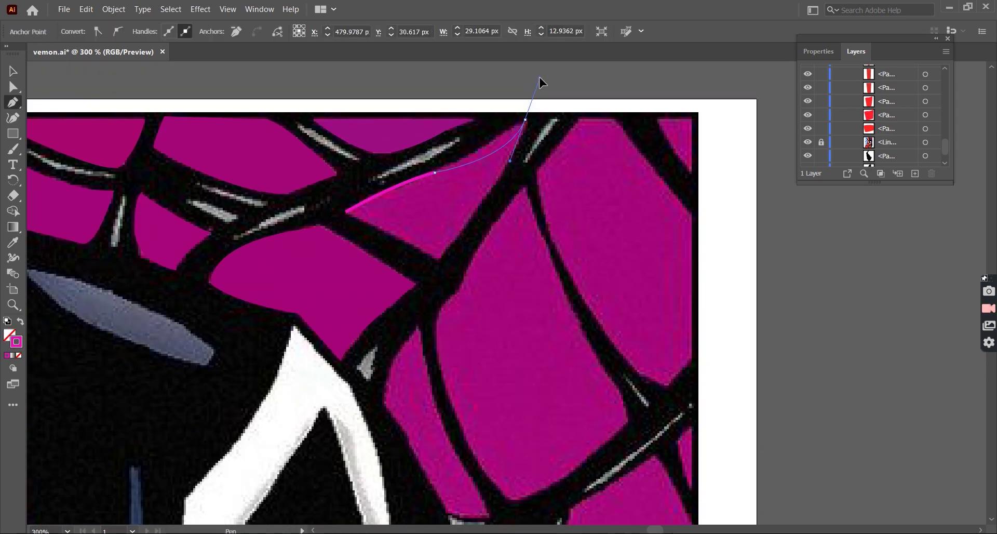
pyautogui.scroll(-2, 527, 159)
pyautogui.hotkey('ctrl', 'shift', 'a')
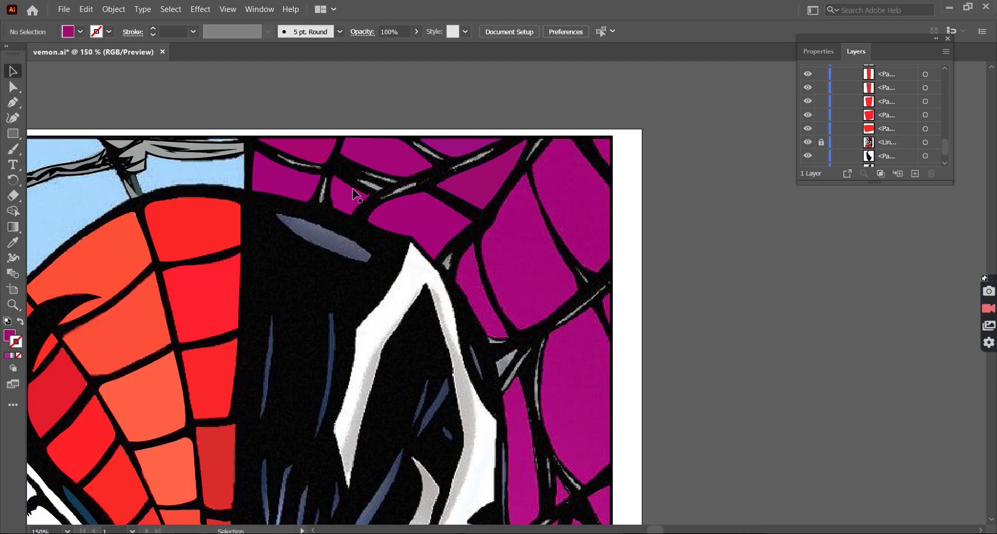
# Trace a cell's curved left edge and bottom corner and fill it with the sampled purple
pyautogui.scroll(1, 476, 184)
pyautogui.press('p')
pyautogui.scroll(-1, 474, 181)
pyautogui.moveTo(494, 298); pyautogui.dragTo(500, 285)
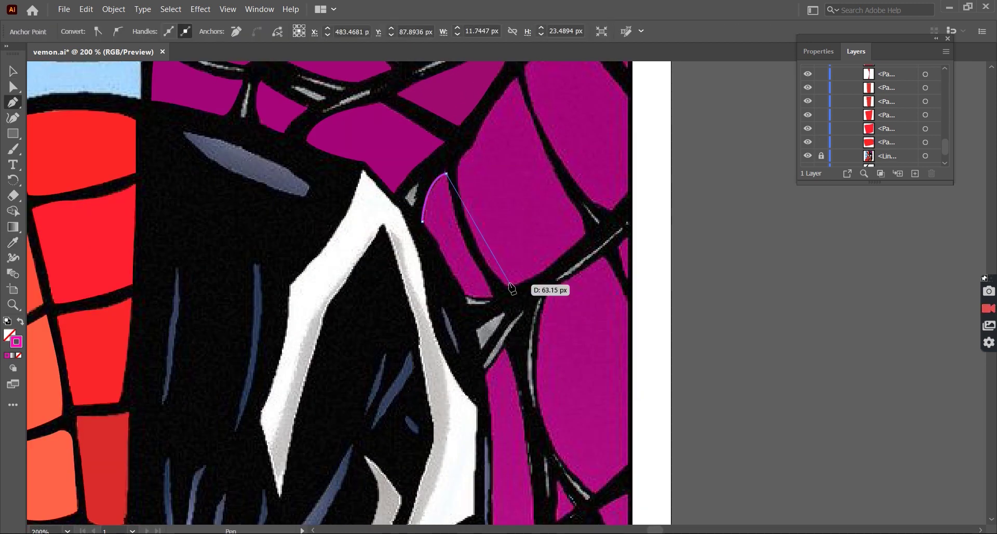
pyautogui.click(463, 292)
pyautogui.click(20, 322)
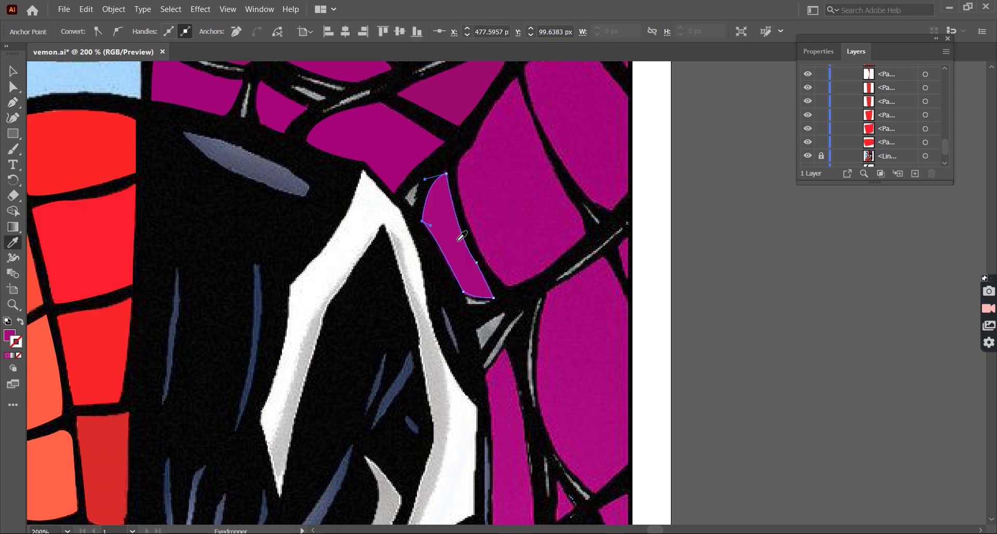
pyautogui.hotkey('ctrl', 'shift', 'a')
# Outline the tall web cell with four anchors along its edge and bottom
pyautogui.click(461, 178)
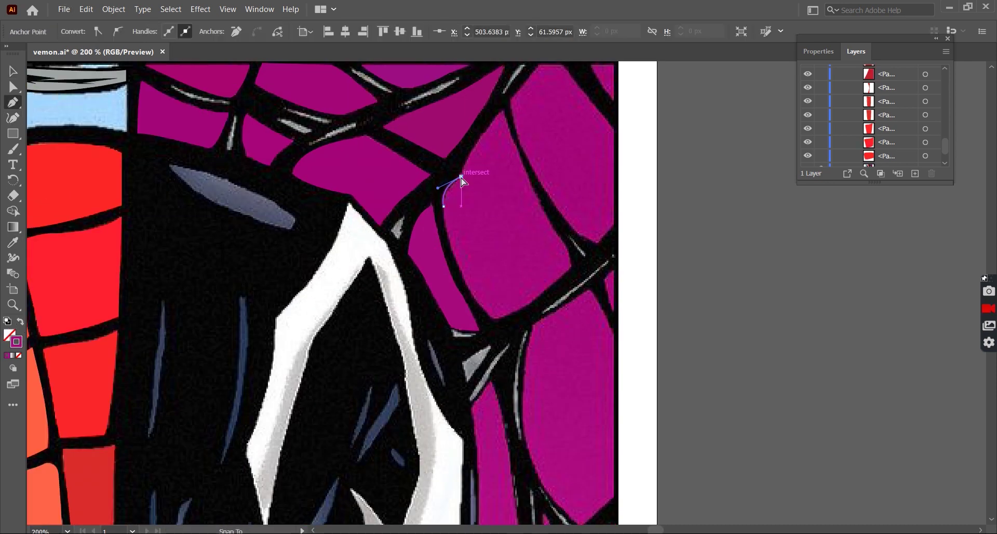
pyautogui.click(563, 241)
pyautogui.click(571, 269)
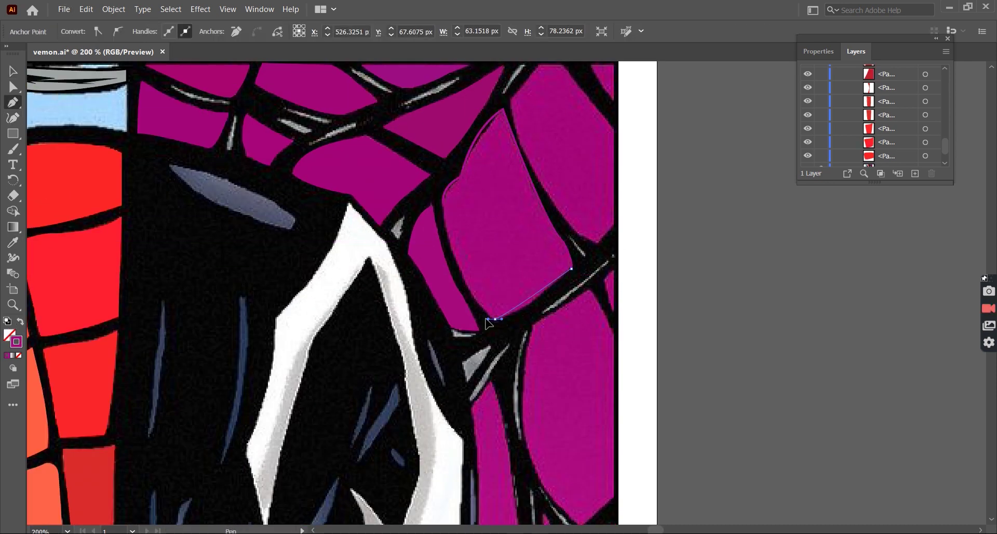
pyautogui.click(495, 319)
pyautogui.hotkey('ctrl', 'shift', 'a')
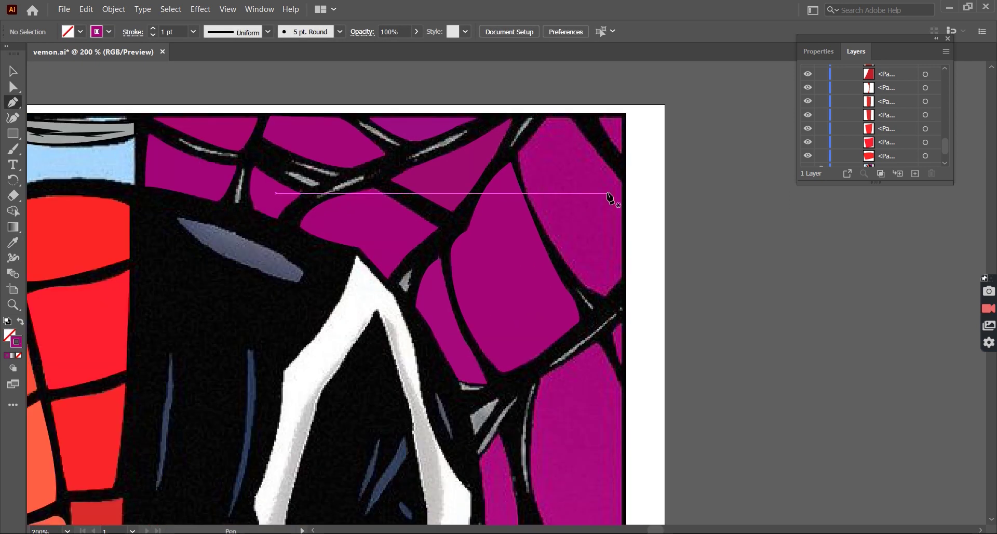
pyautogui.scroll(2, 610, 198)
pyautogui.keyDown('alt'); pyautogui.scroll(2, 561, 197); pyautogui.keyUp('alt')
# Trace and close a web cell along its top edge
pyautogui.click(475, 194)
pyautogui.click(534, 125)
pyautogui.click(582, 125)
pyautogui.click(476, 195)
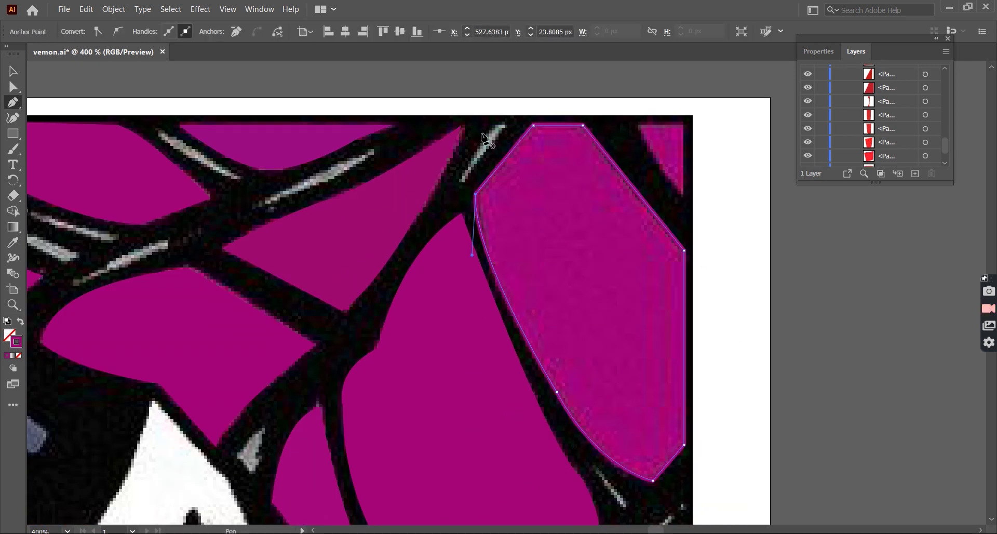
pyautogui.hotkey('ctrl', 'shift', 'a')
pyautogui.keyDown('alt'); pyautogui.scroll(-2, 265, 107); pyautogui.keyUp('alt')
pyautogui.keyDown('alt'); pyautogui.scroll(3, 364, 207); pyautogui.keyUp('alt')
# Start outlining another small cell with a curved edge down its side
pyautogui.click(242, 165)
pyautogui.click(485, 166)
pyautogui.moveTo(555, 269); pyautogui.dragTo(597, 282)
pyautogui.click(556, 165)
pyautogui.keyDown('alt'); pyautogui.scroll(-3, 311, 260); pyautogui.keyUp('alt')
pyautogui.keyDown('alt'); pyautogui.scroll(2, 457, 218); pyautogui.keyUp('alt')
# Trace a narrow cell beside Venom's face with a sharp corner and fill it purple
pyautogui.press('p')
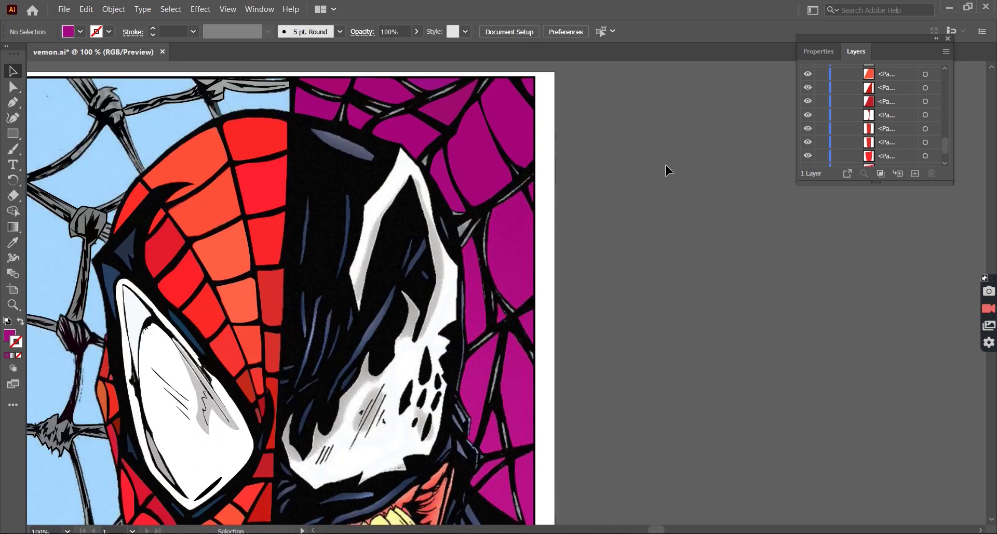
pyautogui.click(435, 235)
pyautogui.click(455, 209)
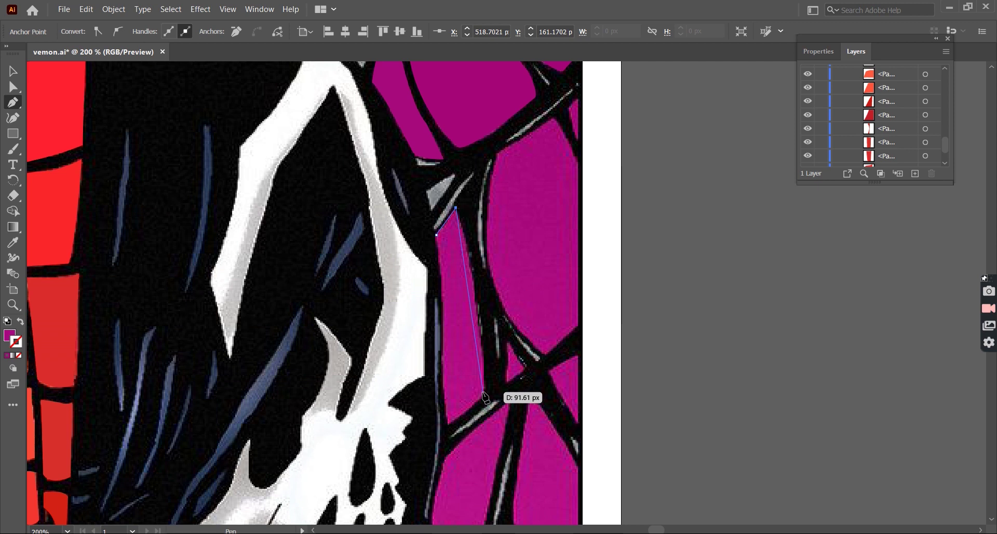
pyautogui.click(482, 391)
pyautogui.click(445, 238)
pyautogui.hotkey('shift', 'x')
pyautogui.press('v')
pyautogui.click(600, 249)
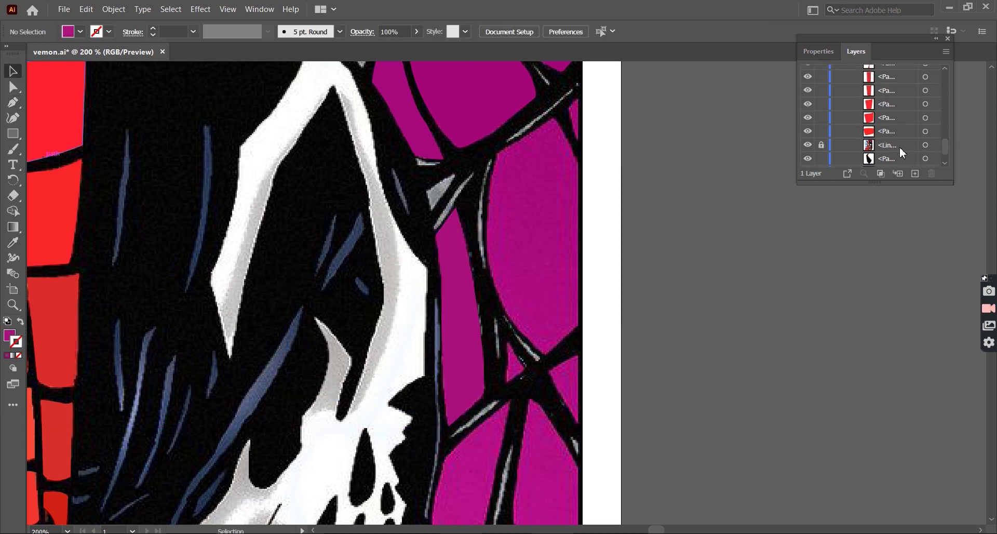
# Trace the cell at the right edge with five anchors, close it and fill it
pyautogui.scroll(-2, 568, 268)
pyautogui.scroll(1, 572, 281)
pyautogui.scroll(1, 571, 151)
pyautogui.hotkey('shift', 'x')
pyautogui.click(493, 172)
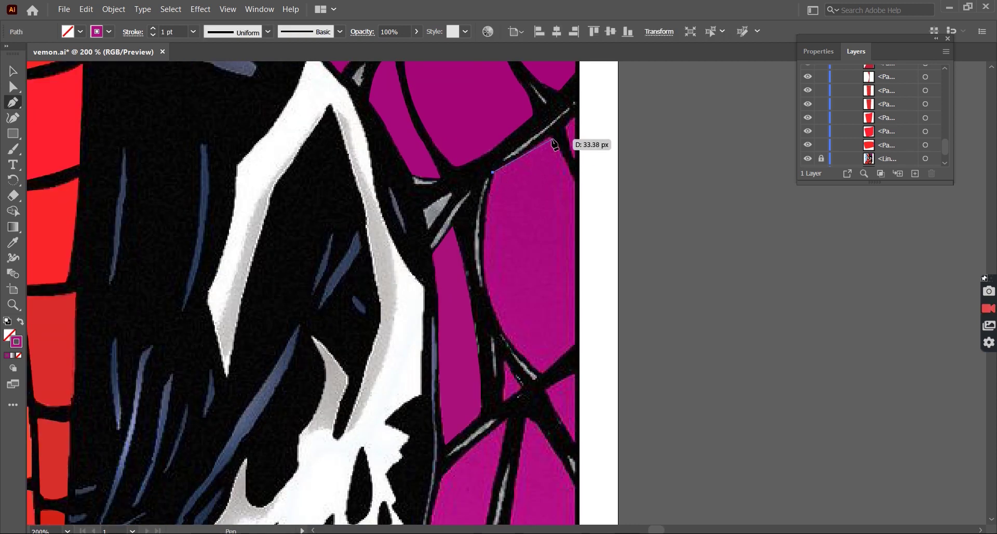
pyautogui.click(550, 136)
pyautogui.click(576, 180)
pyautogui.click(575, 345)
pyautogui.click(485, 282)
pyautogui.hotkey('shift', 'x')
pyautogui.press('v')
pyautogui.click(620, 181)
# Trace a tiny sliver cell at the edge and fill it with the sampled purple
pyautogui.scroll(-1, 620, 181)
pyautogui.scroll(2, 620, 182)
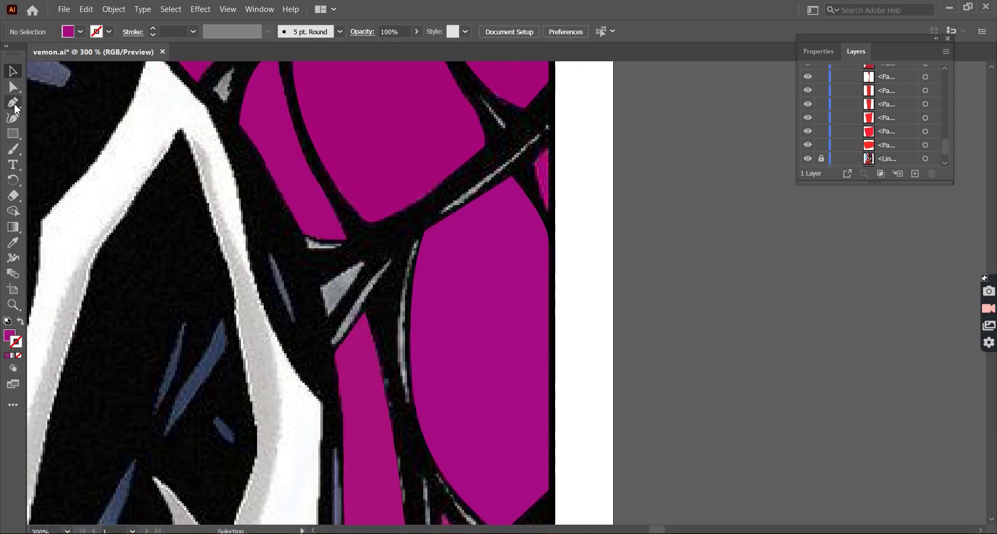
pyautogui.click(13, 103)
pyautogui.hotkey('shift', 'x')
pyautogui.scroll(2, 498, 135)
pyautogui.click(509, 102)
pyautogui.click(478, 137)
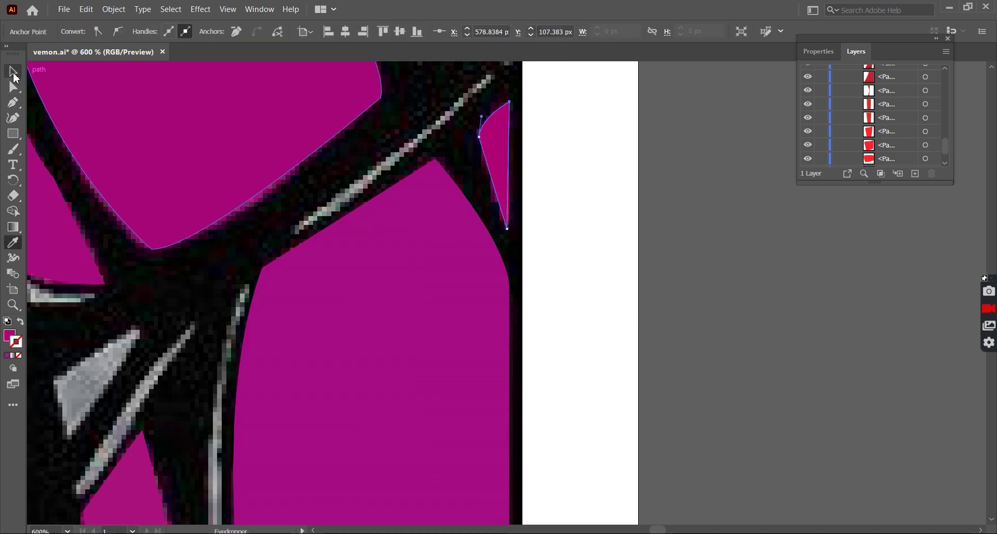
pyautogui.click(14, 72)
pyautogui.click(614, 325)
pyautogui.hotkey('ctrl', '1')
pyautogui.scroll(2, 546, 280)
# Outline another edge cell with several anchors
pyautogui.press('p')
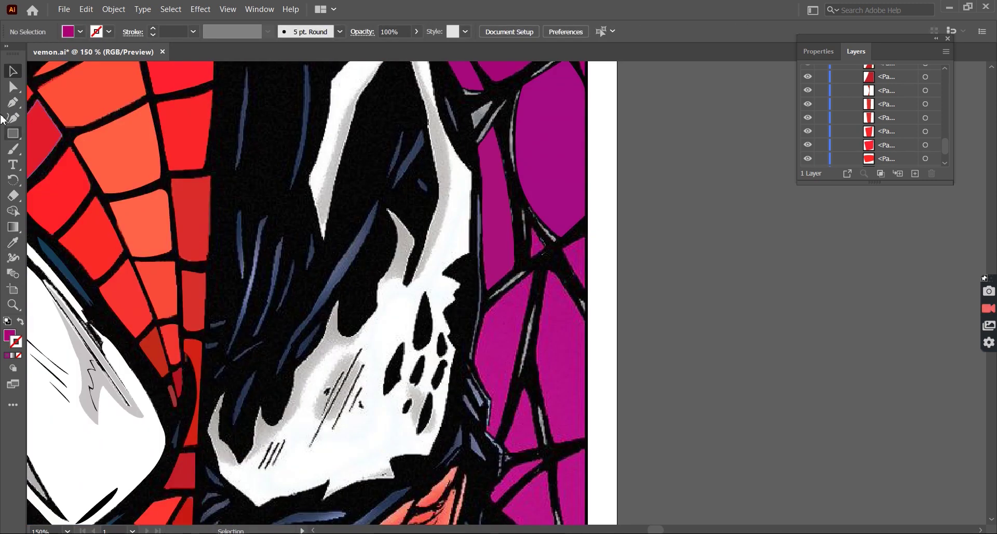
pyautogui.hotkey('shift', 'x')
pyautogui.scroll(1, 519, 249)
pyautogui.click(523, 226)
pyautogui.press('p')
pyautogui.scroll(-2, 509, 223)
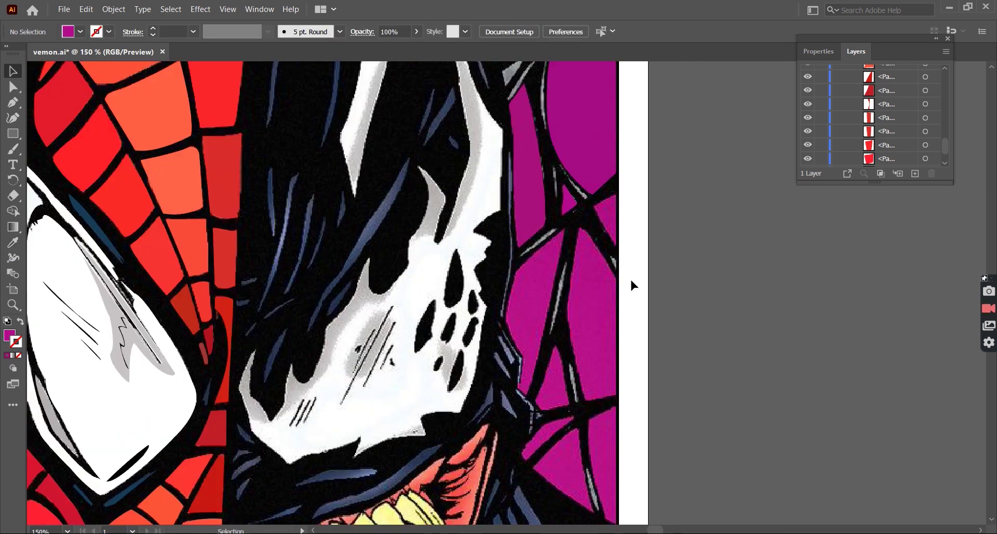
pyautogui.scroll(1, 571, 208)
pyautogui.click(543, 202)
pyautogui.click(573, 187)
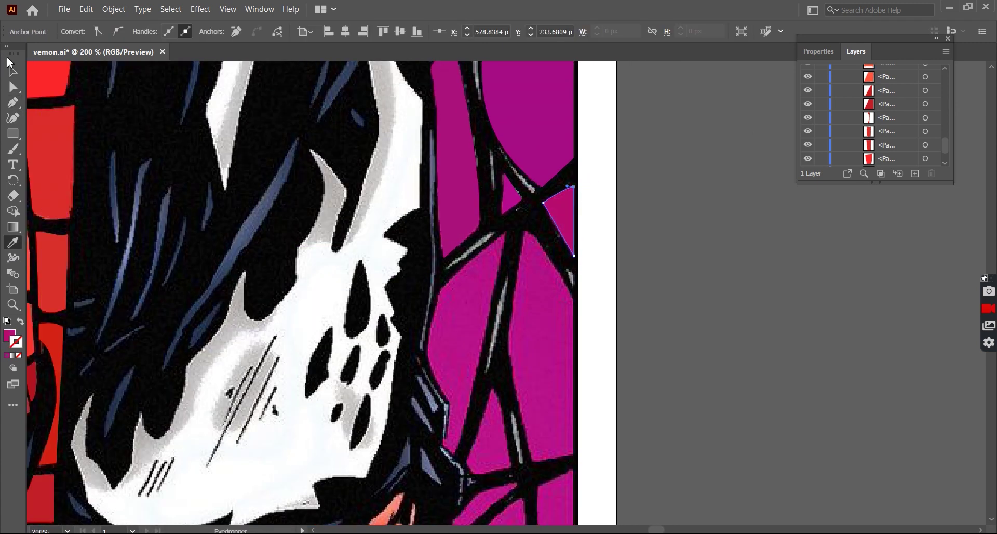
# Trace the cell beside Venom's jaw with a curved edge and deselect it
pyautogui.press('p')
pyautogui.scroll(-1, 311, 290)
pyautogui.hotkey('shift', 'x')
pyautogui.scroll(1, 467, 259)
pyautogui.click(555, 203)
pyautogui.scroll(-2, 525, 372)
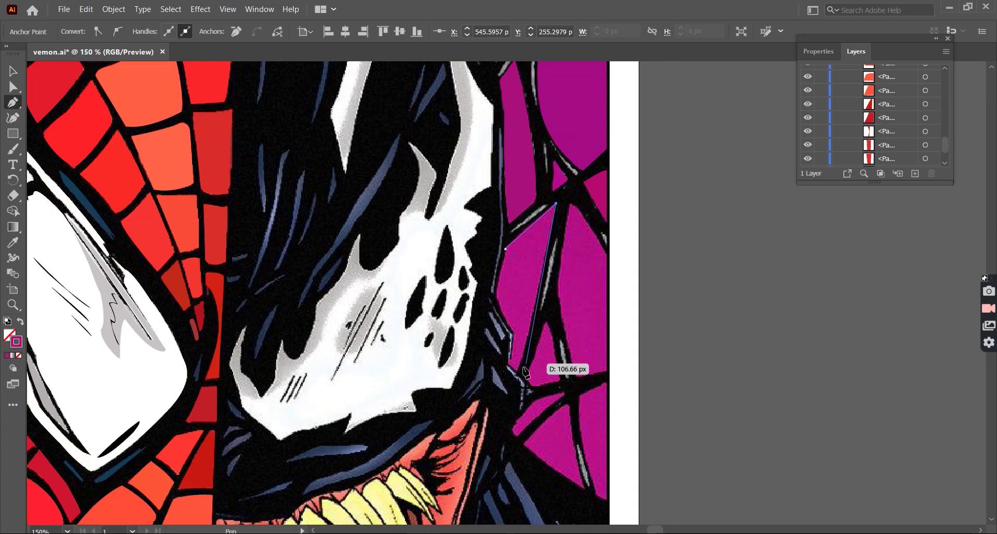
pyautogui.moveTo(501, 280); pyautogui.dragTo(494, 269)
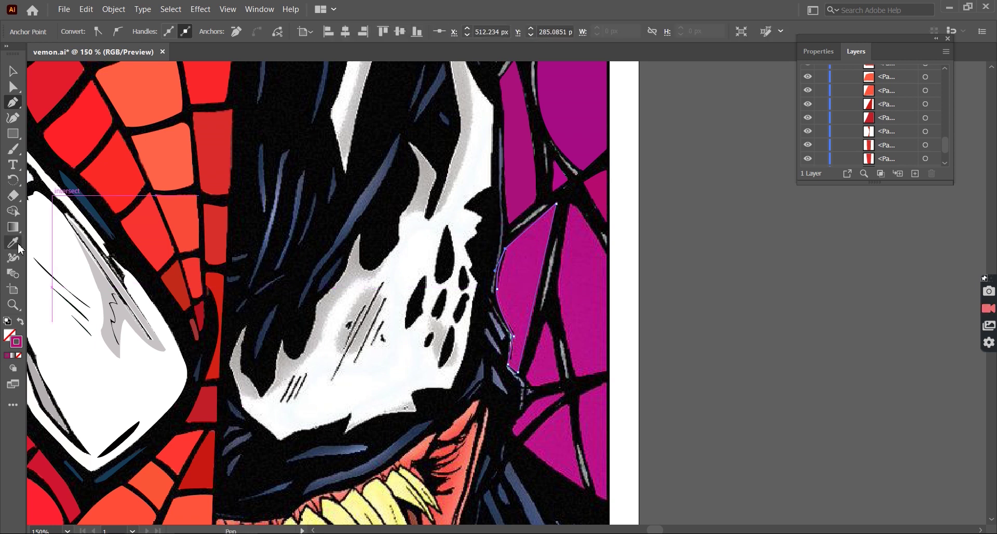
pyautogui.click(722, 297)
pyautogui.scroll(-2, 723, 297)
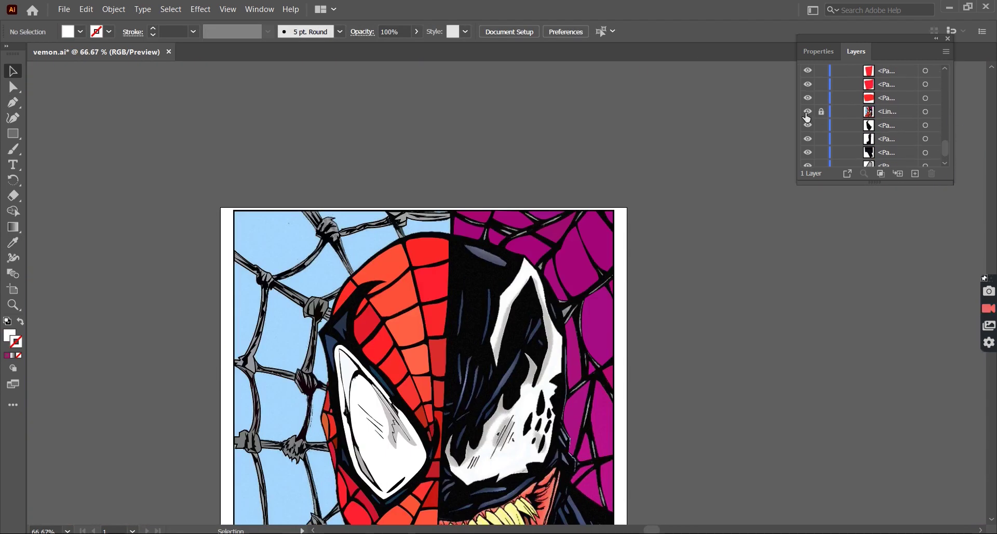
# Finish the open gap path along the web strand and fill it with background purple
pyautogui.scroll(2, 607, 287)
pyautogui.press('p')
pyautogui.click(524, 226)
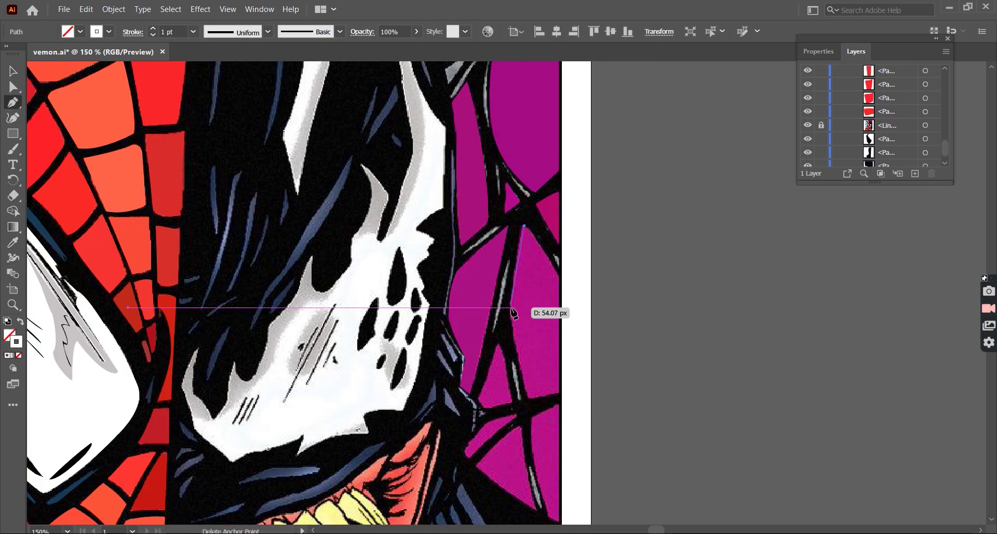
pyautogui.moveTo(512, 311); pyautogui.dragTo(529, 387)
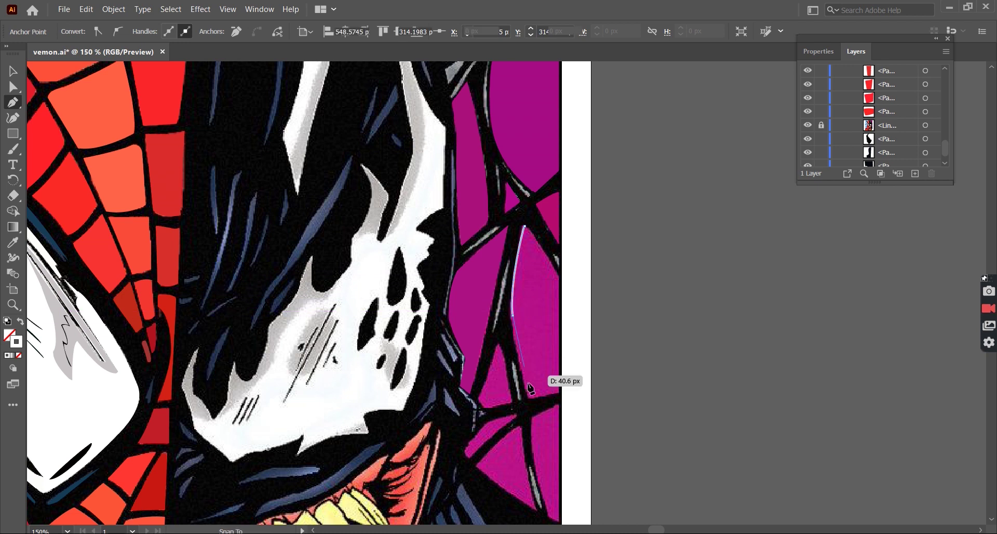
pyautogui.click(477, 306)
# Trace a small magenta gap shape curving along the strand beside Venom's jaw
pyautogui.scroll(-2, 477, 306)
pyautogui.scroll(4, 474, 241)
pyautogui.press('p')
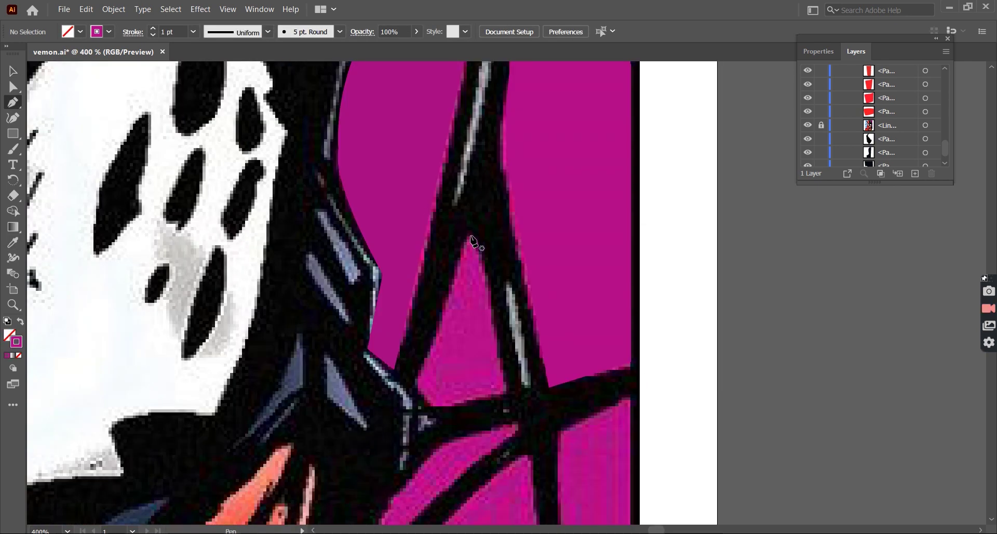
pyautogui.click(417, 381)
pyautogui.moveTo(447, 405); pyautogui.dragTo(471, 400)
pyautogui.click(506, 388)
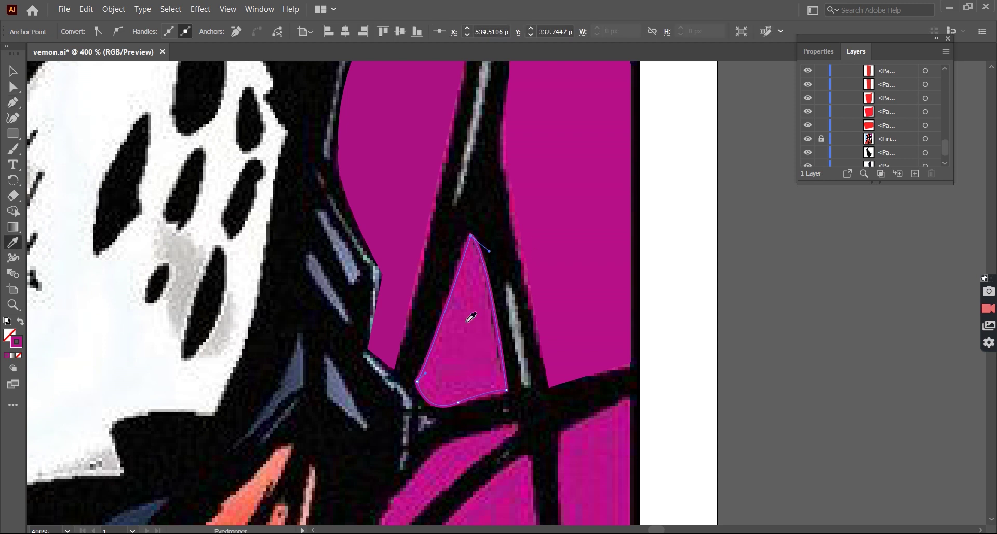
# Trace two more magenta background gap shapes between the web strands
pyautogui.scroll(-3, 655, 284)
pyautogui.scroll(1, 557, 322)
pyautogui.scroll(1, 516, 274)
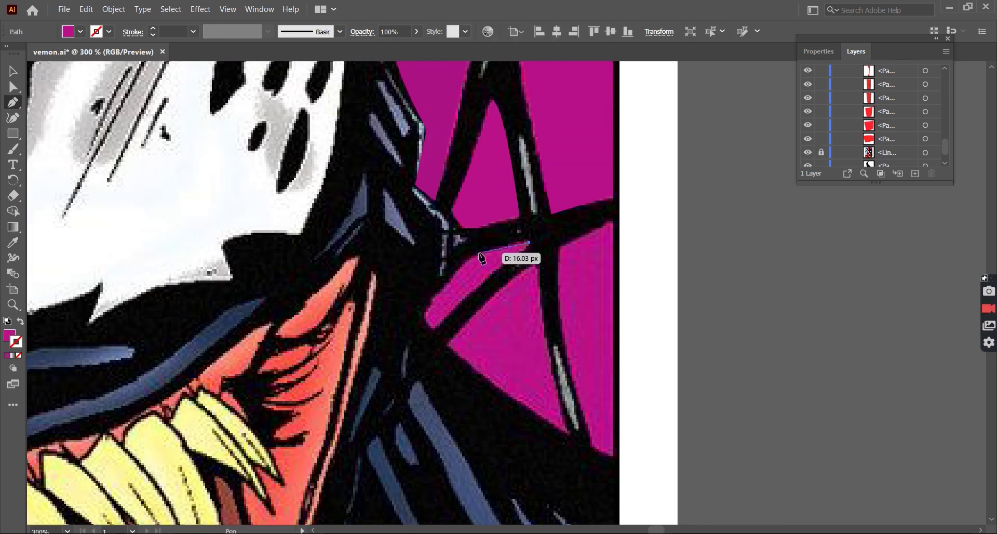
pyautogui.click(529, 243)
pyautogui.moveTo(473, 256); pyautogui.dragTo(419, 337)
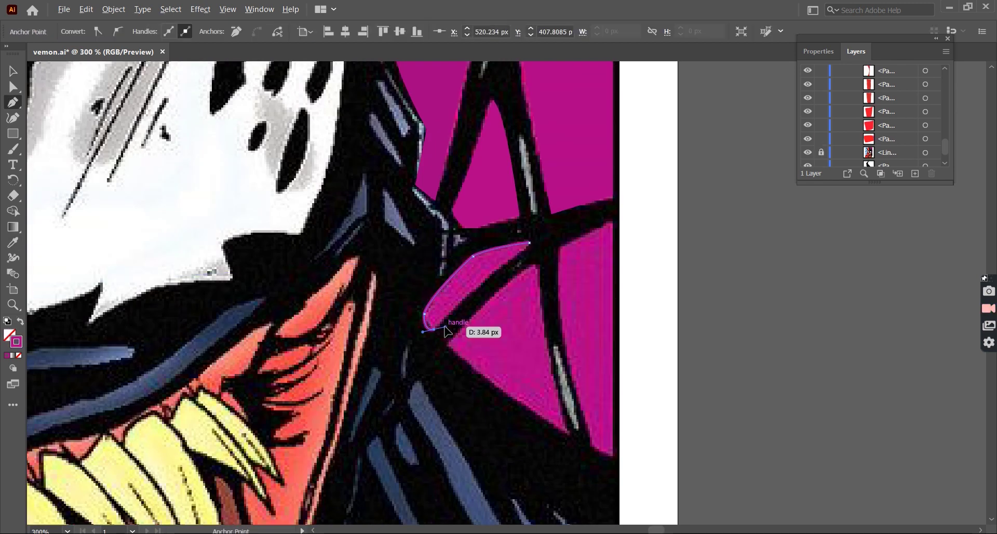
pyautogui.click(13, 70)
pyautogui.scroll(-2, 566, 310)
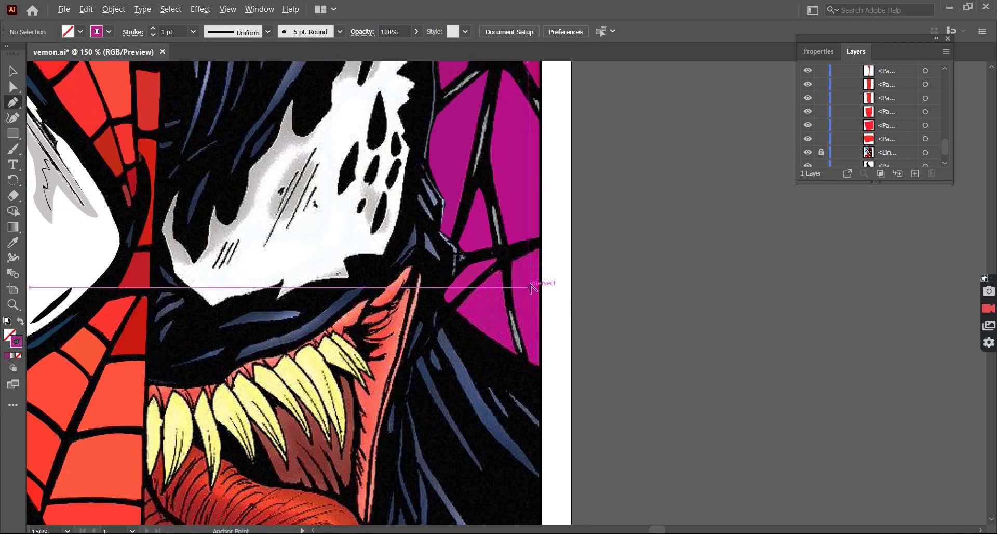
pyautogui.scroll(2, 531, 287)
pyautogui.click(490, 242)
pyautogui.click(544, 216)
pyautogui.keyDown('ctrl'); pyautogui.click(493, 318); pyautogui.keyUp('ctrl')
# Fill the triangular gap between strands with a closed magenta triangle
pyautogui.scroll(1, 475, 423)
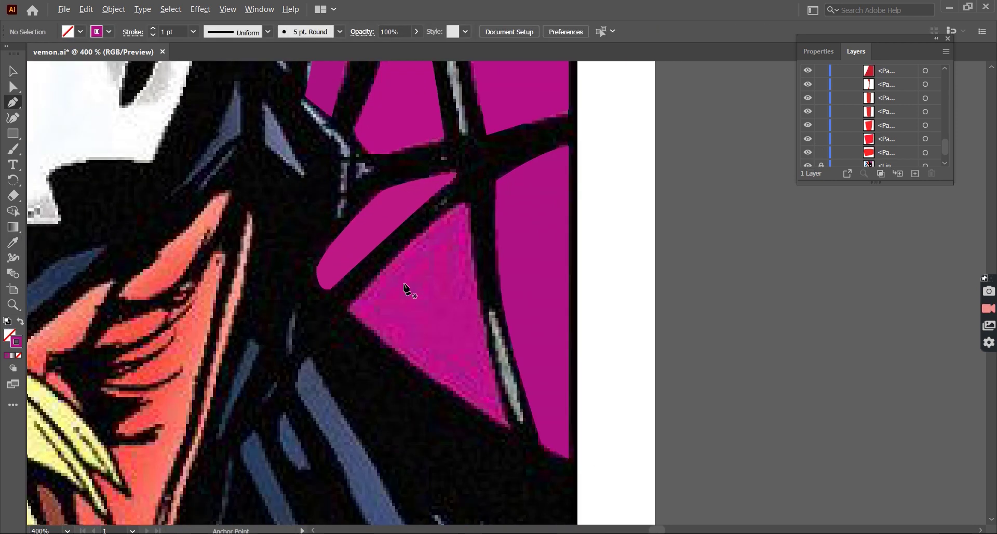
pyautogui.click(470, 204)
pyautogui.click(512, 426)
pyautogui.click(347, 316)
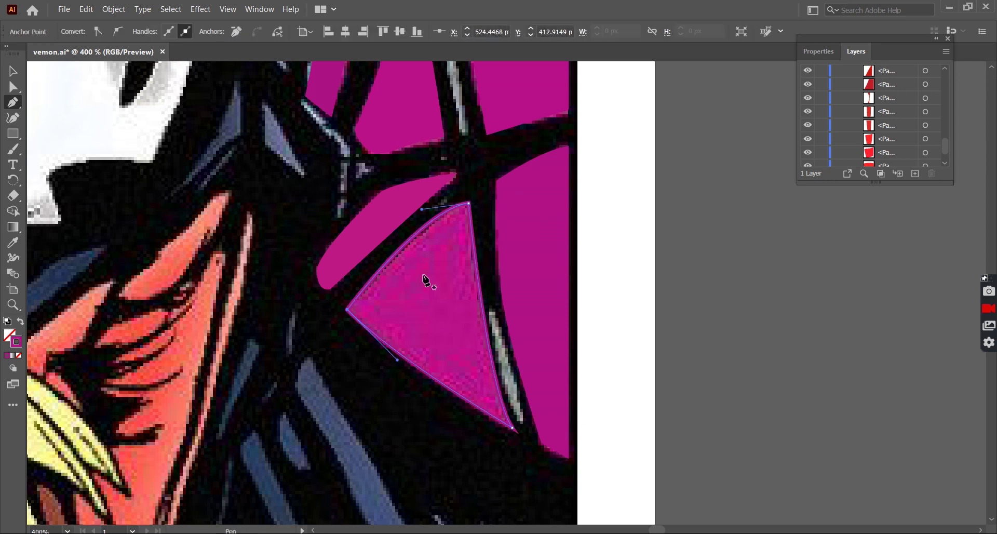
pyautogui.click(470, 203)
pyautogui.click(12, 71)
# Hide and re-show the line art to check the fills, then start Venom's head outline
pyautogui.click(631, 201)
pyautogui.scroll(-5, 631, 201)
pyautogui.scroll(-1, 882, 119)
pyautogui.click(808, 127)
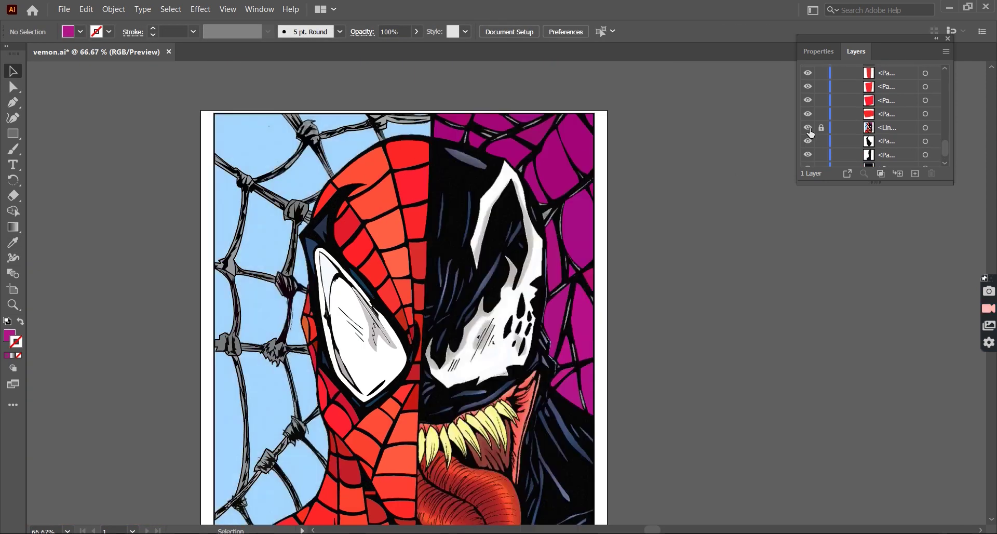
pyautogui.scroll(1, 810, 133)
pyautogui.scroll(1, 509, 155)
pyautogui.scroll(1, 509, 156)
pyautogui.press('p')
pyautogui.click(323, 106)
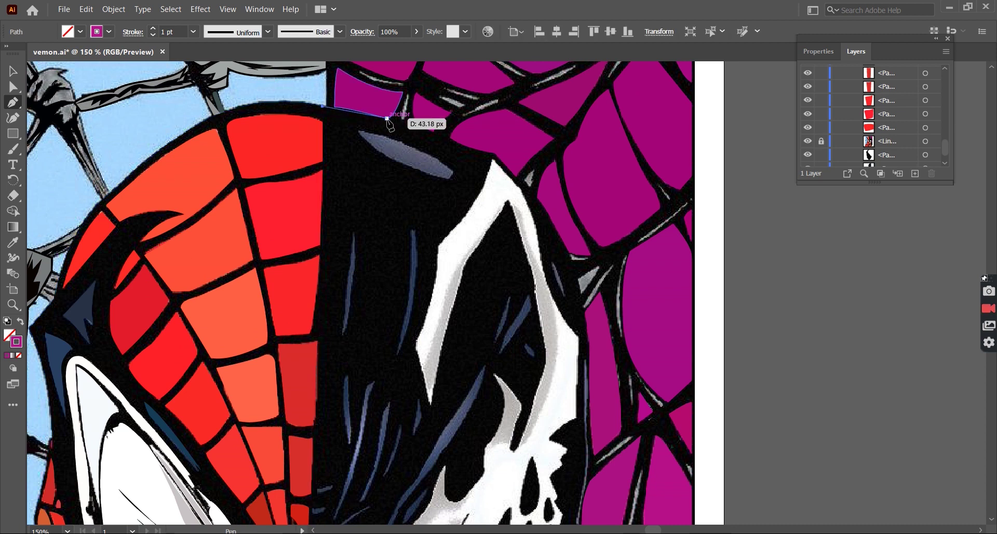
# Trace anchors across the top of Venom's head and down its right side toward the jaw
pyautogui.click(388, 119)
pyautogui.click(495, 152)
pyautogui.click(569, 254)
pyautogui.scroll(-3, 582, 311)
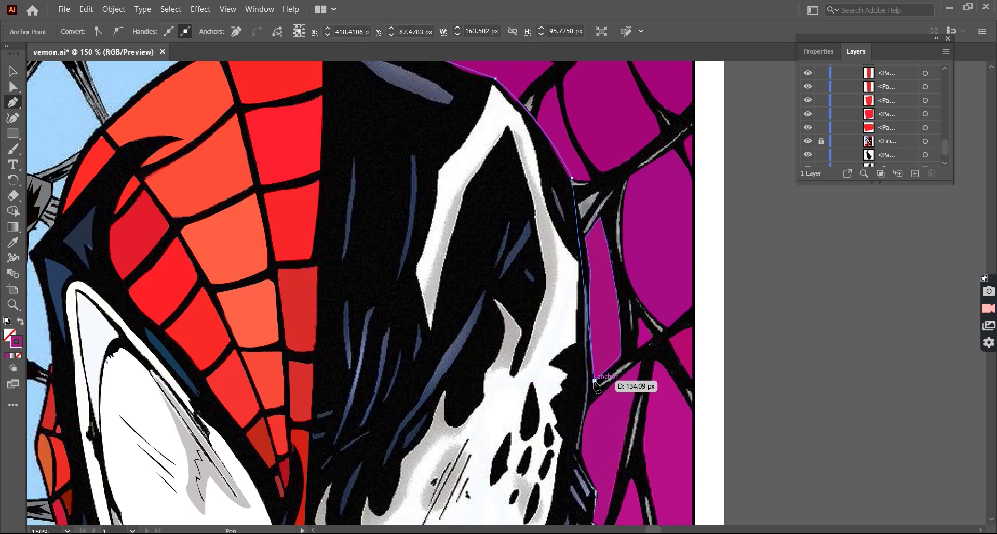
pyautogui.scroll(-1, 583, 254)
pyautogui.click(585, 373)
pyautogui.scroll(-6, 592, 359)
pyautogui.scroll(2, 597, 230)
pyautogui.scroll(-3, 597, 230)
pyautogui.scroll(3, 598, 260)
pyautogui.click(601, 280)
pyautogui.scroll(-3, 600, 281)
pyautogui.scroll(2, 603, 308)
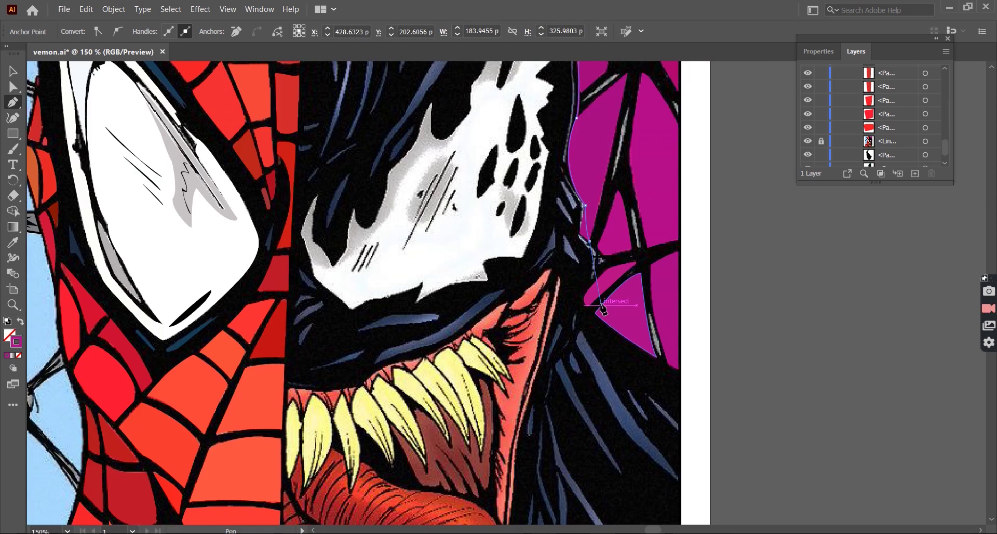
# Extend the outline to the bottom edge and close it into a black head shape
pyautogui.click(680, 239)
pyautogui.scroll(-3, 686, 415)
pyautogui.click(686, 474)
pyautogui.scroll(-2, 687, 473)
pyautogui.scroll(-2, 691, 467)
pyautogui.scroll(-2, 675, 363)
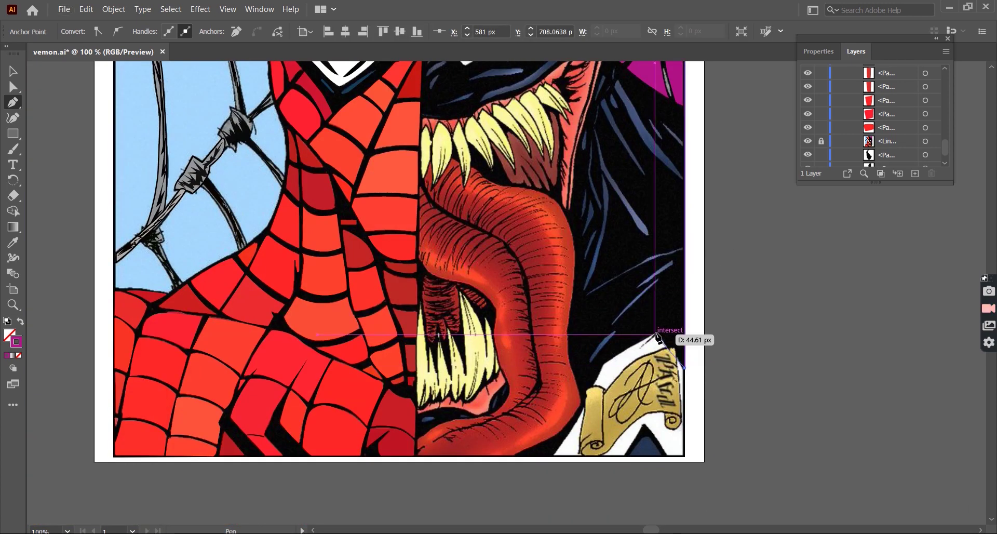
pyautogui.scroll(3, 556, 456)
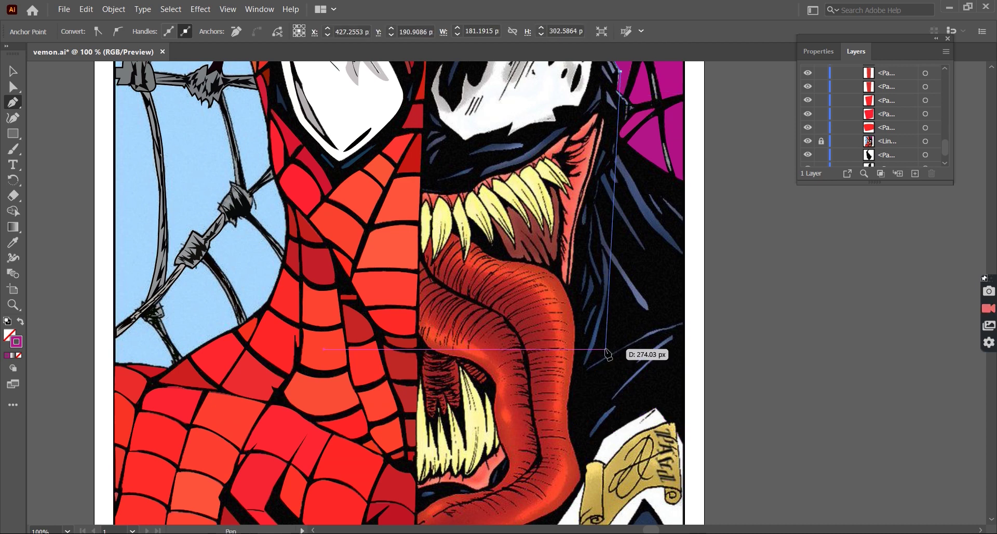
pyautogui.scroll(3, 636, 337)
pyautogui.scroll(2, 586, 284)
pyautogui.scroll(-3, 548, 319)
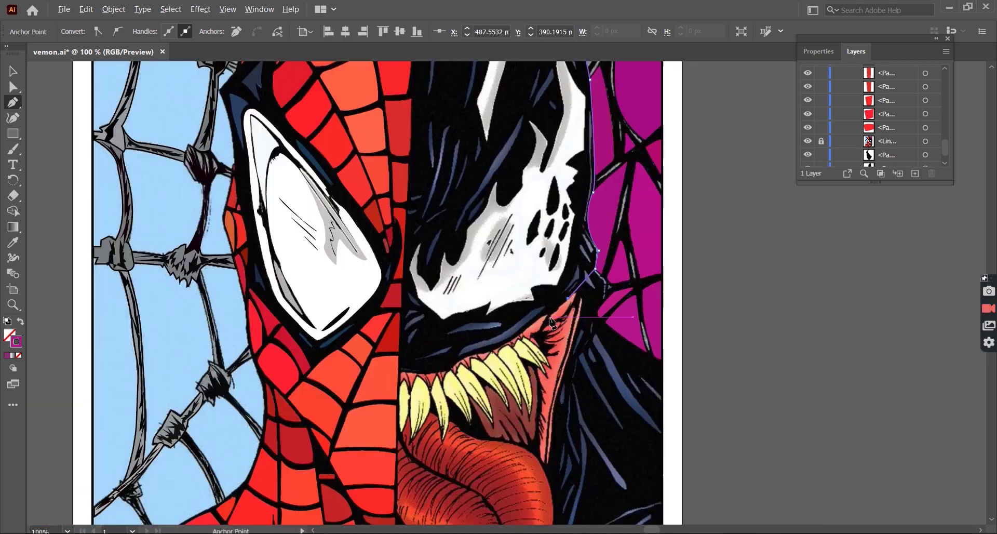
pyautogui.scroll(3, 553, 318)
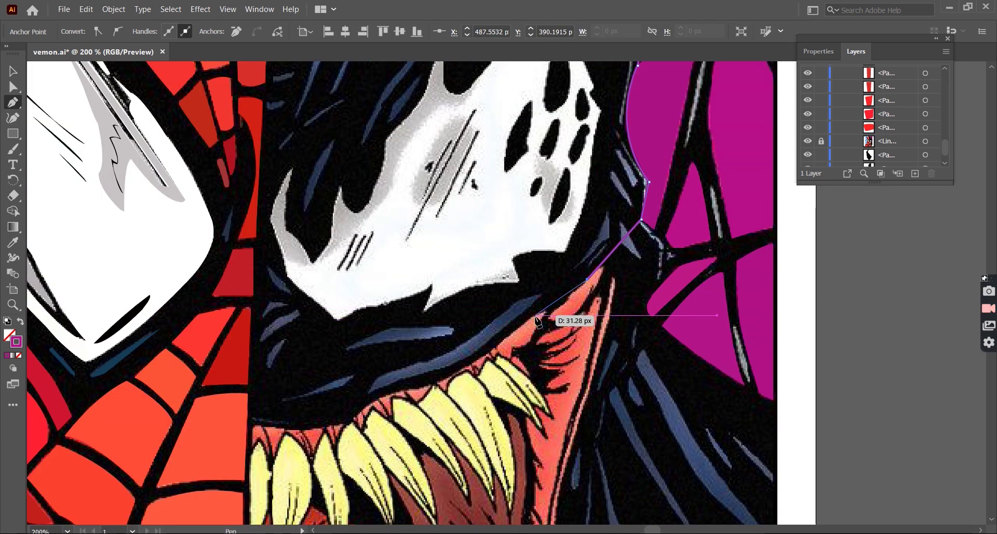
pyautogui.scroll(-2, 691, 271)
pyautogui.scroll(-1, 459, 352)
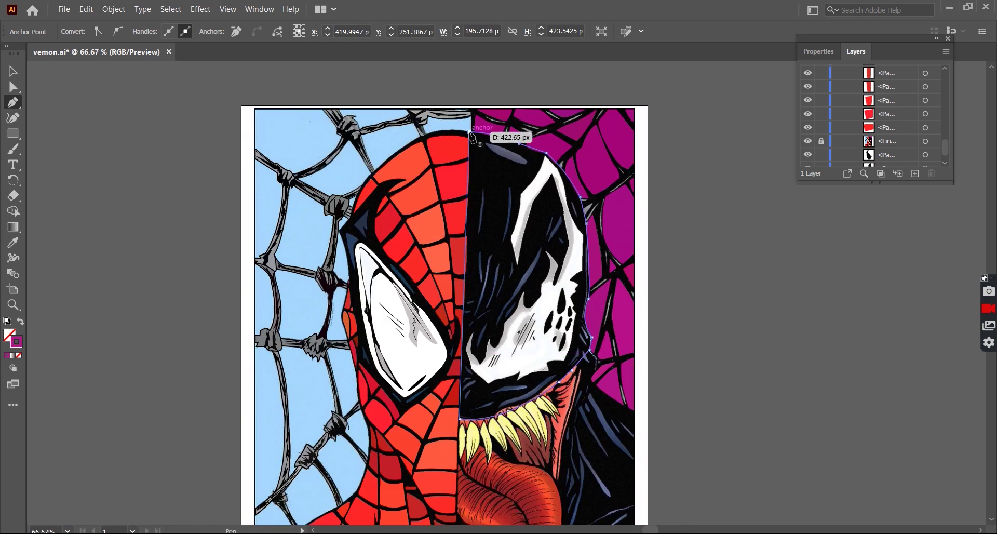
pyautogui.click(469, 131)
# Toggle the reference art to check the black head, then begin outlining Venom's white eye
pyautogui.click(15, 340)
pyautogui.click(20, 73)
pyautogui.click(570, 433)
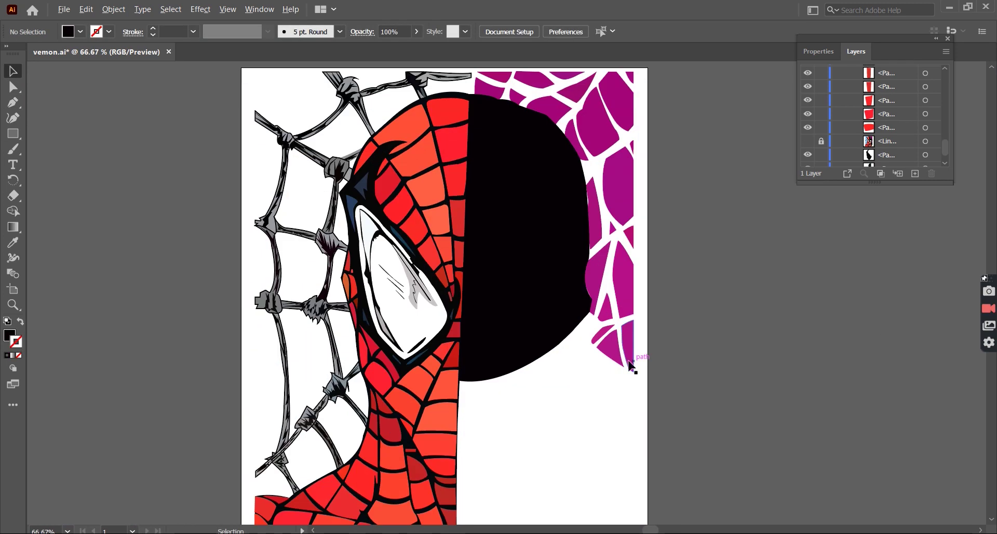
pyautogui.click(808, 141)
pyautogui.scroll(1, 705, 276)
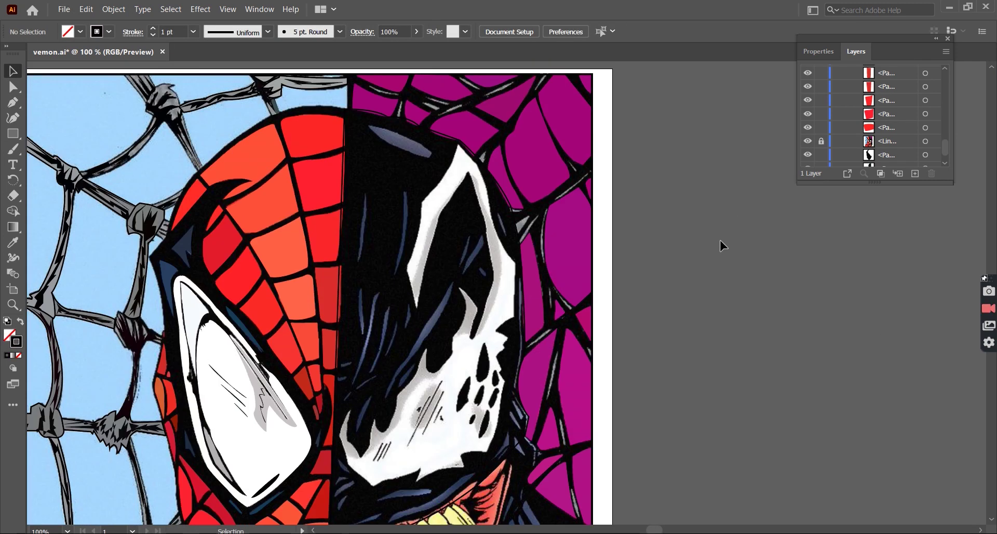
pyautogui.click(418, 308)
pyautogui.click(405, 269)
# Trace the eye from its top tip down the right edge and curve along its bottom
pyautogui.click(453, 166)
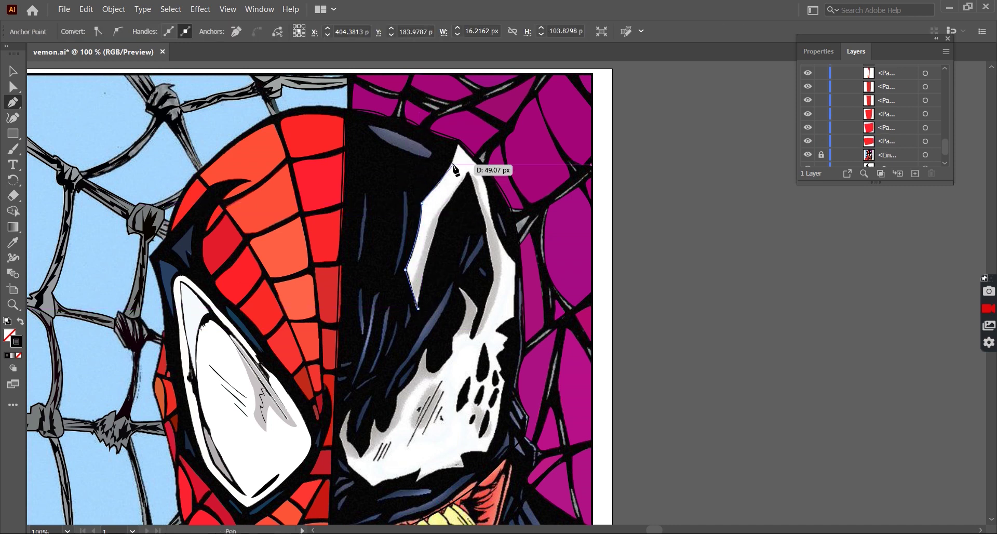
pyautogui.click(458, 146)
pyautogui.click(475, 164)
pyautogui.click(491, 220)
pyautogui.click(516, 265)
pyautogui.click(516, 316)
pyautogui.click(497, 330)
pyautogui.click(495, 358)
pyautogui.scroll(-2, 511, 353)
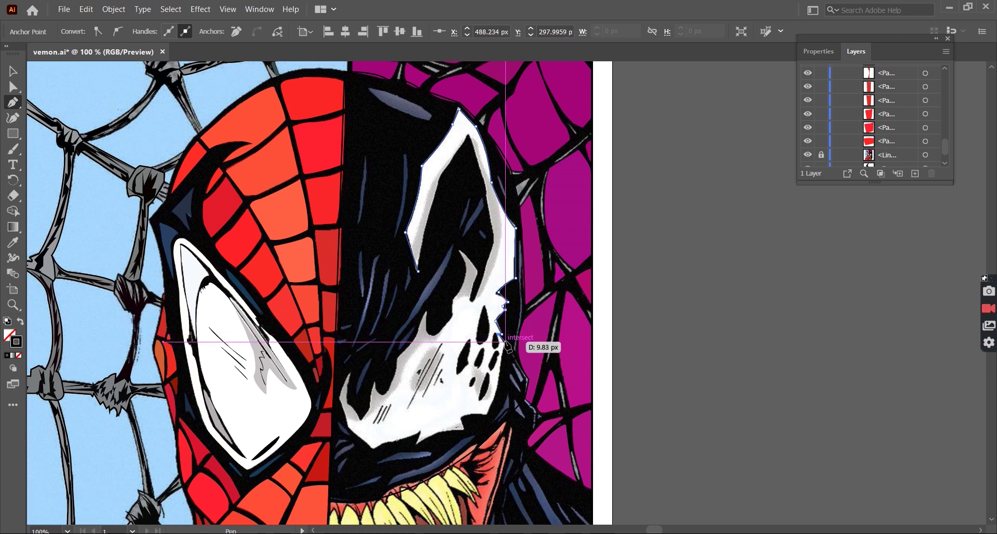
pyautogui.moveTo(488, 415); pyautogui.dragTo(462, 420)
pyautogui.moveTo(404, 462); pyautogui.dragTo(371, 455)
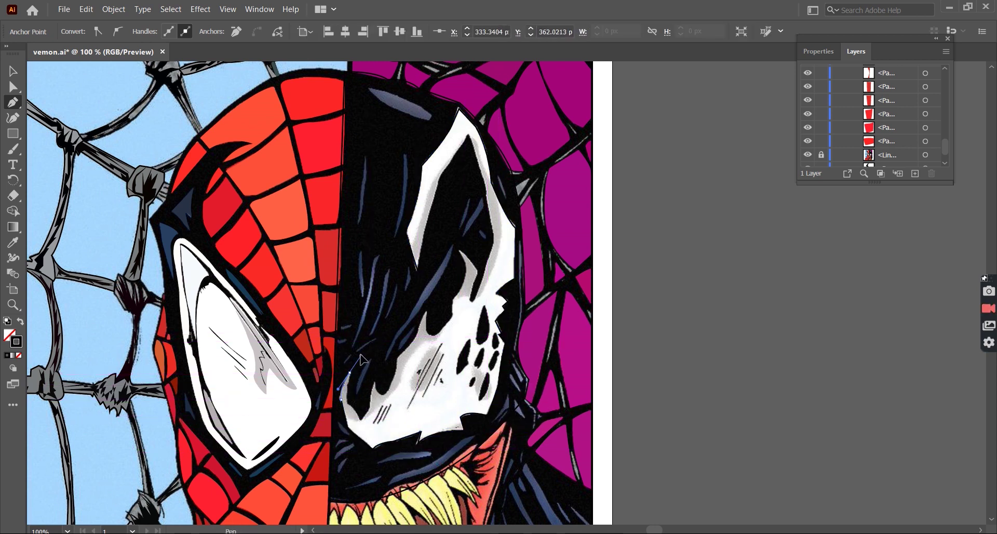
# Continue the eye outline along its jagged inner edge to the grey horn tip
pyautogui.scroll(2, 350, 391)
pyautogui.press('super')
pyautogui.press('super')
pyautogui.moveTo(396, 410)
pyautogui.mouseDown()
pyautogui.moveTo(412, 353)
pyautogui.moveTo(440, 378)
pyautogui.moveTo(448, 340)
pyautogui.mouseUp()
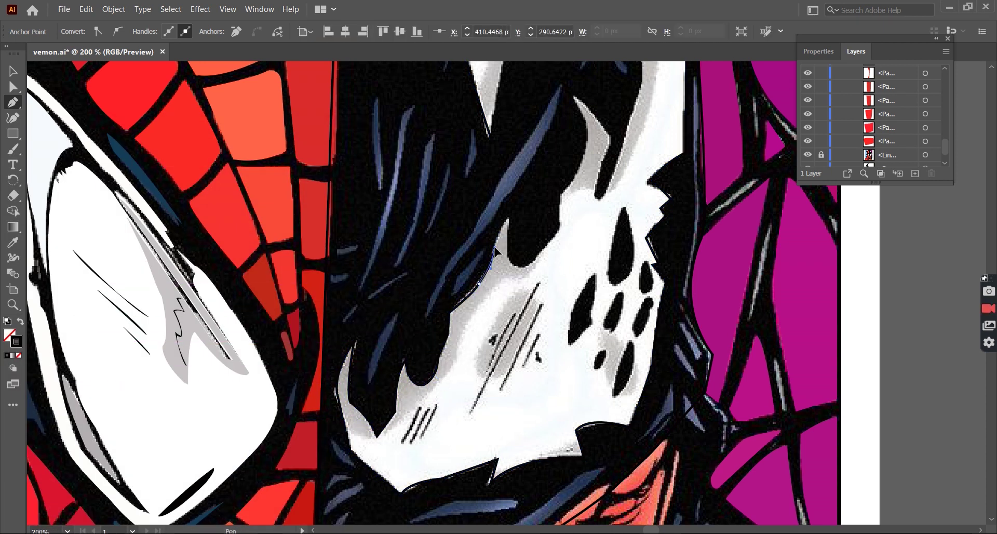
pyautogui.click(508, 219)
pyautogui.moveTo(497, 263); pyautogui.dragTo(535, 268)
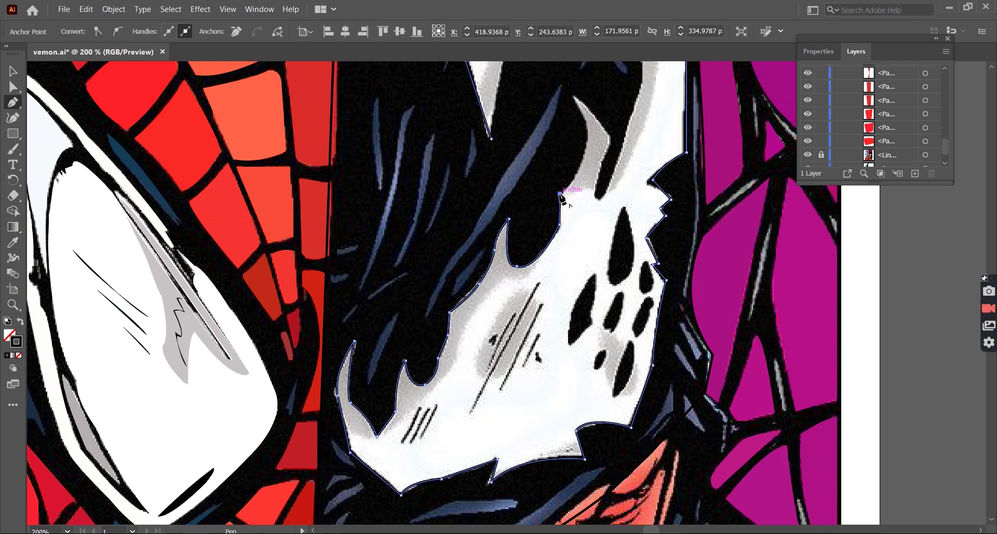
pyautogui.scroll(3, 576, 207)
pyautogui.hscroll(3, 576, 208)
pyautogui.click(473, 269)
pyautogui.click(560, 270)
pyautogui.click(485, 171)
pyautogui.click(521, 219)
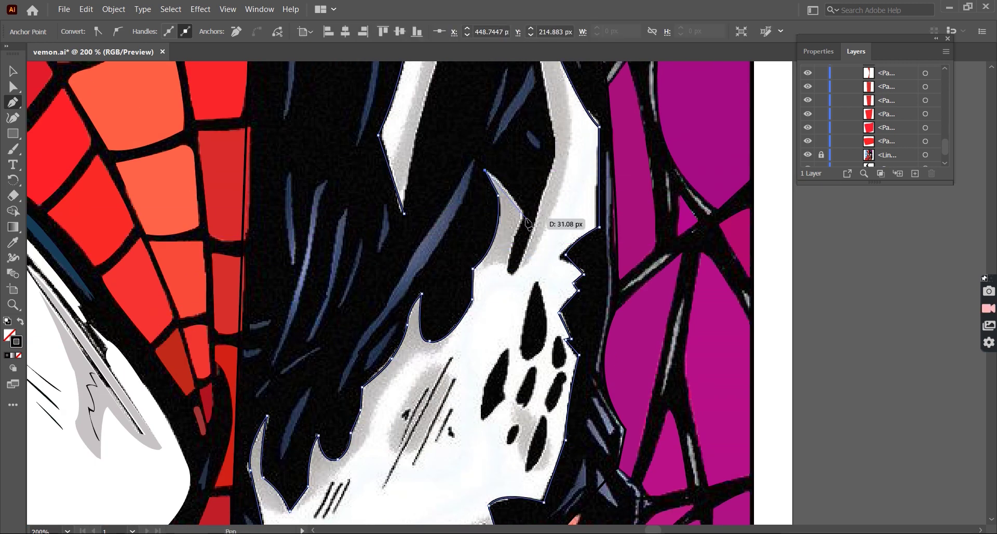
# Trace up the horn's right edge and close the white eye outline
pyautogui.scroll(-1, 520, 259)
pyautogui.moveTo(504, 238); pyautogui.dragTo(519, 264)
pyautogui.scroll(1, 518, 264)
pyautogui.moveTo(544, 190); pyautogui.dragTo(558, 112)
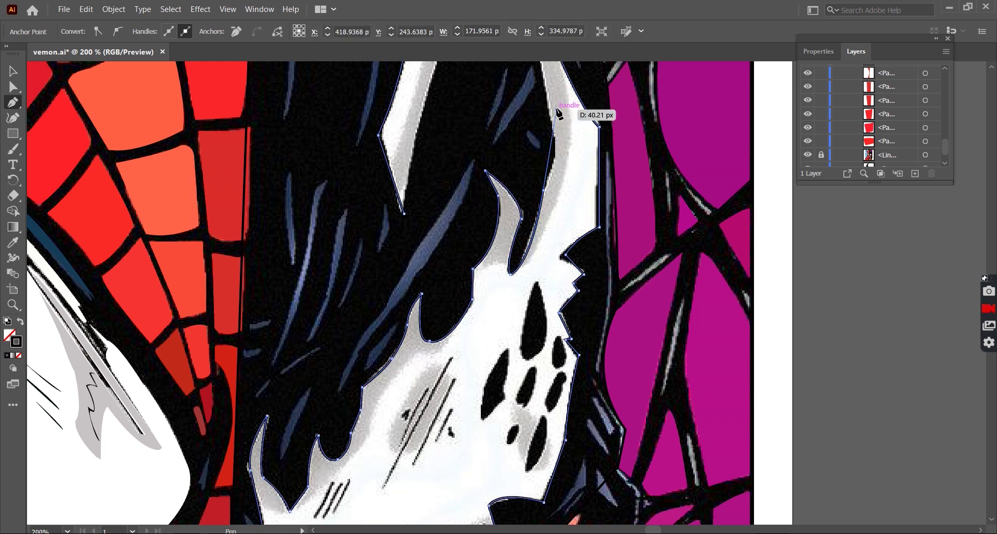
pyautogui.scroll(2, 538, 217)
pyautogui.click(555, 194)
pyautogui.scroll(2, 555, 194)
pyautogui.click(539, 144)
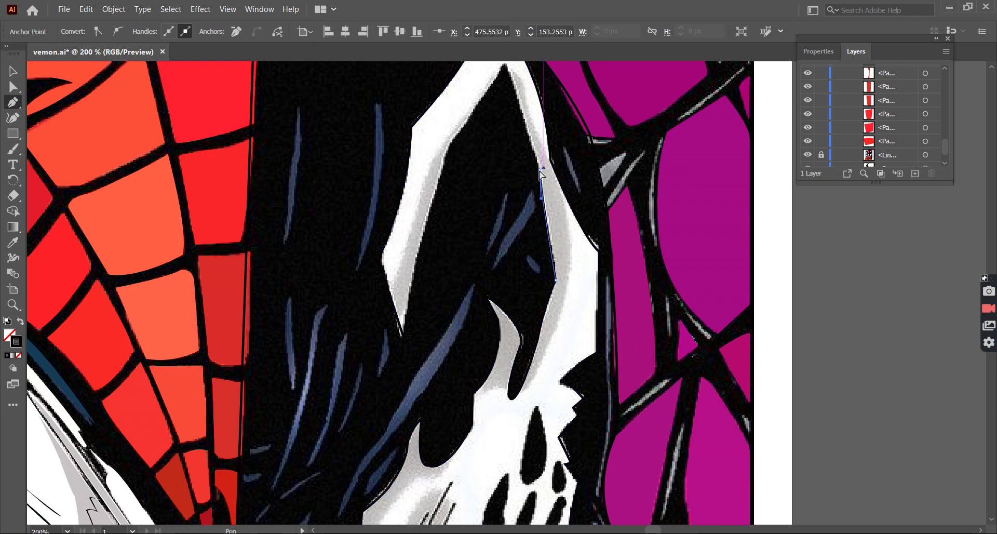
pyautogui.scroll(4, 539, 144)
pyautogui.moveTo(505, 138); pyautogui.dragTo(496, 136)
pyautogui.scroll(-1, 457, 283)
pyautogui.click(440, 239)
# Check the white eye with the reference art hidden, restore it, and swap fill and stroke
pyautogui.hotkey('ctrl', '0')
pyautogui.hotkey('ctrl', '1')
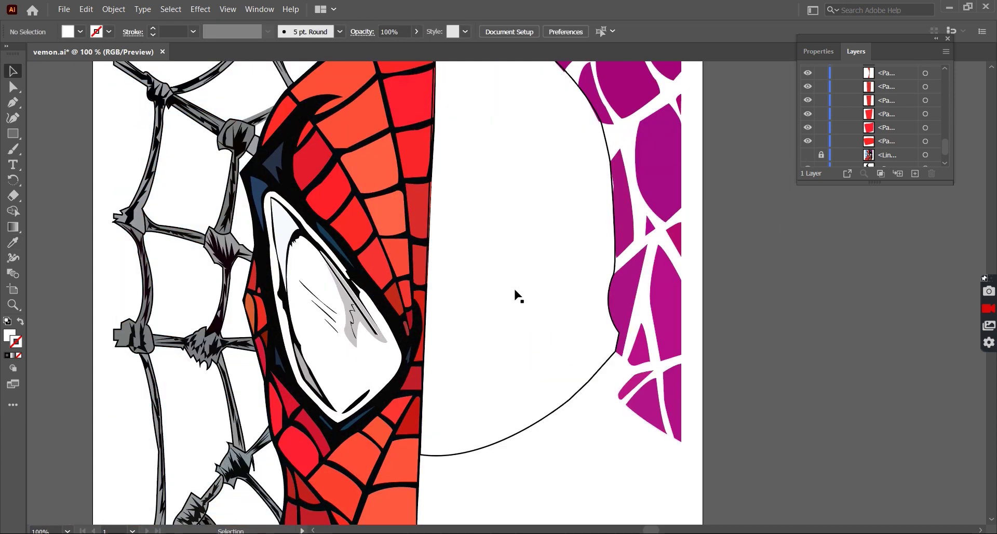
pyautogui.click(22, 325)
pyautogui.scroll(1, 606, 475)
pyautogui.scroll(2, 312, 312)
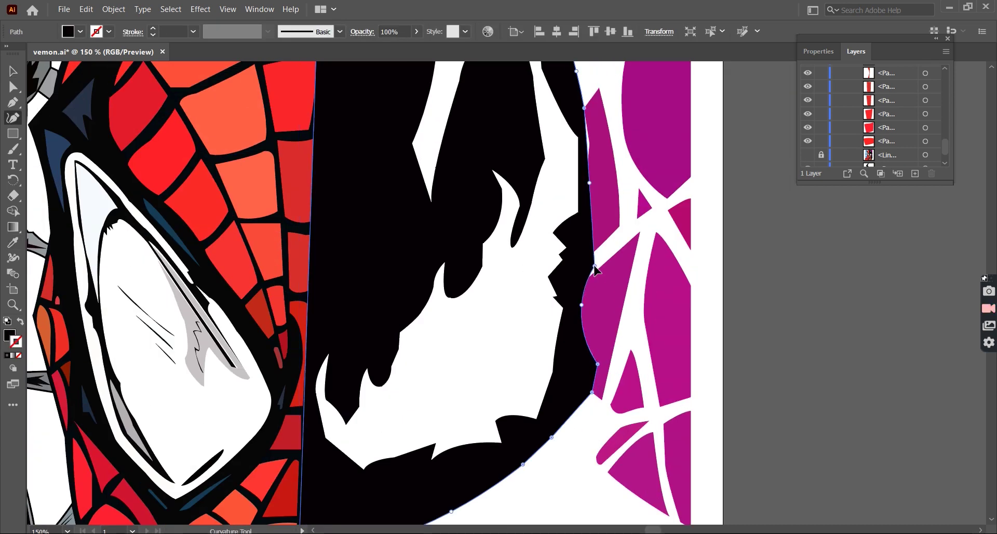
pyautogui.click(574, 507)
pyautogui.scroll(-2, 575, 507)
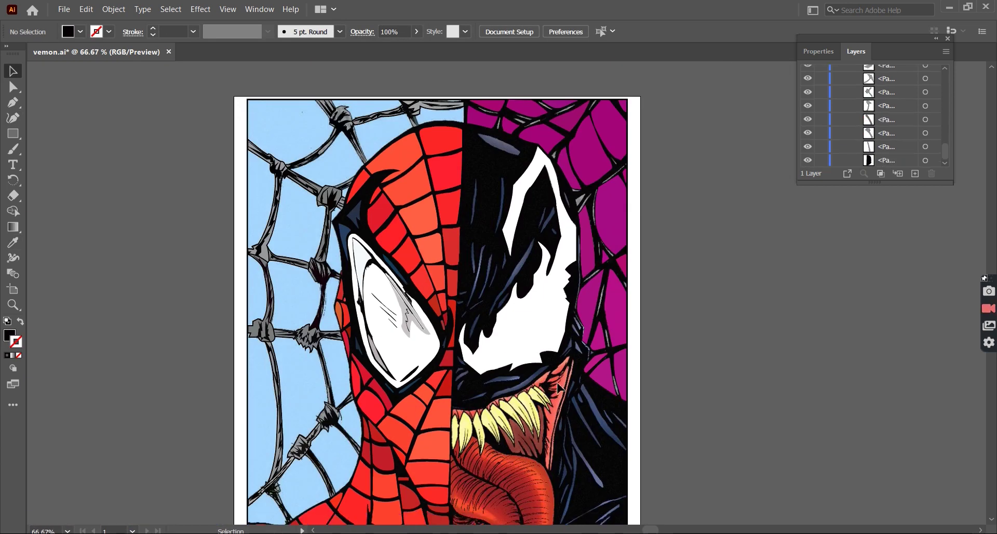
pyautogui.scroll(-1, 436, 311)
pyautogui.scroll(1, 948, 149)
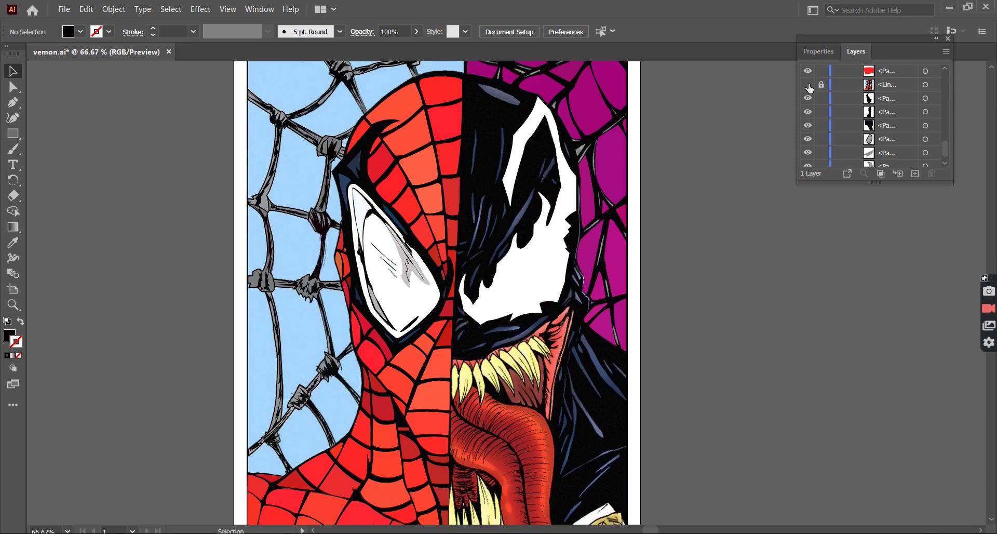
pyautogui.click(808, 84)
pyautogui.hotkey('shift', 'x')
# Start a Pen path along the edge of the first hole in Venom's face
pyautogui.scroll(2, 659, 257)
pyautogui.press('p')
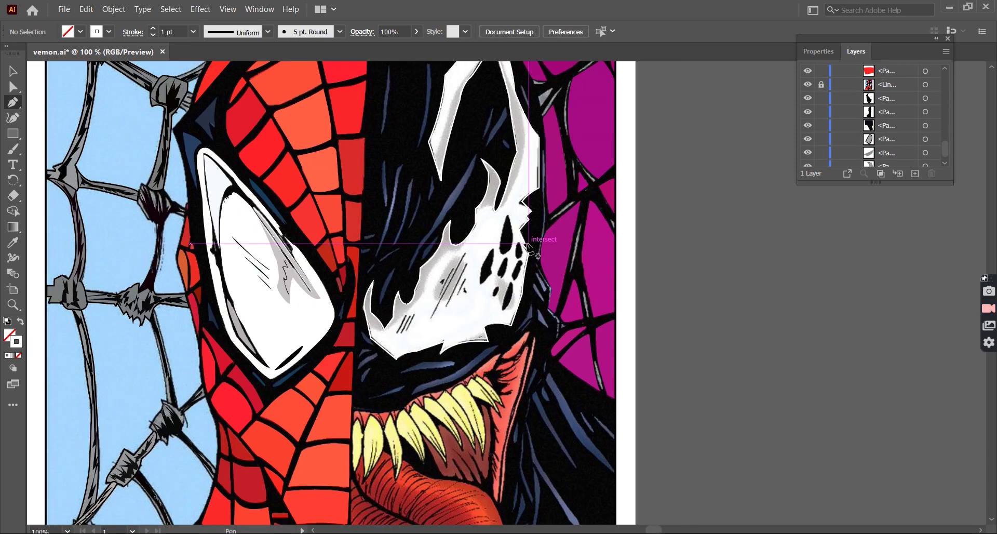
pyautogui.scroll(1, 530, 249)
pyautogui.click(498, 200)
pyautogui.moveTo(492, 256); pyautogui.dragTo(513, 229)
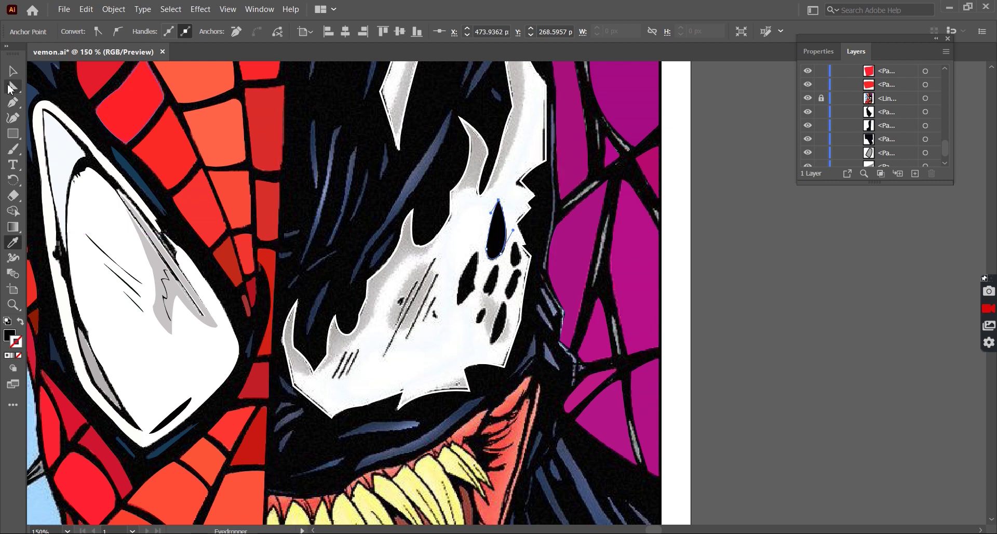
pyautogui.press('p')
pyautogui.hotkey('shift', 'x')
# Retry the face-hole outline, undoing the unfinished and stray paths
pyautogui.scroll(2, 478, 254)
pyautogui.click(475, 240)
pyautogui.moveTo(466, 296); pyautogui.dragTo(471, 313)
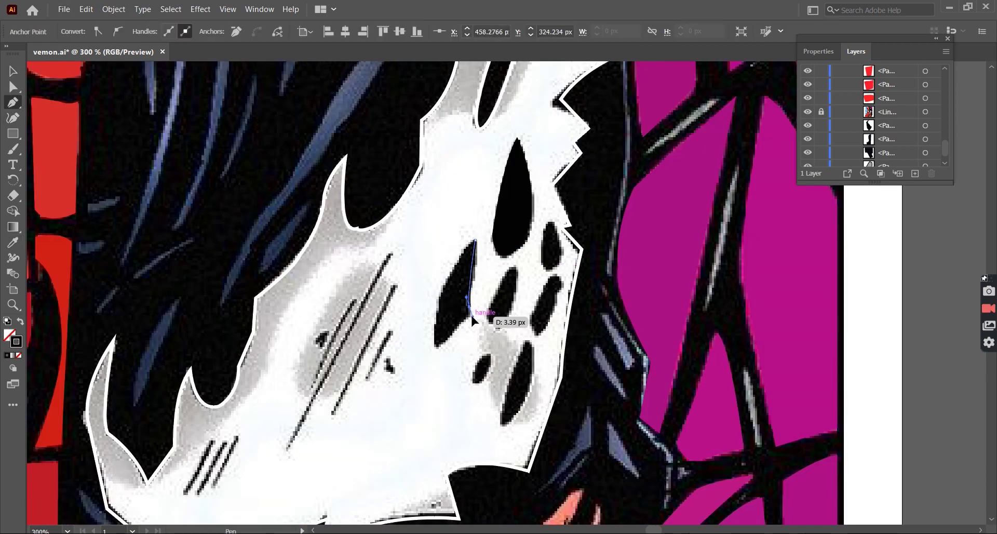
pyautogui.scroll(-1, 470, 313)
pyautogui.click(447, 334)
pyautogui.hotkey('ctrl', 'z')
pyautogui.hotkey('ctrl', 'z')
pyautogui.hotkey('ctrl', 'z')
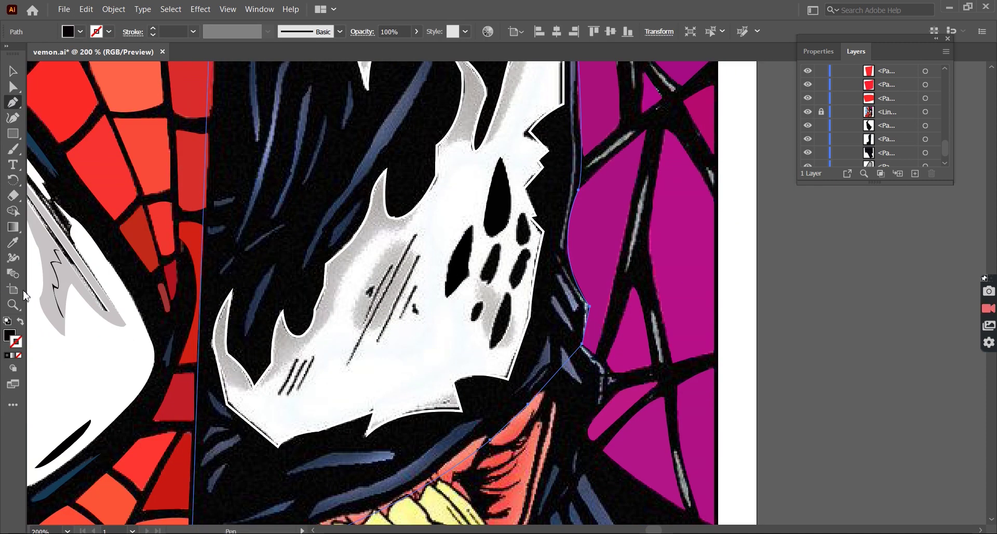
pyautogui.hotkey('ctrl', 'shift', 'a')
pyautogui.scroll(1, 529, 265)
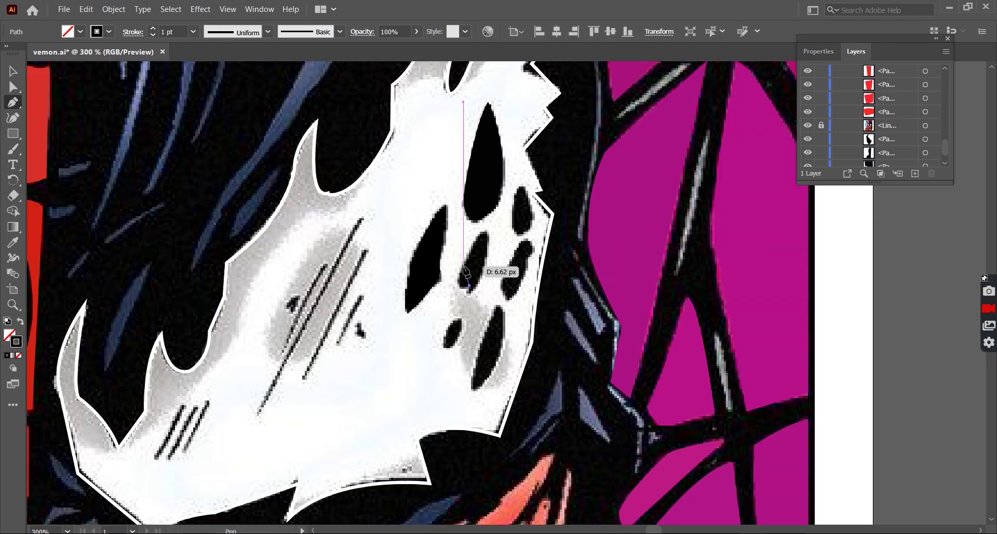
pyautogui.moveTo(467, 286); pyautogui.dragTo(491, 238)
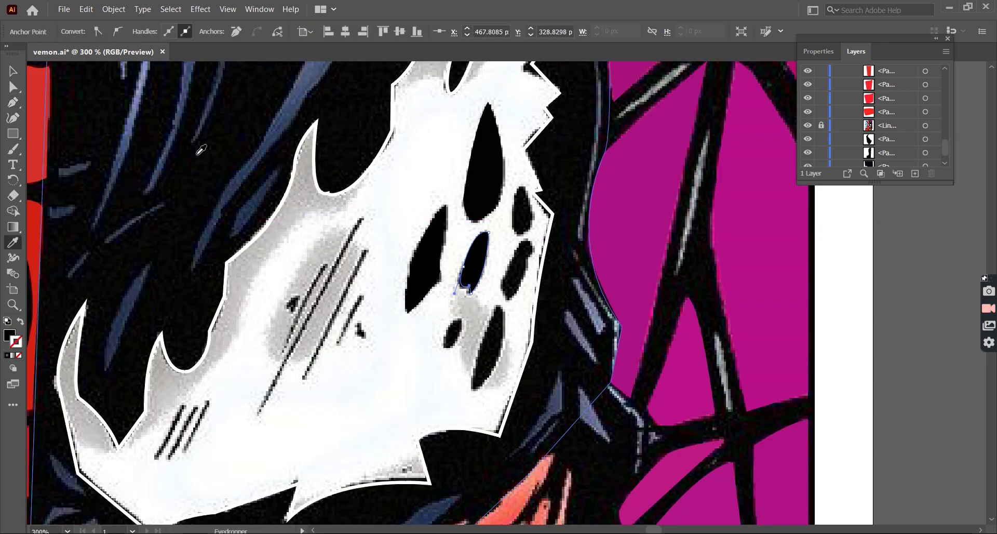
pyautogui.hotkey('ctrl', 'z')
# Add a curved point to the face hole and complete that hole shape
pyautogui.press('p')
pyautogui.scroll(1, 451, 291)
pyautogui.moveTo(460, 266); pyautogui.dragTo(462, 280)
pyautogui.hotkey('ctrl', 'shift', 'a')
pyautogui.scroll(-3, 451, 280)
pyautogui.scroll(4, 430, 185)
# Trace the next face hole, curving its outline around the bottom
pyautogui.click(429, 181)
pyautogui.moveTo(425, 241); pyautogui.dragTo(445, 264)
pyautogui.hotkey('ctrl', 'shift', 'a')
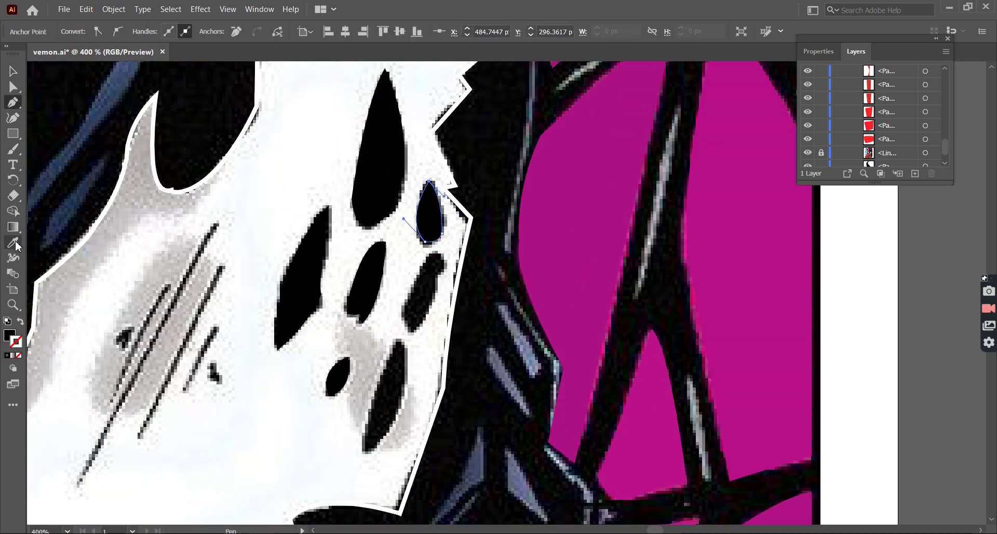
pyautogui.click(435, 282)
pyautogui.moveTo(412, 332); pyautogui.dragTo(420, 281)
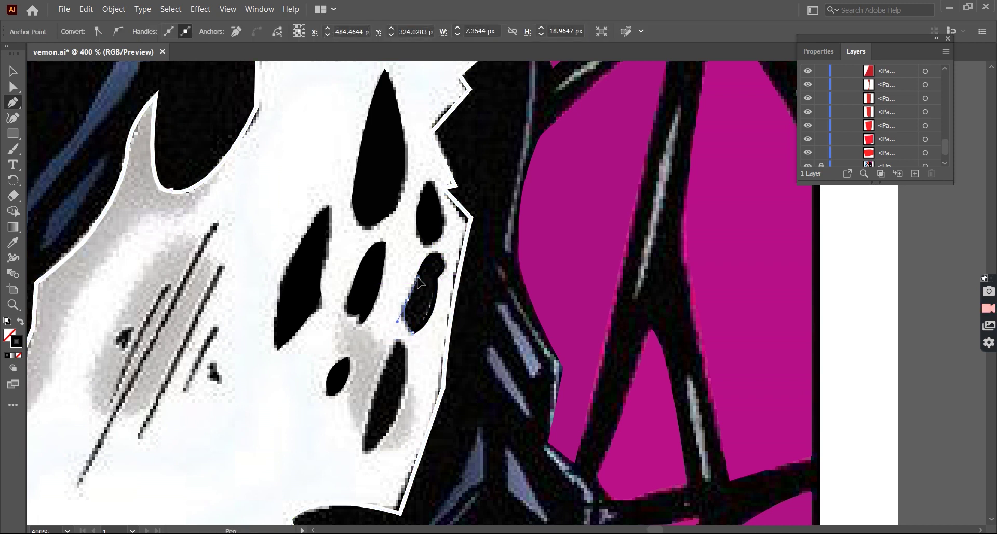
pyautogui.hotkey('ctrl', 'shift', 'a')
pyautogui.scroll(-5, 364, 260)
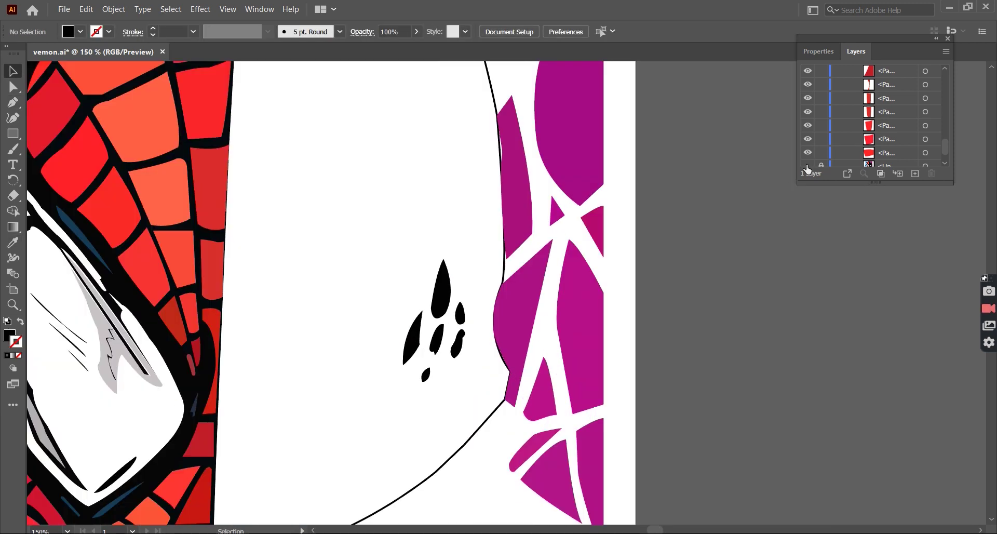
pyautogui.scroll(5, 363, 259)
# Hide the reference and trace the lower face hole as a black shape
pyautogui.click(9, 111)
pyautogui.click(426, 291)
pyautogui.moveTo(391, 404); pyautogui.dragTo(424, 454)
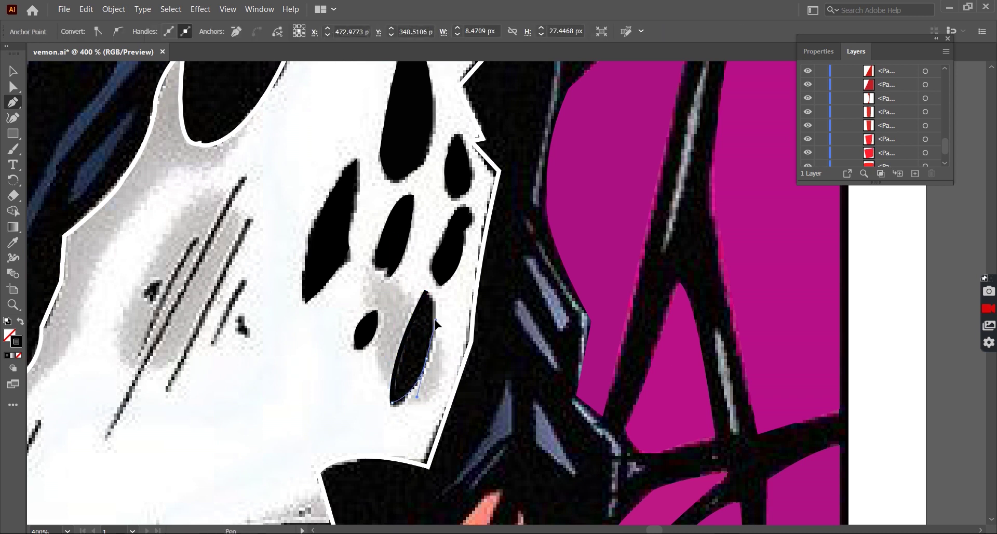
pyautogui.press('v')
pyautogui.hotkey('ctrl', 'shift', 'a')
pyautogui.scroll(-5, 418, 345)
pyautogui.scroll(4, 415, 357)
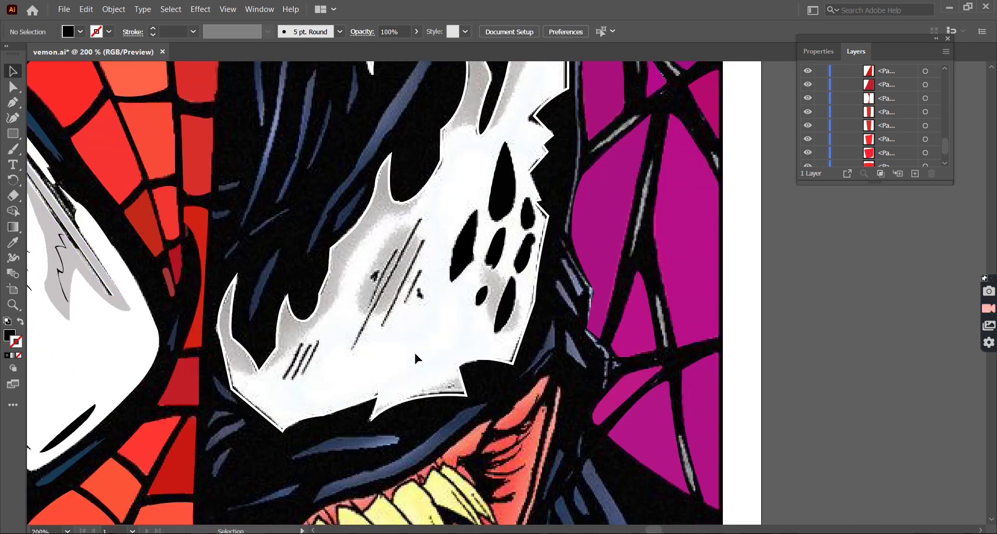
pyautogui.click(421, 270)
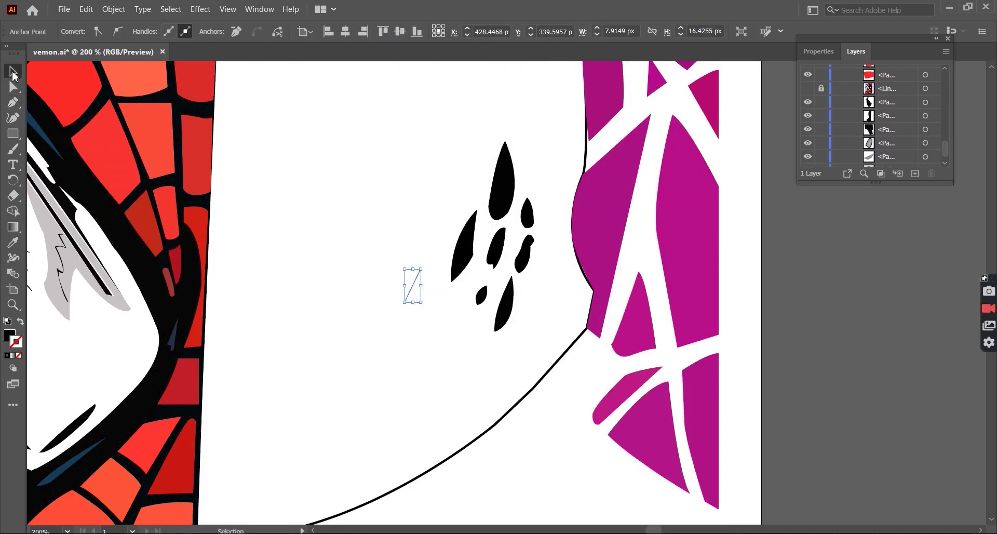
pyautogui.hotkey('ctrl', 'shift', 'a')
# Hide the reference artwork again to review the traced holes
pyautogui.scroll(1, 444, 309)
pyautogui.scroll(-1, 48, 324)
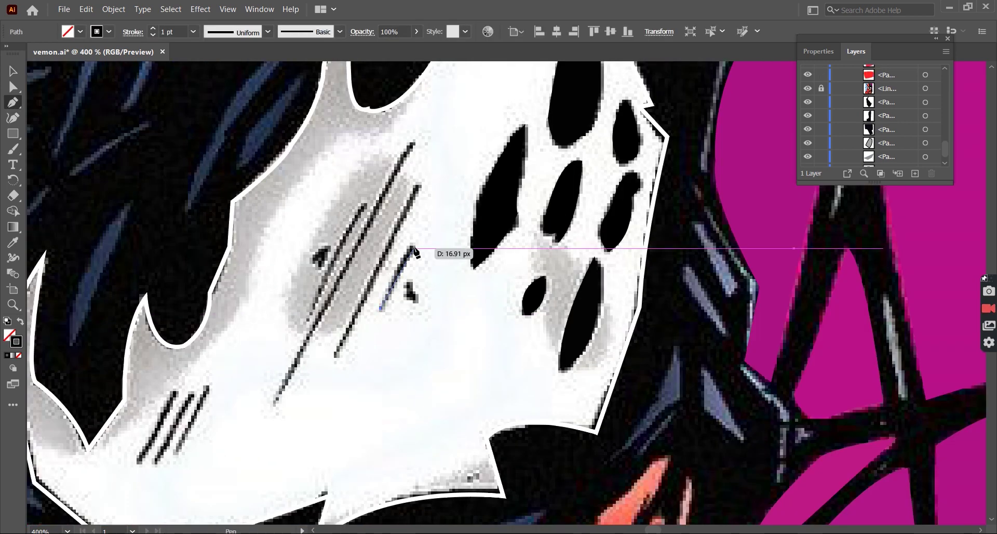
pyautogui.click(412, 278)
pyautogui.press('v')
pyautogui.click(807, 88)
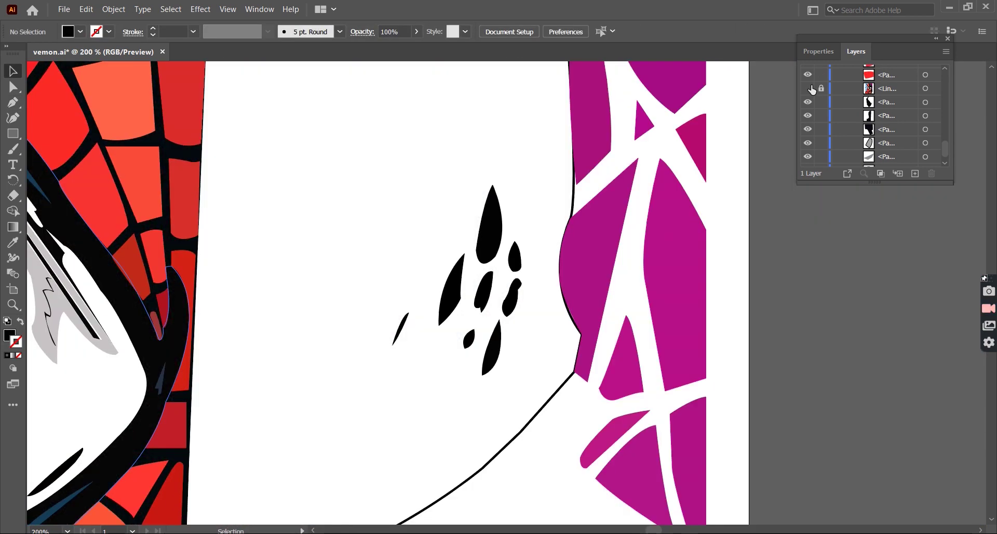
pyautogui.scroll(-1, 394, 360)
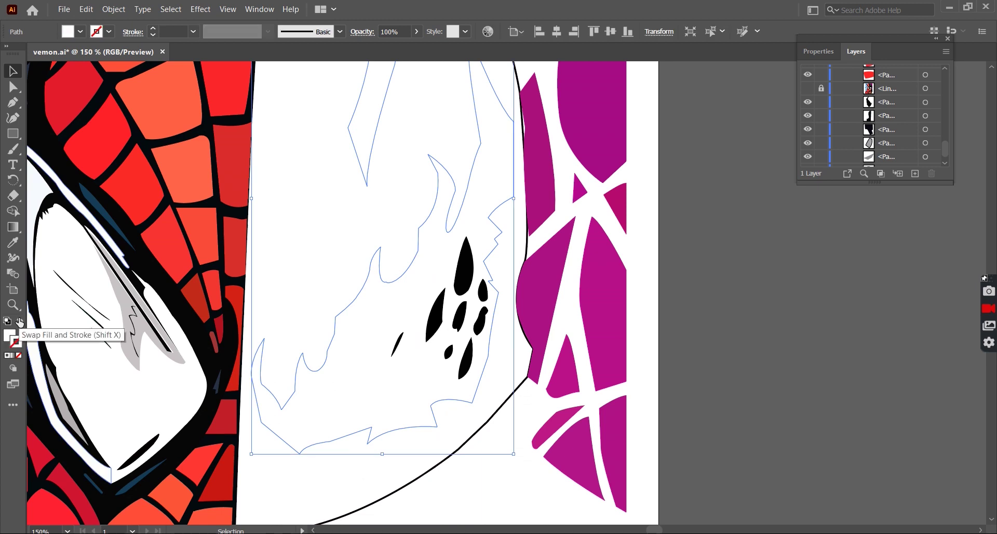
pyautogui.scroll(-1, 483, 347)
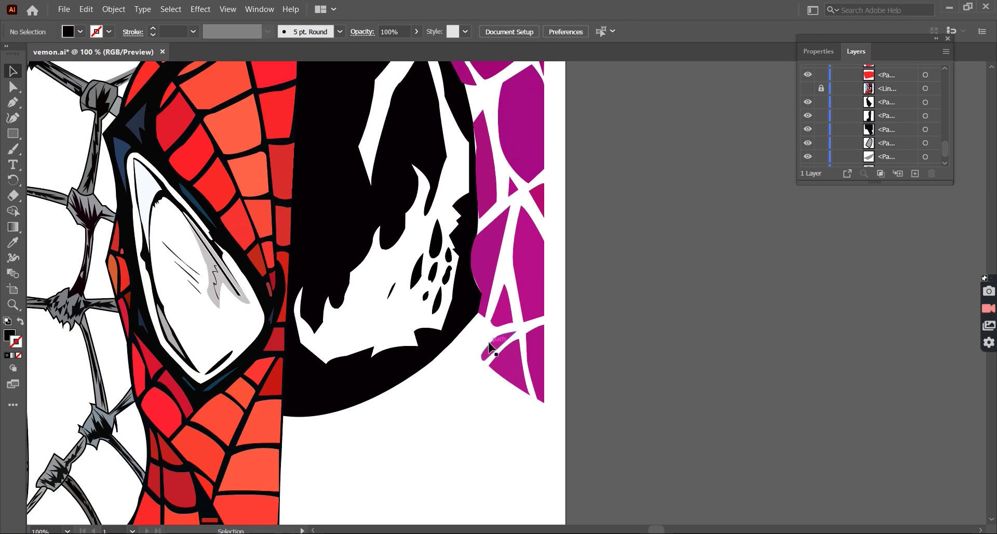
pyautogui.scroll(-1, 494, 347)
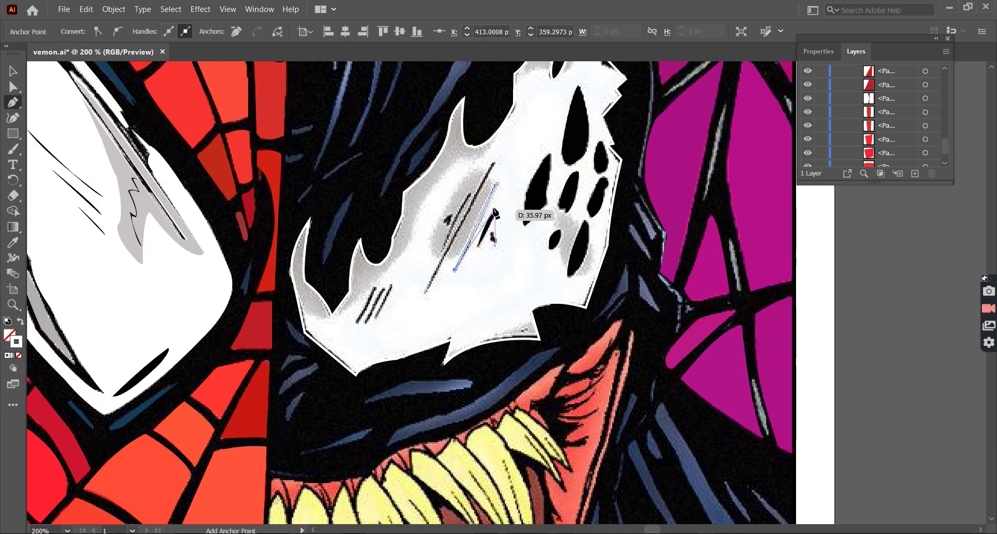
# Pick the thin diagonal streak and pull a curve from its lower end
pyautogui.press('v')
pyautogui.click(474, 291)
pyautogui.click(808, 78)
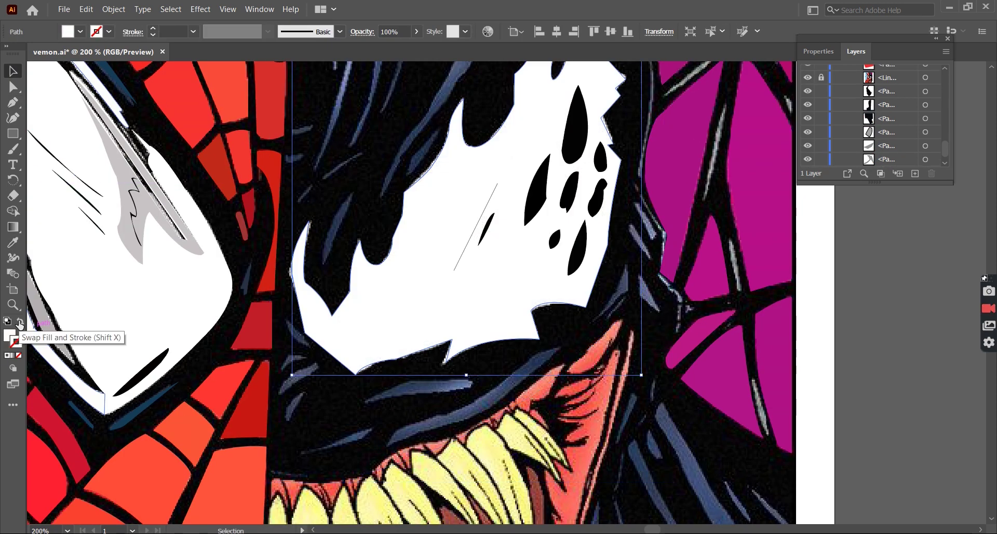
pyautogui.click(490, 202)
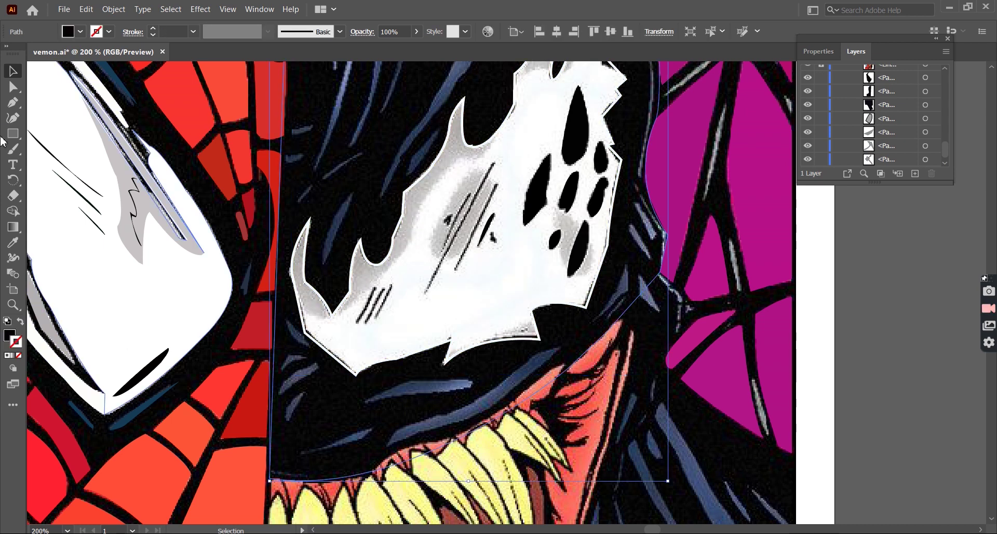
pyautogui.hotkey('ctrl', '=')
pyautogui.press('p')
pyautogui.moveTo(401, 342); pyautogui.dragTo(400, 356)
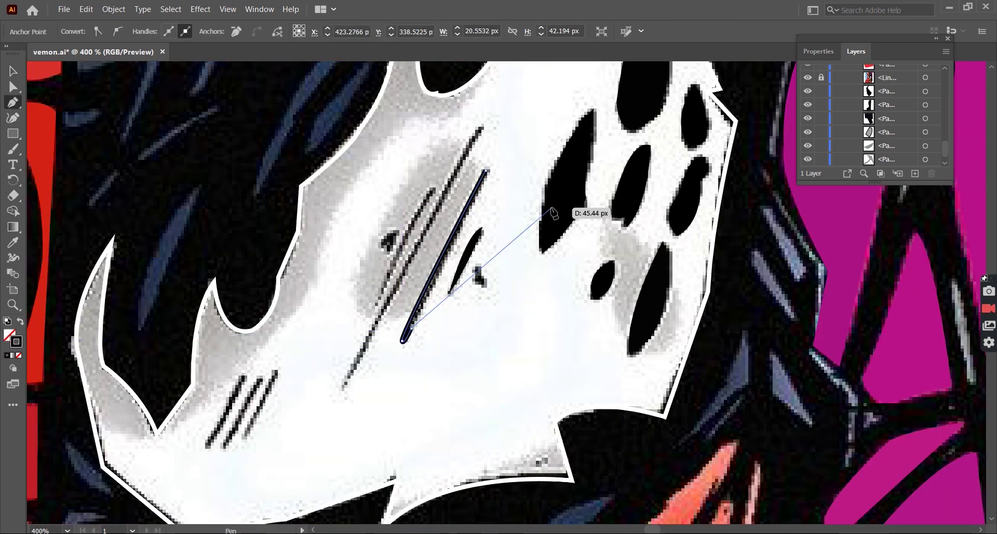
pyautogui.press('v')
pyautogui.click(569, 301)
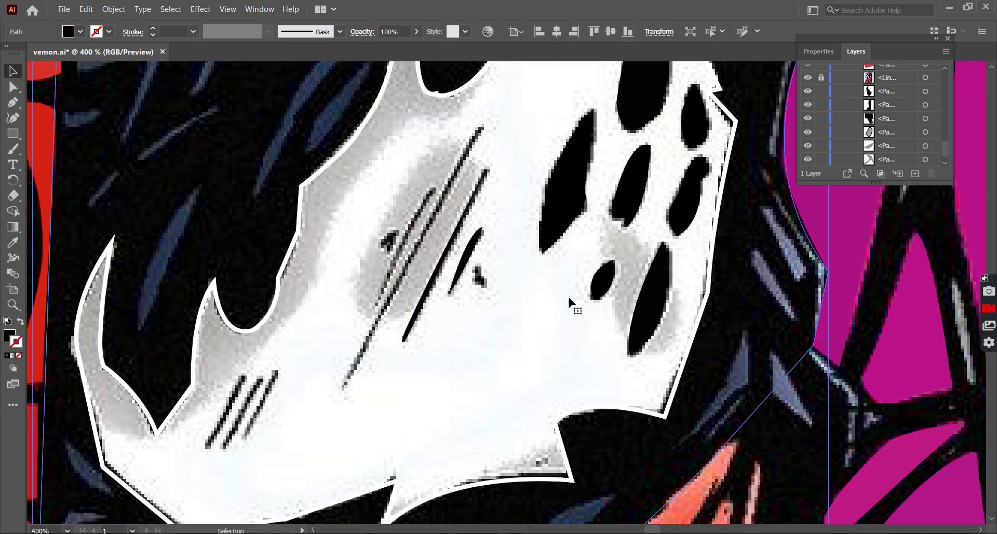
pyautogui.keyDown('ctrl'); pyautogui.click(345, 388); pyautogui.keyUp('ctrl')
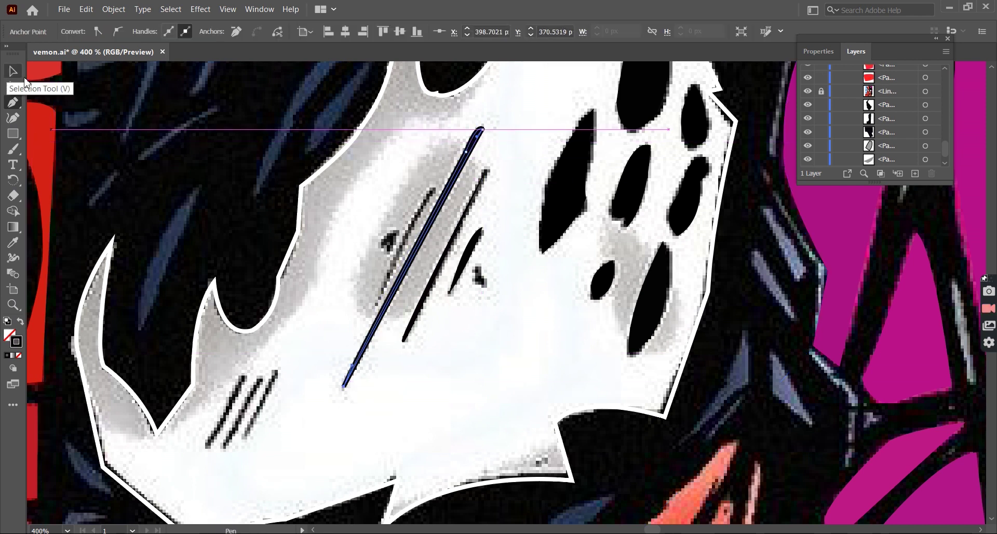
# Resume the streak from its top end and close it into a curved black shape
pyautogui.scroll(3, 496, 128)
pyautogui.hotkey('shift', '`')
pyautogui.scroll(-3, 590, 230)
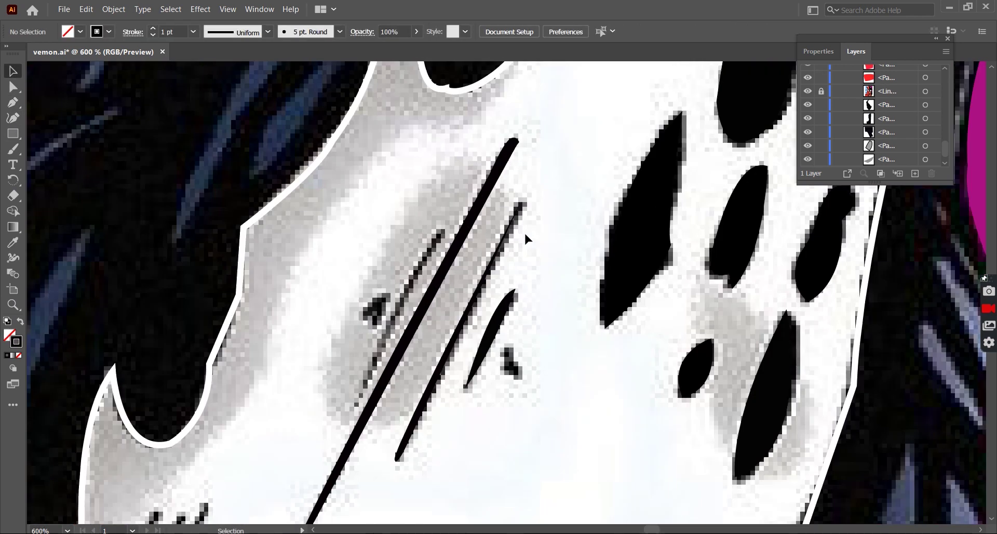
pyautogui.press('p')
pyautogui.scroll(2, 524, 232)
pyautogui.click(441, 210)
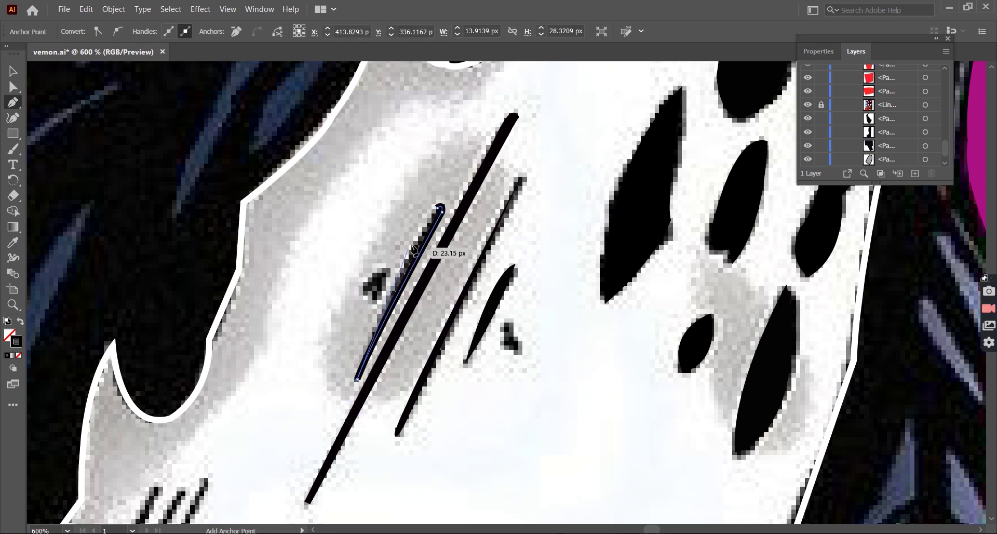
pyautogui.click(357, 379)
pyautogui.moveTo(440, 209); pyautogui.dragTo(434, 214)
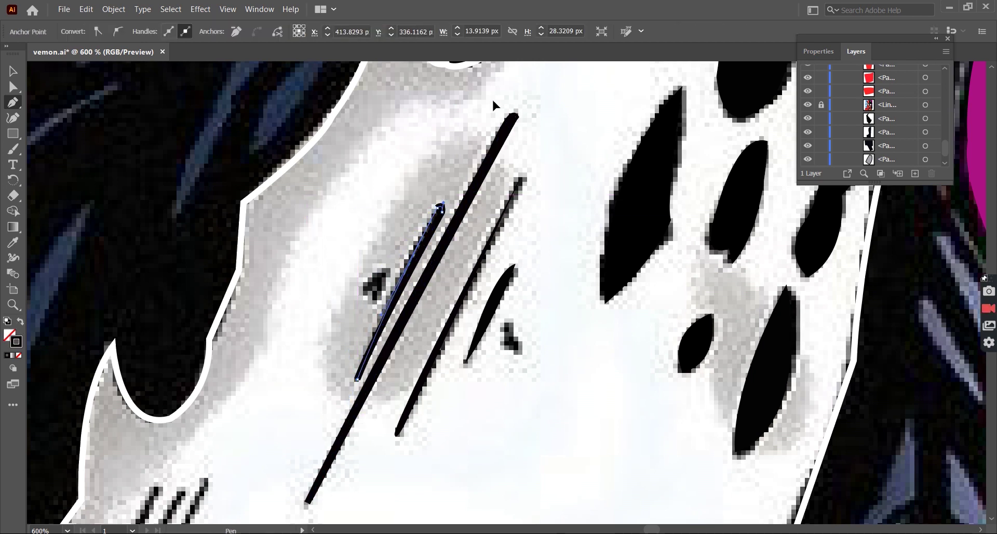
pyautogui.hotkey('ctrl', 'shift', 'a')
# Add a smooth curved point to the small mark and finish it
pyautogui.scroll(-5, 425, 148)
pyautogui.scroll(5, 353, 171)
pyautogui.scroll(-2, 408, 167)
pyautogui.scroll(3, 364, 203)
pyautogui.moveTo(374, 191); pyautogui.dragTo(355, 202)
pyautogui.press('v')
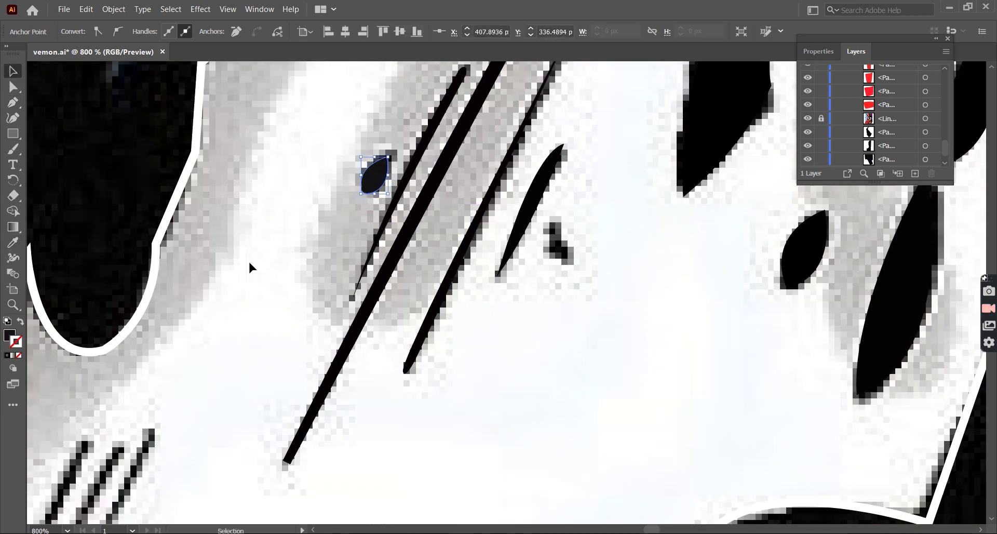
pyautogui.scroll(-5, 366, 179)
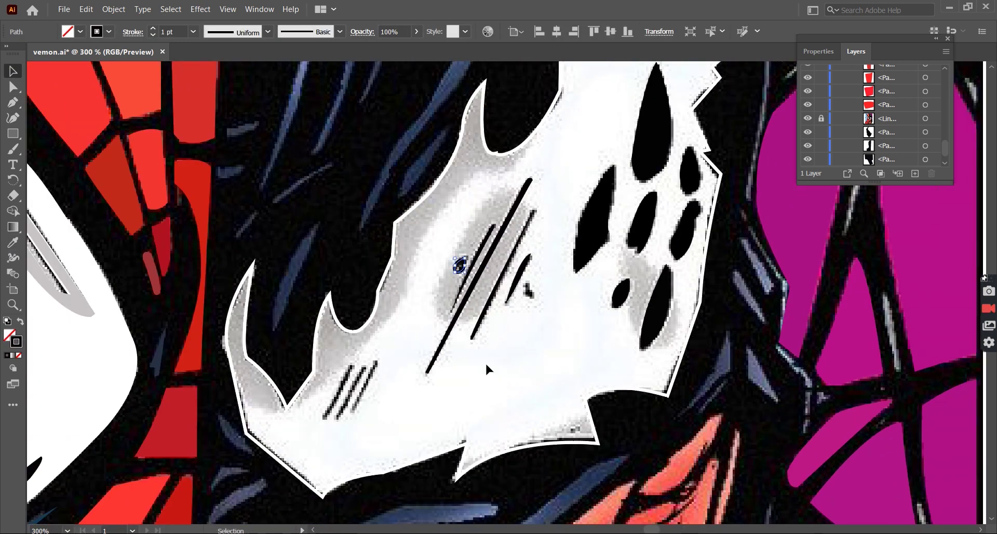
pyautogui.click(487, 366)
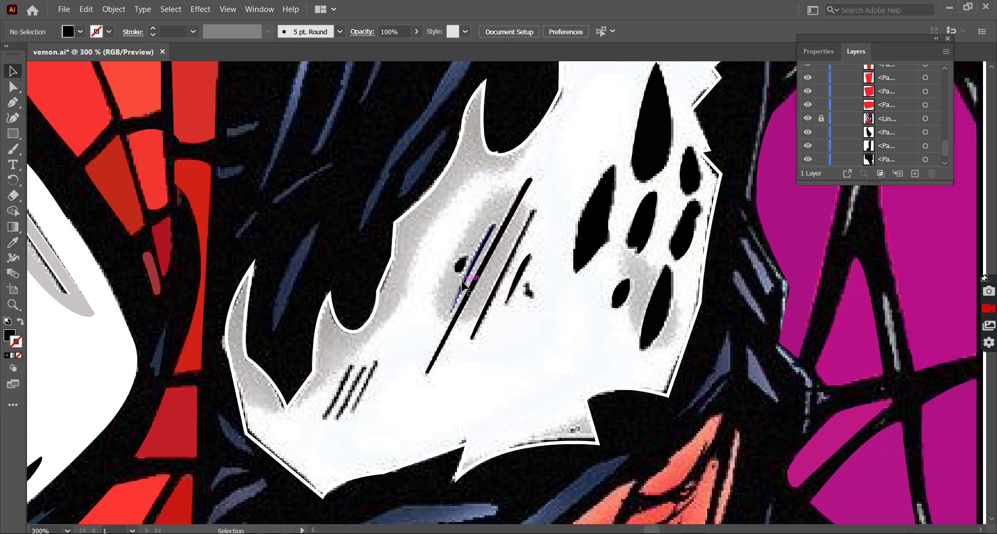
pyautogui.click(365, 384)
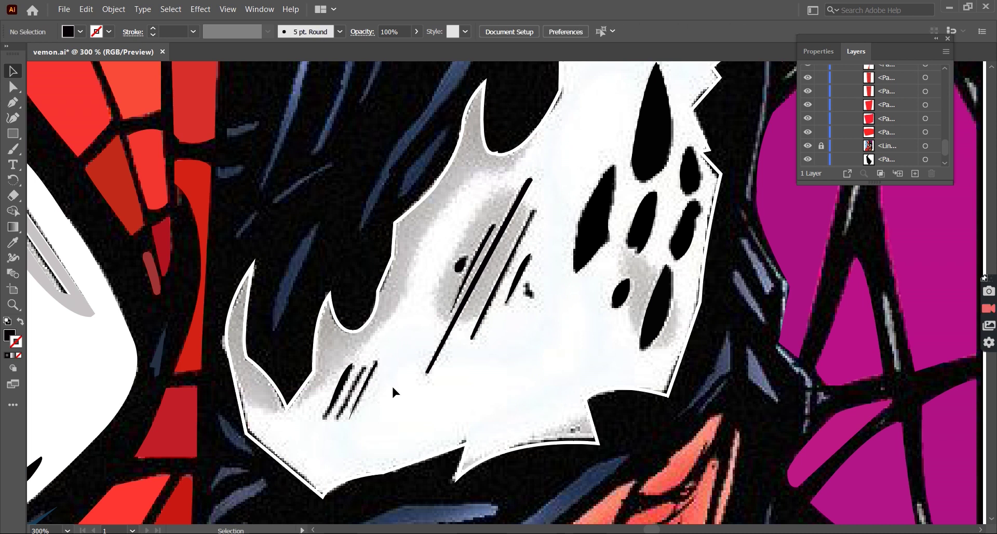
# Turn the middle streak into a tapered black line
pyautogui.click(517, 265)
pyautogui.scroll(4, 358, 405)
pyautogui.moveTo(384, 287); pyautogui.dragTo(392, 294)
pyautogui.click(315, 418)
pyautogui.keyDown('ctrl'); pyautogui.click(447, 205); pyautogui.keyUp('ctrl')
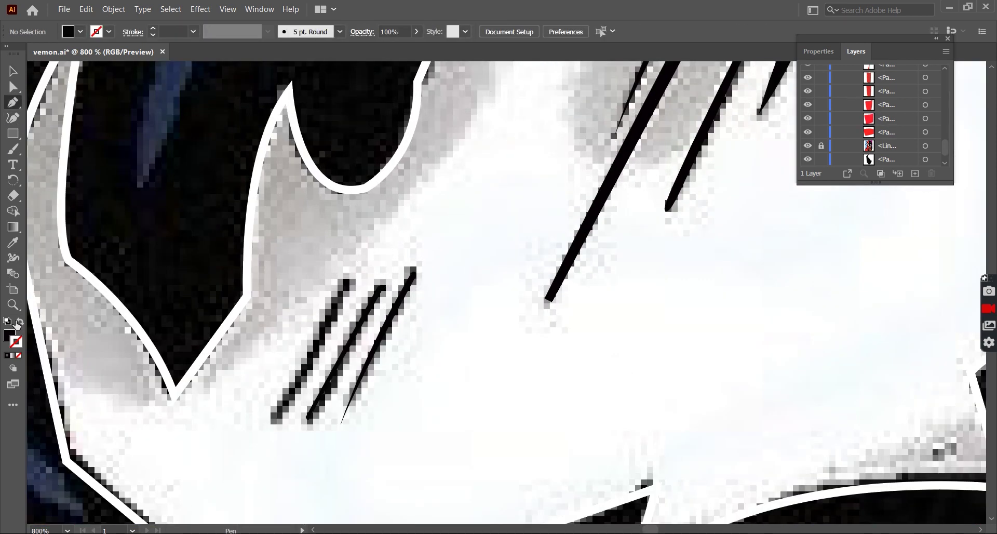
# Trace the lower streak as a curved line, then hide the reference artwork
pyautogui.moveTo(349, 281); pyautogui.dragTo(353, 294)
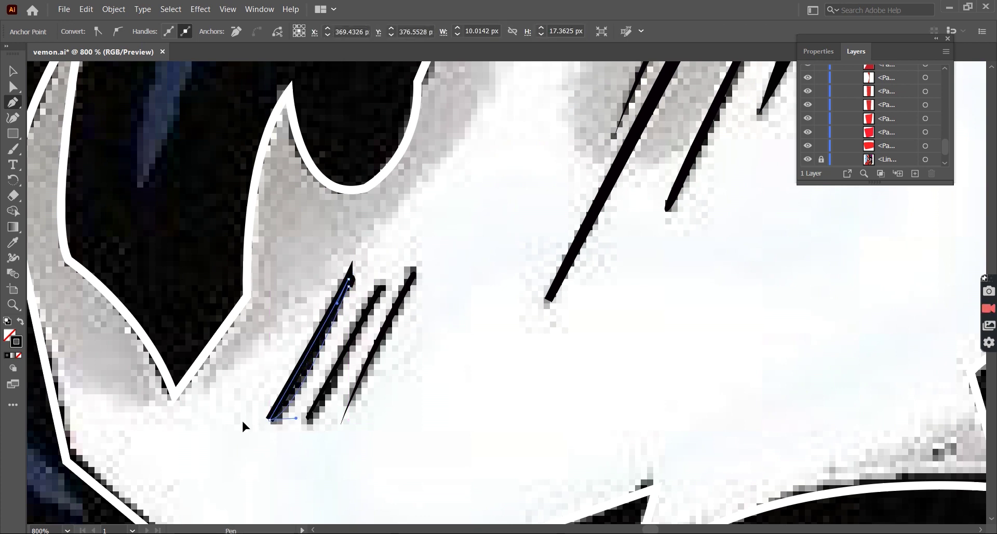
pyautogui.press('v')
pyautogui.hotkey('ctrl', '-')
pyautogui.hotkey('ctrl', '-')
pyautogui.hotkey('ctrl', '-')
pyautogui.click(600, 215)
pyautogui.click(807, 159)
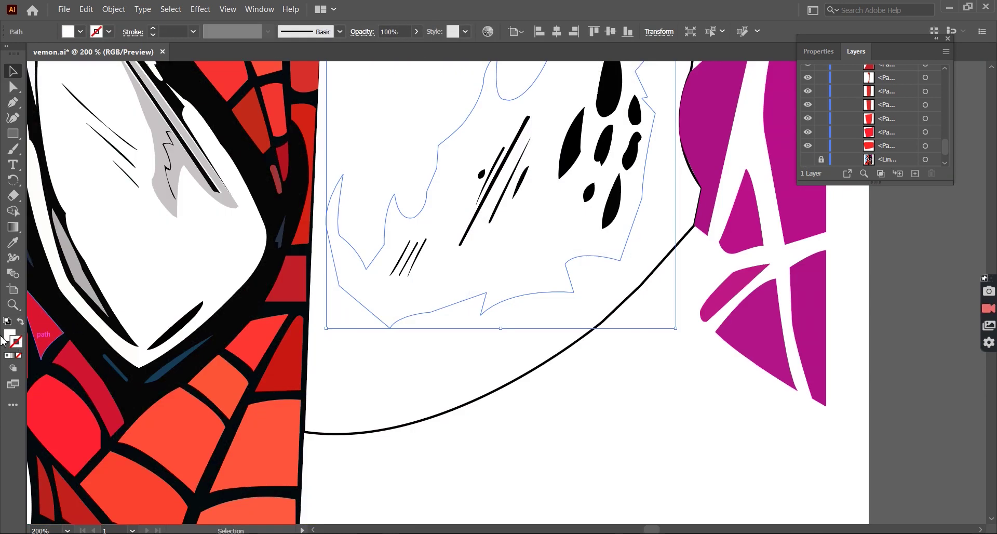
# Toggle the reference artwork on and off to compare it with the traced face
pyautogui.click(493, 479)
pyautogui.hotkey('ctrl', '-')
pyautogui.click(807, 159)
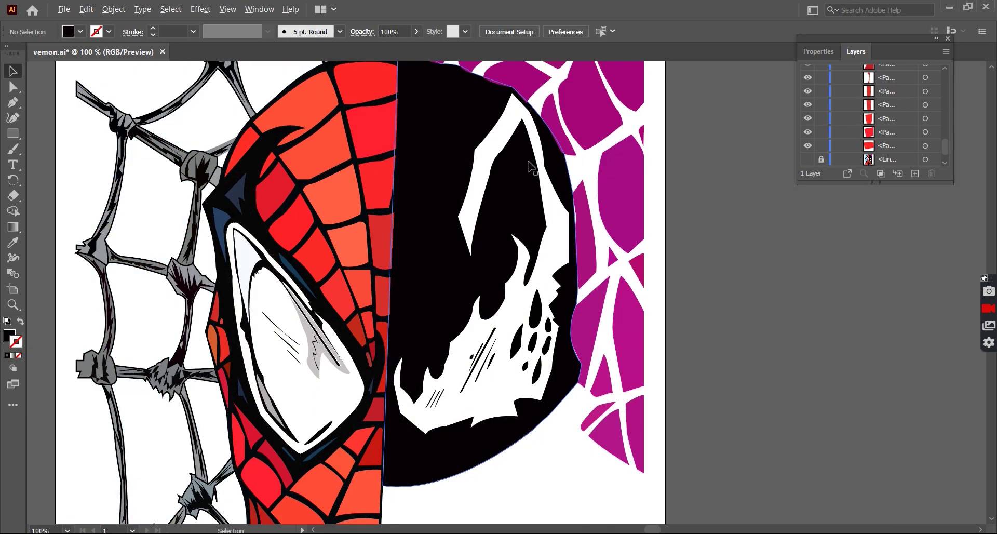
pyautogui.hotkey('ctrl', '+')
pyautogui.press('p')
pyautogui.click(808, 159)
pyautogui.hotkey('shift', '`')
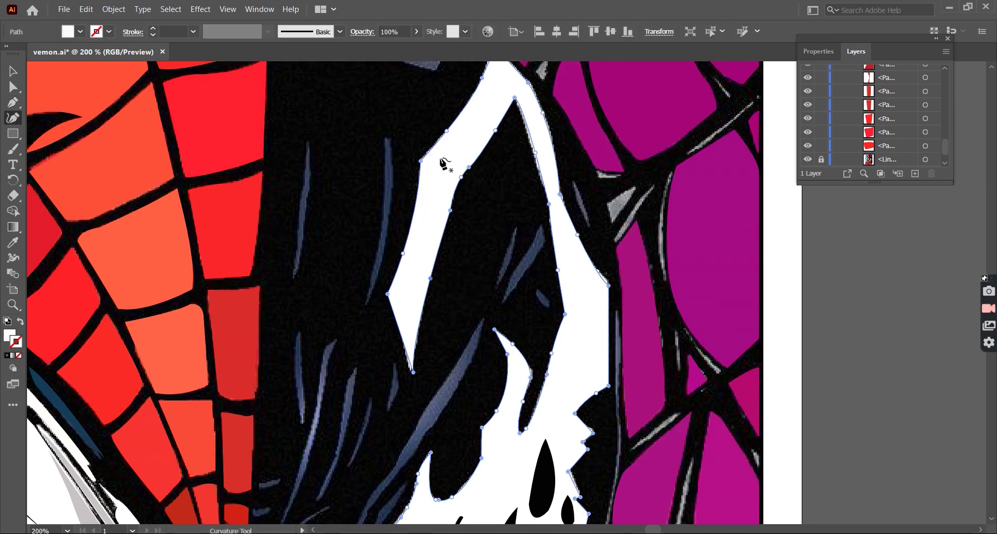
# Fit the whole illustration without the reference, then restore the reference and zoom into Venom's forehead
pyautogui.scroll(-1, 535, 156)
pyautogui.hotkey('ctrl', '0')
pyautogui.click(808, 159)
pyautogui.press('v')
pyautogui.click(468, 375)
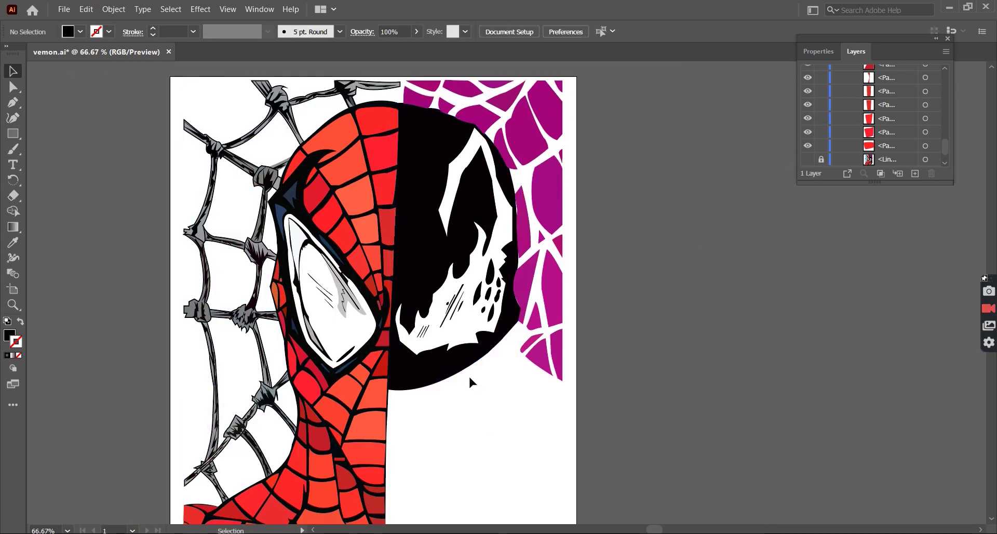
pyautogui.scroll(2, 471, 375)
pyautogui.click(807, 160)
pyautogui.hotkey('ctrl', '+')
pyautogui.hotkey('ctrl', '+')
pyautogui.hotkey('ctrl', '+')
# Trace a closed blue-grey highlight sliver on Venom's forehead
pyautogui.press('p')
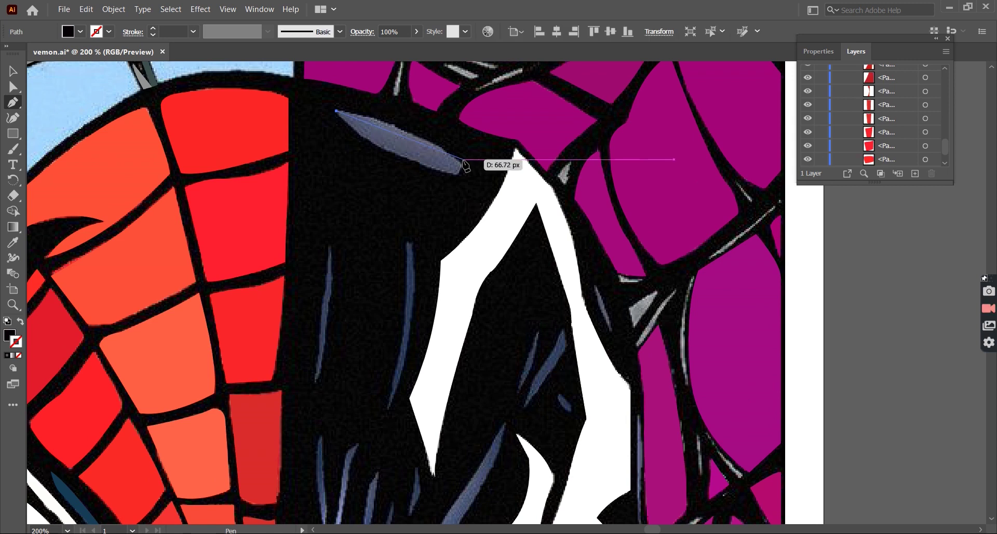
pyautogui.click(337, 111)
pyautogui.click(461, 165)
pyautogui.hotkey('shift', 'x')
pyautogui.moveTo(337, 111); pyautogui.dragTo(340, 119)
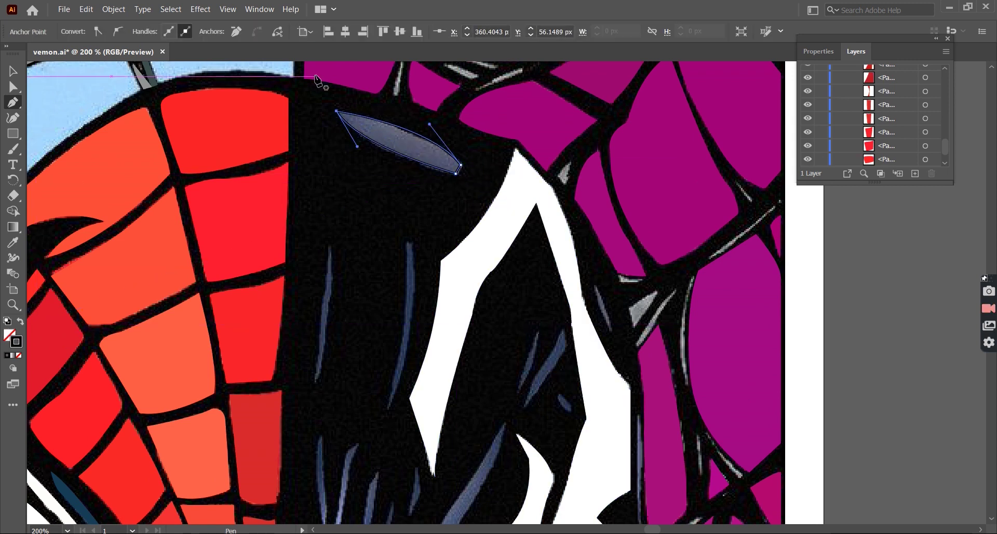
pyautogui.press('v')
pyautogui.click(863, 280)
pyautogui.hotkey('ctrl', '-')
pyautogui.hotkey('ctrl', '-')
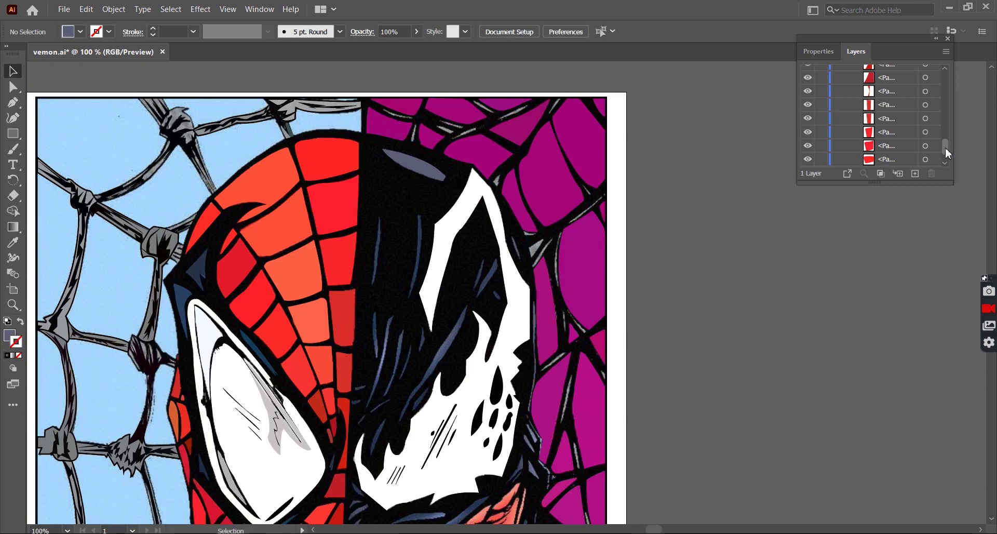
# Draw a second blue-grey sliver over a forehead streak and close it
pyautogui.hotkey('ctrl', '+')
pyautogui.hotkey('ctrl', '+')
pyautogui.press('p')
pyautogui.moveTo(407, 178); pyautogui.dragTo(356, 356)
pyautogui.click(397, 172)
pyautogui.hotkey('shift', 'x')
pyautogui.press('v')
pyautogui.click(564, 326)
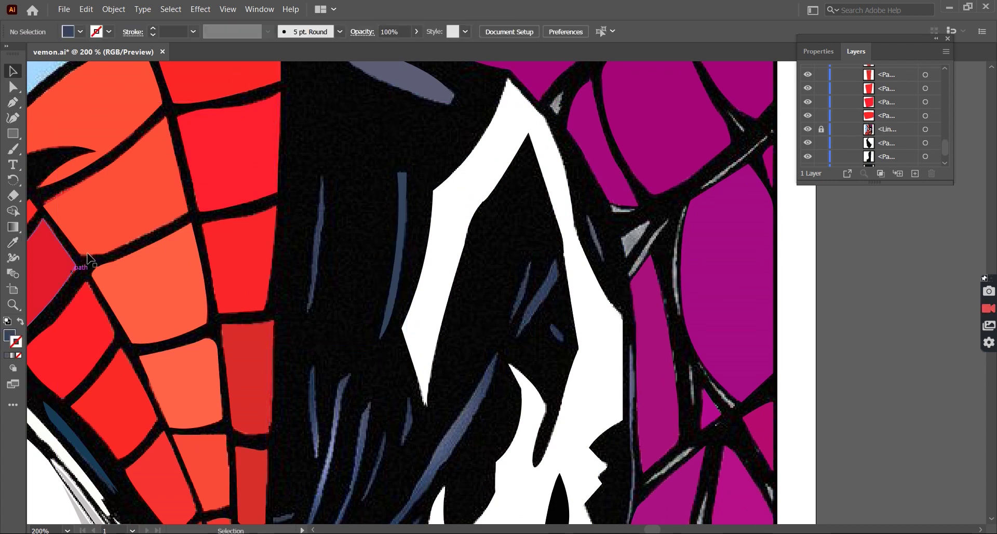
# Trace a curved sliver along the left streak, closing it at its start point
pyautogui.keyDown('alt'); pyautogui.scroll(1, 322, 171); pyautogui.keyUp('alt')
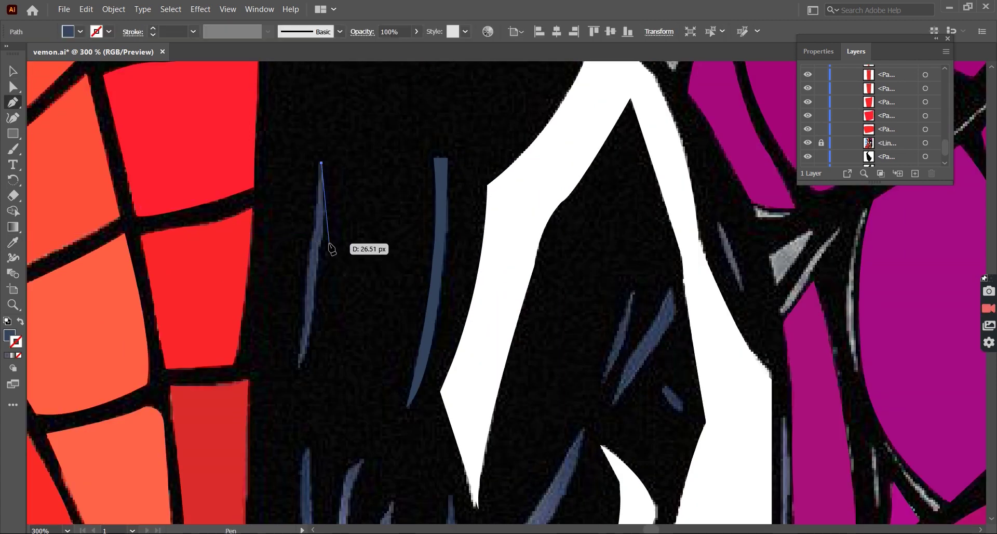
pyautogui.moveTo(314, 233); pyautogui.dragTo(302, 285)
pyautogui.click(303, 323)
pyautogui.moveTo(303, 324); pyautogui.dragTo(302, 382)
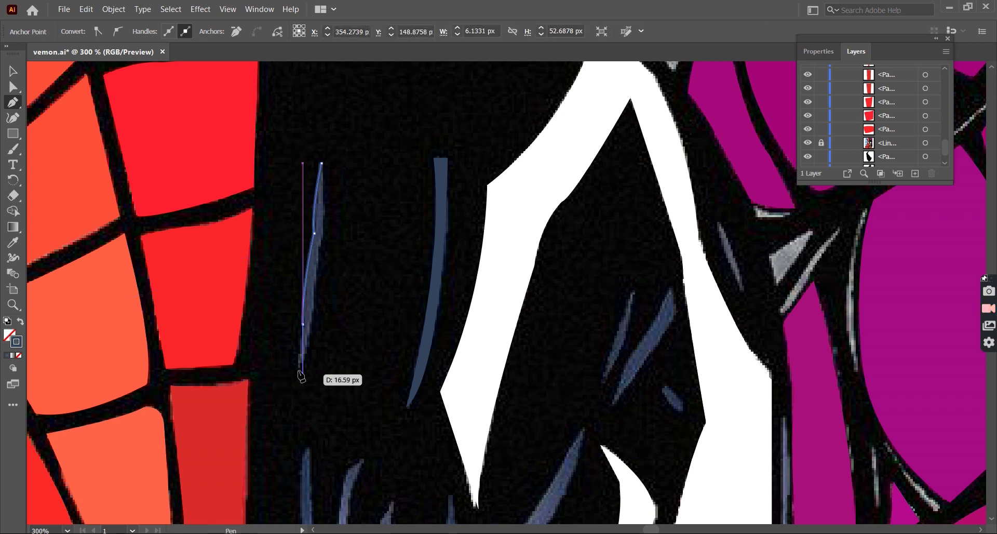
pyautogui.moveTo(322, 249); pyautogui.dragTo(320, 234)
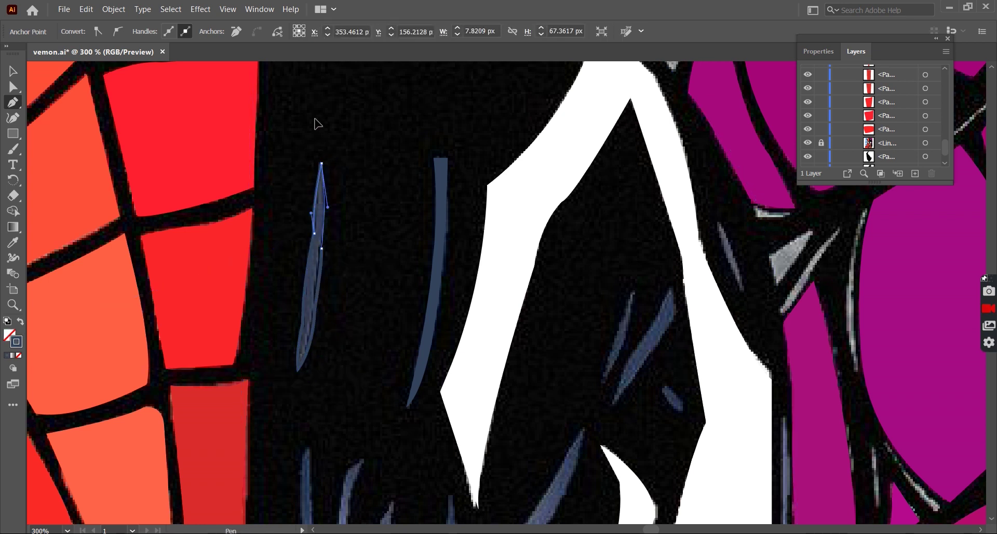
pyautogui.keyDown('ctrl'); pyautogui.click(319, 126); pyautogui.keyUp('ctrl')
pyautogui.click(12, 71)
pyautogui.hotkey('ctrl', '-')
pyautogui.hotkey('ctrl', '-')
pyautogui.hotkey('ctrl', '-')
pyautogui.hotkey('ctrl', '+')
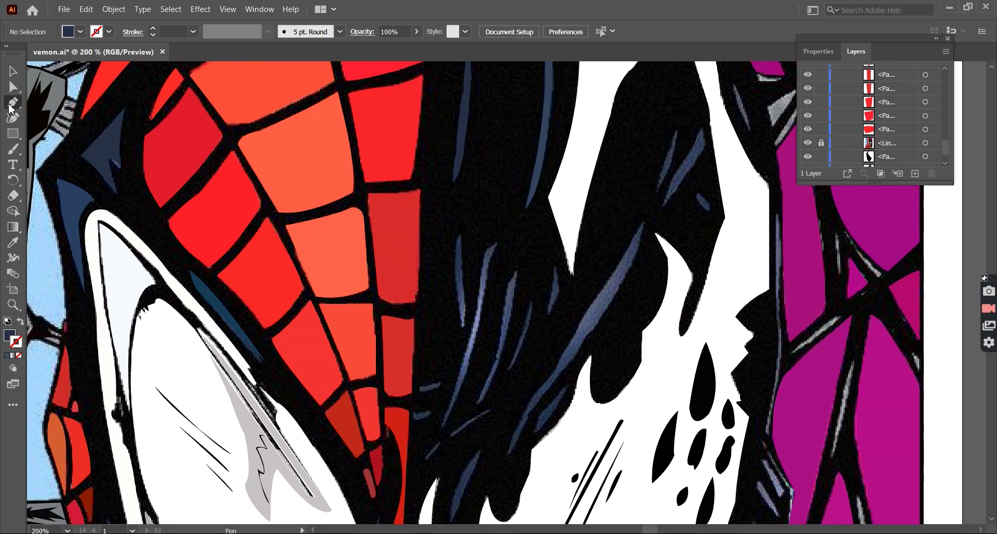
# Add a closed sliver over a cheek streak
pyautogui.hotkey('ctrl', '+')
pyautogui.click(439, 223)
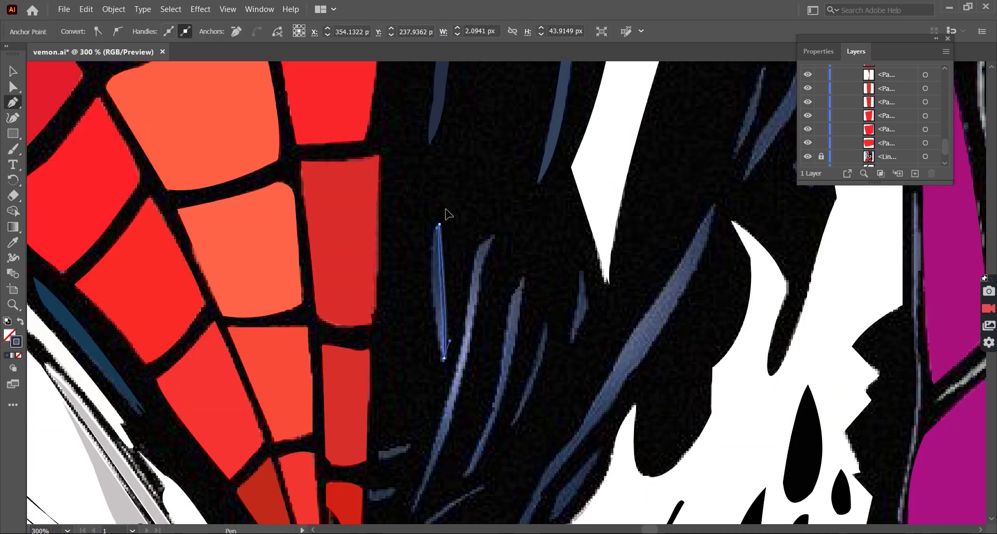
pyautogui.click(439, 223)
pyautogui.click(13, 74)
pyautogui.scroll(2, 147, 327)
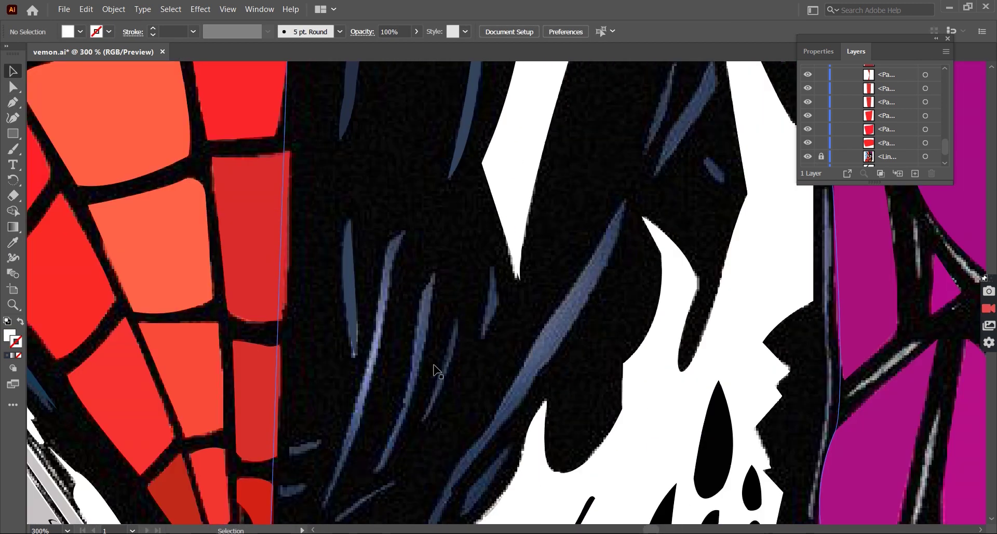
# Trace the long curved highlight streak running down Venom's side and close it
pyautogui.press('p')
pyautogui.click(382, 283)
pyautogui.scroll(-1, 382, 283)
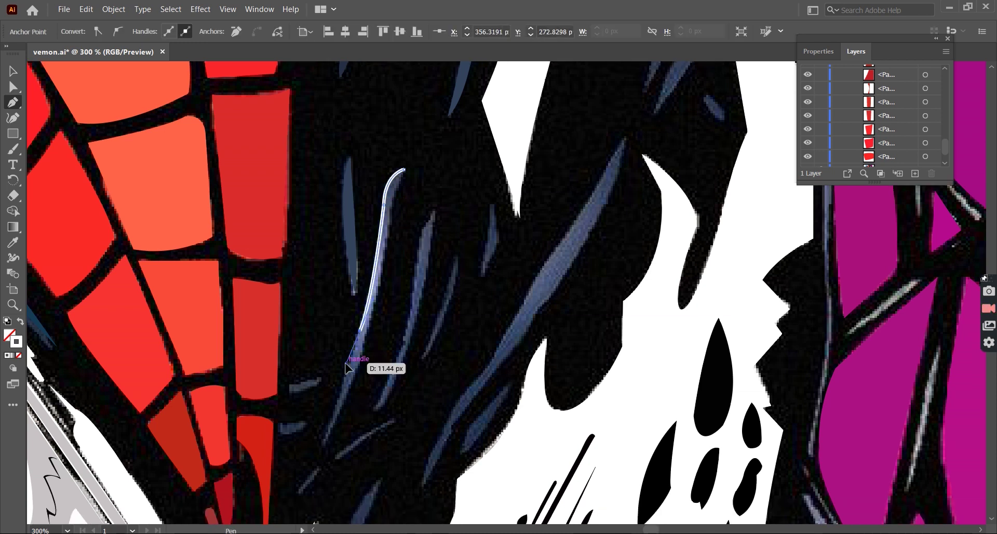
pyautogui.scroll(-2, 348, 367)
pyautogui.click(323, 392)
pyautogui.click(365, 283)
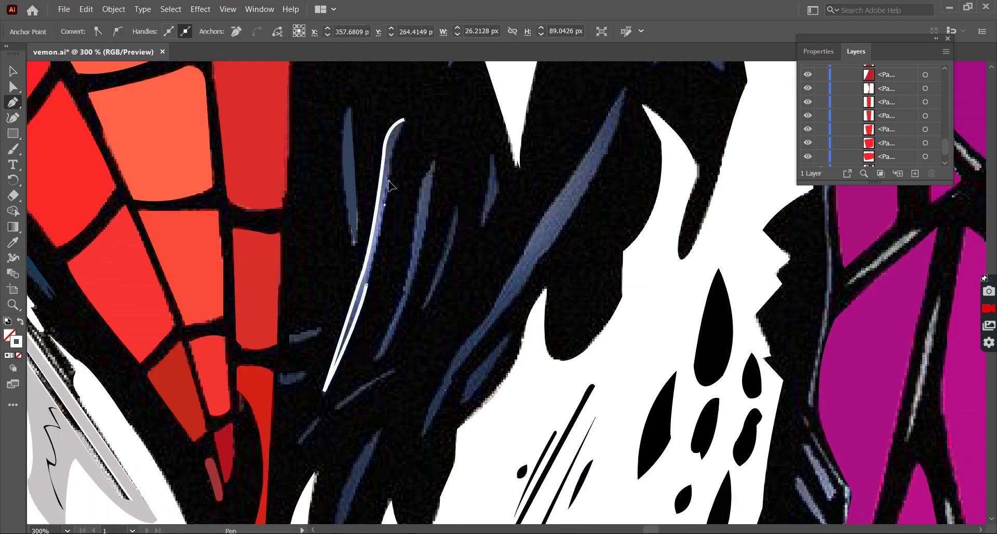
pyautogui.scroll(1, 390, 186)
pyautogui.click(407, 145)
pyautogui.press('v')
pyautogui.hotkey('ctrl', '1')
pyautogui.hotkey('ctrl', 'shift', 'a')
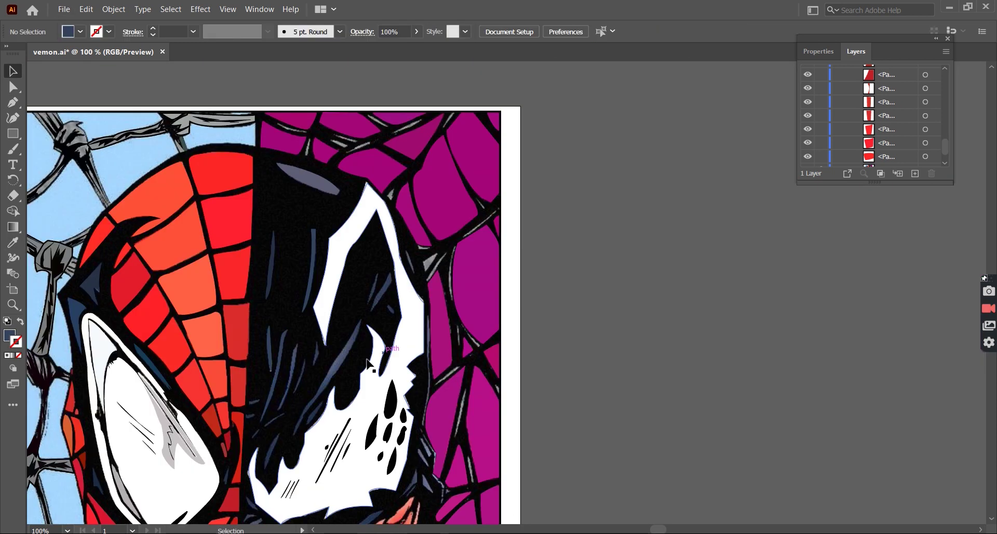
# Zoom back into Venom's side and begin a new sliver on the right
pyautogui.hotkey('ctrl', '+')
pyautogui.hscroll(-3, 327, 412)
pyautogui.press('p')
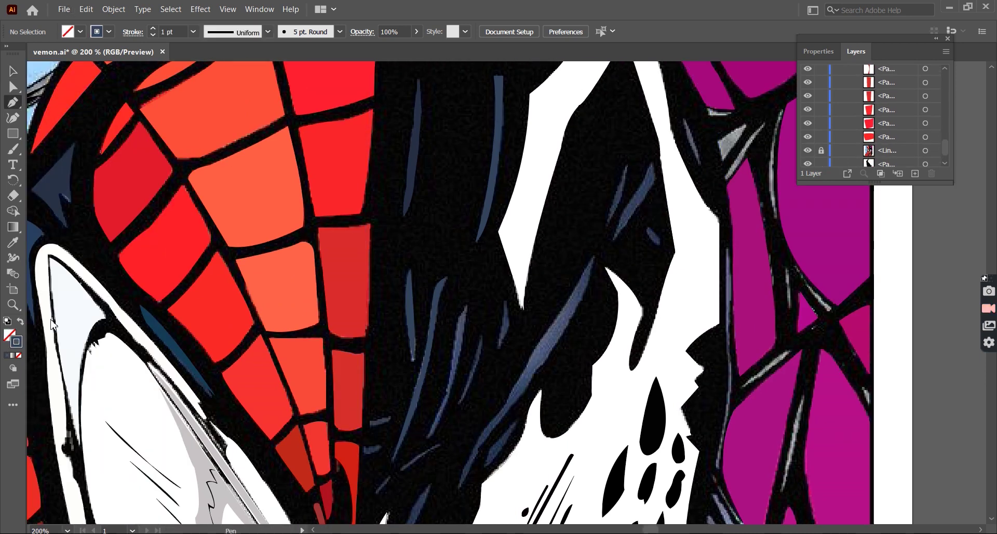
pyautogui.hotkey('ctrl', '+')
pyautogui.click(448, 244)
pyautogui.click(425, 330)
# Close the sliver and give it the blue-grey streak colour with the Eyedropper
pyautogui.click(410, 408)
pyautogui.click(433, 332)
pyautogui.click(427, 258)
pyautogui.click(447, 244)
pyautogui.press('i')
pyautogui.click(372, 245)
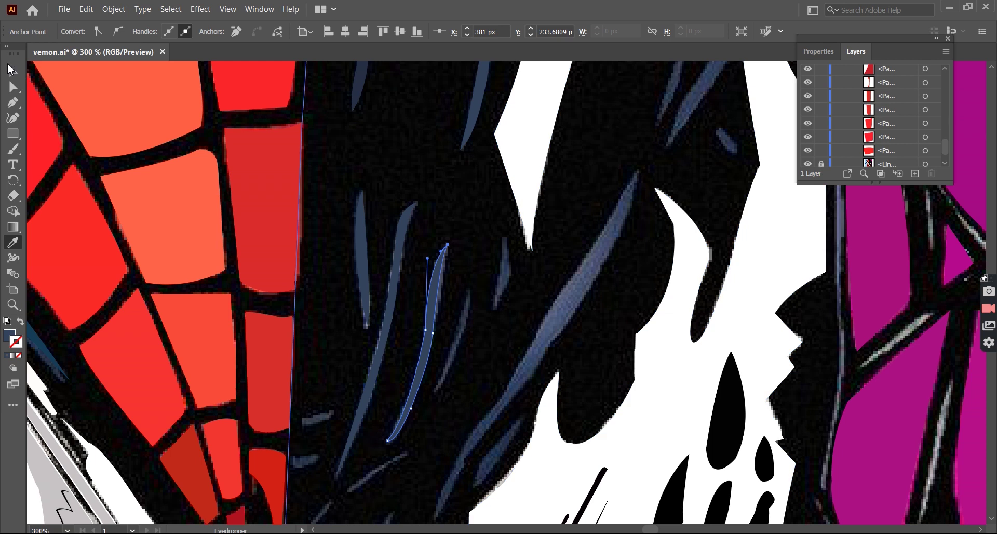
pyautogui.hotkey('ctrl', 'shift', 'a')
pyautogui.hotkey('ctrl', '0')
pyautogui.scroll(3, 344, 251)
pyautogui.scroll(2, 343, 252)
# Undo a stray pen segment and reposition the view
pyautogui.press('p')
pyautogui.moveTo(344, 251); pyautogui.dragTo(410, 233)
pyautogui.hotkey('ctrl', 'z')
pyautogui.scroll(-3, 554, 292)
pyautogui.press('v')
pyautogui.hscroll(2, 564, 324)
pyautogui.scroll(2, 563, 324)
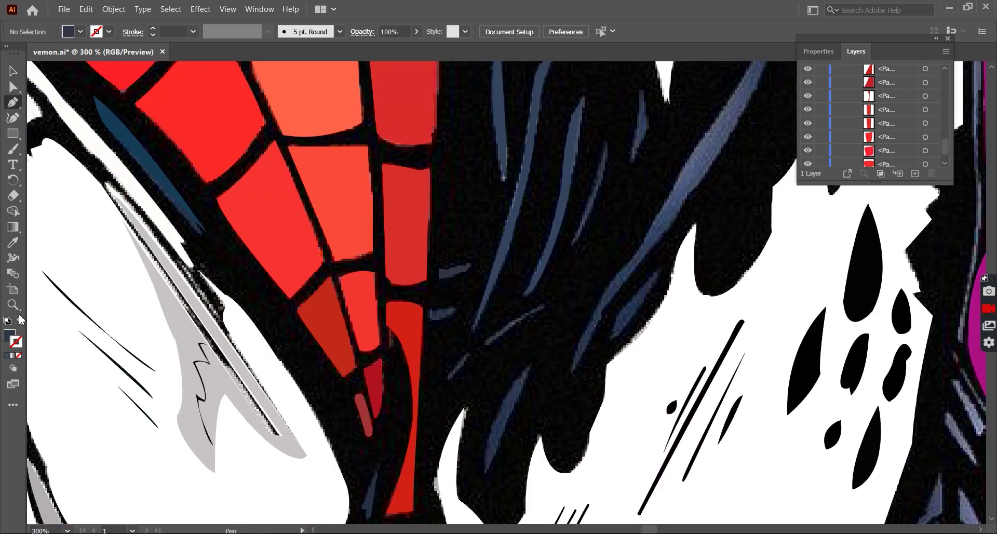
pyautogui.scroll(2, 564, 325)
# Draw a small curved sliver near Venom's cheek
pyautogui.press('p')
pyautogui.click(369, 299)
pyautogui.moveTo(369, 317)
pyautogui.mouseDown()
pyautogui.moveTo(399, 325)
pyautogui.moveTo(435, 298)
pyautogui.mouseUp()
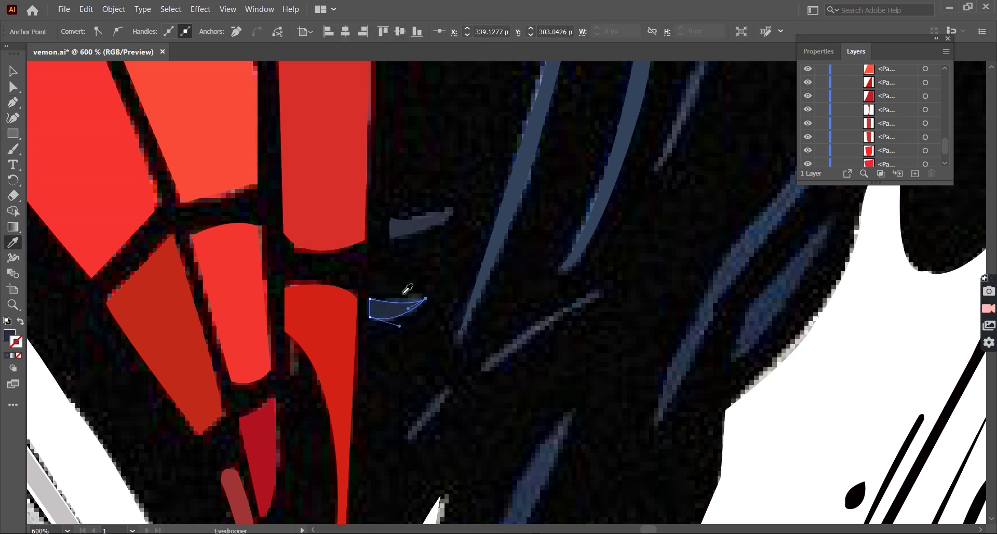
pyautogui.scroll(-3, 408, 289)
pyautogui.hotkey('ctrl', 'shift', 'a')
pyautogui.press('v')
pyautogui.scroll(2, 723, 322)
pyautogui.scroll(1, 590, 205)
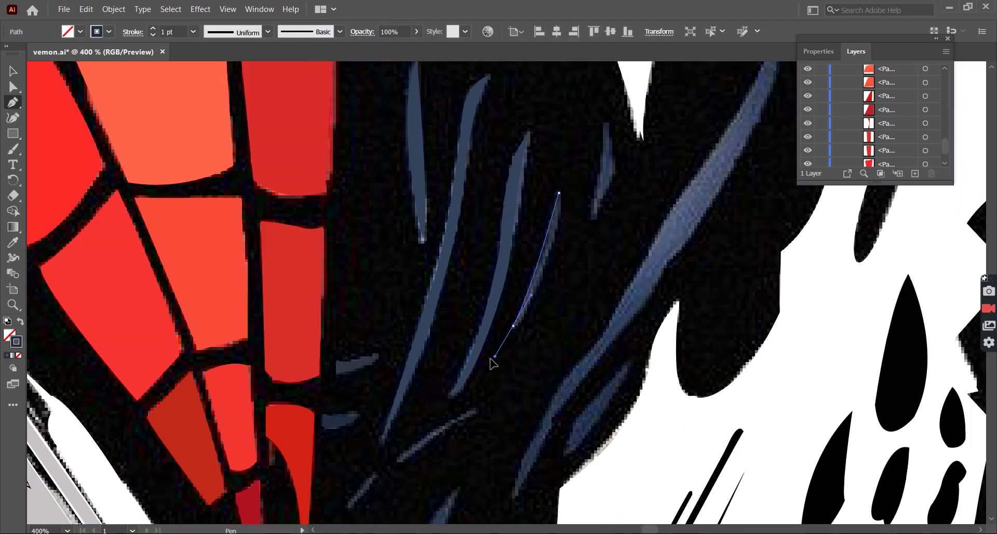
# Start a long highlight streak, placing its top tip and lower points
pyautogui.click(513, 325)
pyautogui.moveTo(558, 192); pyautogui.dragTo(559, 117)
pyautogui.scroll(-3, 708, 266)
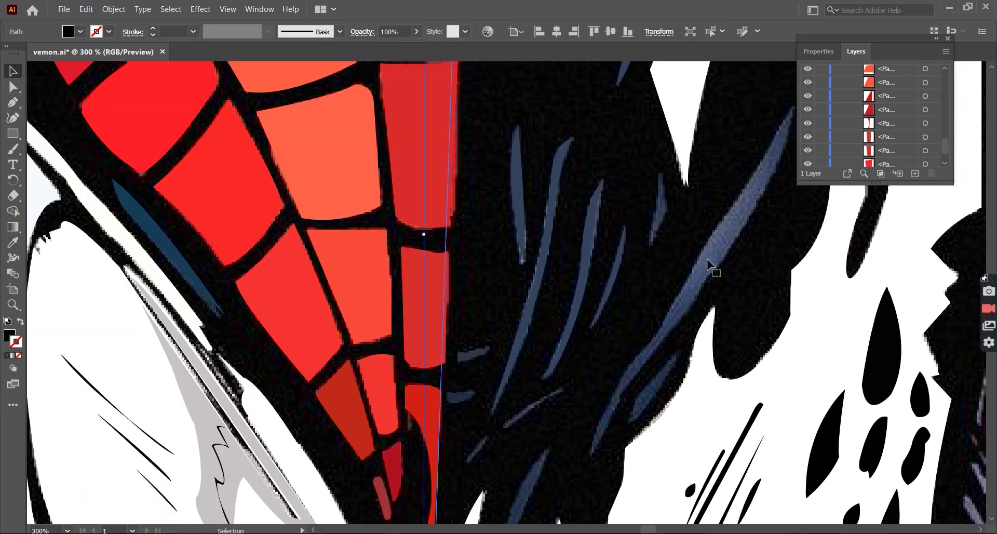
pyautogui.scroll(2, 707, 267)
pyautogui.press('p')
pyautogui.click(657, 117)
pyautogui.click(523, 340)
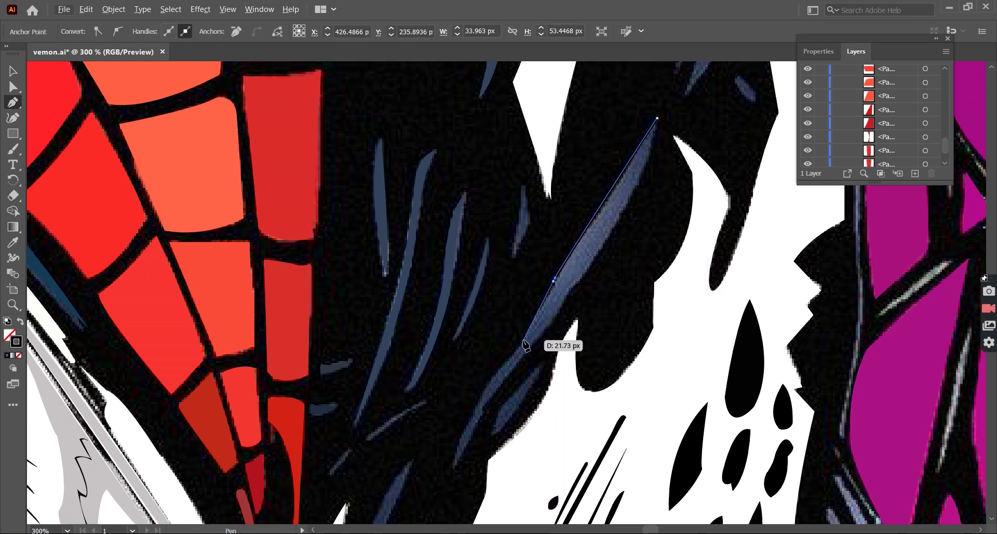
pyautogui.click(457, 466)
# Curve the long streak's return edge and close it at the tip
pyautogui.moveTo(475, 416); pyautogui.dragTo(486, 412)
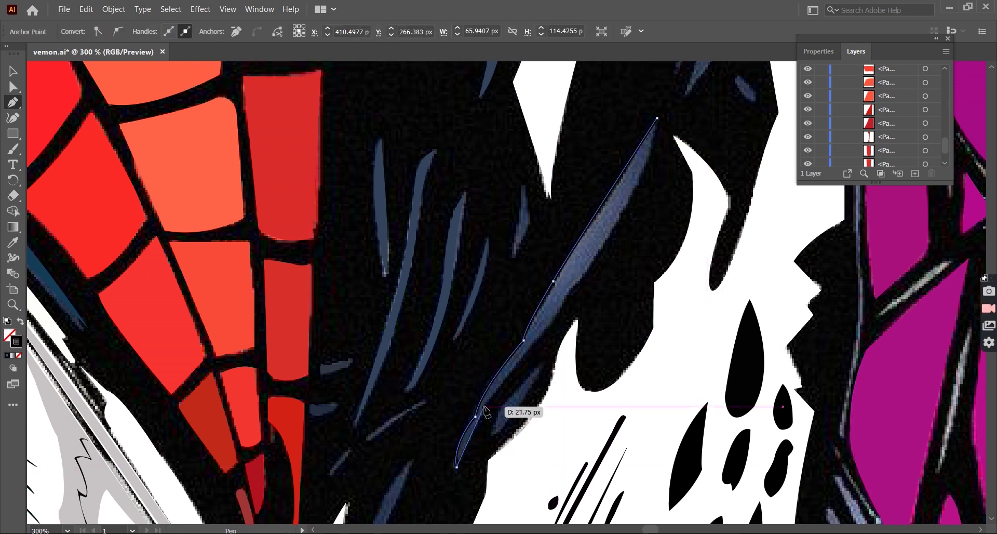
pyautogui.click(544, 328)
pyautogui.click(566, 292)
pyautogui.moveTo(601, 248); pyautogui.dragTo(610, 251)
pyautogui.click(658, 135)
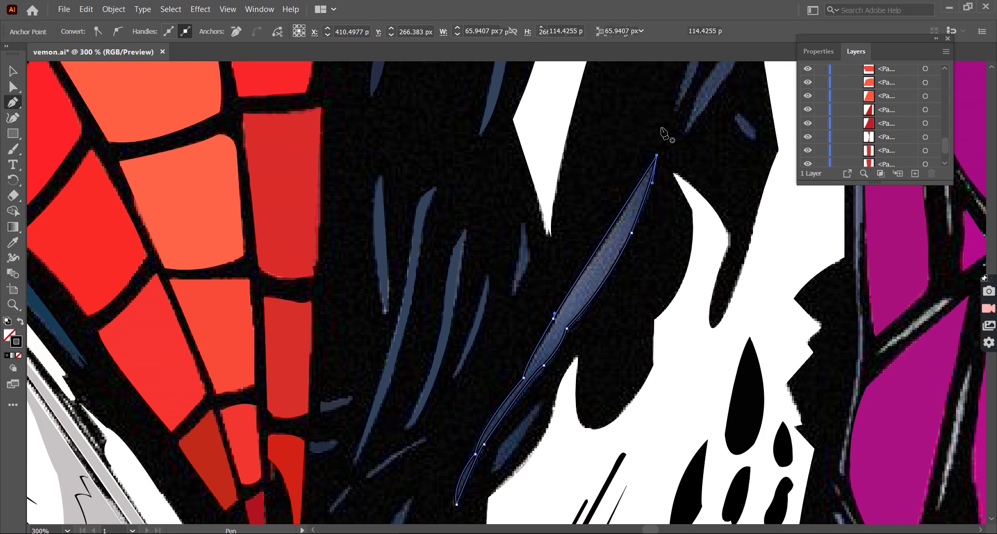
pyautogui.press('v')
pyautogui.scroll(-3, 332, 384)
pyautogui.scroll(4, 332, 384)
# Curve and close a thin unfilled sliver
pyautogui.press('p')
pyautogui.hotkey('shift', 'x')
pyautogui.scroll(2, 331, 384)
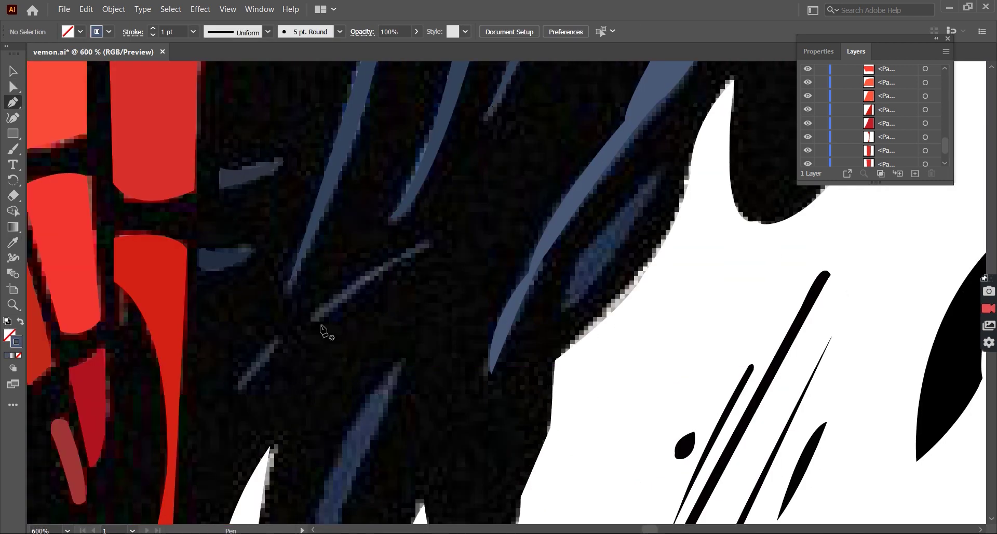
pyautogui.moveTo(395, 253); pyautogui.dragTo(362, 270)
pyautogui.click(318, 324)
pyautogui.press('v')
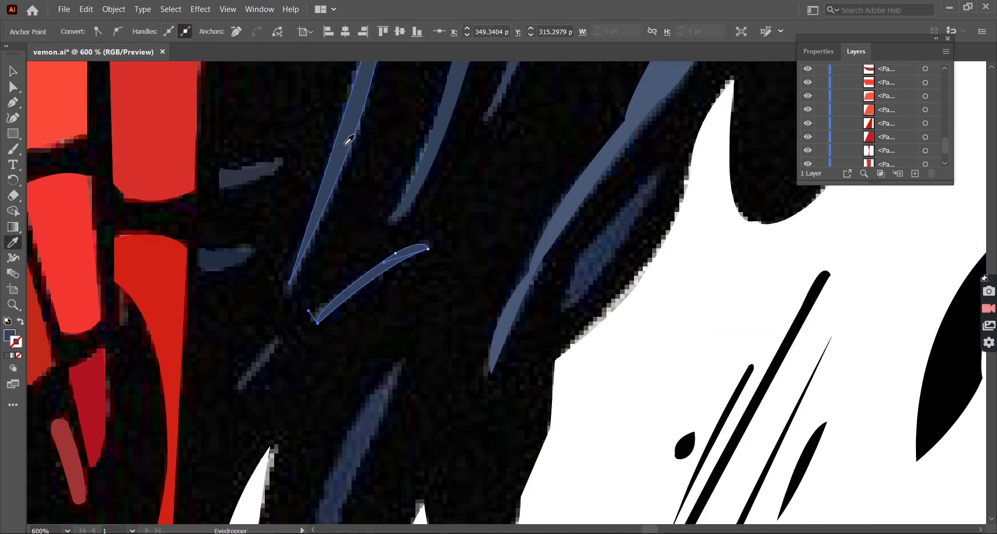
# Draw the curved edges of another sliver on Venom's side
pyautogui.scroll(-3, 350, 140)
pyautogui.scroll(3, 349, 140)
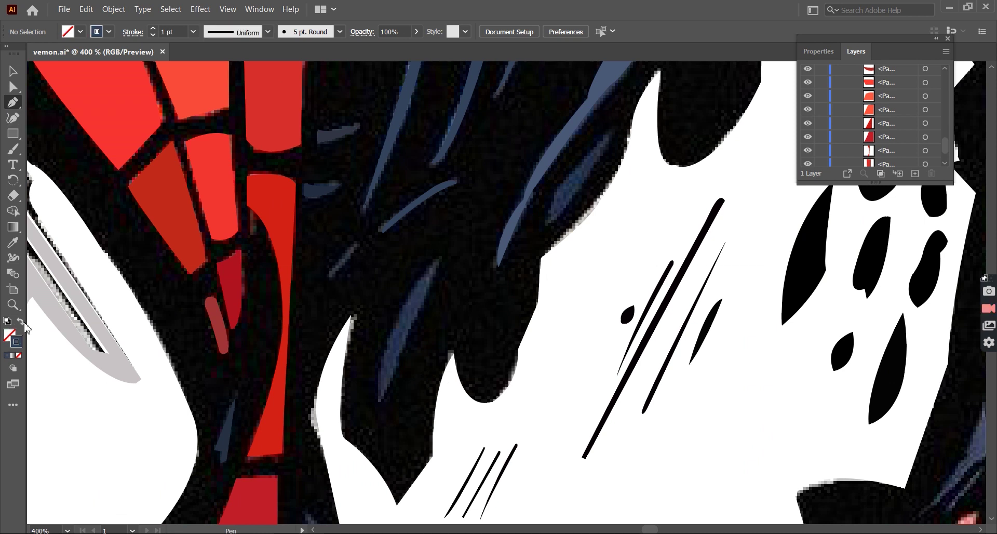
pyautogui.scroll(2, 358, 249)
pyautogui.moveTo(317, 285); pyautogui.dragTo(317, 265)
pyautogui.moveTo(357, 233); pyautogui.dragTo(363, 223)
pyautogui.scroll(-2, 668, 220)
pyautogui.scroll(1, 457, 216)
pyautogui.click(447, 217)
pyautogui.click(385, 362)
pyautogui.press('v')
# Recolour the small leaf-shaped slivers with Eyedropper-sampled colour
pyautogui.scroll(-2, 373, 268)
pyautogui.scroll(2, 373, 269)
pyautogui.click(291, 301)
pyautogui.press('i')
pyautogui.click(14, 73)
pyautogui.scroll(-2, 485, 265)
pyautogui.scroll(1, 486, 265)
pyautogui.press('v')
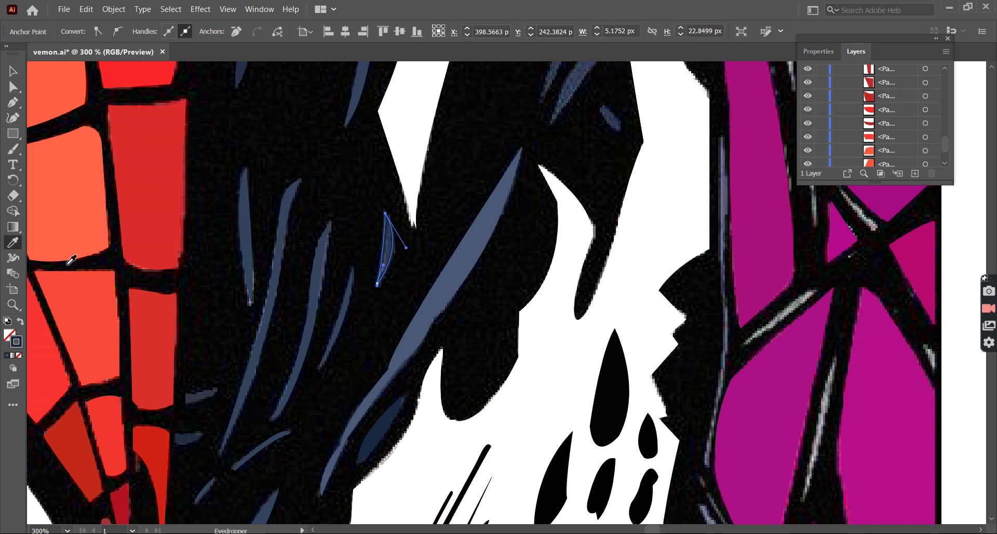
pyautogui.scroll(-2, 473, 235)
pyautogui.scroll(1, 474, 235)
pyautogui.scroll(2, 468, 249)
pyautogui.click(423, 275)
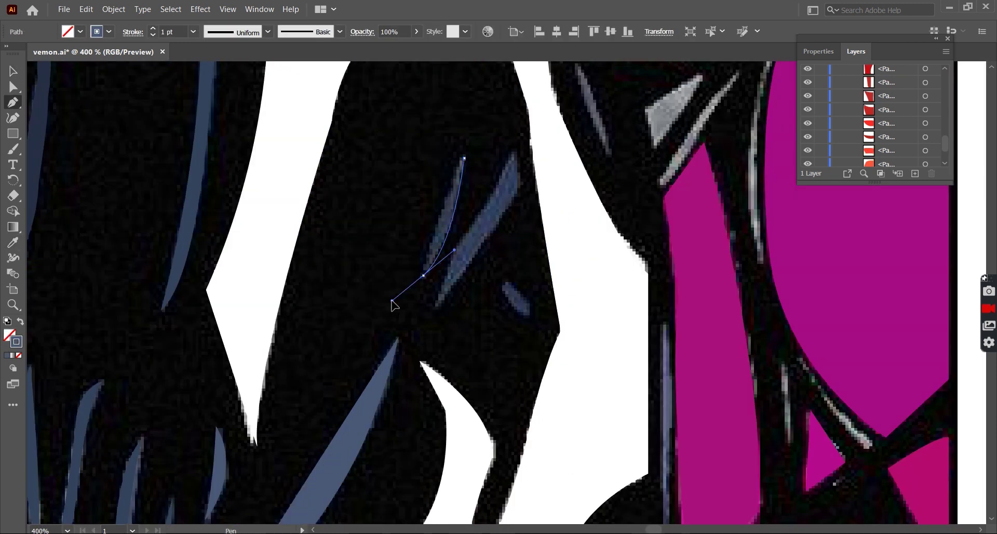
pyautogui.press('i')
pyautogui.press('p')
# Draw a sliver beside the white stripe and a tiny curved highlight
pyautogui.scroll(-2, 466, 213)
pyautogui.scroll(2, 363, 259)
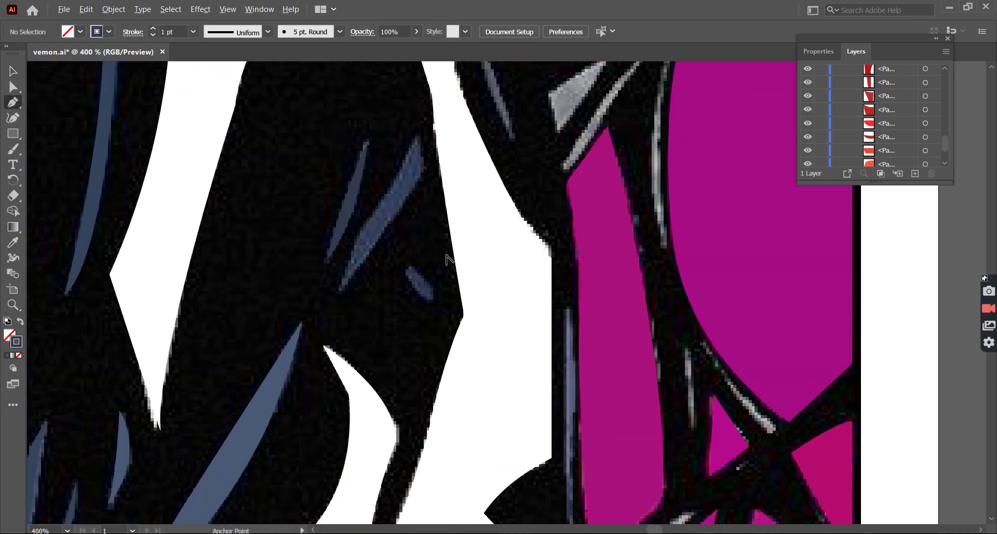
pyautogui.click(418, 162)
pyautogui.click(422, 201)
pyautogui.click(339, 315)
pyautogui.moveTo(365, 248); pyautogui.dragTo(379, 229)
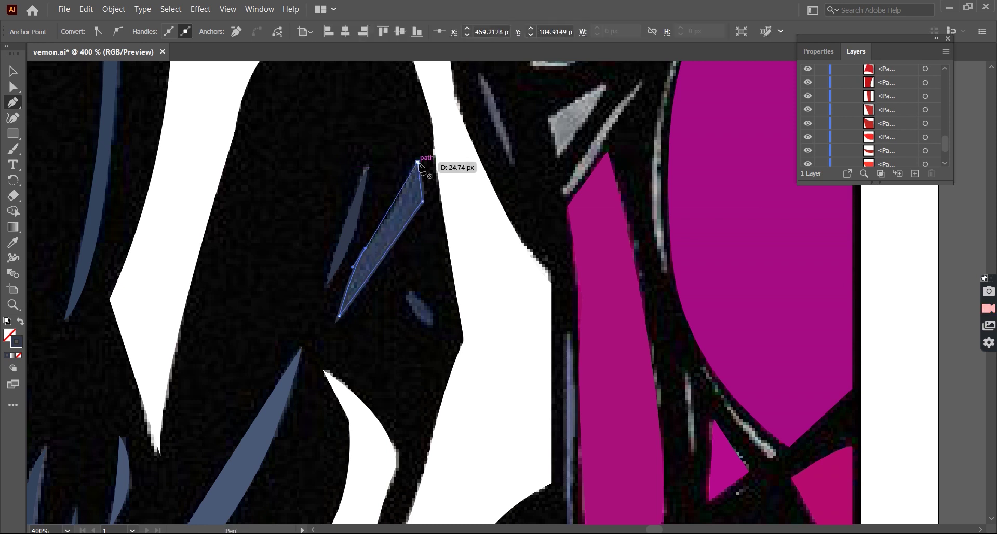
pyautogui.scroll(-2, 188, 148)
pyautogui.press('p')
pyautogui.scroll(3, 363, 207)
pyautogui.click(348, 208)
pyautogui.moveTo(362, 193); pyautogui.dragTo(366, 200)
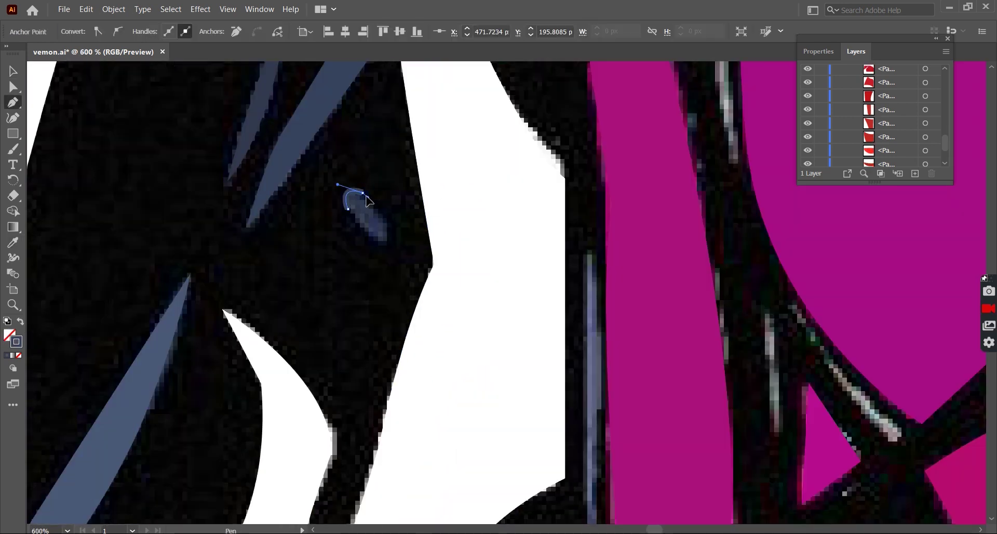
# Fill Venom's face shape solid black and show the reference image again
pyautogui.hotkey('ctrl', '0')
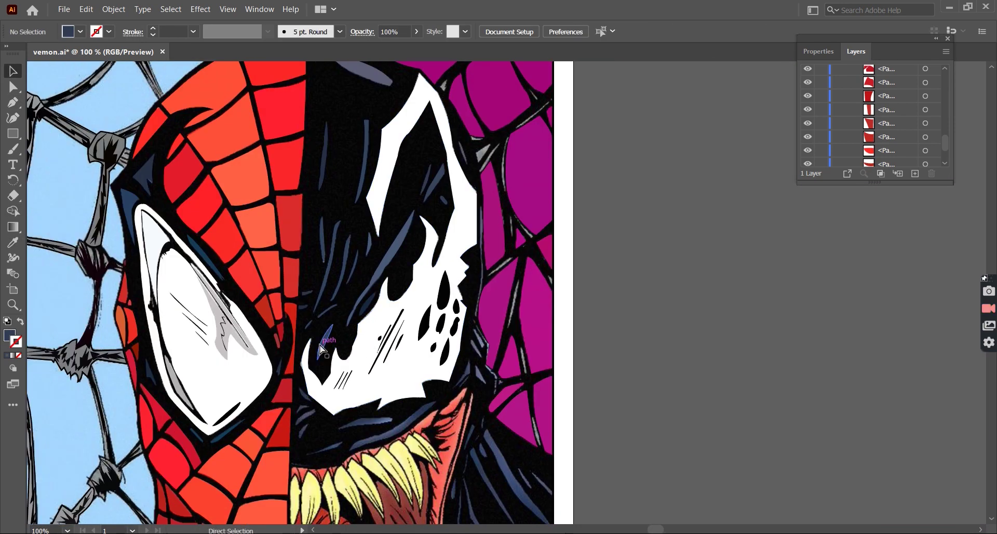
pyautogui.click(808, 140)
pyautogui.hotkey('ctrl', '1')
pyautogui.hotkey('shift', 'x')
pyautogui.click(526, 443)
pyautogui.hotkey('ctrl', '-')
pyautogui.click(807, 140)
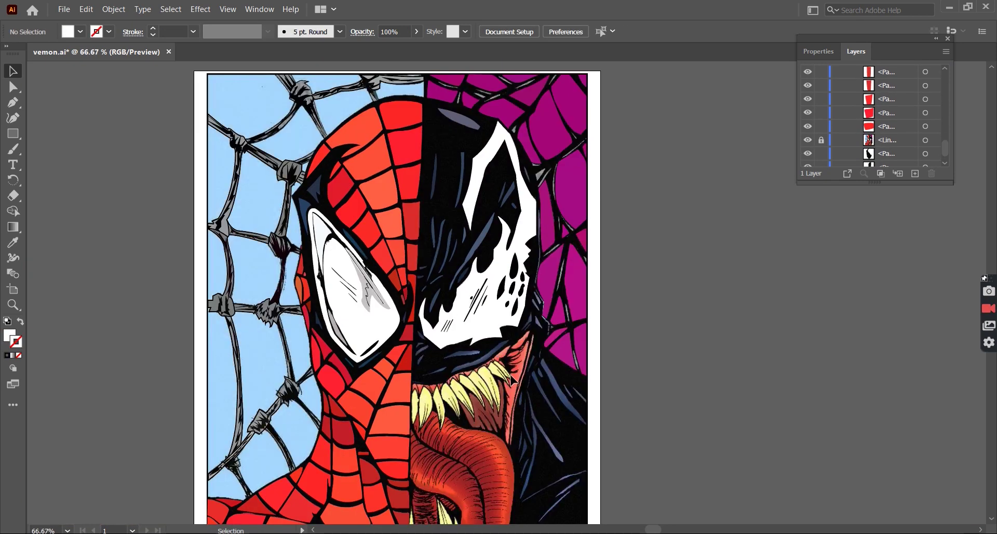
# Close the outline path around Venom's head
pyautogui.scroll(2, 539, 390)
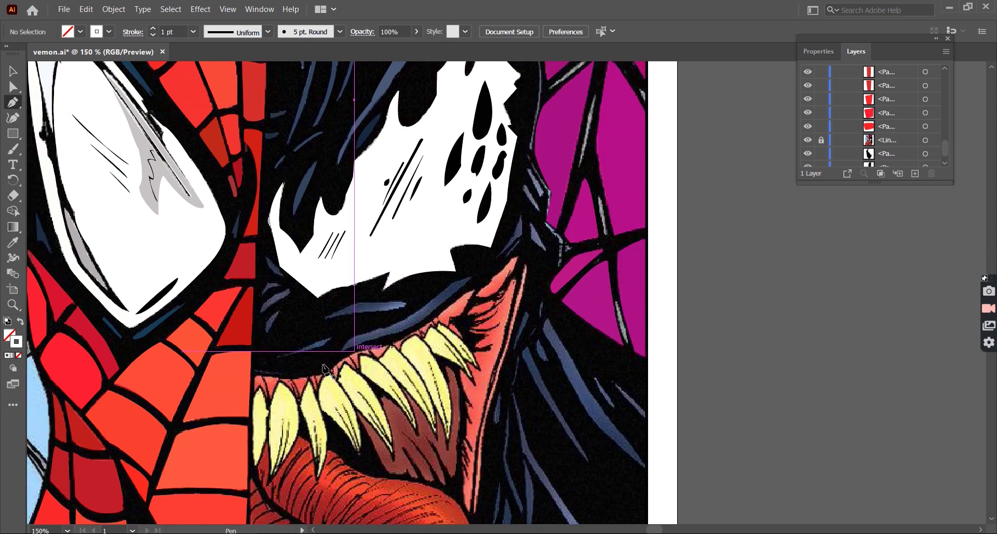
pyautogui.click(323, 368)
pyautogui.press('v')
pyautogui.scroll(-1, 319, 322)
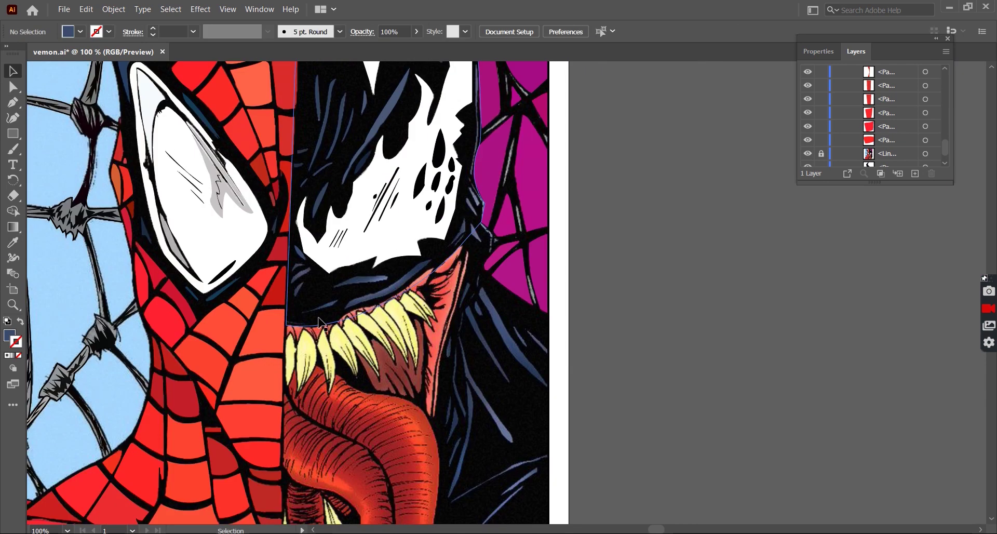
pyautogui.press('p')
pyautogui.scroll(2, 296, 281)
pyautogui.scroll(3, 295, 281)
# Draw two curved highlight shapes on Venom's cheek
pyautogui.click(345, 171)
pyautogui.moveTo(289, 162); pyautogui.dragTo(256, 171)
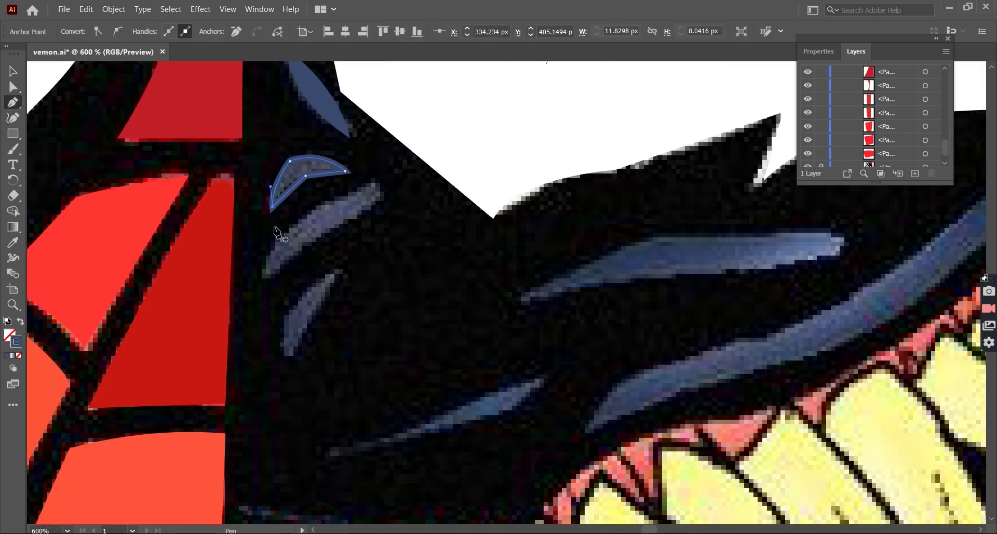
pyautogui.keyDown('ctrl'); pyautogui.click(453, 130); pyautogui.keyUp('ctrl')
pyautogui.scroll(-2, 285, 205)
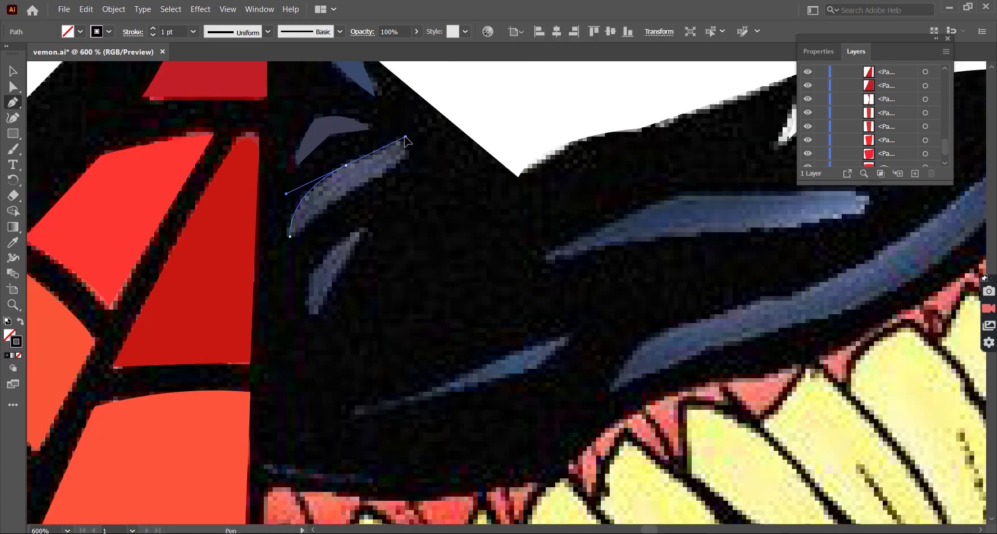
pyautogui.moveTo(400, 139); pyautogui.dragTo(416, 137)
pyautogui.keyDown('ctrl'); pyautogui.click(281, 251); pyautogui.keyUp('ctrl')
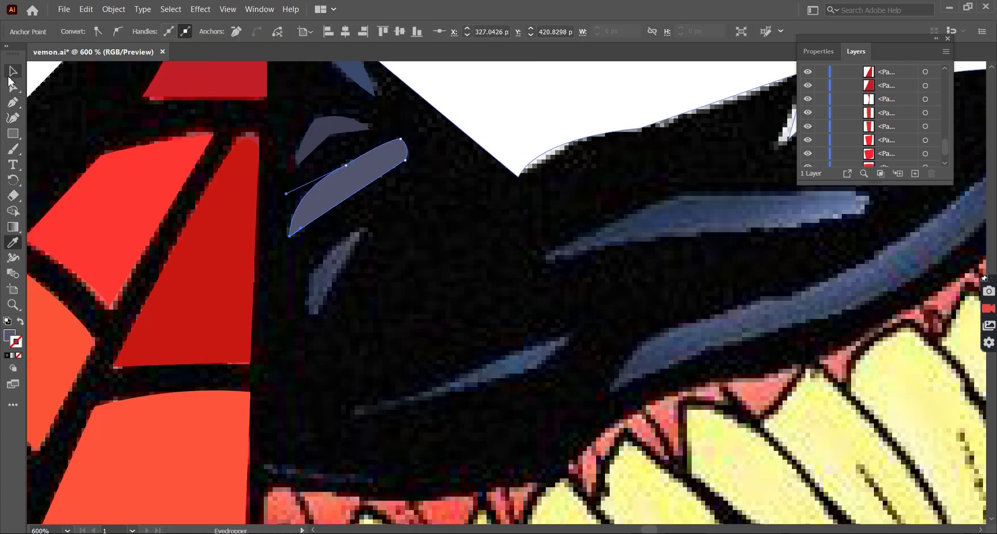
pyautogui.scroll(-3, 281, 251)
pyautogui.scroll(3, 291, 244)
# Draw a closed leaf-shaped highlight streak on the cheek
pyautogui.click(398, 246)
pyautogui.moveTo(349, 287); pyautogui.dragTo(341, 311)
pyautogui.click(350, 328)
pyautogui.click(397, 245)
pyautogui.keyDown('ctrl'); pyautogui.click(529, 258); pyautogui.keyUp('ctrl')
pyautogui.scroll(-3, 529, 258)
pyautogui.scroll(2, 520, 270)
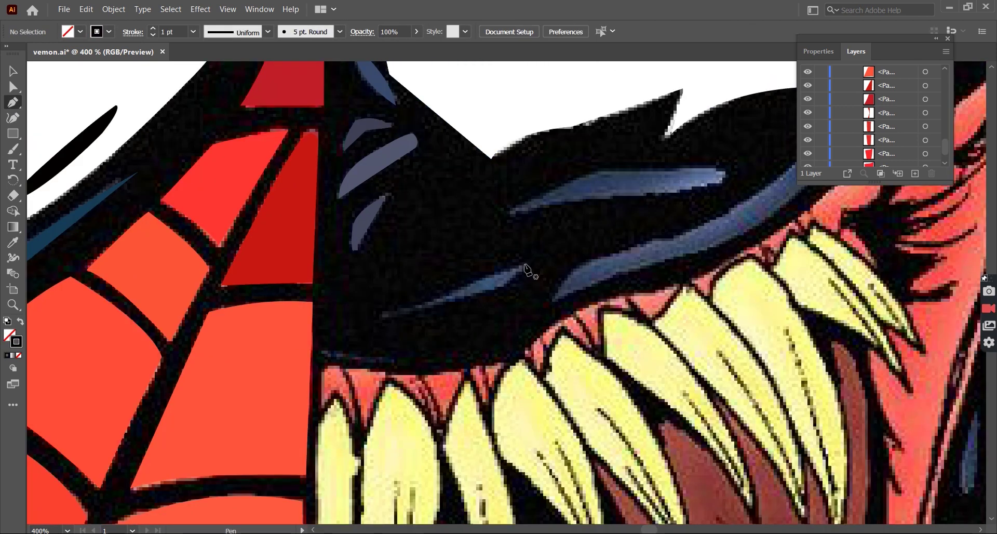
# Draw the long highlight above the fangs and fill it with the reference blue
pyautogui.click(385, 316)
pyautogui.click(506, 285)
pyautogui.press('i')
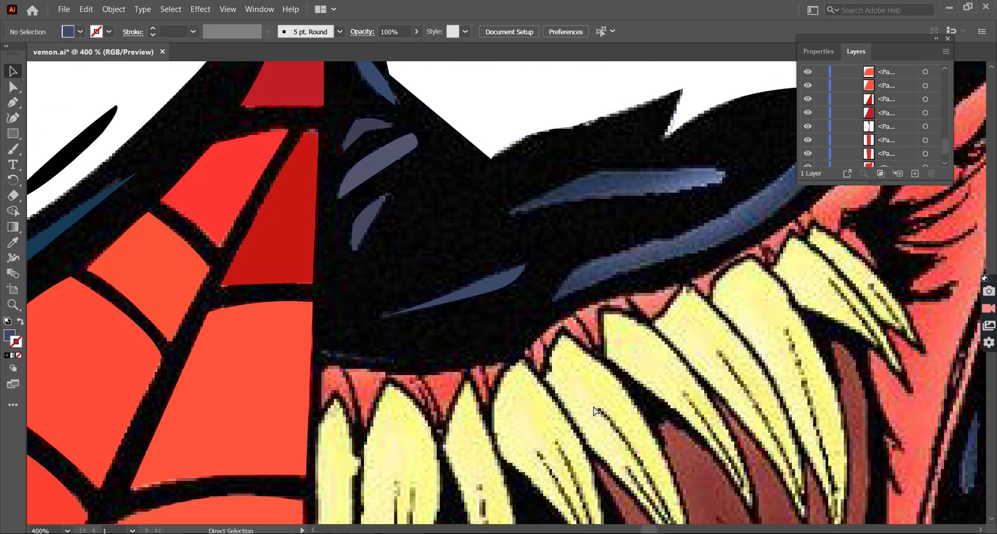
pyautogui.hscroll(5, 592, 407)
pyautogui.press('p')
pyautogui.moveTo(312, 214); pyautogui.dragTo(314, 222)
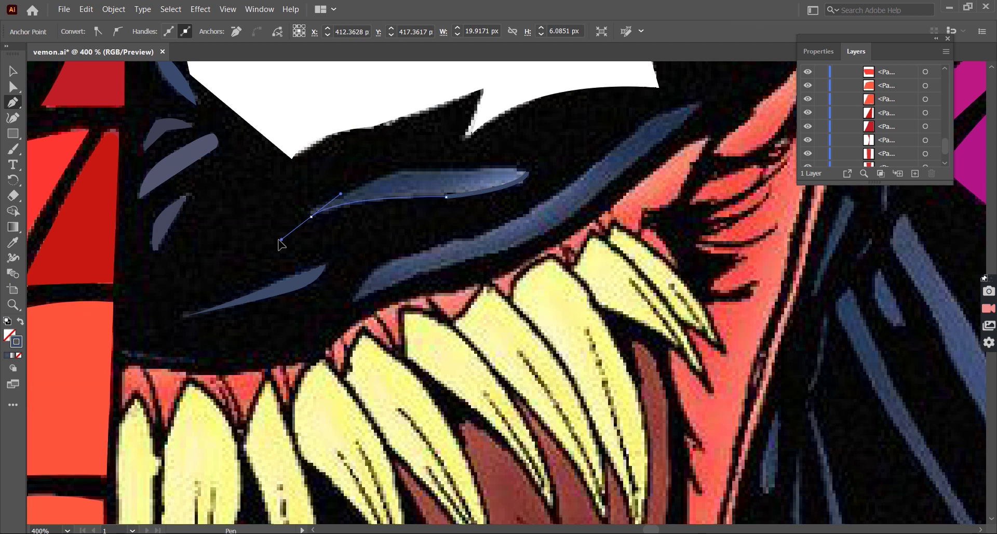
pyautogui.press('i')
pyautogui.click(553, 210)
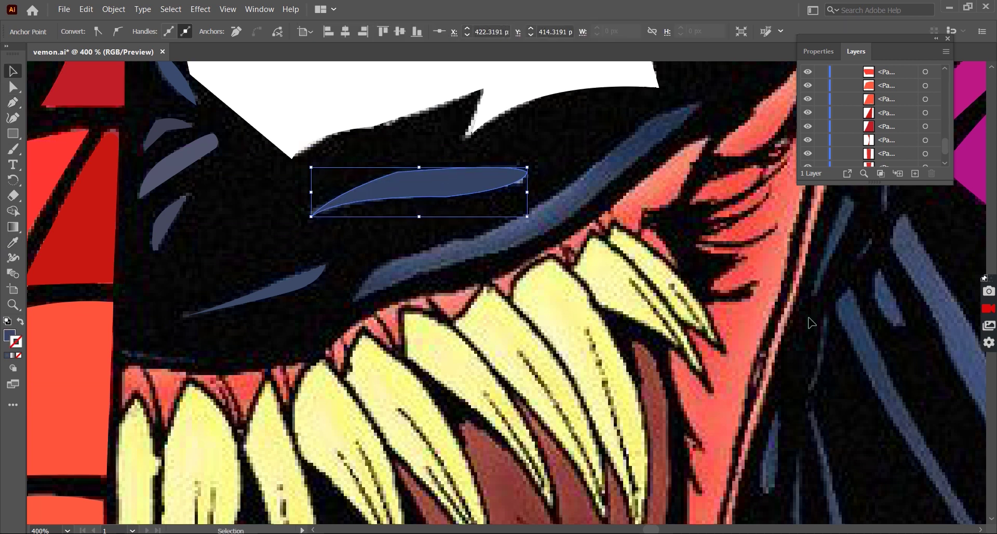
pyautogui.scroll(-1, 125, 239)
pyautogui.press('p')
pyautogui.scroll(1, 543, 148)
# Draw and close the curved highlight along Venom's upper lip
pyautogui.click(560, 136)
pyautogui.moveTo(494, 167); pyautogui.dragTo(499, 164)
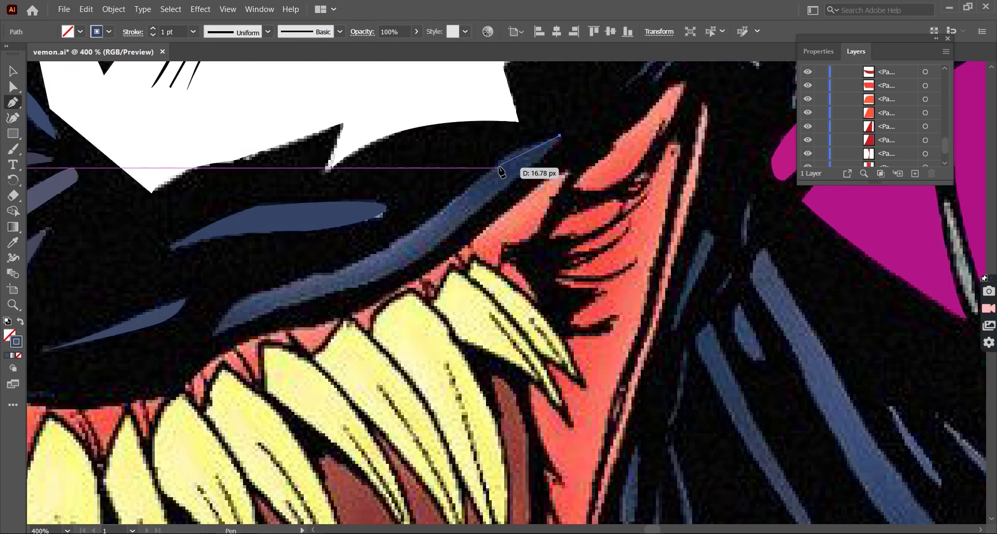
pyautogui.moveTo(350, 266); pyautogui.dragTo(349, 270)
pyautogui.click(327, 272)
pyautogui.moveTo(213, 336); pyautogui.dragTo(191, 387)
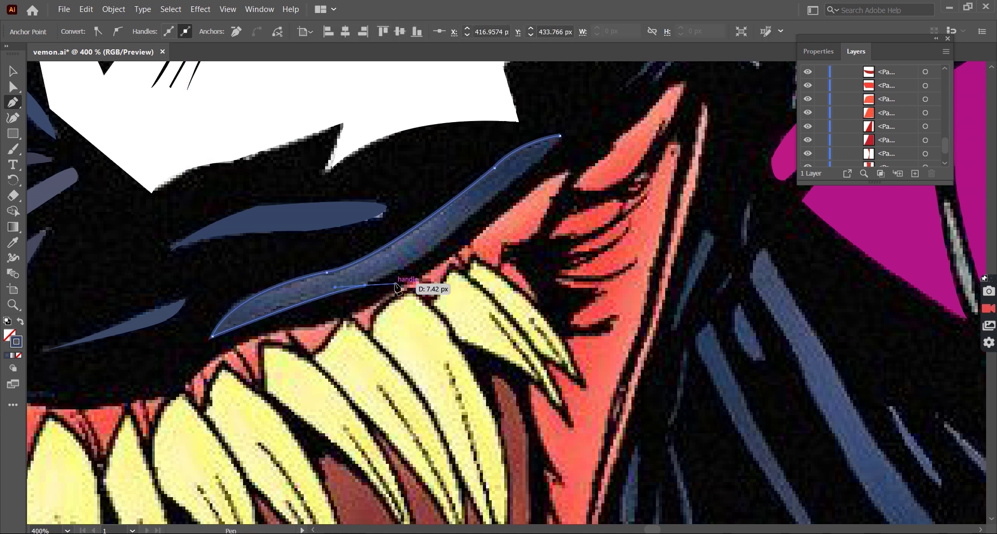
pyautogui.click(504, 190)
pyautogui.click(560, 136)
# Zoom out and hide the reference to check the vector art
pyautogui.press('v')
pyautogui.hotkey('ctrl', '-')
pyautogui.hotkey('ctrl', '-')
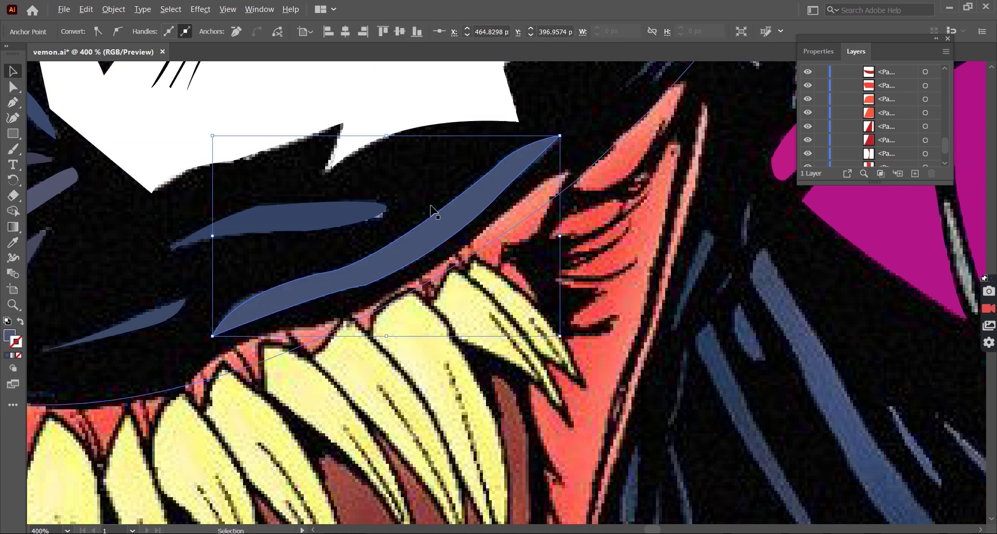
pyautogui.hotkey('ctrl', '-')
pyautogui.hotkey('ctrl', 'shift', 'a')
pyautogui.scroll(5, 882, 114)
pyautogui.hotkey('ctrl', '-')
pyautogui.hotkey('ctrl', '-')
pyautogui.hotkey('ctrl', '-')
pyautogui.hotkey('ctrl', '+')
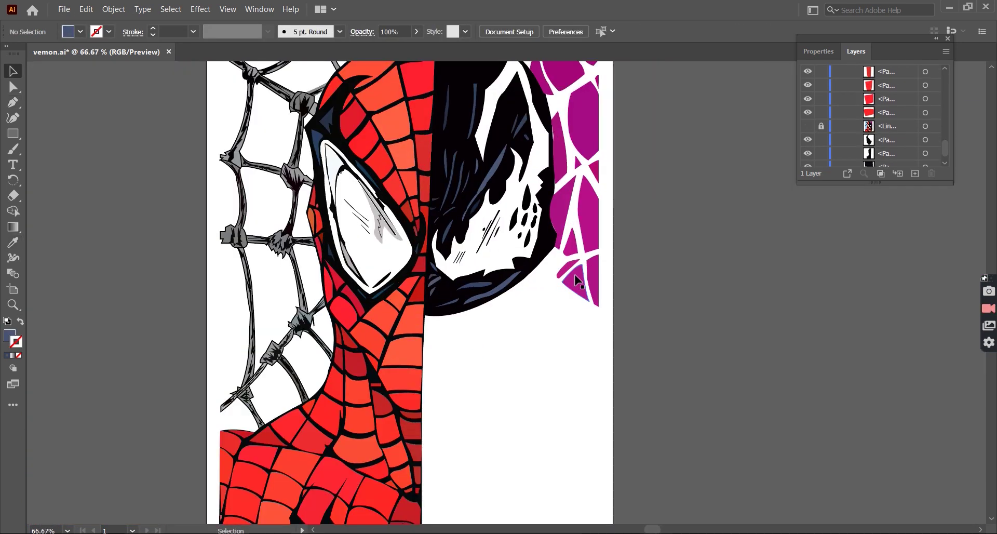
# Trace a small triangular highlight on Venom's cheek edge, filled with the reference blue
pyautogui.click(575, 283)
pyautogui.click(809, 126)
pyautogui.click(808, 126)
pyautogui.hotkey('ctrl', '+')
pyautogui.hotkey('ctrl', '+')
pyautogui.click(12, 104)
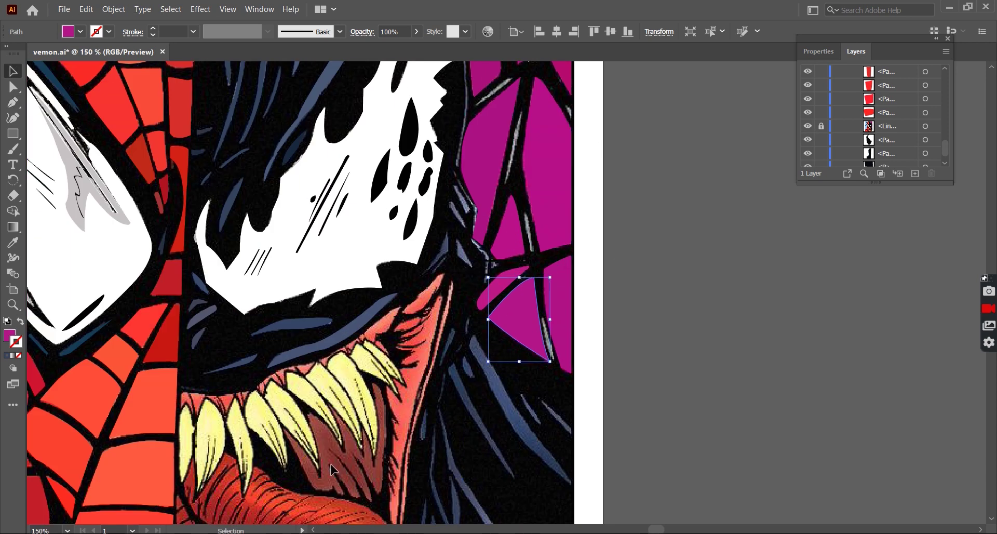
pyautogui.click(12, 102)
pyautogui.hotkey('ctrl', '+')
pyautogui.click(401, 285)
pyautogui.click(433, 258)
pyautogui.click(434, 231)
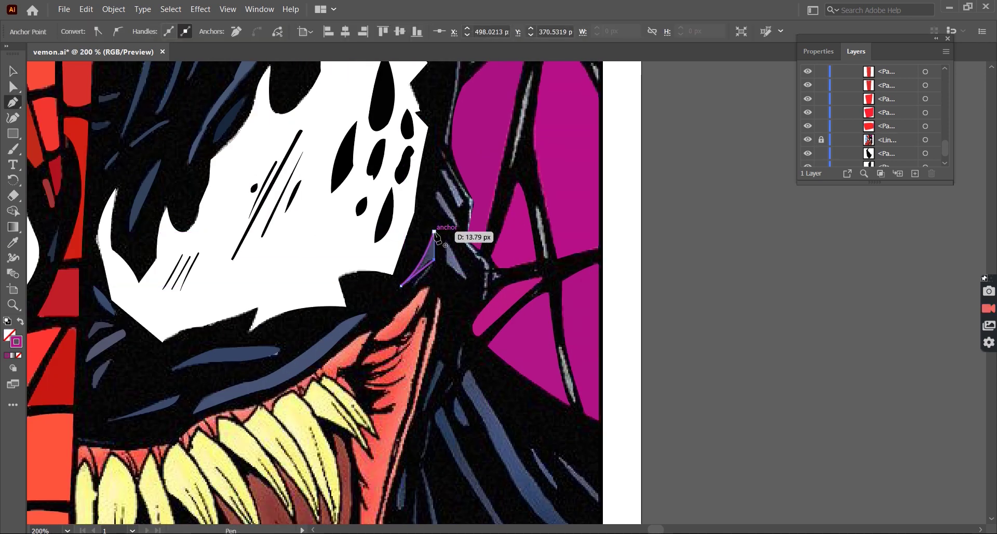
pyautogui.scroll(-1, 311, 260)
pyautogui.press('p')
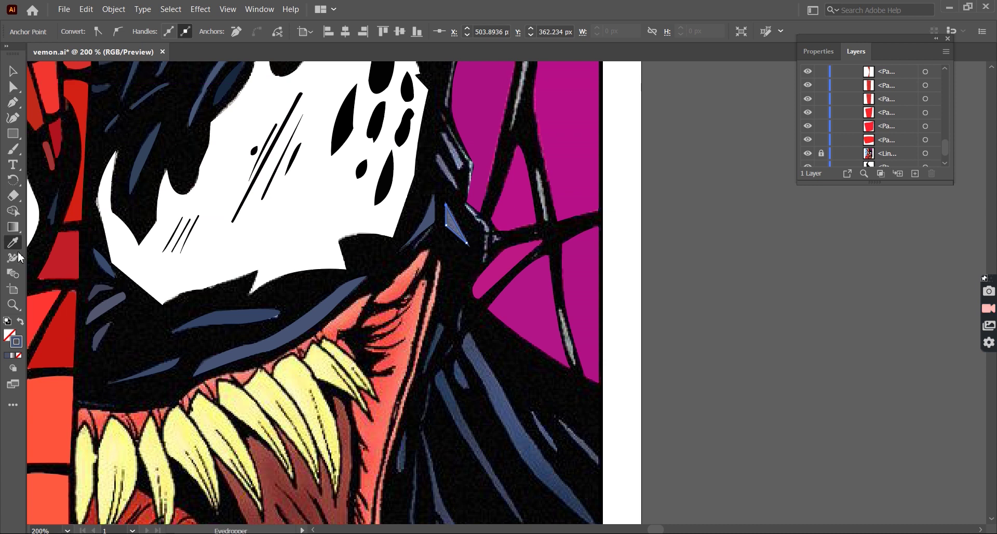
# Draw a thin curved highlight along the right edge of Venom's head
pyautogui.hotkey('ctrl', '-')
pyautogui.hotkey('ctrl', '+')
pyautogui.click(12, 102)
pyautogui.hotkey('ctrl', '+')
pyautogui.click(419, 196)
pyautogui.click(435, 225)
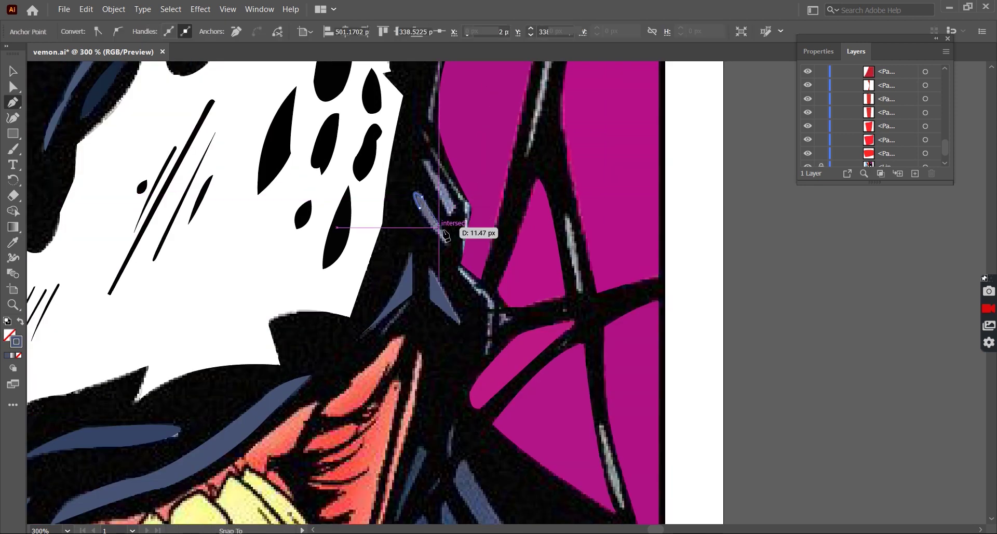
pyautogui.press('p')
pyautogui.click(425, 160)
pyautogui.moveTo(449, 213); pyautogui.dragTo(457, 210)
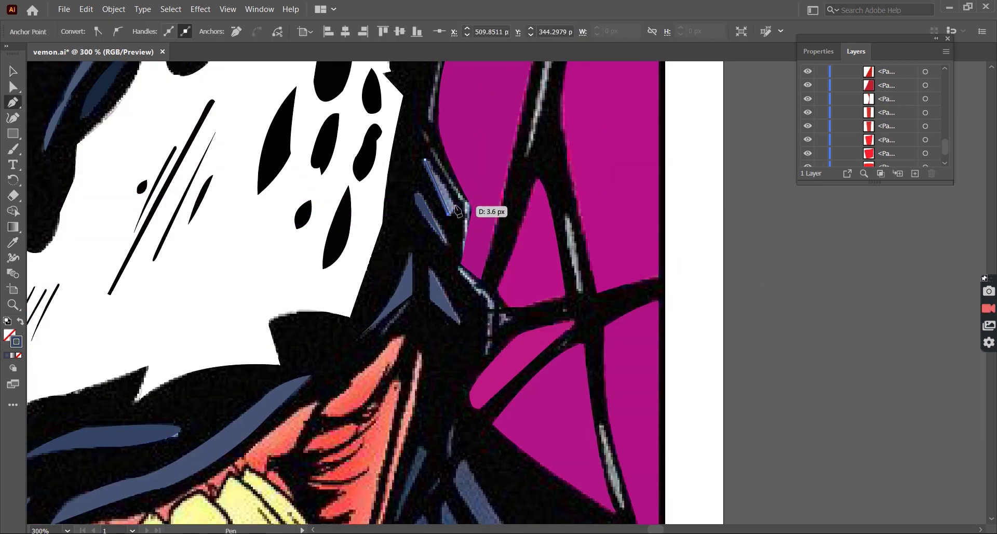
pyautogui.keyDown('ctrl'); pyautogui.click(601, 218); pyautogui.keyUp('ctrl')
# Trace a long edge highlight down the head's right side, filled with the reference blue
pyautogui.hotkey('ctrl', '-')
pyautogui.hotkey('ctrl', '-')
pyautogui.hotkey('ctrl', '-')
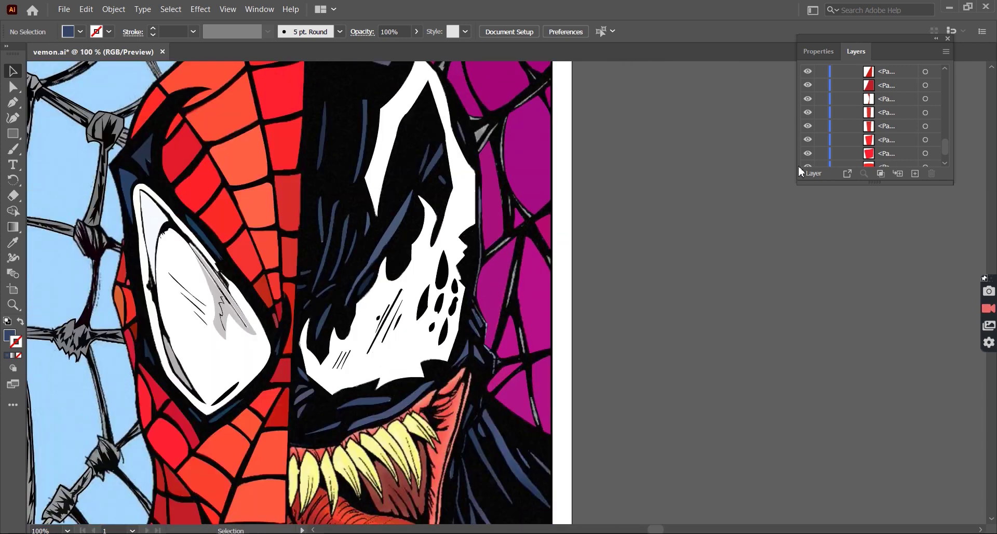
pyautogui.hotkey('ctrl', '+')
pyautogui.hotkey('ctrl', '+')
pyautogui.press('p')
pyautogui.click(452, 252)
pyautogui.click(440, 353)
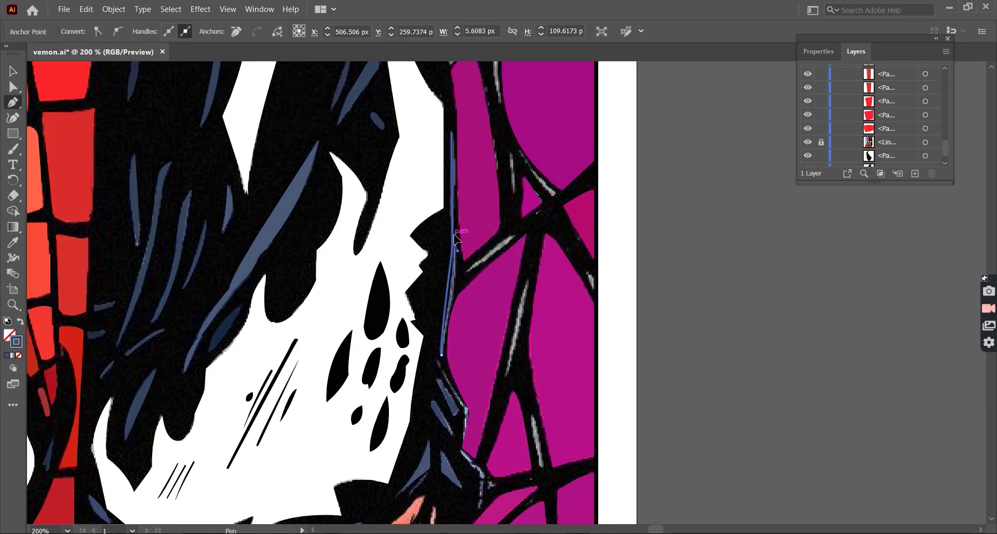
pyautogui.click(455, 238)
pyautogui.hotkey('ctrl', '+')
pyautogui.scroll(1, 467, 259)
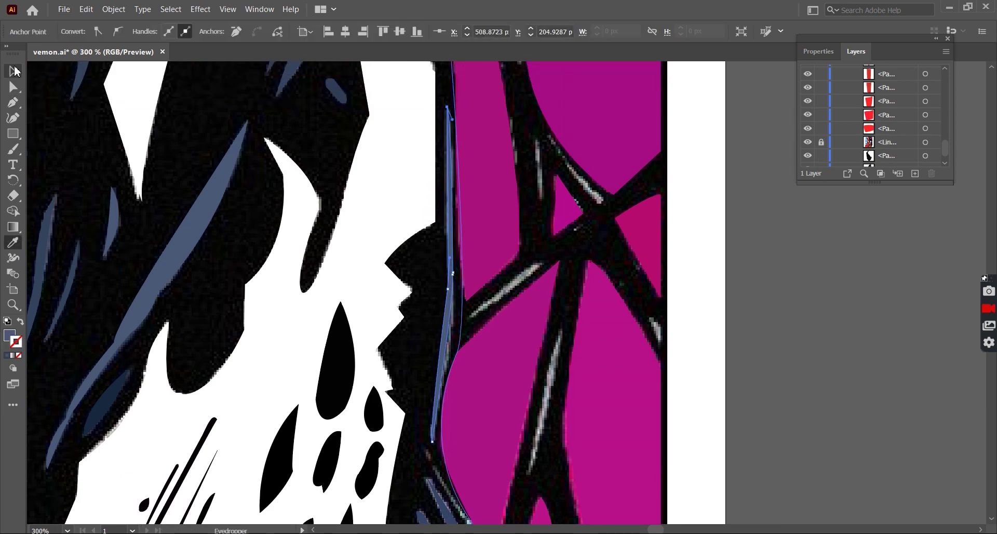
pyautogui.click(14, 72)
pyautogui.hotkey('ctrl', 'shift', 'a')
# Reset the fill and stroke colours, deselect everything, and fit the artwork in view
pyautogui.hotkey('ctrl', '-')
pyautogui.hotkey('ctrl', '-')
pyautogui.hotkey('ctrl', '+')
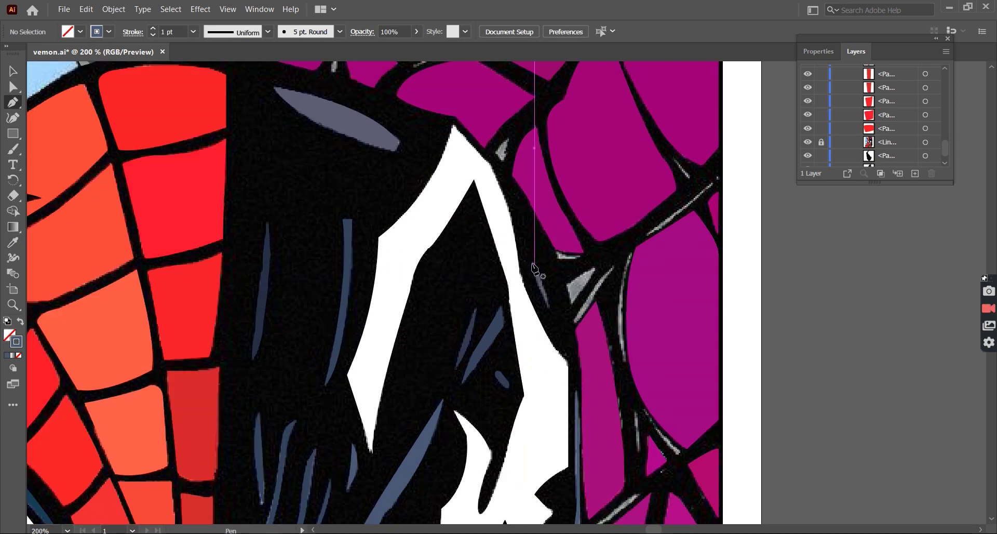
pyautogui.press('v')
pyautogui.scroll(-3, 729, 289)
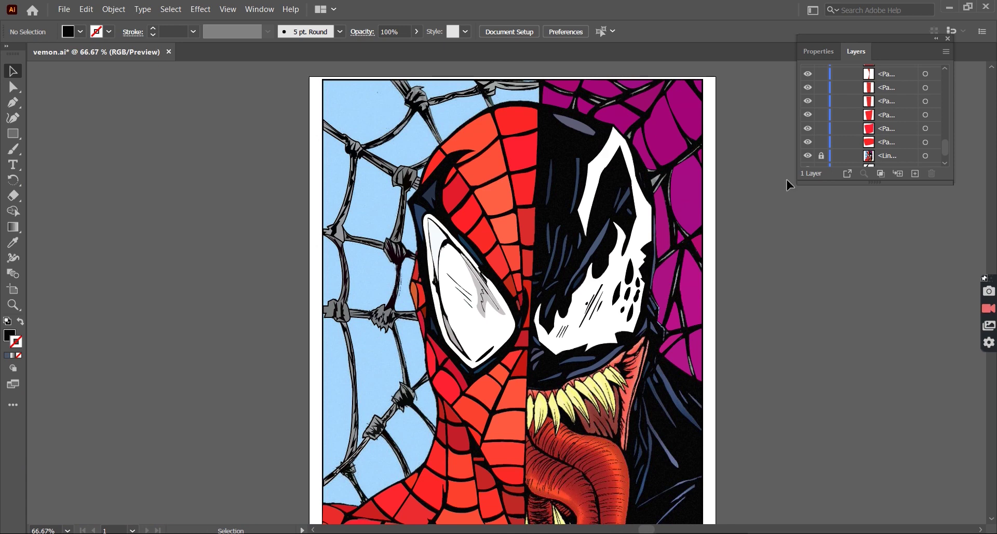
pyautogui.scroll(3, 681, 218)
pyautogui.click(13, 71)
pyautogui.hotkey('ctrl', '-')
pyautogui.hotkey('ctrl', '-')
pyautogui.hotkey('ctrl', '-')
pyautogui.hotkey('ctrl', 'shift', 'a')
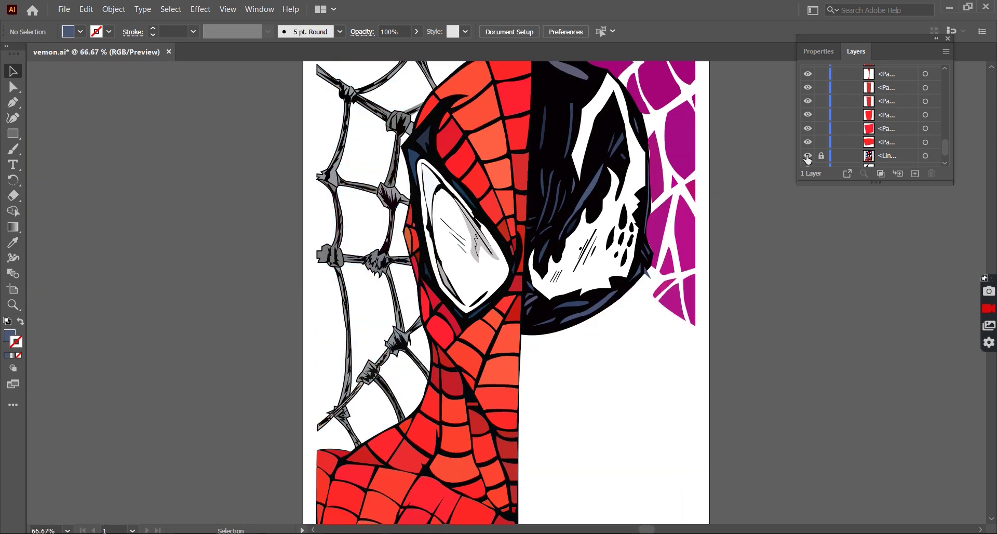
# Hide the reference image, swap fill and stroke, and start a path along the centre split
pyautogui.click(807, 156)
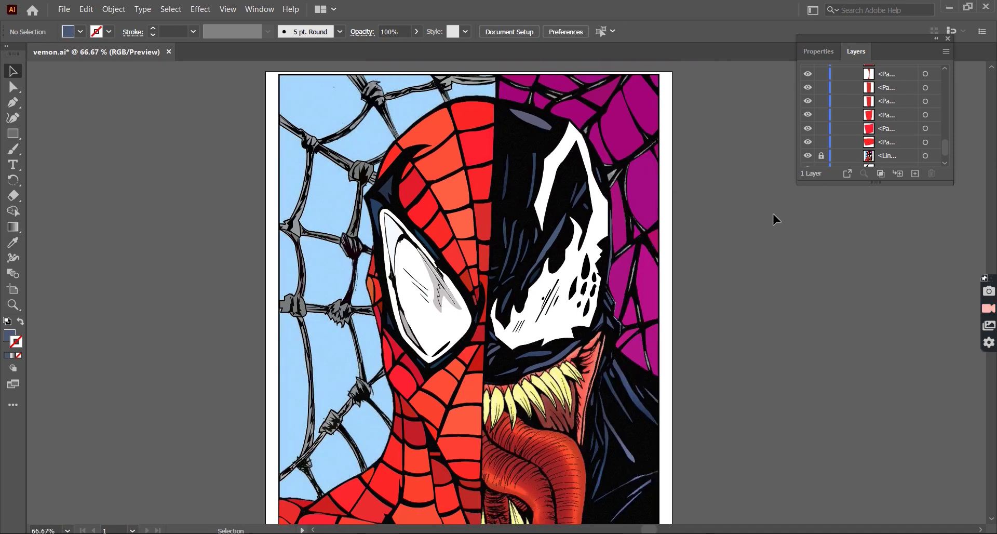
pyautogui.hotkey('shift', 'x')
pyautogui.press('p')
pyautogui.scroll(2, 519, 129)
pyautogui.click(479, 229)
pyautogui.click(478, 141)
pyautogui.hotkey('ctrl', '-')
pyautogui.hotkey('ctrl', '-')
# Run the shoulder outline from the artwork's top right down the right edge to the bottom
pyautogui.hotkey('ctrl', '+')
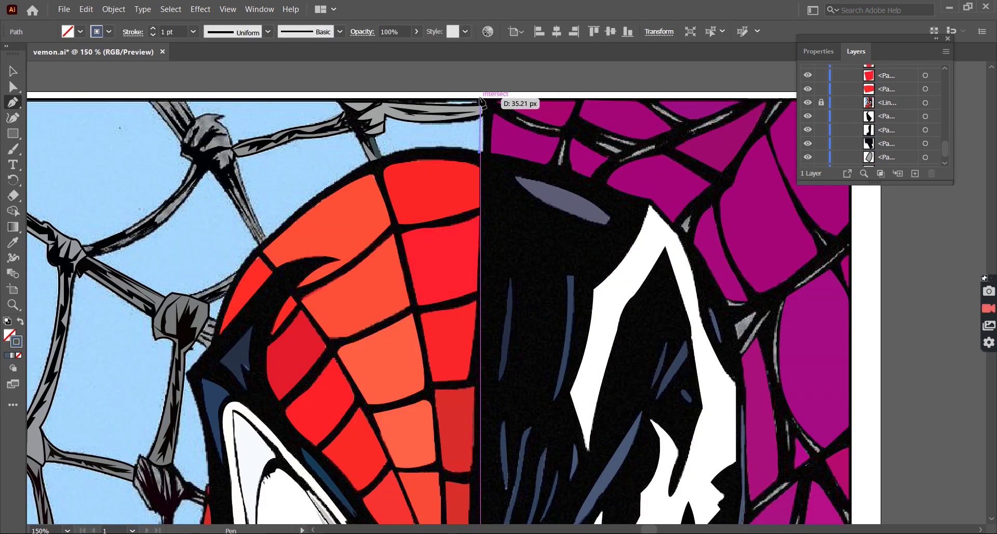
pyautogui.click(642, 103)
pyautogui.hotkey('ctrl', '-')
pyautogui.click(636, 309)
pyautogui.click(637, 486)
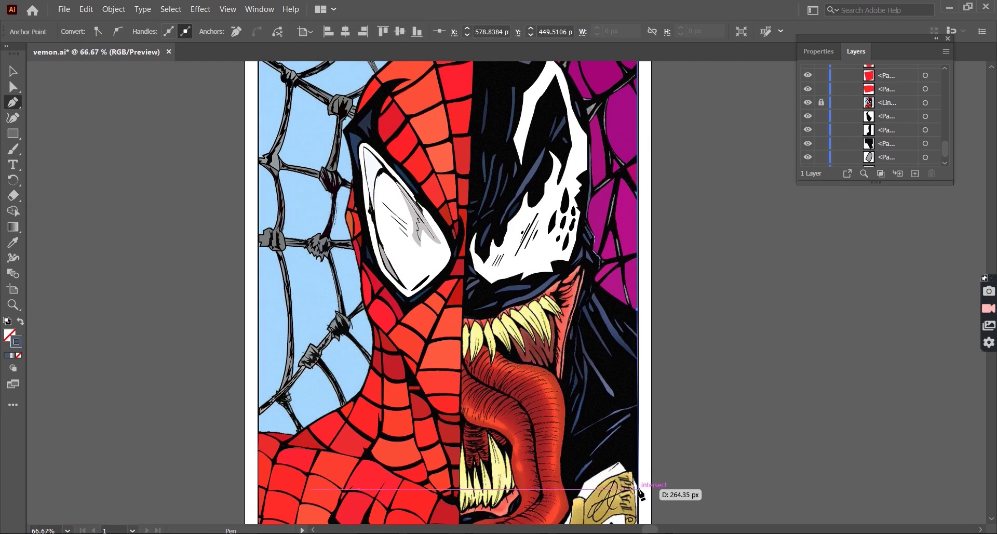
pyautogui.hotkey('ctrl', '+')
pyautogui.click(559, 481)
pyautogui.hotkey('ctrl', '-')
pyautogui.hotkey('ctrl', '+')
pyautogui.hotkey('ctrl', '+')
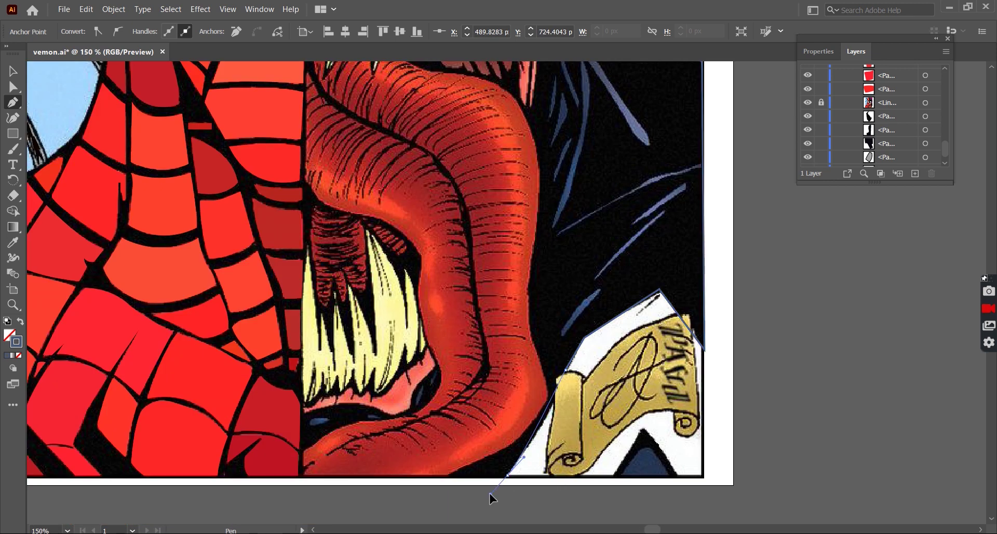
pyautogui.click(446, 475)
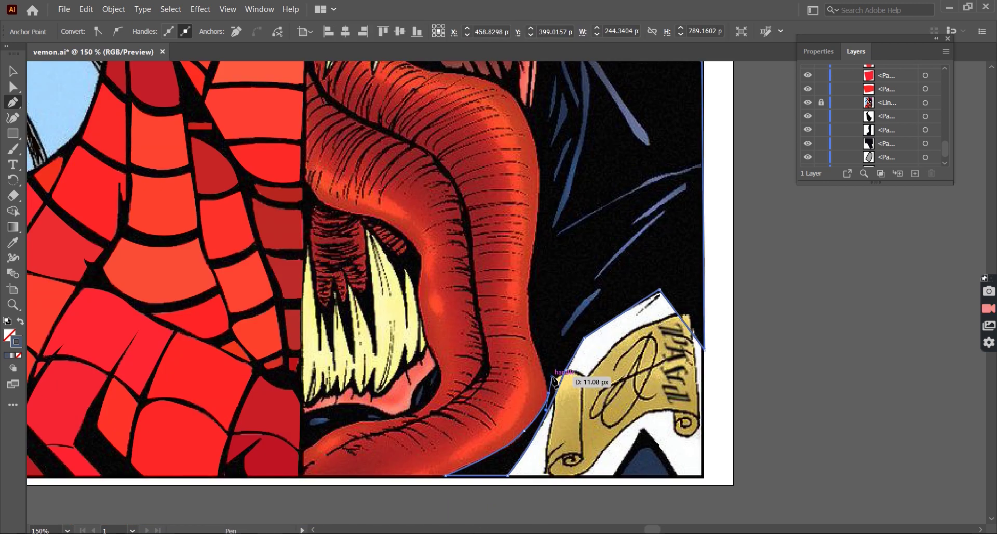
# Continue the outline up the tongue's right edge, curving it along the shoulder
pyautogui.click(532, 339)
pyautogui.scroll(1, 521, 318)
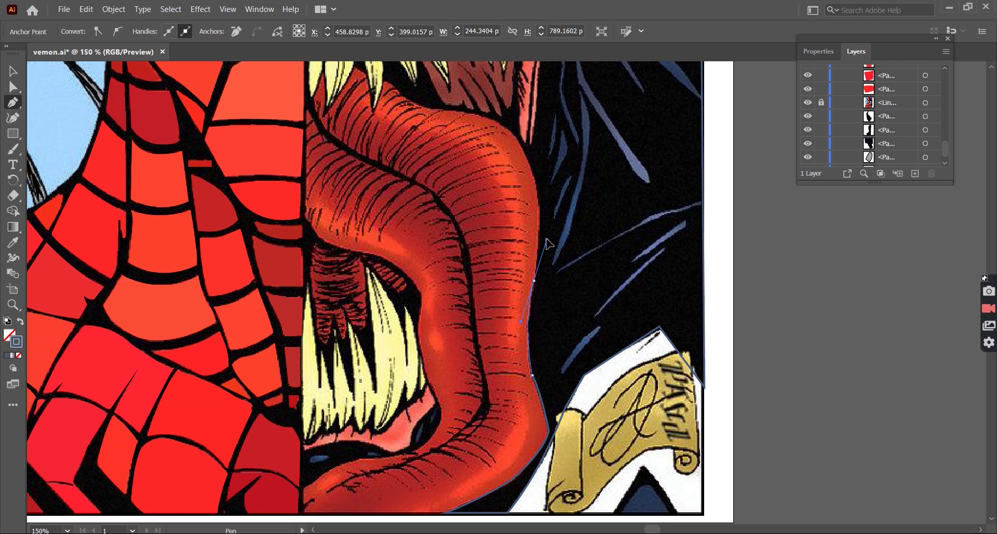
pyautogui.click(534, 281)
pyautogui.scroll(2, 534, 281)
pyautogui.click(536, 244)
pyautogui.hotkey('ctrl', '-')
pyautogui.hotkey('ctrl', '-')
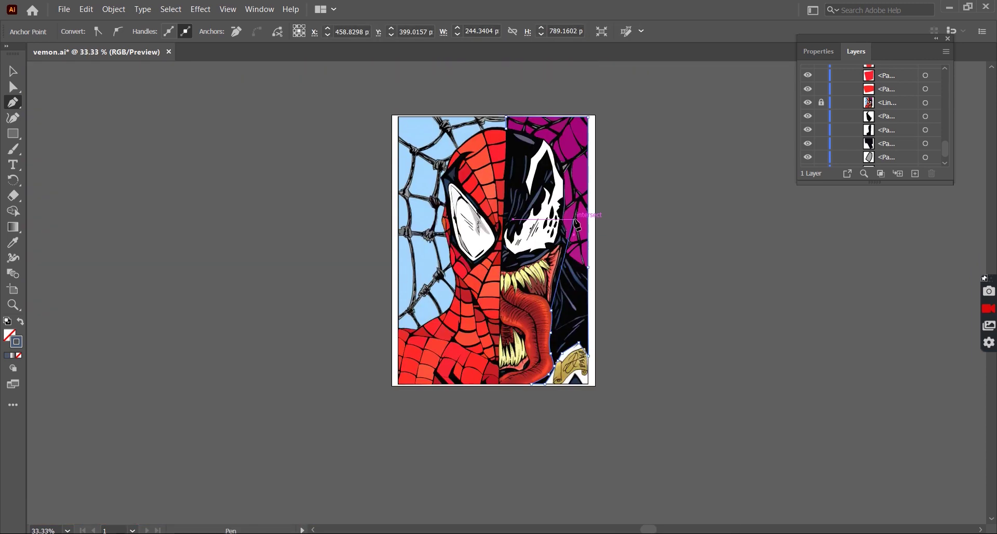
pyautogui.hotkey('ctrl', '+')
pyautogui.hotkey('ctrl', '+')
pyautogui.scroll(1, 553, 224)
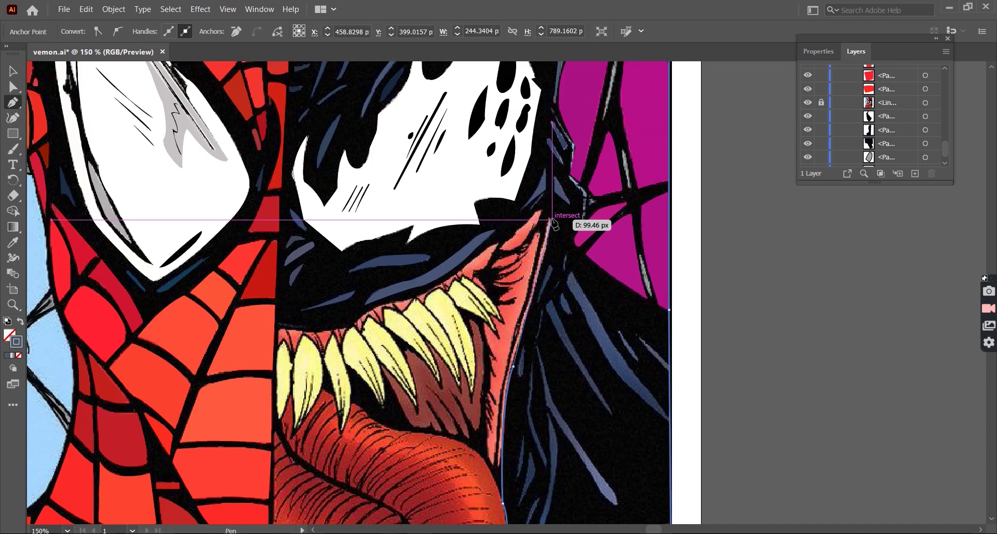
pyautogui.moveTo(555, 218); pyautogui.dragTo(584, 231)
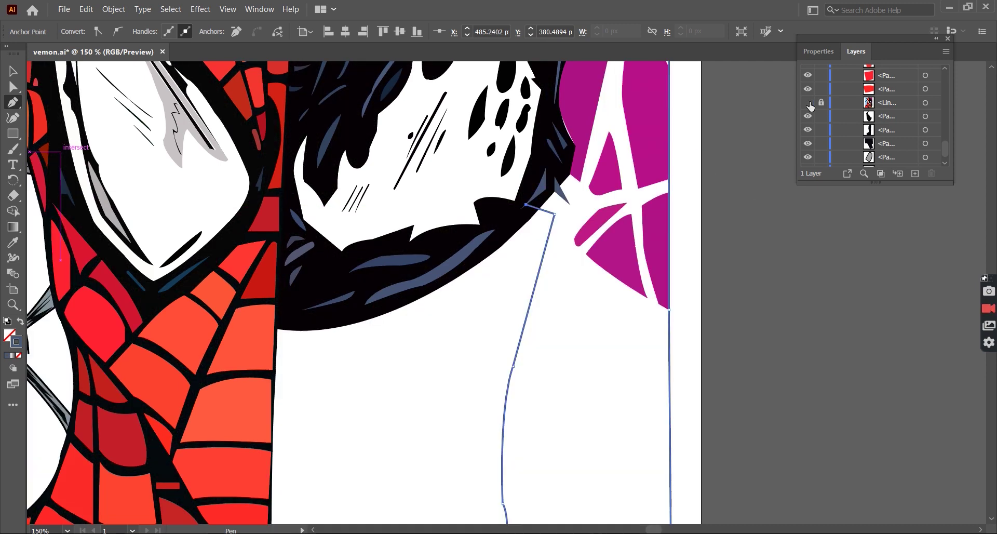
# Hide the reference image and zoom out to check the black shoulder shape
pyautogui.scroll(-1, 616, 226)
pyautogui.scroll(1, 617, 225)
pyautogui.scroll(1, 598, 156)
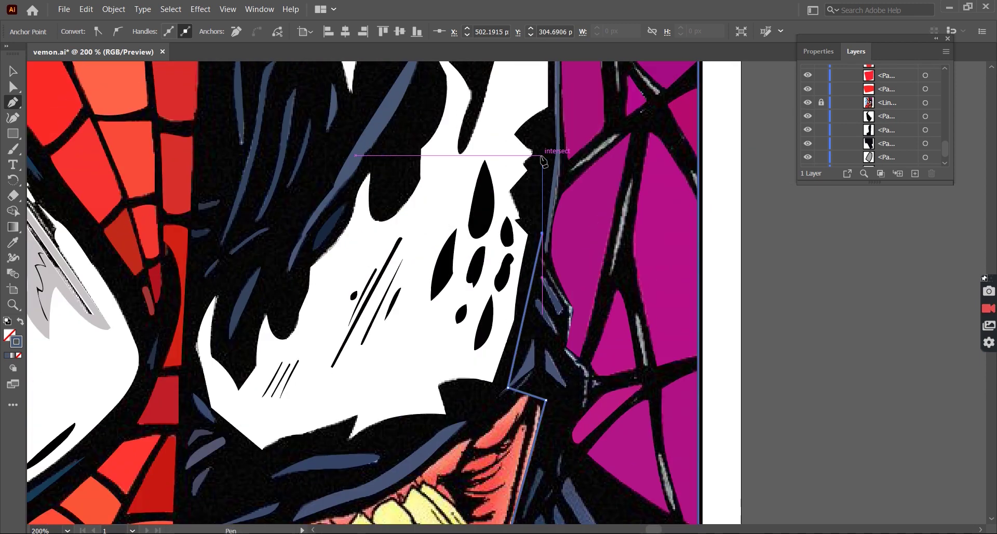
pyautogui.scroll(1, 556, 201)
pyautogui.scroll(-1, 546, 196)
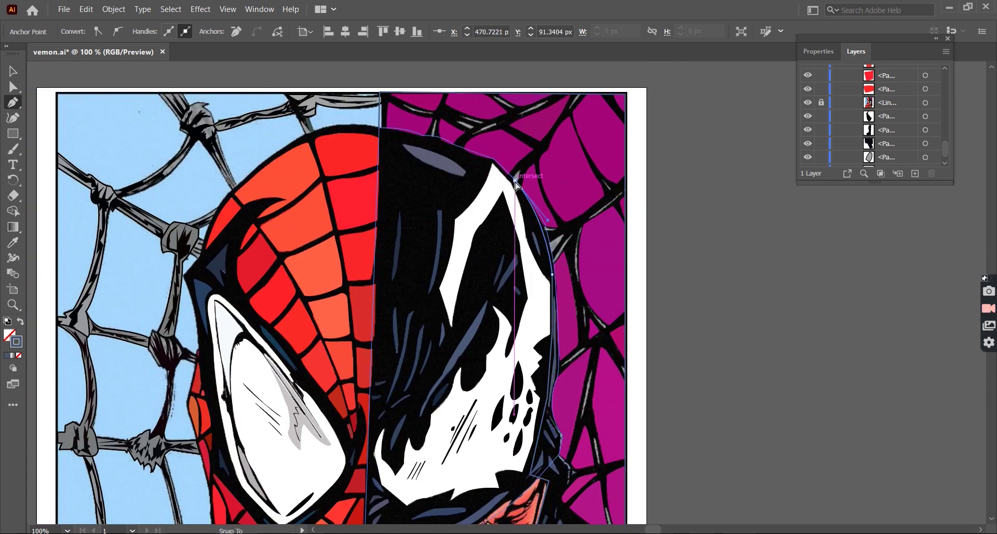
pyautogui.click(808, 103)
pyautogui.scroll(-3, 751, 193)
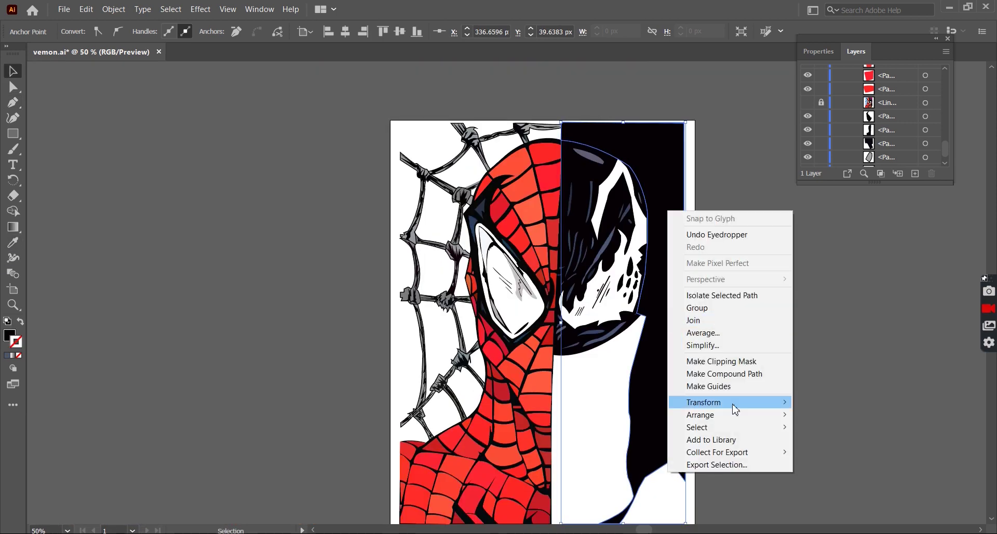
pyautogui.hotkey('ctrl', '-')
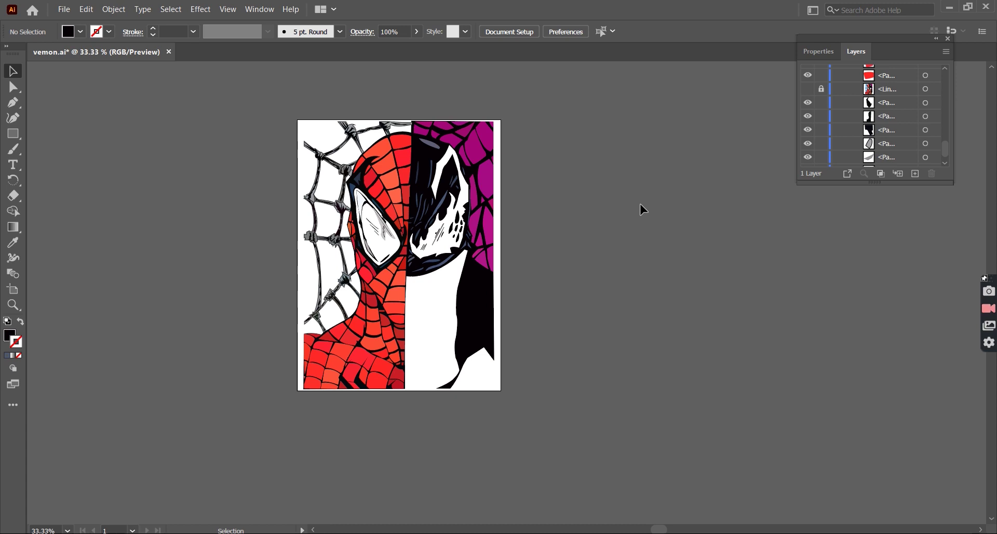
pyautogui.scroll(2, 536, 206)
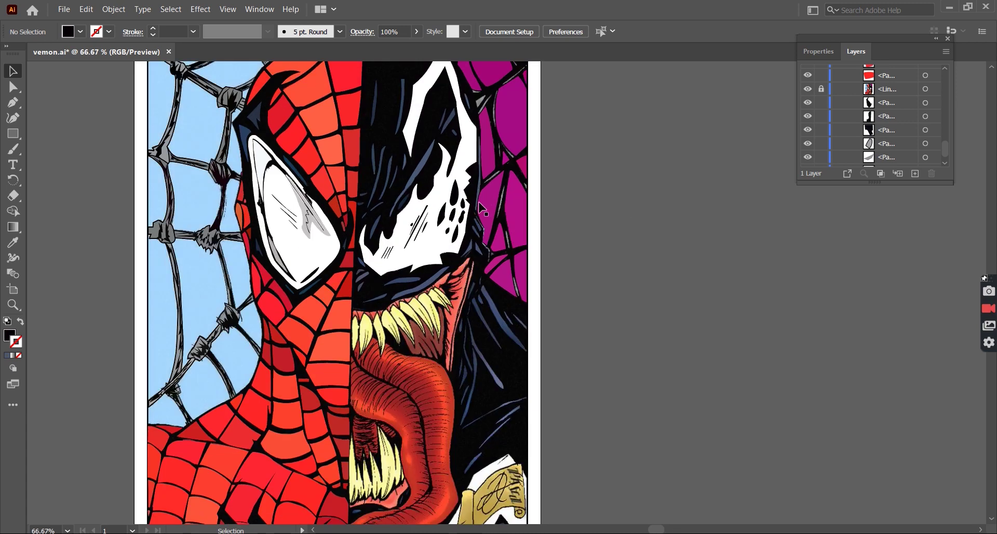
pyautogui.scroll(2, 464, 212)
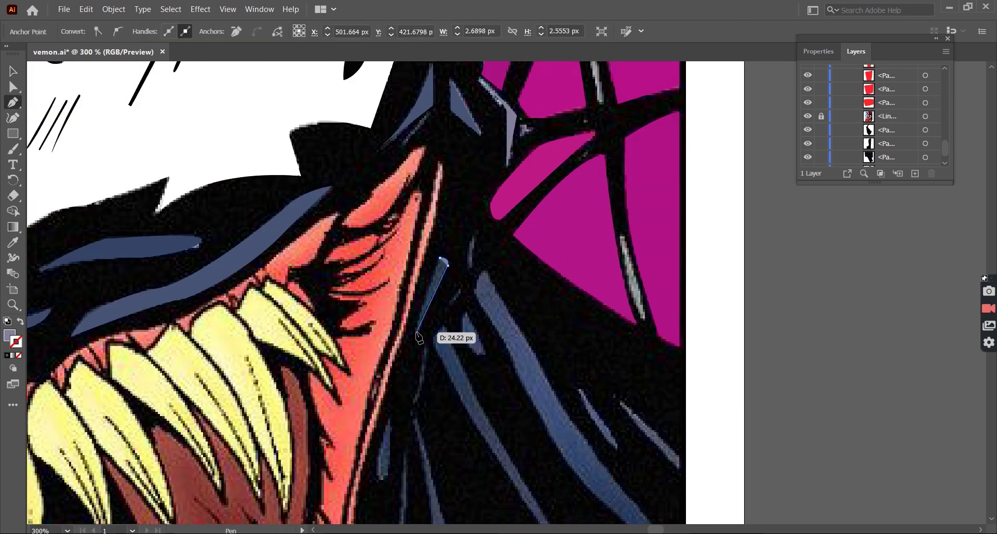
# Close one highlight sliver and trace another with a curved edge beside the tongue
pyautogui.click(439, 257)
pyautogui.scroll(1, 506, 255)
pyautogui.click(459, 221)
pyautogui.click(456, 266)
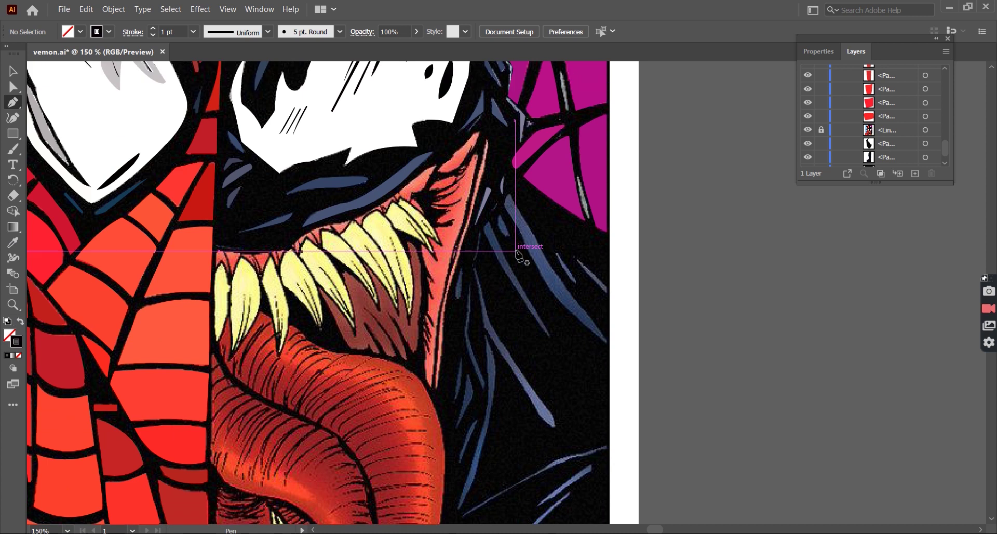
pyautogui.moveTo(604, 337); pyautogui.dragTo(606, 340)
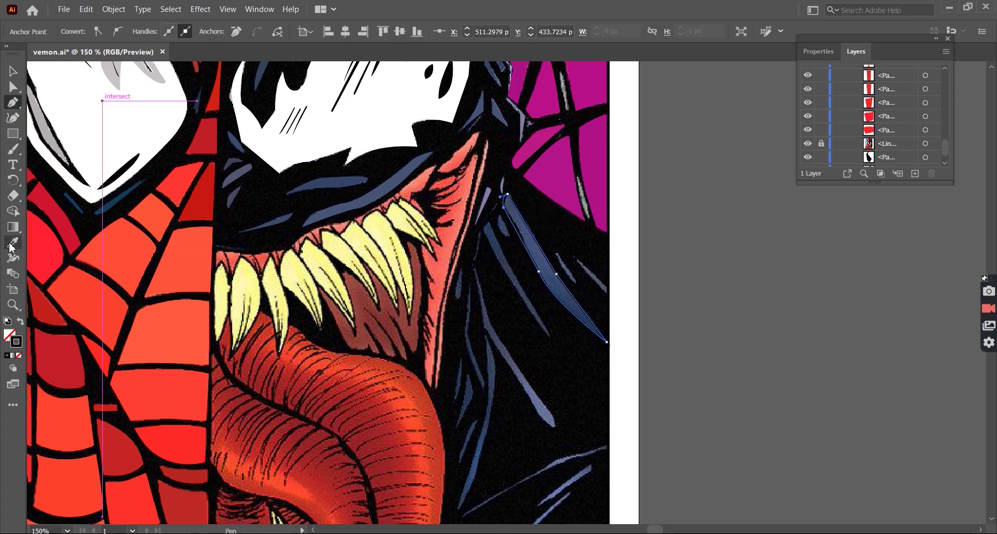
pyautogui.press('Escape')
pyautogui.hotkey('ctrl', '=')
# Draw a curved blue-grey highlight streak on Venom's body and review the whole artboard
pyautogui.moveTo(478, 213); pyautogui.dragTo(559, 370)
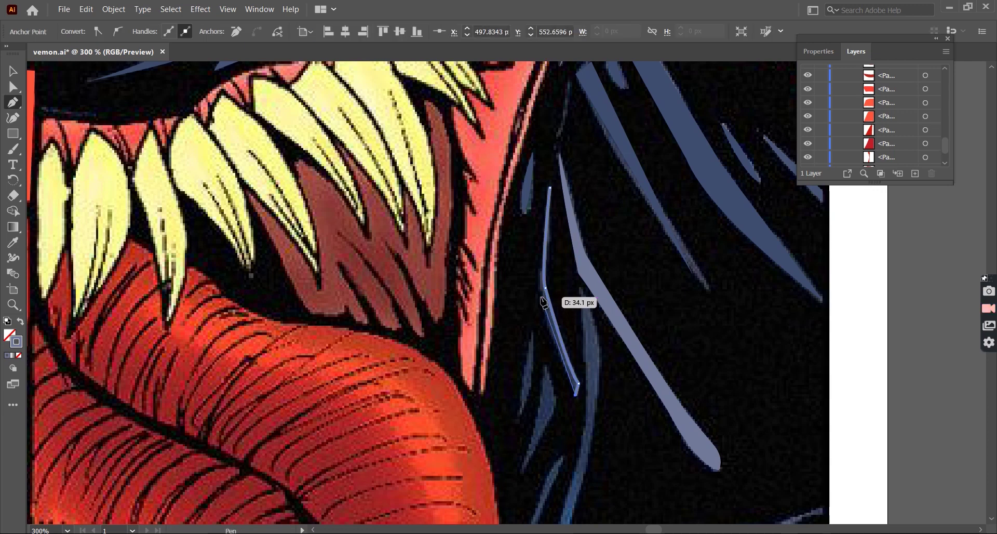
pyautogui.click(541, 298)
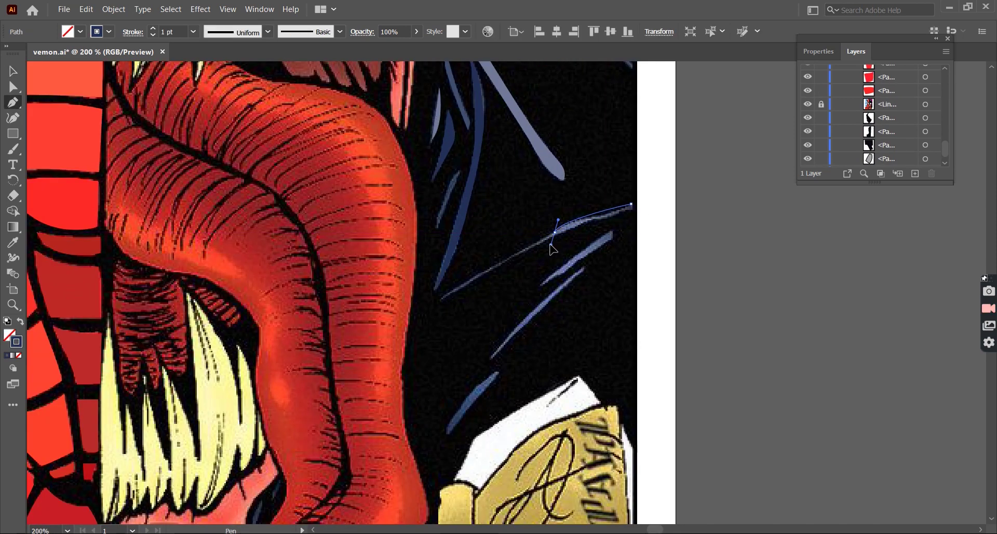
pyautogui.click(444, 298)
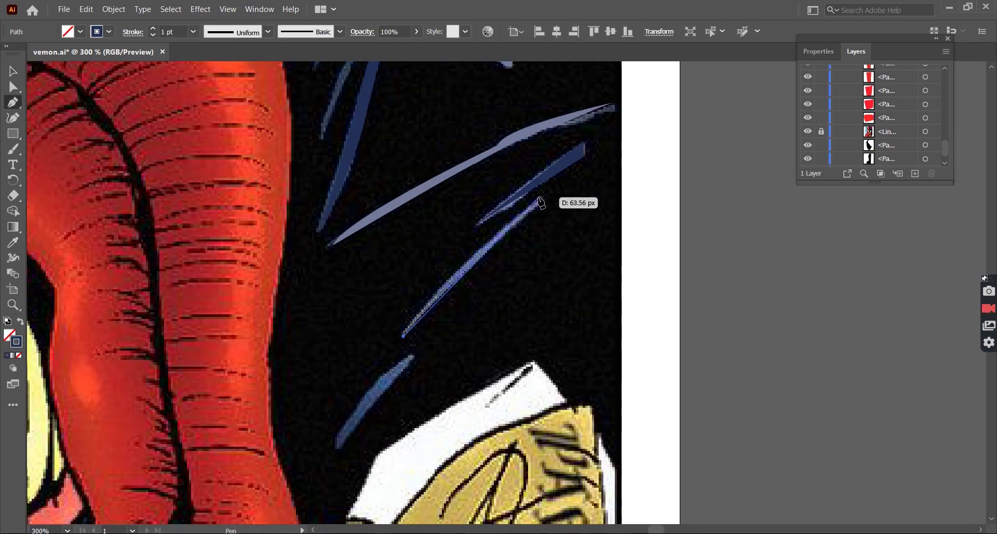
pyautogui.moveTo(539, 198); pyautogui.dragTo(461, 248)
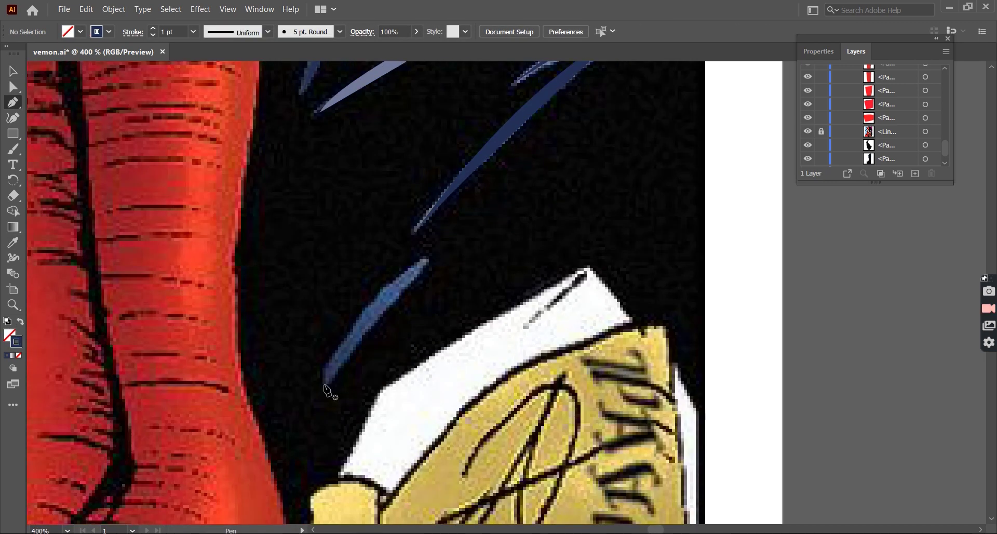
pyautogui.press('v')
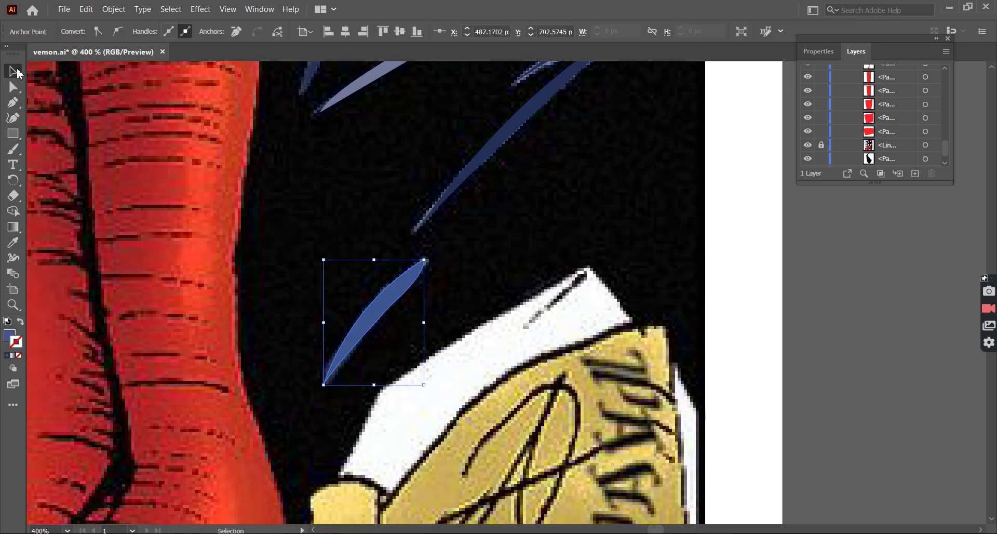
pyautogui.hotkey('ctrl', '0')
pyautogui.click(705, 234)
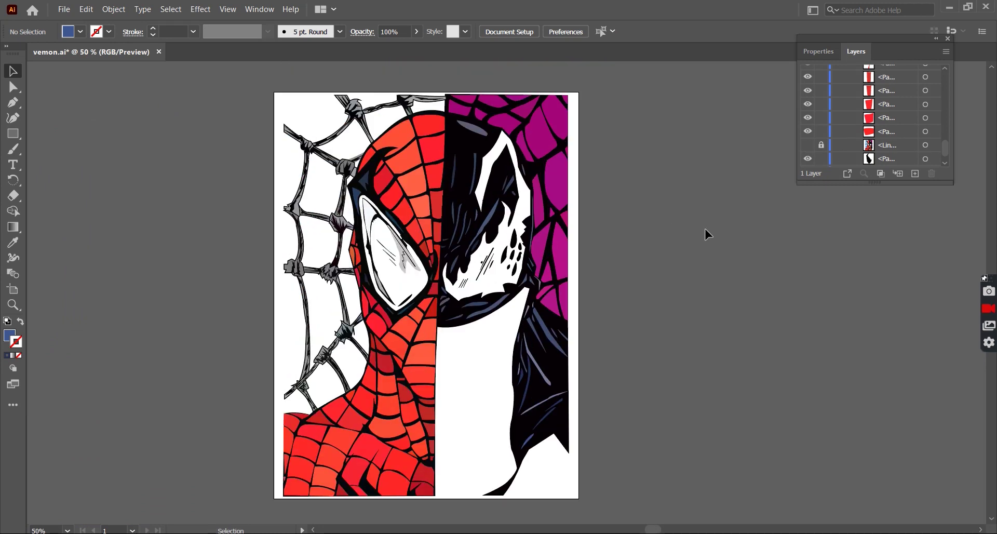
pyautogui.hotkey('ctrl', 'alt', '3')
# Trace a thin curved light grey highlight along a black web strand
pyautogui.scroll(3, 593, 276)
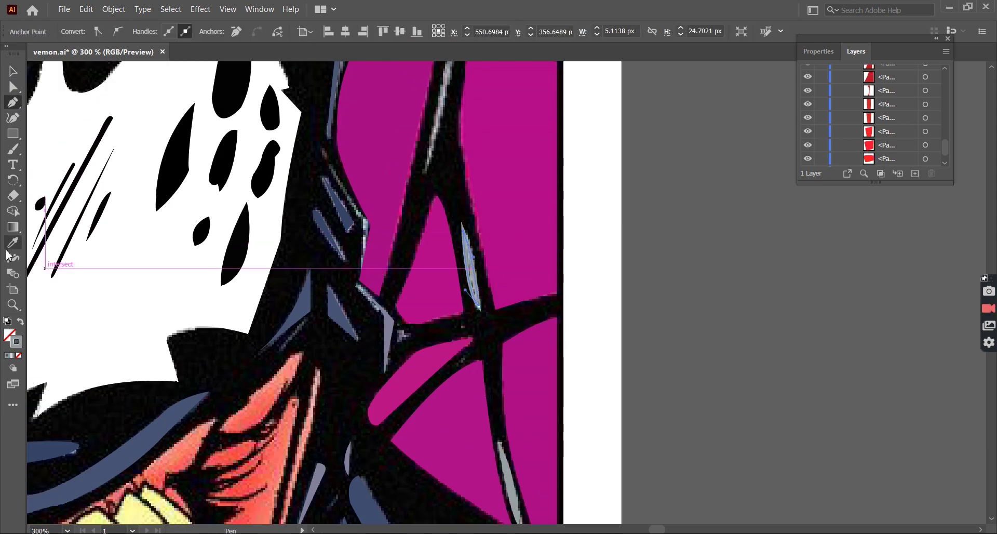
pyautogui.scroll(5, 457, 197)
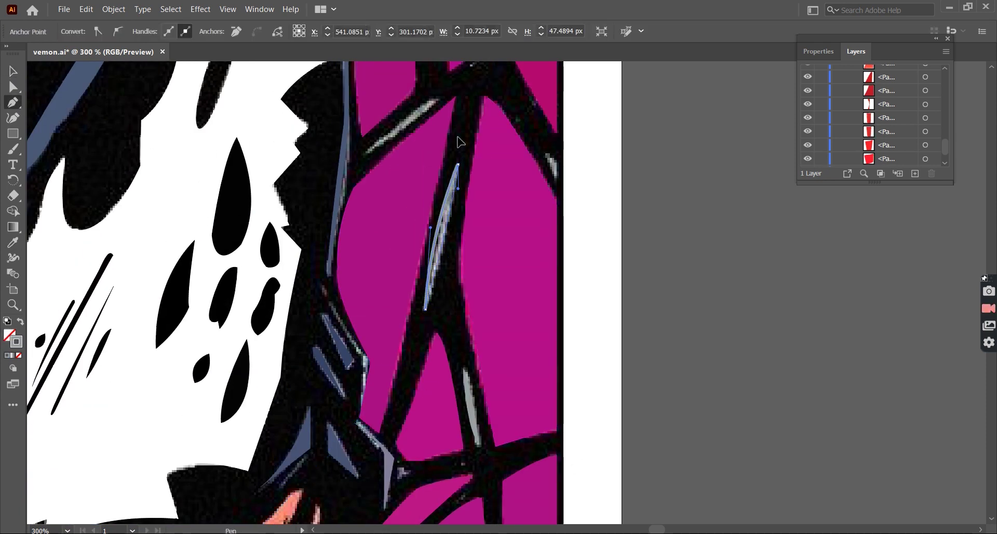
pyautogui.scroll(1, 534, 379)
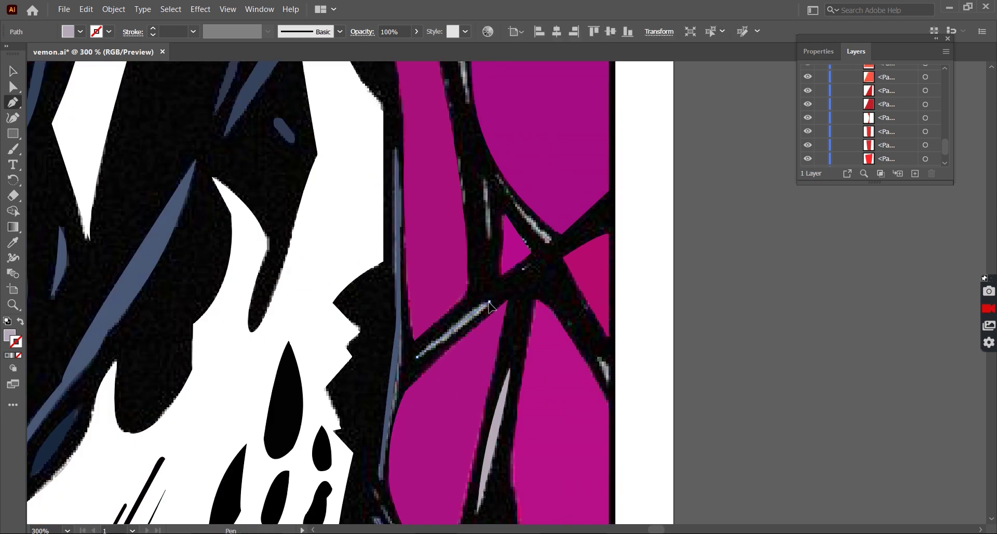
pyautogui.click(12, 71)
pyautogui.click(12, 102)
pyautogui.keyDown('alt'); pyautogui.scroll(2, 467, 161); pyautogui.keyUp('alt')
pyautogui.click(468, 164)
pyautogui.moveTo(478, 283); pyautogui.dragTo(468, 343)
pyautogui.keyDown('alt'); pyautogui.click(477, 283); pyautogui.keyUp('alt')
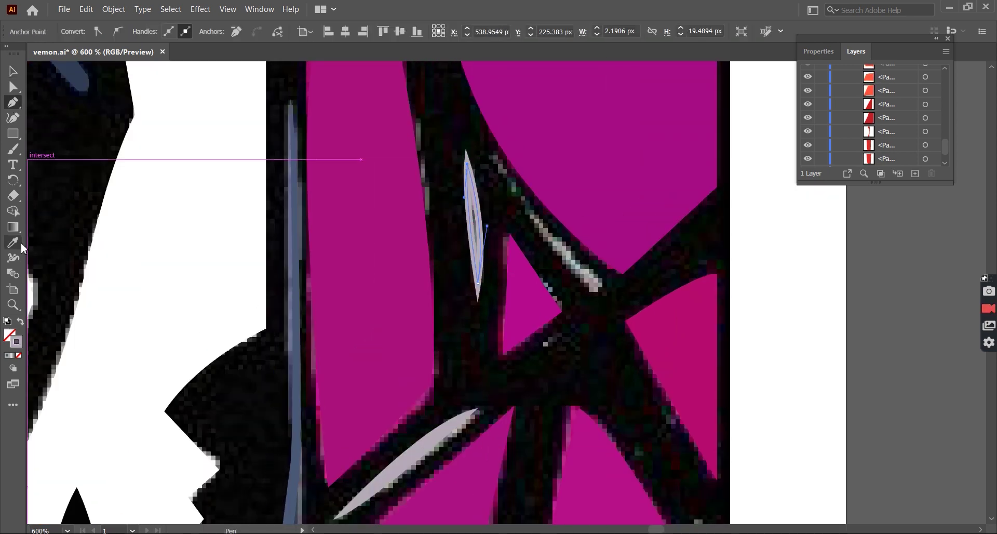
pyautogui.press('Escape')
# Add a second web-strand highlight, then hide the reference image to check them
pyautogui.scroll(-2, 759, 273)
pyautogui.scroll(2, 447, 130)
pyautogui.click(445, 129)
pyautogui.moveTo(546, 264); pyautogui.dragTo(580, 284)
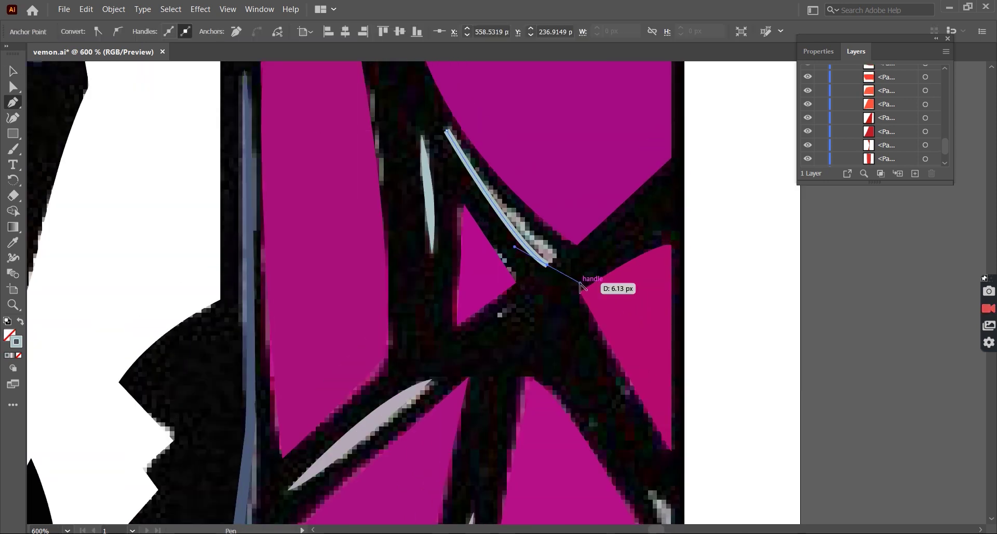
pyautogui.press('Escape')
pyautogui.scroll(-2, 747, 266)
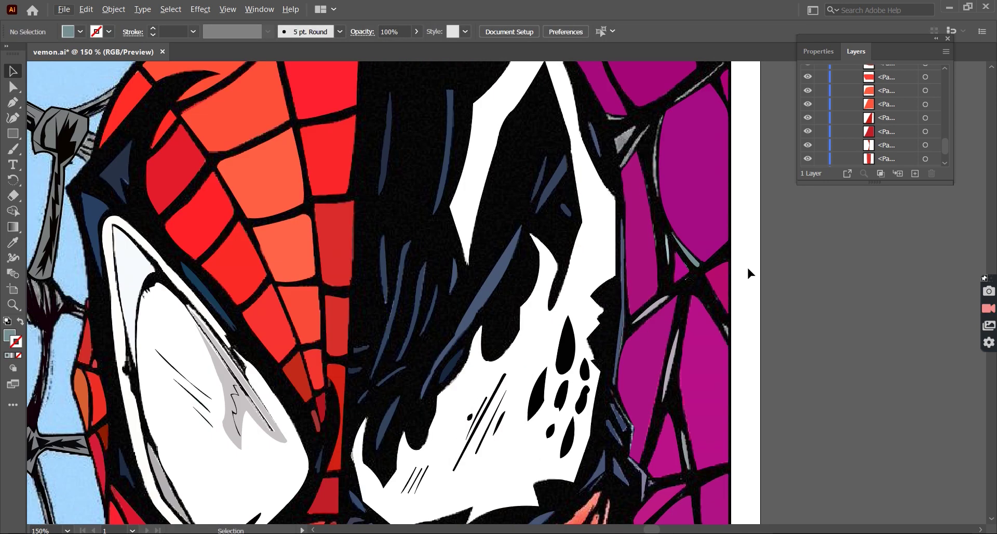
pyautogui.scroll(-4, 746, 265)
pyautogui.scroll(-1, 732, 277)
pyautogui.scroll(-3, 946, 129)
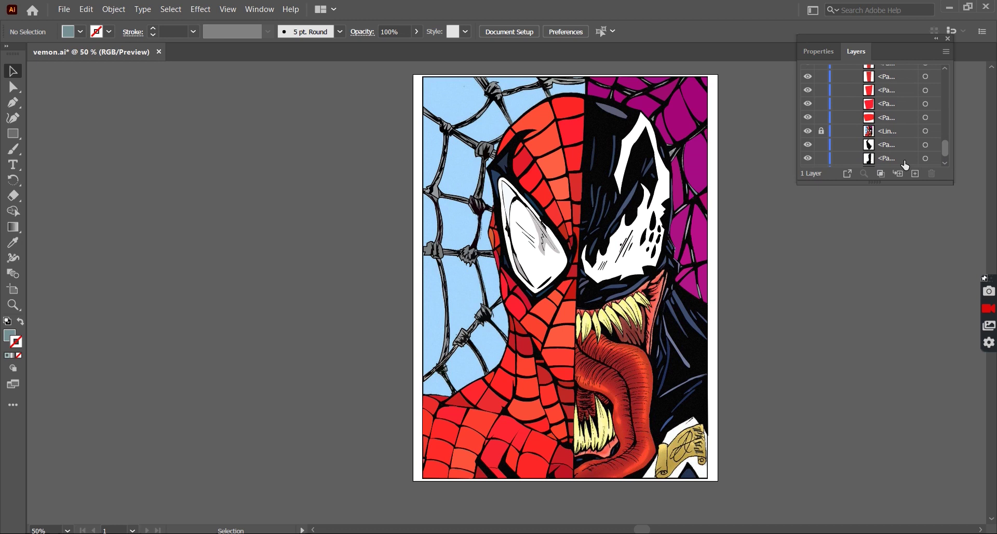
pyautogui.click(807, 131)
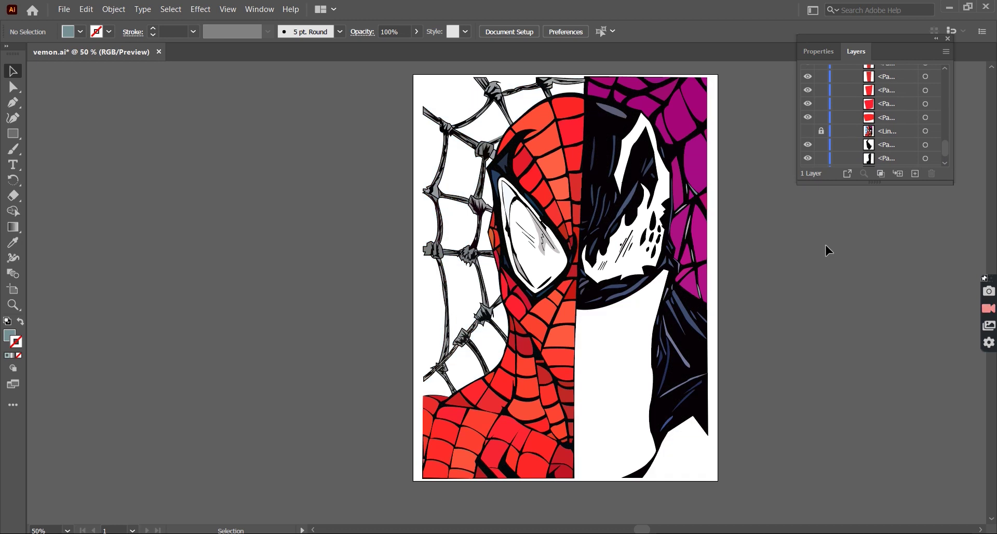
# Zoom back in on the web strands and trace a first grey highlight along a strand
pyautogui.hotkey('ctrl', 'z')
pyautogui.scroll(4, 712, 367)
pyautogui.scroll(2, 588, 228)
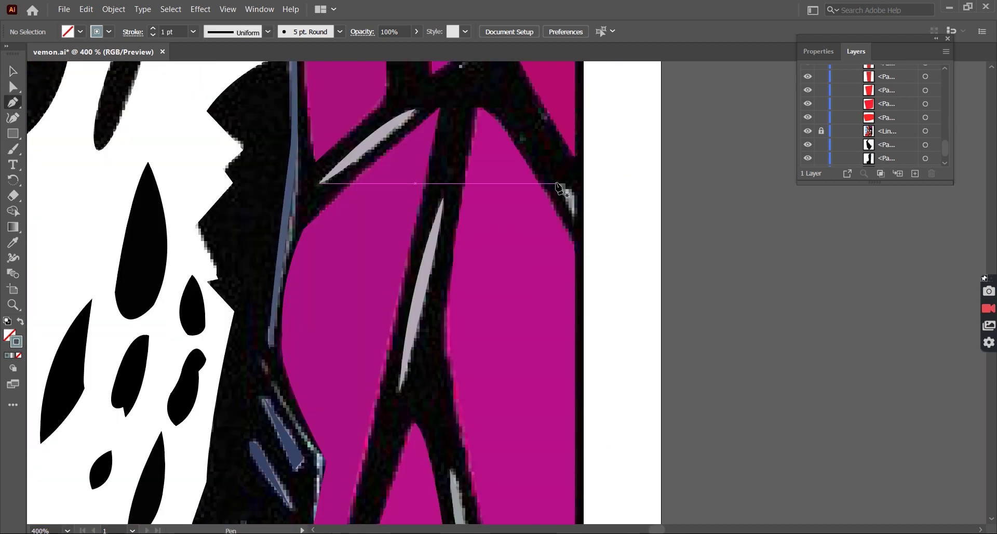
pyautogui.press('p')
pyautogui.click(571, 195)
pyautogui.click(428, 248)
pyautogui.scroll(-2, 620, 260)
pyautogui.press('v')
# Add a grey triangle highlight and another thin highlight on the web lines
pyautogui.scroll(2, 415, 240)
pyautogui.click(413, 241)
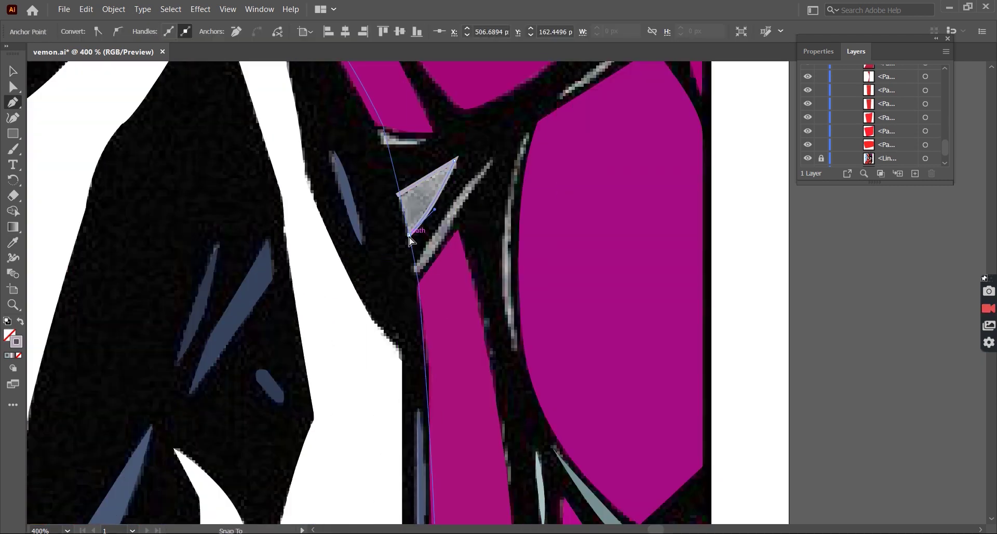
pyautogui.press('v')
pyautogui.hotkey('ctrl', 'shift', 'a')
pyautogui.click(21, 322)
pyautogui.scroll(1, 367, 129)
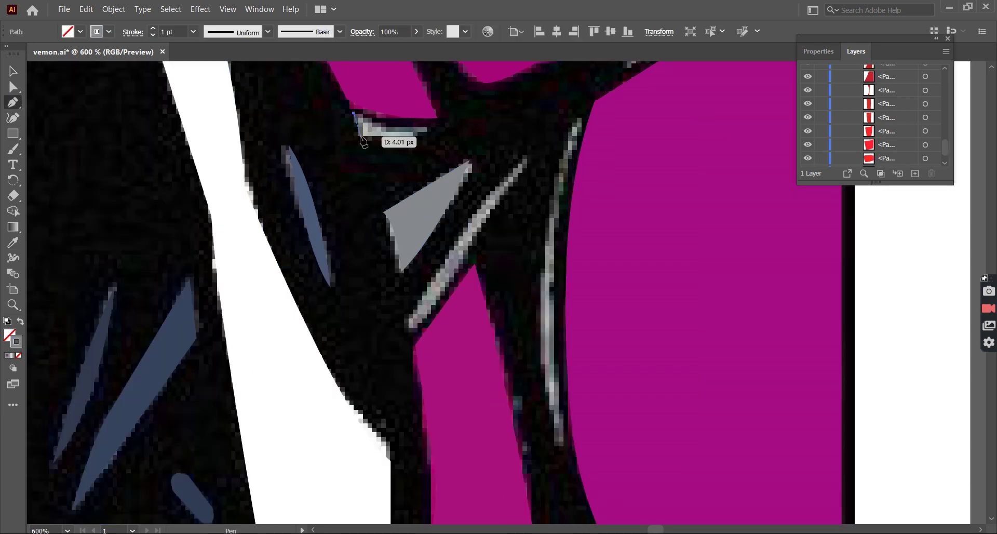
pyautogui.click(361, 137)
pyautogui.click(429, 131)
pyautogui.keyDown('ctrl'); pyautogui.click(547, 234); pyautogui.keyUp('ctrl')
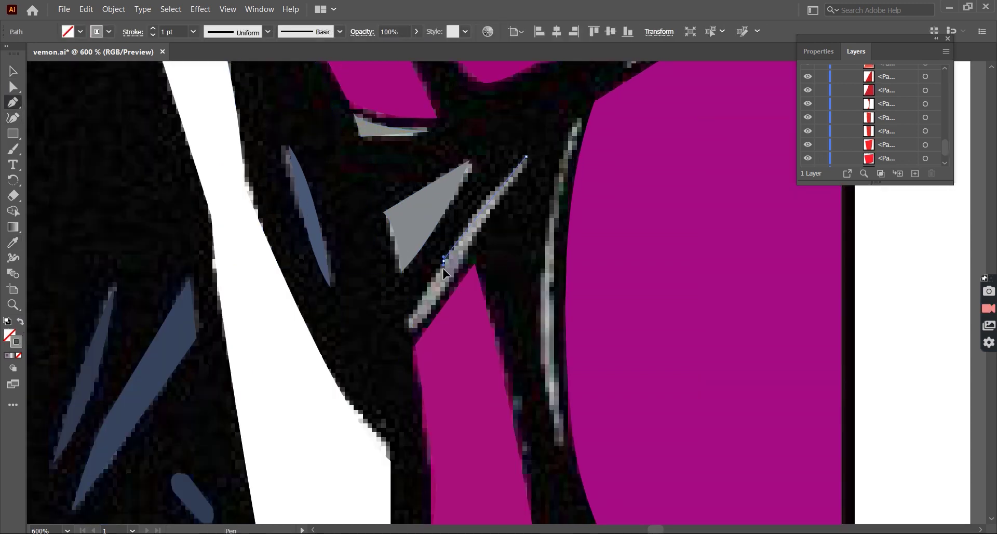
# Draw a curved leaf highlight and a long highlight running down the strand, both filled grey
pyautogui.click(404, 324)
pyautogui.moveTo(465, 258); pyautogui.dragTo(461, 217)
pyautogui.click(525, 156)
pyautogui.hotkey('shift', 'x')
pyautogui.hotkey('ctrl', '=')
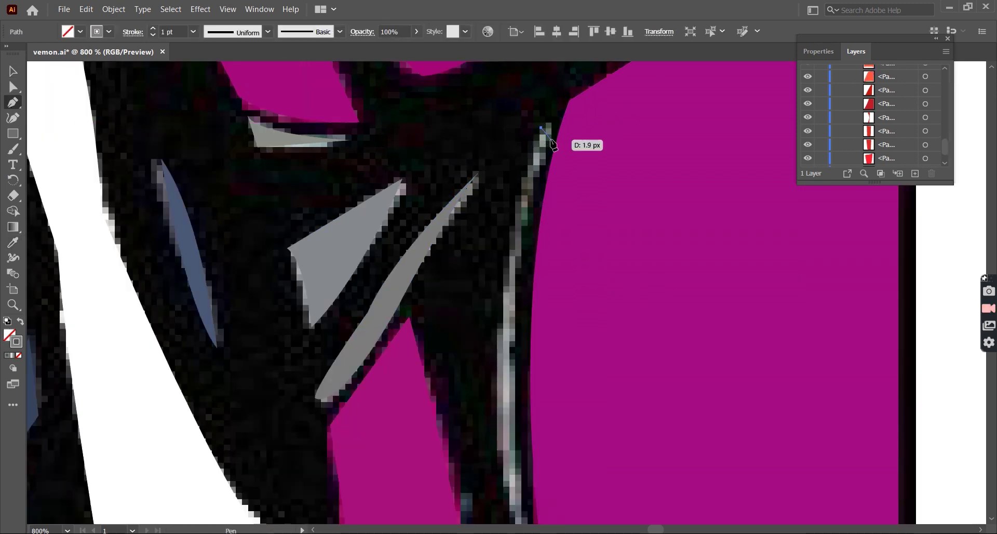
pyautogui.click(516, 241)
pyautogui.click(526, 455)
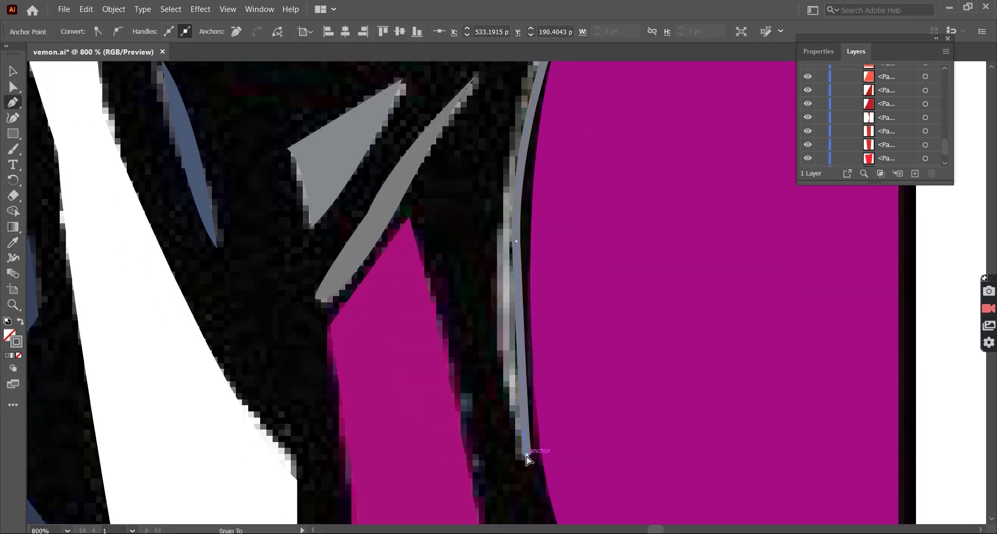
pyautogui.hotkey('ctrl', '-')
pyautogui.hotkey('ctrl', '-')
pyautogui.hotkey('shift', 'x')
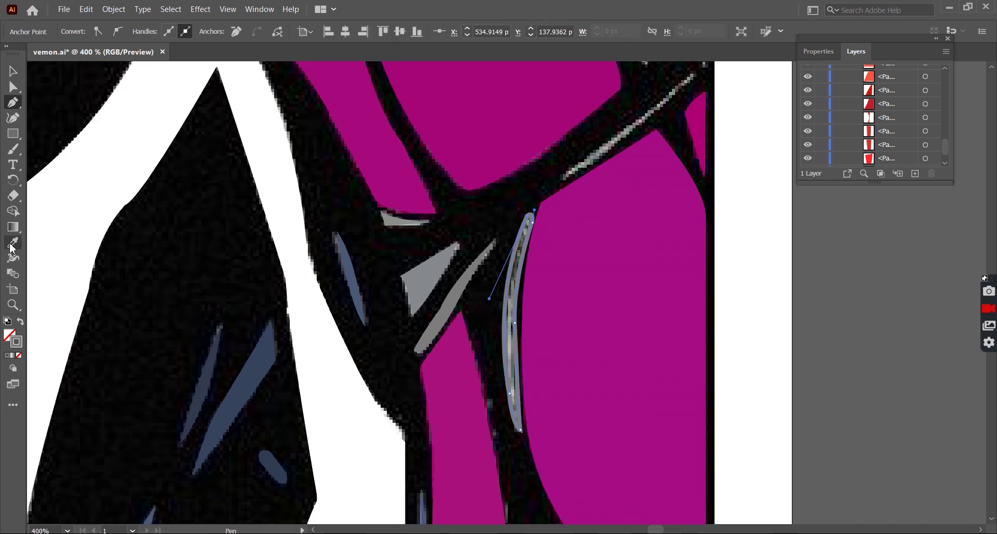
pyautogui.press('v')
pyautogui.click(587, 242)
# Trace two more filled leaf-shaped grey streaks along the web lines
pyautogui.hotkey('ctrl', '=')
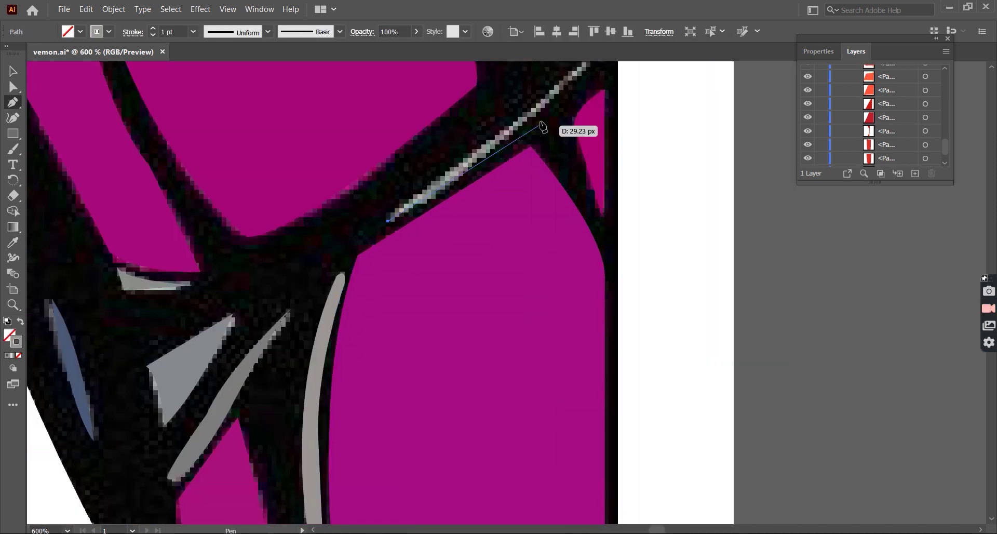
pyautogui.click(323, 374)
pyautogui.moveTo(504, 252); pyautogui.dragTo(478, 277)
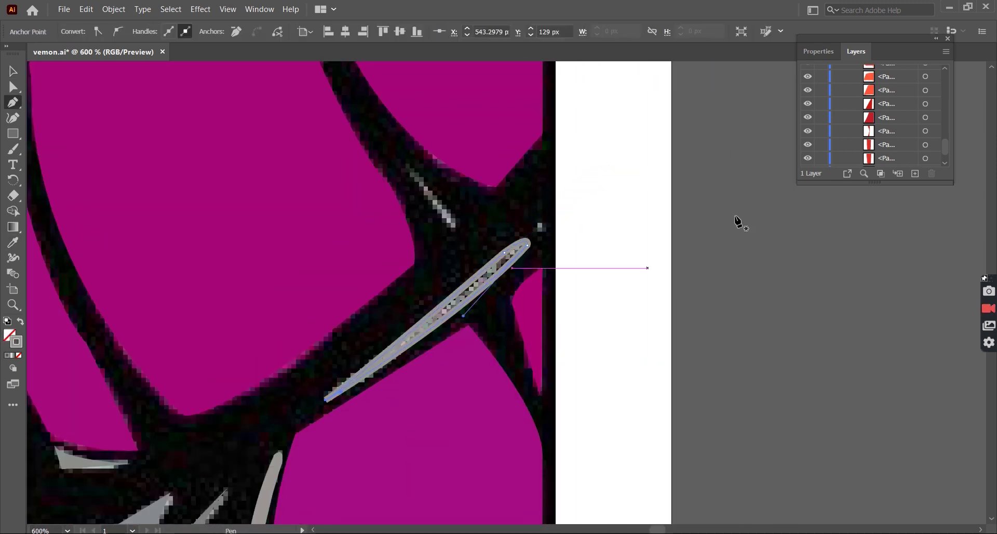
pyautogui.hotkey('shift', 'x')
pyautogui.hotkey('ctrl', '-')
pyautogui.hotkey('ctrl', '-')
pyautogui.hotkey('ctrl', '=')
pyautogui.click(545, 311)
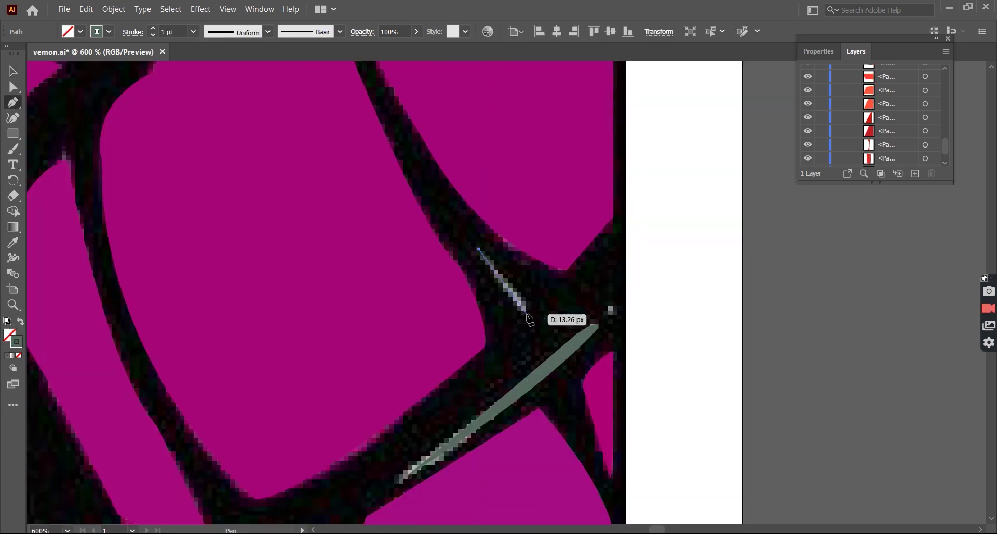
pyautogui.click(494, 247)
pyautogui.click(546, 311)
pyautogui.hotkey('ctrl', '-')
pyautogui.press('v')
# Add a thin filled grey streak on the upper web lines
pyautogui.press('p')
pyautogui.hotkey('shift', 'x')
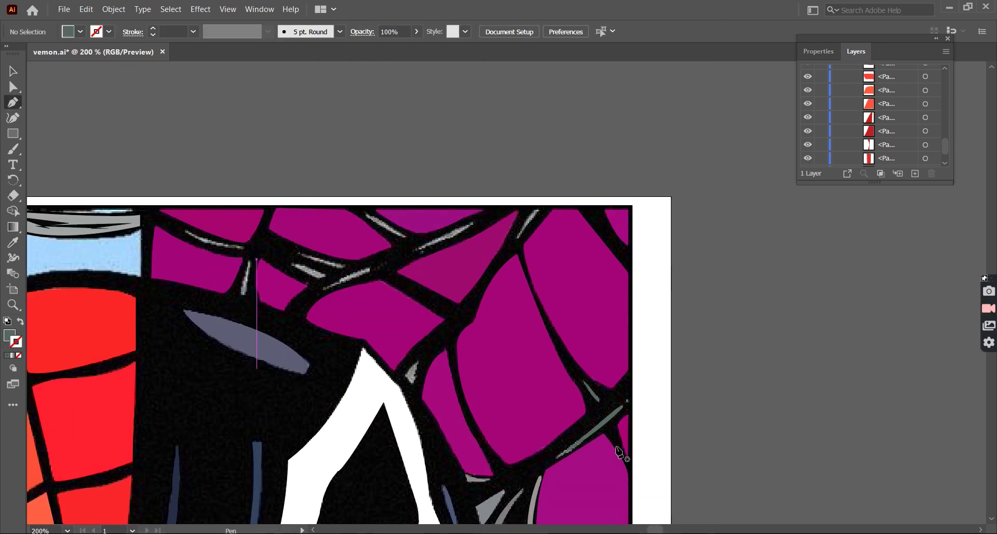
pyautogui.hotkey('ctrl', '=')
pyautogui.hotkey('ctrl', '=')
pyautogui.click(475, 148)
pyautogui.click(443, 206)
pyautogui.click(488, 147)
pyautogui.hotkey('shift', 'x')
pyautogui.press('v')
pyautogui.click(721, 266)
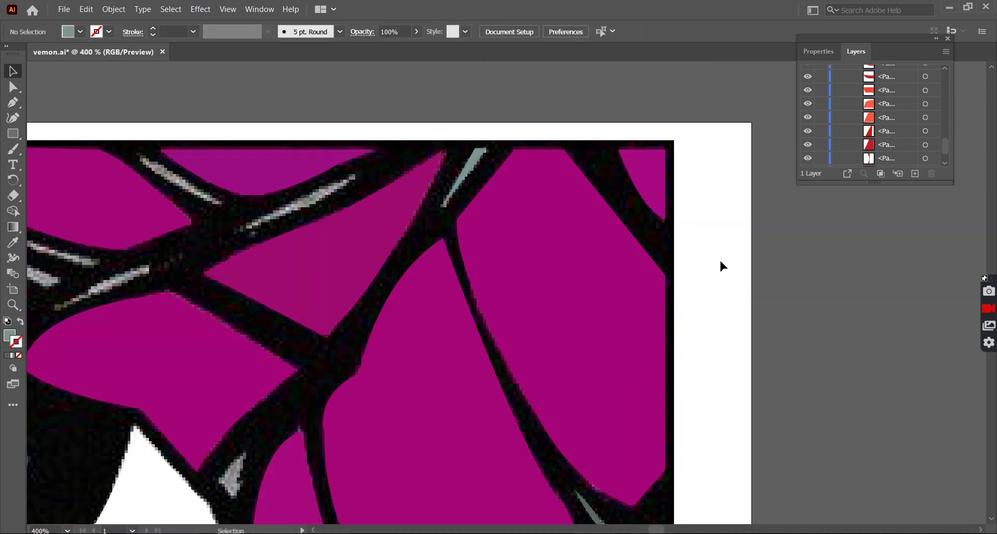
# Draw a curved grey leaf shape along the next web line
pyautogui.click(217, 239)
pyautogui.moveTo(355, 177); pyautogui.dragTo(405, 170)
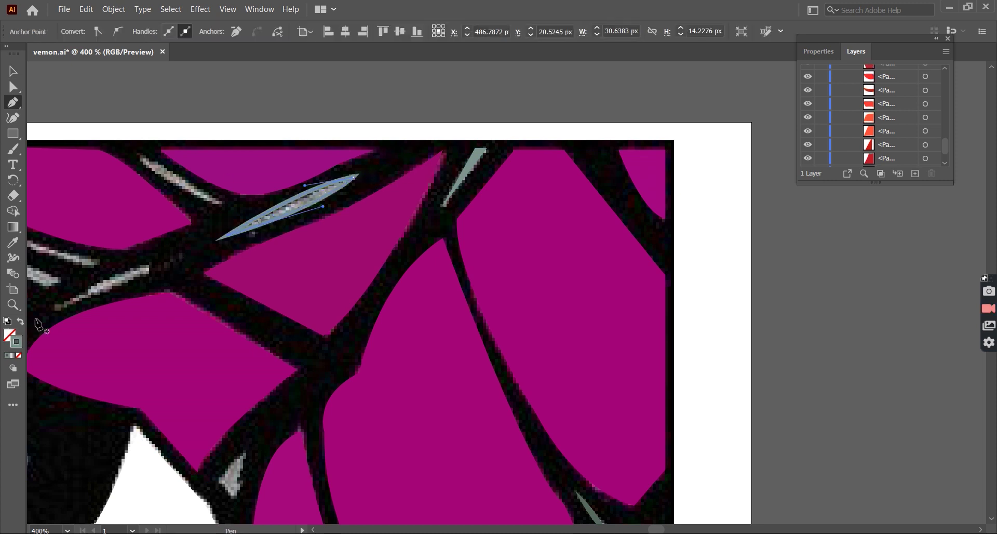
pyautogui.press('p')
pyautogui.hotkey('ctrl', '=')
pyautogui.click(197, 317)
pyautogui.moveTo(337, 259); pyautogui.dragTo(345, 242)
pyautogui.click(198, 317)
pyautogui.hotkey('ctrl', '-')
# Add a short grey streak on another web line and deselect it
pyautogui.hotkey('ctrl', '=')
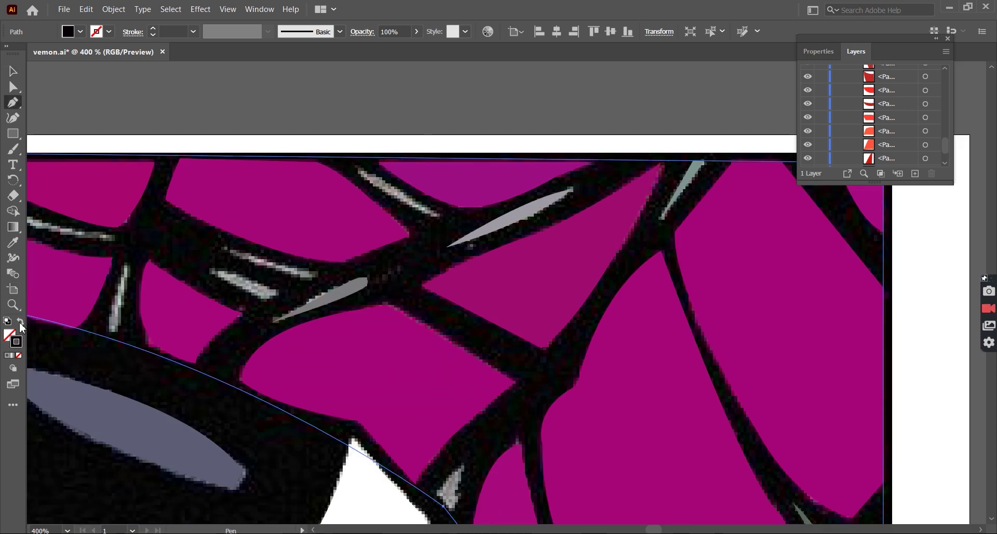
pyautogui.click(292, 142)
pyautogui.click(317, 154)
pyautogui.click(12, 72)
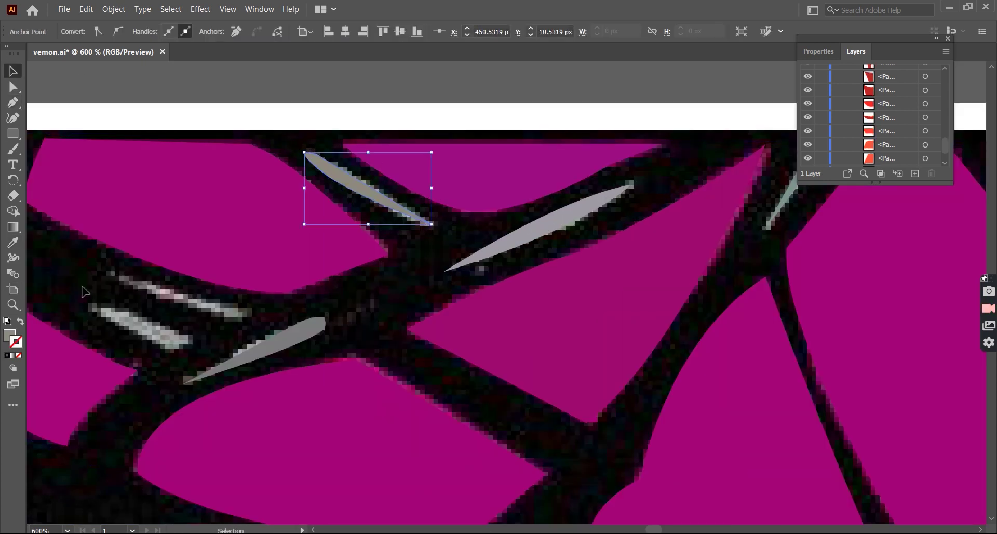
pyautogui.hotkey('ctrl', '-')
pyautogui.hotkey('ctrl', 'shift', 'a')
# Trace another leaf-shaped streak and give it grey sampled from the artwork
pyautogui.click(13, 102)
pyautogui.hotkey('ctrl', '=')
pyautogui.click(277, 268)
pyautogui.moveTo(416, 307); pyautogui.dragTo(434, 322)
pyautogui.click(277, 268)
pyautogui.press('i')
pyautogui.hotkey('ctrl', '-')
pyautogui.hotkey('ctrl', '=')
pyautogui.hotkey('ctrl', '=')
# Draw a straight two-anchor streak and fill it with the sampled grey
pyautogui.press('p')
pyautogui.click(218, 210)
pyautogui.click(341, 277)
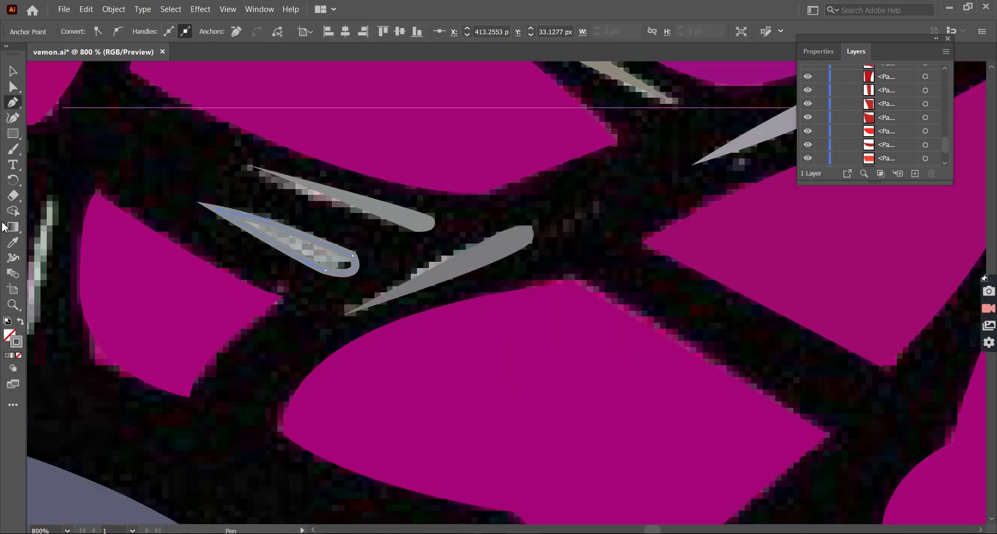
pyautogui.press('i')
pyautogui.hotkey('ctrl', '0')
pyautogui.hotkey('ctrl', '=')
pyautogui.press('p')
# Add a curved grey streak down the vertical web strand
pyautogui.click(271, 196)
pyautogui.moveTo(247, 303); pyautogui.dragTo(262, 317)
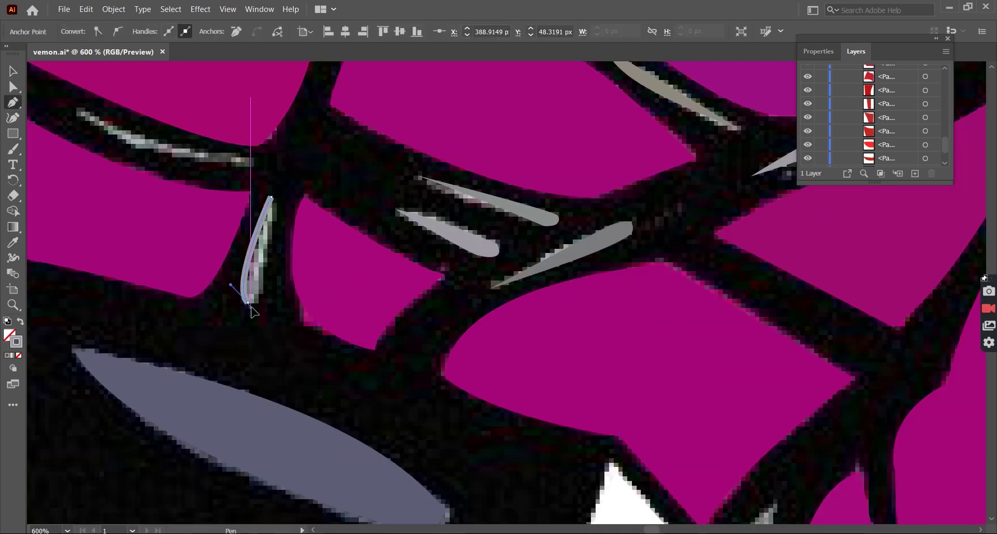
pyautogui.press('v')
pyautogui.hotkey('ctrl', '-')
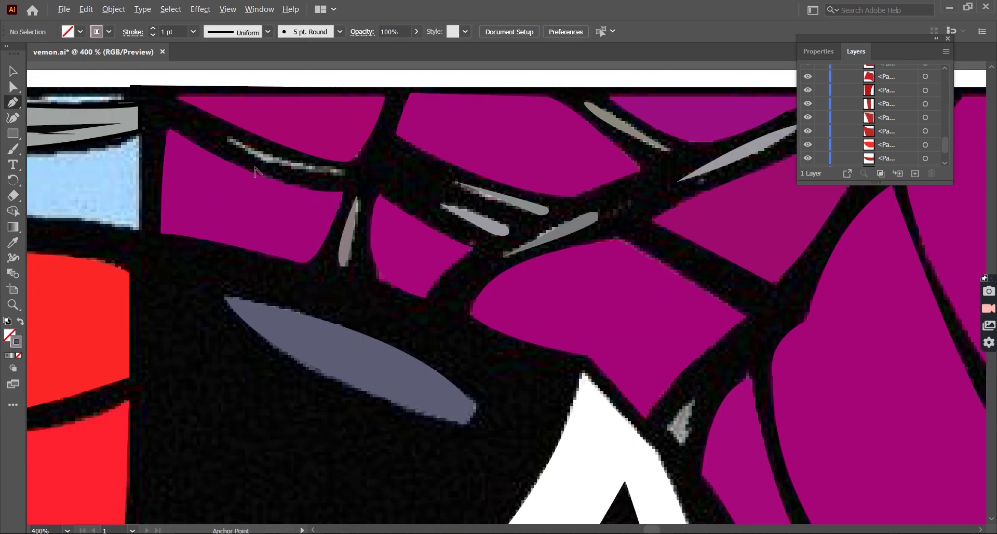
pyautogui.scroll(2, 213, 198)
# Add a final long streak along the upper-left web line, then zoom out and deselect
pyautogui.click(431, 174)
pyautogui.moveTo(296, 156); pyautogui.dragTo(97, 156)
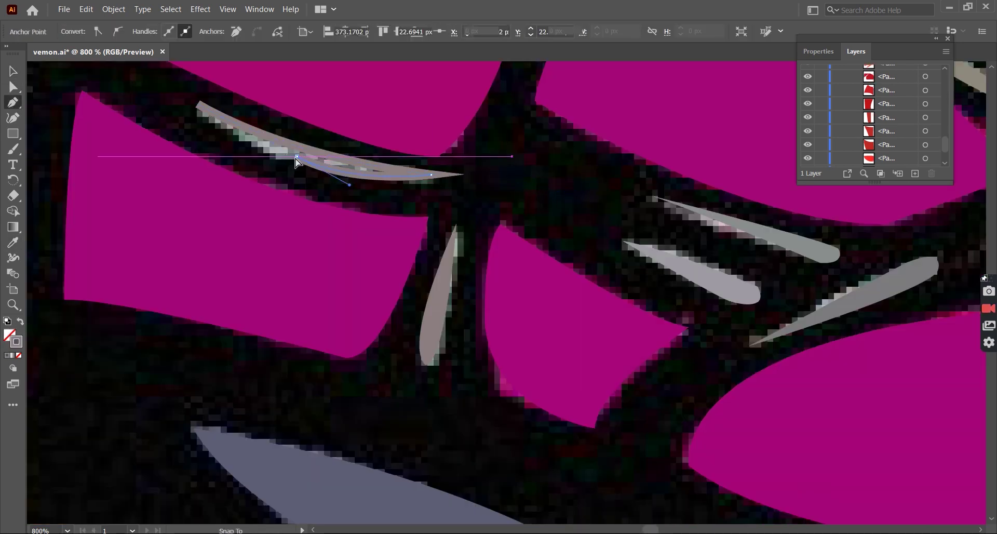
pyautogui.hotkey('ctrl', '-')
pyautogui.hotkey('ctrl', '-')
pyautogui.press('v')
pyautogui.click(219, 128)
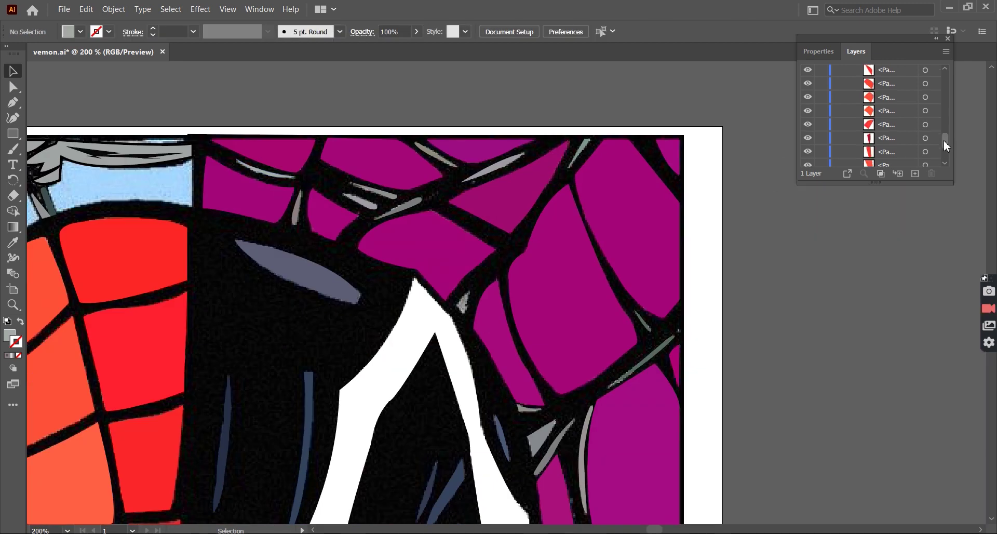
# Trace the leftmost upper tooth with the Pen tool as a closed pale yellow shape
pyautogui.scroll(-3, 690, 232)
pyautogui.scroll(2, 690, 233)
pyautogui.scroll(1, 655, 203)
pyautogui.scroll(2, 434, 301)
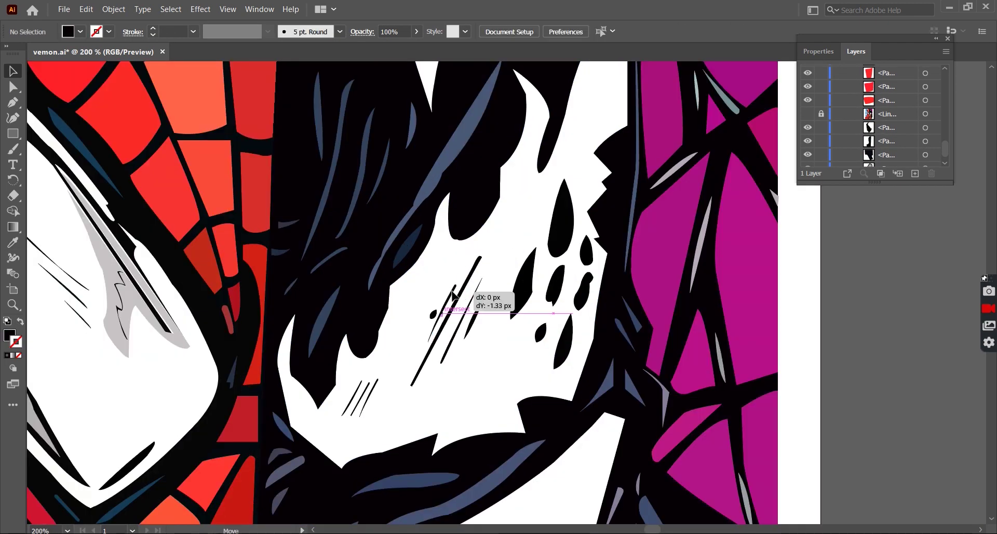
pyautogui.scroll(-3, 434, 300)
pyautogui.scroll(1, 796, 260)
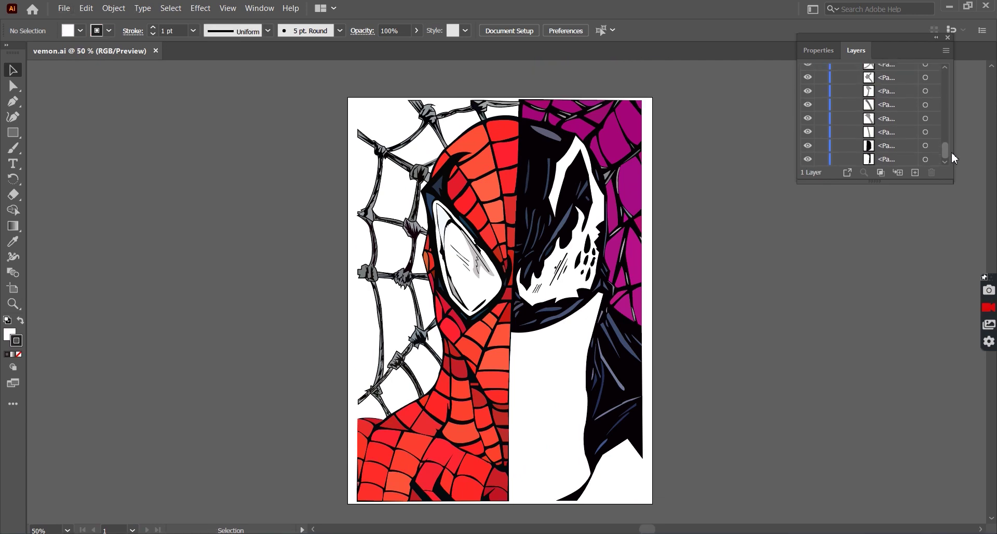
pyautogui.scroll(-5, 613, 345)
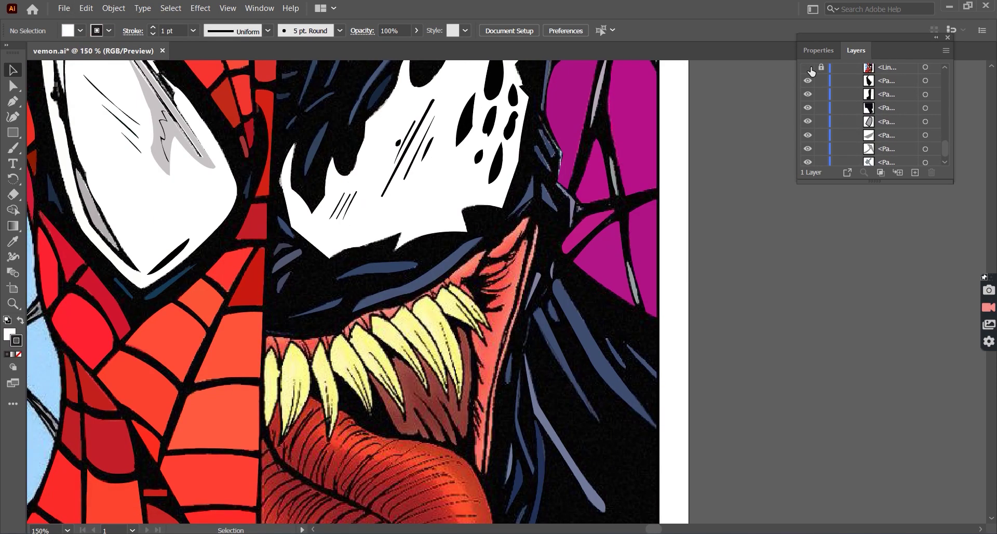
pyautogui.keyDown('alt'); pyautogui.scroll(1, 382, 365); pyautogui.keyUp('alt')
pyautogui.hotkey('ctrl', '+')
pyautogui.hotkey('shift', 'x')
pyautogui.click(224, 277)
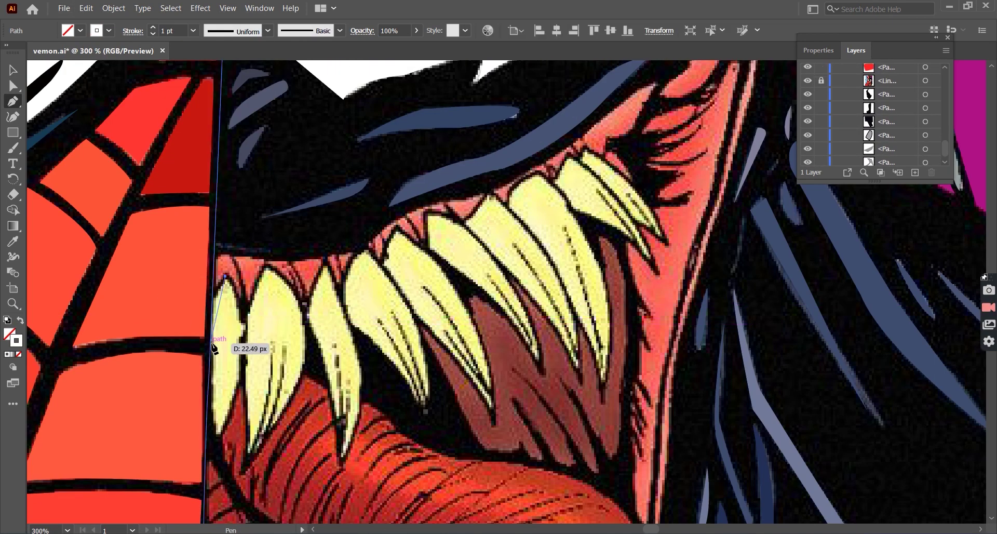
pyautogui.moveTo(212, 343); pyautogui.dragTo(214, 407)
pyautogui.click(217, 438)
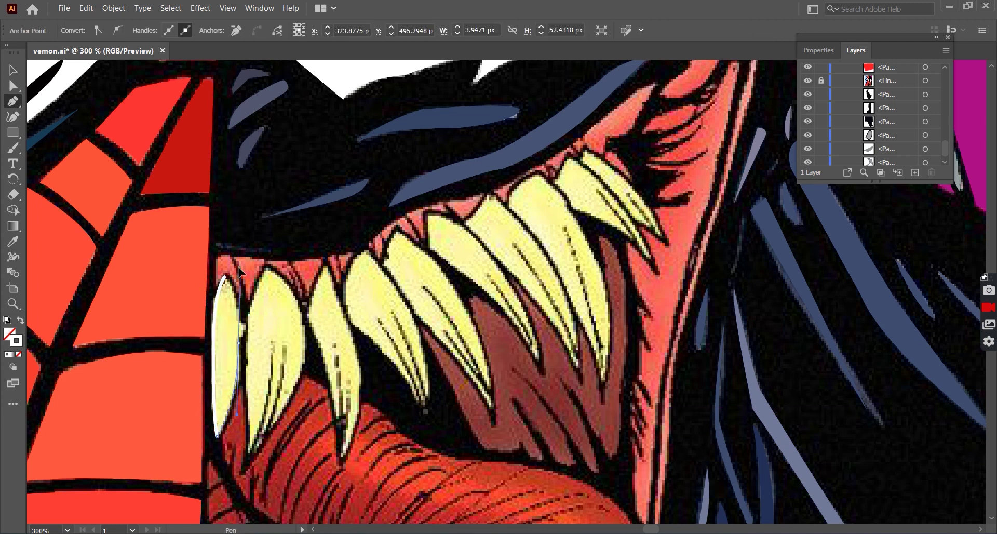
pyautogui.keyDown('alt'); pyautogui.scroll(1, 239, 322); pyautogui.keyUp('alt')
pyautogui.click(236, 316)
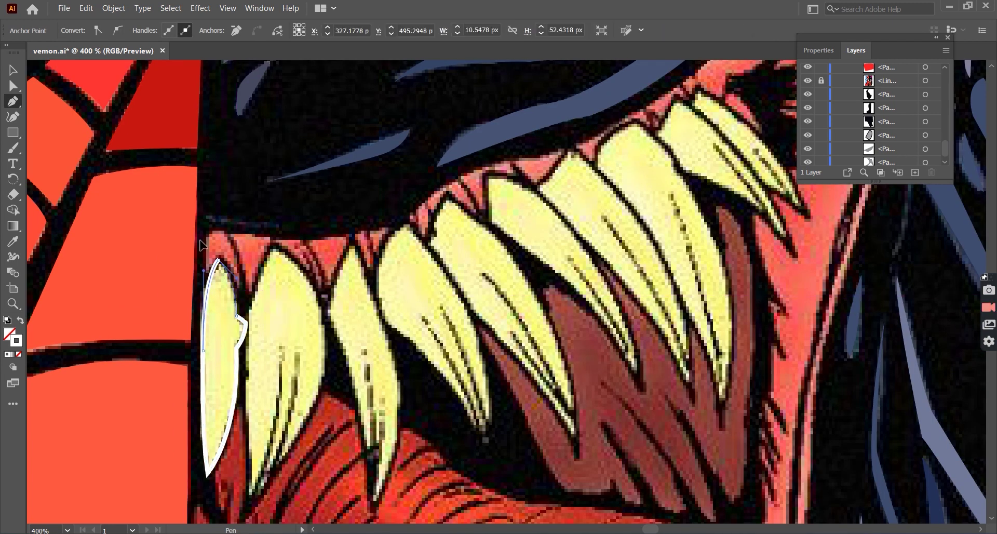
pyautogui.click(239, 344)
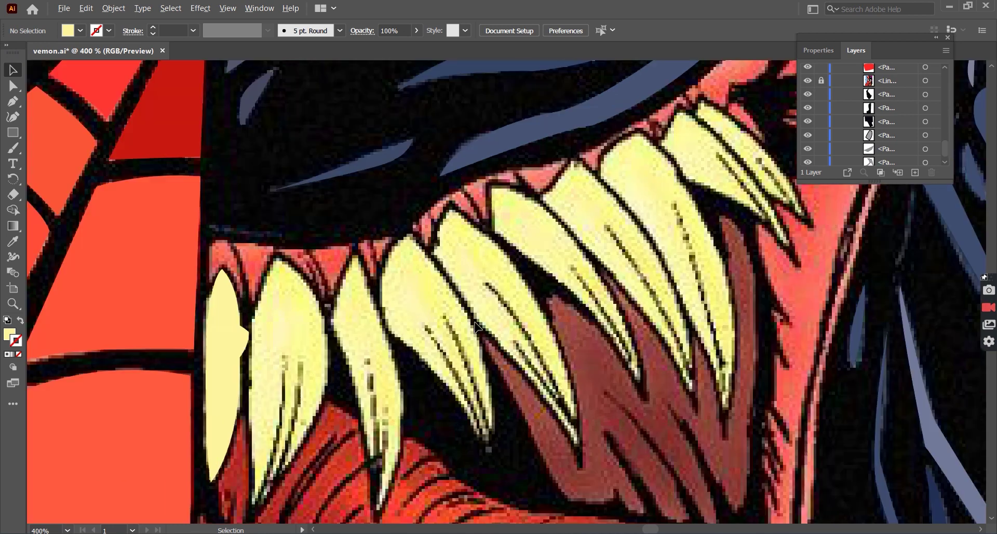
# Check the first tooth's fill colour without changing it, then clear the selection
pyautogui.press('v')
pyautogui.doubleClick(8, 336)
pyautogui.click(639, 189)
pyautogui.click(397, 292)
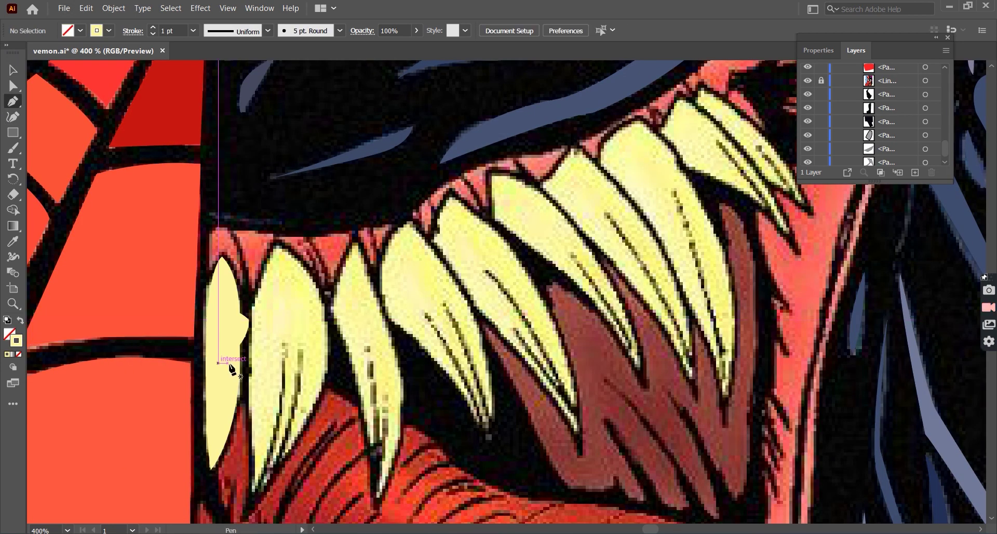
# Trace the second tooth as a closed path and fill it with the sampled pale yellow
pyautogui.click(276, 242)
pyautogui.click(253, 307)
pyautogui.scroll(-1, 256, 488)
pyautogui.click(244, 488)
pyautogui.moveTo(323, 351); pyautogui.dragTo(340, 281)
pyautogui.click(277, 218)
pyautogui.press('i')
pyautogui.click(223, 337)
pyautogui.press('v')
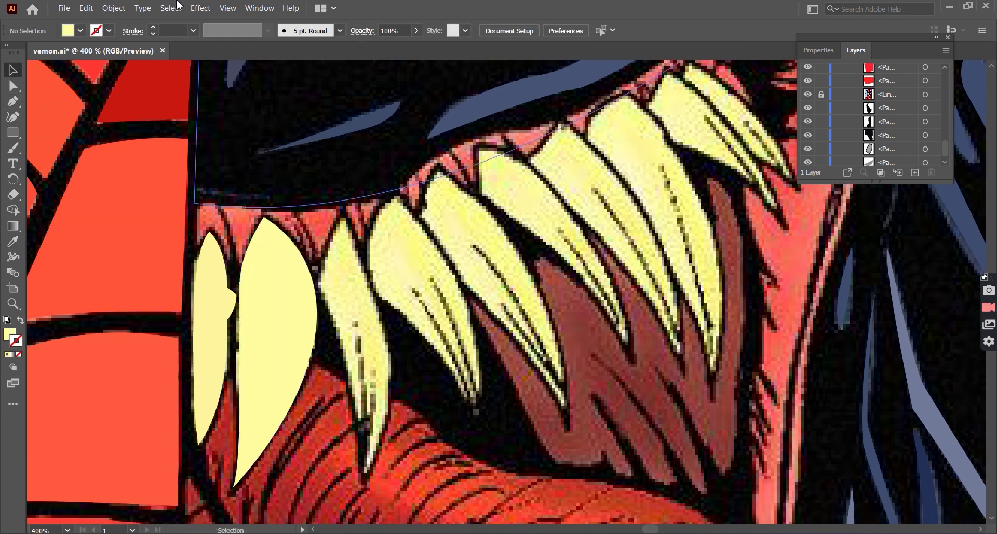
# Trace the third tooth as a closed path and fill it with the sampled pale yellow
pyautogui.scroll(-1, 329, 264)
pyautogui.click(342, 197)
pyautogui.click(321, 272)
pyautogui.scroll(-1, 322, 270)
pyautogui.click(365, 446)
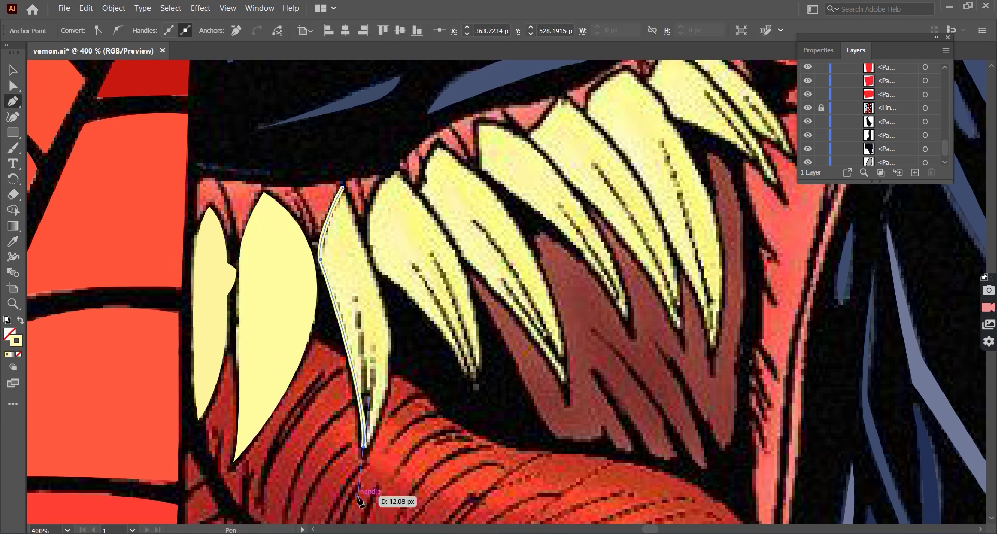
pyautogui.click(343, 187)
pyautogui.press('i')
pyautogui.click(312, 323)
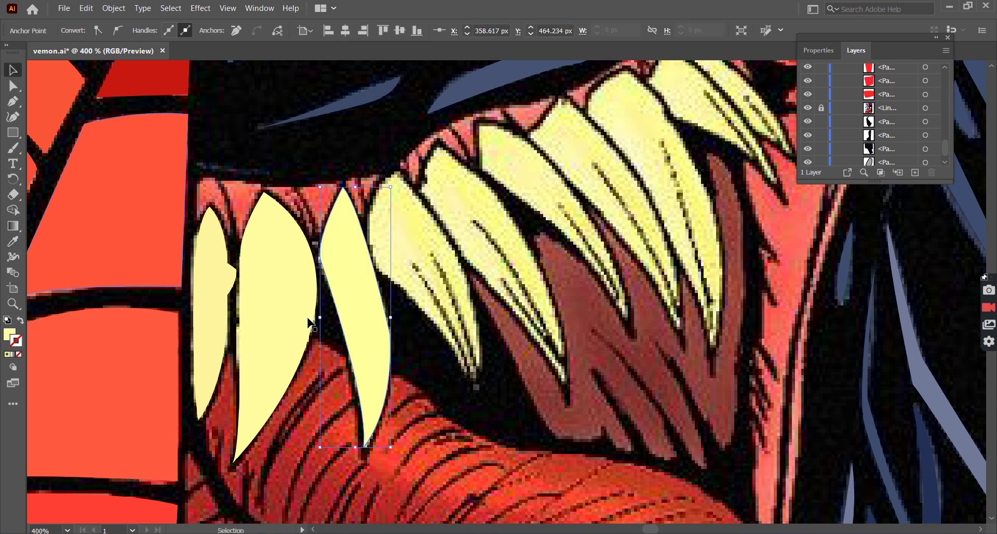
# Hide the reference image layer while zoomed out, then zoom back in on the teeth
pyautogui.press('v')
pyautogui.hotkey('ctrl', '-')
pyautogui.hotkey('ctrl', '-')
pyautogui.click(808, 108)
pyautogui.hotkey('ctrl', '+')
pyautogui.press('p')
# Trace the fourth tooth with a curved edge as a closed yellow shape
pyautogui.click(375, 251)
pyautogui.moveTo(404, 330)
pyautogui.mouseDown()
pyautogui.moveTo(435, 353)
pyautogui.moveTo(410, 337)
pyautogui.mouseUp()
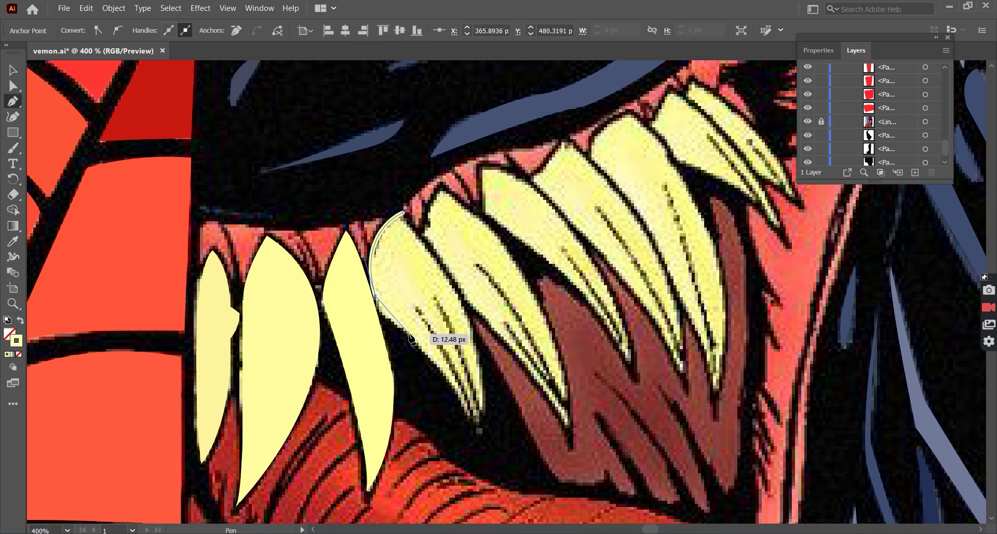
pyautogui.moveTo(477, 423); pyautogui.dragTo(478, 416)
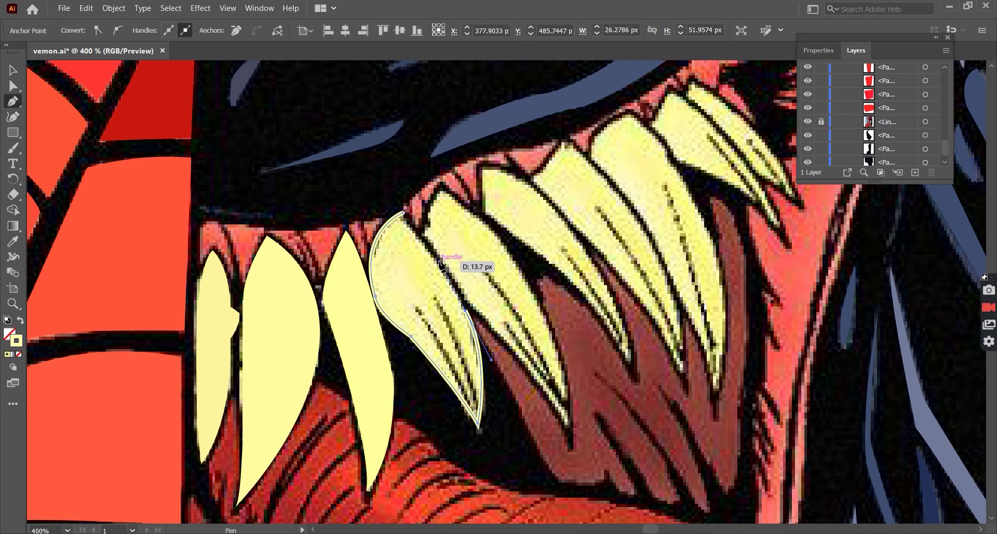
pyautogui.click(404, 211)
pyautogui.hotkey('ctrl', 'shift', 'a')
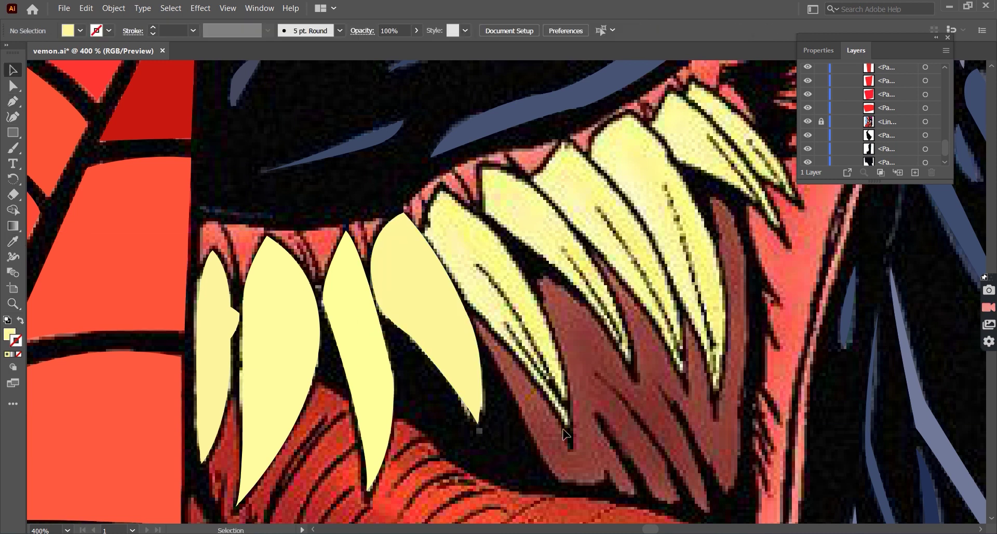
# Trace the fifth tooth as a closed yellow-filled shape and deselect it
pyautogui.hscroll(2, 386, 260)
pyautogui.scroll(2, 386, 259)
pyautogui.click(387, 259)
pyautogui.click(404, 214)
pyautogui.click(438, 240)
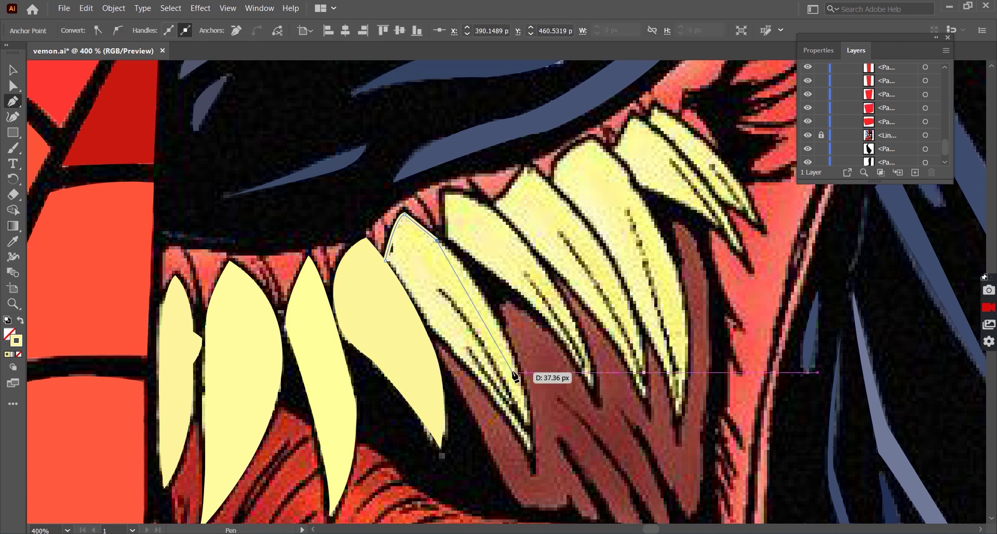
pyautogui.click(385, 260)
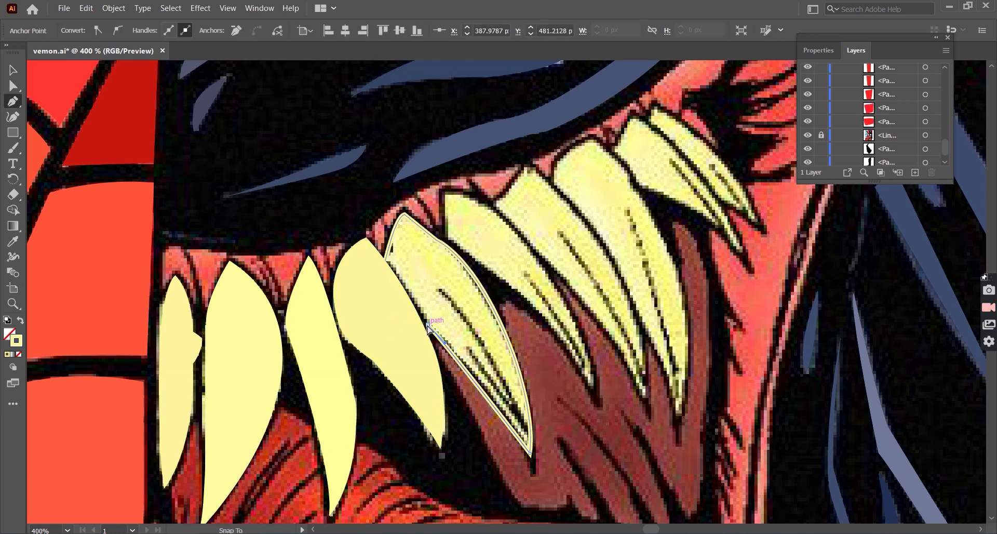
pyautogui.hotkey('shift', 'x')
pyautogui.hotkey('ctrl', 'shift', 'a')
pyautogui.press('v')
# Trace the sixth tooth with a curved outer edge as a solid yellow shape
pyautogui.scroll(-3, 282, 279)
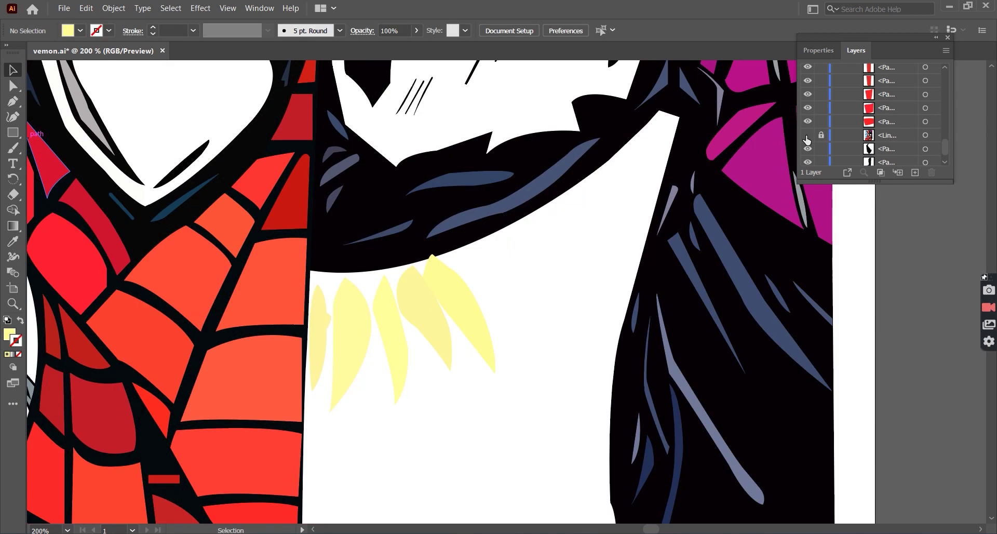
pyautogui.scroll(3, 302, 246)
pyautogui.press('p')
pyautogui.click(301, 246)
pyautogui.moveTo(413, 199); pyautogui.dragTo(449, 192)
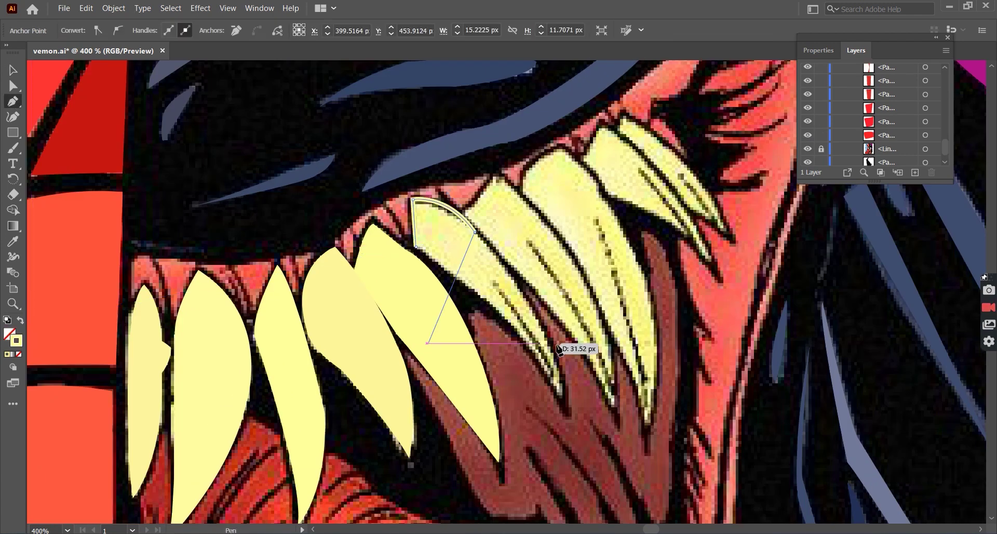
pyautogui.click(413, 199)
pyautogui.hotkey('shift', 'x')
pyautogui.hotkey('ctrl', 'shift', 'a')
pyautogui.press('v')
# Trace the next fang with curved outer and inner edges as a closed yellow shape
pyautogui.hscroll(3, 565, 238)
pyautogui.click(374, 212)
pyautogui.click(409, 175)
pyautogui.click(506, 298)
pyautogui.moveTo(530, 413); pyautogui.dragTo(534, 488)
pyautogui.moveTo(419, 262); pyautogui.dragTo(370, 240)
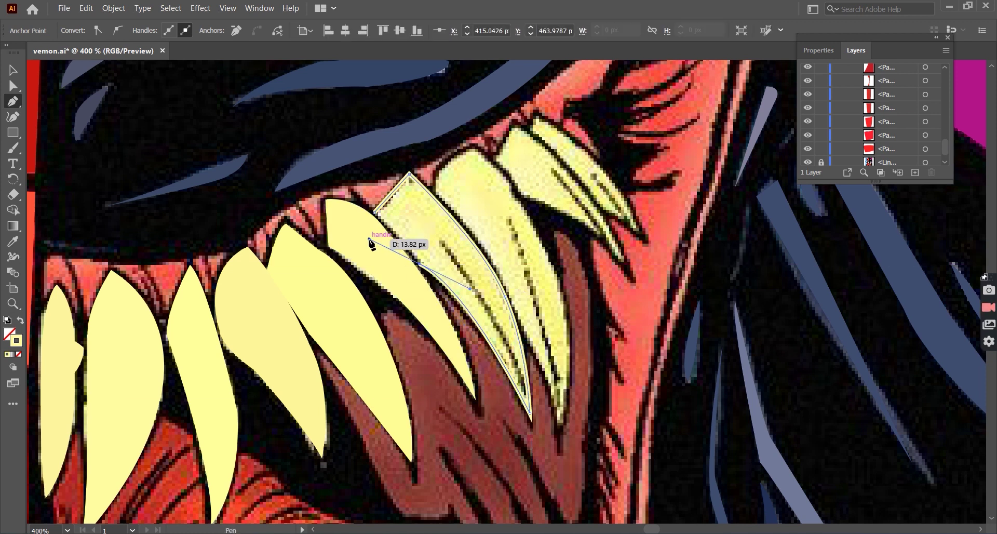
pyautogui.click(376, 213)
# Outline the following fang and fill it with the Eyedropper-sampled tooth yellow
pyautogui.scroll(2, 376, 212)
pyautogui.click(411, 237)
pyautogui.moveTo(451, 189); pyautogui.dragTo(508, 182)
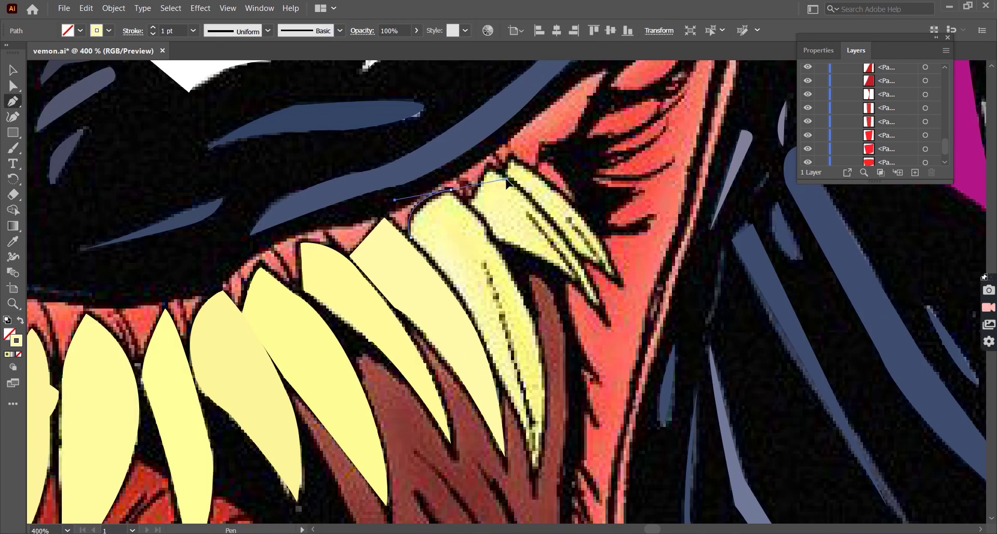
pyautogui.click(487, 225)
pyautogui.click(536, 471)
pyautogui.scroll(-2, 545, 477)
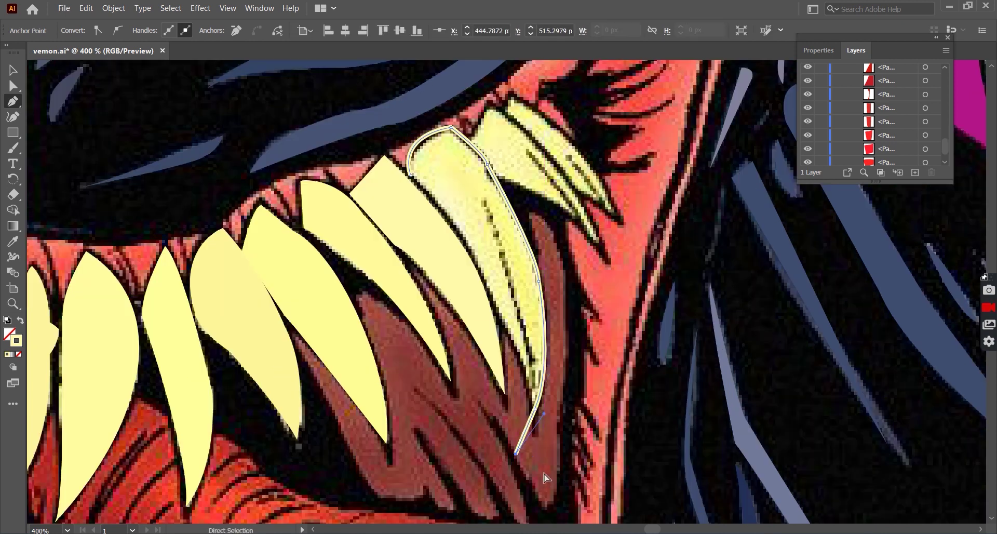
pyautogui.click(410, 175)
pyautogui.press('i')
pyautogui.click(446, 203)
# Trace another curved fang, fill it tooth yellow, and zoom out to see the mouth
pyautogui.hscroll(1, 598, 260)
pyautogui.scroll(1, 598, 261)
pyautogui.press('p')
pyautogui.click(434, 87)
pyautogui.moveTo(601, 294); pyautogui.dragTo(628, 393)
pyautogui.click(422, 176)
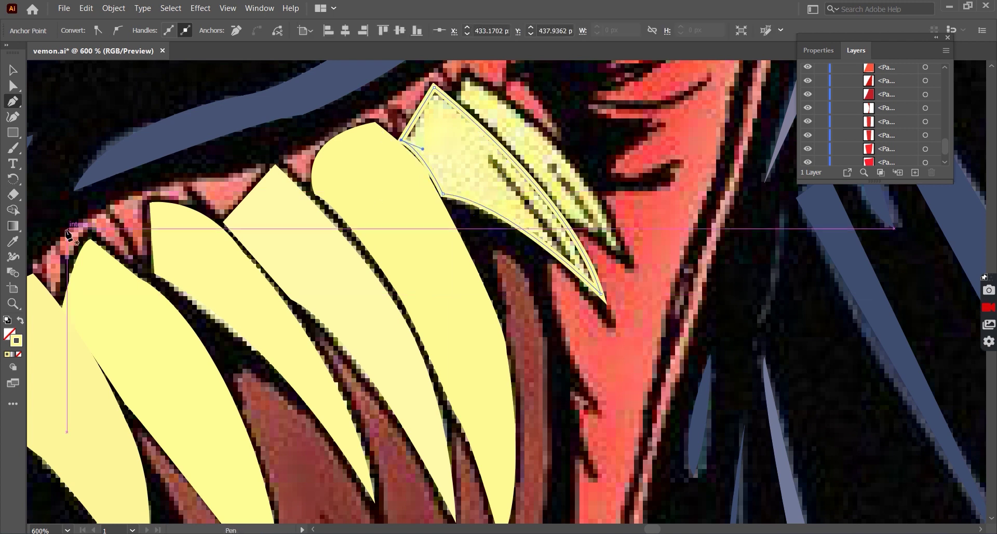
pyautogui.press('i')
pyautogui.click(363, 259)
pyautogui.hotkey('ctrl', 'shift', 'a')
pyautogui.hotkey('ctrl', '-')
pyautogui.hotkey('ctrl', '-')
pyautogui.press('v')
# Outline the big fang at the far right, then view the whole artboard
pyautogui.scroll(2, 662, 228)
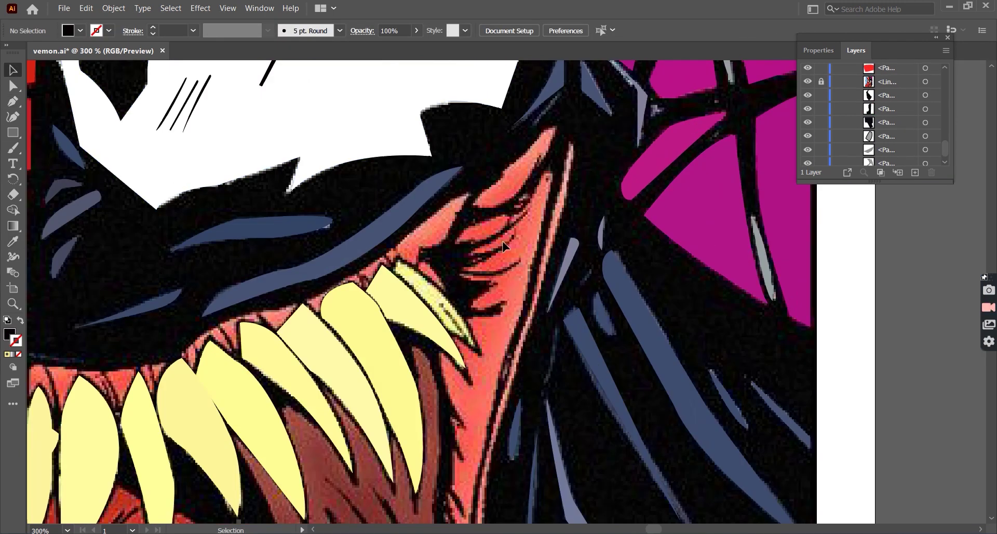
pyautogui.press('p')
pyautogui.click(381, 266)
pyautogui.click(389, 244)
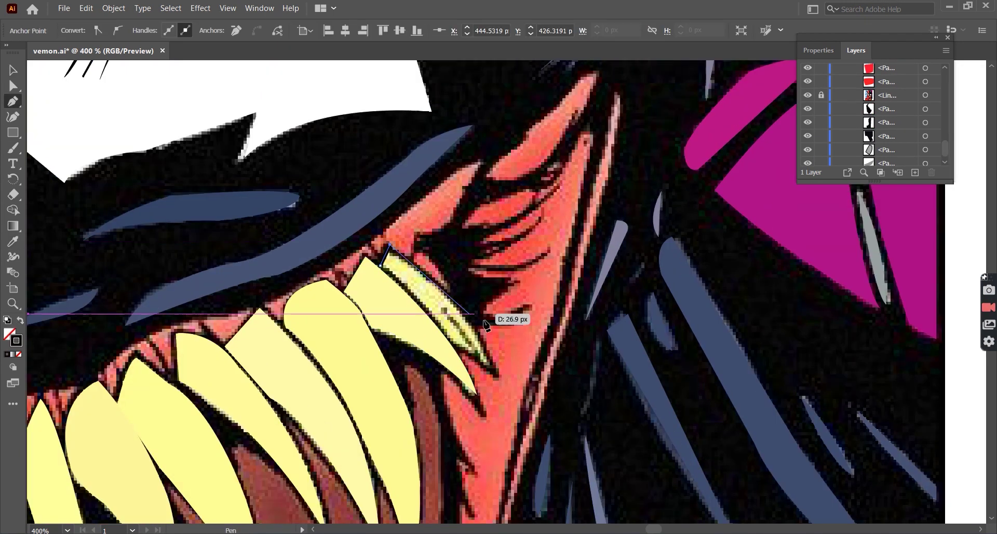
pyautogui.click(376, 266)
pyautogui.press('v')
pyautogui.hotkey('ctrl', 'shift', 'a')
pyautogui.hotkey('ctrl', '-')
pyautogui.hotkey('ctrl', '-')
pyautogui.hotkey('ctrl', '0')
pyautogui.scroll(4, 610, 382)
pyautogui.hotkey('ctrl', '0')
pyautogui.scroll(3, 366, 239)
pyautogui.scroll(-1, 366, 239)
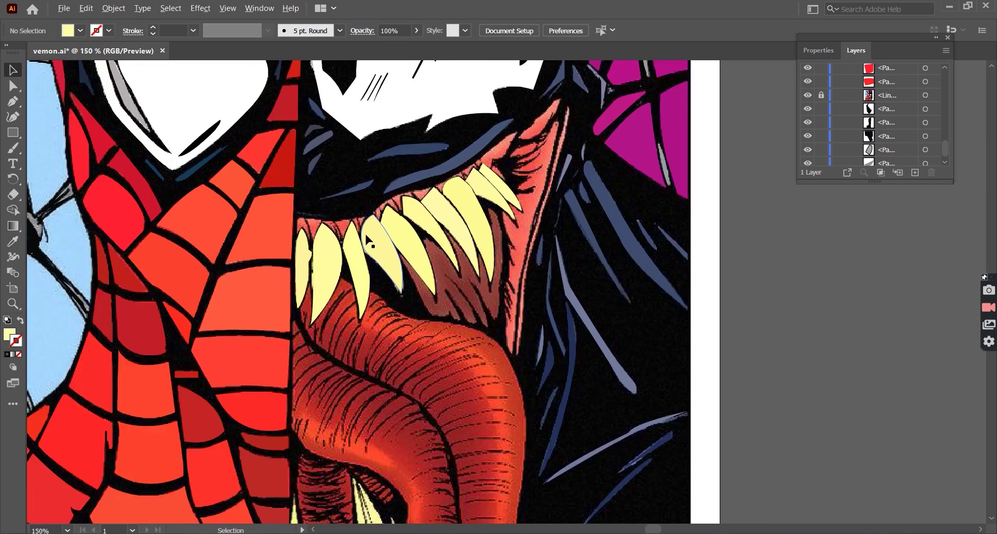
# Pen-trace the narrow tooth outline at the far left of the mouth
pyautogui.scroll(2, 366, 239)
pyautogui.click(13, 102)
pyautogui.click(20, 320)
pyautogui.scroll(1, 210, 228)
pyautogui.click(223, 234)
pyautogui.moveTo(237, 213); pyautogui.dragTo(248, 205)
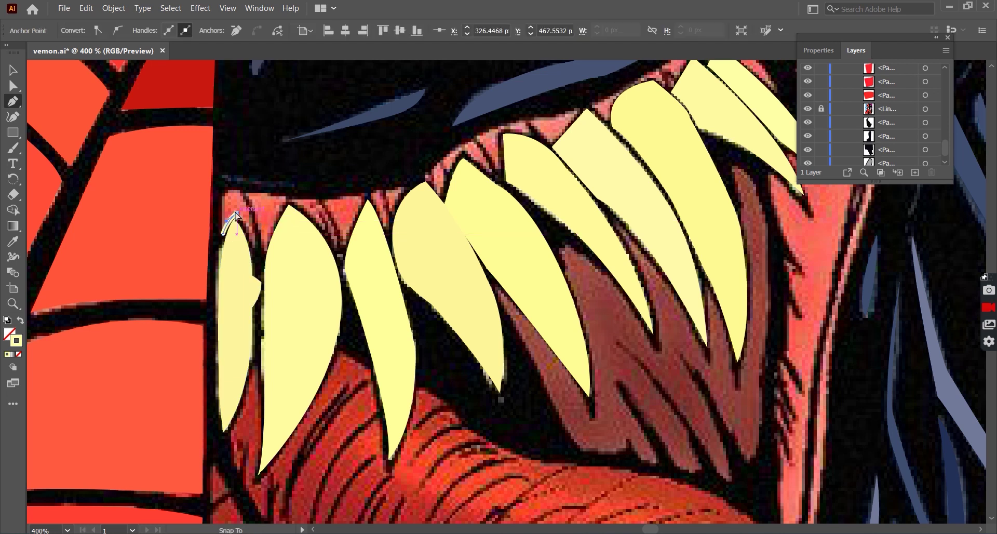
pyautogui.moveTo(252, 245); pyautogui.dragTo(254, 254)
pyautogui.moveTo(240, 191); pyautogui.dragTo(223, 180)
pyautogui.click(225, 236)
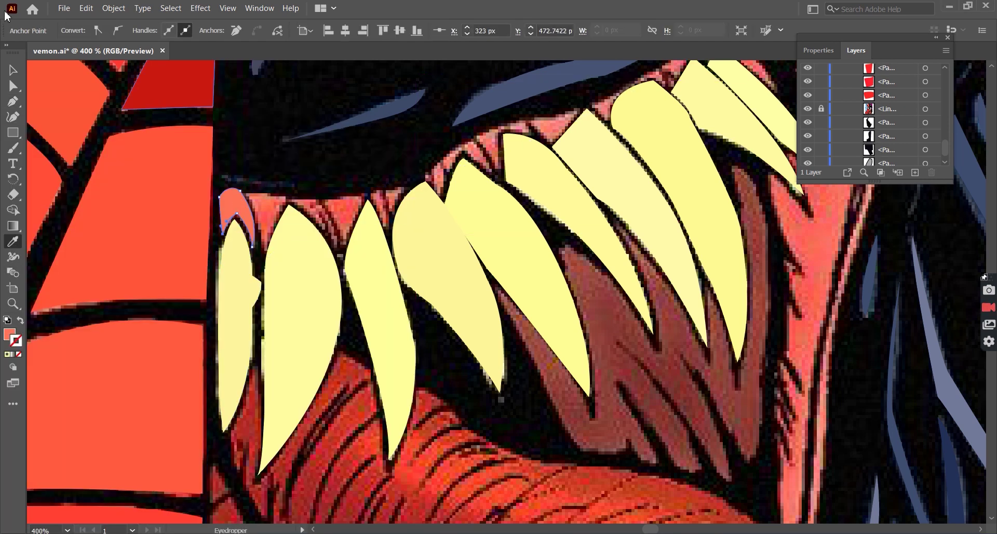
# Select the tall left tooth and pick a salmon gum colour in the Color Picker
pyautogui.press('v')
pyautogui.click(236, 333)
pyautogui.doubleClick(9, 335)
pyautogui.click(635, 190)
# Draw a gum triangle between the first teeth, filled salmon with no outline
pyautogui.press('p')
pyautogui.hotkey('shift', 'x')
pyautogui.click(248, 193)
pyautogui.click(267, 253)
pyautogui.click(290, 206)
pyautogui.press('i')
pyautogui.click(226, 202)
pyautogui.press('v')
pyautogui.hotkey('ctrl', 'shift', 'a')
# Draw another gum shape beside the salmon one and begin a curved gum outline
pyautogui.scroll(2, 335, 231)
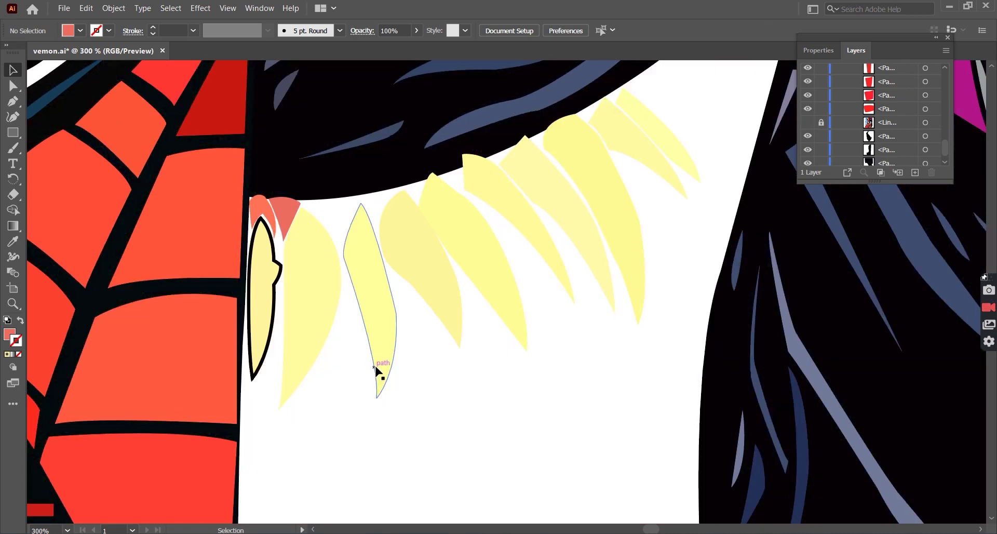
pyautogui.click(274, 184)
pyautogui.click(349, 263)
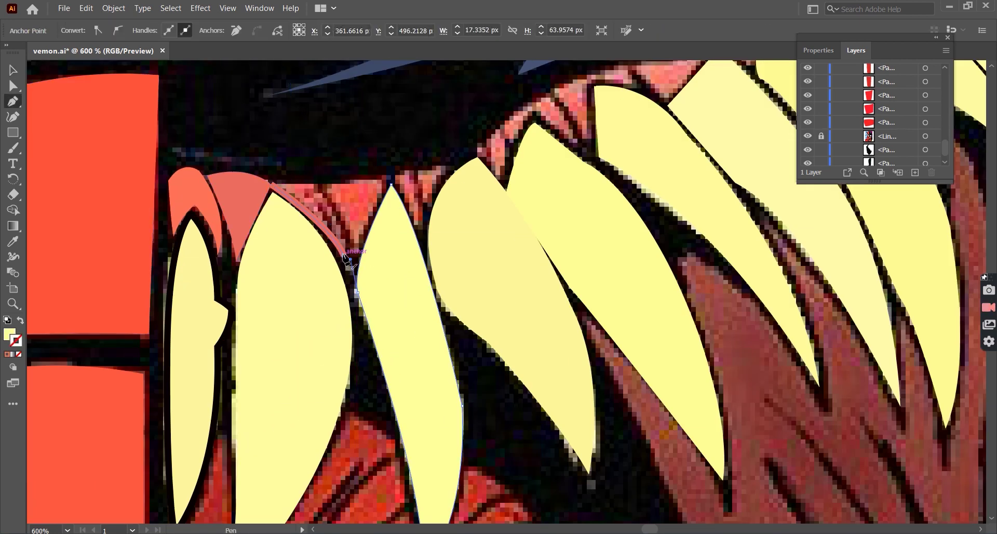
pyautogui.click(267, 262)
pyautogui.click(275, 184)
pyautogui.moveTo(344, 256); pyautogui.dragTo(301, 177)
pyautogui.click(262, 162)
pyautogui.scroll(-1, 365, 138)
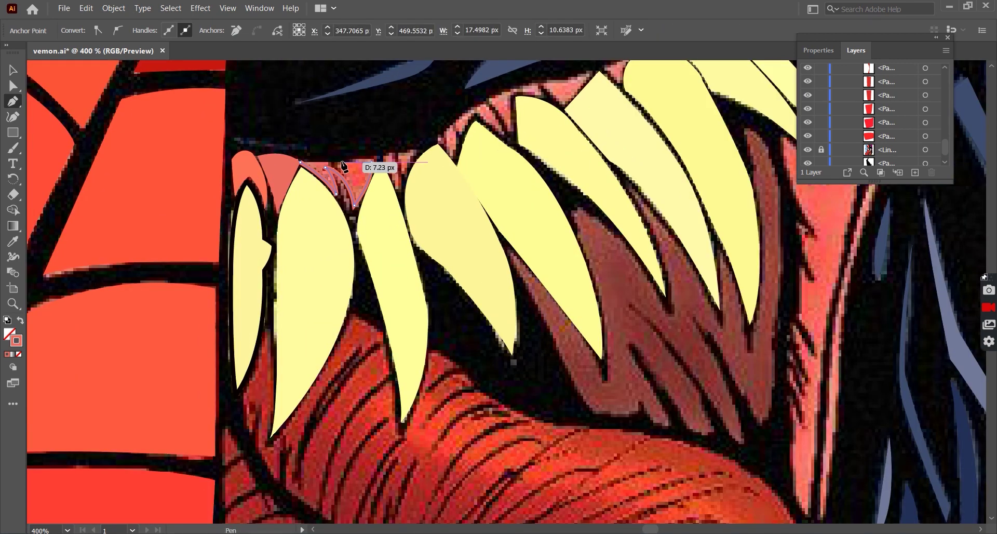
pyautogui.click(487, 433)
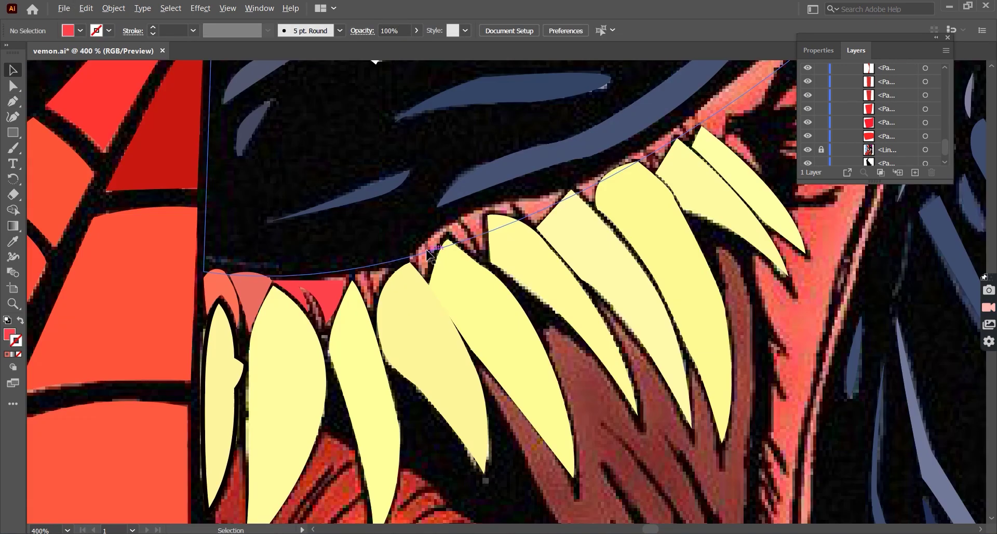
# Add anchors along the gum edge to finish the current gum path
pyautogui.scroll(-3, 389, 286)
pyautogui.scroll(5, 388, 286)
pyautogui.scroll(-2, 389, 286)
pyautogui.scroll(2, 238, 225)
pyautogui.press('p')
pyautogui.click(210, 221)
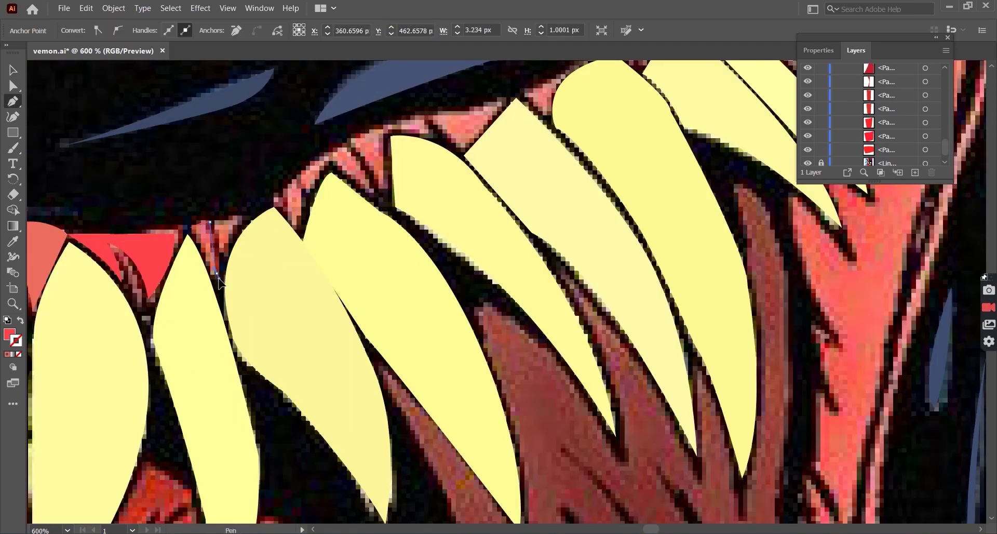
pyautogui.keyDown('ctrl'); pyautogui.click(190, 223); pyautogui.keyUp('ctrl')
# Start a thin gum sliver between the teeth
pyautogui.scroll(3, 208, 249)
pyautogui.click(243, 206)
pyautogui.click(199, 303)
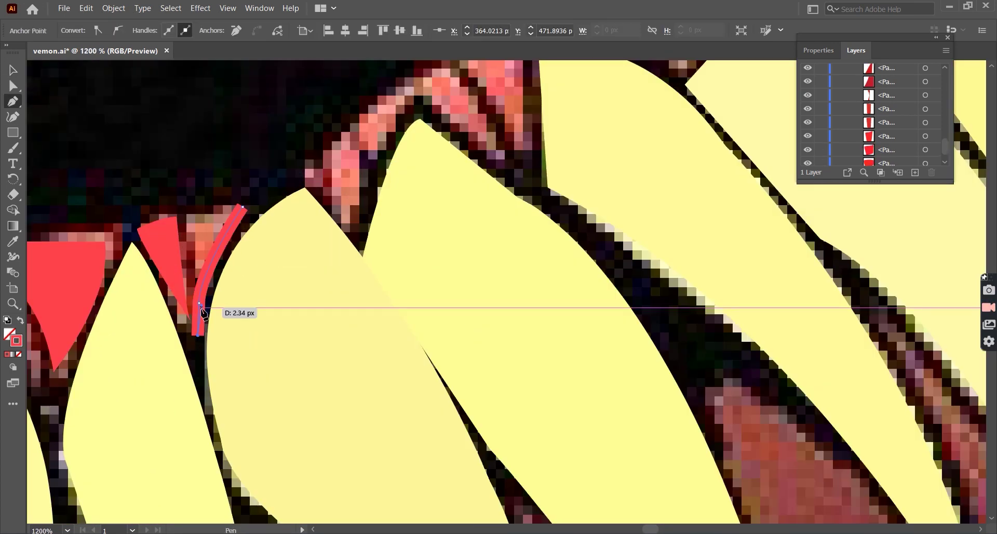
pyautogui.scroll(-3, 227, 253)
pyautogui.scroll(4, 226, 253)
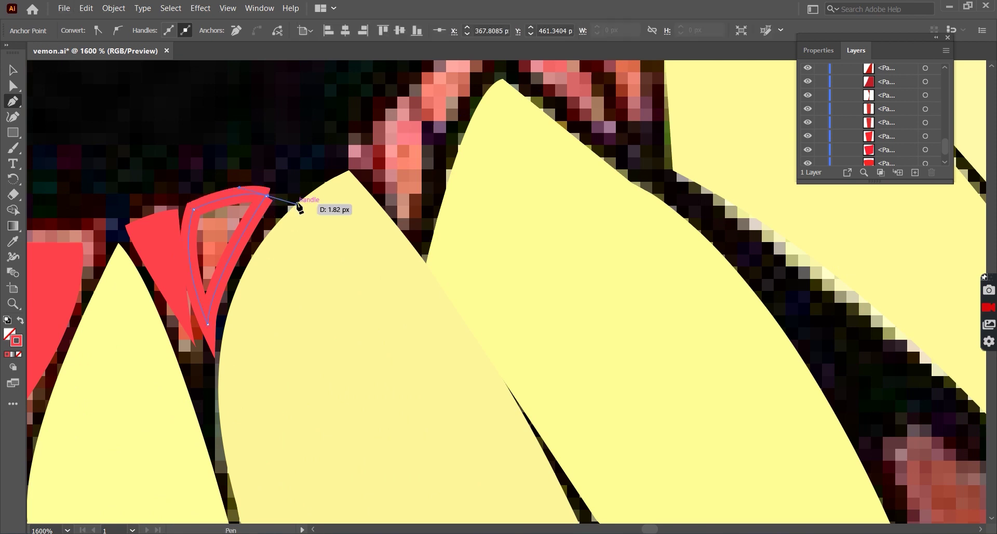
pyautogui.keyDown('ctrl'); pyautogui.click(173, 101); pyautogui.keyUp('ctrl')
pyautogui.scroll(-5, 173, 101)
pyautogui.scroll(4, 267, 273)
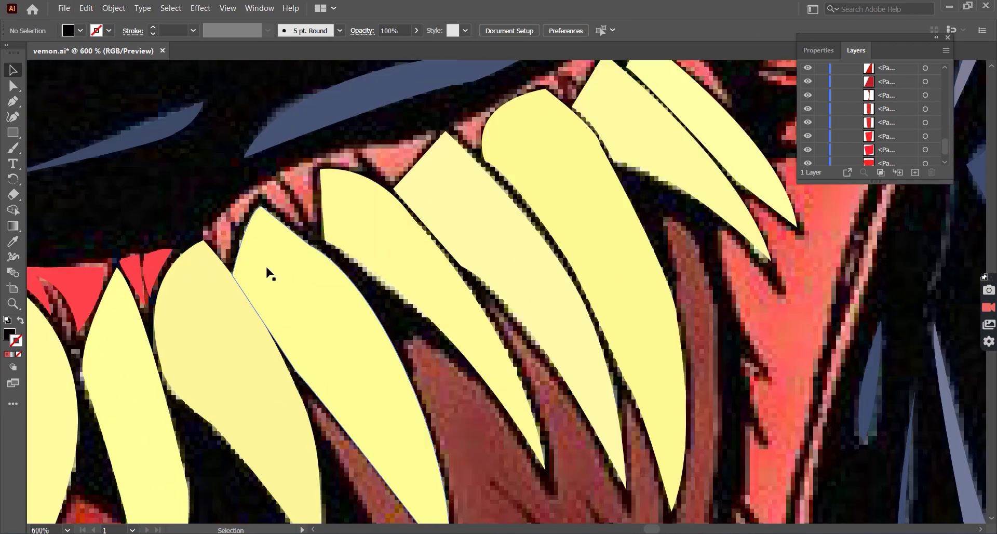
# Complete the gum sliver and fill it with sampled salmon
pyautogui.click(190, 221)
pyautogui.scroll(-2, 320, 214)
pyautogui.click(318, 209)
pyautogui.click(306, 181)
pyautogui.press('v')
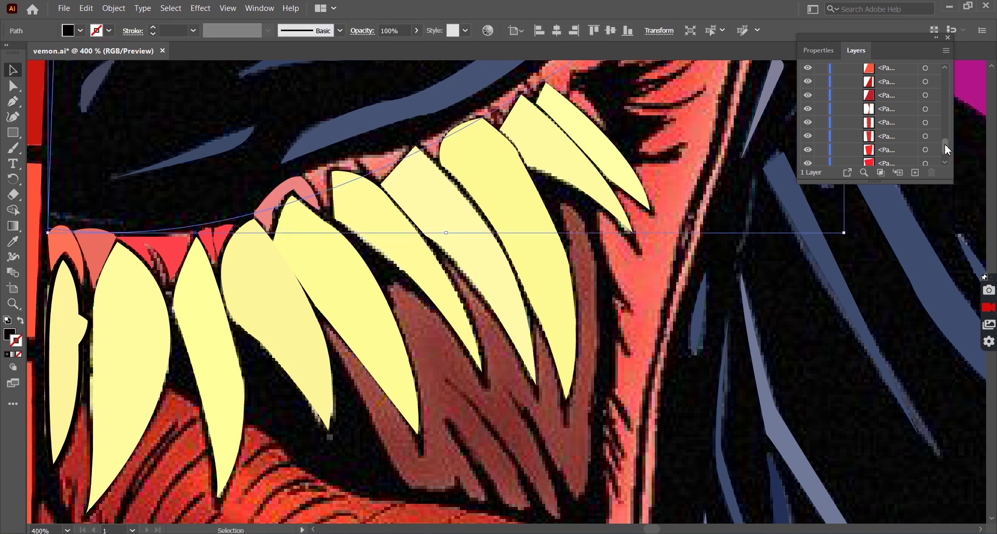
pyautogui.hotkey('ctrl', 'shift', 'a')
# Draw a four-corner shape beside the tooth and fill it black
pyautogui.press('p')
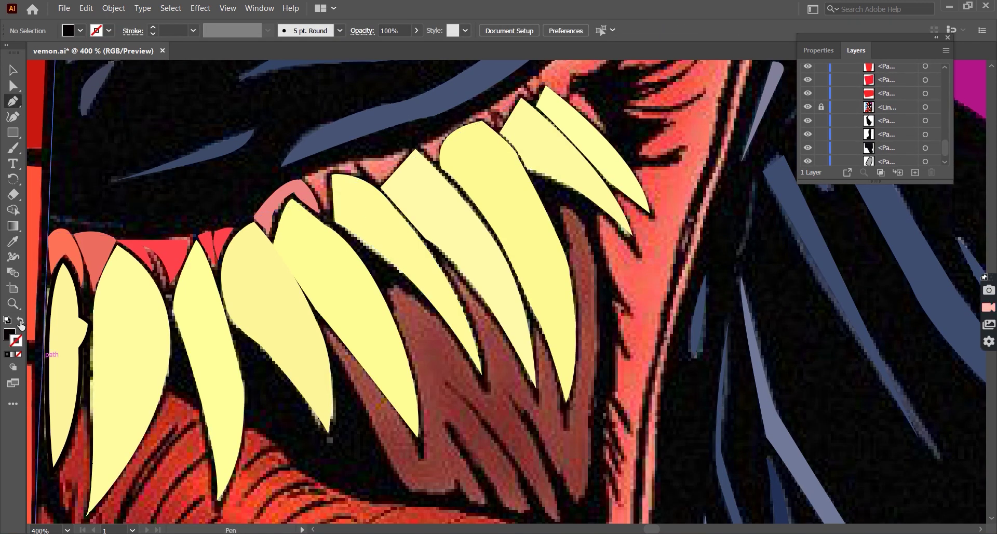
pyautogui.scroll(1, 439, 223)
pyautogui.click(273, 144)
pyautogui.click(273, 202)
pyautogui.click(308, 128)
pyautogui.click(319, 149)
pyautogui.click(283, 218)
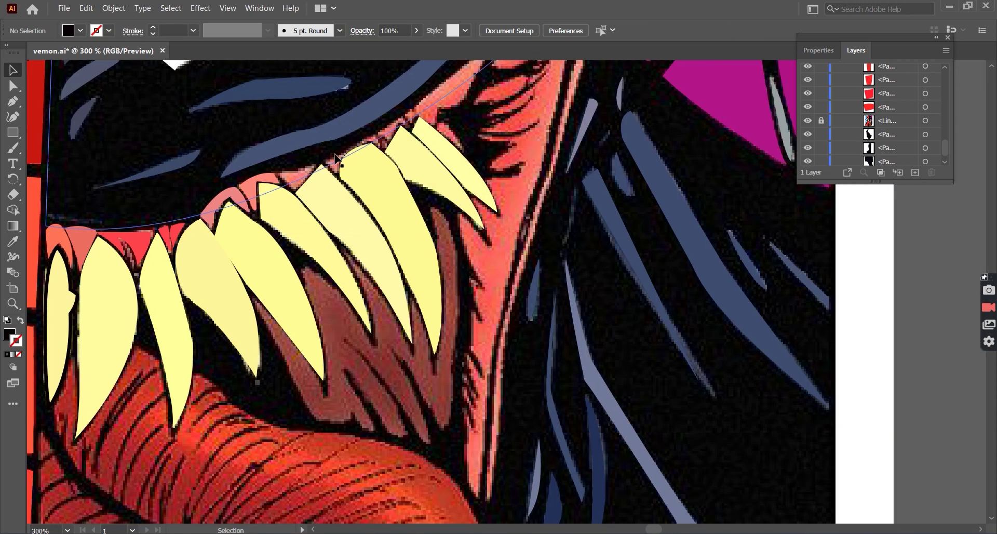
# Pen-draw a curved gum outline between the upper teeth down the tooth edge
pyautogui.press('p')
pyautogui.scroll(3, 315, 207)
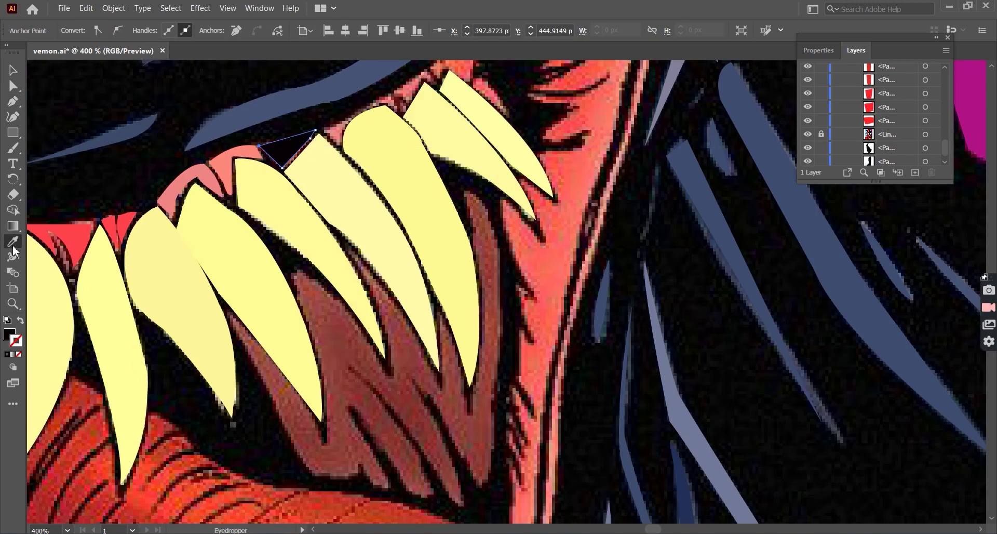
pyautogui.press('p')
pyautogui.scroll(3, 412, 318)
pyautogui.scroll(2, 411, 318)
pyautogui.click(262, 255)
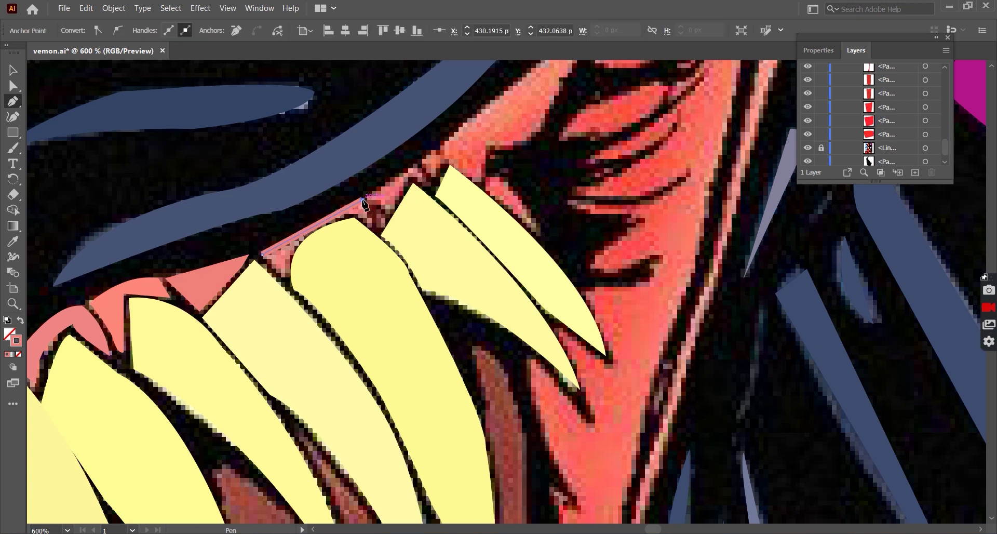
pyautogui.moveTo(363, 200); pyautogui.dragTo(371, 219)
pyautogui.moveTo(287, 273); pyautogui.dragTo(311, 321)
pyautogui.click(258, 241)
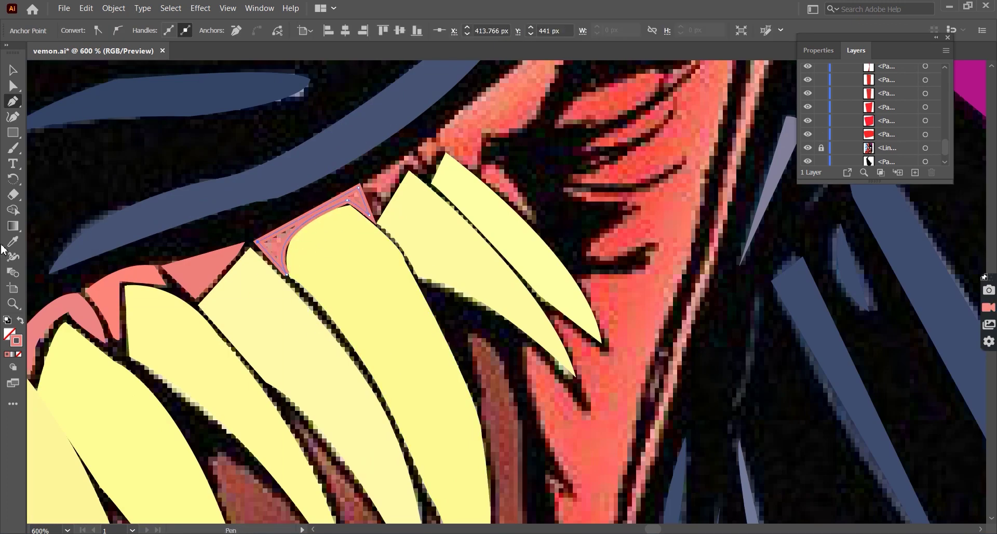
# Begin a dark gap shape and another gum shape near the big fang
pyautogui.press('p')
pyautogui.scroll(-3, 404, 154)
pyautogui.scroll(3, 312, 182)
pyautogui.click(233, 173)
pyautogui.click(285, 140)
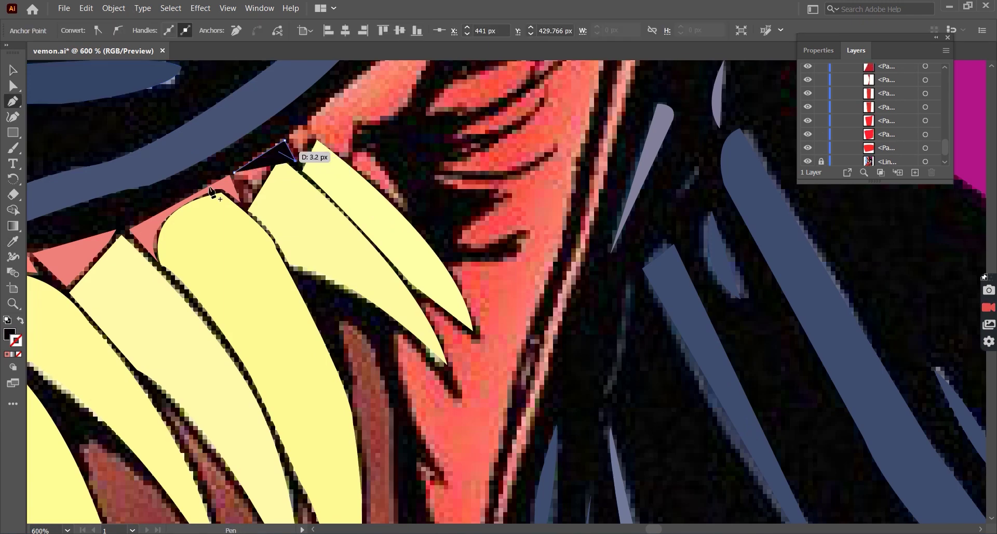
pyautogui.press('p')
pyautogui.scroll(-3, 351, 155)
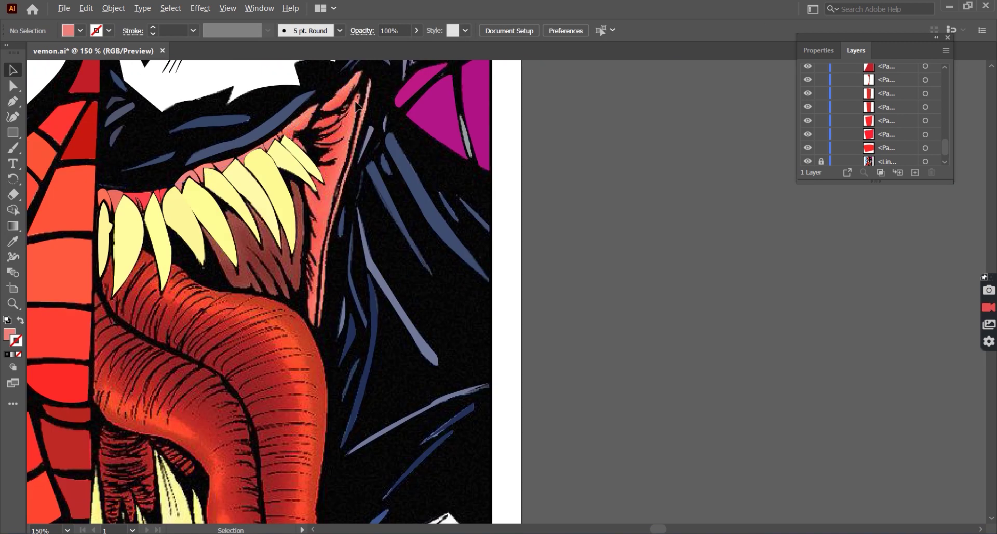
pyautogui.scroll(3, 259, 198)
pyautogui.click(238, 227)
# Finish the gum shape tracing along the hair edge
pyautogui.click(227, 199)
pyautogui.scroll(1, 265, 173)
pyautogui.click(381, 97)
pyautogui.click(359, 150)
pyautogui.click(292, 201)
pyautogui.click(238, 238)
pyautogui.hotkey('ctrl', 'shift', 'a')
pyautogui.hotkey('ctrl', '-')
pyautogui.hotkey('ctrl', '+')
# Draw one more curved gum shape, then view the whole mouth
pyautogui.click(338, 214)
pyautogui.moveTo(281, 278); pyautogui.dragTo(291, 304)
pyautogui.click(440, 122)
pyautogui.click(280, 279)
pyautogui.hotkey('ctrl', 'shift', 'a')
pyautogui.press('v')
pyautogui.hotkey('ctrl', '0')
# Hide the reference line-art layer and give the yellow teeth 1 pt black outlines
pyautogui.click(808, 103)
pyautogui.click(218, 312)
pyautogui.doubleClick(16, 340)
pyautogui.click(634, 193)
pyautogui.click(307, 280)
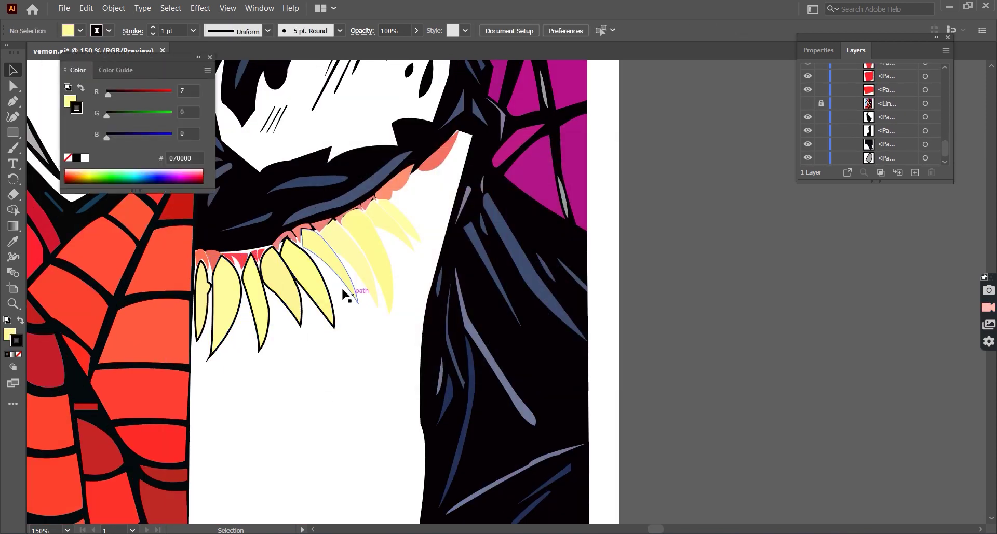
pyautogui.scroll(1, 312, 290)
pyautogui.click(400, 244)
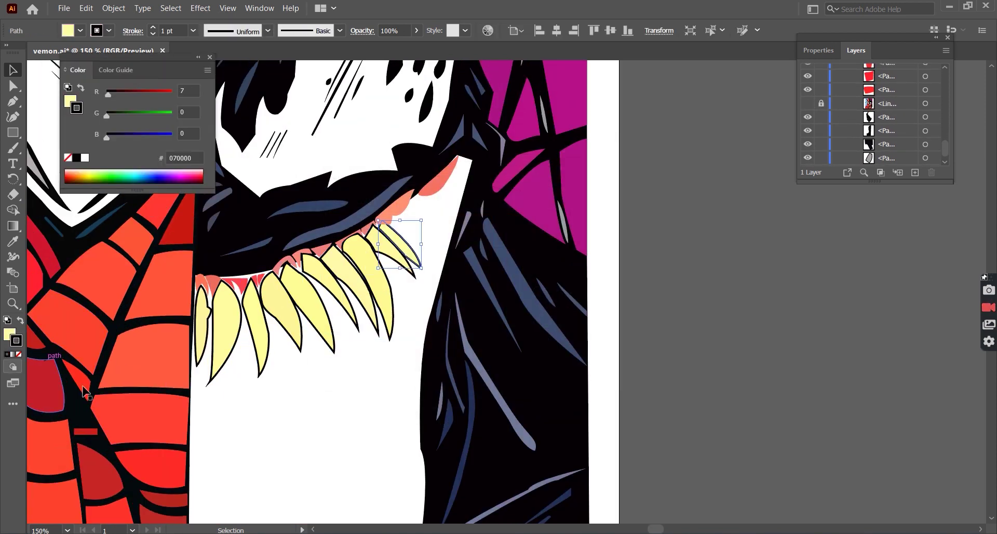
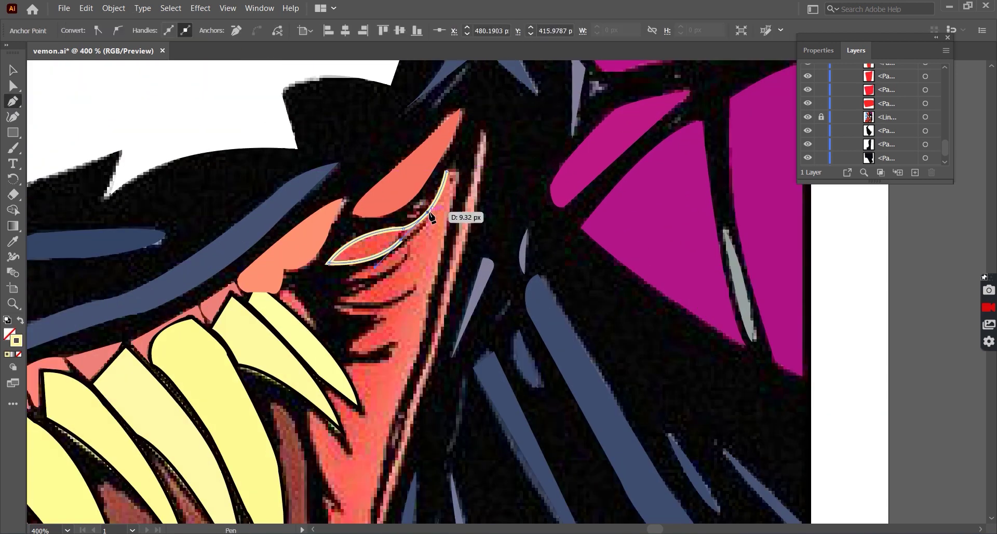
# Trace the gum flesh outline with spiky points running down the gum edge
pyautogui.click(338, 298)
pyautogui.moveTo(415, 285)
pyautogui.mouseDown()
pyautogui.moveTo(395, 301)
pyautogui.moveTo(419, 310)
pyautogui.moveTo(400, 306)
pyautogui.mouseUp()
pyautogui.click(337, 308)
pyautogui.scroll(-1, 420, 310)
pyautogui.click(353, 313)
pyautogui.click(382, 325)
pyautogui.click(363, 382)
pyautogui.click(354, 414)
pyautogui.scroll(-1, 344, 363)
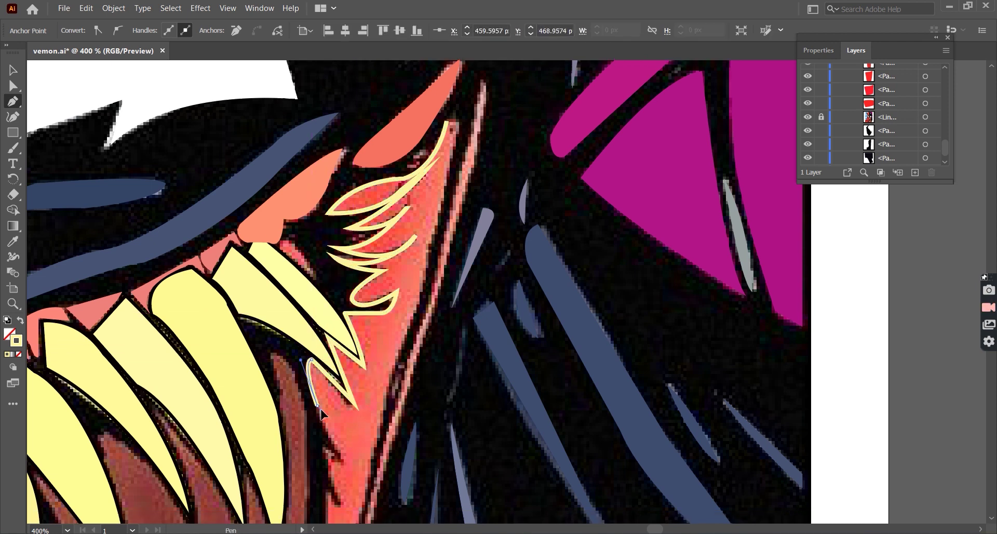
pyautogui.scroll(-1, 314, 363)
pyautogui.click(327, 495)
pyautogui.scroll(-1, 327, 495)
pyautogui.scroll(-3, 327, 494)
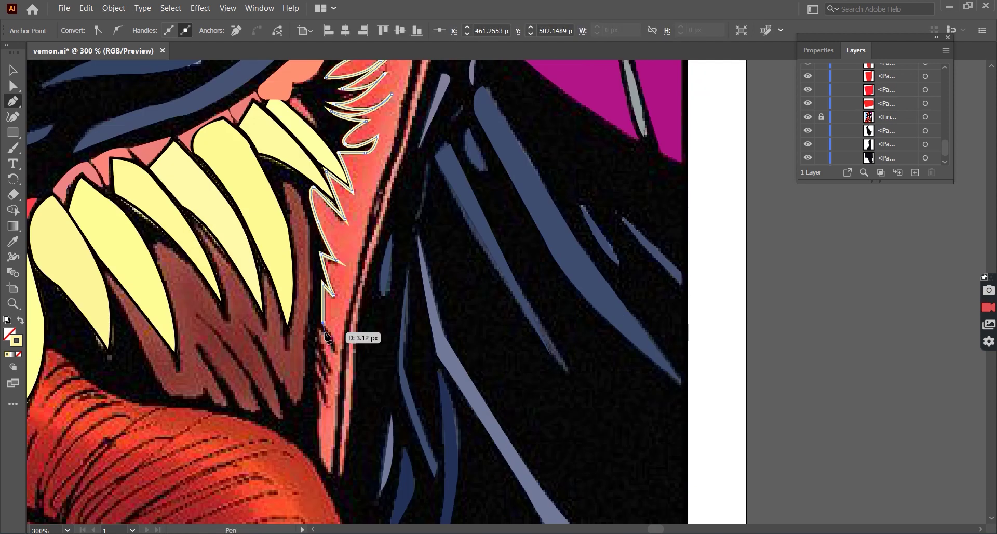
# Curve the gum outline along the mouth edge and anchor it at the gum bottom
pyautogui.moveTo(332, 346); pyautogui.dragTo(323, 337)
pyautogui.moveTo(332, 372)
pyautogui.mouseDown()
pyautogui.moveTo(345, 371)
pyautogui.moveTo(329, 400)
pyautogui.mouseUp()
pyautogui.click(313, 436)
pyautogui.click(321, 461)
pyautogui.scroll(-2, 323, 468)
pyautogui.scroll(2, 349, 344)
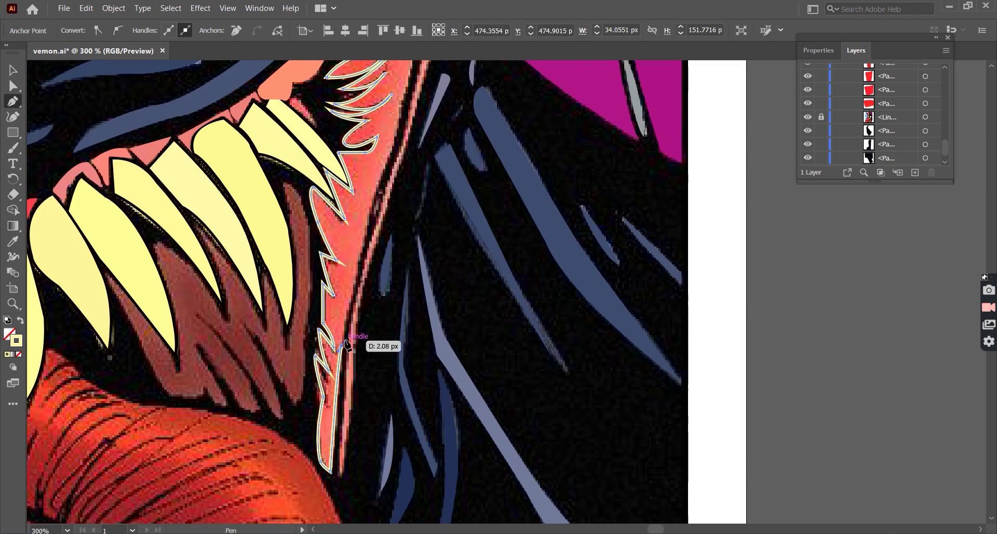
pyautogui.scroll(3, 407, 300)
pyautogui.moveTo(371, 269); pyautogui.dragTo(369, 295)
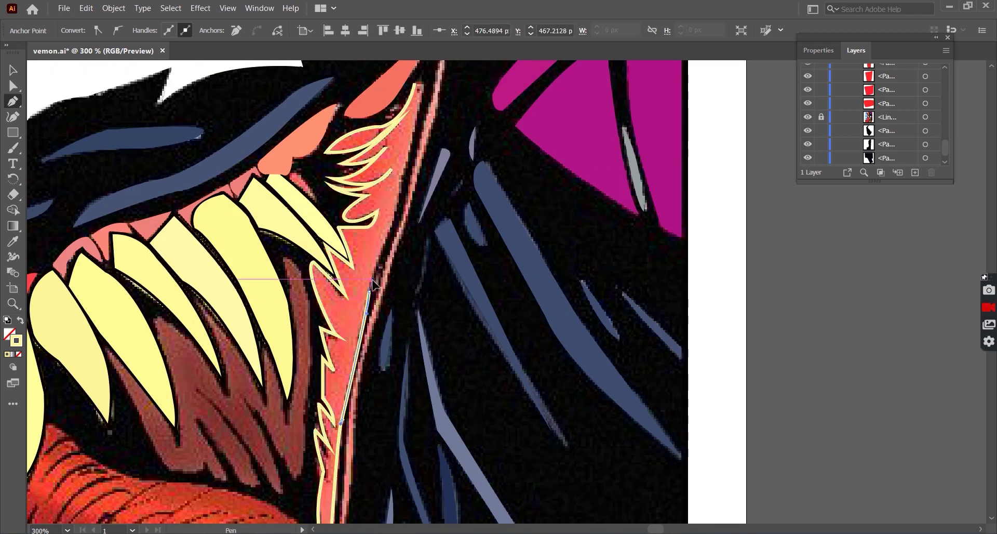
pyautogui.scroll(-1, 373, 273)
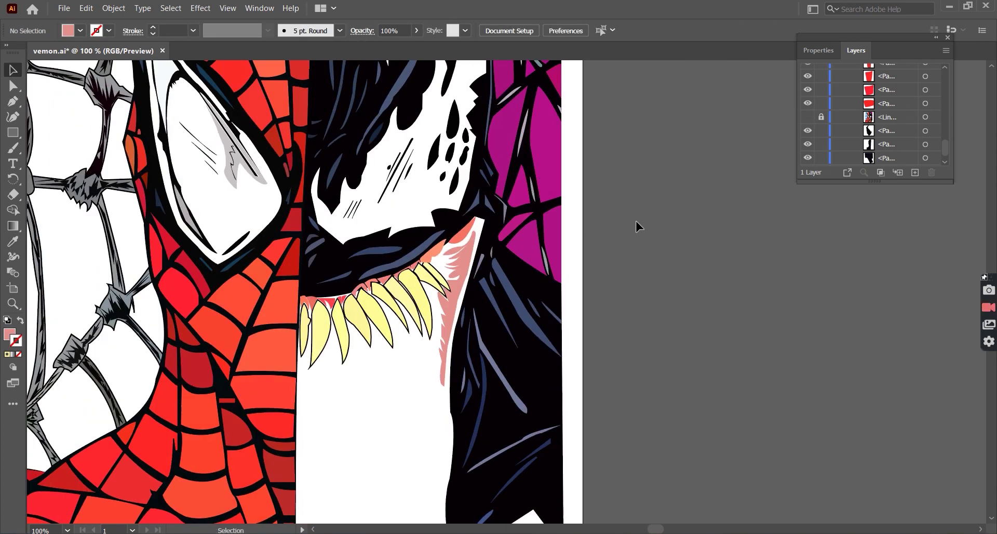
pyautogui.scroll(-2, 764, 167)
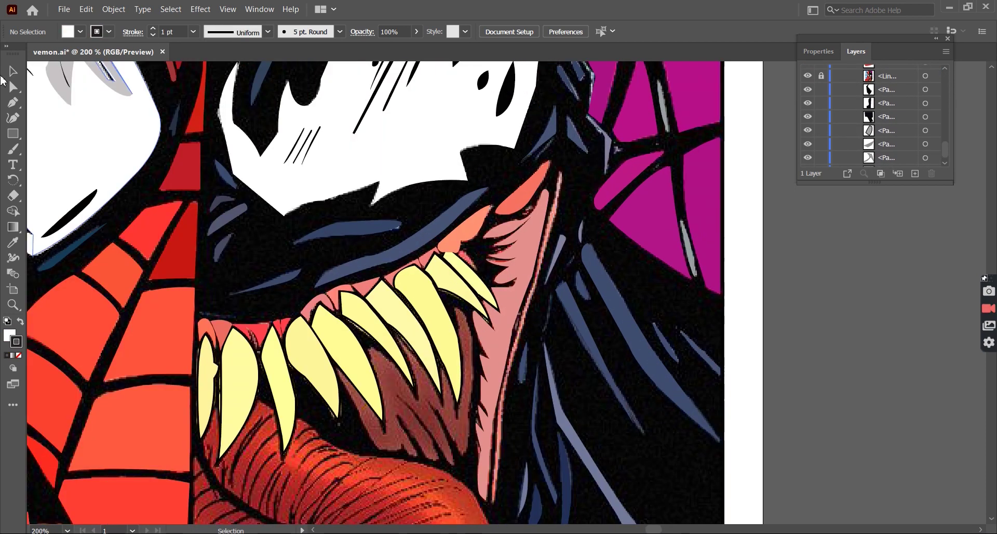
pyautogui.scroll(1, 581, 187)
# Trace the thin edge line along the jaw and close it at its start
pyautogui.click(543, 157)
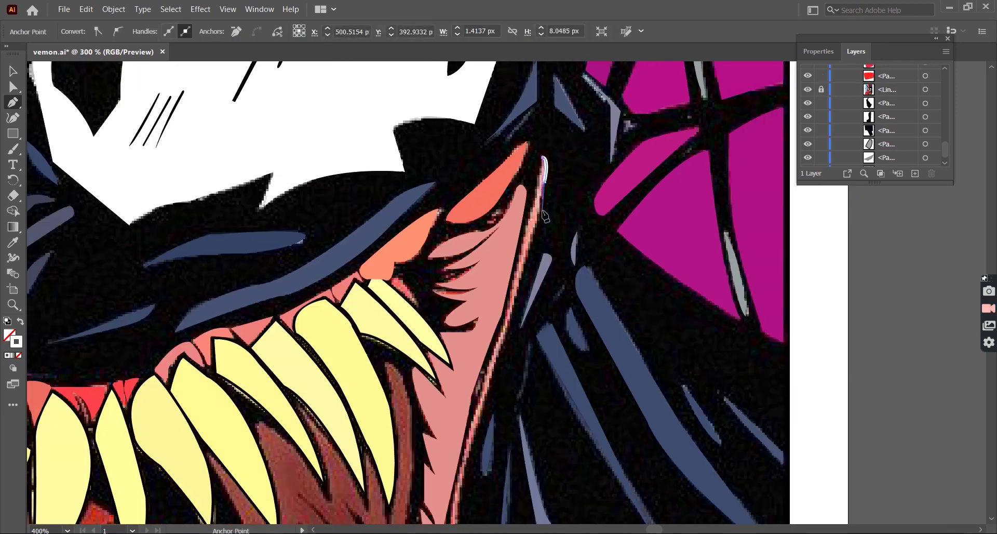
pyautogui.moveTo(505, 324); pyautogui.dragTo(490, 347)
pyautogui.scroll(-2, 490, 347)
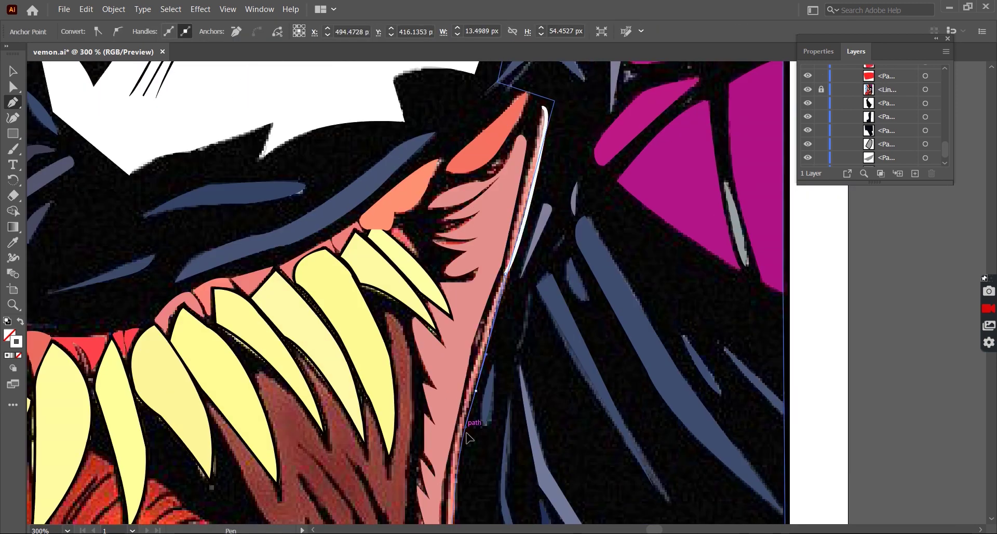
pyautogui.scroll(-3, 478, 322)
pyautogui.click(476, 303)
pyautogui.moveTo(455, 409); pyautogui.dragTo(456, 466)
pyautogui.scroll(-1, 456, 466)
pyautogui.moveTo(443, 504); pyautogui.dragTo(444, 420)
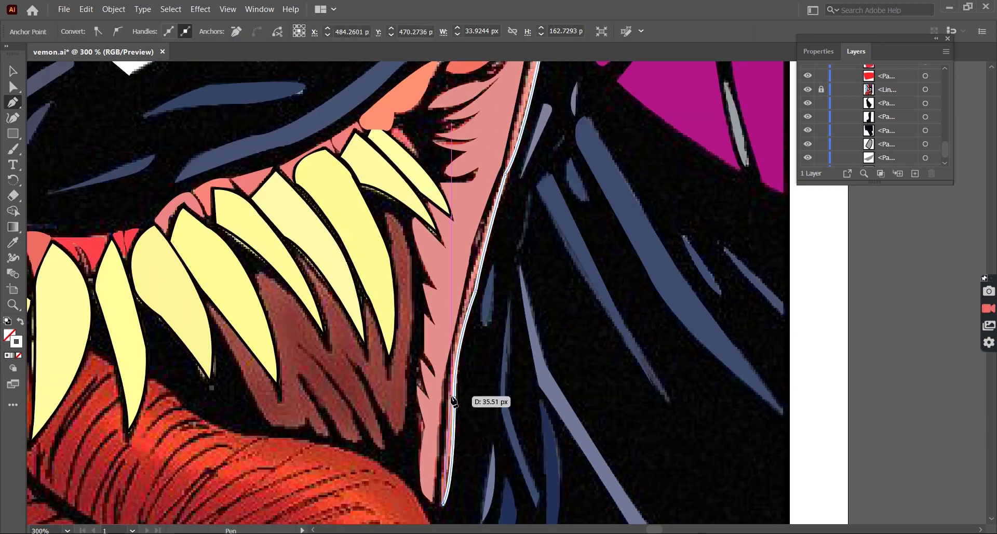
pyautogui.scroll(2, 451, 390)
pyautogui.scroll(4, 516, 378)
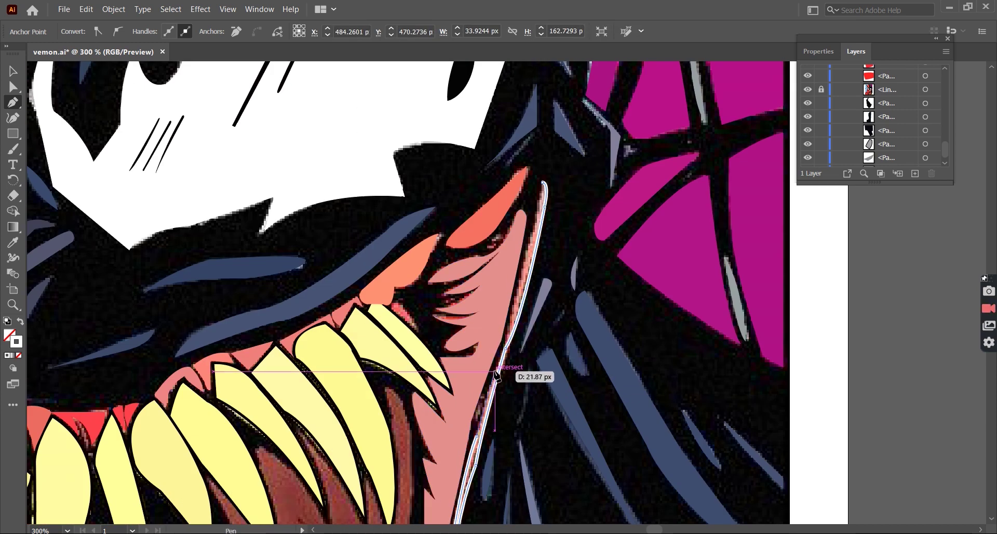
pyautogui.click(516, 313)
pyautogui.scroll(1, 522, 267)
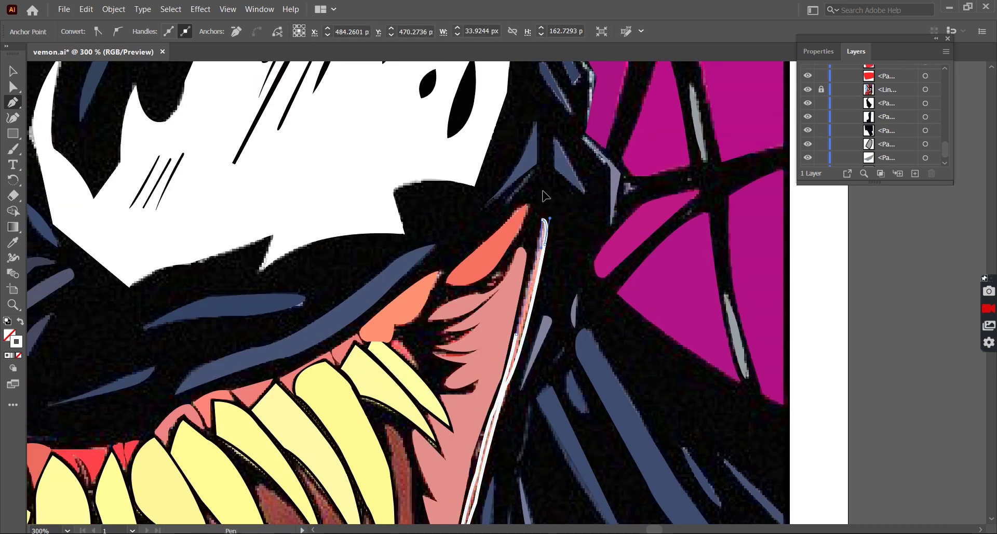
pyautogui.hotkey('ctrl', '-')
pyautogui.hotkey('ctrl', '-')
pyautogui.press('v')
# Hide the reference layer and start the inner-mouth path from the upper tooth tip
pyautogui.click(807, 90)
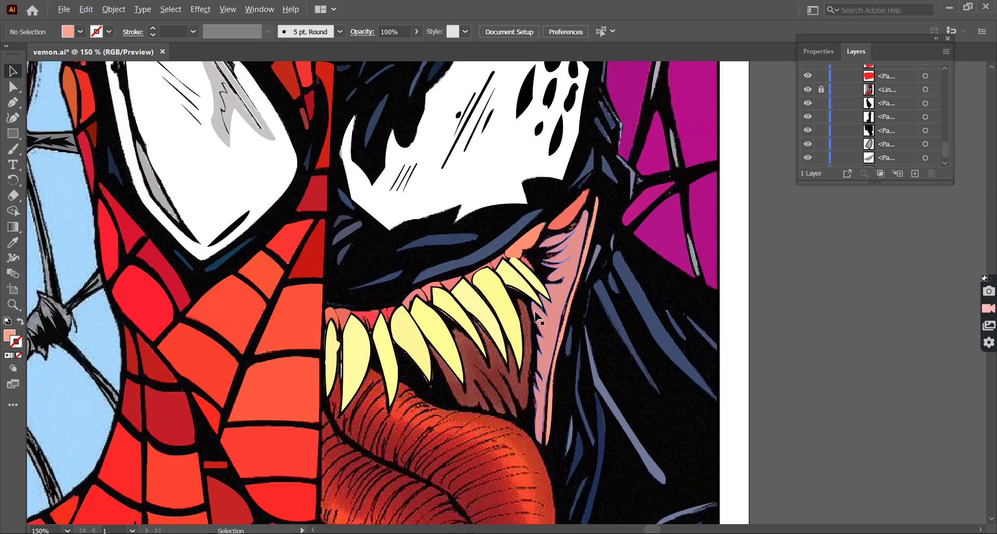
pyautogui.press('p')
pyautogui.scroll(3, 498, 199)
pyautogui.press('Escape')
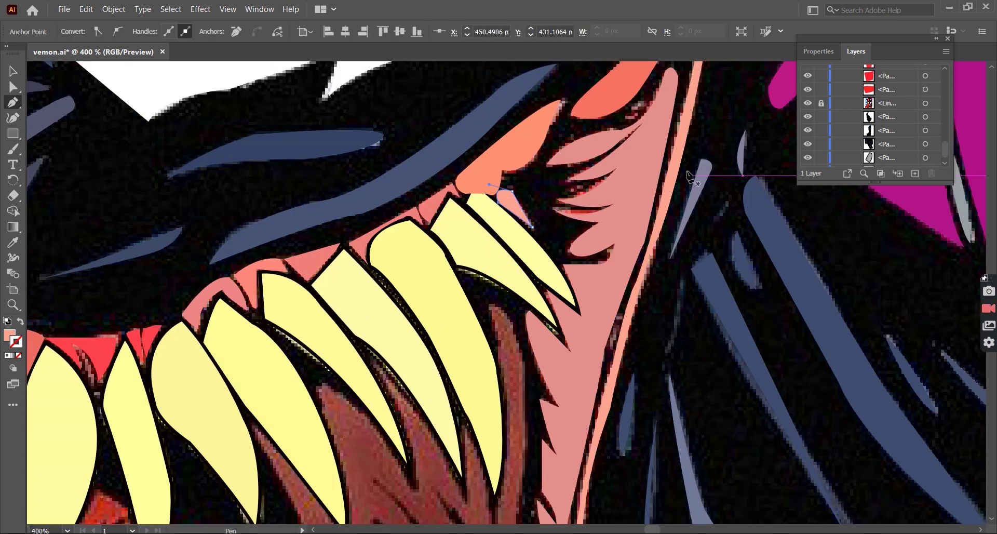
pyautogui.scroll(-2, 575, 326)
pyautogui.scroll(-1, 575, 326)
pyautogui.scroll(2, 575, 326)
pyautogui.click(508, 210)
pyautogui.moveTo(530, 333); pyautogui.dragTo(517, 438)
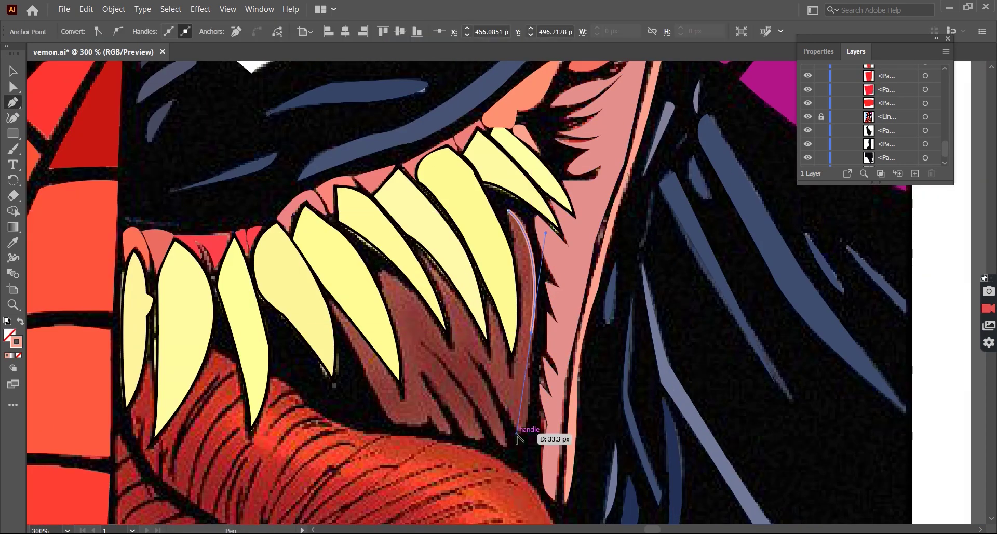
pyautogui.press('Escape')
# Outline the inner mouth around and beneath the lower teeth, closing the shape
pyautogui.click(422, 343)
pyautogui.click(483, 441)
pyautogui.click(458, 427)
pyautogui.moveTo(421, 374); pyautogui.dragTo(407, 372)
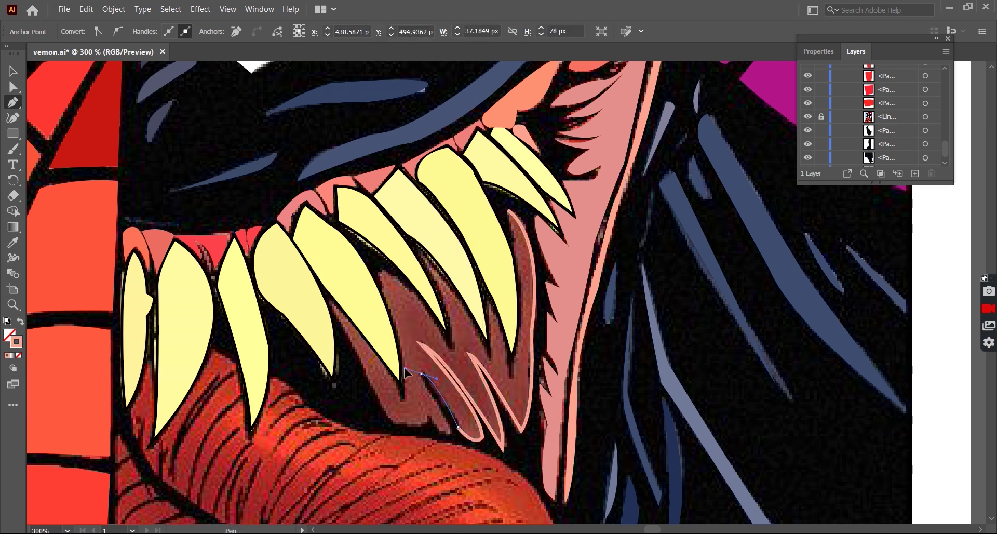
pyautogui.click(430, 415)
pyautogui.moveTo(390, 418); pyautogui.dragTo(421, 437)
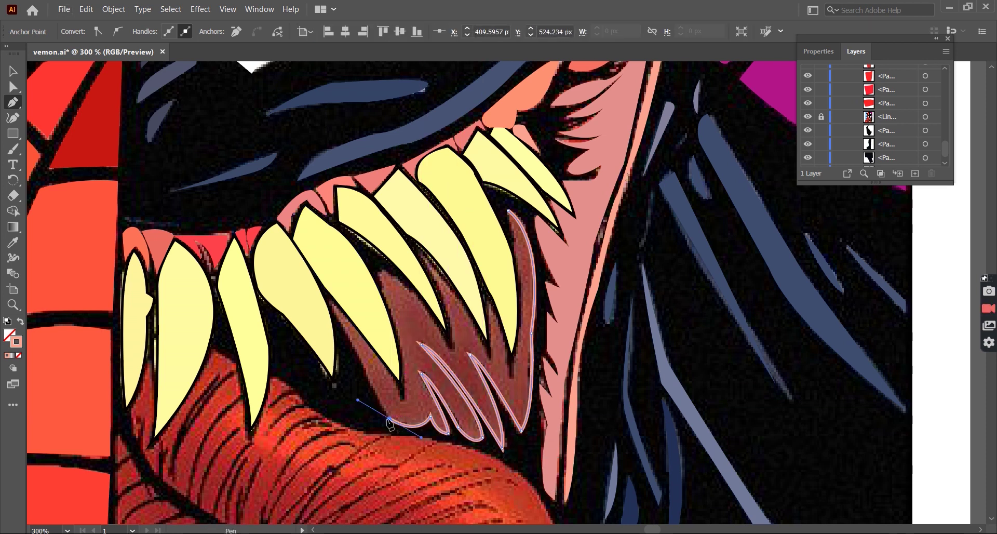
pyautogui.click(330, 301)
pyautogui.press('Escape')
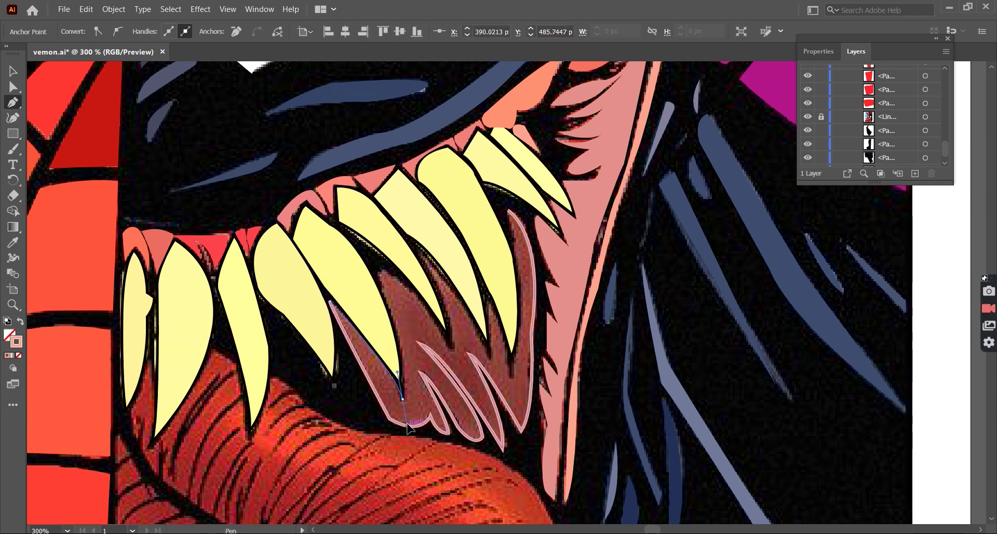
pyautogui.moveTo(399, 282); pyautogui.dragTo(480, 335)
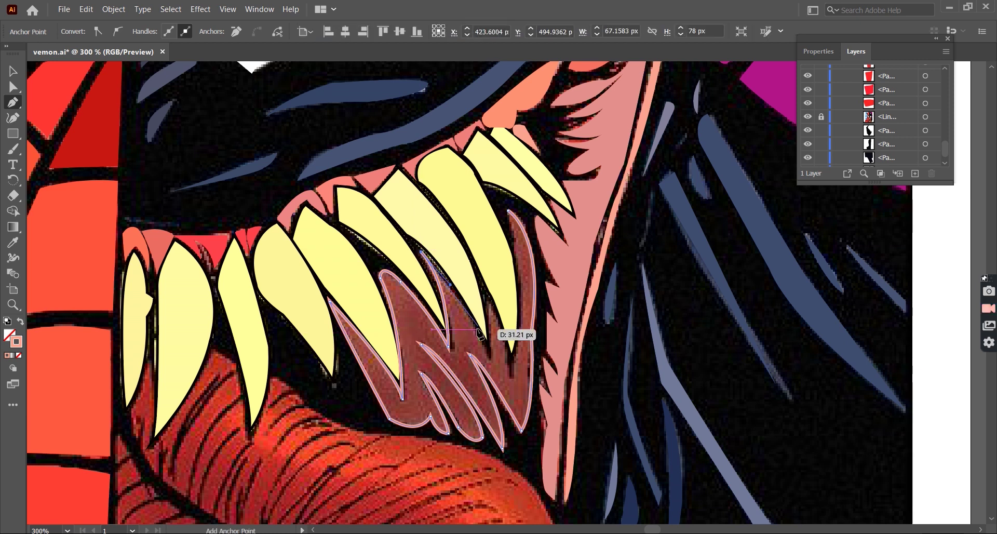
pyautogui.click(509, 210)
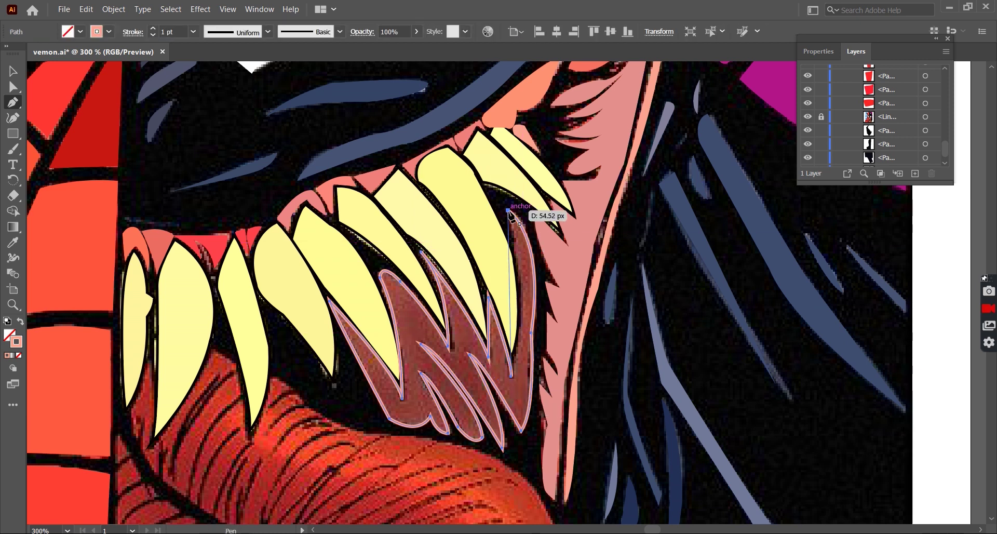
# Fill the inner-mouth shape with the sampled brown colour and deselect it
pyautogui.click(482, 355)
pyautogui.hotkey('ctrl', '0')
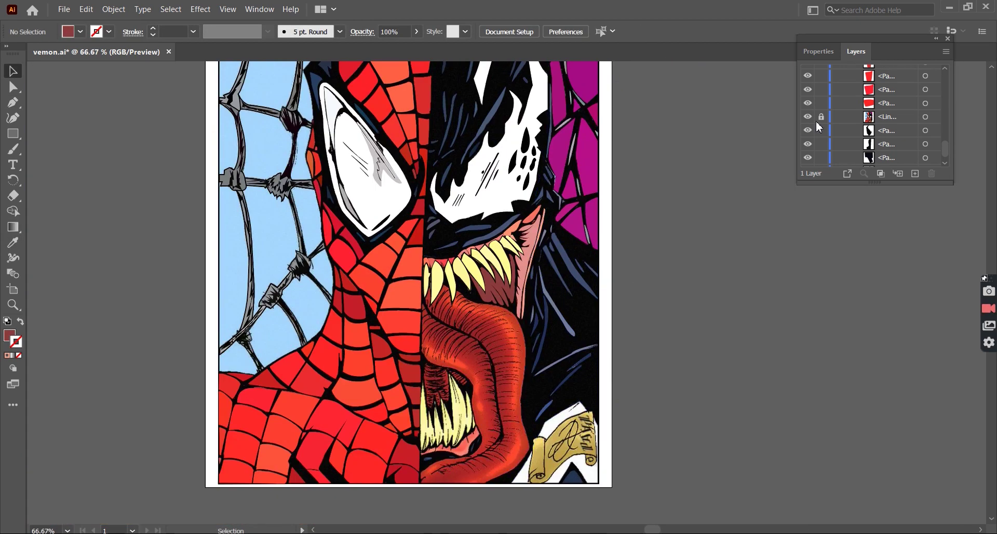
pyautogui.press('v')
pyautogui.hotkey('ctrl', 'shift', 'a')
# Show the line-art layer and start tracing the tongue's left edge with a blue stroke
pyautogui.click(808, 116)
pyautogui.hotkey('ctrl', '+')
pyautogui.hotkey('ctrl', '+')
pyautogui.hotkey('ctrl', '+')
pyautogui.scroll(-1, 363, 259)
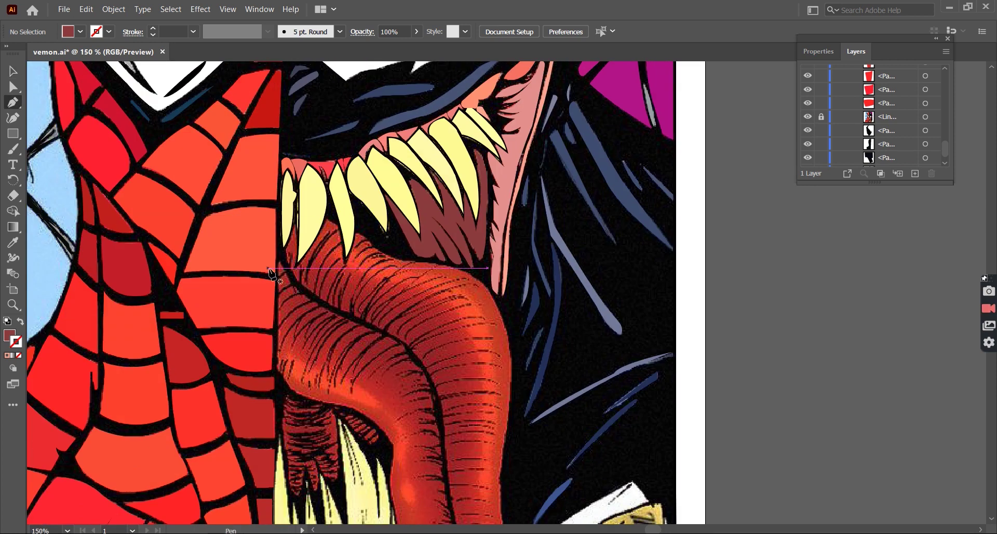
pyautogui.press('p')
pyautogui.click(306, 146)
pyautogui.click(289, 193)
pyautogui.doubleClick(16, 341)
pyautogui.click(638, 189)
pyautogui.moveTo(362, 296); pyautogui.dragTo(446, 332)
pyautogui.click(449, 337)
pyautogui.hotkey('ctrl', 'space')
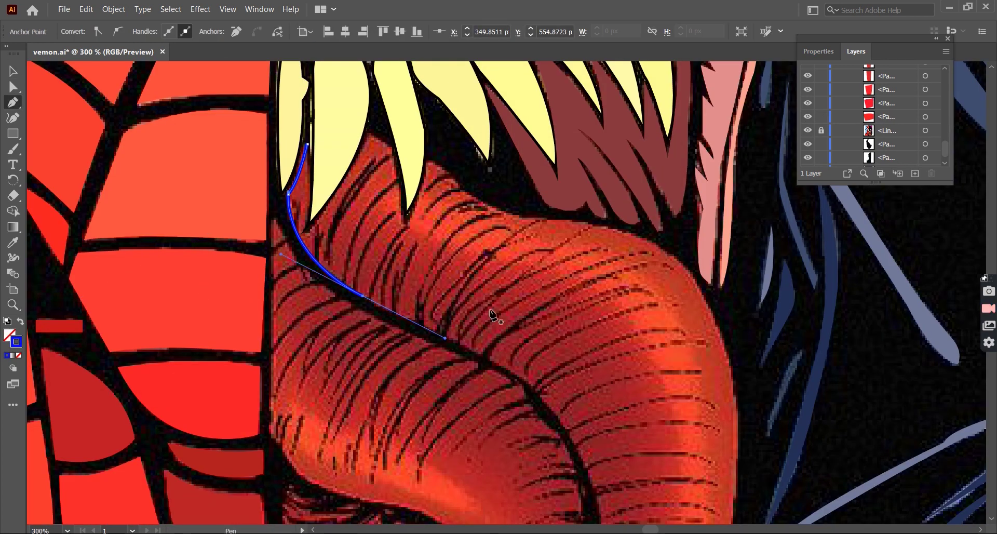
pyautogui.hotkey('ctrl', '-')
pyautogui.hotkey('ctrl', '-')
pyautogui.hotkey('ctrl', '-')
pyautogui.hotkey('ctrl', '+')
pyautogui.hotkey('ctrl', '+')
pyautogui.moveTo(513, 414); pyautogui.dragTo(493, 461)
# Continue the tongue outline down its edge to the bend and fold
pyautogui.scroll(2, 485, 264)
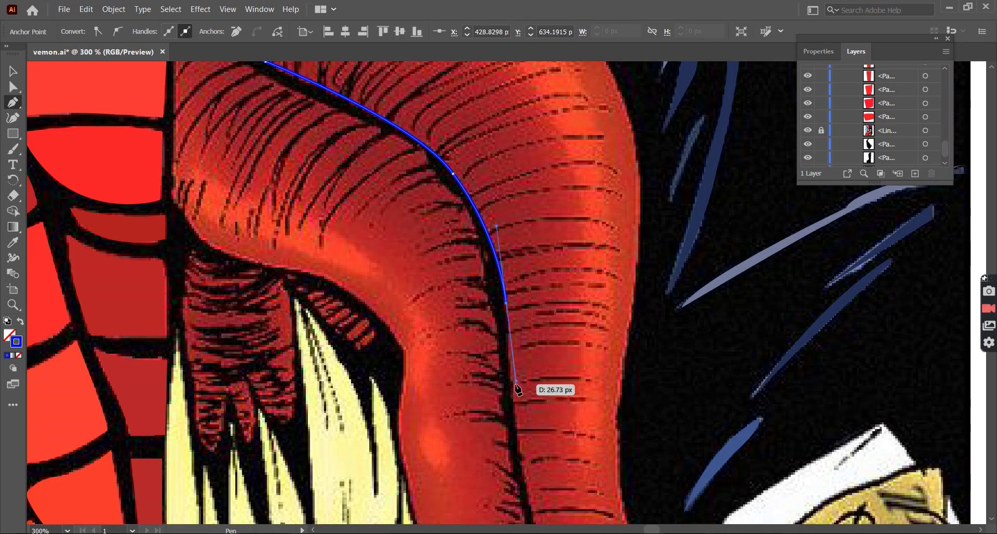
pyautogui.scroll(-1, 520, 389)
pyautogui.click(530, 389)
pyautogui.scroll(-3, 542, 394)
pyautogui.click(541, 359)
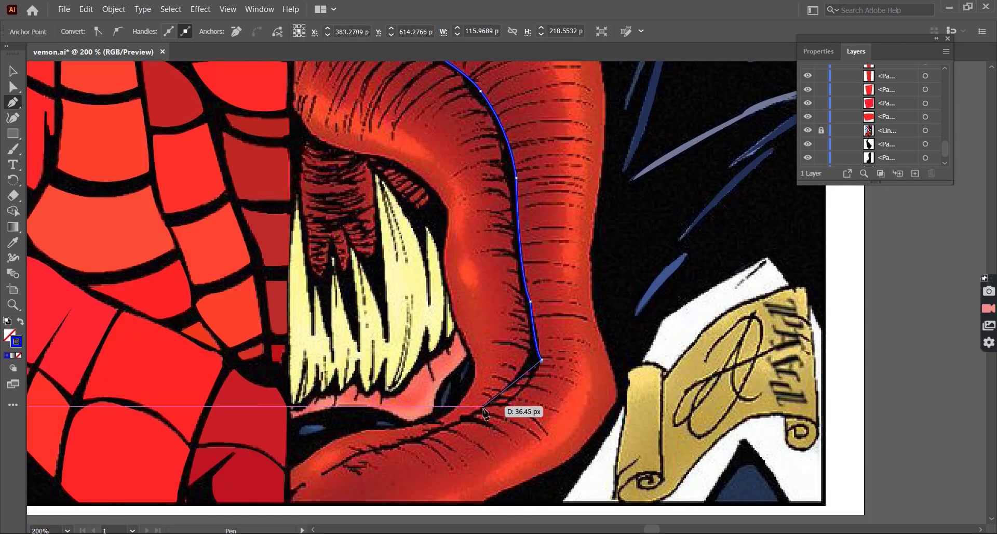
pyautogui.scroll(1, 491, 409)
pyautogui.click(497, 346)
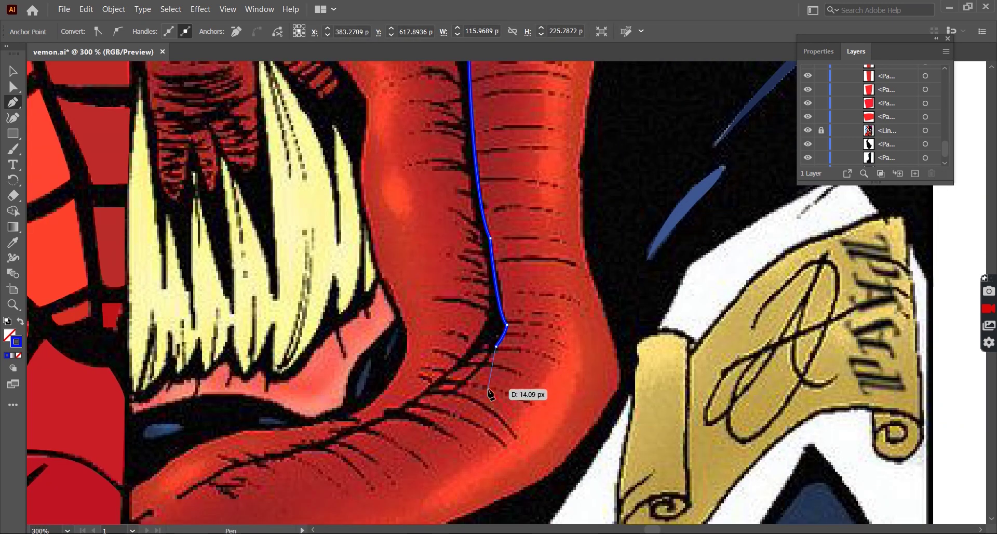
pyautogui.scroll(3, 492, 379)
pyautogui.click(569, 301)
# Add wrinkle spikes along the tongue crease
pyautogui.click(573, 367)
pyautogui.scroll(-2, 458, 316)
pyautogui.click(460, 328)
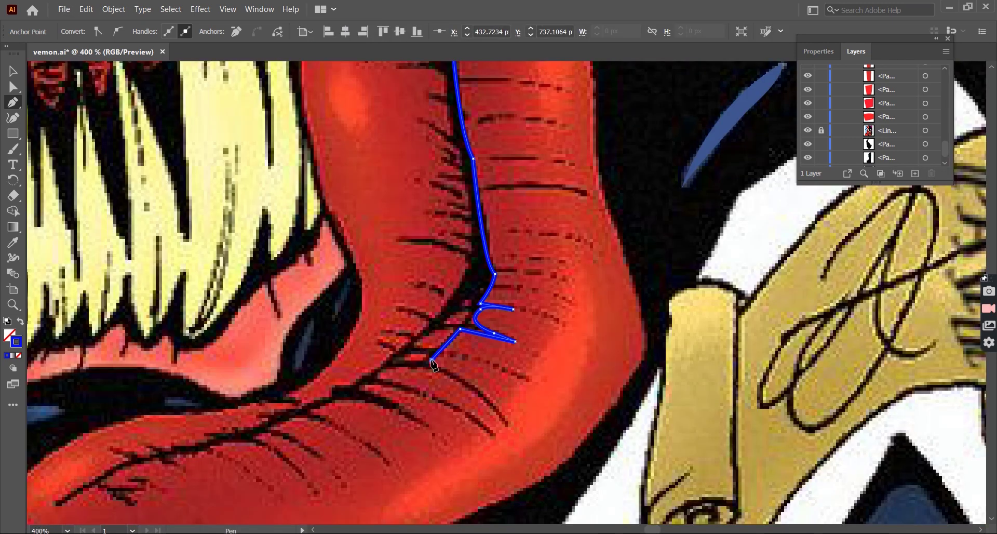
pyautogui.click(391, 370)
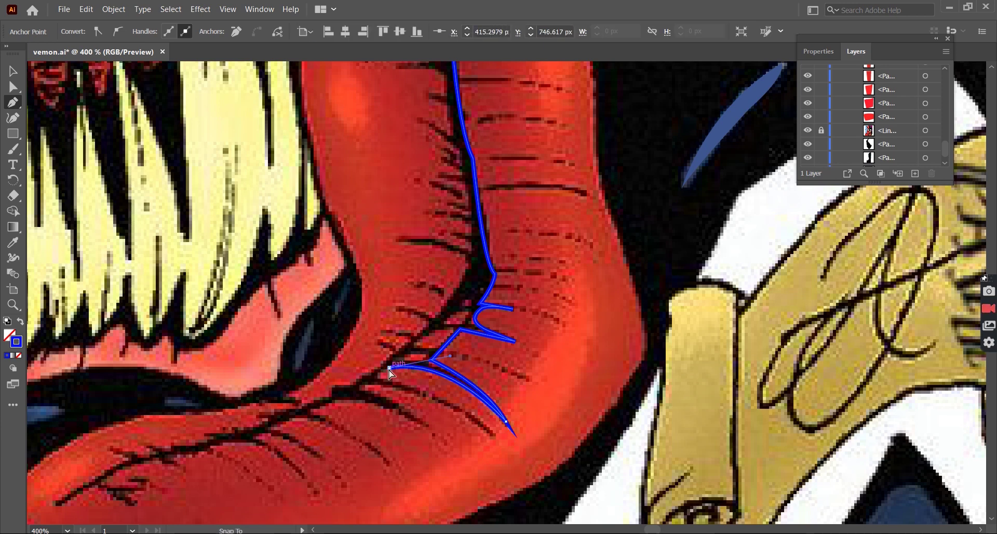
pyautogui.scroll(-2, 393, 373)
pyautogui.scroll(1, 370, 415)
pyautogui.click(370, 415)
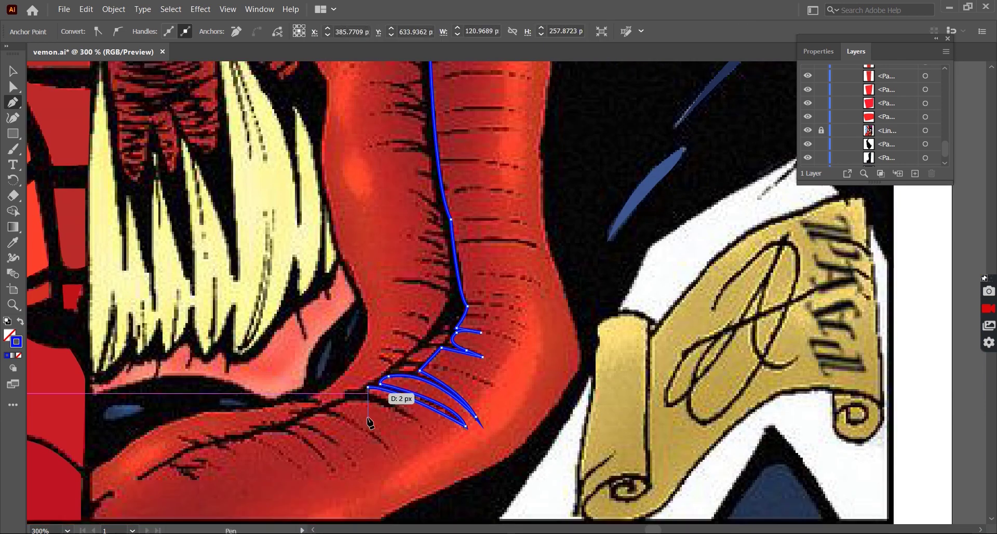
pyautogui.scroll(1, 372, 410)
pyautogui.click(449, 438)
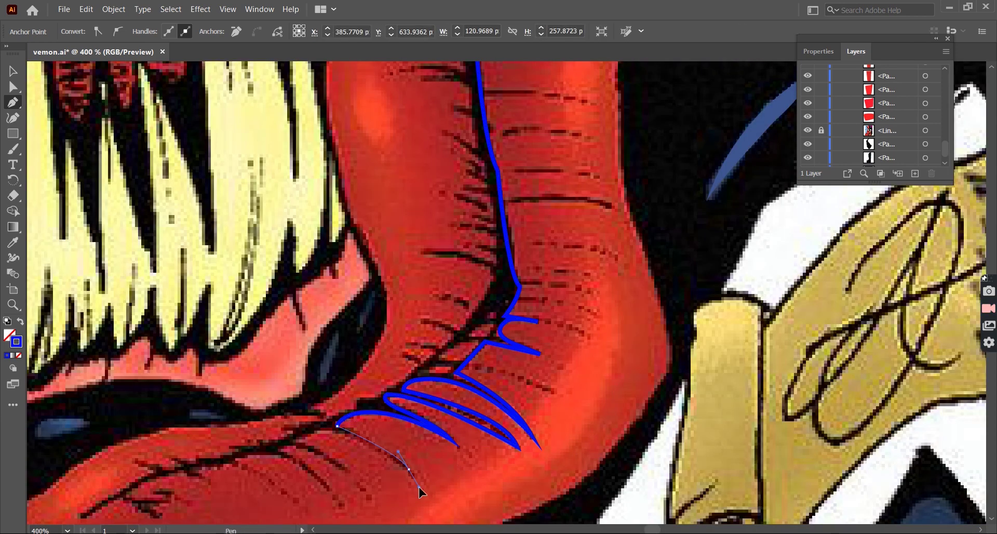
pyautogui.click(328, 491)
pyautogui.scroll(1, 291, 457)
# Extend the tongue outline along its lower edge and bottom
pyautogui.click(241, 436)
pyautogui.scroll(-1, 247, 411)
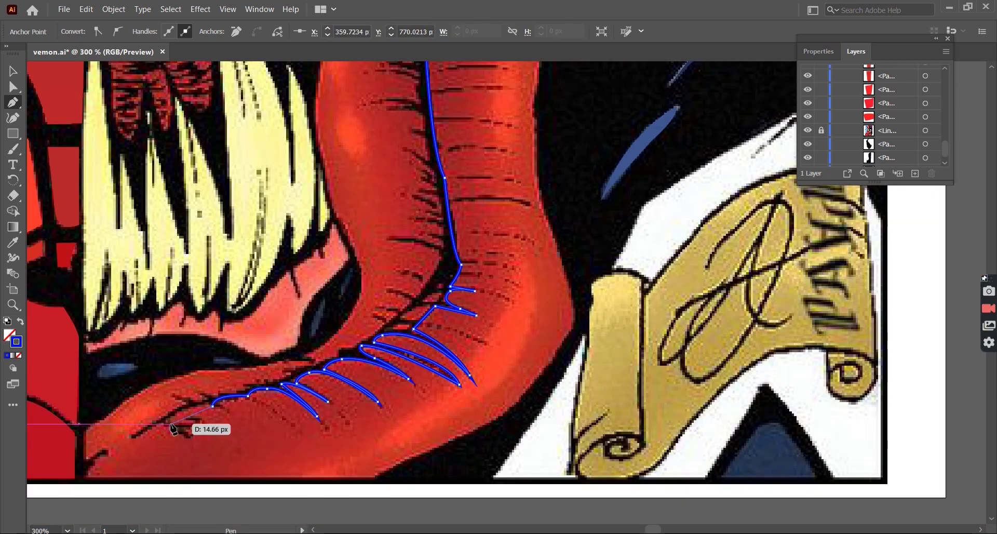
pyautogui.click(87, 478)
pyautogui.click(370, 478)
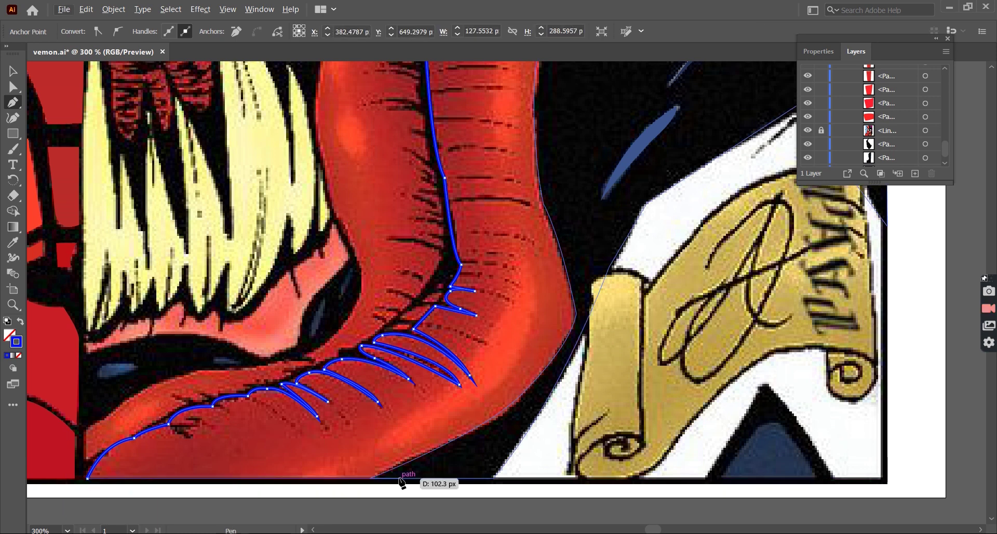
pyautogui.click(470, 431)
pyautogui.scroll(1, 567, 371)
# Trace the tongue's right edge up to its top
pyautogui.click(576, 350)
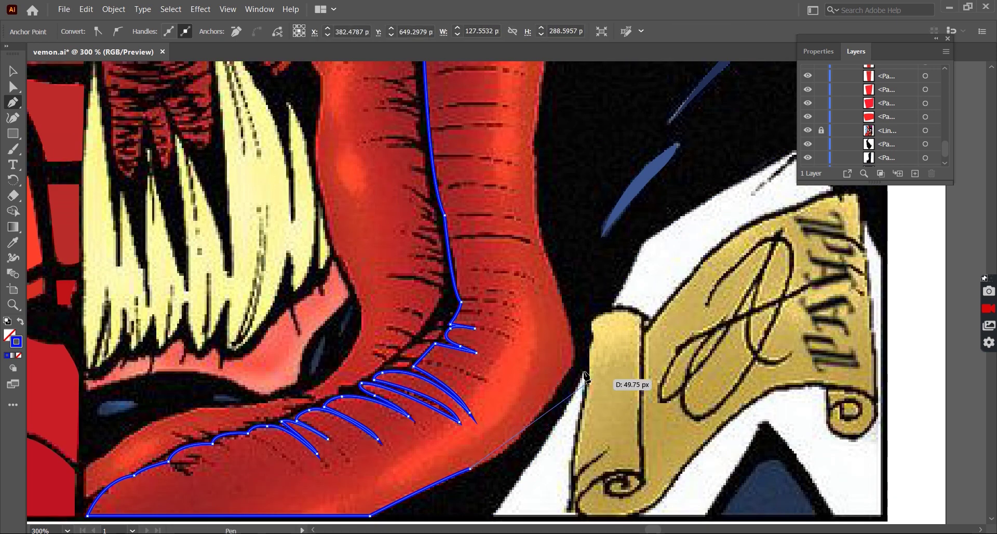
pyautogui.scroll(1, 544, 289)
pyautogui.click(544, 291)
pyautogui.scroll(2, 544, 291)
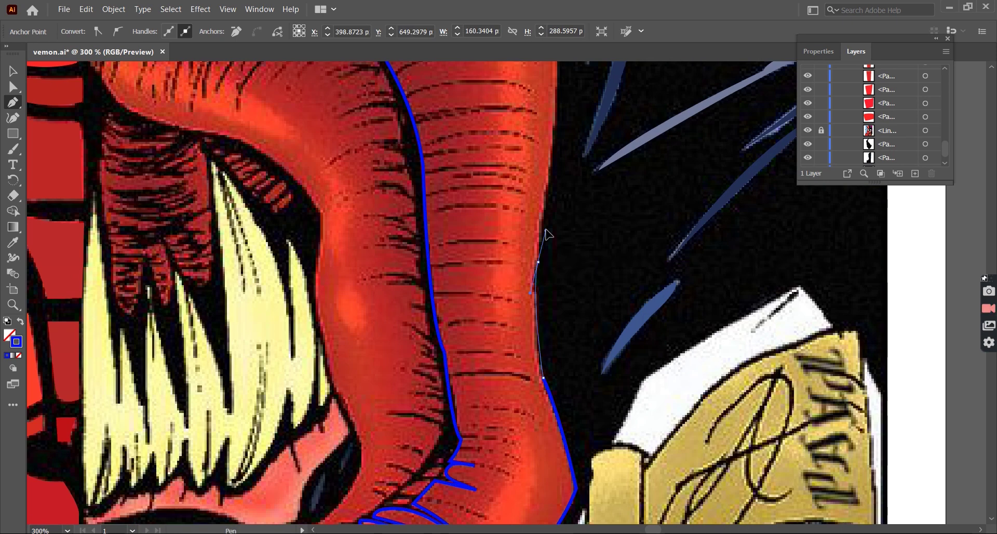
pyautogui.click(546, 234)
pyautogui.scroll(-1, 546, 234)
pyautogui.scroll(1, 551, 177)
pyautogui.click(551, 177)
pyautogui.scroll(2, 552, 177)
pyautogui.scroll(2, 551, 176)
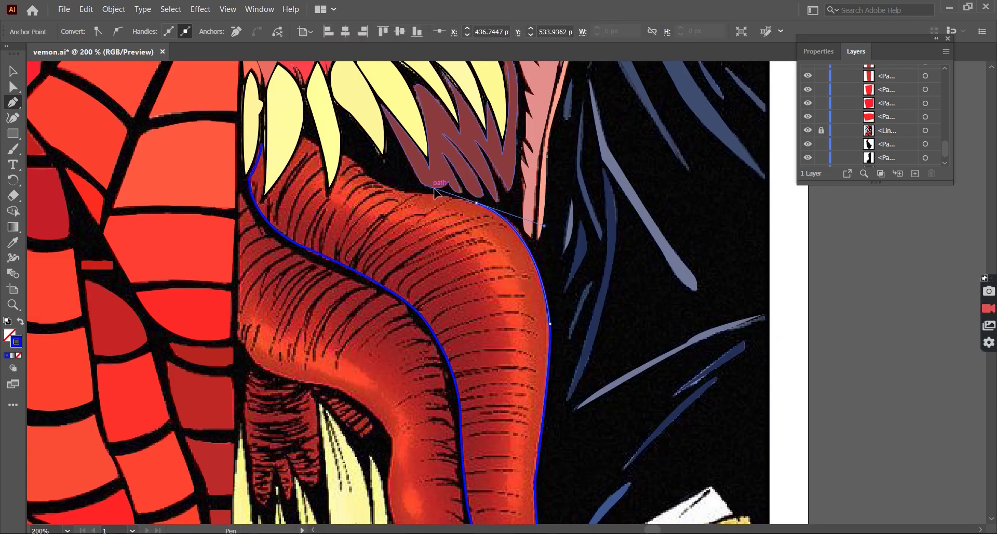
pyautogui.scroll(1, 364, 207)
# Round the tongue's top edge with a curve and close the outline
pyautogui.click(336, 176)
pyautogui.scroll(1, 247, 149)
pyautogui.moveTo(221, 144); pyautogui.dragTo(205, 236)
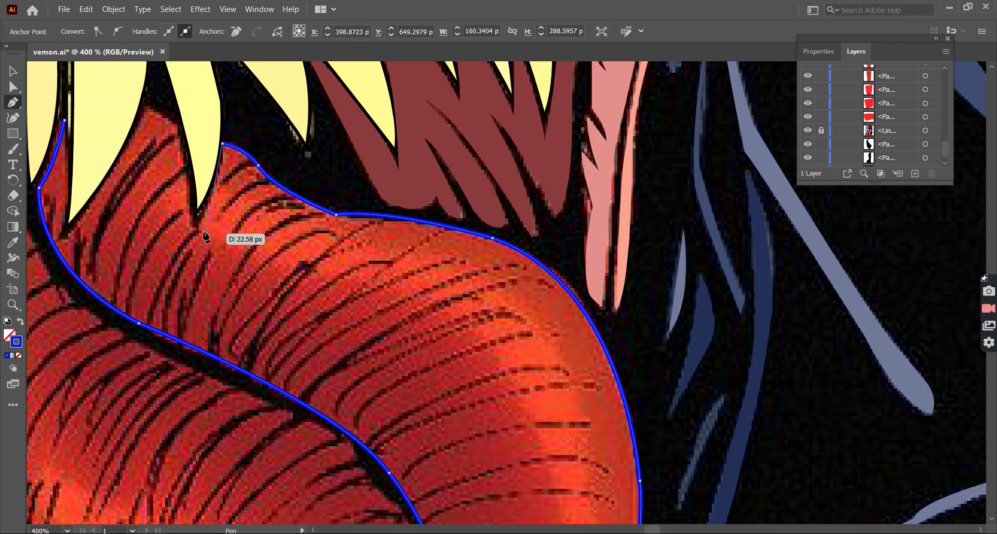
pyautogui.scroll(-1, 148, 102)
pyautogui.scroll(-1, 223, 256)
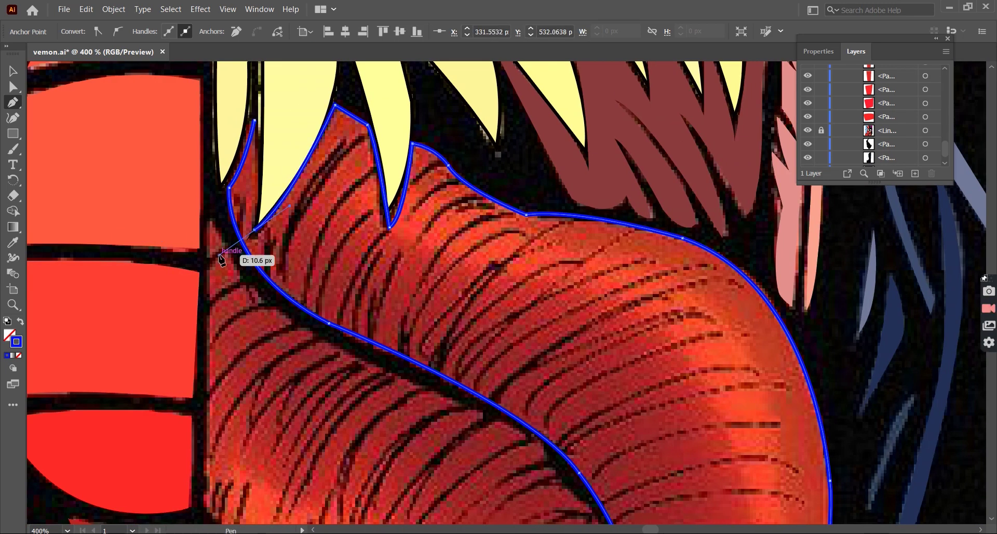
pyautogui.scroll(-2, 290, 123)
pyautogui.click(13, 243)
# Fill the tongue shape with flat orange and select it with the Selection tool
pyautogui.click(441, 280)
pyautogui.press('v')
pyautogui.click(732, 309)
pyautogui.scroll(2, 496, 358)
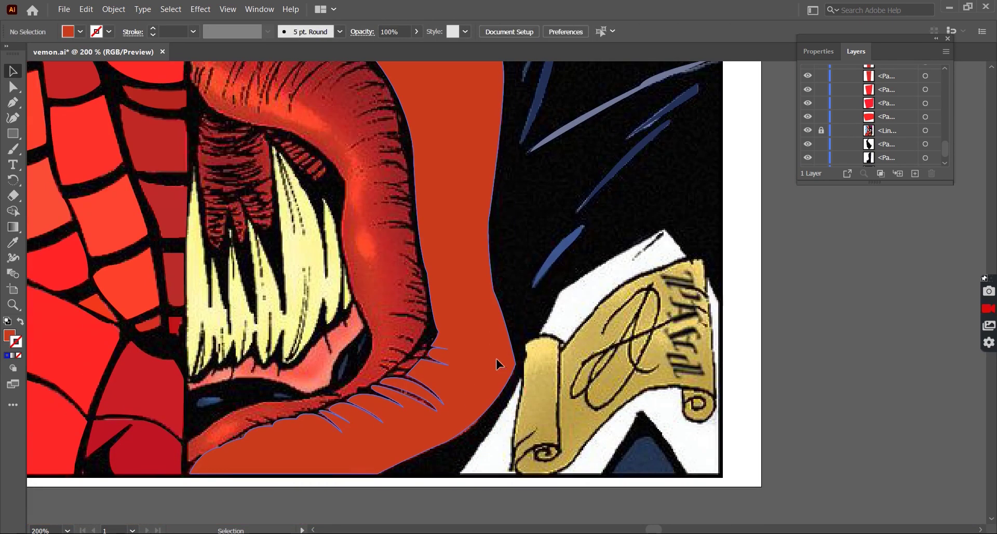
pyautogui.click(15, 68)
pyautogui.click(725, 307)
pyautogui.scroll(-1, 725, 308)
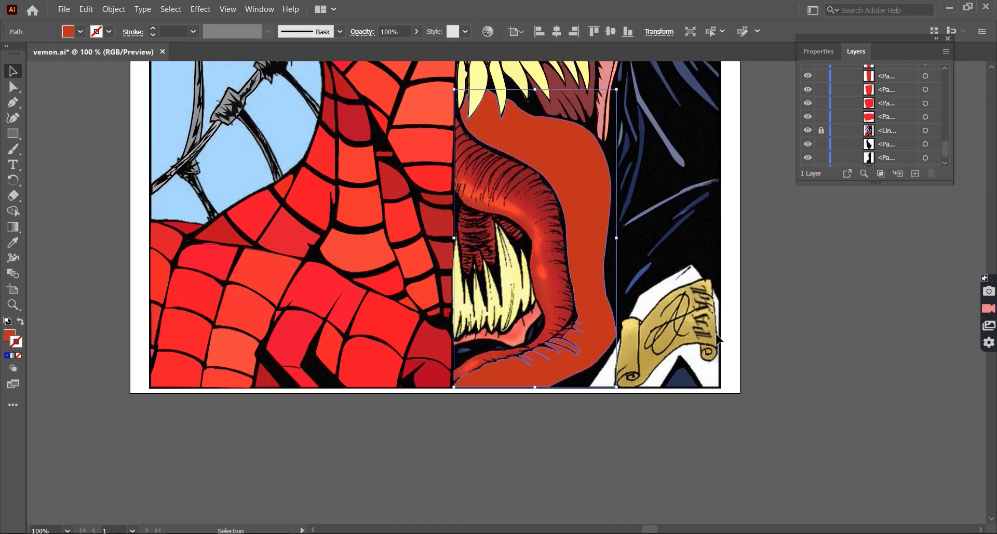
pyautogui.scroll(-1, 725, 307)
# Set the Pen tool to no fill with a blue stroke
pyautogui.press('p')
pyautogui.hotkey('shift', 'x')
pyautogui.doubleClick(16, 341)
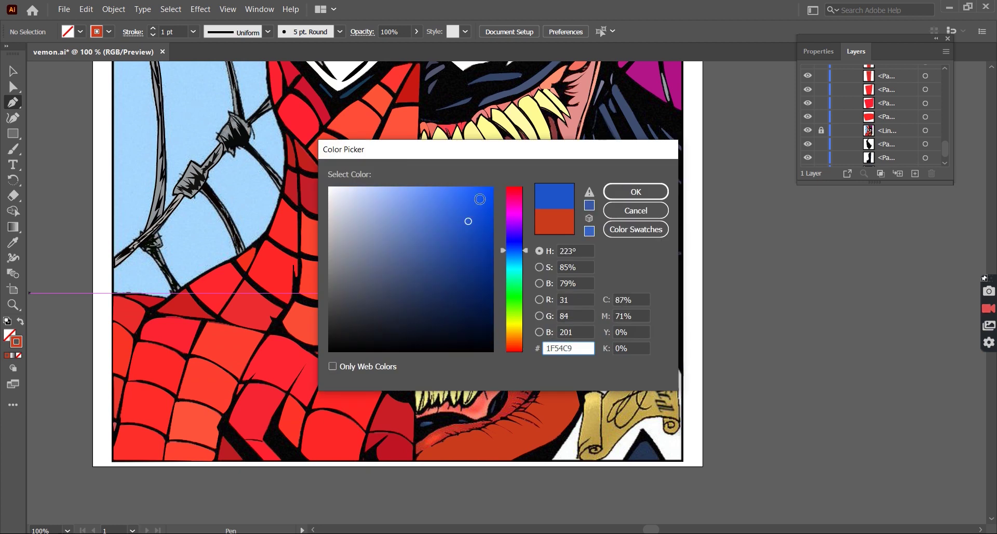
pyautogui.click(639, 151)
pyautogui.scroll(2, 429, 252)
# Trace the tongue's upper edge for the highlight band, undoing misplaced anchors
pyautogui.click(393, 121)
pyautogui.moveTo(513, 232); pyautogui.dragTo(618, 257)
pyautogui.scroll(-1, 618, 257)
pyautogui.click(554, 214)
pyautogui.hscroll(2, 533, 356)
pyautogui.click(534, 353)
pyautogui.scroll(-2, 548, 405)
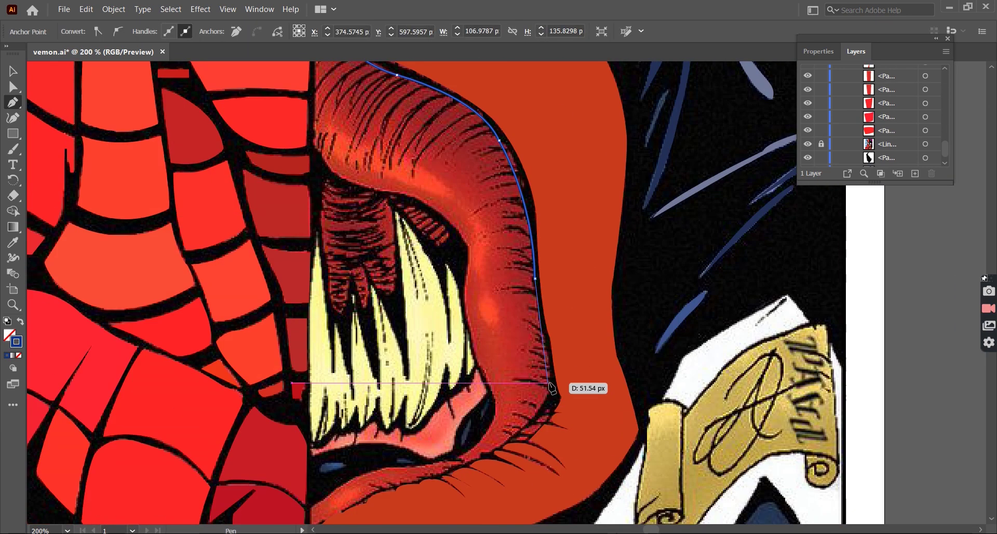
pyautogui.hotkey('ctrl', 'z')
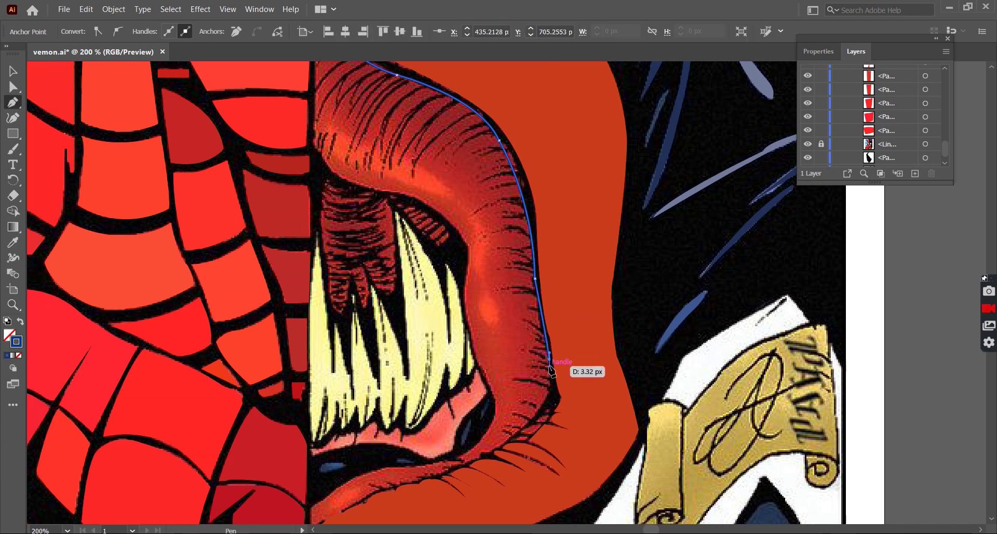
pyautogui.scroll(-2, 551, 370)
pyautogui.click(509, 346)
pyautogui.scroll(2, 493, 333)
pyautogui.click(486, 385)
pyautogui.click(469, 393)
pyautogui.click(437, 401)
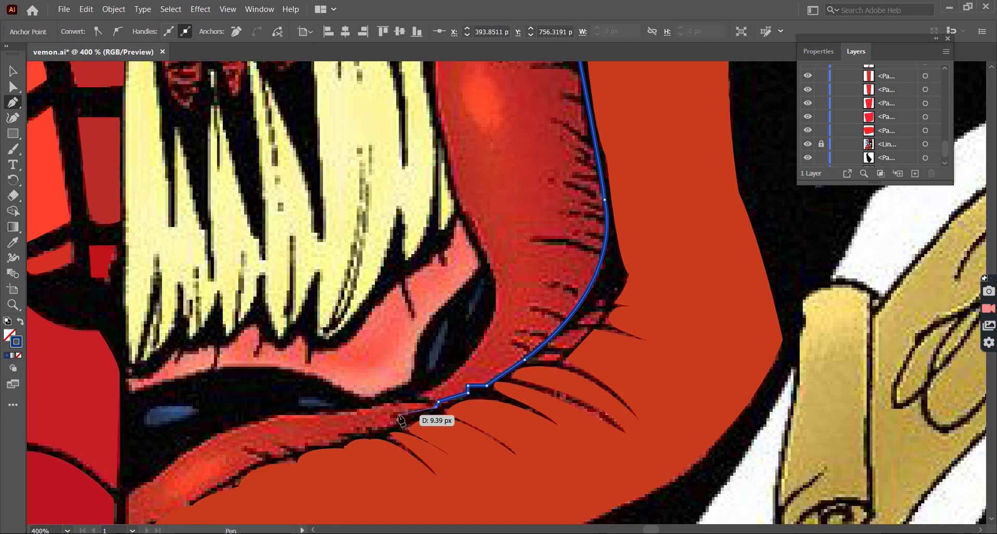
pyautogui.click(407, 415)
pyautogui.hotkey('ctrl', '-')
pyautogui.scroll(2, 392, 441)
# Trace the highlight band's bumpy zigzag edge and close the shape
pyautogui.click(389, 383)
pyautogui.click(347, 390)
pyautogui.click(296, 443)
pyautogui.click(236, 477)
pyautogui.click(431, 359)
pyautogui.hscroll(3, 461, 354)
pyautogui.click(450, 340)
pyautogui.moveTo(523, 238); pyautogui.dragTo(542, 154)
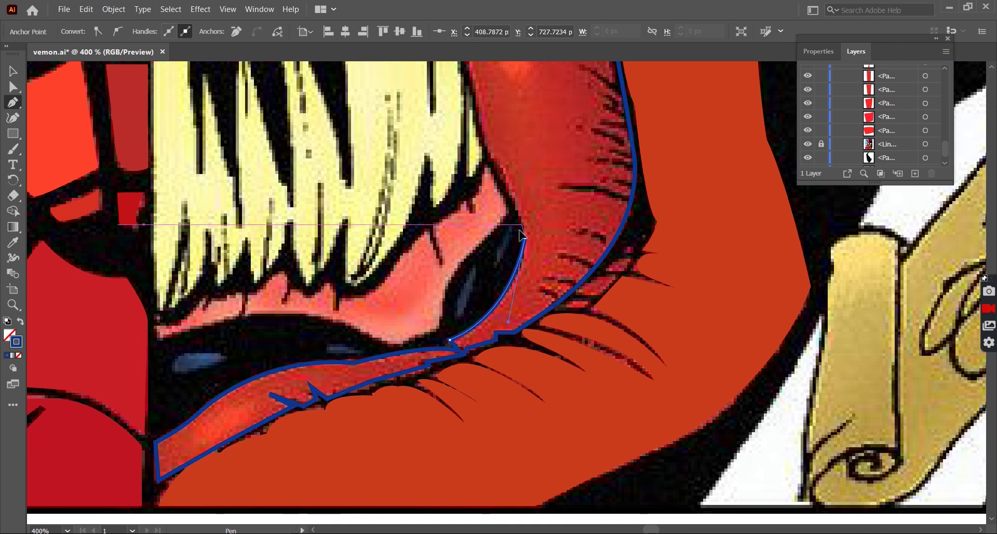
pyautogui.scroll(-2, 542, 155)
pyautogui.click(494, 310)
pyautogui.hscroll(2, 519, 218)
pyautogui.click(477, 238)
pyautogui.click(411, 215)
pyautogui.scroll(3, 410, 215)
# Fill the tongue highlight shape orange with the Eyedropper
pyautogui.press('i')
pyautogui.click(489, 255)
pyautogui.click(457, 249)
pyautogui.press('v')
pyautogui.hotkey('ctrl', 'shift', 'a')
pyautogui.hotkey('ctrl', '0')
pyautogui.hotkey('ctrl', '+')
pyautogui.hotkey('ctrl', '+')
pyautogui.hotkey('ctrl', '+')
pyautogui.hotkey('ctrl', '+')
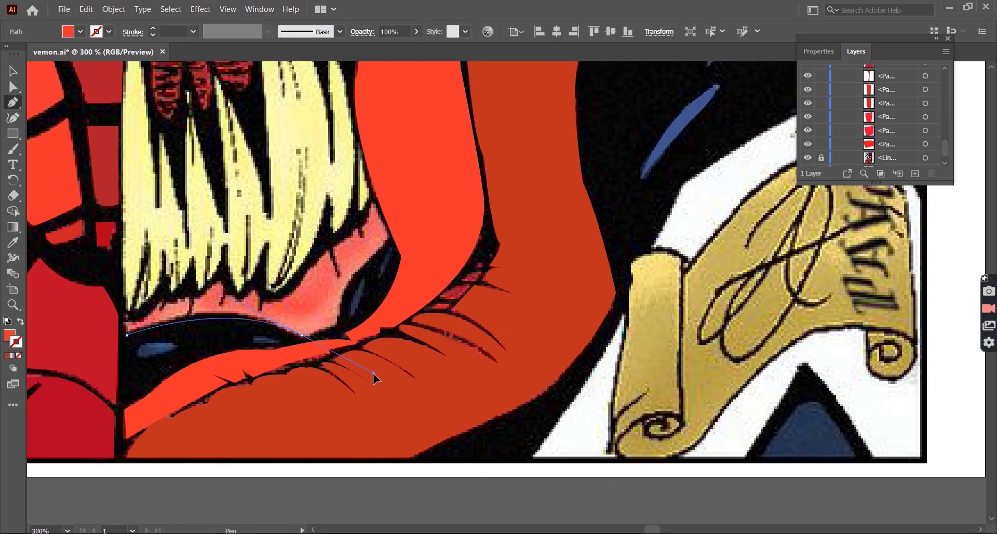
# Trace the gum area above the tongue as a closed shape
pyautogui.click(127, 335)
pyautogui.moveTo(301, 335); pyautogui.dragTo(358, 333)
pyautogui.click(338, 322)
pyautogui.click(355, 271)
pyautogui.click(393, 237)
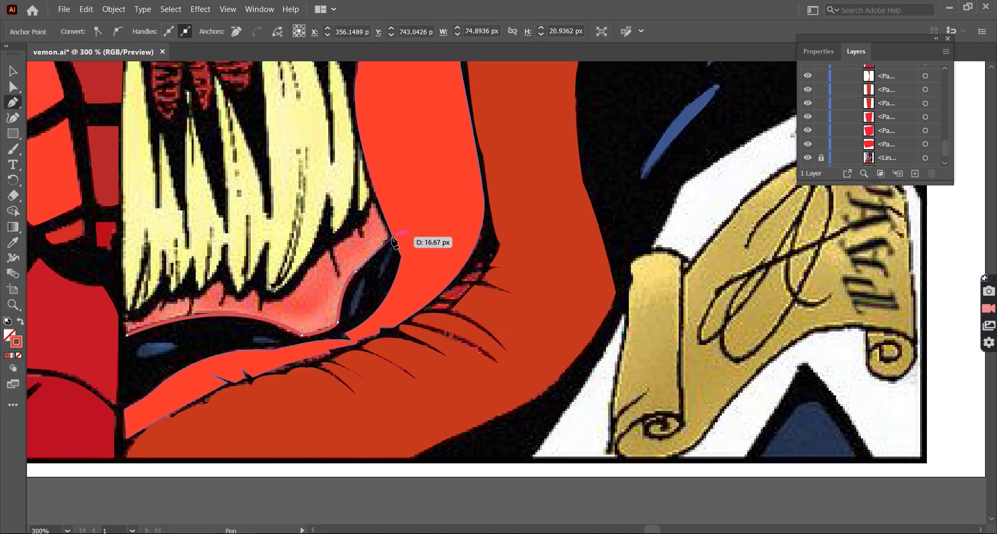
pyautogui.moveTo(197, 358); pyautogui.dragTo(196, 359)
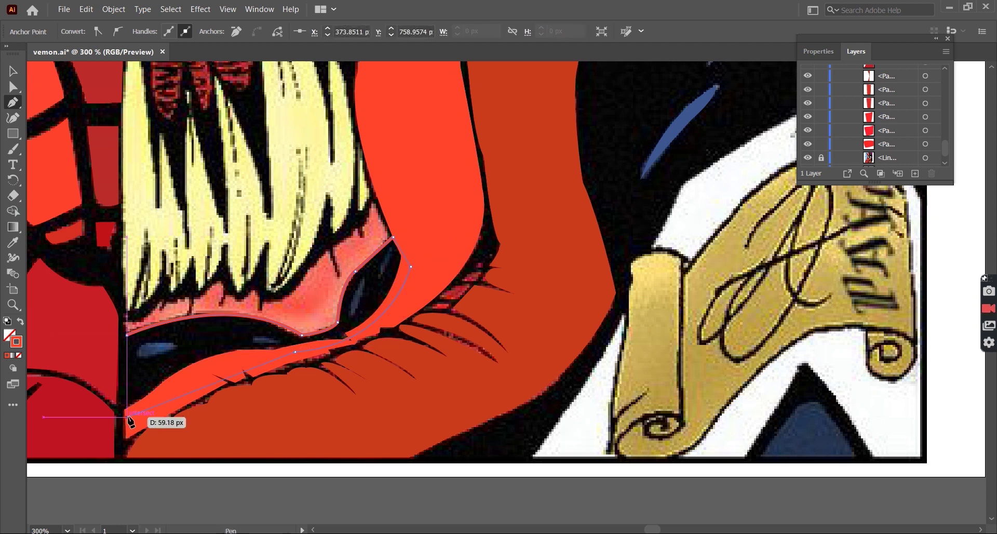
pyautogui.click(127, 335)
# Fill the gum shape solid black and send it behind the tongue
pyautogui.press('i')
pyautogui.click(726, 103)
pyautogui.press('v')
pyautogui.rightClick(372, 253)
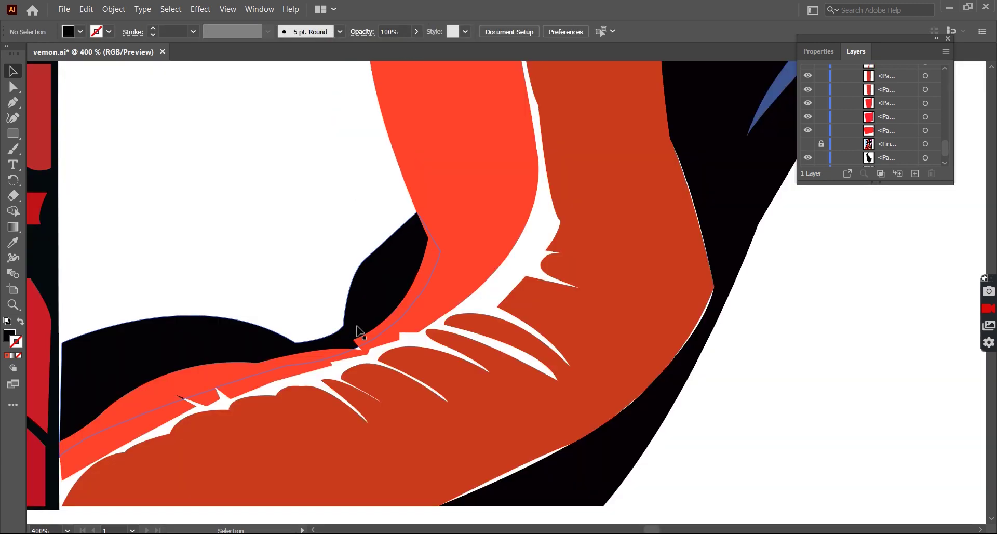
pyautogui.press('v')
pyautogui.hotkey('ctrl', '-')
# Show the line art layer again and begin tracing the lower teeth
pyautogui.click(808, 143)
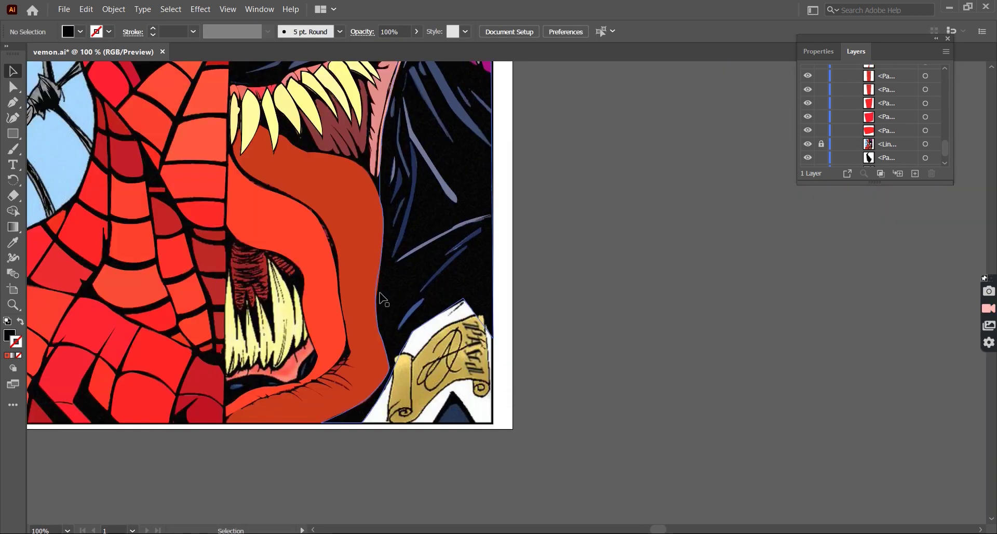
pyautogui.click(809, 145)
pyautogui.click(808, 144)
pyautogui.hotkey('ctrl', '0')
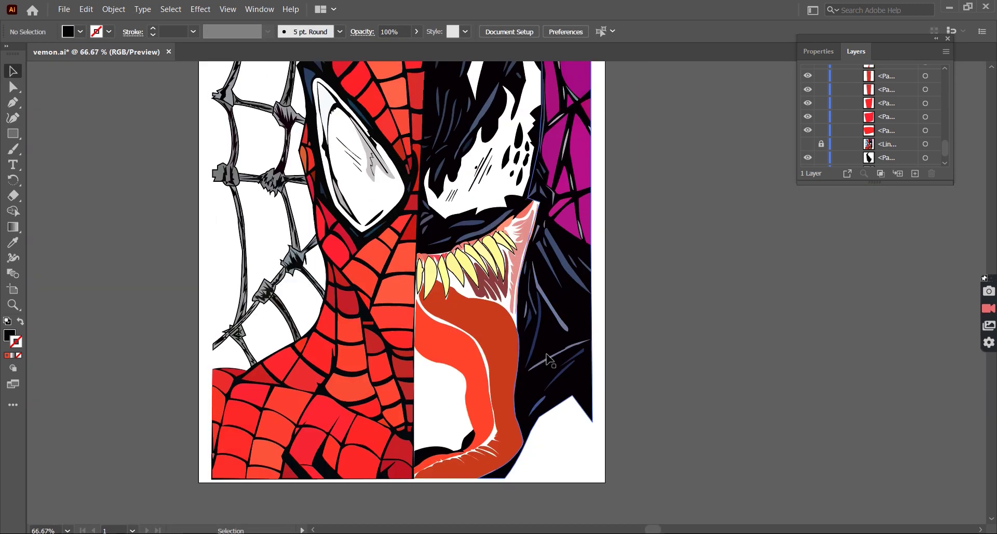
pyautogui.scroll(3, 464, 423)
pyautogui.scroll(-2, 343, 333)
pyautogui.click(342, 327)
pyautogui.click(347, 346)
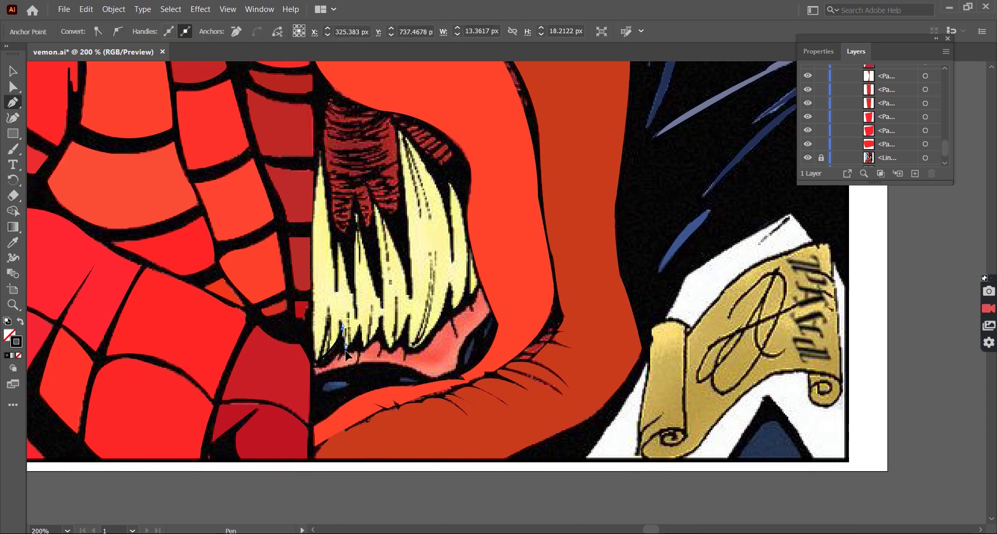
# Trace the zigzag of the lower tooth tips and close the outline
pyautogui.click(392, 352)
pyautogui.click(409, 317)
pyautogui.click(407, 351)
pyautogui.click(452, 318)
pyautogui.click(492, 310)
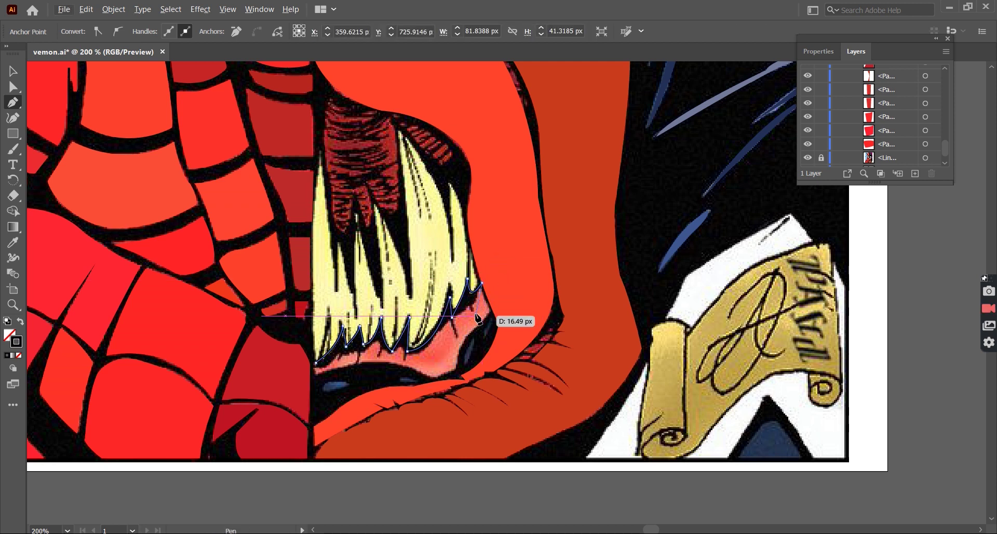
pyautogui.scroll(-1, 477, 317)
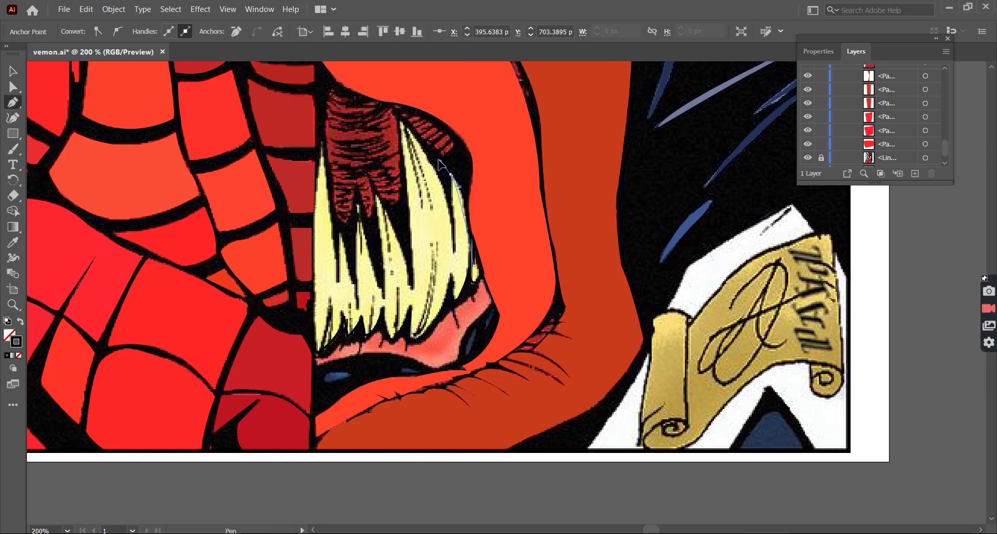
pyautogui.scroll(1, 417, 136)
pyautogui.scroll(-1, 456, 329)
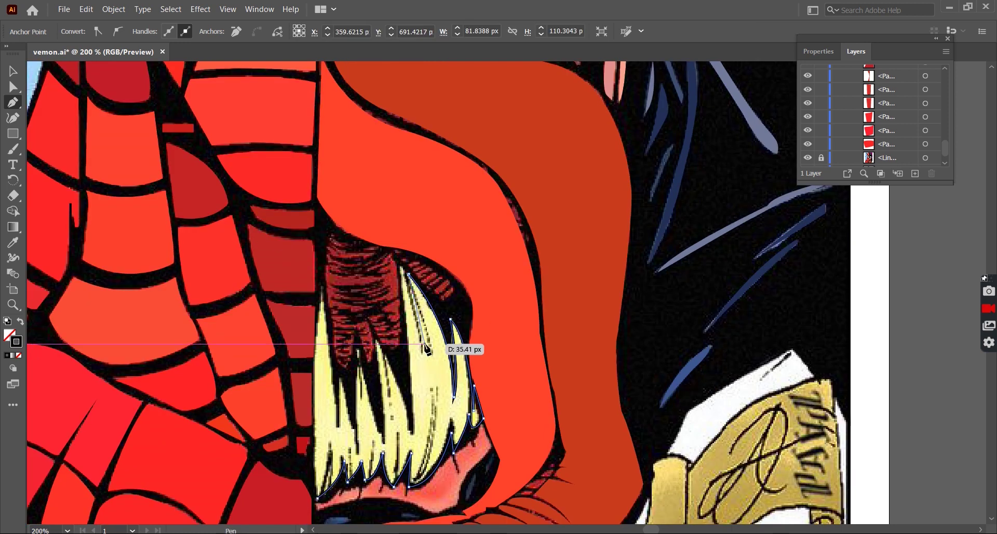
pyautogui.scroll(-1, 445, 291)
pyautogui.scroll(-1, 425, 299)
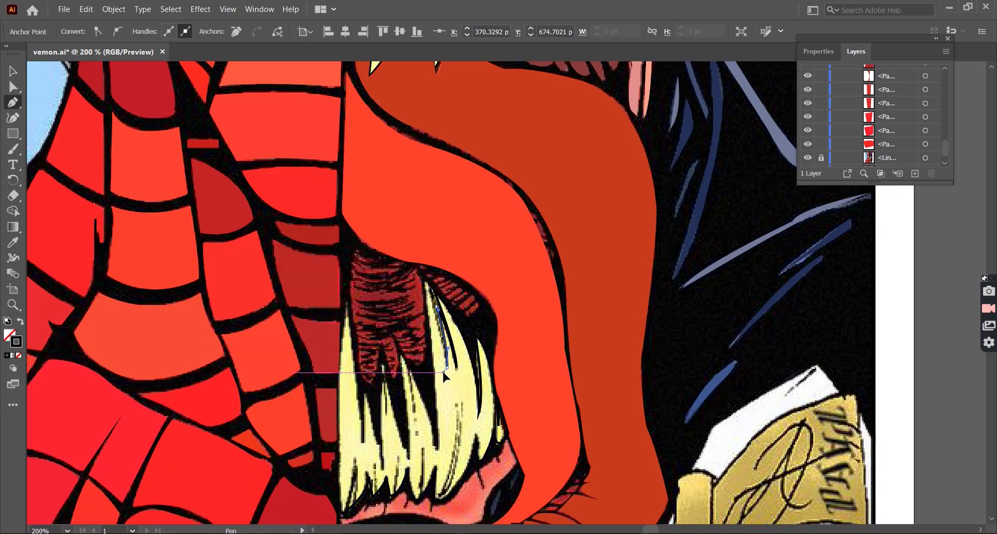
pyautogui.click(426, 280)
pyautogui.scroll(1, 467, 289)
pyautogui.scroll(-1, 436, 455)
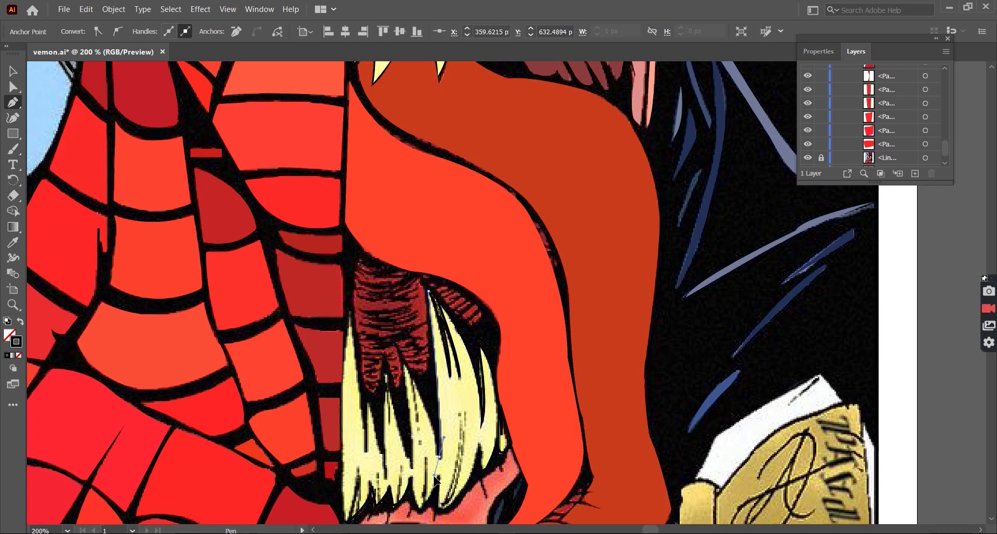
pyautogui.scroll(1, 432, 457)
# Extend the teeth outline along the edges of the long fangs
pyautogui.click(419, 395)
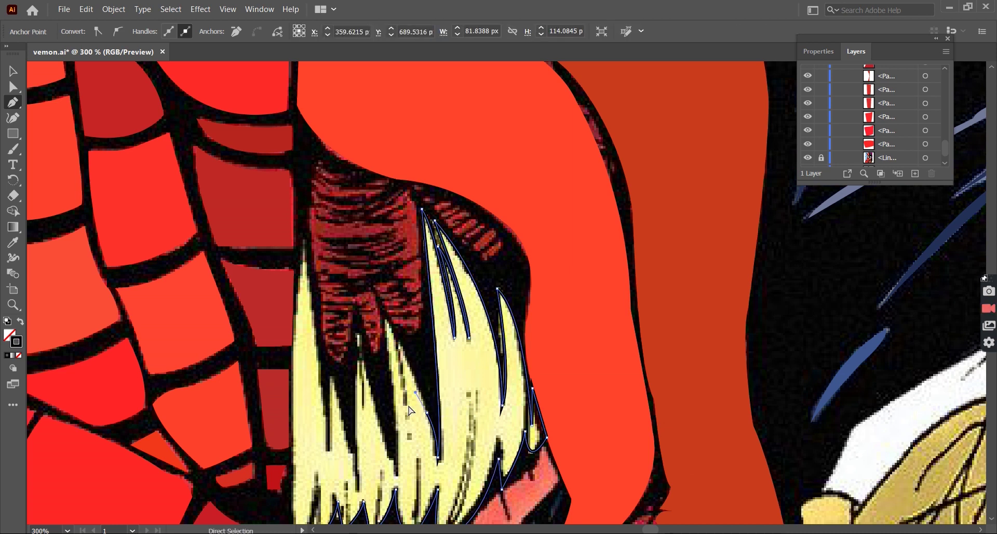
pyautogui.click(428, 412)
pyautogui.click(400, 346)
pyautogui.click(386, 321)
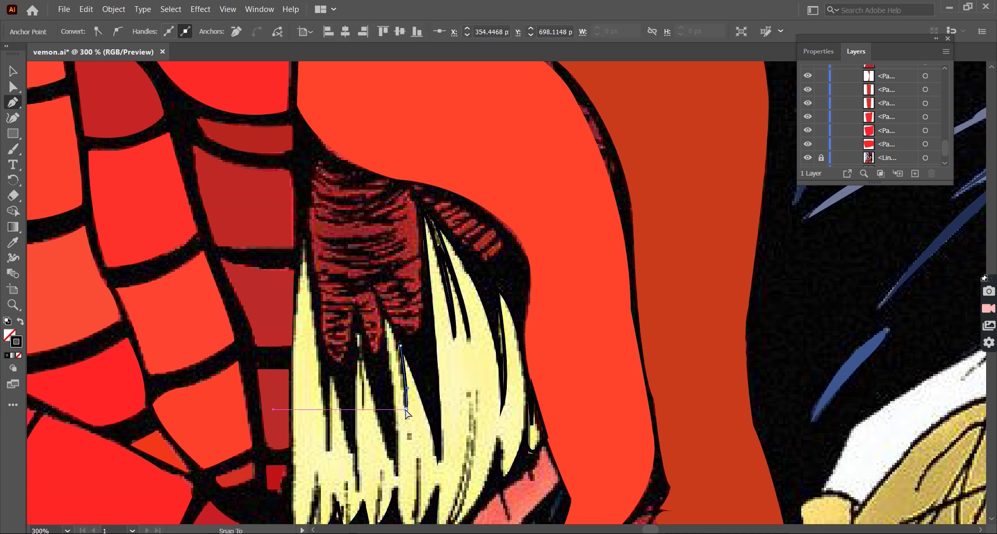
pyautogui.click(406, 409)
pyautogui.click(394, 452)
pyautogui.scroll(-2, 389, 416)
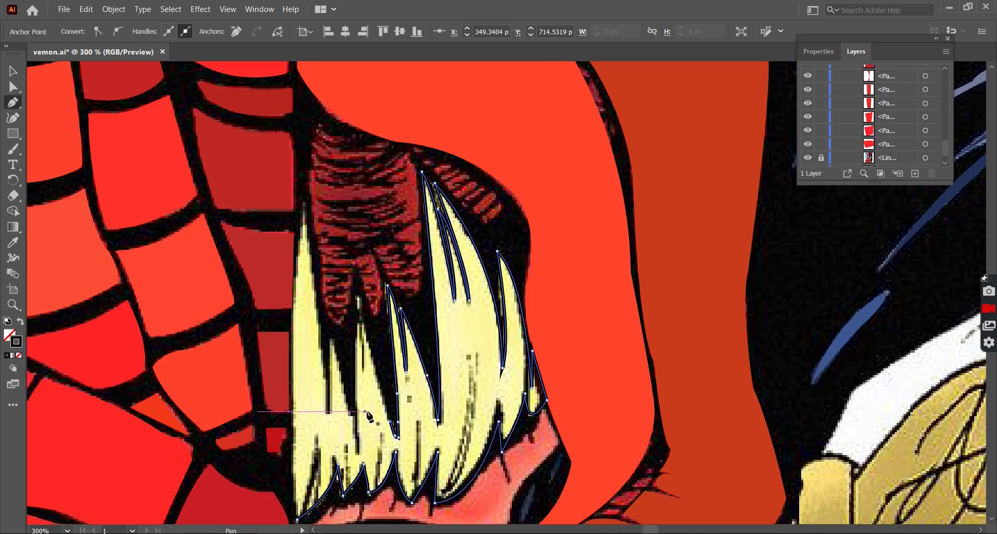
pyautogui.click(295, 290)
pyautogui.scroll(-2, 298, 442)
# Fill the lower-teeth shape pale yellow and deselect it
pyautogui.hotkey('ctrl', 'shift', 'a')
pyautogui.press('v')
pyautogui.hotkey('ctrl', '-')
pyautogui.hotkey('ctrl', '-')
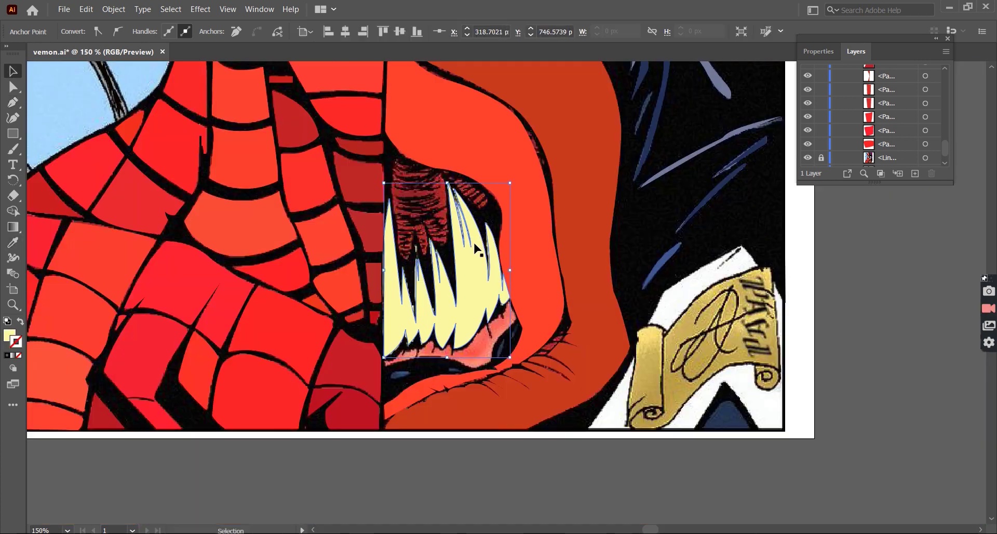
pyautogui.scroll(-1, 416, 249)
pyautogui.hotkey('ctrl', '+')
pyautogui.hotkey('ctrl', '+')
pyautogui.hotkey('ctrl', '+')
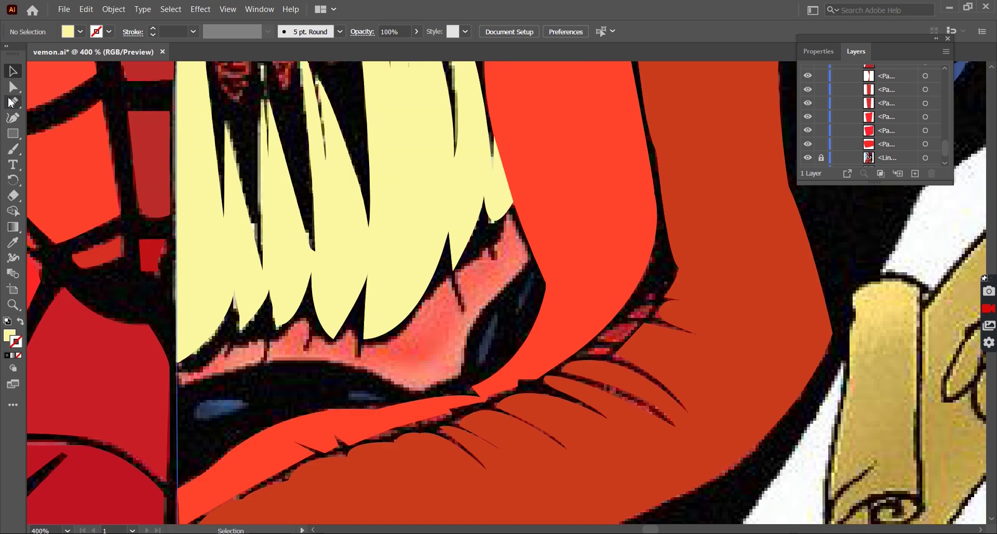
# Trace a closed outline of the inner mouth beneath the teeth along the lower lip
pyautogui.click(176, 372)
pyautogui.moveTo(206, 368); pyautogui.dragTo(242, 344)
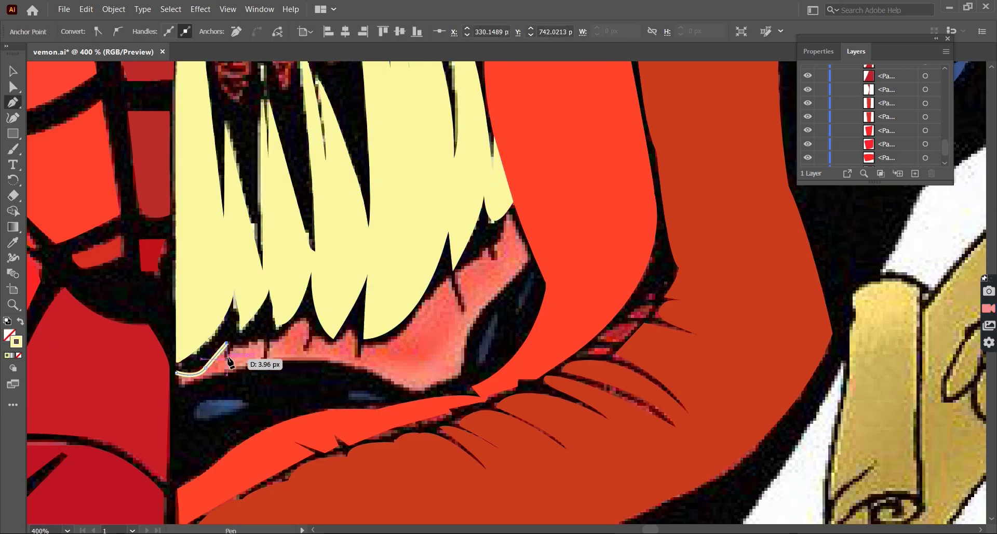
pyautogui.click(264, 355)
pyautogui.moveTo(322, 336); pyautogui.dragTo(359, 326)
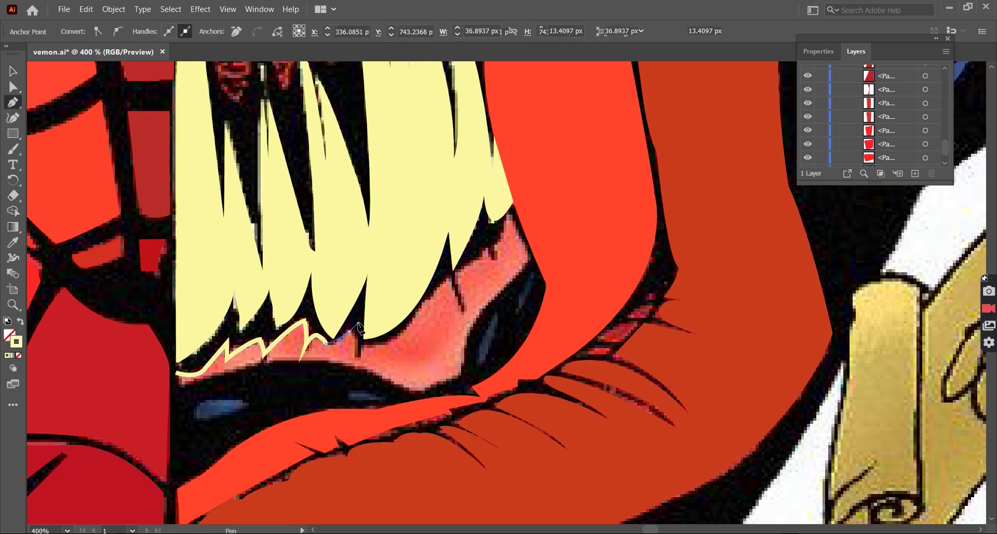
pyautogui.moveTo(417, 309); pyautogui.dragTo(441, 267)
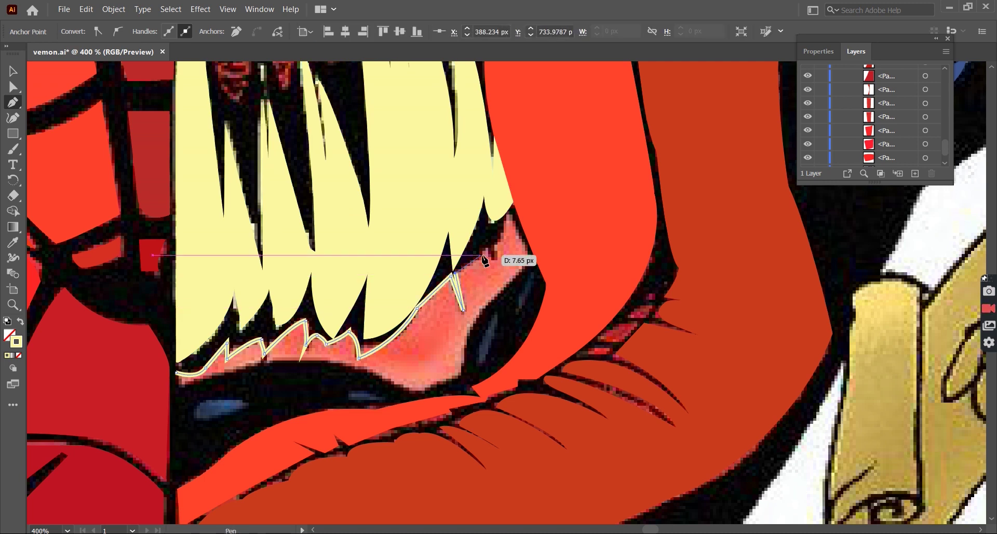
pyautogui.click(506, 212)
pyautogui.click(528, 259)
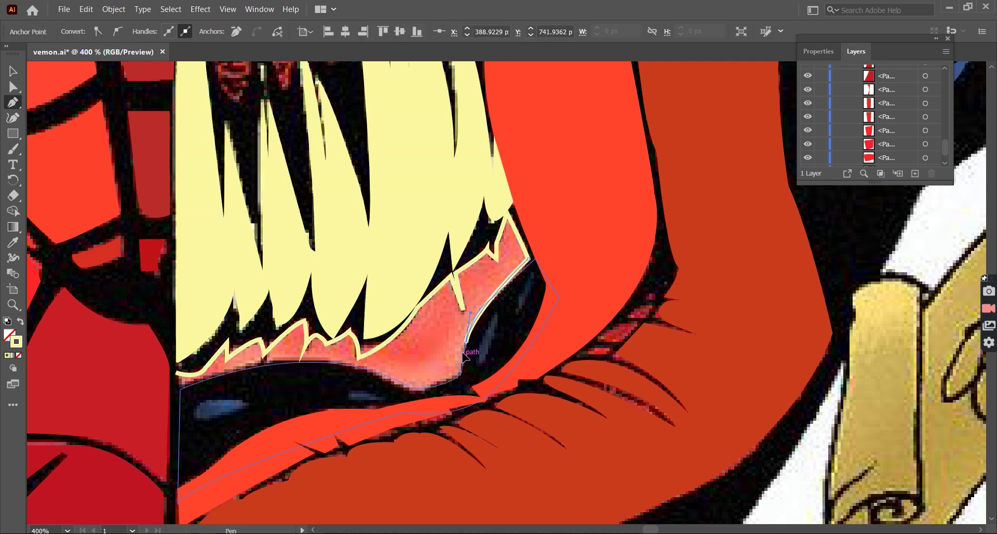
pyautogui.moveTo(309, 362); pyautogui.dragTo(216, 366)
pyautogui.click(180, 389)
pyautogui.hotkey('ctrl', 'shift', 'a')
# Zoom to the lower face and hide the scanned reference drawing
pyautogui.press('v')
pyautogui.hotkey('ctrl', '-')
pyautogui.hotkey('ctrl', '-')
pyautogui.hotkey('ctrl', '-')
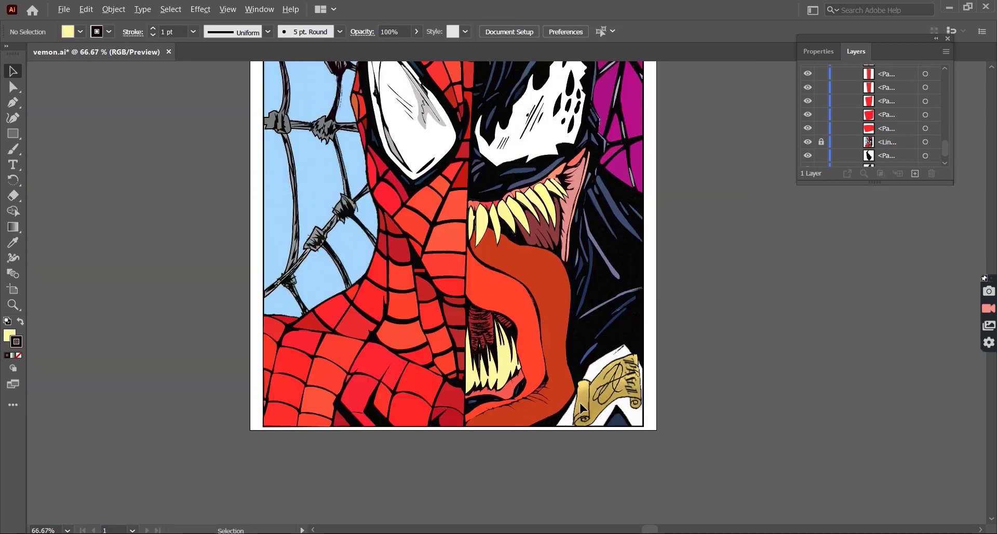
pyautogui.hotkey('ctrl', '1')
pyautogui.click(808, 142)
# Draw a black shape right of the tongue and send it behind the artwork
pyautogui.click(376, 156)
pyautogui.moveTo(551, 75); pyautogui.dragTo(576, 88)
pyautogui.scroll(5, 550, 155)
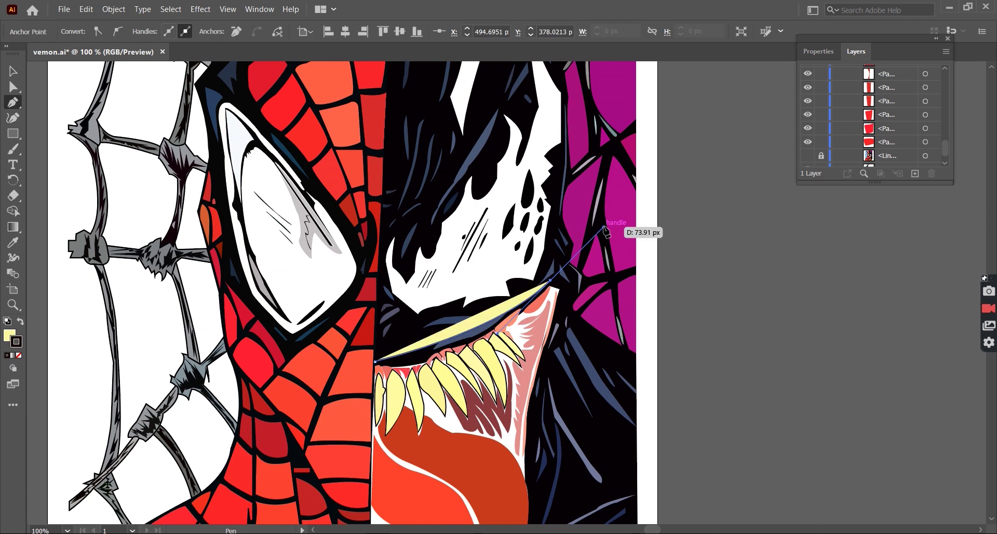
pyautogui.scroll(-5, 565, 292)
pyautogui.click(527, 345)
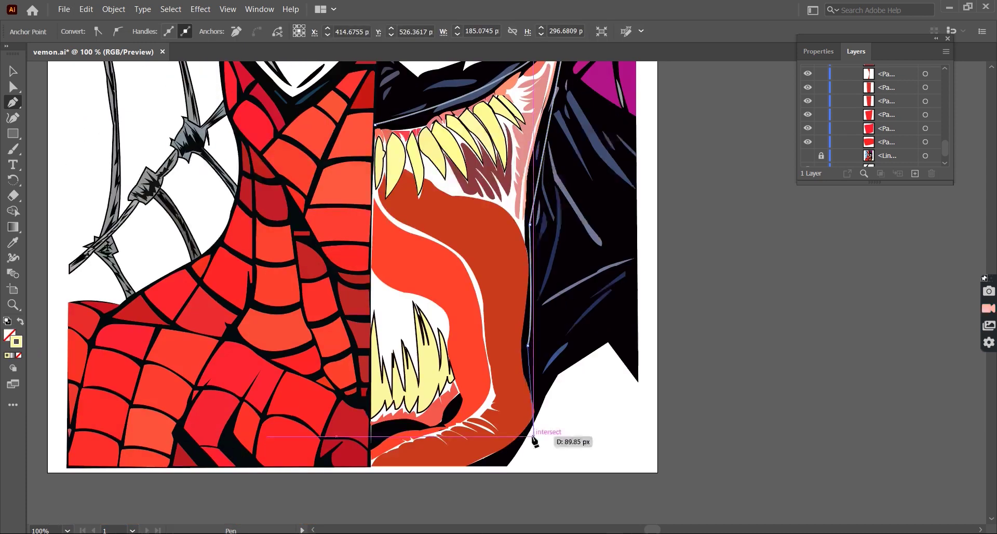
pyautogui.click(370, 465)
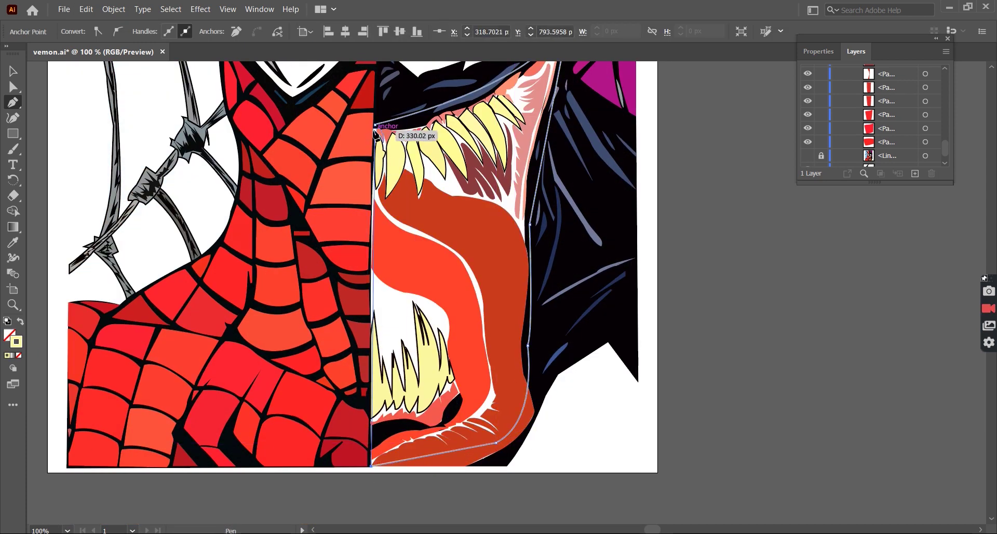
pyautogui.hotkey('ctrl', 'shift', '[')
pyautogui.press('v')
pyautogui.click(668, 449)
# Reshape the black mouth shape's edge beside the tongue
pyautogui.hotkey('ctrl', '-')
pyautogui.hotkey('ctrl', '-')
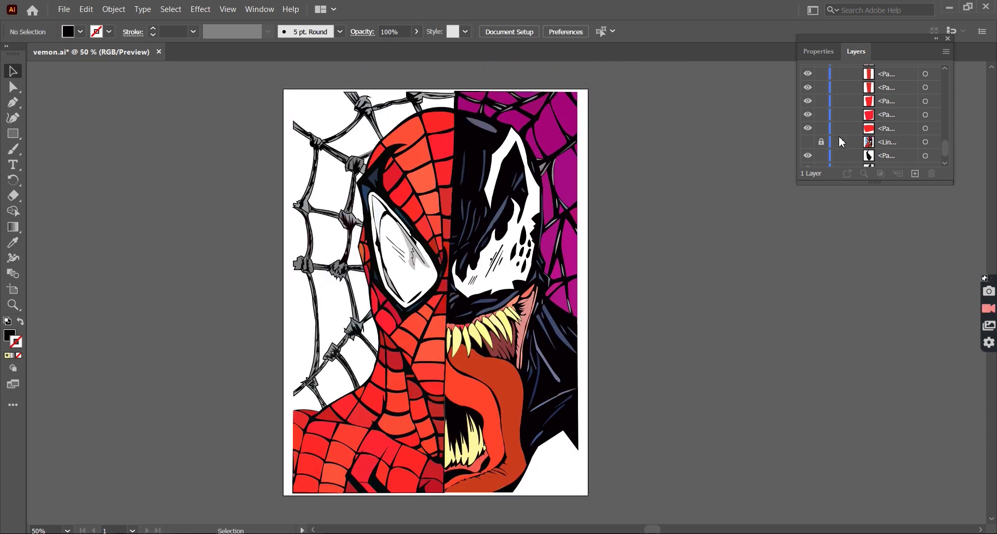
pyautogui.click(524, 458)
pyautogui.hotkey('ctrl', '=')
pyautogui.hotkey('ctrl', '=')
pyautogui.hotkey('ctrl', '=')
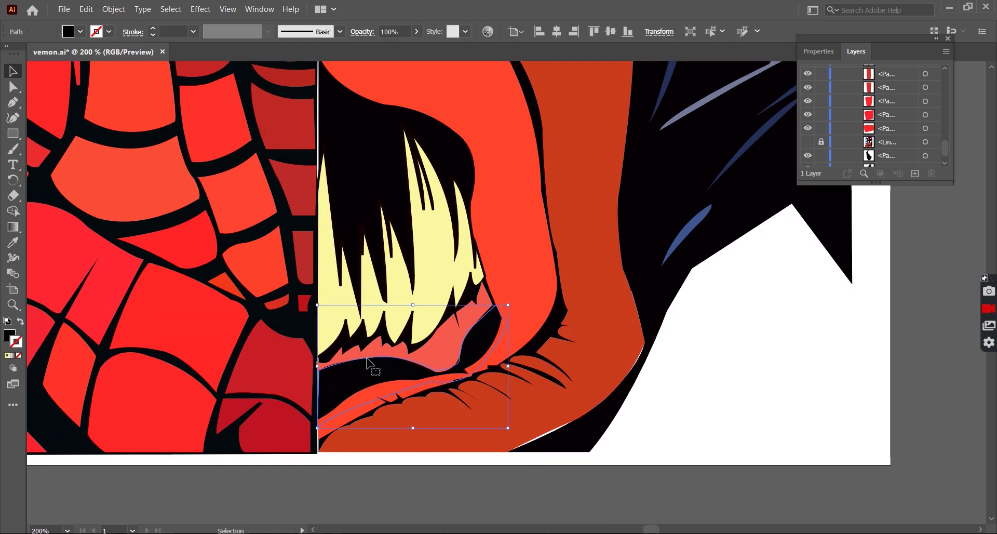
pyautogui.hotkey('ctrl', '=')
pyautogui.click(13, 110)
pyautogui.scroll(2, 341, 401)
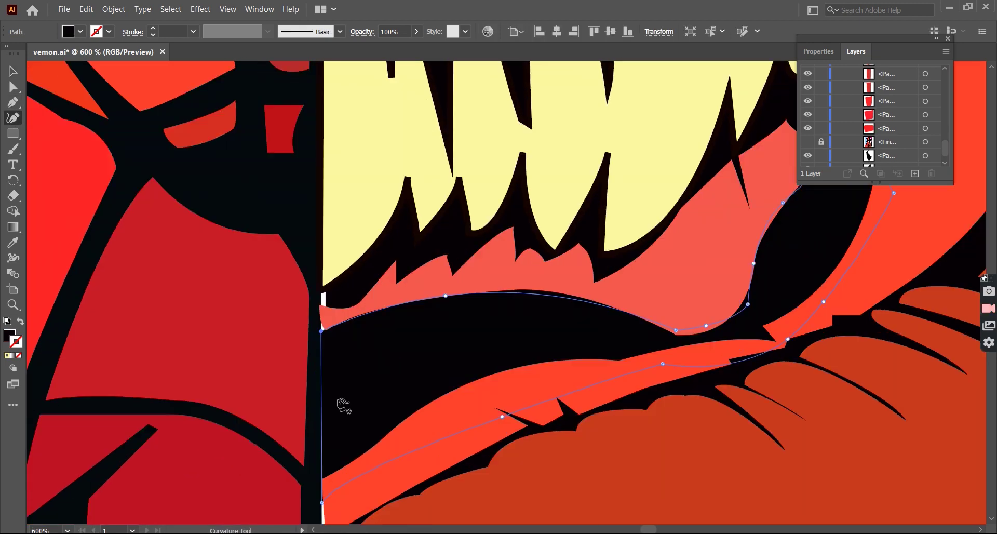
pyautogui.press('a')
pyautogui.hotkey('ctrl', 'shift', 'a')
pyautogui.keyDown('alt'); pyautogui.scroll(-5, 664, 343); pyautogui.keyUp('alt')
pyautogui.keyDown('alt'); pyautogui.scroll(5, 668, 353); pyautogui.keyUp('alt')
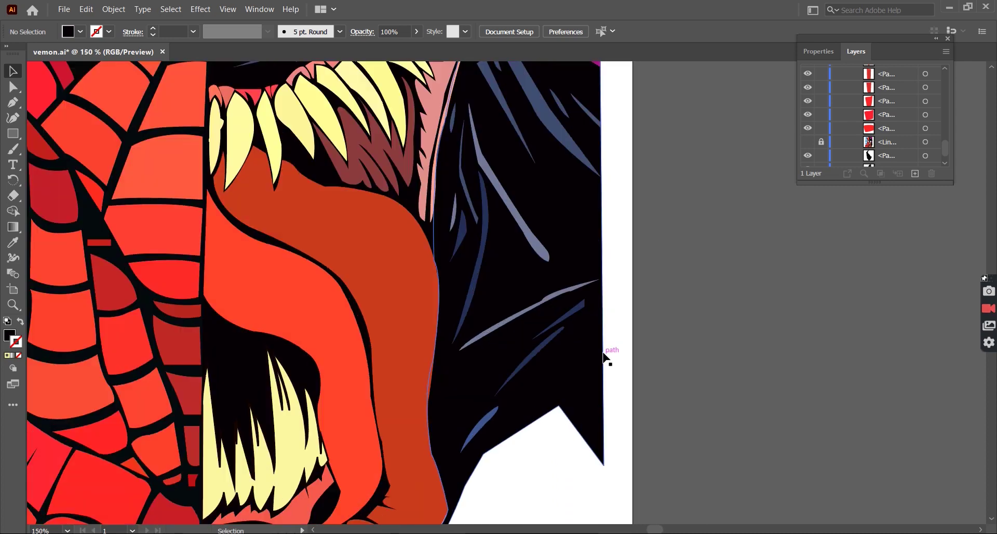
pyautogui.moveTo(534, 161); pyautogui.dragTo(394, 422)
pyautogui.hotkey('shift', '`')
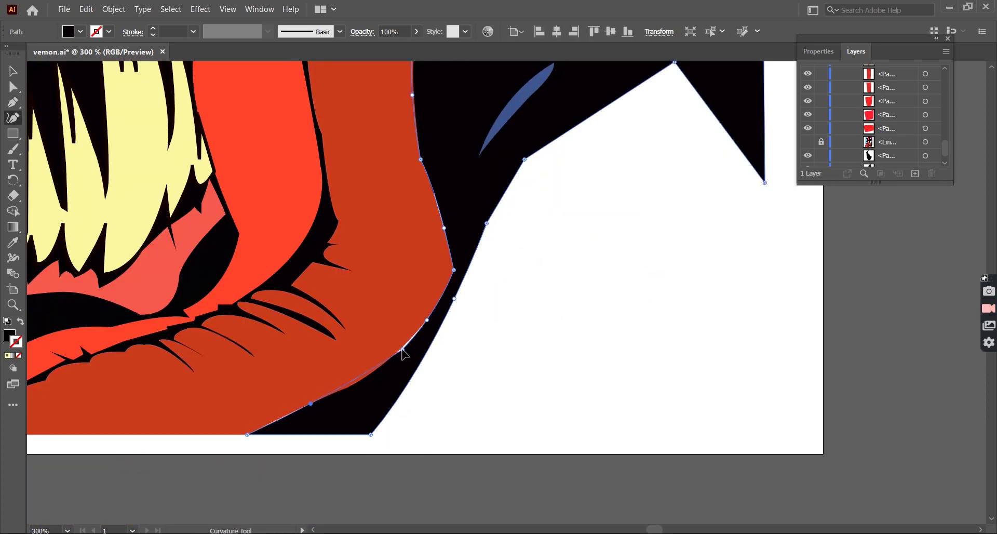
pyautogui.scroll(3, 449, 291)
pyautogui.scroll(5, 445, 312)
pyautogui.scroll(5, 445, 322)
pyautogui.scroll(4, 436, 322)
pyautogui.hscroll(-3, 426, 323)
# Set the Pen to a red, unfilled stroke and begin a zigzag behind the teeth
pyautogui.press('v')
pyautogui.hotkey('ctrl', 'shift', 'a')
pyautogui.keyDown('alt'); pyautogui.scroll(-5, 784, 180); pyautogui.keyUp('alt')
pyautogui.keyDown('alt'); pyautogui.scroll(2, 784, 180); pyautogui.keyUp('alt')
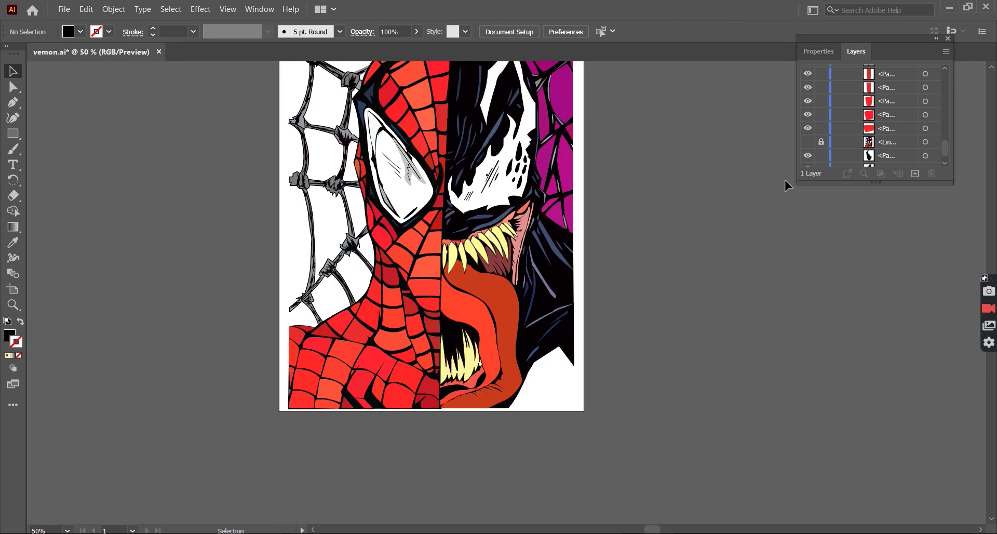
pyautogui.keyDown('alt'); pyautogui.scroll(3, 469, 383); pyautogui.keyUp('alt')
pyautogui.press('p')
pyautogui.hotkey('shift', 'x')
pyautogui.keyDown('alt'); pyautogui.scroll(1, 388, 265); pyautogui.keyUp('alt')
pyautogui.doubleClick(16, 341)
pyautogui.click(637, 187)
# Finish the bright red zigzag gum shape behind the lower fangs
pyautogui.moveTo(402, 222); pyautogui.dragTo(446, 227)
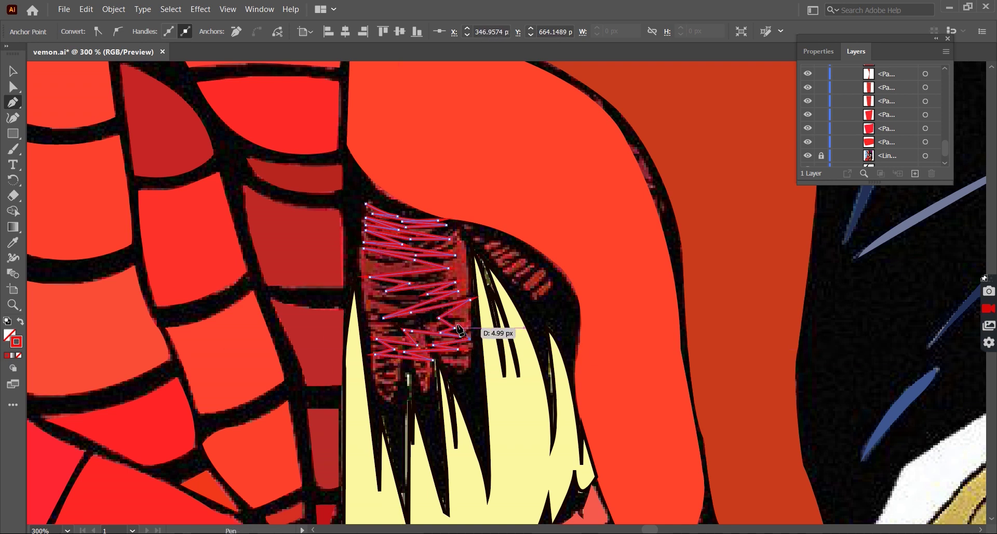
pyautogui.press('v')
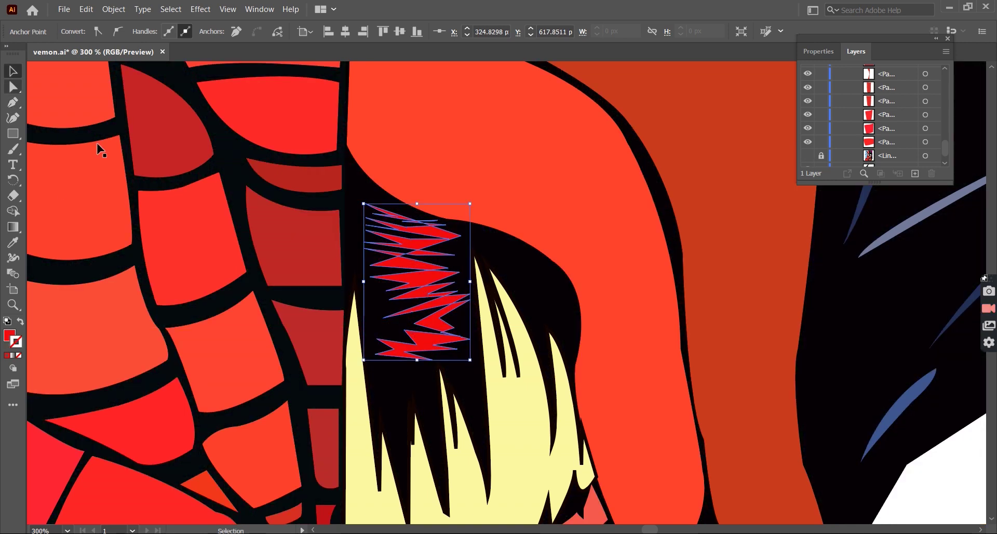
pyautogui.hotkey('ctrl', '-')
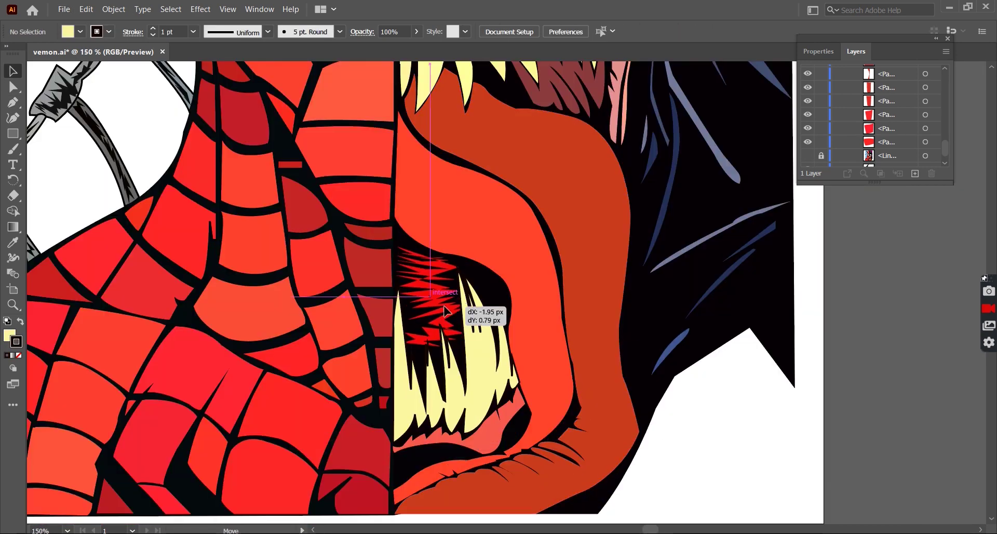
pyautogui.scroll(-3, 674, 457)
pyautogui.click(673, 457)
# Select and inspect the tongue shape, then deselect it
pyautogui.hotkey('ctrl', '+')
pyautogui.hotkey('ctrl', '+')
pyautogui.hotkey('ctrl', '+')
pyautogui.hotkey('shift', '`')
pyautogui.click(397, 128)
pyautogui.press('v')
pyautogui.hotkey('ctrl', 'shift', 'a')
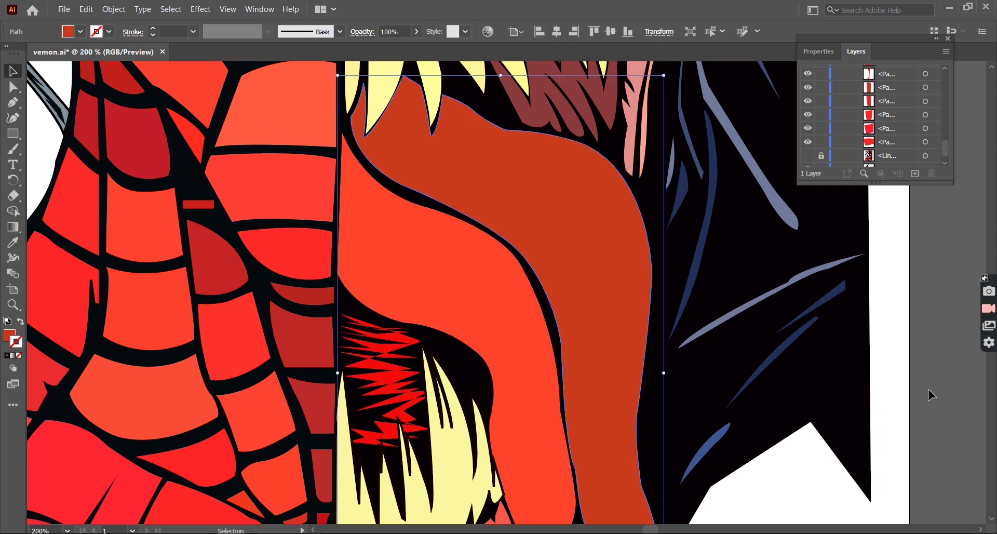
pyautogui.hotkey('ctrl', '-')
pyautogui.hotkey('ctrl', '-')
pyautogui.hotkey('ctrl', '-')
pyautogui.hotkey('ctrl', '+')
pyautogui.hotkey('ctrl', '+')
pyautogui.hotkey('ctrl', '+')
pyautogui.hotkey('ctrl', '+')
# Draw a smaller dark red zigzag beside the red one
pyautogui.press('p')
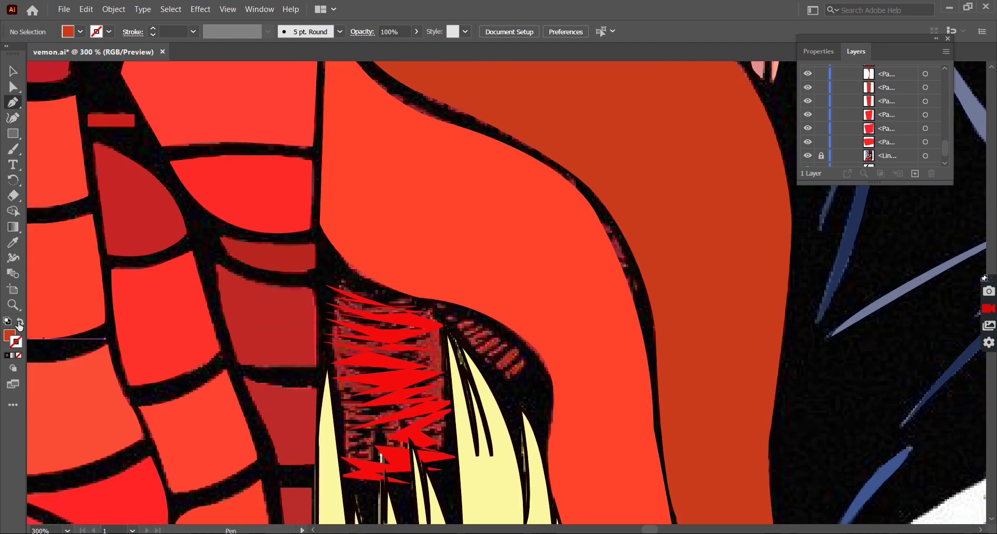
pyautogui.click(466, 334)
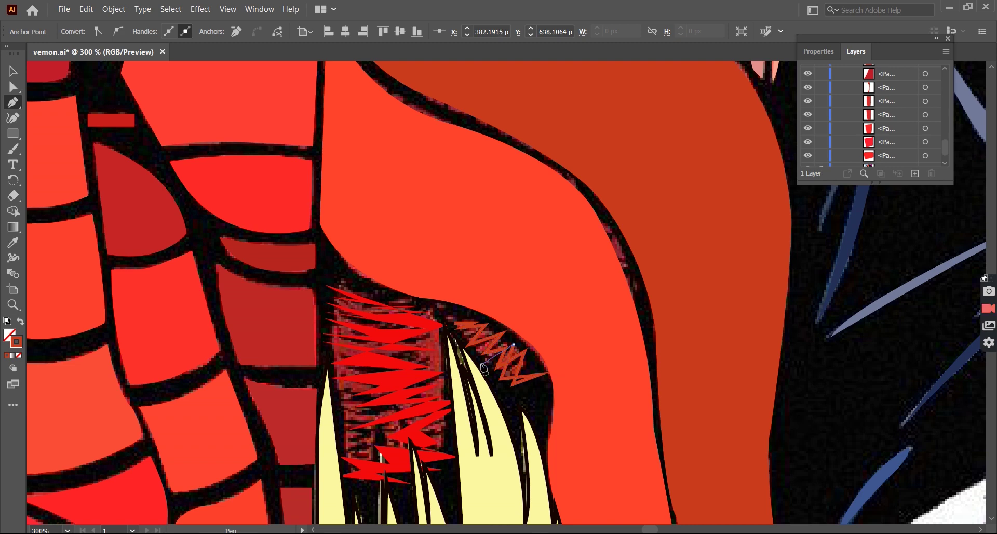
pyautogui.hotkey('ctrl', '-')
pyautogui.hotkey('ctrl', '-')
pyautogui.press('v')
pyautogui.hotkey('ctrl', 'shift', 'a')
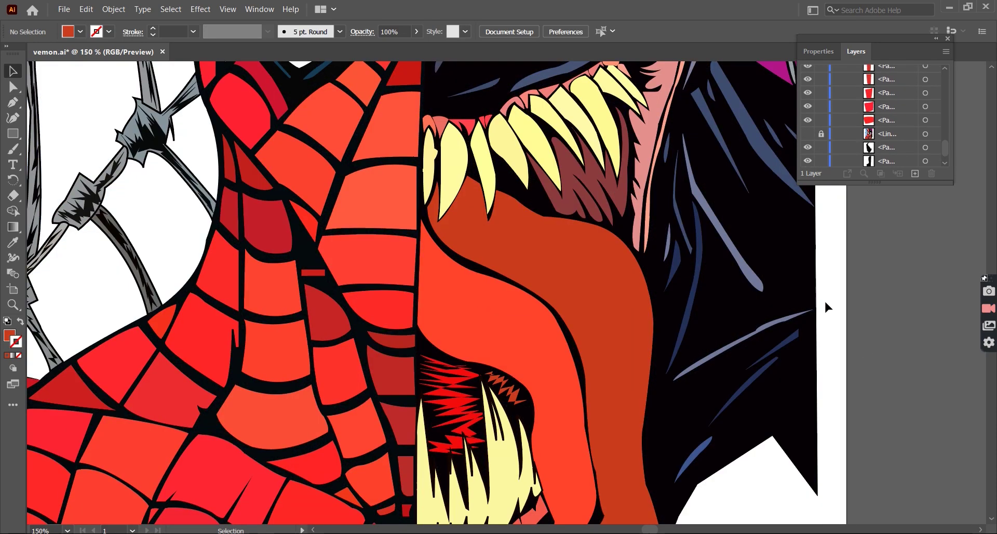
# Move the red zigzag into place behind the fangs
pyautogui.click(496, 337)
pyautogui.hotkey('ctrl', '+')
pyautogui.hotkey('ctrl', '+')
pyautogui.moveTo(513, 360); pyautogui.dragTo(513, 361)
pyautogui.hotkey('ctrl', 'shift', 'a')
pyautogui.hotkey('ctrl', '-')
pyautogui.hotkey('ctrl', '-')
pyautogui.hotkey('ctrl', '+')
pyautogui.hotkey('ctrl', '+')
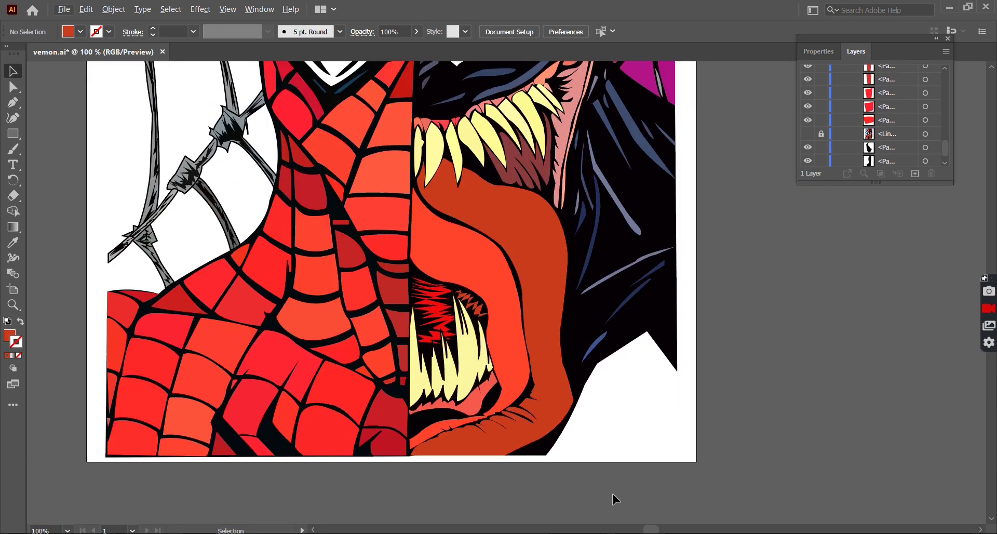
# Draw a leaf-shaped blue-grey highlight in the dark mouth below the fangs
pyautogui.press('p')
pyautogui.hotkey('ctrl', '+')
pyautogui.moveTo(363, 346); pyautogui.dragTo(456, 346)
pyautogui.click(402, 335)
pyautogui.moveTo(364, 347); pyautogui.dragTo(338, 344)
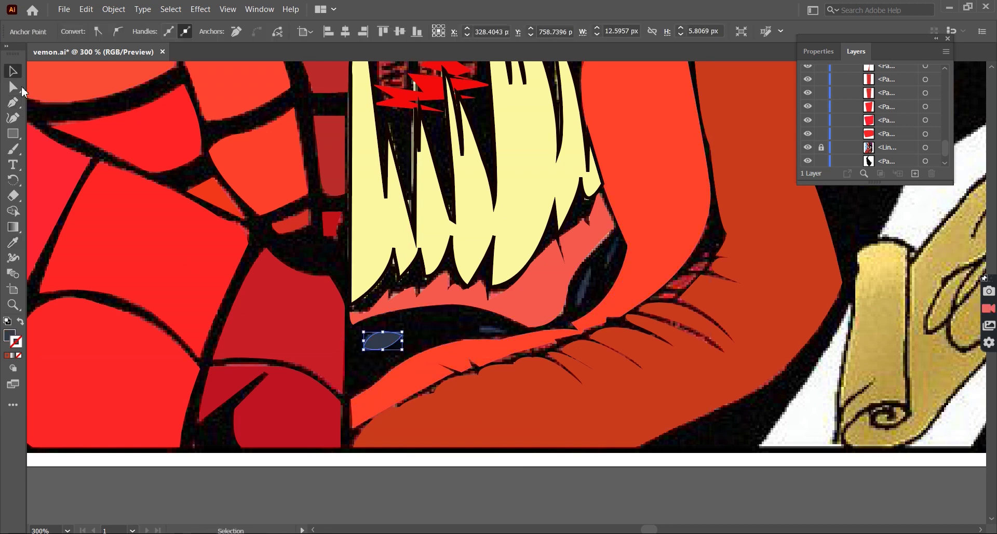
# Add more narrow highlight shapes near the mouth corner
pyautogui.press('p')
pyautogui.hotkey('ctrl', '+')
pyautogui.hotkey('ctrl', '+')
pyautogui.moveTo(455, 336); pyautogui.dragTo(471, 322)
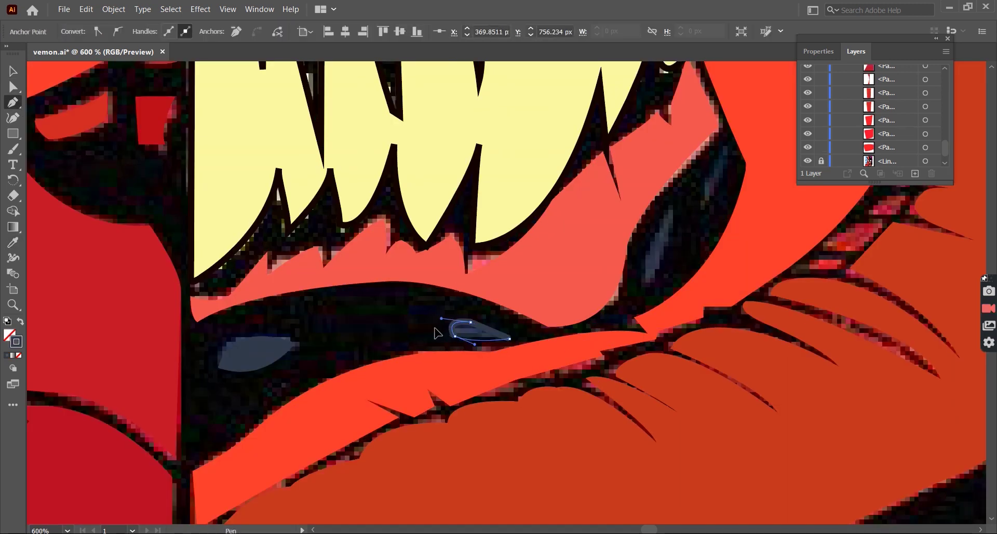
pyautogui.hotkey('ctrl', '-')
pyautogui.hotkey('ctrl', '-')
pyautogui.hotkey('ctrl', '-')
pyautogui.hotkey('ctrl', '+')
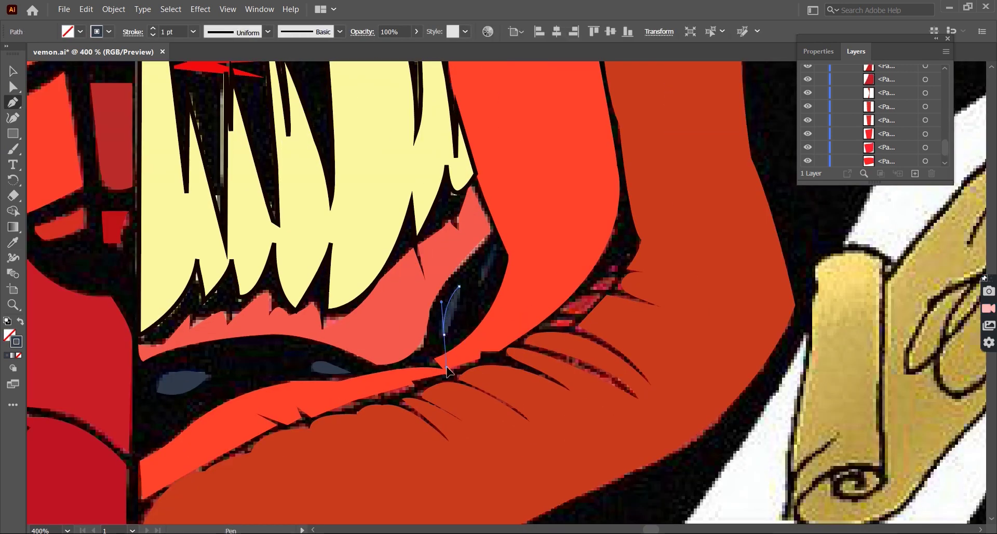
pyautogui.hotkey('ctrl', '+')
pyautogui.press('p')
pyautogui.click(445, 334)
pyautogui.click(459, 286)
pyautogui.hotkey('ctrl', '+')
pyautogui.hotkey('ctrl', '+')
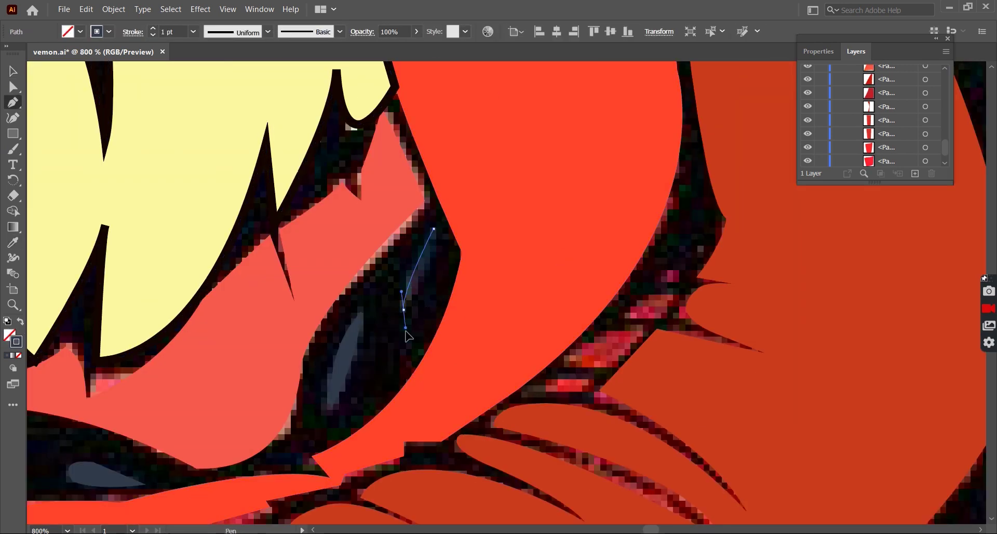
pyautogui.hotkey('ctrl', 'shift', 'a')
# Make the scanned reference drawing visible again in the Layers panel
pyautogui.press('v')
pyautogui.hotkey('ctrl', '-')
pyautogui.hotkey('ctrl', '-')
pyautogui.hotkey('ctrl', '-')
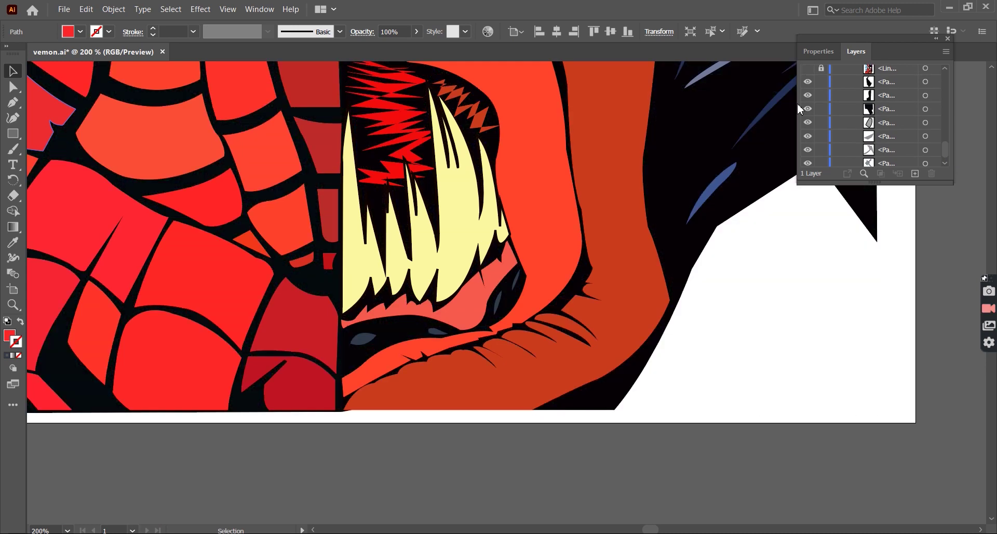
pyautogui.hotkey('ctrl', '-')
pyautogui.hotkey('ctrl', '-')
pyautogui.scroll(2, 688, 331)
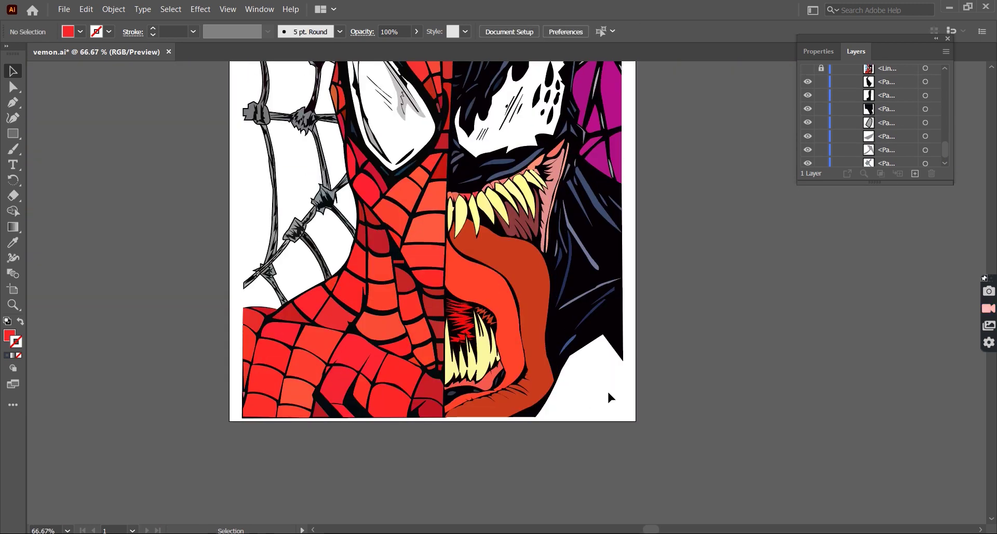
pyautogui.scroll(3, 607, 389)
pyautogui.click(807, 68)
pyautogui.hotkey('ctrl', '0')
# Start an unfilled stroke path along the tongue's right edge
pyautogui.hotkey('ctrl', '1')
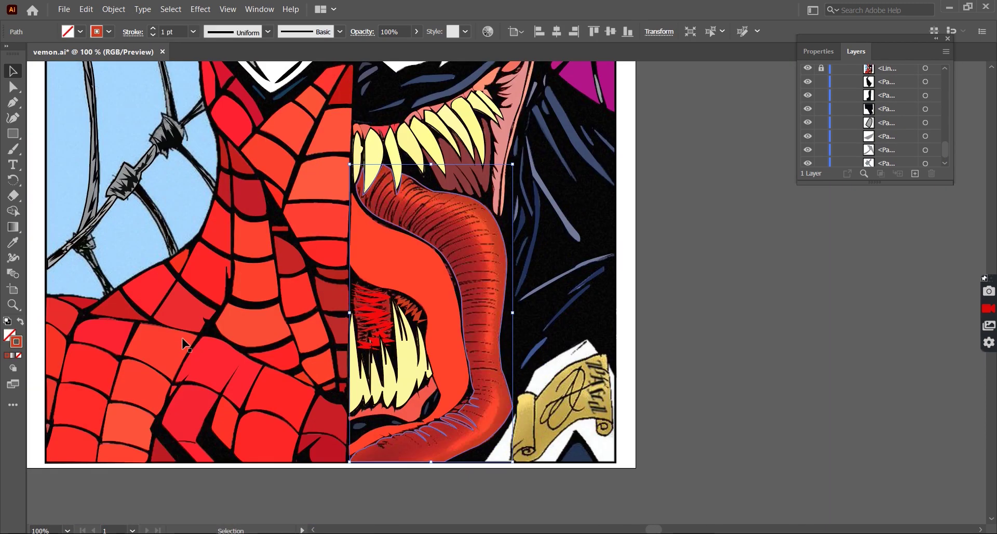
pyautogui.press('p')
pyautogui.hotkey('shift', 'x')
pyautogui.hotkey('ctrl', '+')
pyautogui.click(345, 168)
pyautogui.click(341, 191)
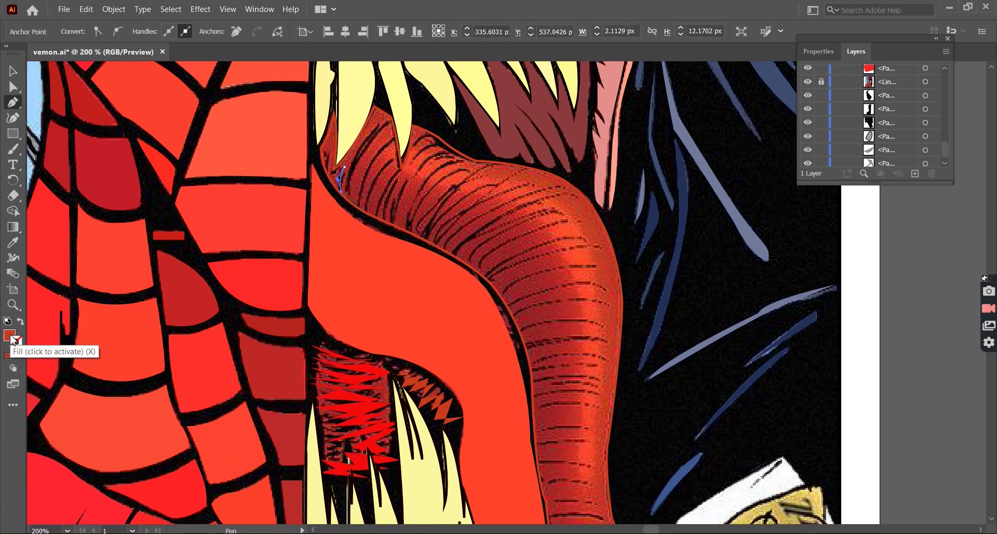
# Deselect the tongue outline and zoom in on the tongue ridges
pyautogui.click(13, 338)
pyautogui.press('v')
pyautogui.click(619, 283)
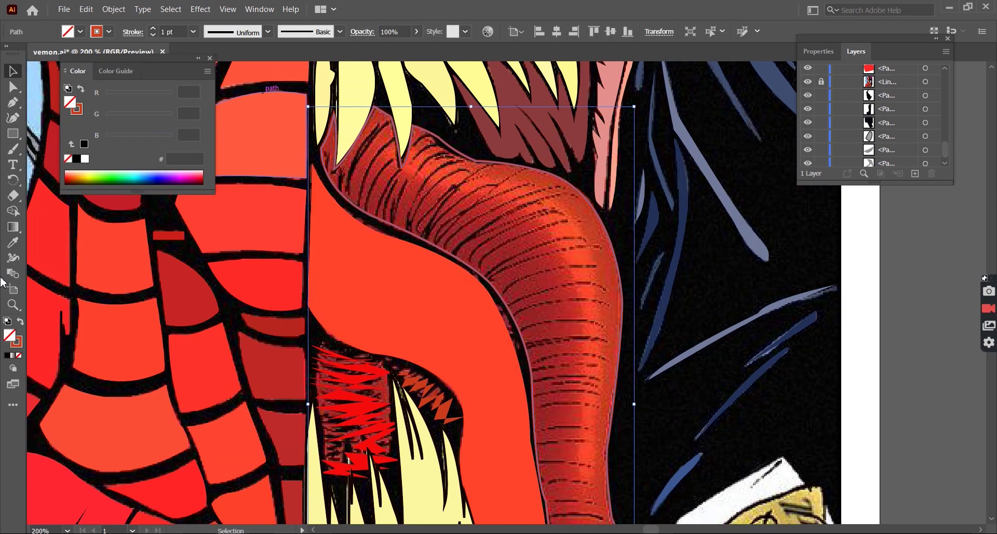
pyautogui.hotkey('ctrl', 'shift', 'a')
pyautogui.hotkey('ctrl', '-')
pyautogui.hotkey('ctrl', '-')
pyautogui.hotkey('ctrl', '+')
pyautogui.hotkey('ctrl', '+')
pyautogui.hotkey('ctrl', '+')
# Draw the first black crescent along an upper tongue ridge, toggling the texture layer to check it
pyautogui.press('p')
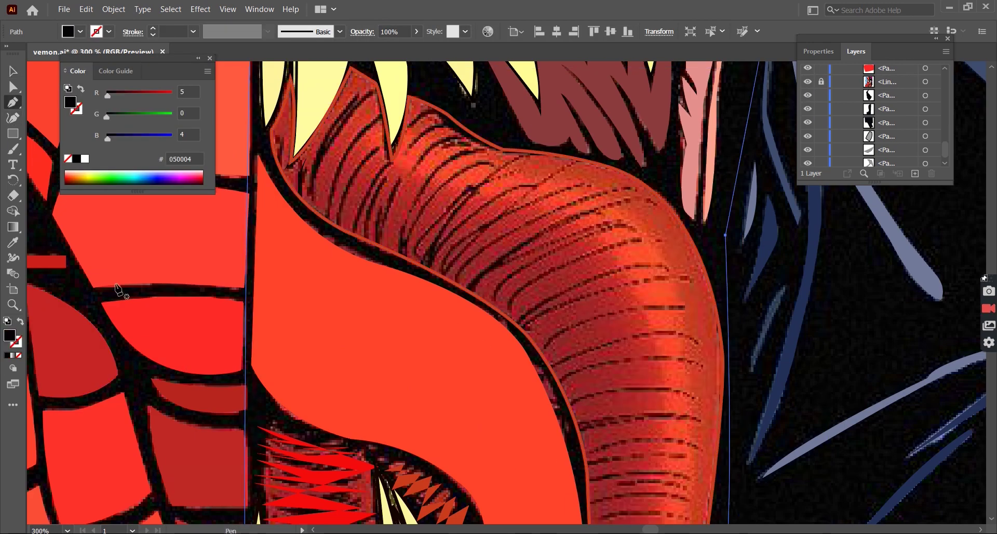
pyautogui.hotkey('shift', 'x')
pyautogui.hotkey('ctrl', '+')
pyautogui.click(370, 130)
pyautogui.moveTo(312, 269); pyautogui.dragTo(327, 332)
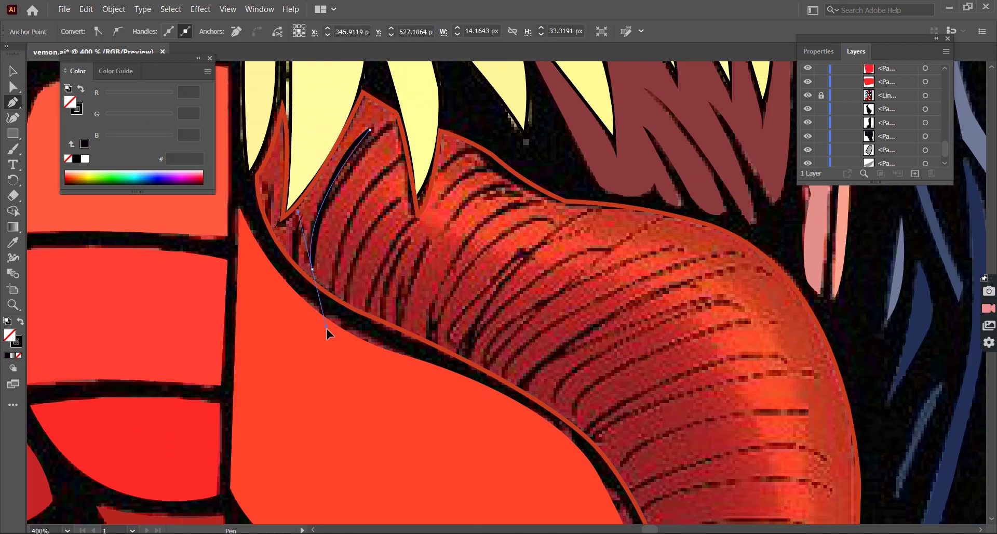
pyautogui.hotkey('shift', 'x')
pyautogui.press('v')
pyautogui.hotkey('ctrl', 'shift', 'a')
pyautogui.click(807, 95)
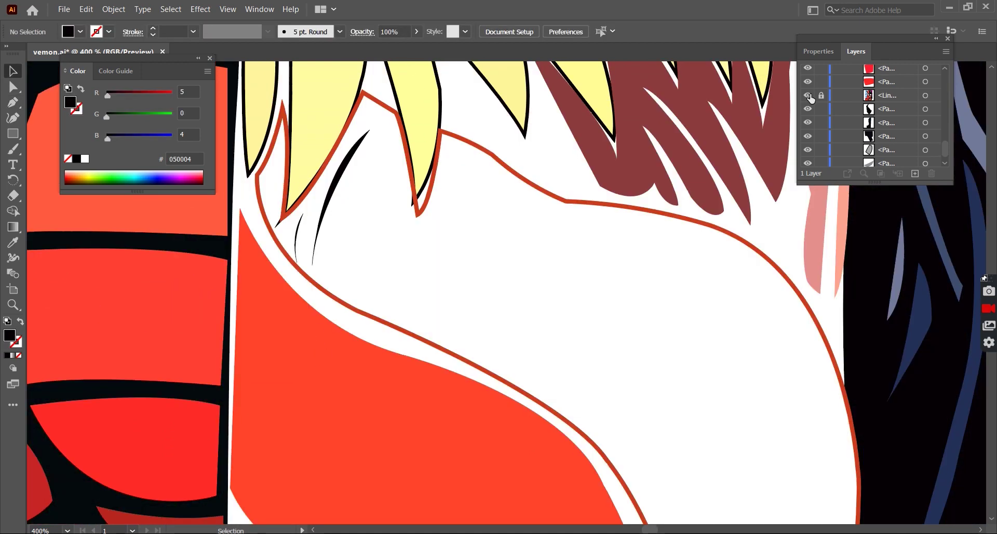
pyautogui.press('p')
# Trace a second crescent ridge stroke curving down to the tongue edge
pyautogui.click(403, 154)
pyautogui.moveTo(335, 290); pyautogui.dragTo(353, 368)
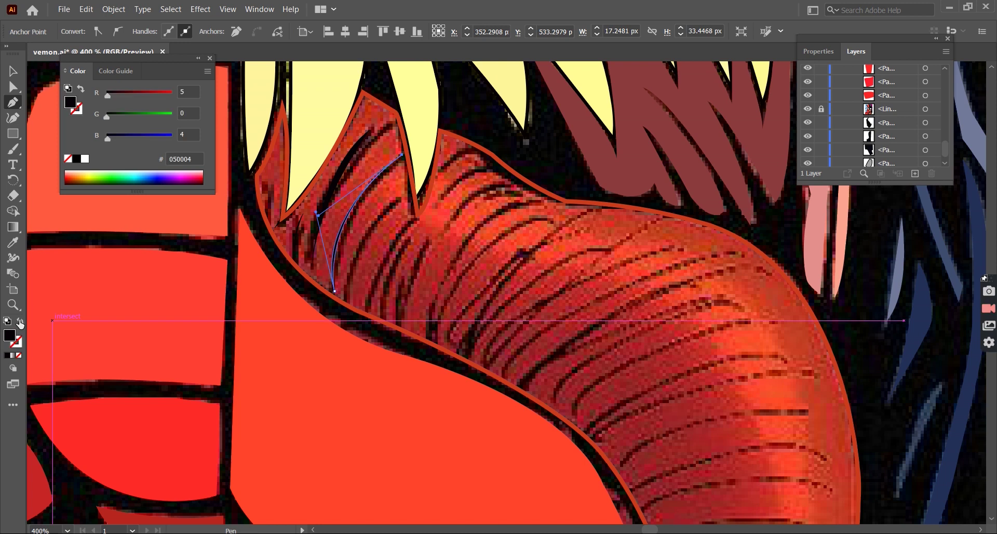
pyautogui.scroll(-1, 20, 323)
pyautogui.press('v')
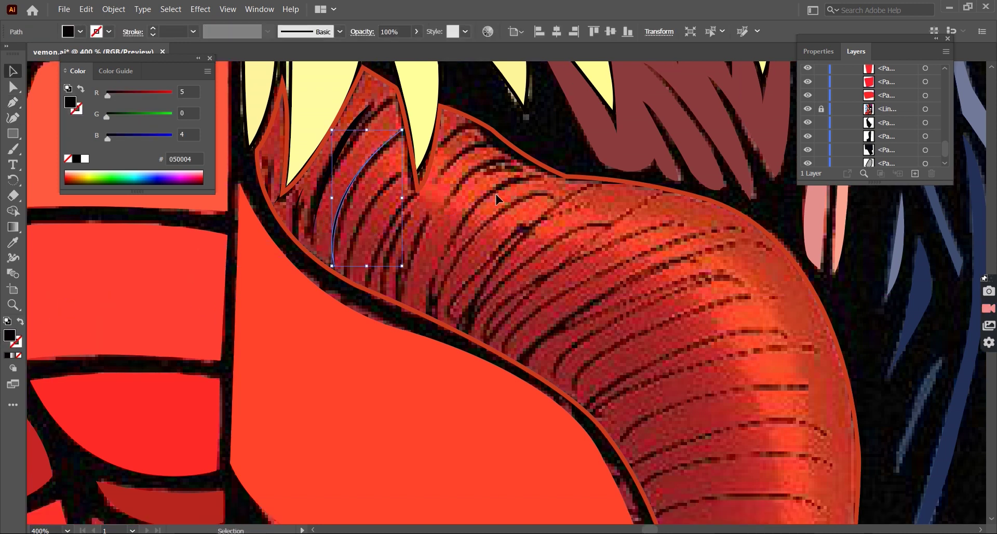
pyautogui.click(21, 322)
pyautogui.hotkey('ctrl', '+')
pyautogui.moveTo(339, 313); pyautogui.dragTo(403, 169)
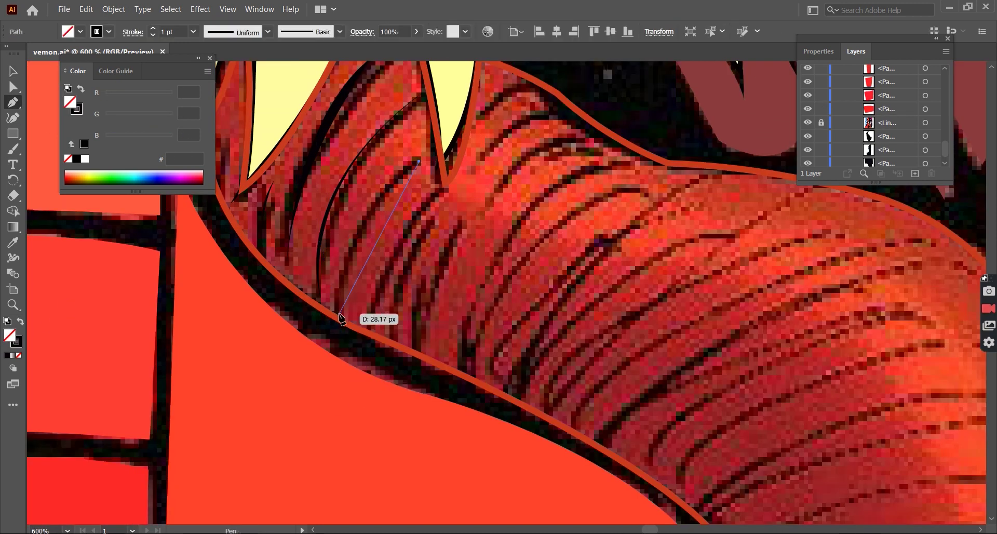
pyautogui.press('v')
pyautogui.hotkey('ctrl', 'shift', 'a')
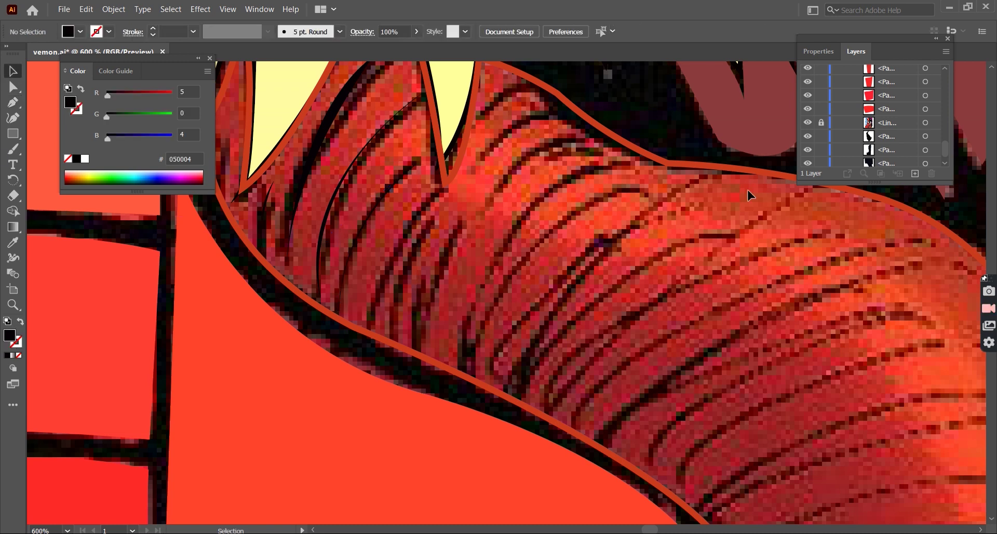
# Draw another crescent down a tongue ridge and adjust its top point
pyautogui.scroll(-2, 449, 275)
pyautogui.press('p')
pyautogui.moveTo(369, 292); pyautogui.dragTo(369, 374)
pyautogui.click(444, 151)
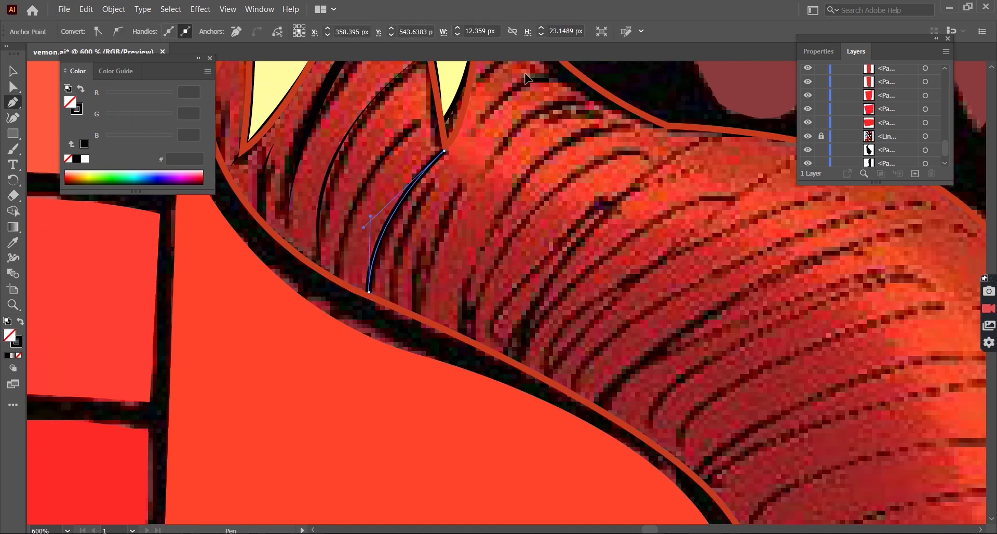
pyautogui.hotkey('shift', 'x')
pyautogui.hotkey('ctrl', '+')
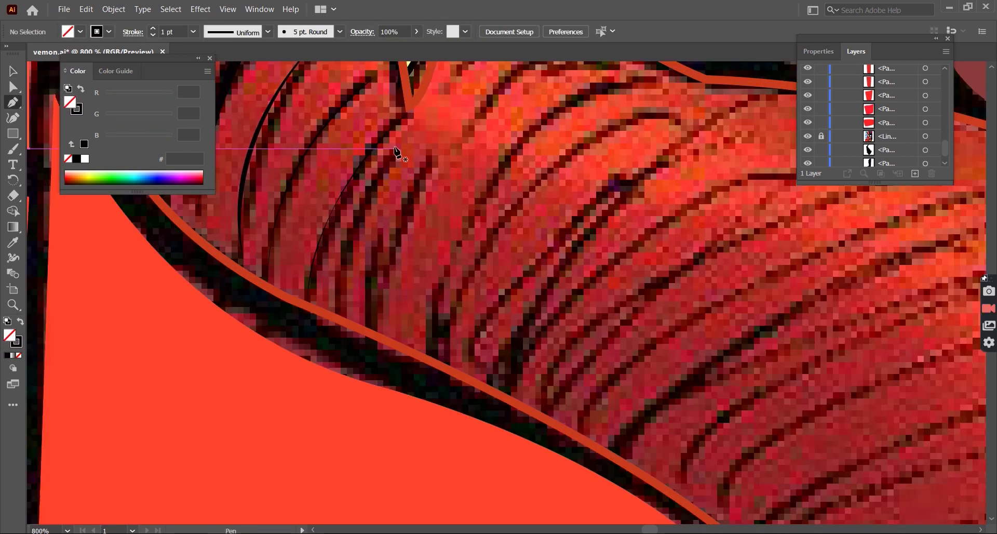
pyautogui.click(394, 153)
pyautogui.moveTo(338, 315); pyautogui.dragTo(337, 404)
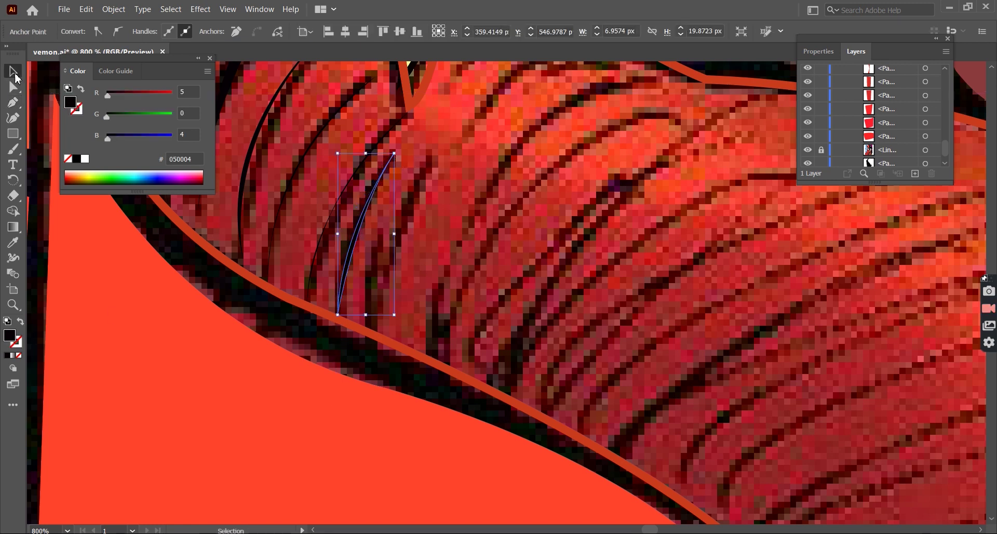
pyautogui.scroll(-2, 431, 107)
pyautogui.moveTo(395, 130); pyautogui.dragTo(430, 136)
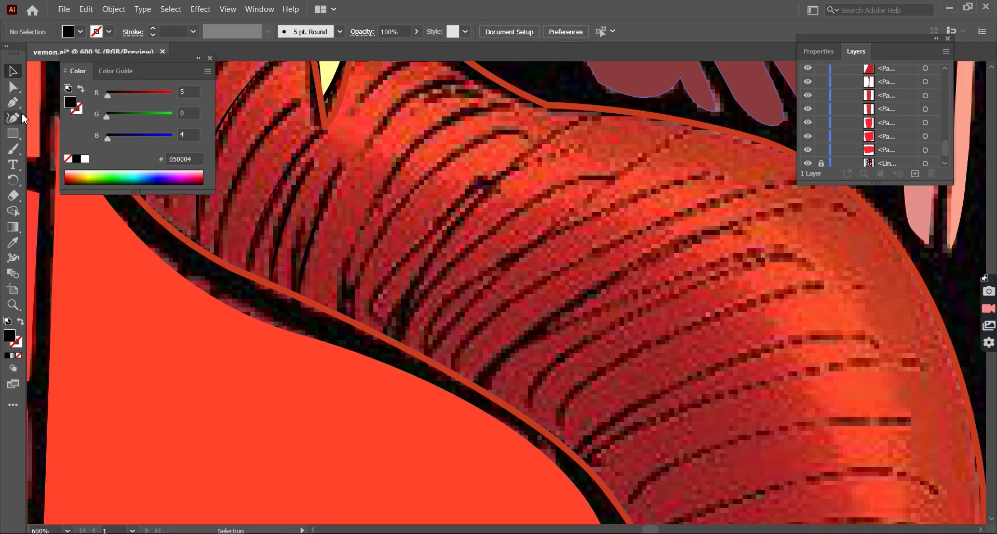
# Draw a longer curved stroke across the ridge toward the tongue's upper edge
pyautogui.click(13, 102)
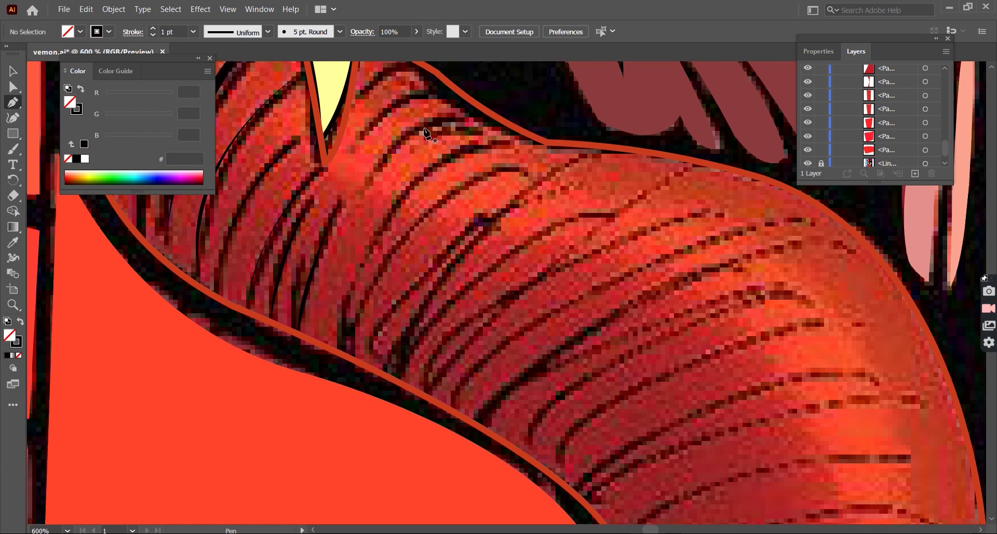
pyautogui.scroll(3, 172, 143)
pyautogui.click(347, 259)
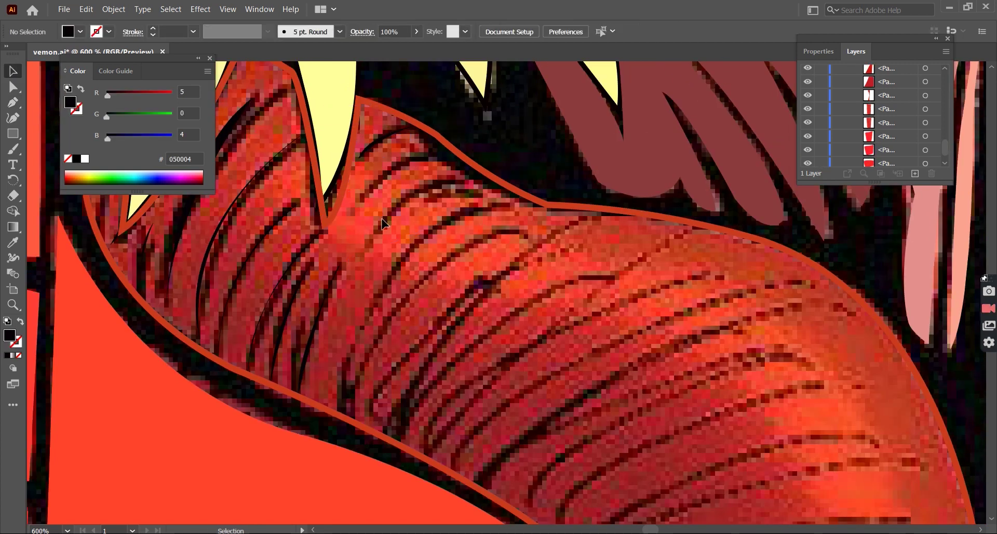
pyautogui.scroll(2, 345, 299)
pyautogui.moveTo(500, 124); pyautogui.dragTo(611, 131)
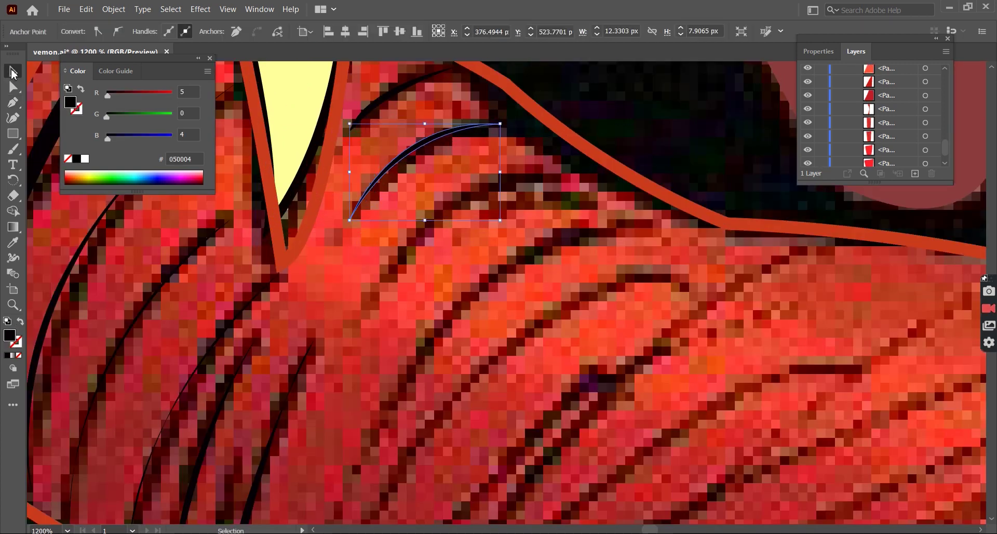
pyautogui.scroll(-2, 321, 310)
pyautogui.scroll(-2, 448, 212)
pyautogui.click(448, 212)
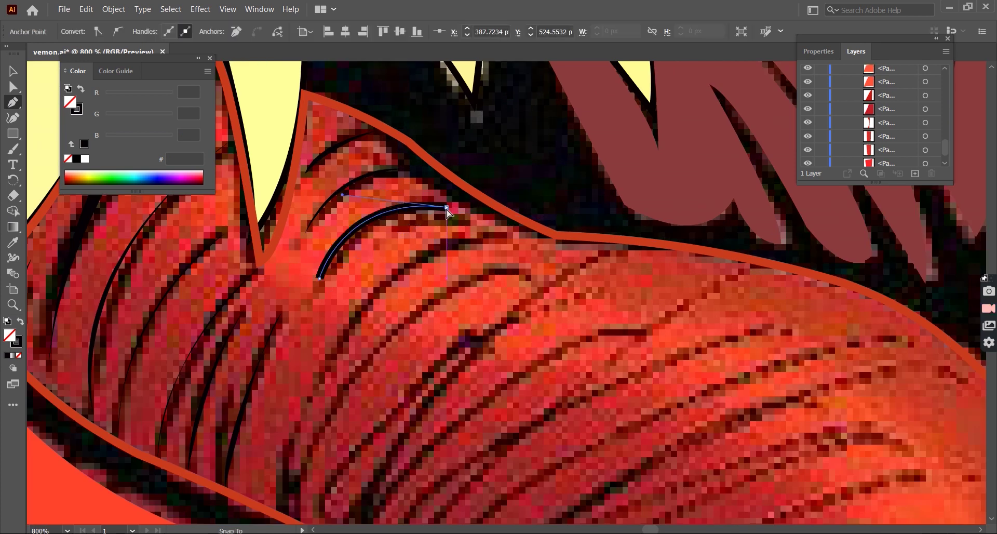
# Switch to black fill with no stroke and close the path into a black crescent
pyautogui.click(21, 320)
pyautogui.scroll(-1, 21, 325)
pyautogui.click(20, 321)
pyautogui.scroll(-1, 311, 441)
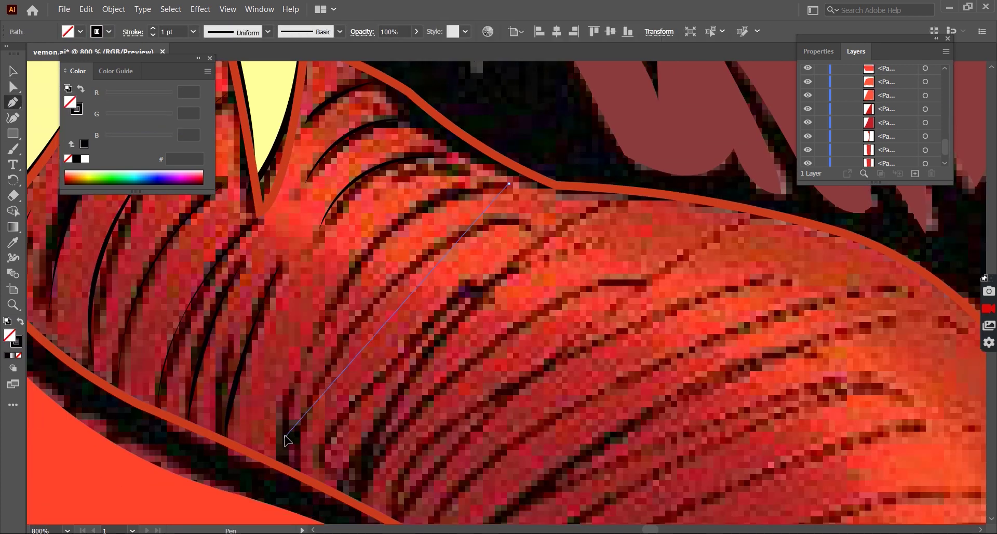
pyautogui.click(329, 289)
pyautogui.moveTo(288, 444); pyautogui.dragTo(309, 519)
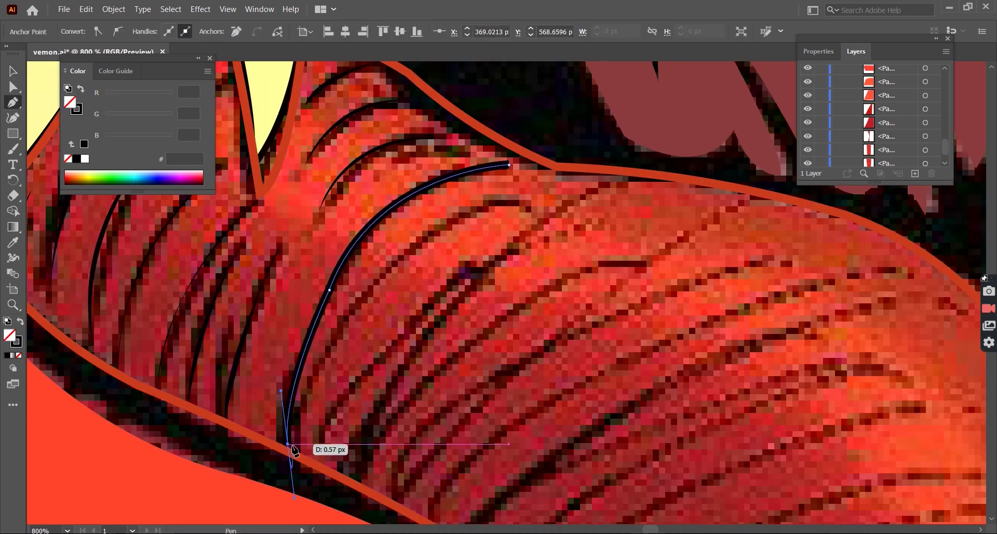
pyautogui.click(21, 321)
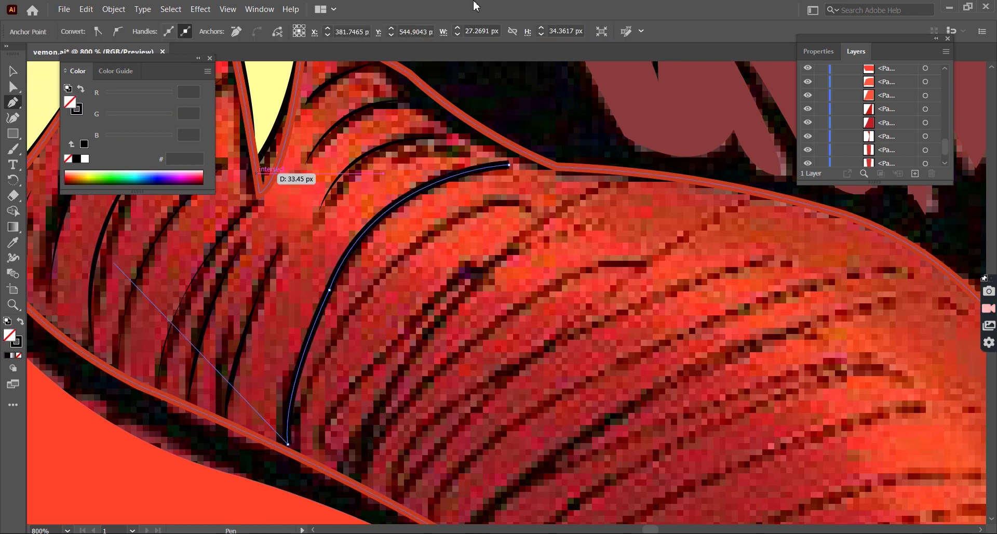
pyautogui.scroll(-2, 701, 156)
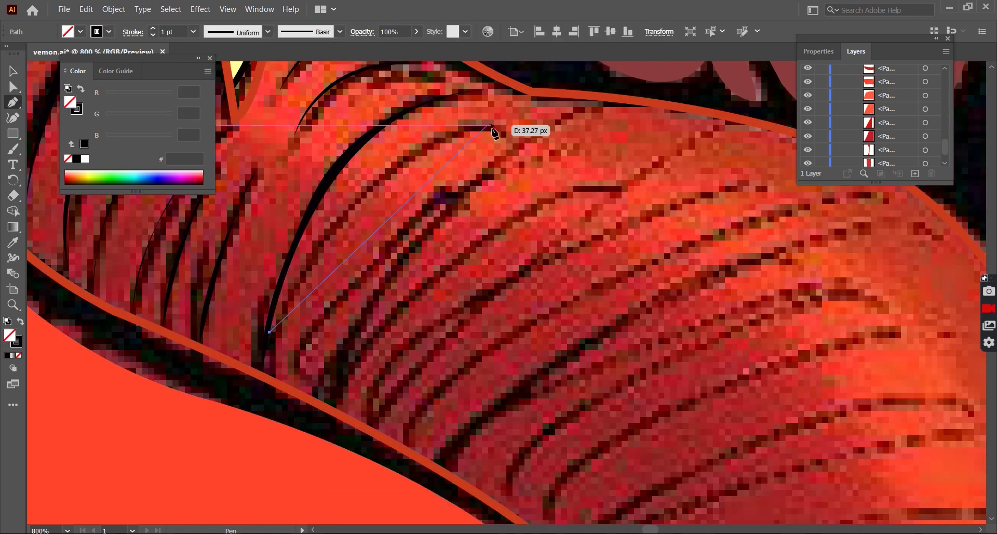
pyautogui.scroll(2, 260, 395)
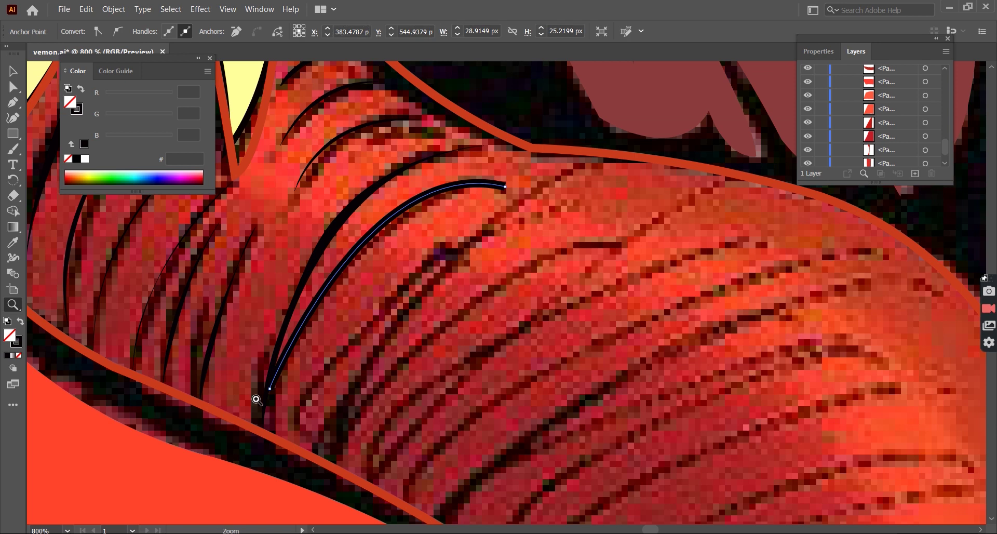
pyautogui.click(269, 388)
# Finish the previous crescent with an inner-curve point and deselect it
pyautogui.click(366, 250)
pyautogui.click(270, 387)
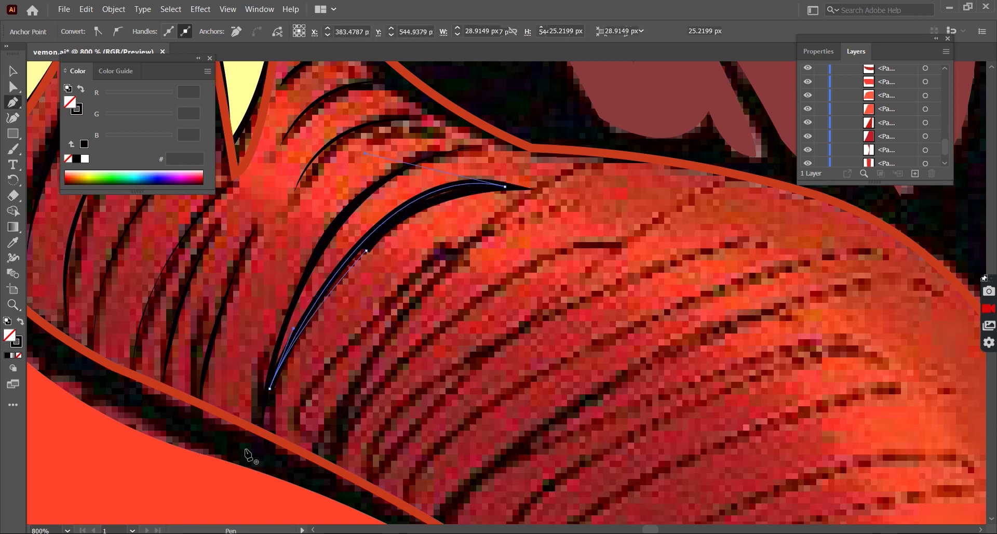
pyautogui.hotkey('ctrl', 'shift', 'a')
pyautogui.press('v')
pyautogui.scroll(-1, 597, 335)
# Draw a new black-filled crescent over an upper tongue ridge
pyautogui.press('p')
pyautogui.hotkey('shift', 'x')
pyautogui.click(310, 385)
pyautogui.click(443, 198)
pyautogui.click(309, 385)
pyautogui.hotkey('shift', 'x')
pyautogui.hotkey('ctrl', 'shift', 'a')
pyautogui.press('v')
# Draw another crescent near the tongue edge with two inner-curve points
pyautogui.click(305, 396)
pyautogui.click(562, 103)
pyautogui.click(459, 168)
pyautogui.click(416, 216)
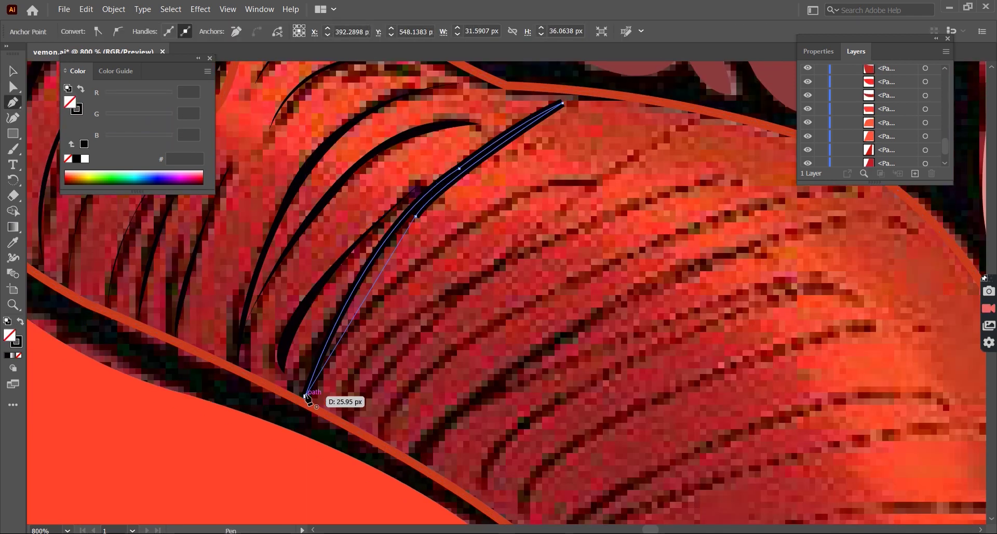
pyautogui.click(306, 396)
pyautogui.hotkey('ctrl', 'shift', 'a')
pyautogui.hotkey('ctrl', '-')
pyautogui.scroll(-1, 498, 291)
# Trace a further curved ridge stroke and close it into a shape
pyautogui.click(330, 303)
pyautogui.click(524, 179)
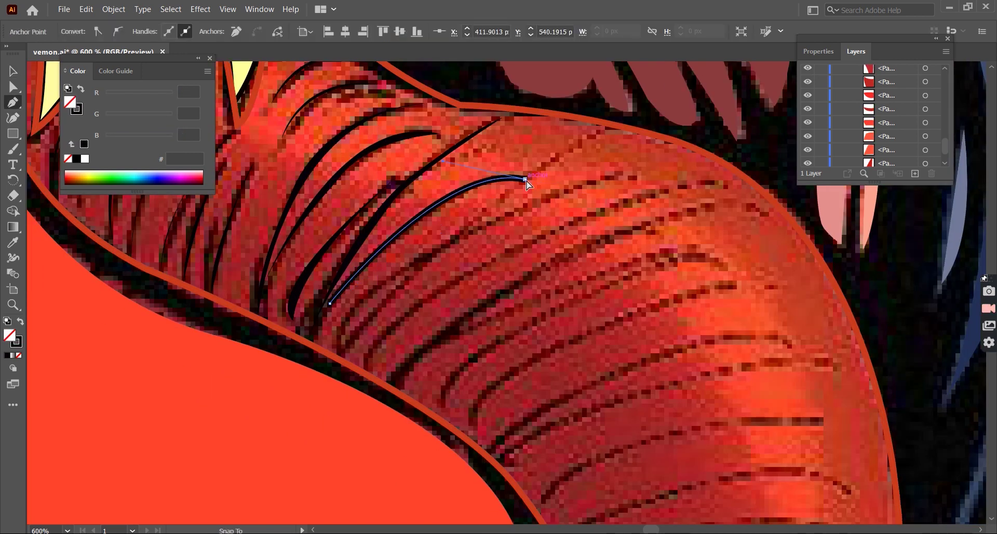
pyautogui.scroll(1, 445, 260)
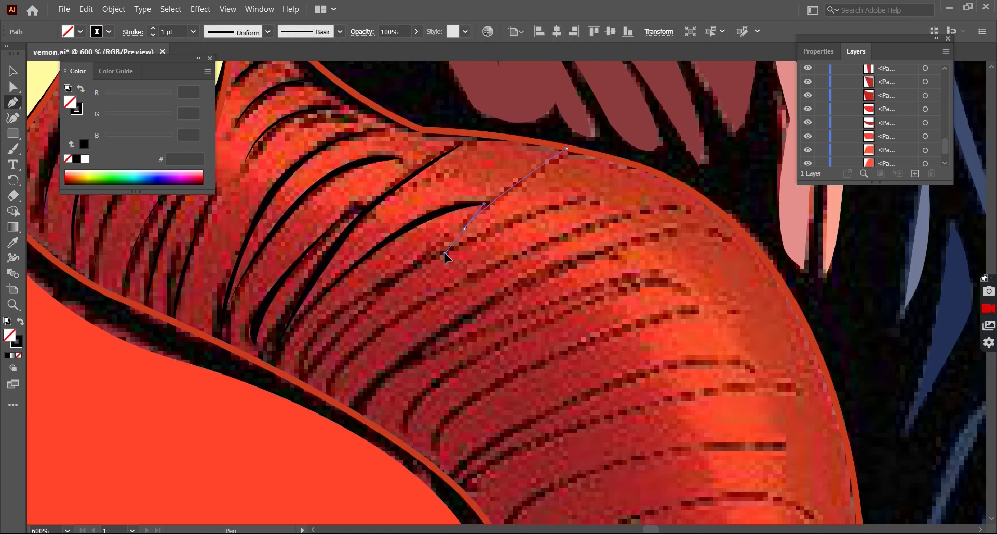
pyautogui.click(464, 228)
pyautogui.click(567, 149)
pyautogui.hotkey('ctrl', 'shift', 'a')
pyautogui.scroll(-1, 499, 290)
pyautogui.moveTo(298, 352); pyautogui.dragTo(310, 259)
pyautogui.click(435, 241)
pyautogui.click(298, 352)
pyautogui.hotkey('ctrl', 'shift', 'a')
# Draw another ridge stroke with black fill and no stroke
pyautogui.scroll(-1, 498, 291)
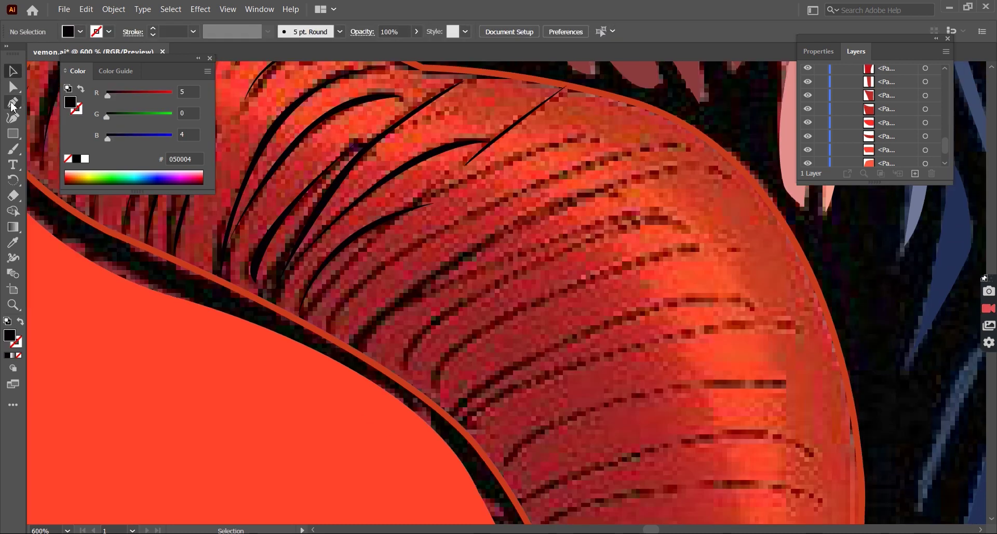
pyautogui.click(449, 178)
pyautogui.click(296, 323)
pyautogui.click(450, 178)
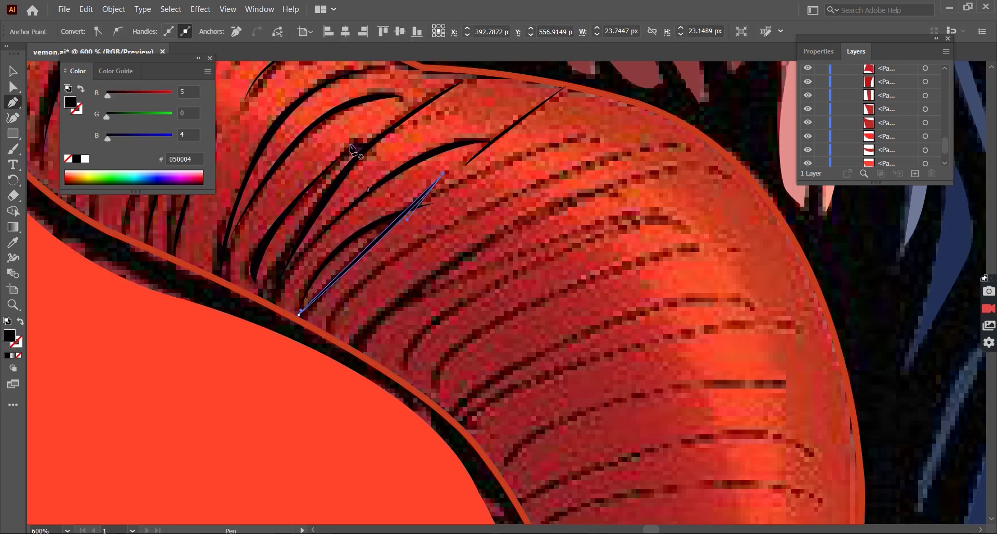
pyautogui.click(20, 321)
pyautogui.click(11, 103)
pyautogui.click(550, 178)
pyautogui.click(383, 228)
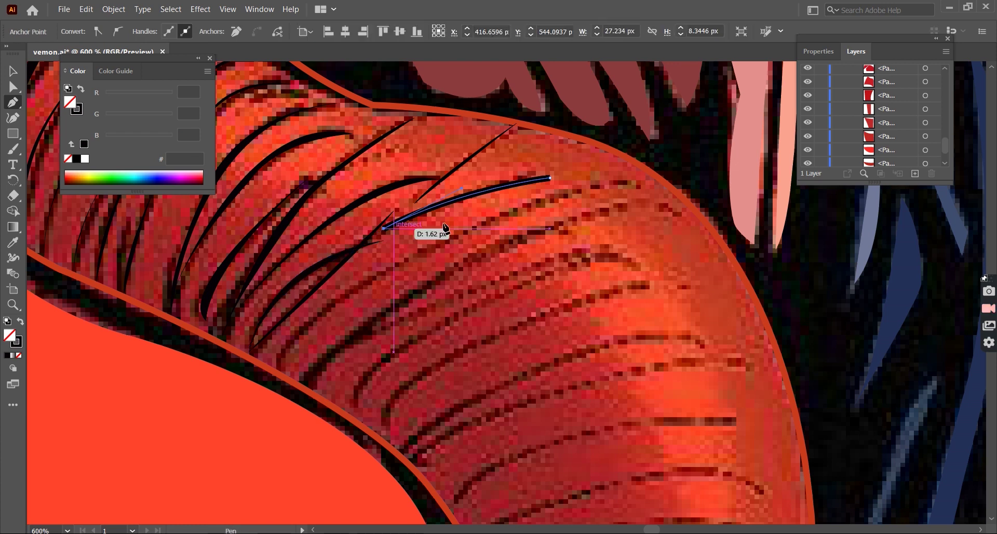
pyautogui.click(20, 321)
pyautogui.hotkey('ctrl', 'shift', 'a')
# Start a new curved hatch stroke across the tongue ridge
pyautogui.scroll(-1, 21, 318)
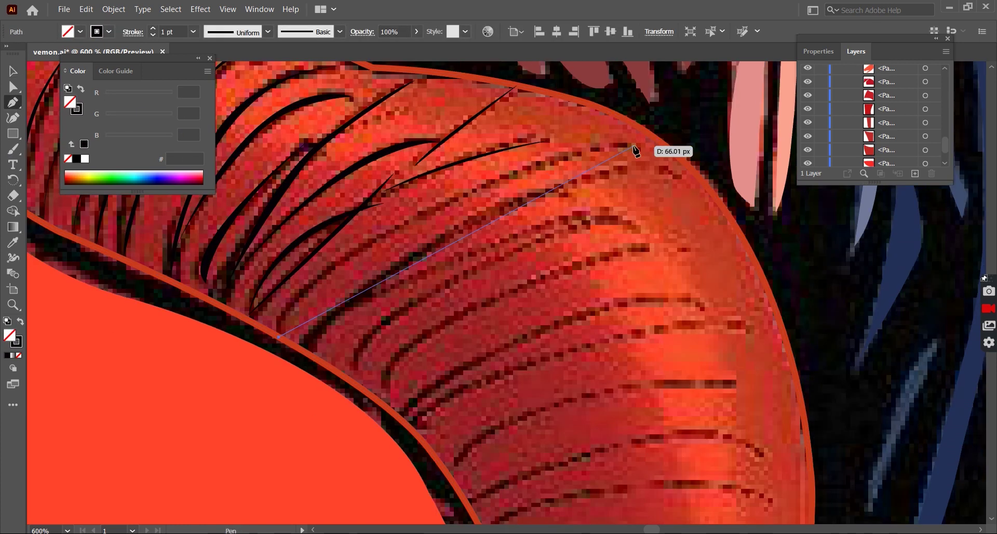
pyautogui.moveTo(628, 147); pyautogui.dragTo(764, 128)
pyautogui.click(948, 39)
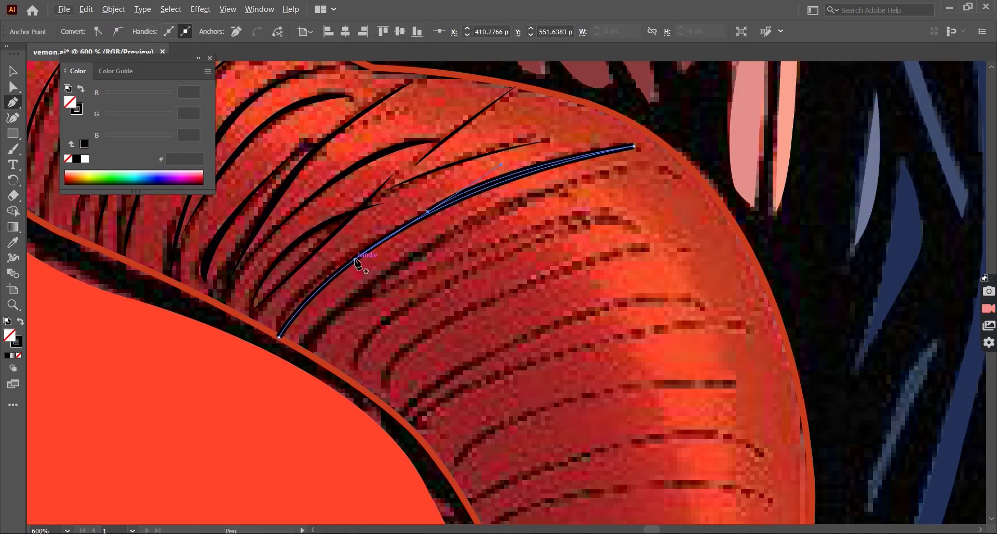
pyautogui.hotkey('ctrl', 'shift', 'a')
pyautogui.scroll(-1, 499, 291)
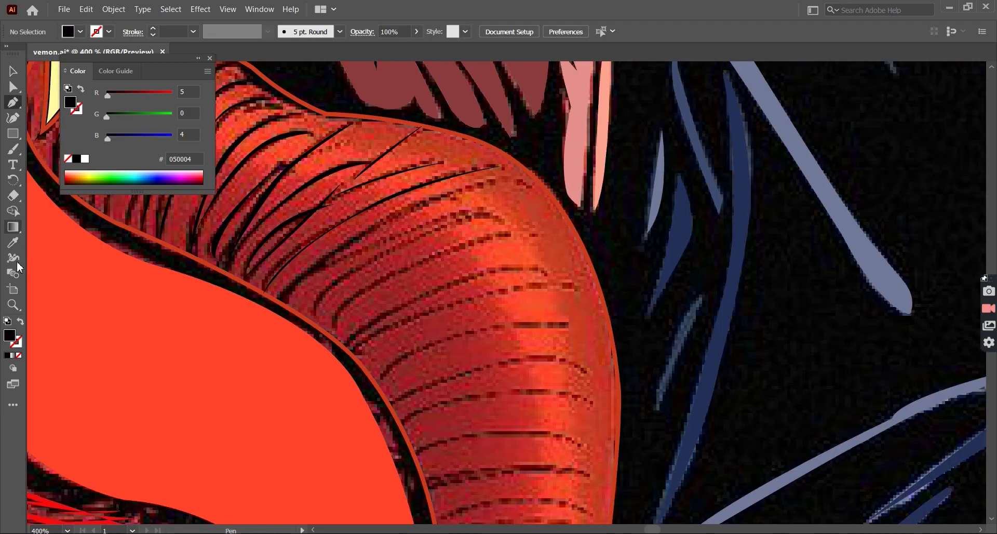
pyautogui.click(465, 173)
pyautogui.moveTo(246, 318); pyautogui.dragTo(281, 303)
pyautogui.scroll(-3, 469, 179)
# Reshape the hatch stroke's curve by adjusting its start and end handles
pyautogui.scroll(2, 469, 179)
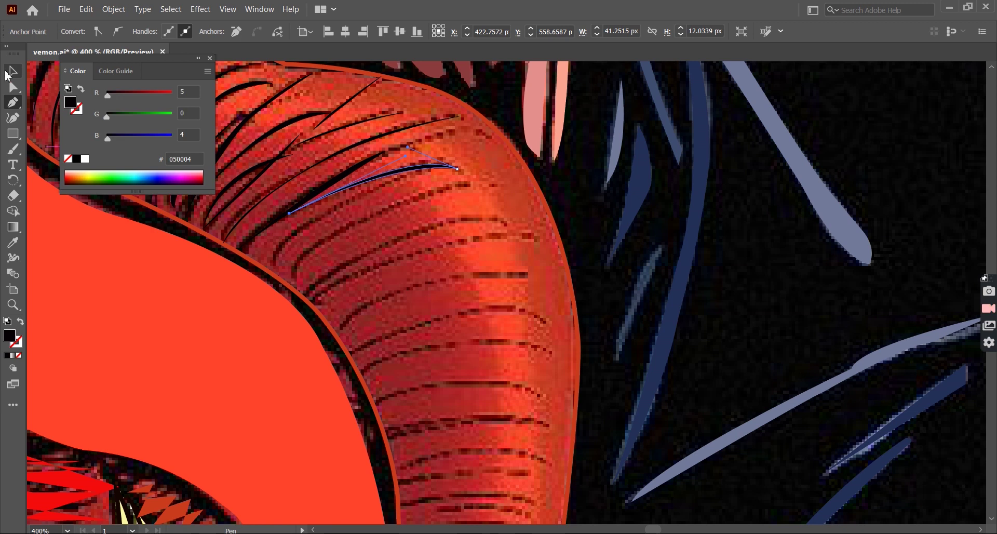
pyautogui.scroll(-1, 469, 179)
pyautogui.moveTo(457, 142); pyautogui.dragTo(453, 145)
pyautogui.moveTo(275, 239); pyautogui.dragTo(198, 332)
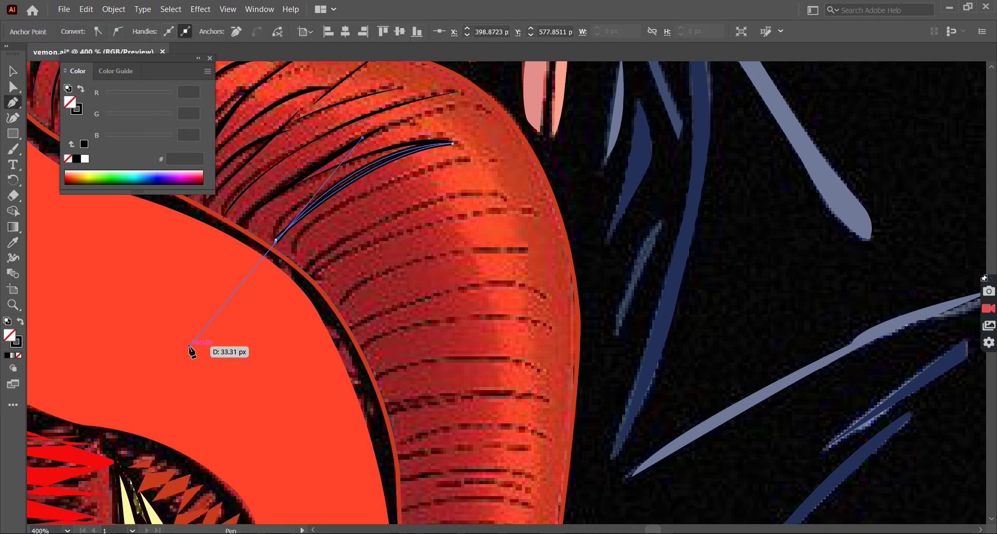
pyautogui.scroll(-2, 363, 172)
pyautogui.scroll(2, 363, 171)
pyautogui.moveTo(363, 171); pyautogui.dragTo(630, 89)
pyautogui.scroll(-2, 422, 222)
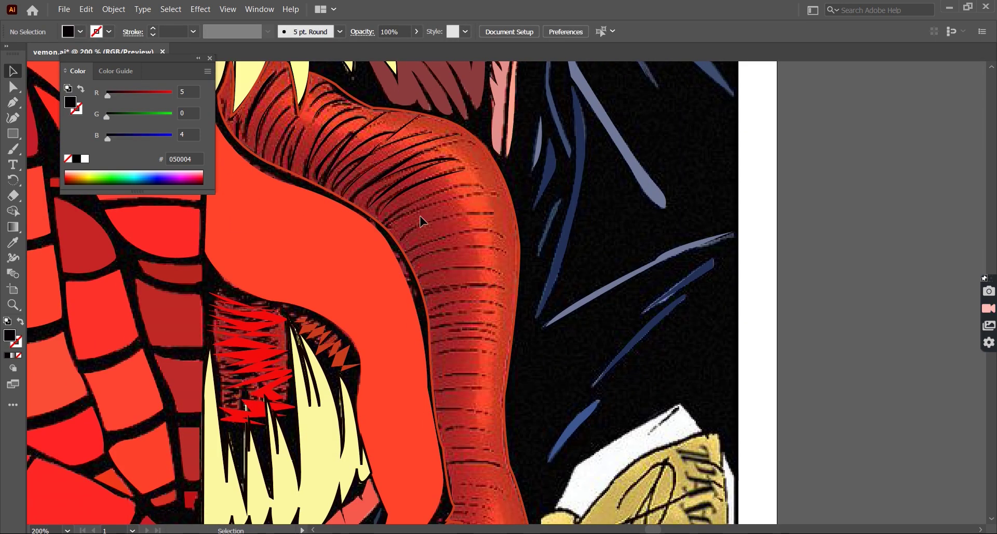
pyautogui.scroll(2, 422, 222)
# Draw another hatch stroke along the ridge with a solid black fill
pyautogui.click(315, 228)
pyautogui.moveTo(518, 150); pyautogui.dragTo(590, 183)
pyautogui.scroll(-1, 285, 267)
pyautogui.hotkey('shift', 'x')
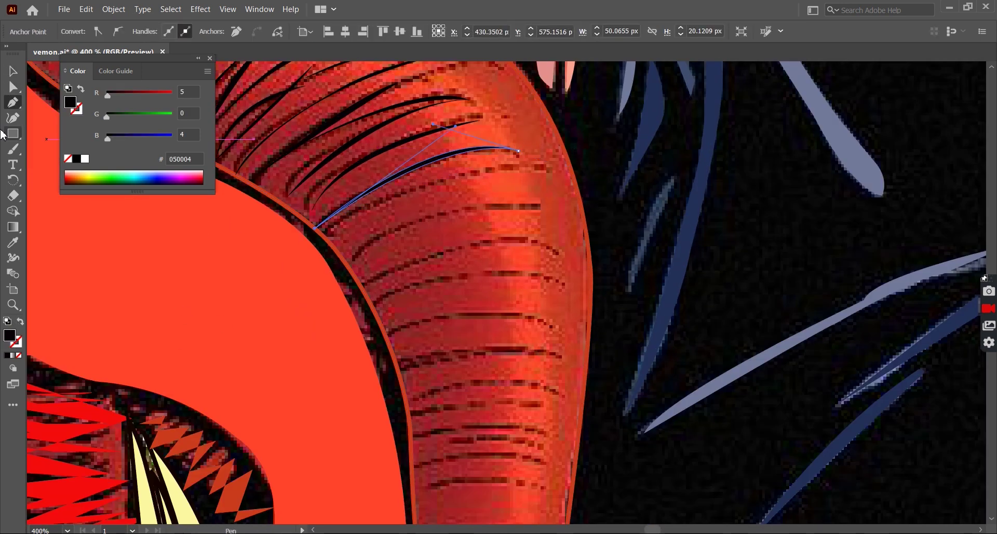
pyautogui.press('v')
pyautogui.scroll(1, 509, 179)
pyautogui.click(541, 169)
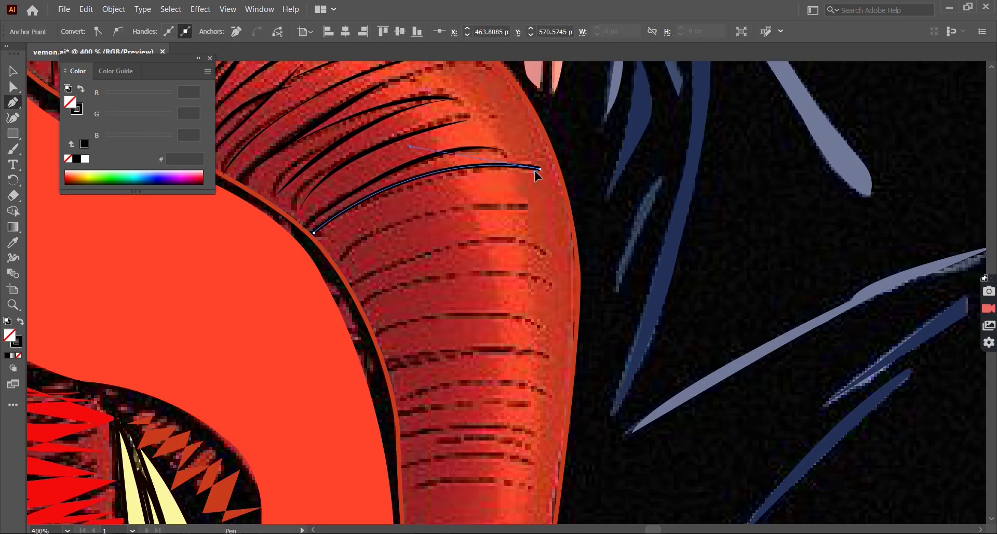
pyautogui.scroll(-1, 416, 208)
# Draw a final curved stroke following a ridge, then zoom out to the whole mouth
pyautogui.hotkey('shift', 'x')
pyautogui.click(335, 218)
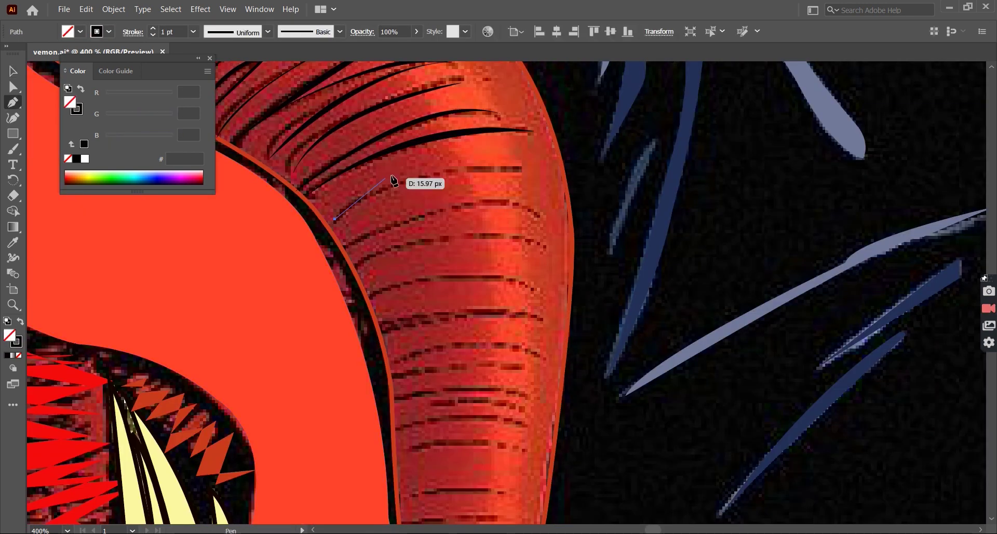
pyautogui.moveTo(522, 166); pyautogui.dragTo(668, 174)
pyautogui.press('v')
pyautogui.hotkey('ctrl', '-')
pyautogui.hotkey('ctrl', '-')
pyautogui.hotkey('ctrl', '-')
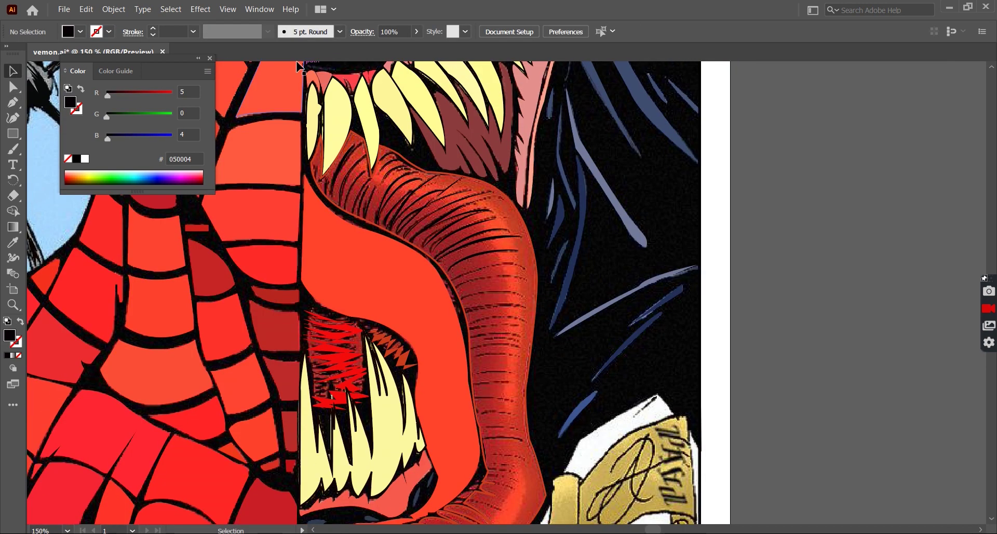
# Open the Layers panel and briefly hide the traced reference layer to check the vectors
pyautogui.click(259, 9)
pyautogui.click(349, 369)
pyautogui.click(809, 128)
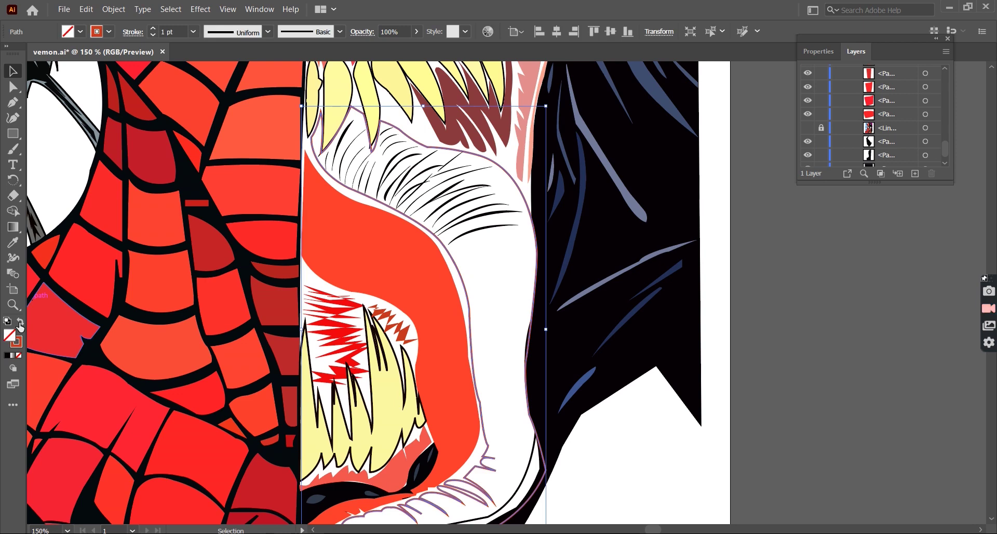
pyautogui.hotkey('ctrl', '-')
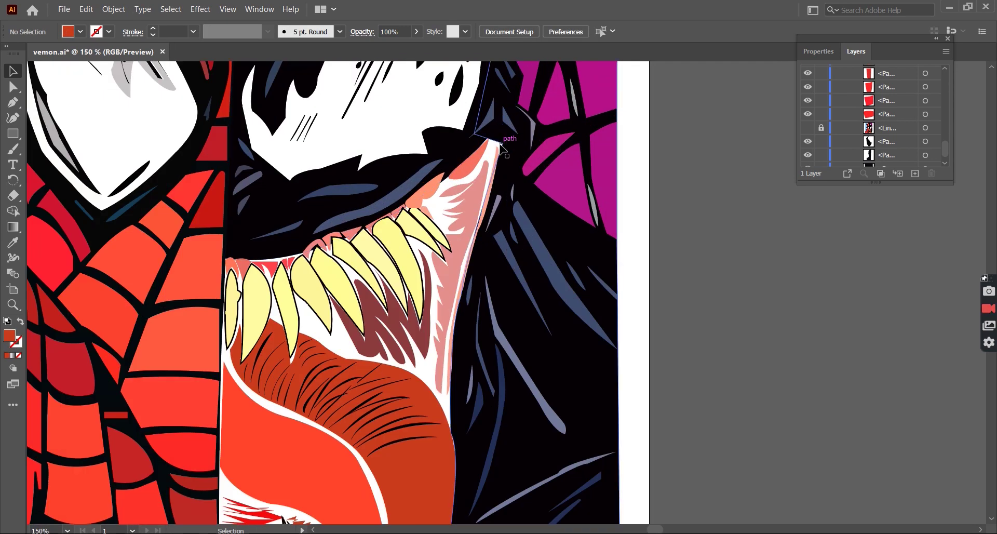
pyautogui.hotkey('ctrl', '-')
pyautogui.hotkey('ctrl', '+')
pyautogui.hotkey('ctrl', '+')
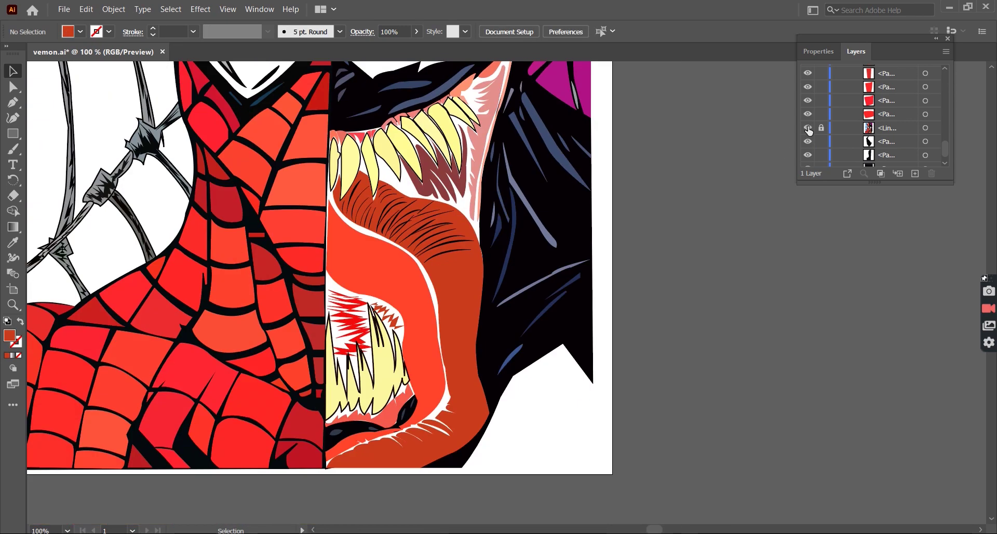
pyautogui.click(809, 128)
# Draw a curved black hatch stroke across the tongue's upper ridge
pyautogui.click(431, 229)
pyautogui.hotkey('ctrl', '+')
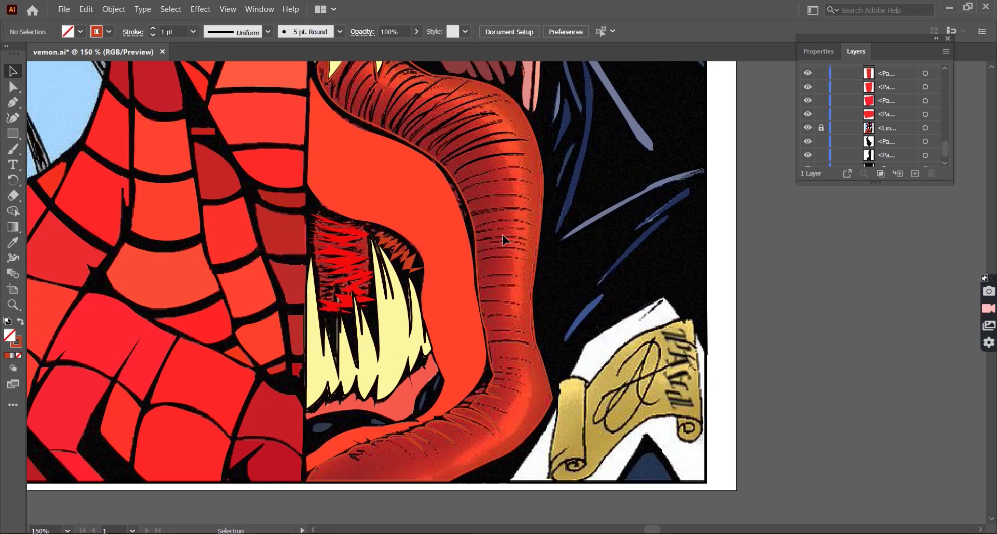
pyautogui.press('p')
pyautogui.click(443, 185)
pyautogui.moveTo(541, 171); pyautogui.dragTo(579, 200)
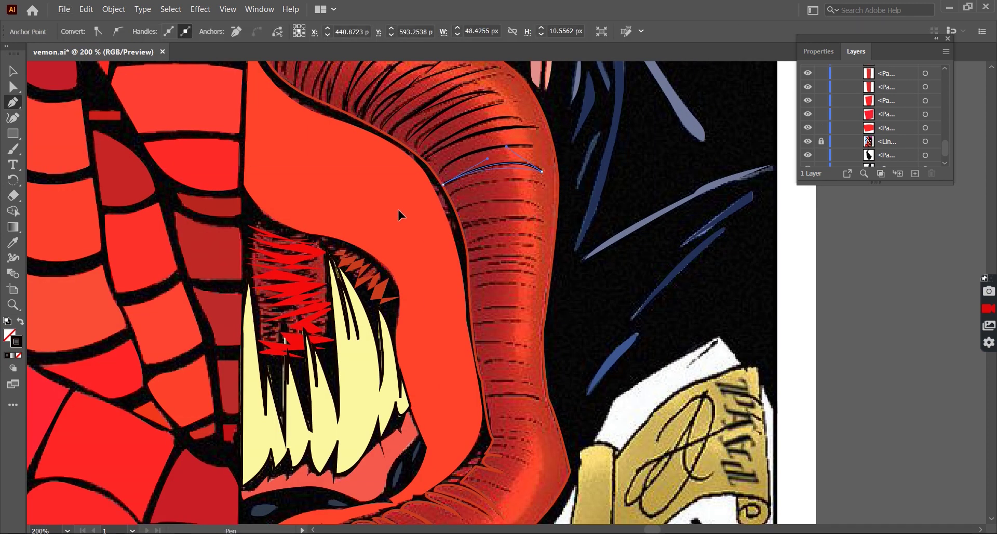
pyautogui.hotkey('ctrl', '+')
pyautogui.moveTo(585, 199); pyautogui.dragTo(625, 201)
pyautogui.hotkey('ctrl', '-')
pyautogui.press('v')
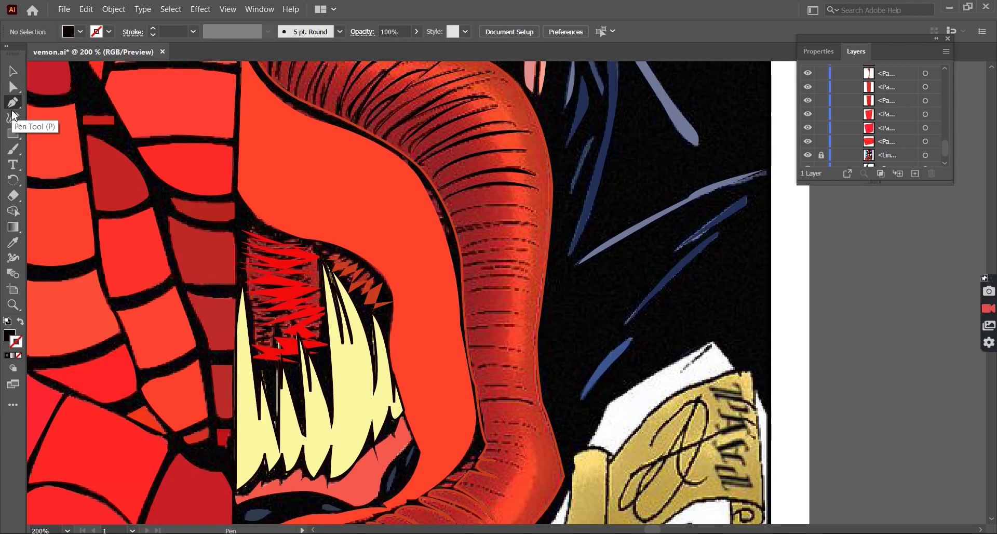
# Add another stroke-only hatch on the tongue, bent into a stronger crescent curve
pyautogui.hotkey('shift', 'x')
pyautogui.keyDown('alt'); pyautogui.scroll(1, 522, 240); pyautogui.keyUp('alt')
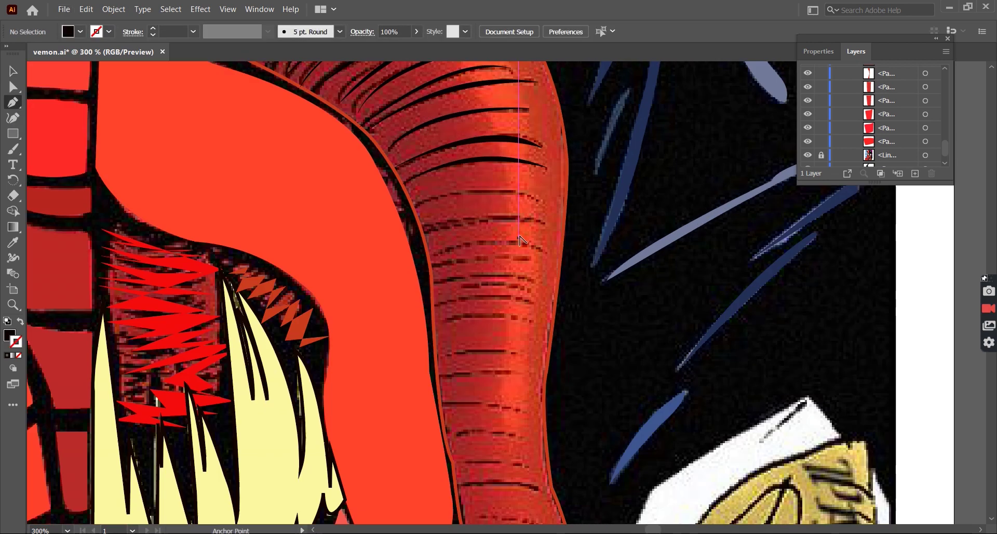
pyautogui.moveTo(391, 244); pyautogui.dragTo(359, 242)
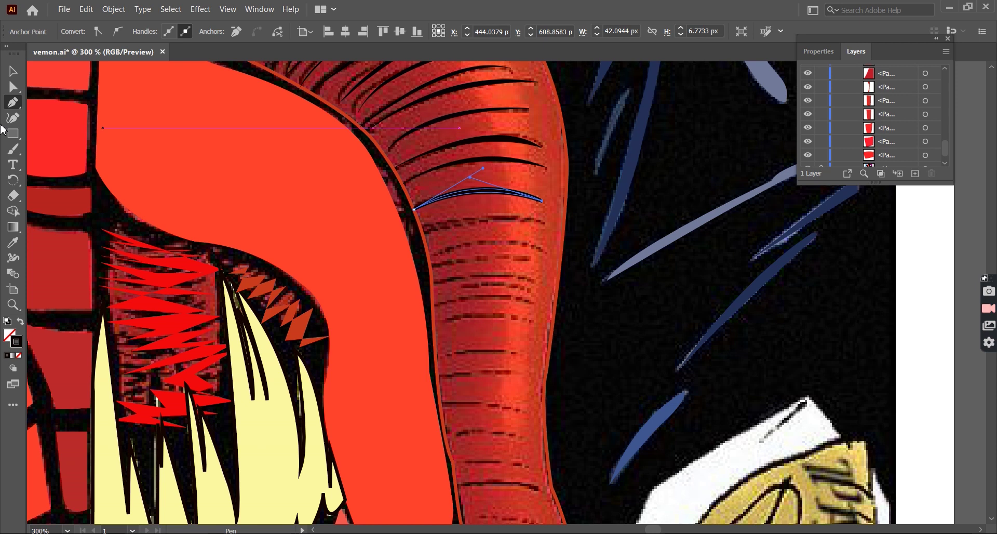
pyautogui.press('Escape')
pyautogui.scroll(-3, 522, 285)
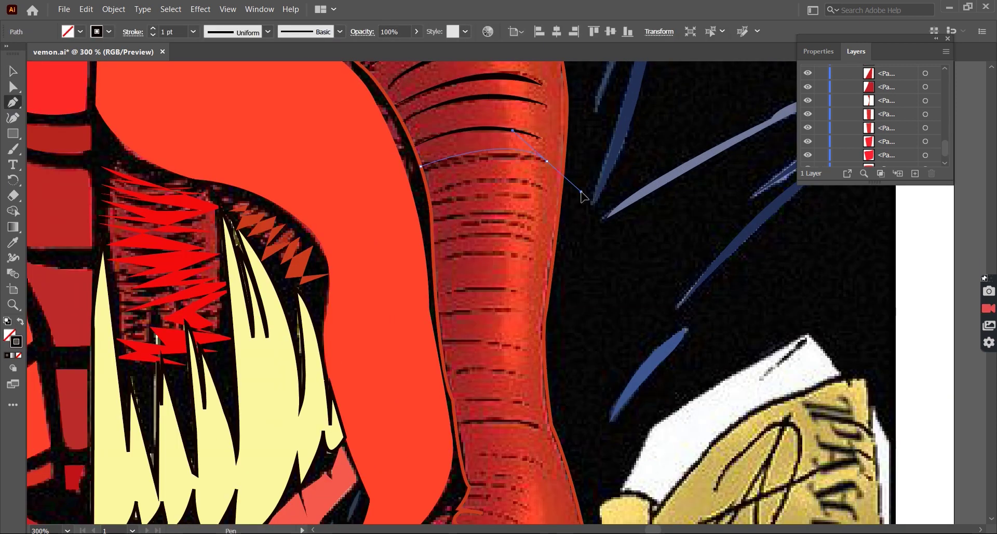
pyautogui.scroll(-1, 582, 195)
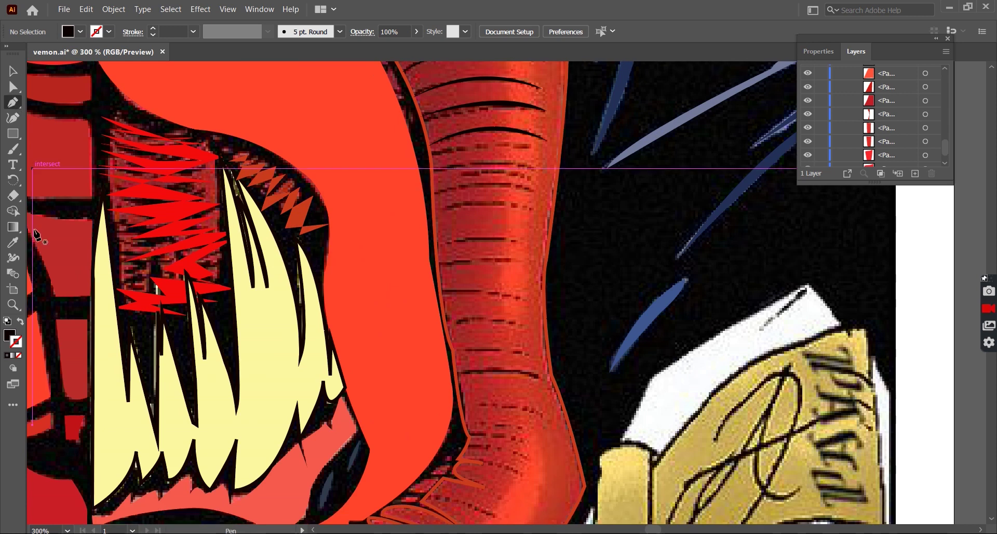
pyautogui.moveTo(581, 189)
pyautogui.mouseDown()
pyautogui.moveTo(539, 174)
pyautogui.moveTo(431, 176)
pyautogui.mouseUp()
pyautogui.press('Escape')
pyautogui.press('v')
pyautogui.scroll(-1, 70, 133)
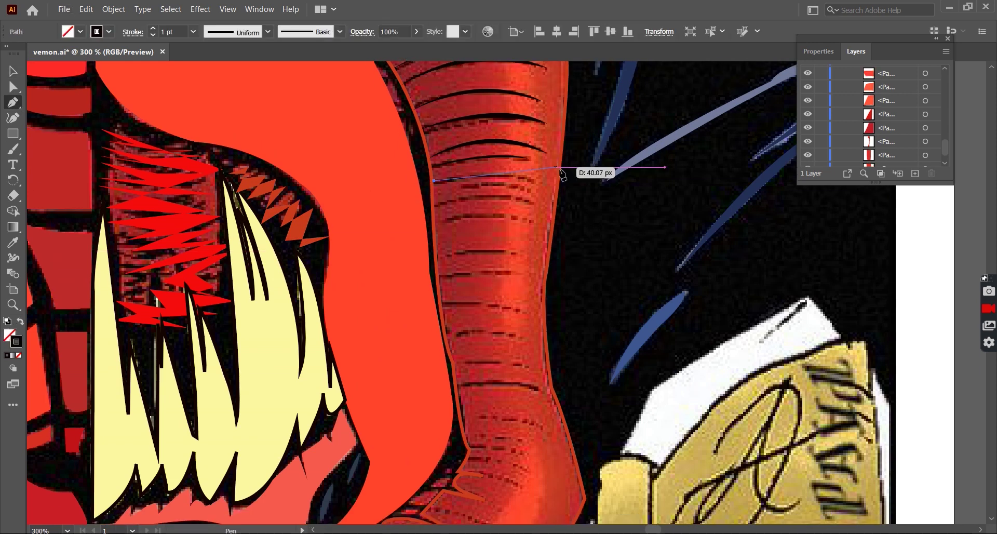
# Draw a further curved crescent stroke on the tongue with a solid black fill
pyautogui.hotkey('ctrl', '+')
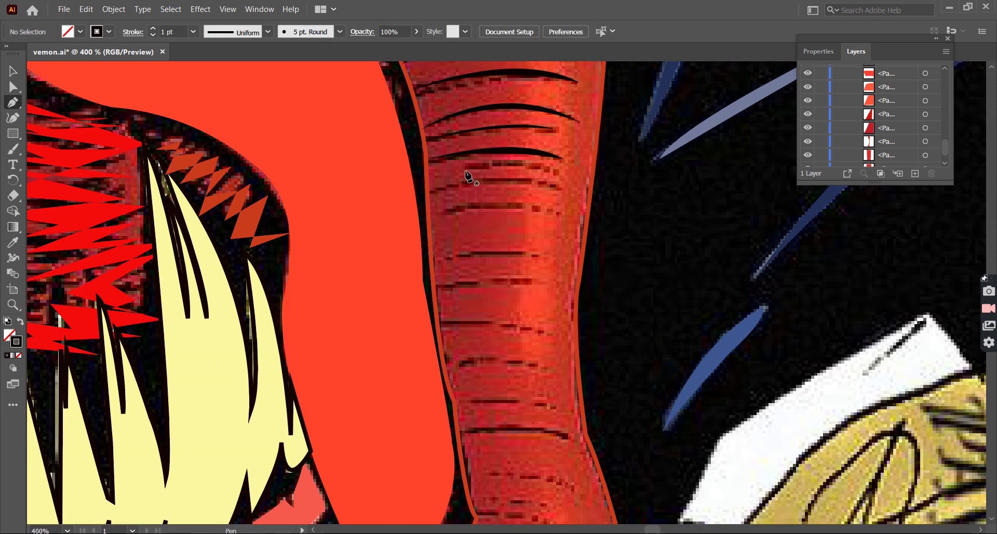
pyautogui.moveTo(583, 200); pyautogui.dragTo(467, 167)
pyautogui.hotkey('shift', 'x')
pyautogui.scroll(-3, 311, 260)
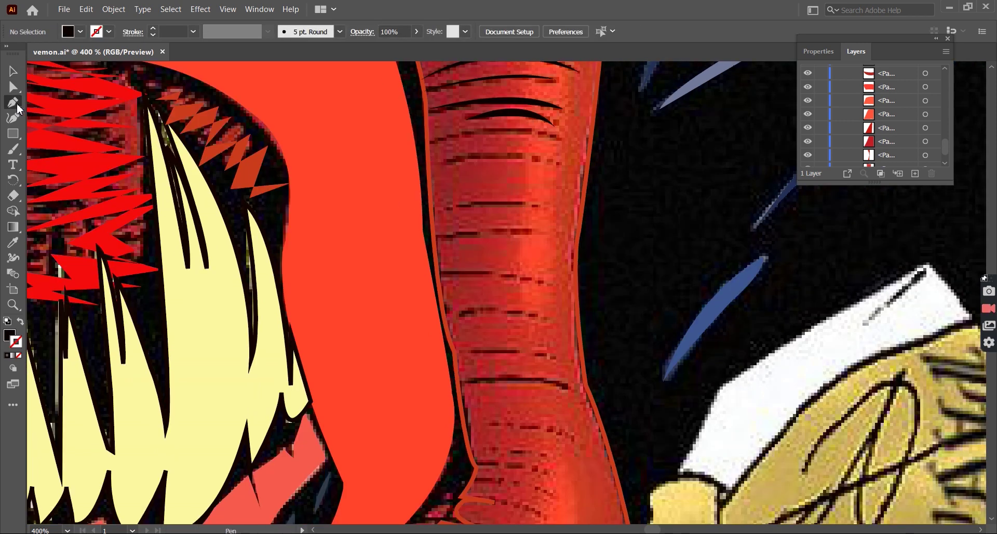
pyautogui.moveTo(567, 141); pyautogui.dragTo(573, 148)
pyautogui.hotkey('ctrl', 'shift', 'a')
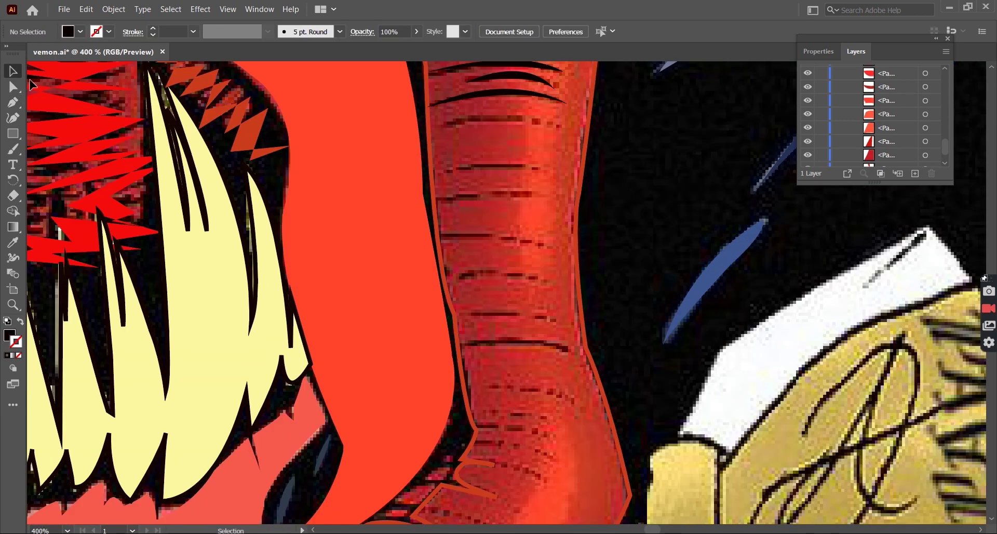
pyautogui.scroll(-1, 447, 157)
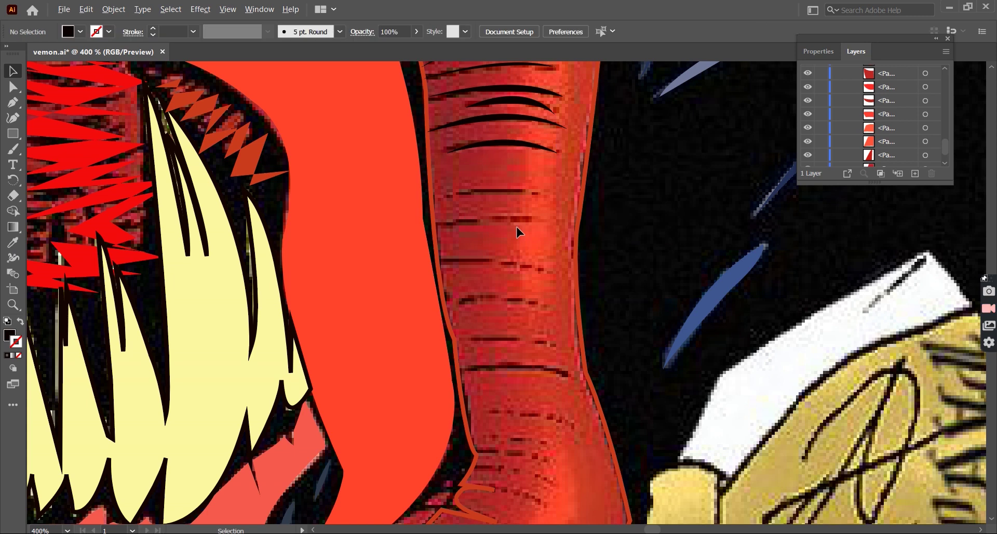
pyautogui.hotkey('ctrl', '-')
# Add a hatch stroke along the middle of the tongue, bowed upward into a curve
pyautogui.click(405, 231)
pyautogui.click(448, 231)
pyautogui.moveTo(453, 232); pyautogui.dragTo(462, 239)
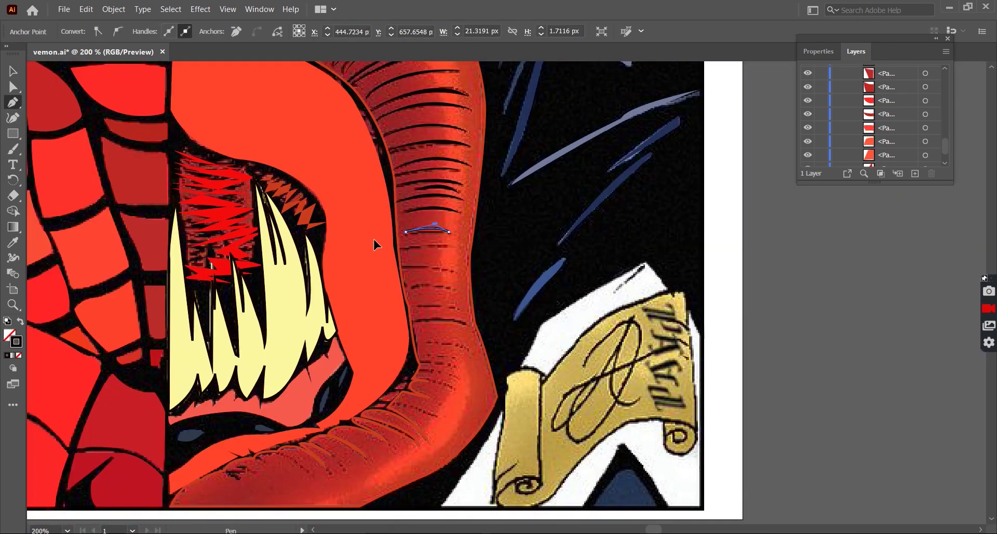
pyautogui.hotkey('ctrl', '=')
pyautogui.click(13, 71)
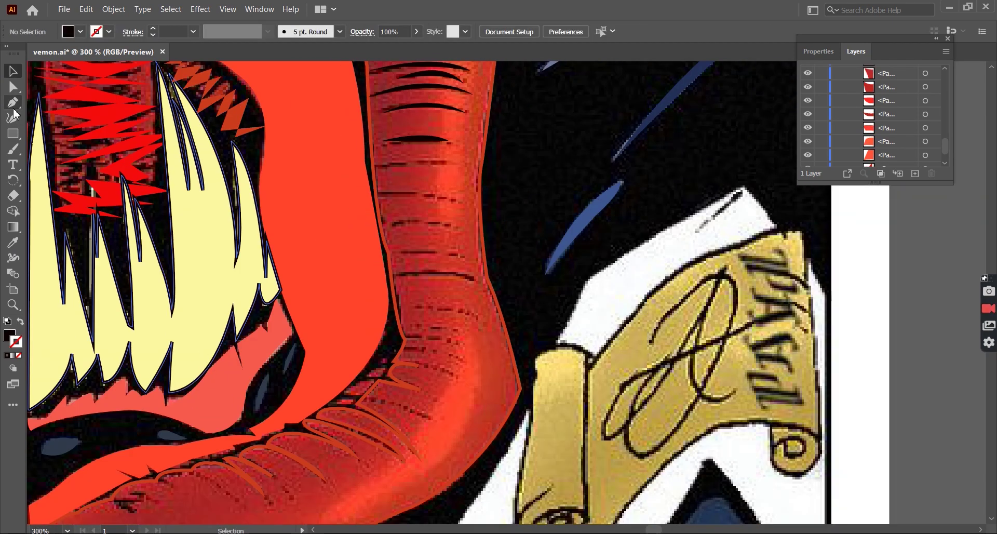
pyautogui.click(453, 166)
pyautogui.press('z')
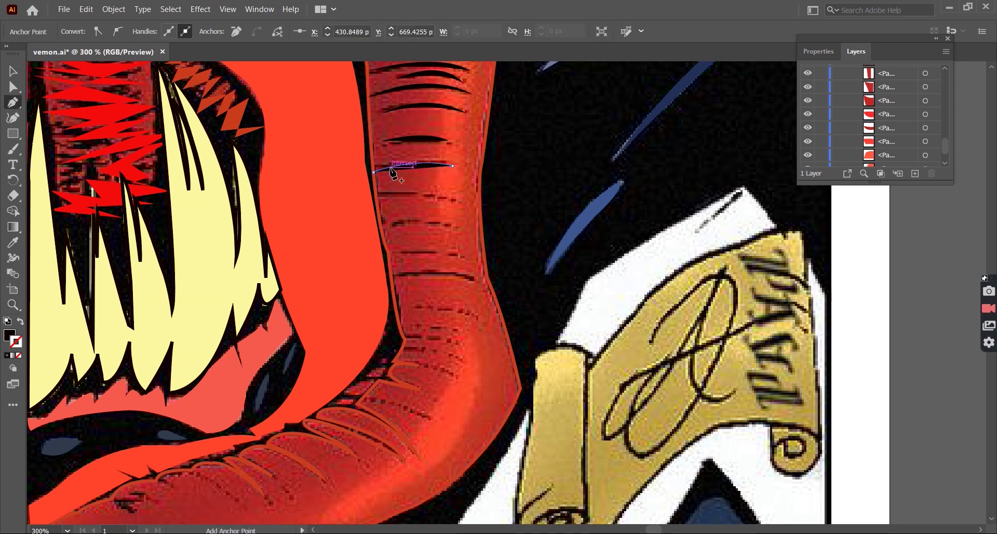
pyautogui.press('v')
pyautogui.hotkey('ctrl', 'shift', 'a')
pyautogui.scroll(-1, 438, 207)
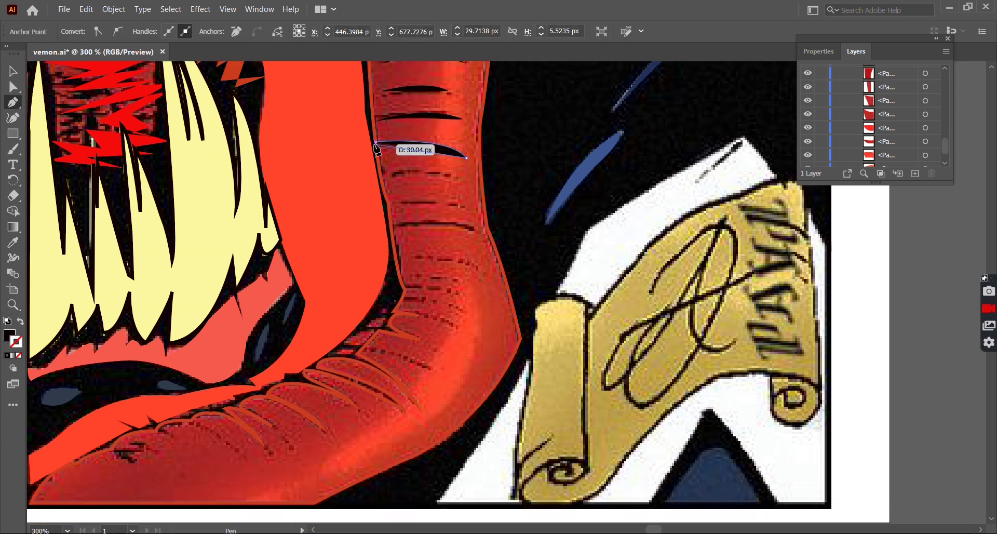
pyautogui.scroll(-1, 437, 209)
# Finish the last tongue stroke in black and zoom out to the full portrait
pyautogui.hotkey('ctrl', 'z')
pyautogui.press('p')
pyautogui.press('v')
pyautogui.hotkey('ctrl', 'shift', 'a')
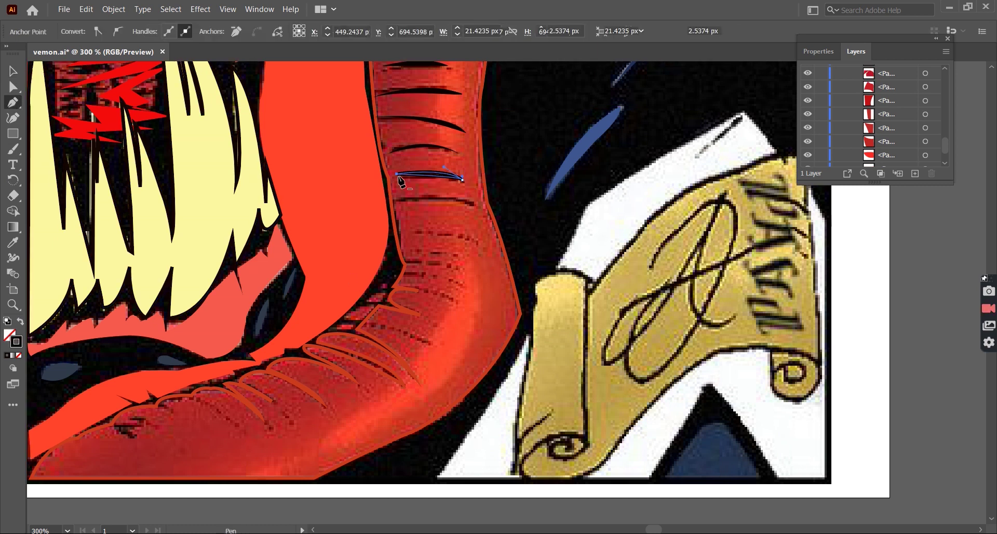
pyautogui.scroll(1, 465, 184)
pyautogui.press('v')
pyautogui.hotkey('ctrl', 'shift', 'a')
pyautogui.scroll(-4, 430, 261)
pyautogui.scroll(-2, 440, 263)
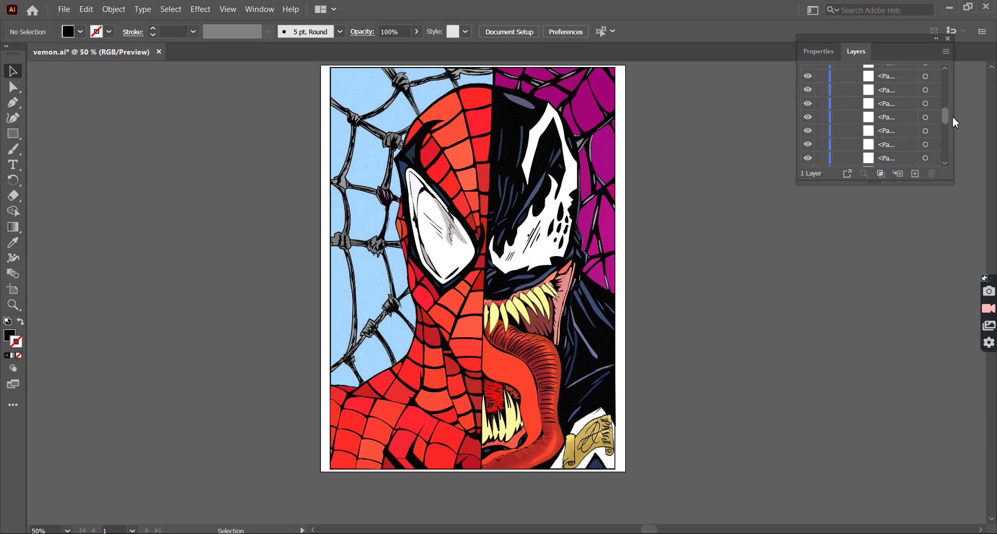
# Hide the traced reference layer and begin a curved crease path on Venom's tongue
pyautogui.click(808, 71)
pyautogui.scroll(1, 646, 71)
pyautogui.click(485, 208)
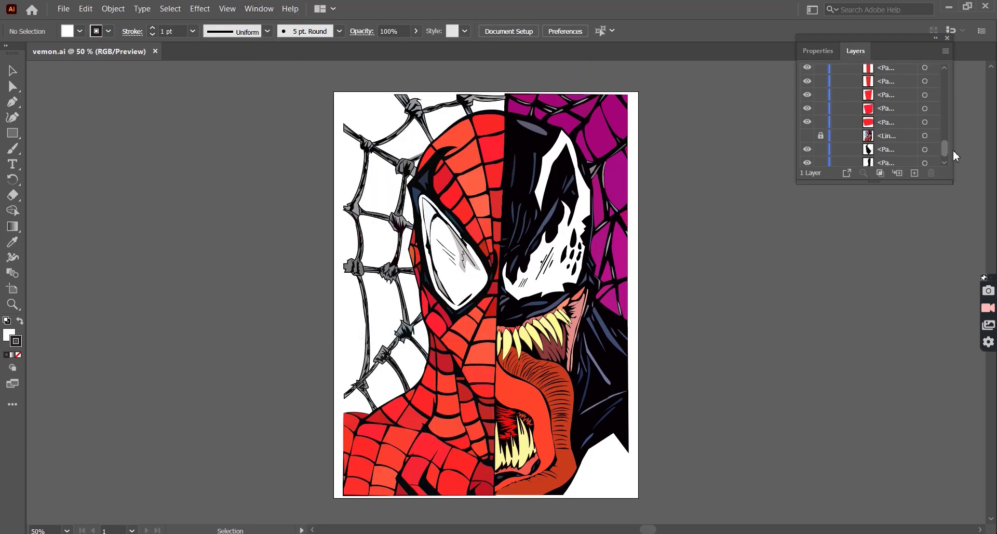
pyautogui.press('p')
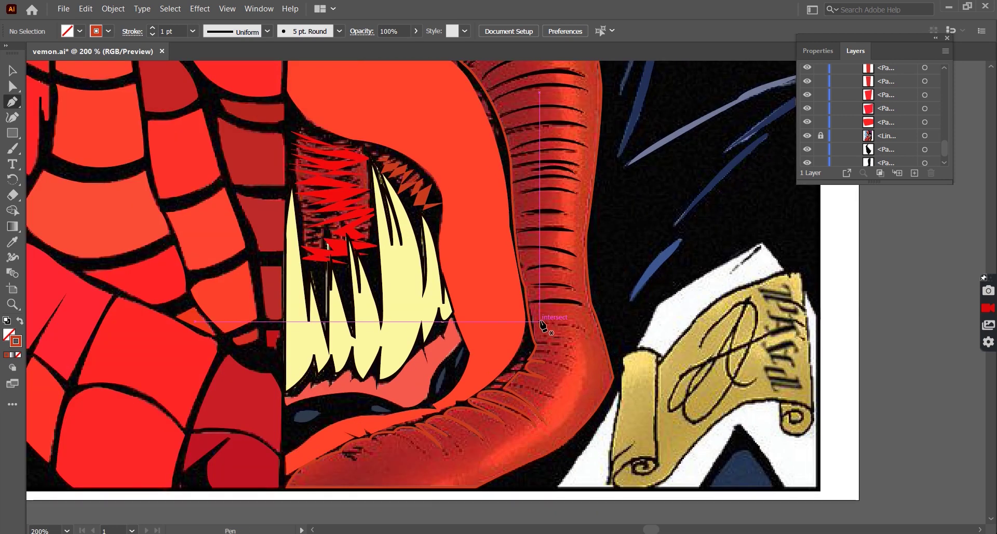
pyautogui.hotkey('ctrl', '=')
pyautogui.click(539, 321)
pyautogui.moveTo(585, 326)
pyautogui.mouseDown()
pyautogui.moveTo(571, 316)
pyautogui.moveTo(574, 333)
pyautogui.mouseUp()
pyautogui.click(11, 72)
pyautogui.scroll(-1, 563, 370)
pyautogui.click(564, 370)
# Draw a short lens-shaped crease on the tongue with a solid black fill
pyautogui.click(545, 323)
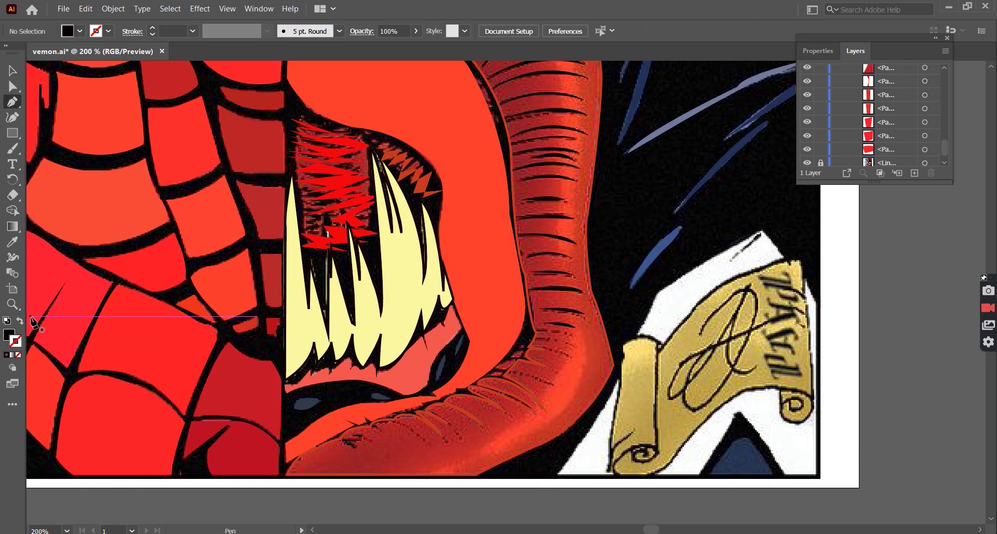
pyautogui.hotkey('ctrl', '=')
pyautogui.click(513, 317)
pyautogui.click(19, 321)
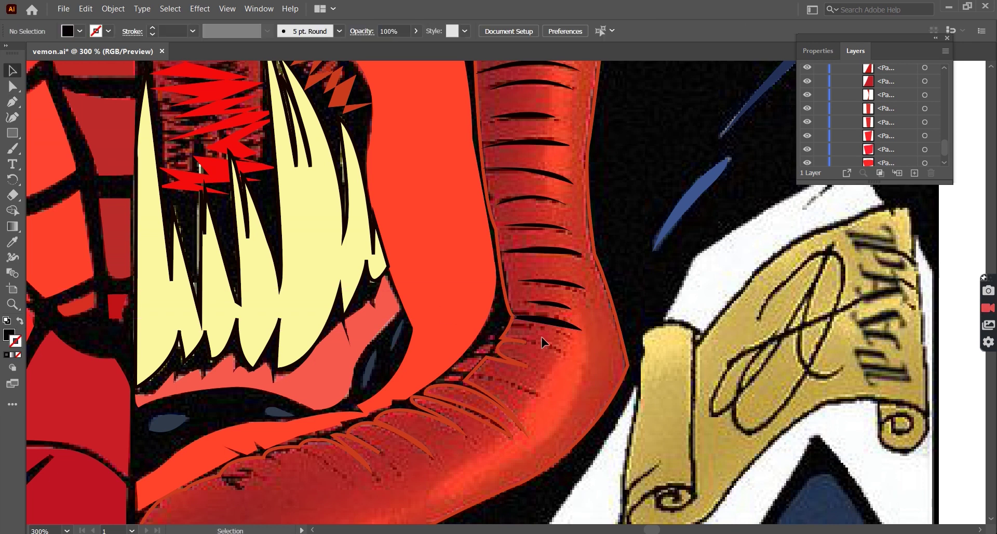
pyautogui.hotkey('ctrl', '=')
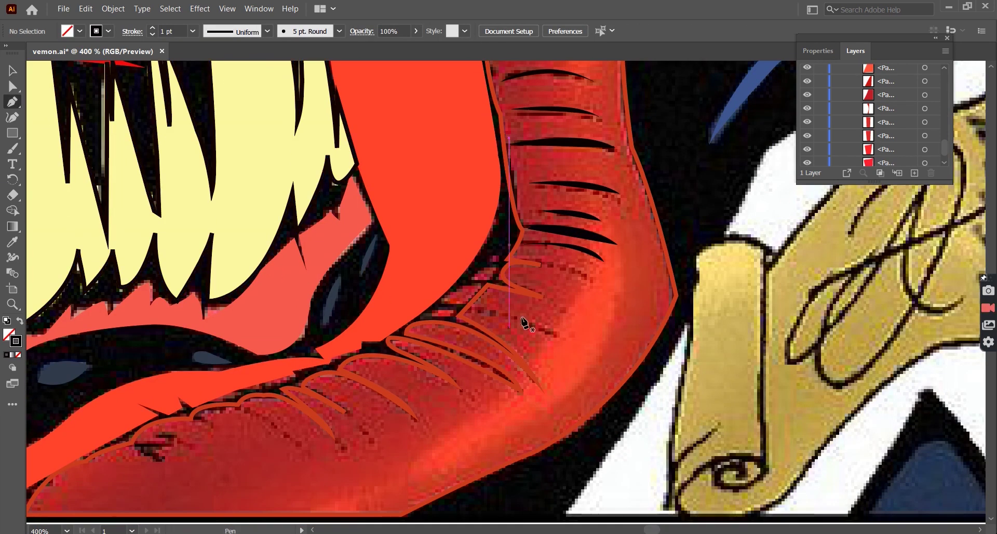
# Add another closed curved crease shape across the tongue's upper fold
pyautogui.click(541, 265)
pyautogui.moveTo(595, 283); pyautogui.dragTo(605, 296)
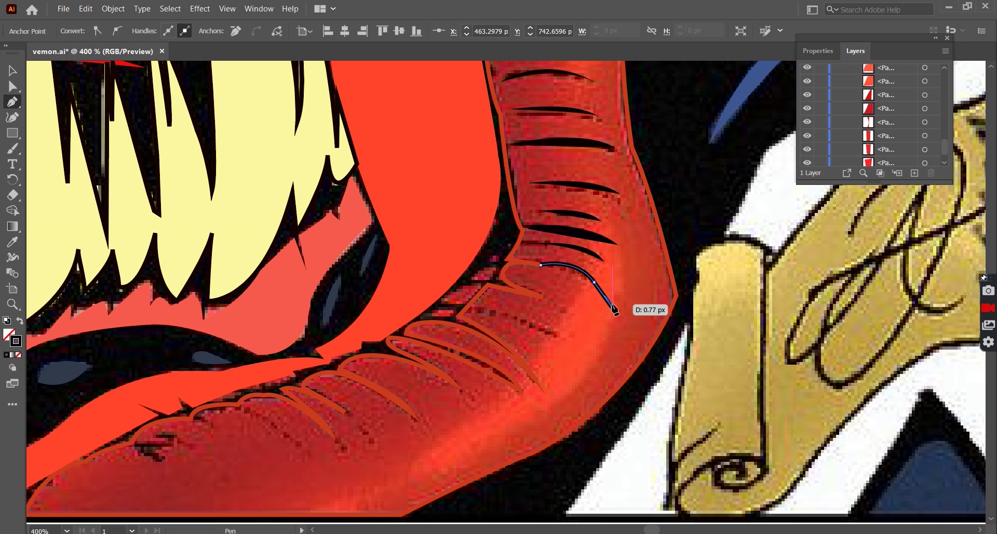
pyautogui.scroll(-2, 561, 299)
pyautogui.click(469, 268)
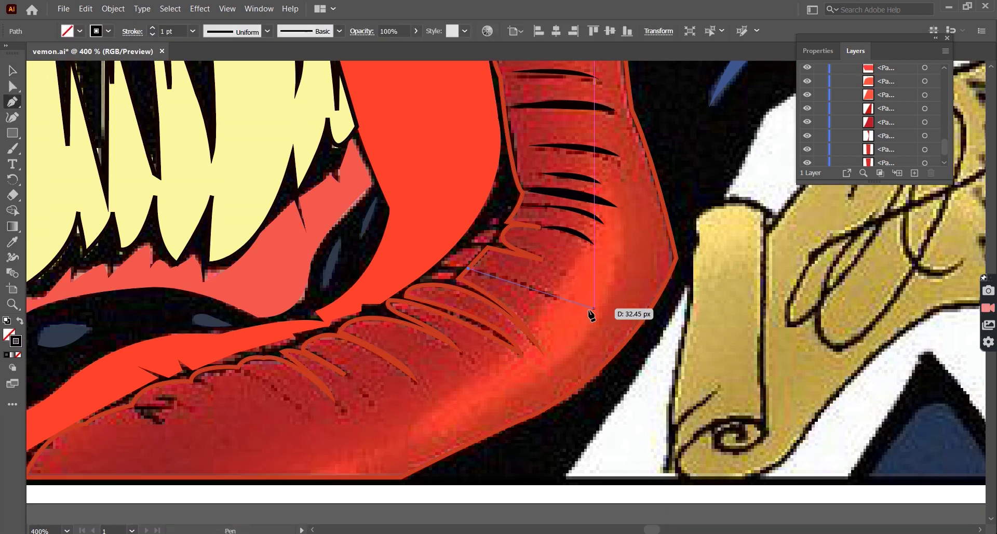
pyautogui.click(562, 297)
pyautogui.press('v')
pyautogui.scroll(-2, 521, 369)
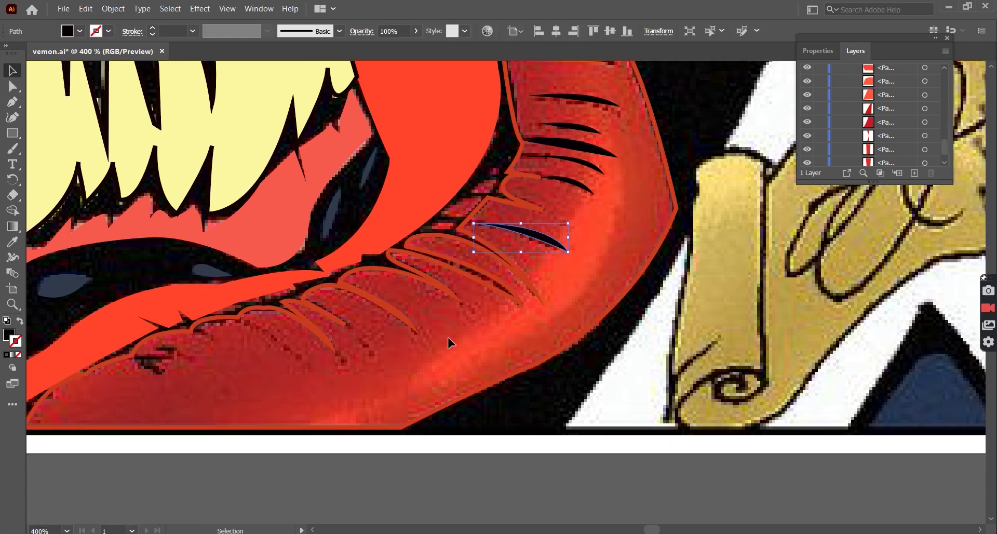
pyautogui.hotkey('ctrl', '1')
pyautogui.scroll(2, 375, 342)
pyautogui.scroll(1, 945, 145)
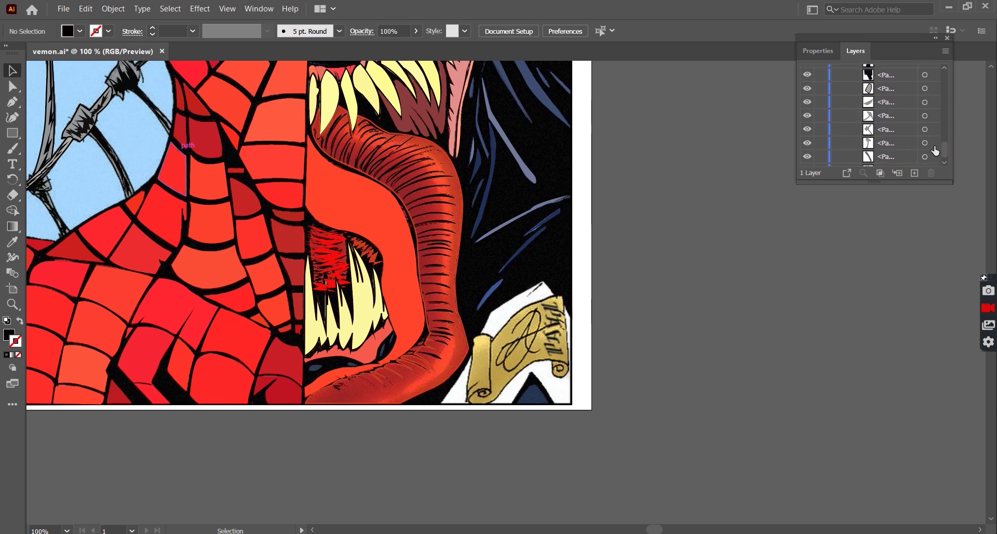
# Undo recent mouth colour changes and draw a thin black crease under the lower lip
pyautogui.scroll(1, 934, 151)
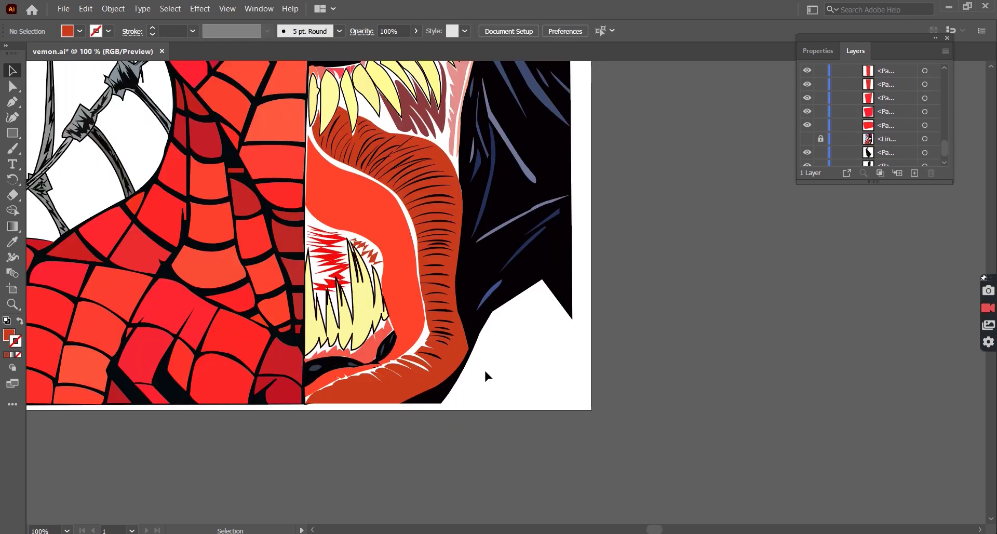
pyautogui.click(347, 373)
pyautogui.scroll(2, 346, 373)
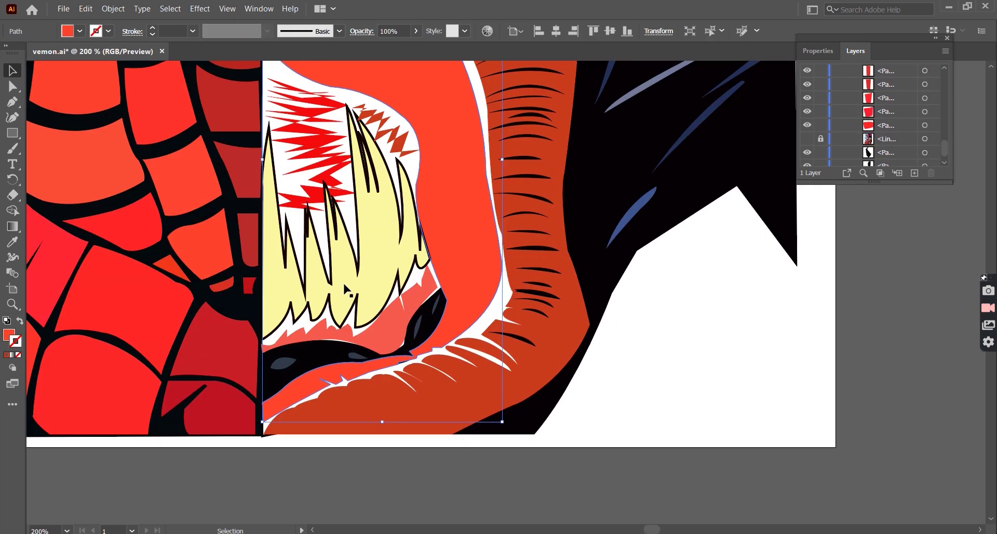
pyautogui.hotkey('ctrl', 'z')
pyautogui.hotkey('ctrl', 'z')
pyautogui.hotkey('ctrl', 'z')
pyautogui.hotkey('ctrl', 'z')
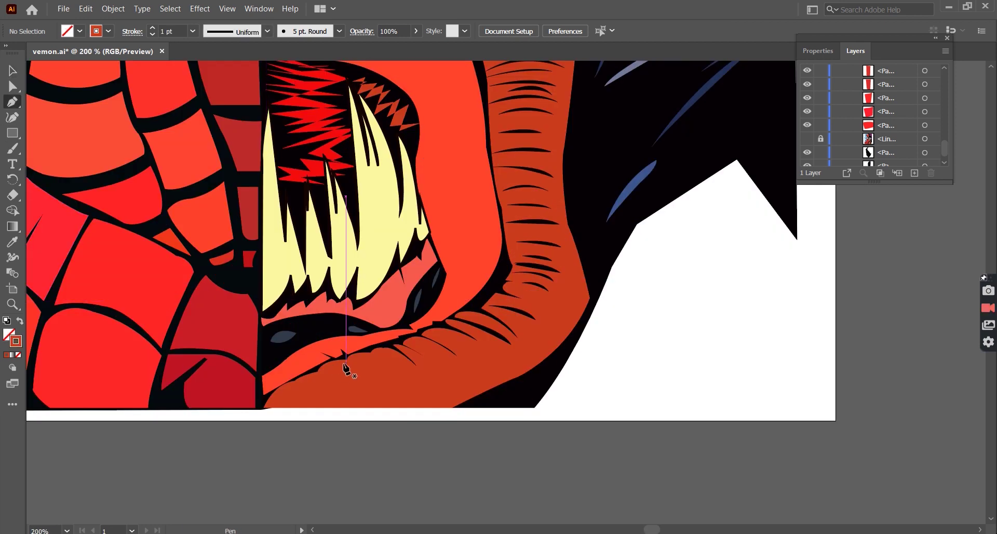
pyautogui.moveTo(347, 360); pyautogui.dragTo(409, 381)
pyautogui.doubleClick(16, 340)
pyautogui.click(645, 191)
pyautogui.press('v')
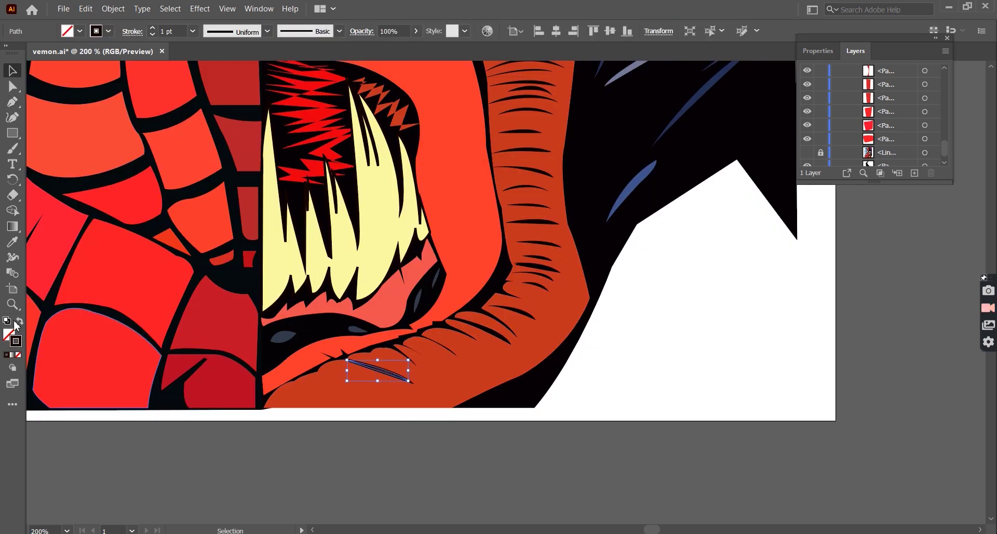
pyautogui.click(18, 321)
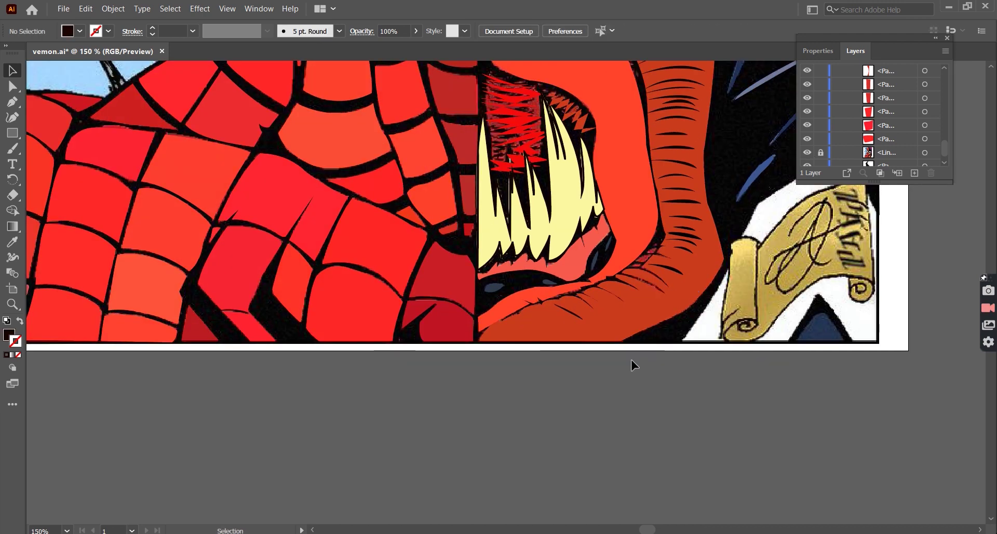
# Nudge the lip crease into place and add another solid black crease beside the lip
pyautogui.moveTo(546, 295); pyautogui.dragTo(545, 333)
pyautogui.click(482, 297)
pyautogui.hotkey('shift', 'x')
pyautogui.press('v')
pyautogui.hotkey('ctrl', '-')
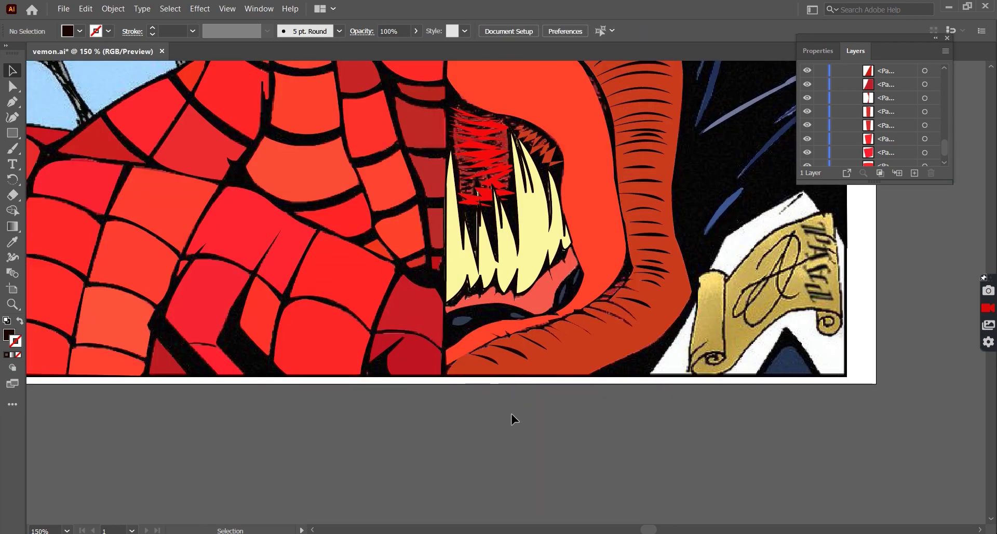
pyautogui.hotkey('ctrl', '-')
pyautogui.hotkey('ctrl', '-')
# Select the tongue outline path with the Pen tool and set no fill with a black stroke
pyautogui.scroll(4, 546, 190)
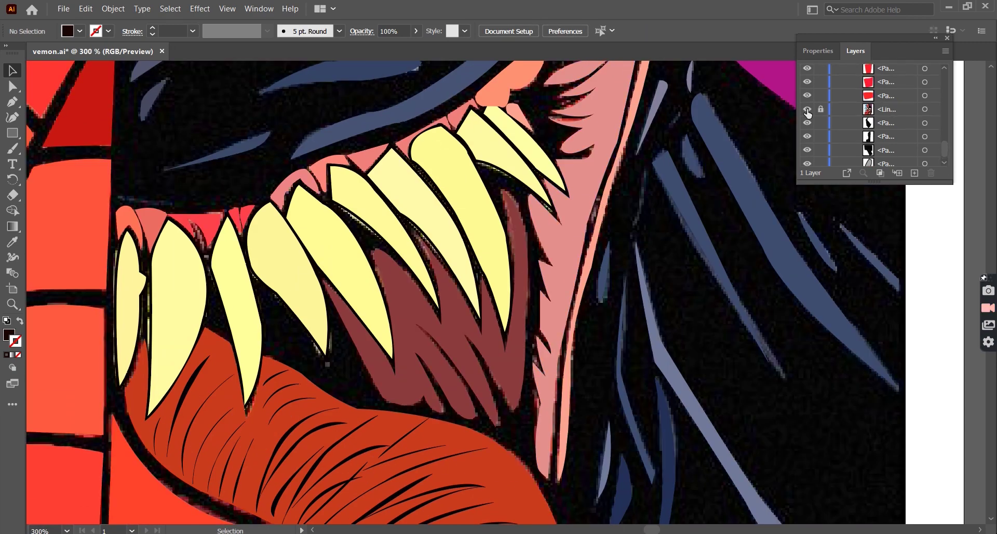
pyautogui.scroll(-5, 660, 330)
pyautogui.scroll(2, 535, 289)
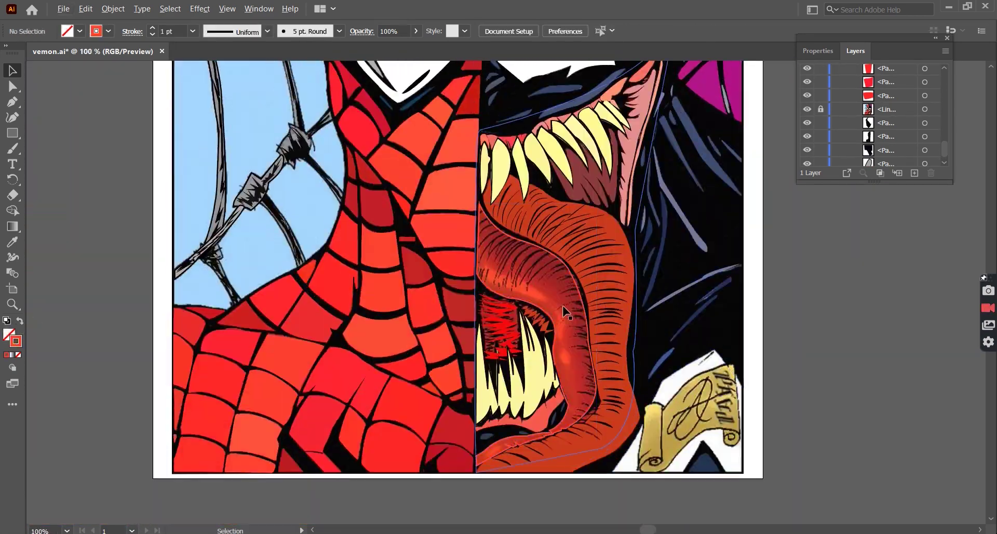
pyautogui.scroll(2, 564, 311)
pyautogui.press('p')
pyautogui.scroll(2, 434, 210)
pyautogui.click(452, 192)
pyautogui.hotkey('shift', 'x')
# Draw the first curved black crease strokes from the tongue's left edge upward
pyautogui.click(436, 239)
pyautogui.moveTo(472, 207); pyautogui.dragTo(520, 203)
pyautogui.hotkey('ctrl', 'shift', 'a')
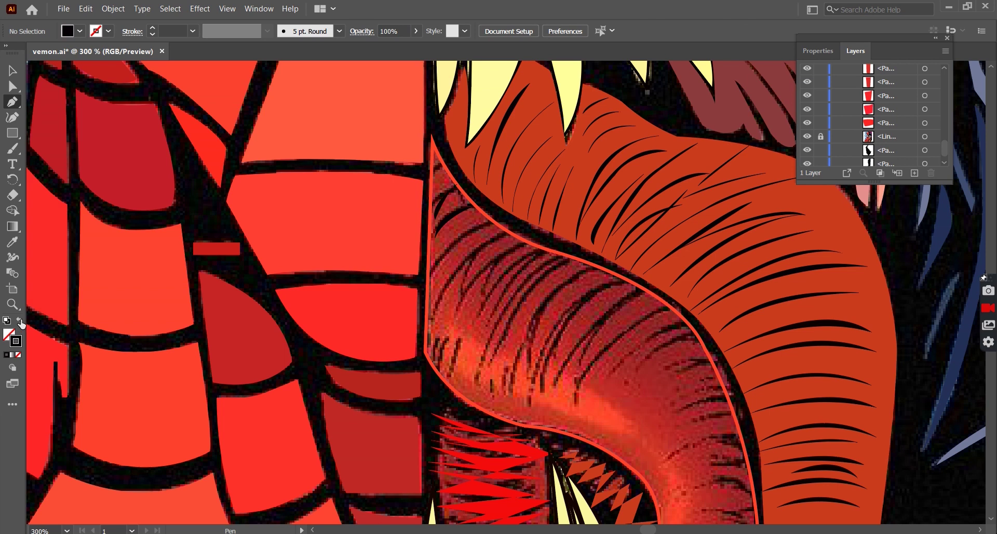
pyautogui.scroll(-1, 434, 280)
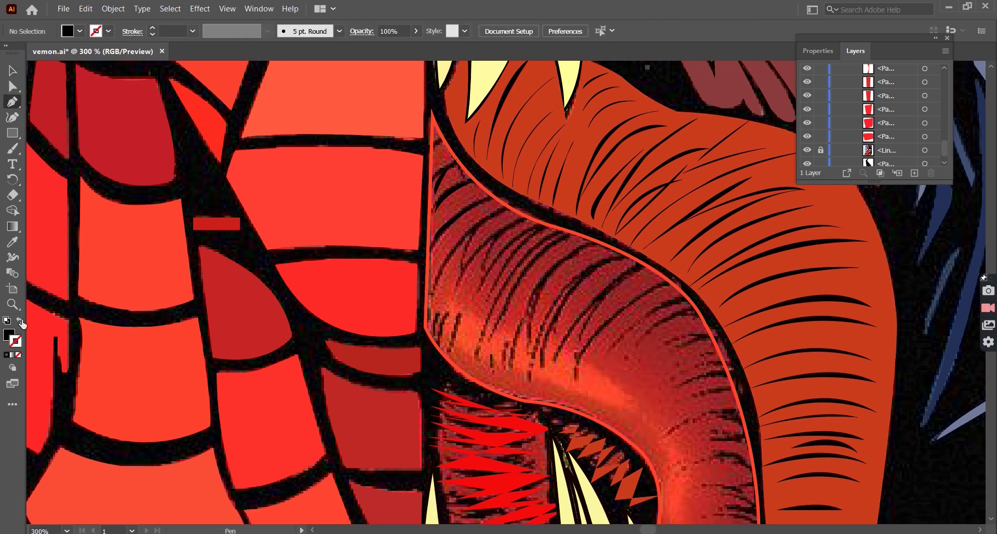
pyautogui.click(430, 344)
pyautogui.hscroll(1, 520, 208)
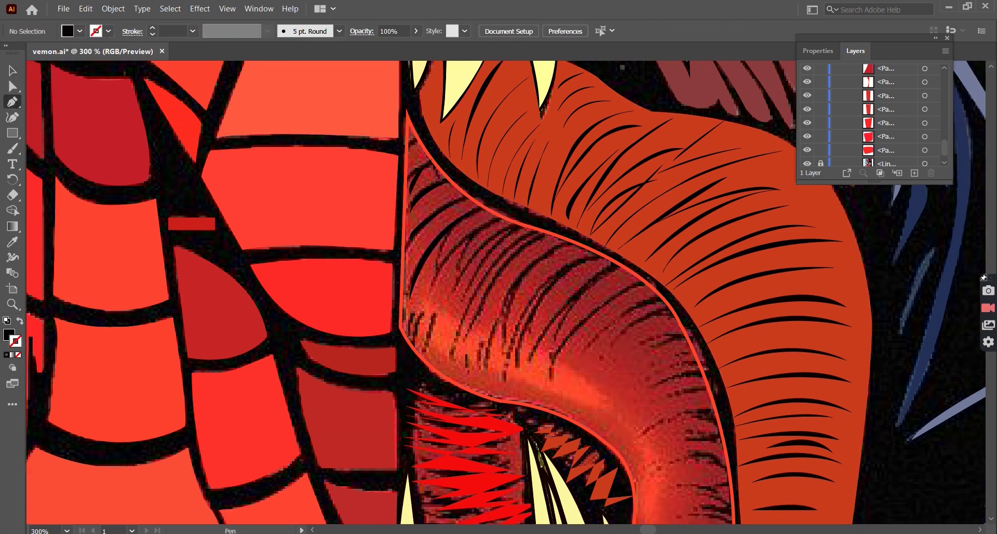
pyautogui.click(502, 218)
pyautogui.hotkey('ctrl', 'shift', 'a')
pyautogui.press('v')
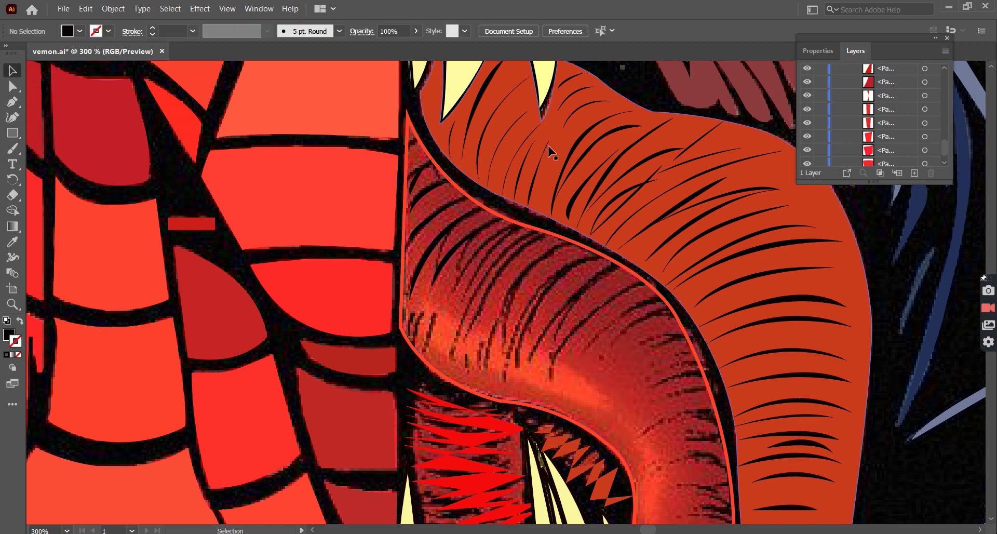
# Add another curved crease and a short crease near the tongue's left edge
pyautogui.scroll(-3, 578, 289)
pyautogui.scroll(3, 602, 338)
pyautogui.click(12, 102)
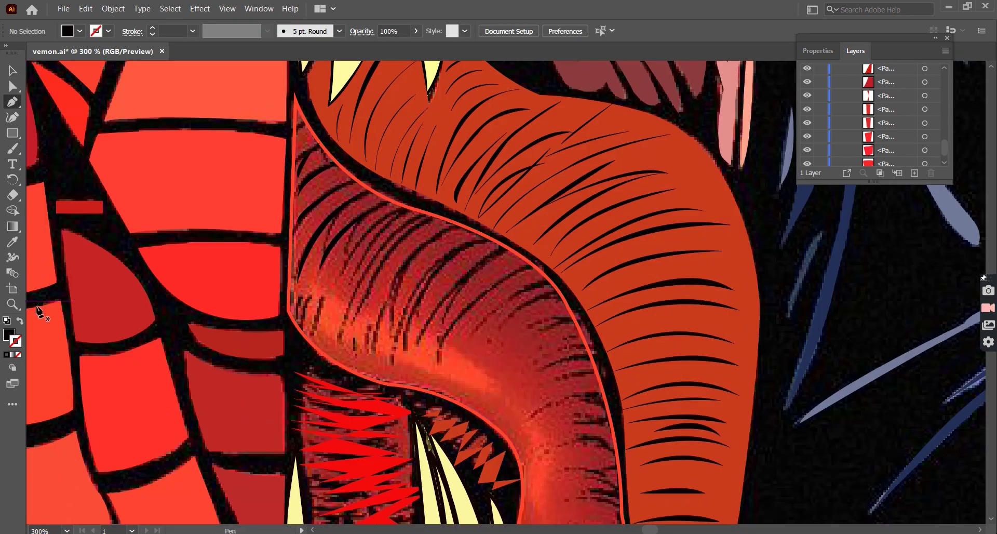
pyautogui.click(399, 207)
pyautogui.hotkey('ctrl', 'shift', 'a')
pyautogui.press('v')
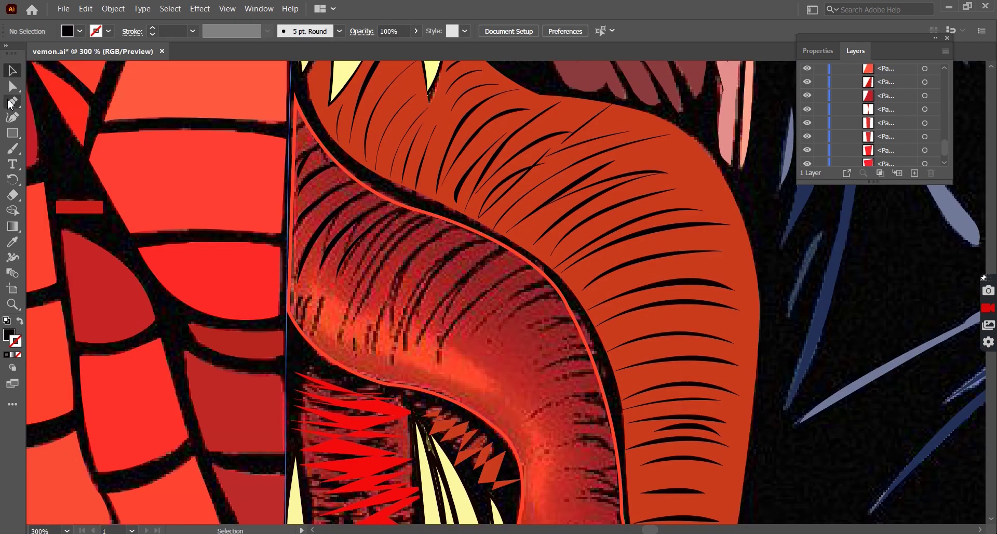
pyautogui.moveTo(318, 311); pyautogui.dragTo(324, 307)
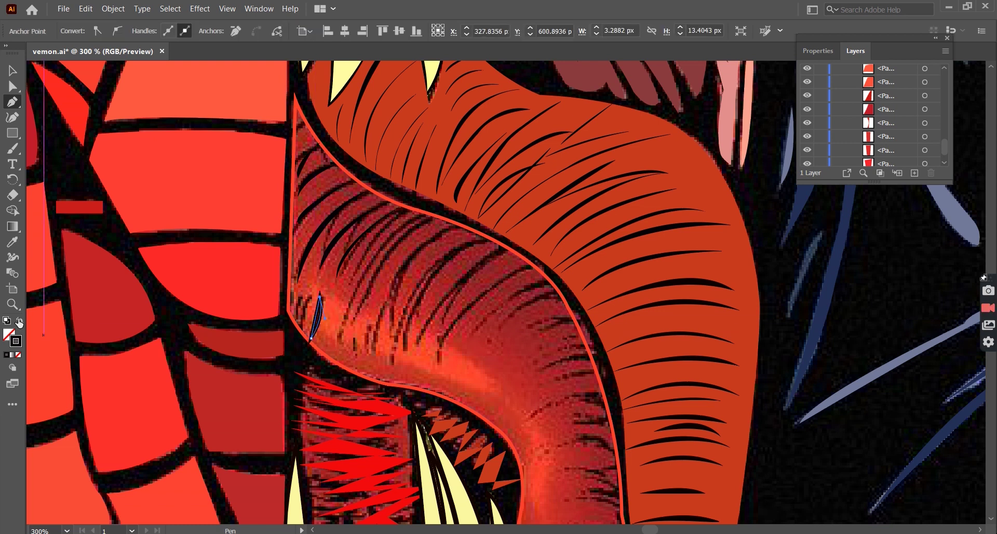
pyautogui.scroll(1, 373, 347)
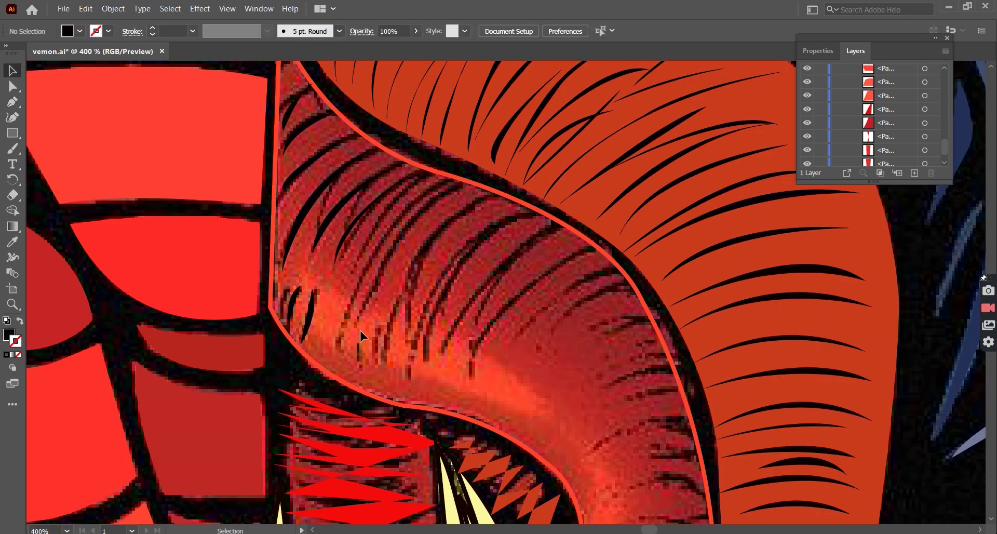
pyautogui.scroll(-1, 362, 289)
# Undo a stray crease, then draw a long crease up to its tip, filled solid black
pyautogui.click(13, 102)
pyautogui.click(413, 210)
pyautogui.click(357, 286)
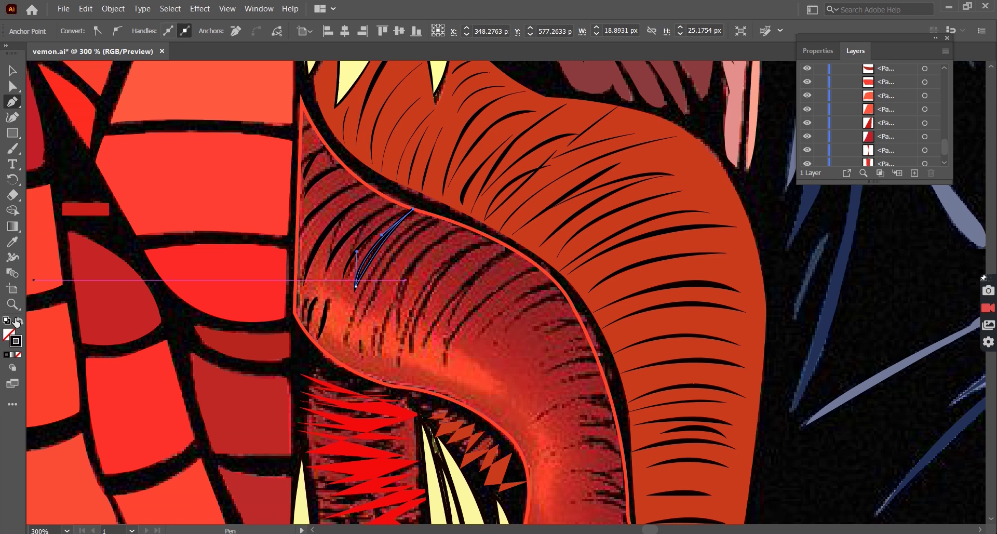
pyautogui.hotkey('ctrl', 'z')
pyautogui.press('v')
pyautogui.click(349, 329)
pyautogui.moveTo(431, 214); pyautogui.dragTo(432, 220)
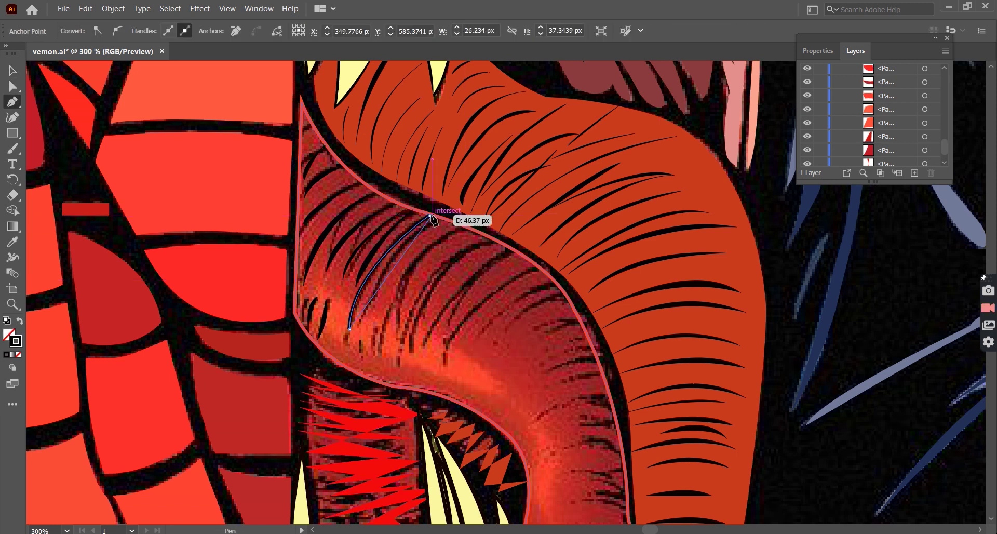
pyautogui.hotkey('shift', 'x')
pyautogui.press('v')
pyautogui.scroll(-1, 478, 324)
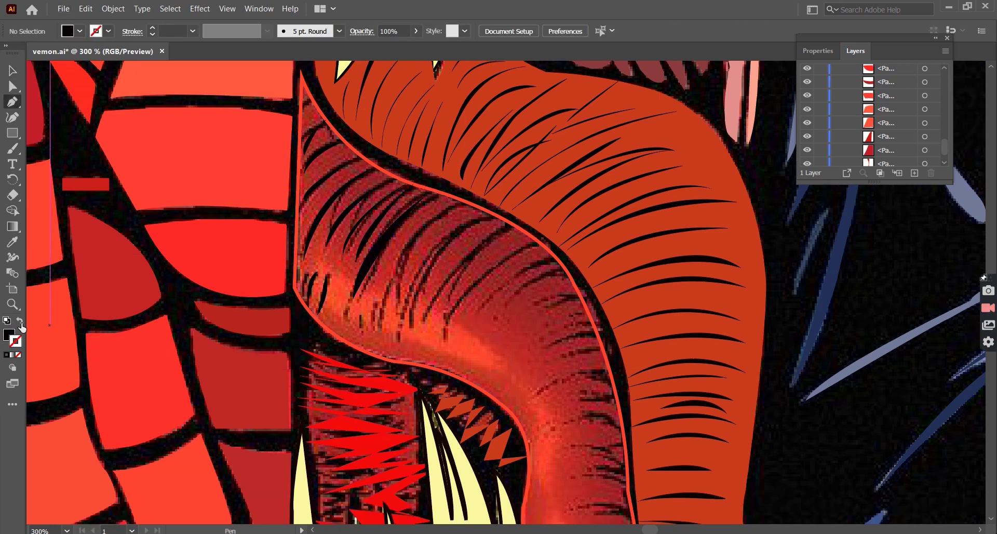
# Draw a downward-curving crease with black stroke and no fill, reshaping its last point
pyautogui.click(20, 323)
pyautogui.click(455, 199)
pyautogui.moveTo(405, 306); pyautogui.dragTo(410, 301)
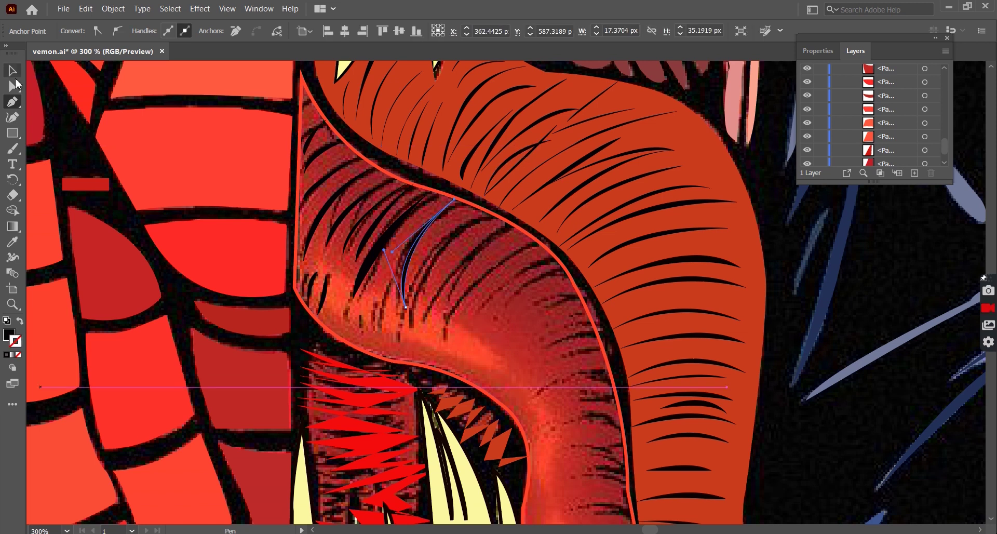
pyautogui.hotkey('ctrl', 'shift', 'a')
pyautogui.scroll(-1, 8, 326)
pyautogui.click(413, 314)
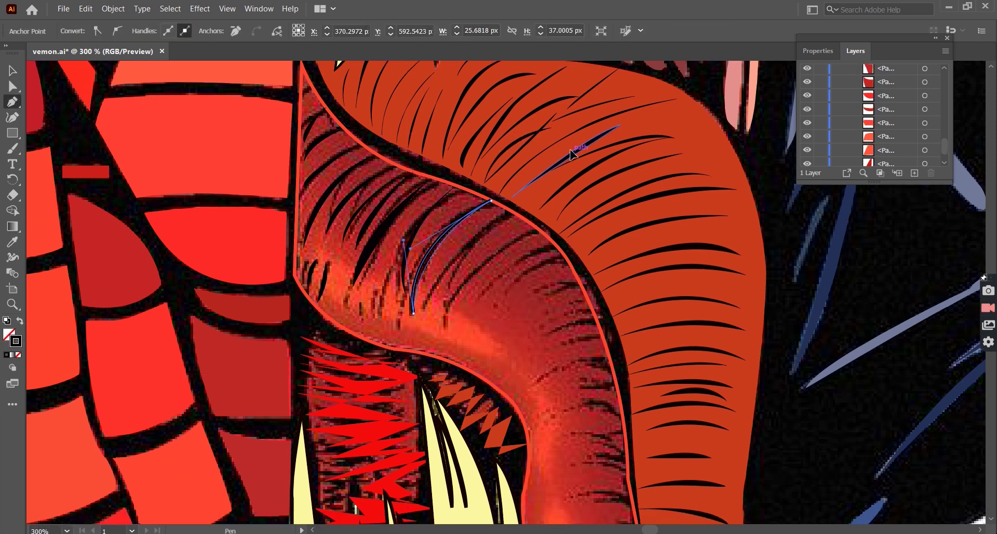
pyautogui.hotkey('ctrl', 'shift', 'a')
pyautogui.hotkey('ctrl', '=')
pyautogui.hotkey('ctrl', 'shift', 'a')
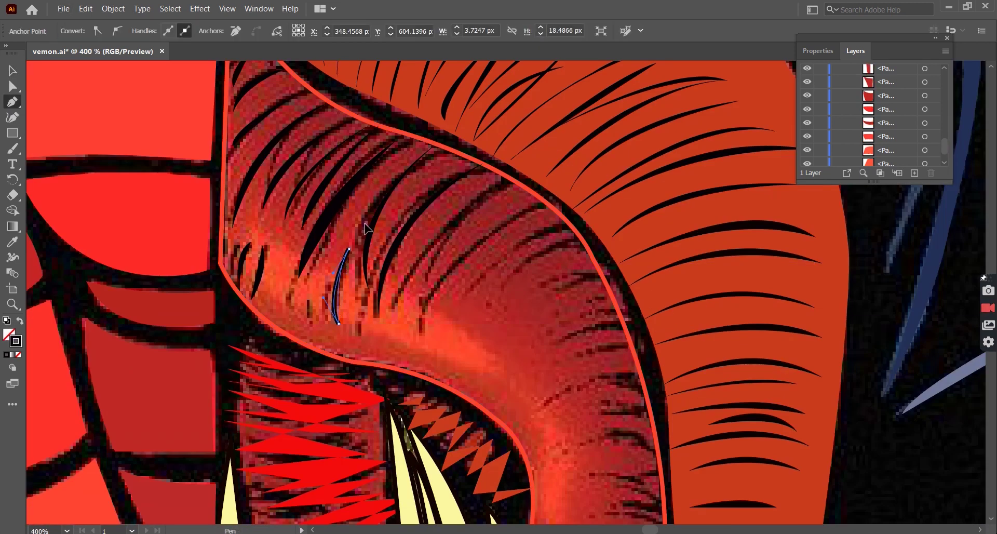
# Bend a new fur stroke along the tongue and add another curved black stroke
pyautogui.moveTo(504, 184); pyautogui.dragTo(508, 192)
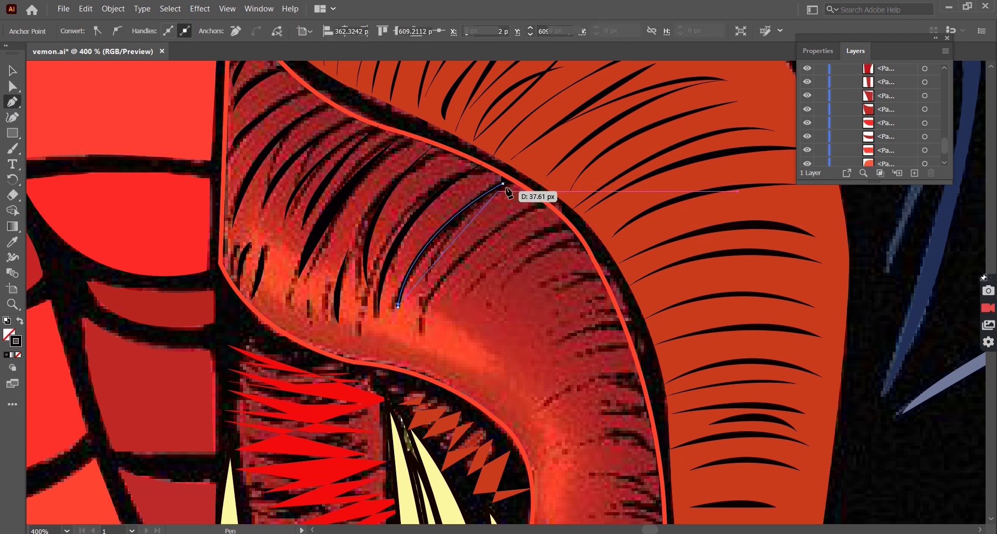
pyautogui.scroll(-1, 511, 335)
pyautogui.scroll(-1, 511, 335)
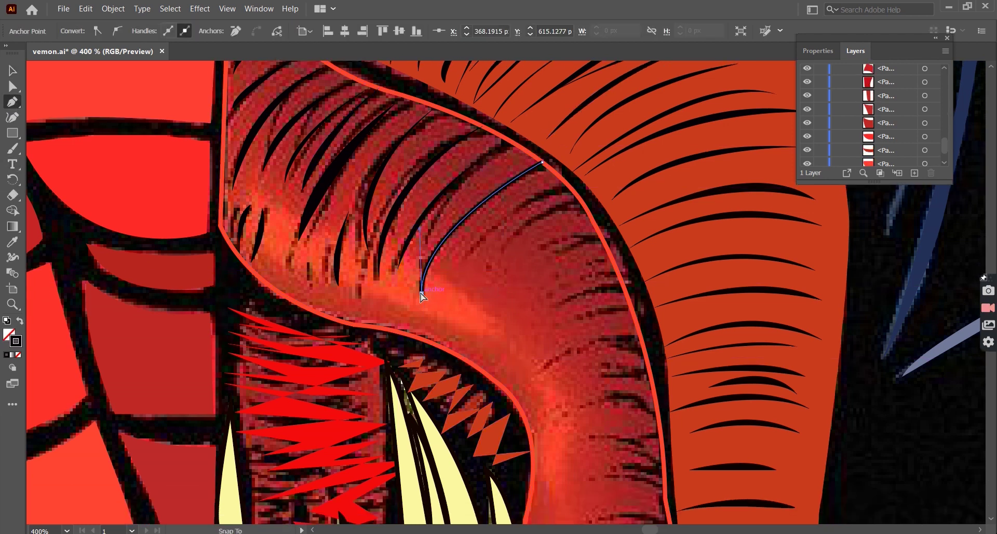
pyautogui.hotkey('ctrl', 'shift', 'a')
pyautogui.hotkey('ctrl', '-')
pyautogui.moveTo(444, 275); pyautogui.dragTo(456, 270)
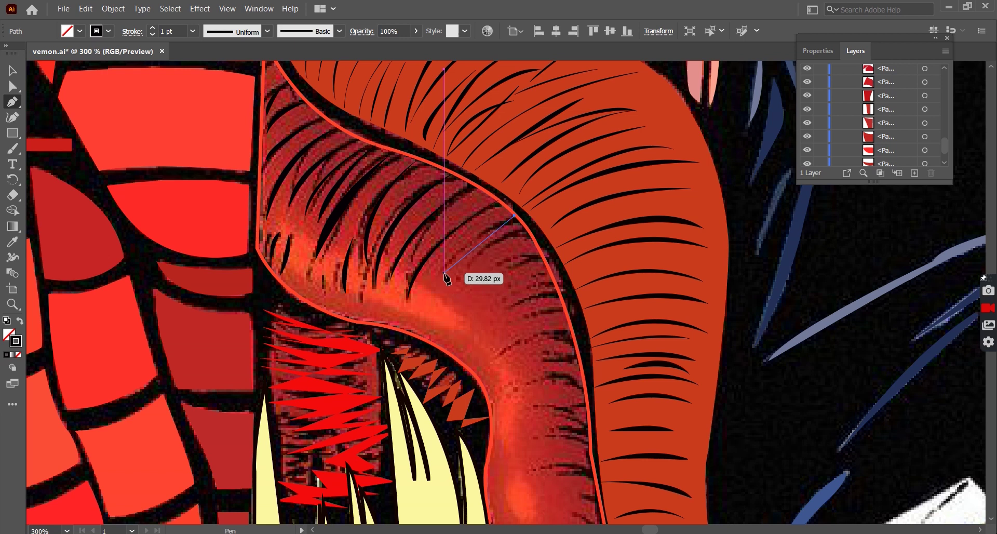
pyautogui.moveTo(514, 215); pyautogui.dragTo(516, 219)
pyautogui.click(19, 322)
pyautogui.scroll(-1, 467, 260)
pyautogui.hotkey('ctrl', '+')
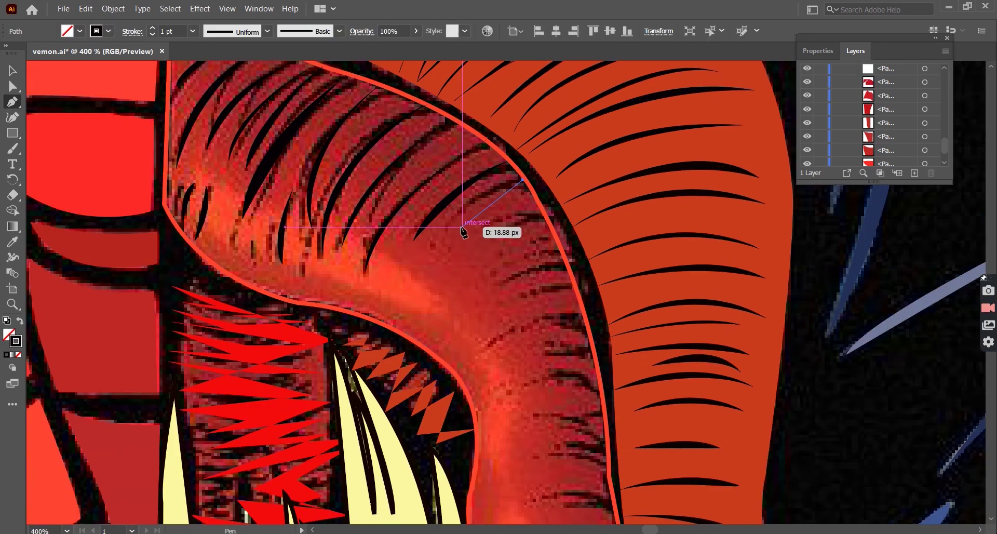
# Close a crescent fur stroke and draw another curved stroke further right on the tongue
pyautogui.click(13, 102)
pyautogui.hotkey('ctrl', 'shift', 'a')
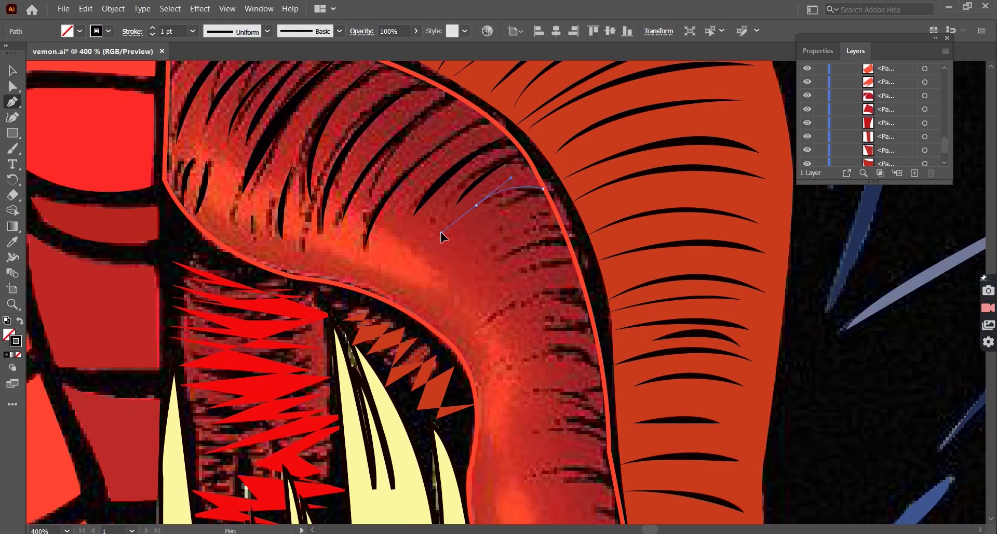
pyautogui.moveTo(544, 189); pyautogui.dragTo(543, 195)
pyautogui.press('v')
pyautogui.hotkey('ctrl', 'shift', 'a')
pyautogui.scroll(-1, 514, 295)
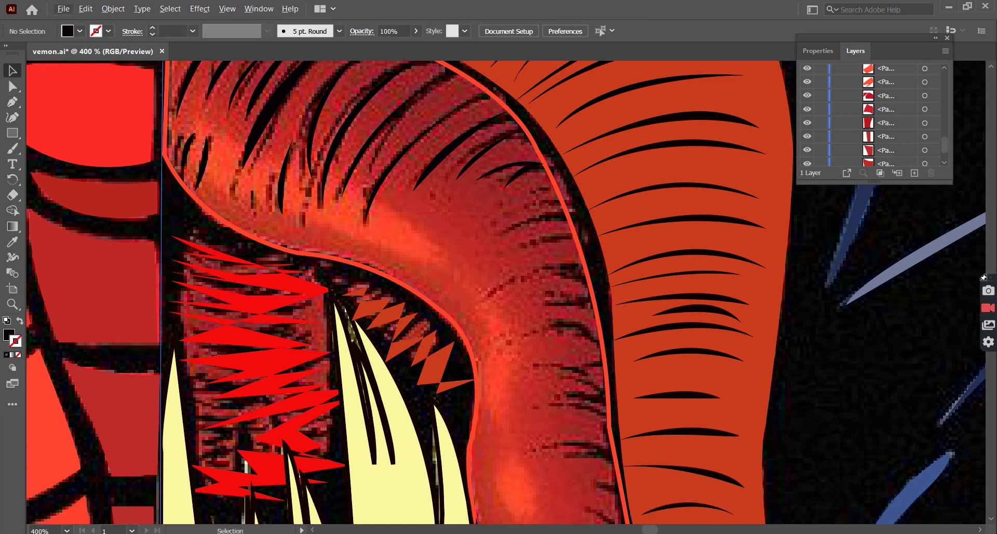
pyautogui.click(546, 188)
pyautogui.moveTo(517, 226); pyautogui.dragTo(511, 244)
pyautogui.click(506, 263)
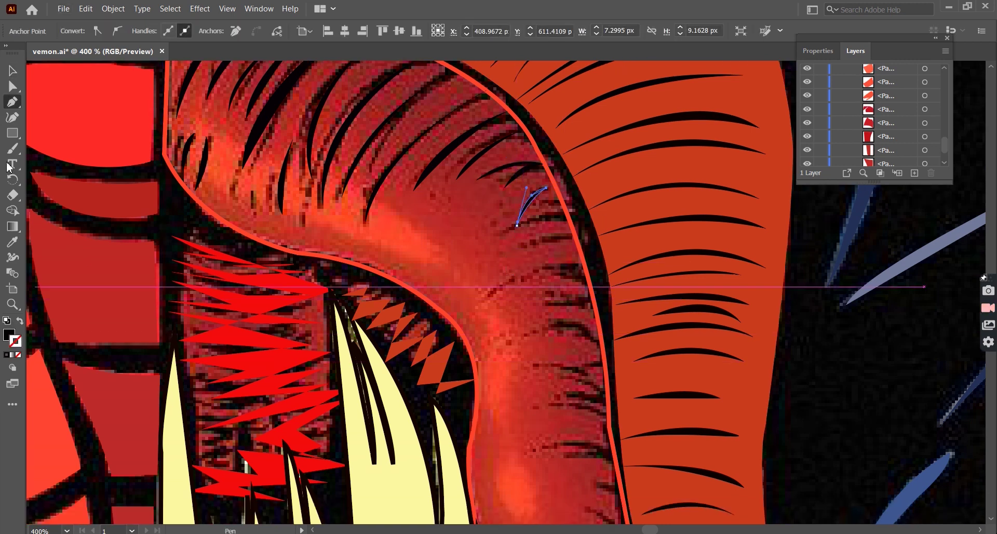
pyautogui.press('v')
pyautogui.hotkey('ctrl', 'shift', 'a')
pyautogui.scroll(-1, 507, 293)
# Add two short curved fur strokes along the upper tongue, swapped to black
pyautogui.click(517, 180)
pyautogui.moveTo(447, 198); pyautogui.dragTo(443, 204)
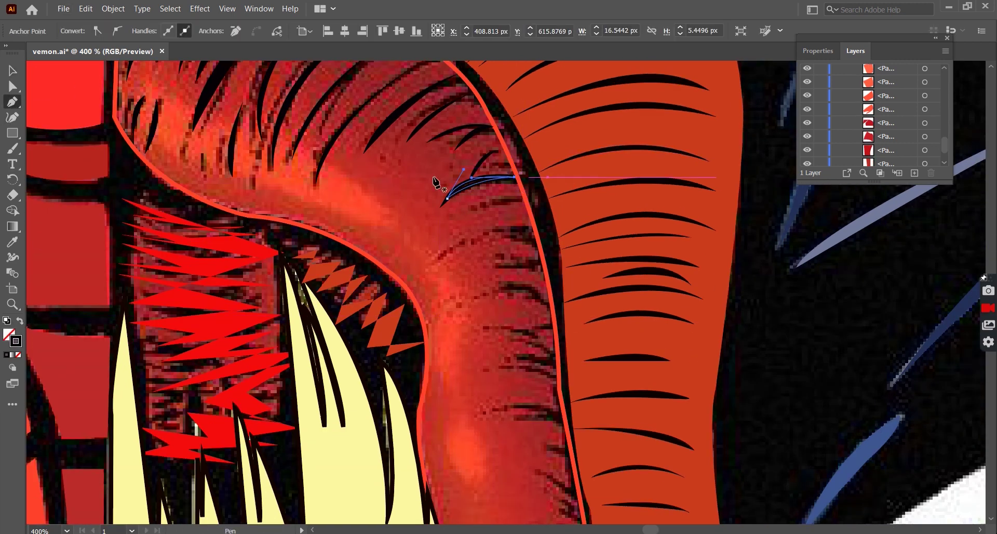
pyautogui.scroll(-1, 519, 208)
pyautogui.click(522, 173)
pyautogui.moveTo(471, 187); pyautogui.dragTo(441, 222)
pyautogui.scroll(-1, 506, 240)
pyautogui.hotkey('ctrl', 'shift', 'a')
pyautogui.press('p')
pyautogui.hotkey('shift', 'x')
# Place another fur stroke near the top and swap its fill and stroke to black
pyautogui.click(535, 179)
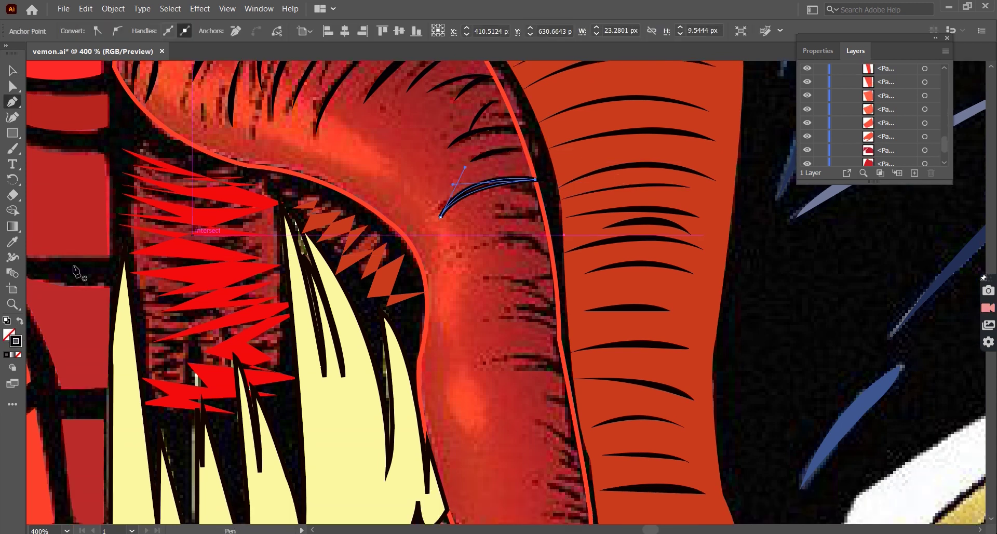
pyautogui.hotkey('ctrl', 'shift', 'a')
pyautogui.scroll(-1, 544, 191)
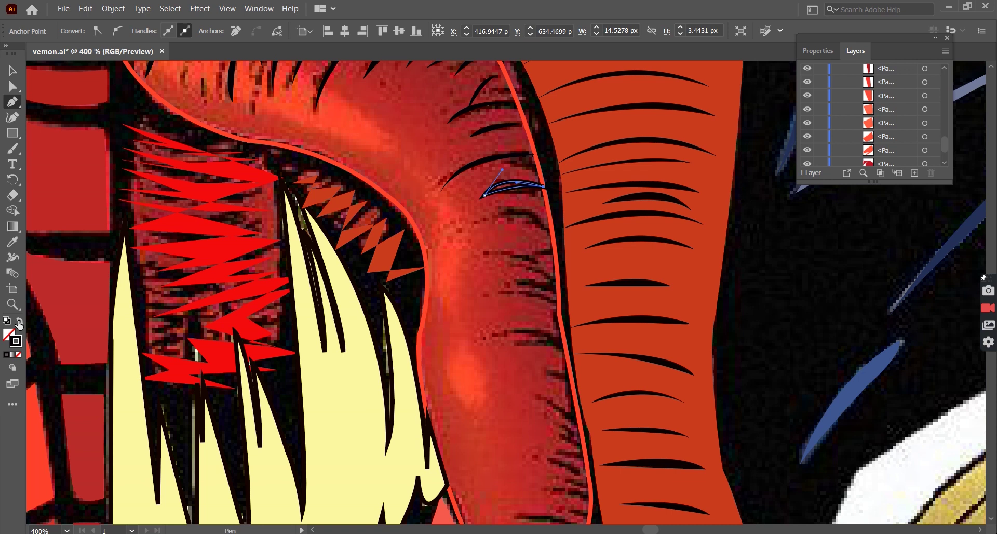
pyautogui.hotkey('shift', 'x')
pyautogui.hotkey('ctrl', 'shift', 'a')
pyautogui.scroll(-2, 506, 291)
# Draw three more black fur strokes curving toward and inward from the tongue's right edge
pyautogui.click(488, 218)
pyautogui.moveTo(549, 234); pyautogui.dragTo(552, 239)
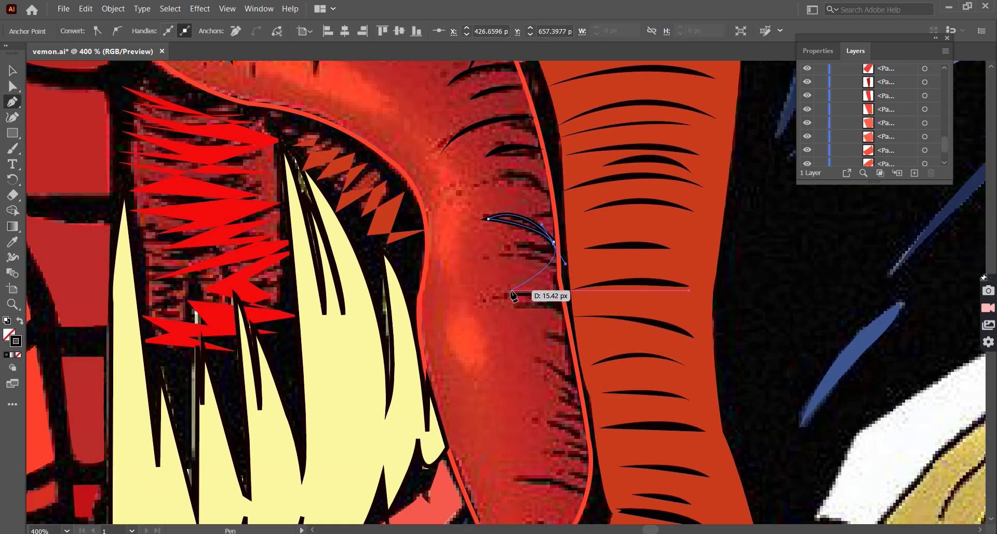
pyautogui.hotkey('shift', 'x')
pyautogui.hotkey('ctrl', 'shift', 'a')
pyautogui.click(551, 194)
pyautogui.moveTo(493, 179); pyautogui.dragTo(466, 209)
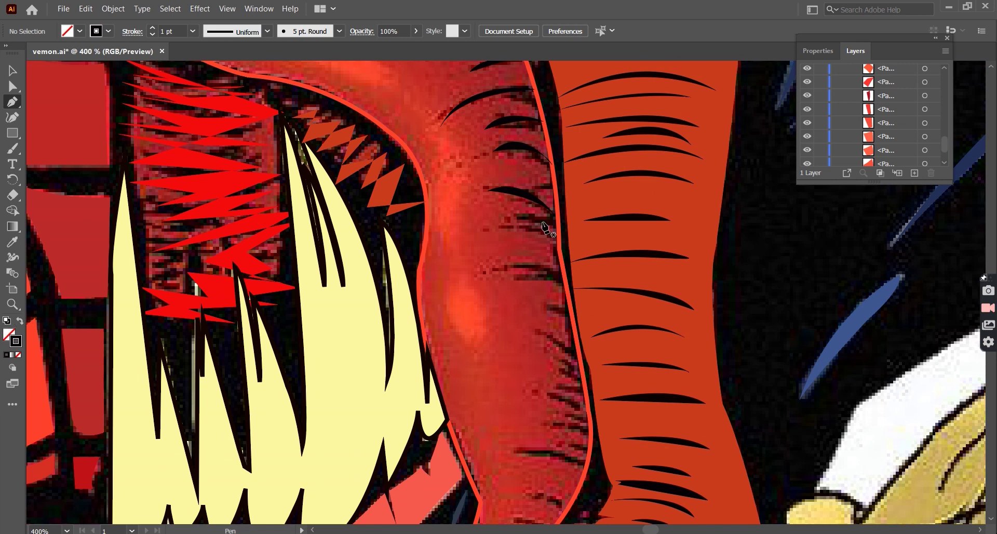
pyautogui.click(498, 230)
pyautogui.click(558, 235)
pyautogui.hotkey('shift', 'x')
pyautogui.hotkey('ctrl', 'shift', 'a')
pyautogui.scroll(-3, 9, 327)
# Add two more curved fur strokes lower along the tongue's right edge
pyautogui.moveTo(561, 211); pyautogui.dragTo(503, 278)
pyautogui.hotkey('ctrl', 'shift', 'a')
pyautogui.press('v')
pyautogui.scroll(-3, 17, 94)
pyautogui.click(572, 199)
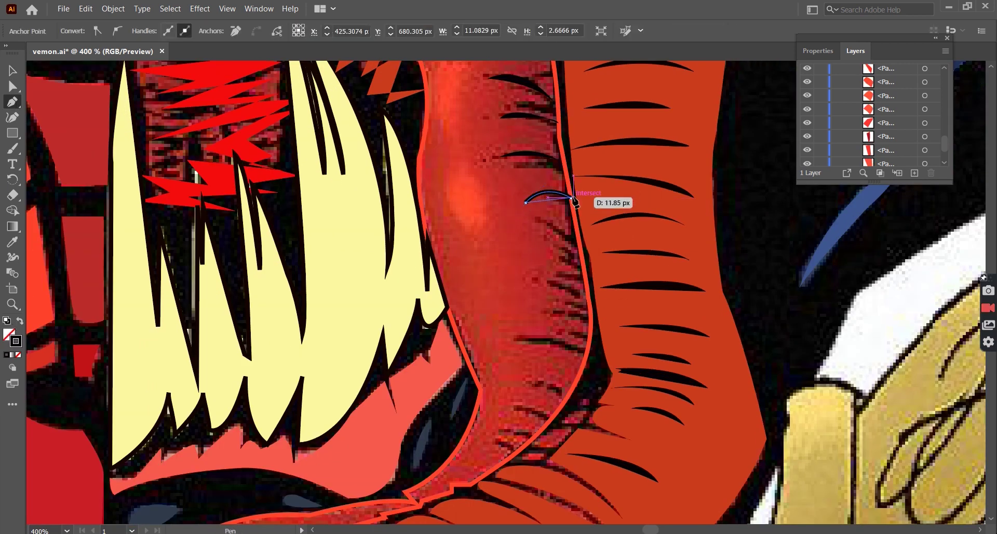
pyautogui.scroll(-2, 9, 77)
pyautogui.click(531, 184)
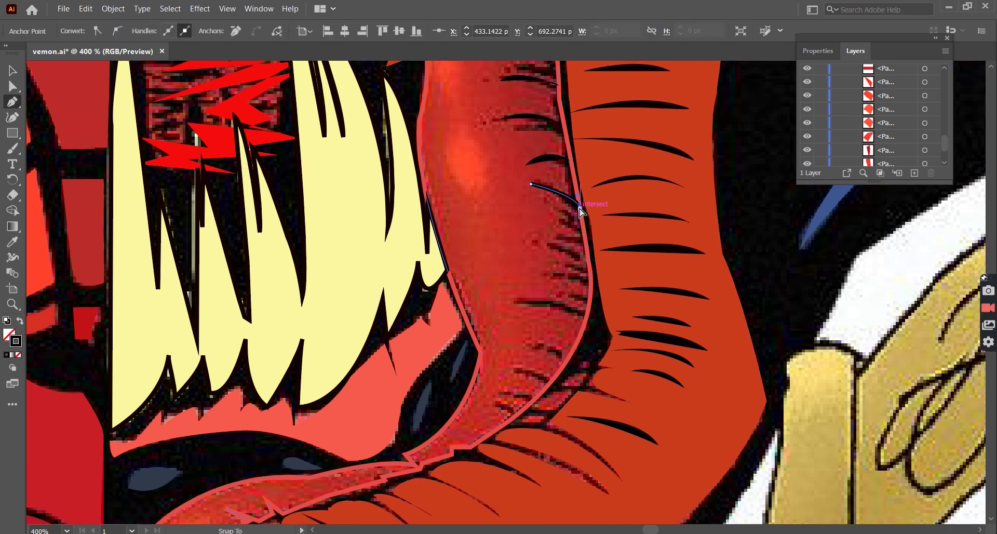
pyautogui.hotkey('ctrl', 'shift', 'a')
pyautogui.press('v')
pyautogui.scroll(-2, 576, 206)
# Draw a final short fur stroke near the edge and view the whole artboard
pyautogui.click(558, 176)
pyautogui.click(579, 187)
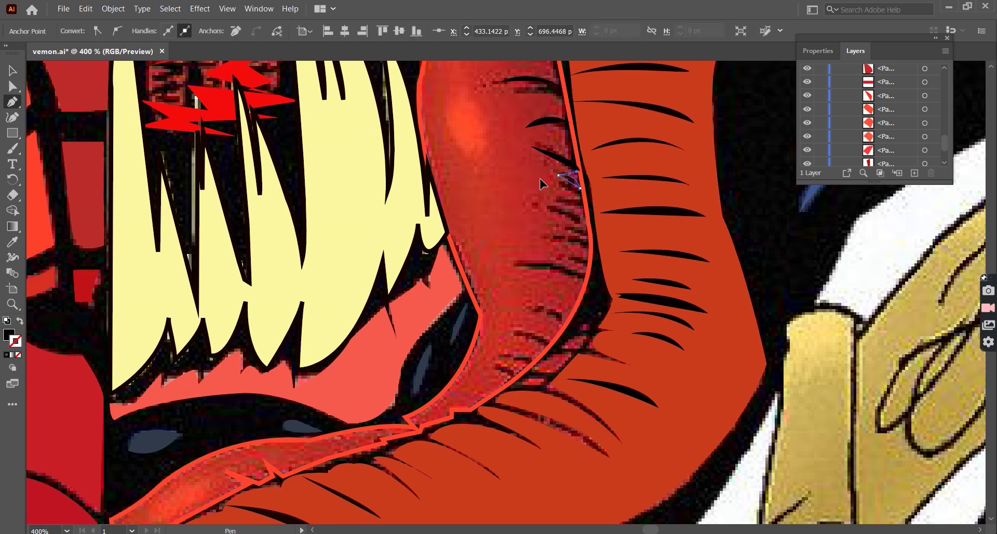
pyautogui.hotkey('ctrl', '1')
pyautogui.click(484, 444)
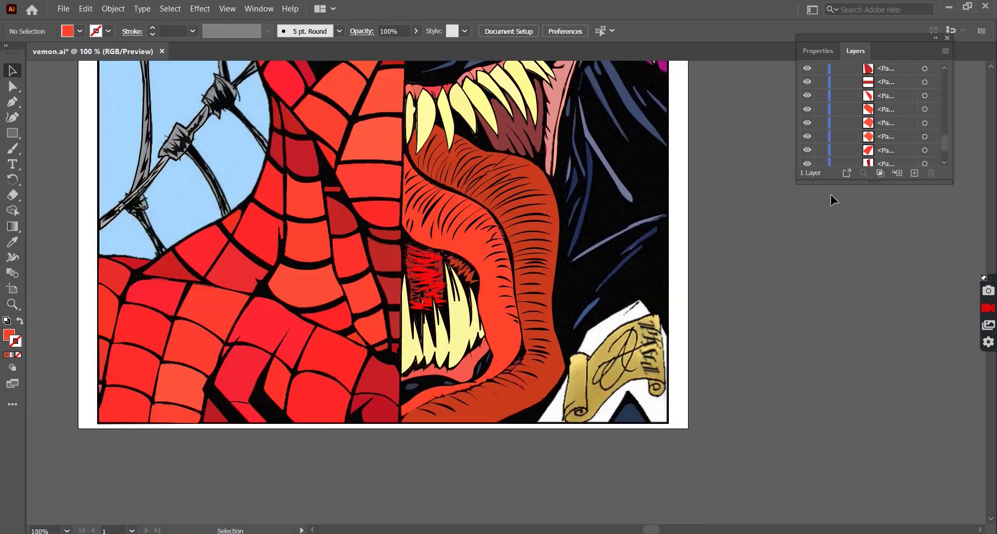
# Pen-draw short crescent strokes along the lower right edge of the tongue
pyautogui.scroll(-2, 944, 155)
pyautogui.hotkey('ctrl', '+')
pyautogui.hotkey('ctrl', '+')
pyautogui.hotkey('ctrl', '+')
pyautogui.press('p')
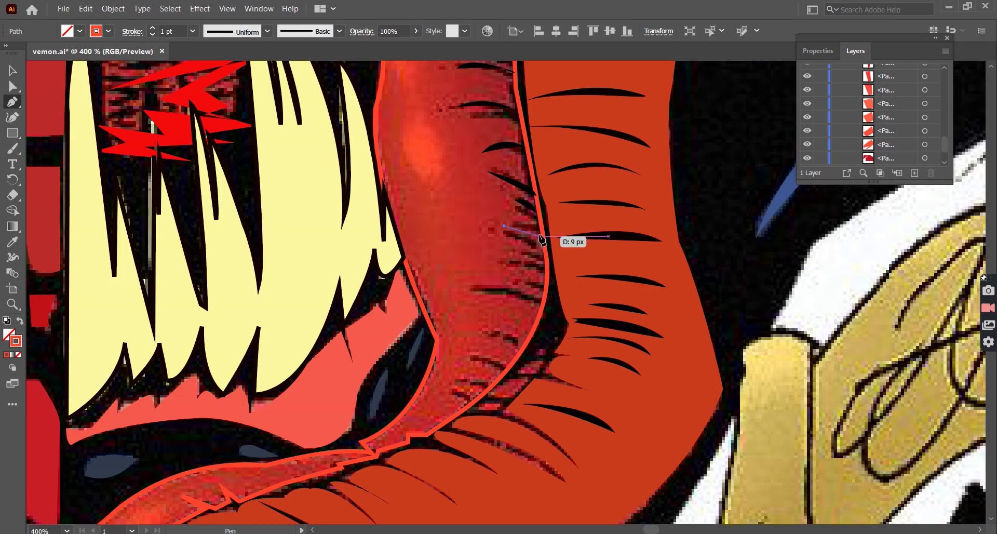
pyautogui.click(541, 237)
pyautogui.click(503, 226)
pyautogui.scroll(-1, 487, 229)
pyautogui.press('p')
pyautogui.click(504, 237)
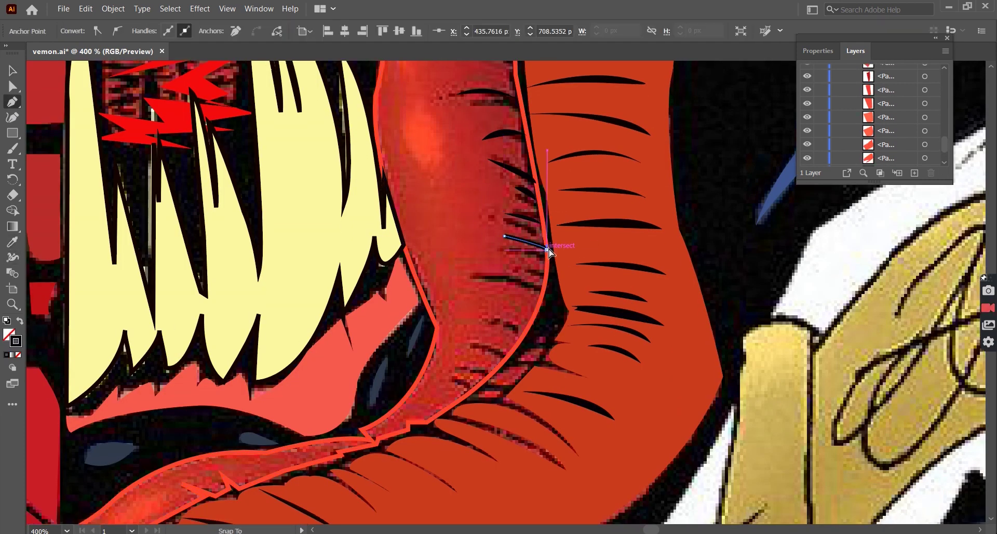
pyautogui.press('v')
pyautogui.hotkey('ctrl', 'shift', 'a')
pyautogui.scroll(-1, 61, 117)
# Finish another short crescent stroke and swap its fill and stroke to black
pyautogui.click(544, 227)
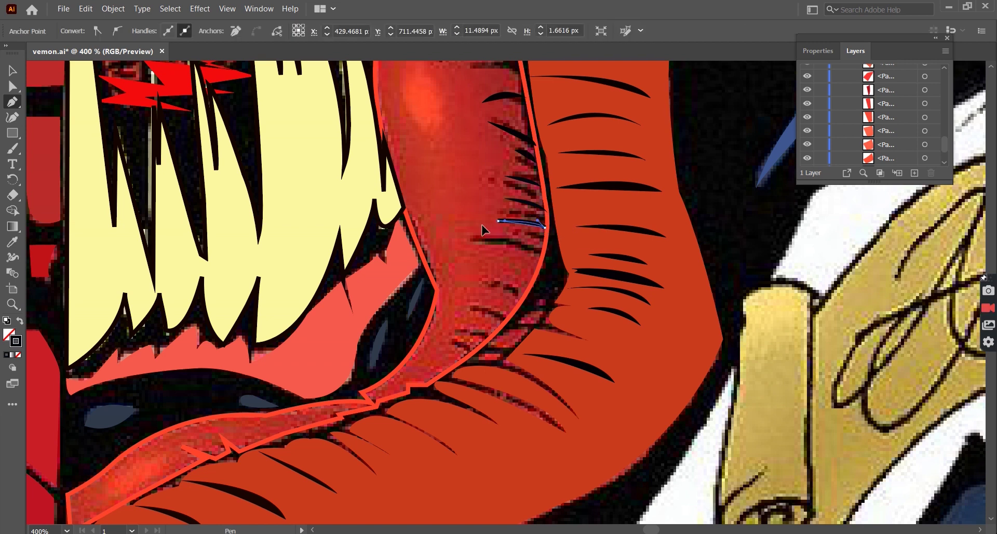
pyautogui.click(20, 322)
pyautogui.scroll(-1, 311, 259)
pyautogui.click(541, 227)
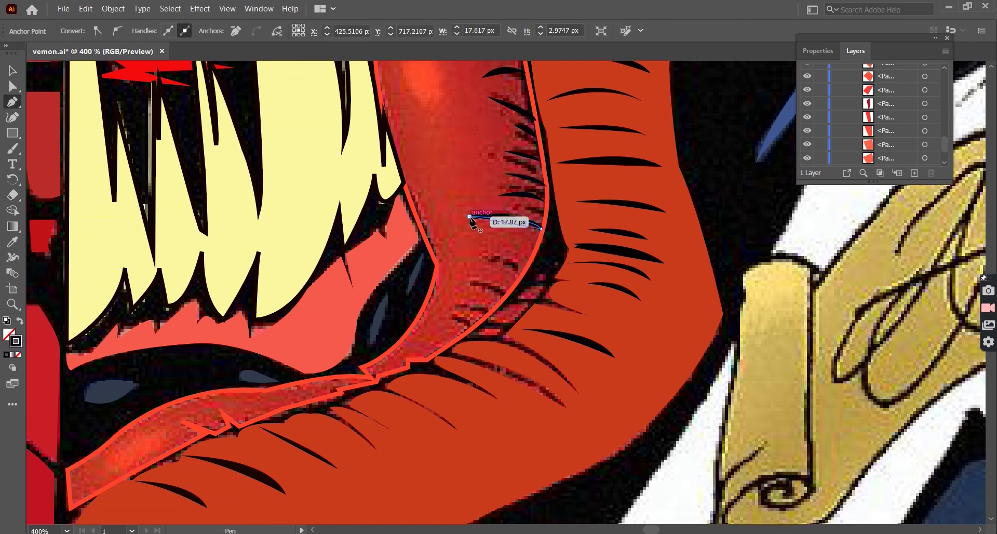
pyautogui.press('v')
pyautogui.scroll(-1, 499, 291)
pyautogui.scroll(-1, 498, 290)
# Place a smaller crescent copy lower on the tongue and delete its left anchor to open it
pyautogui.click(499, 210)
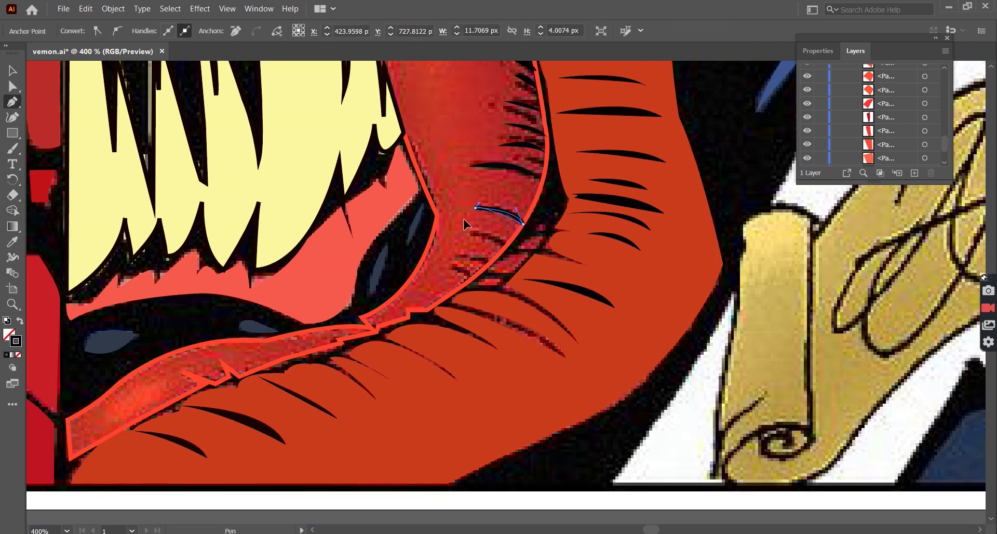
pyautogui.moveTo(498, 213); pyautogui.dragTo(487, 238)
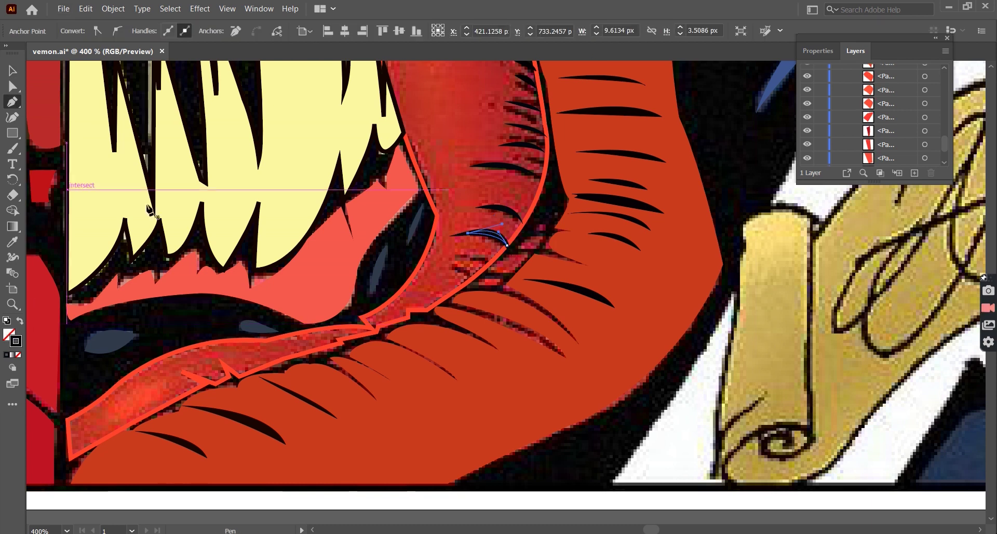
pyautogui.scroll(-1, 472, 301)
pyautogui.press('p')
pyautogui.hotkey('ctrl', '=')
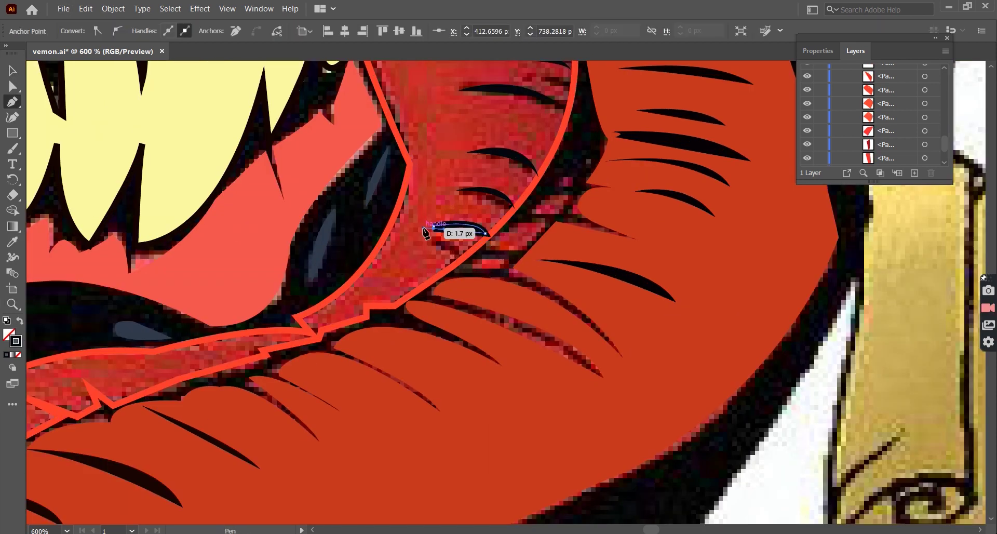
pyautogui.click(434, 226)
pyautogui.scroll(-2, 460, 135)
pyautogui.scroll(3, 467, 207)
pyautogui.hotkey('ctrl', 'shift', 'a')
pyautogui.press('v')
pyautogui.hotkey('ctrl', '1')
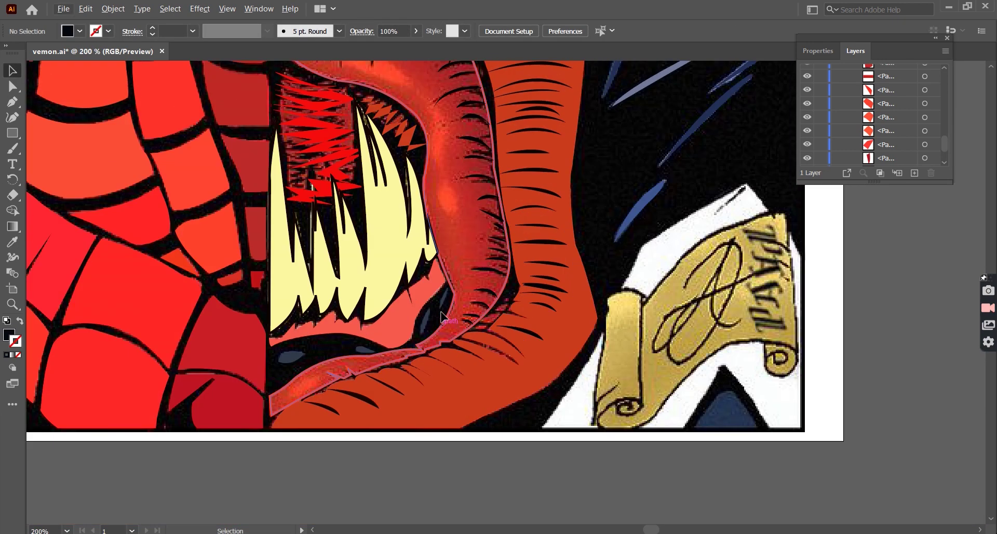
pyautogui.click(473, 287)
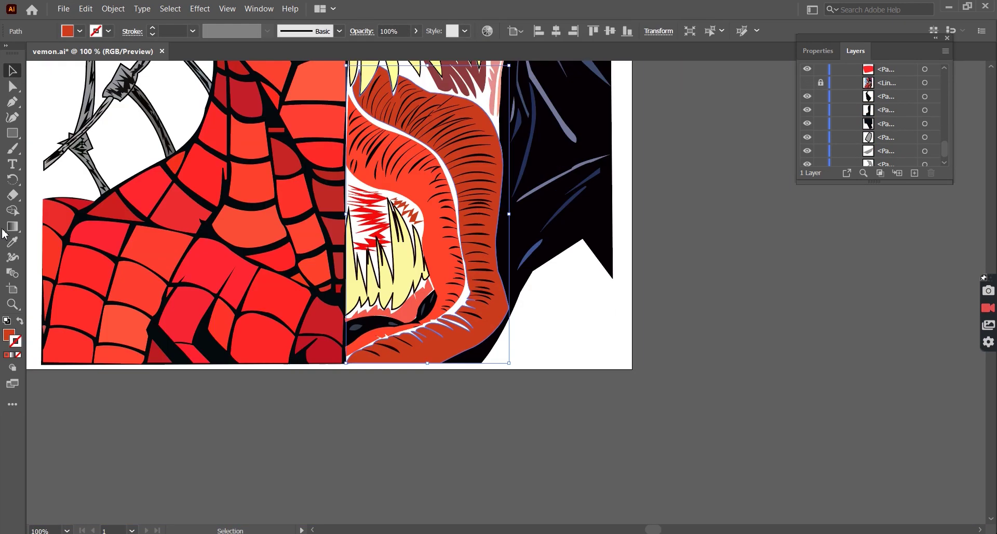
pyautogui.click(202, 406)
pyautogui.scroll(-3, 422, 447)
pyautogui.scroll(1, 426, 447)
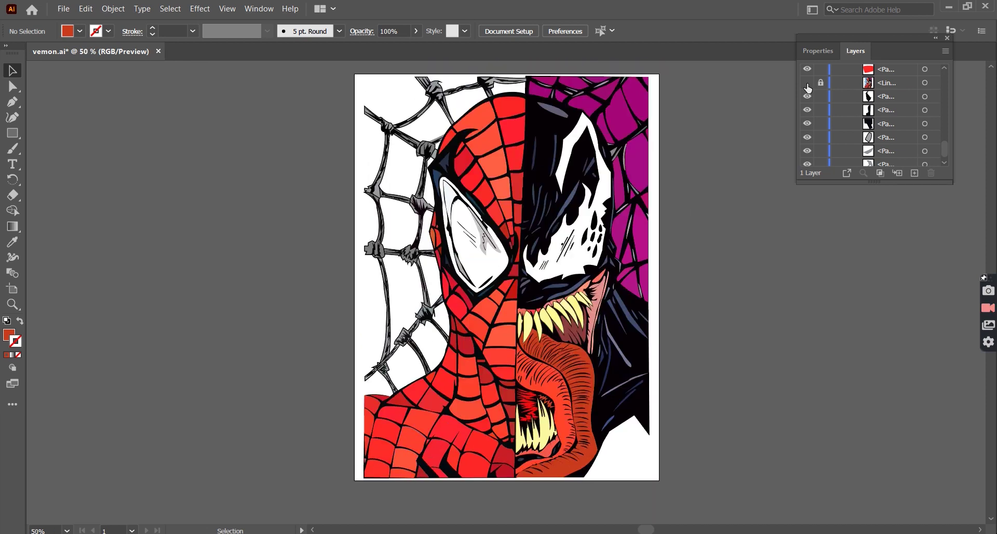
pyautogui.scroll(2, 606, 489)
pyautogui.scroll(4, 537, 436)
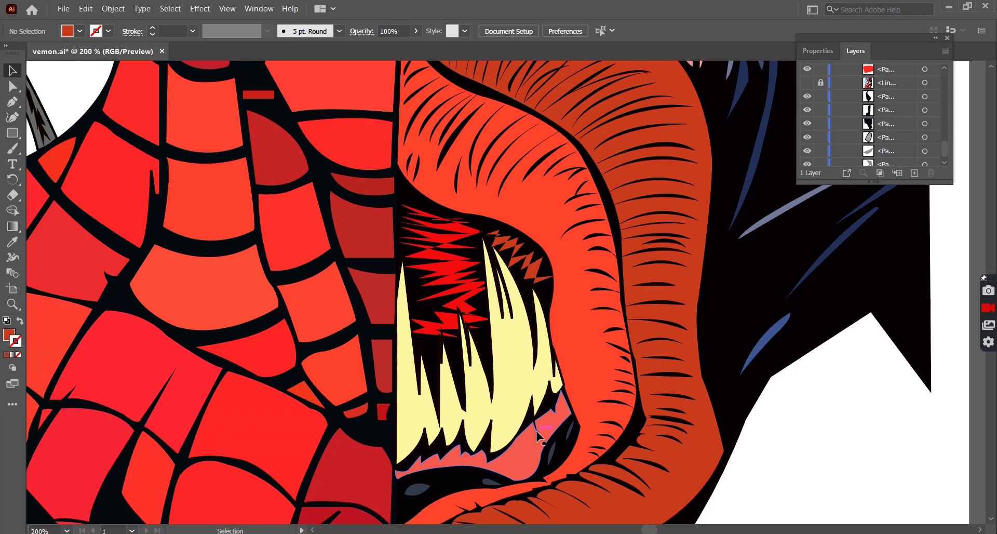
pyautogui.click(538, 435)
pyautogui.scroll(2, 538, 435)
pyautogui.scroll(-4, 457, 372)
pyautogui.scroll(-1, 457, 371)
pyautogui.scroll(-1, 650, 340)
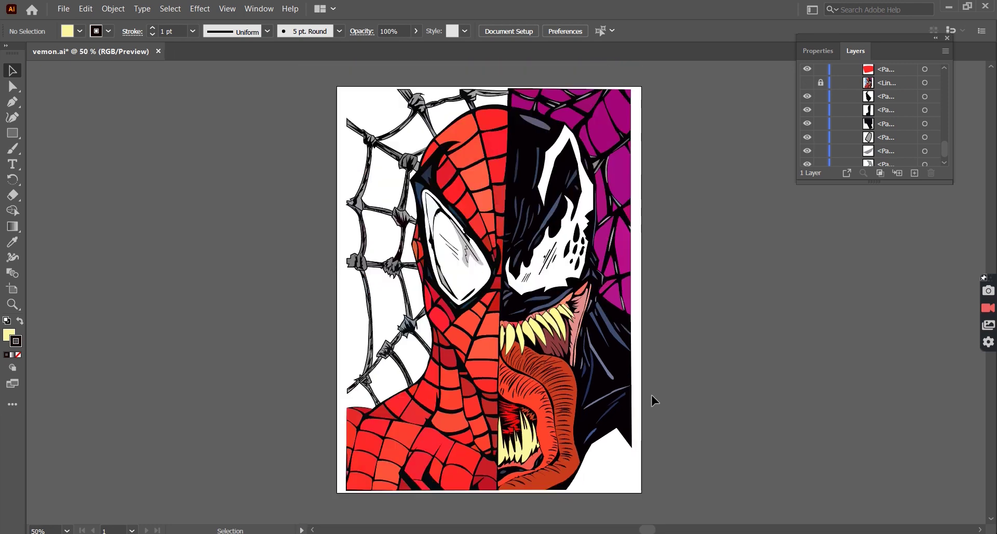
# Pen-draw a background shape from the artboard's top-left corner down across Spider-Man's face
pyautogui.click(18, 109)
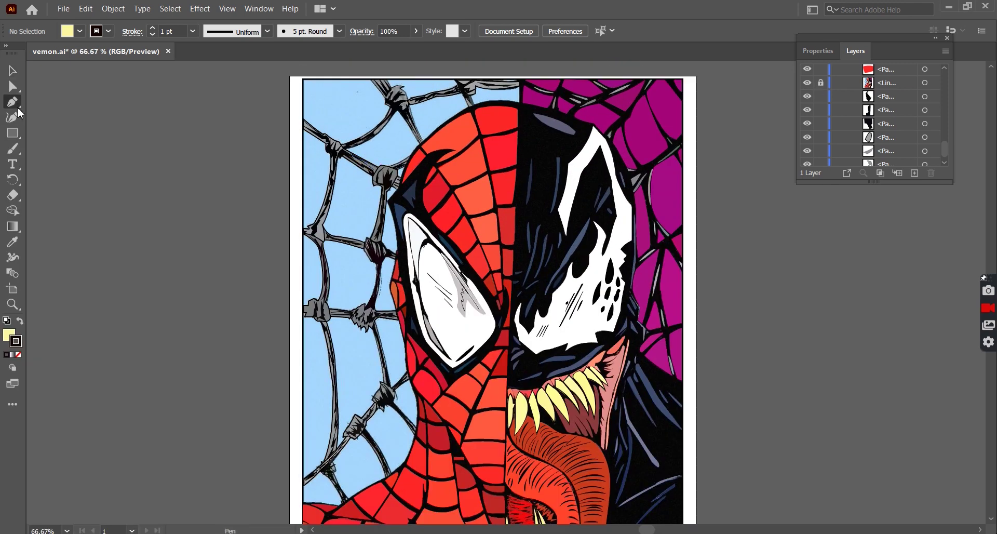
pyautogui.click(303, 79)
pyautogui.click(518, 79)
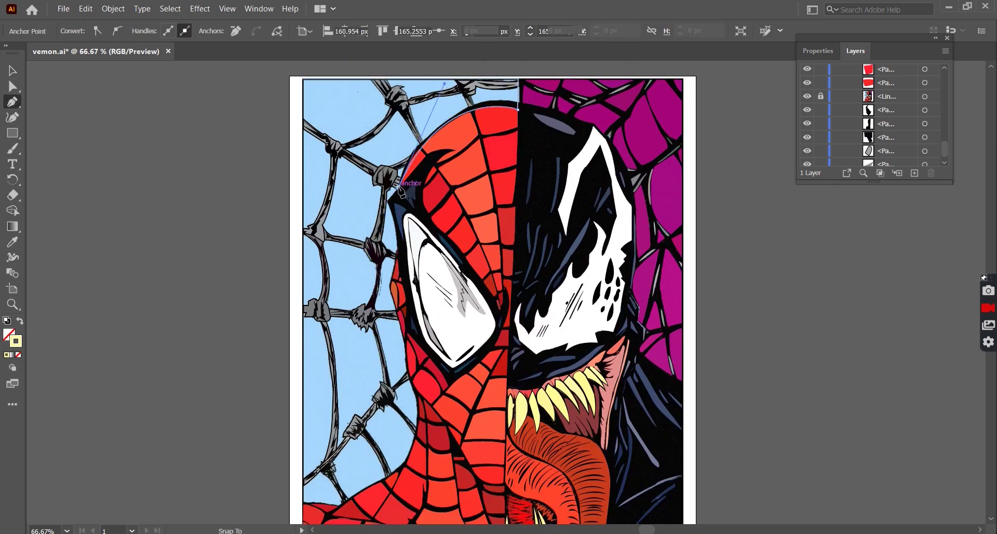
pyautogui.click(427, 392)
pyautogui.scroll(-5, 291, 444)
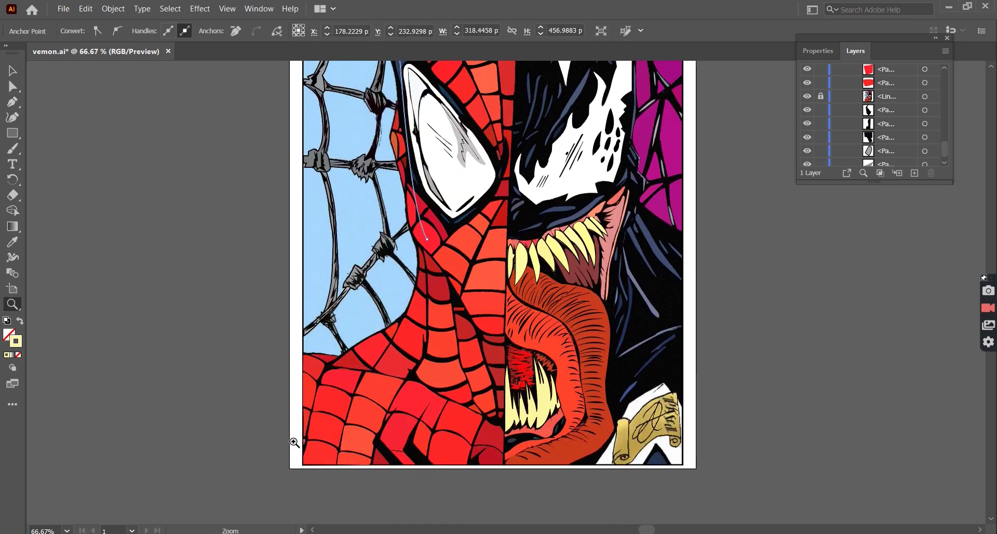
pyautogui.click(303, 376)
# Fill the new shape light blue with the Eyedropper and send it behind the web strands
pyautogui.hotkey('ctrl', '-')
pyautogui.press('i')
pyautogui.scroll(-1, 334, 215)
pyautogui.rightClick(333, 216)
pyautogui.click(509, 451)
pyautogui.press('v')
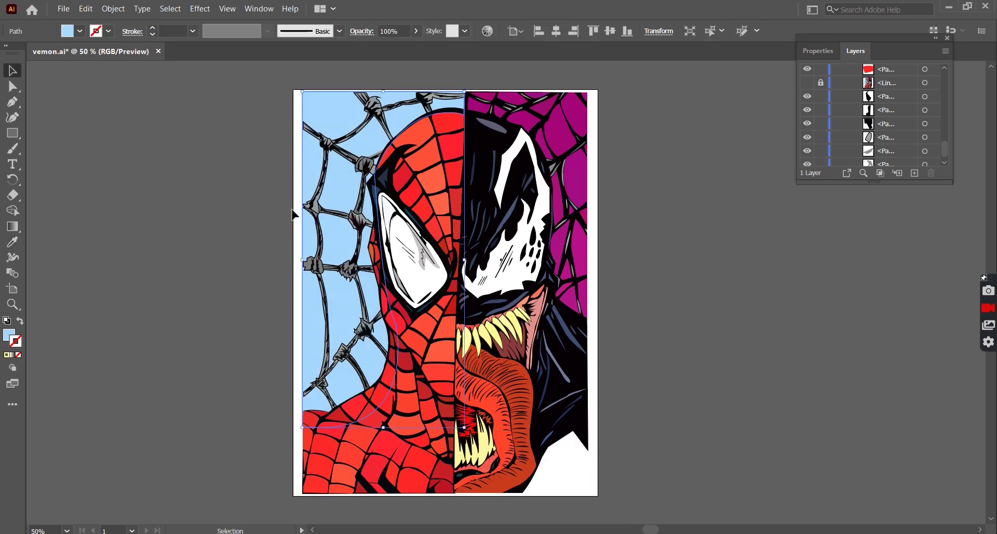
pyautogui.hotkey('ctrl', '+')
# Select the grey web strand along the top edge, then fit the artboard and zoom to 100%
pyautogui.scroll(4, 414, 114)
pyautogui.press('p')
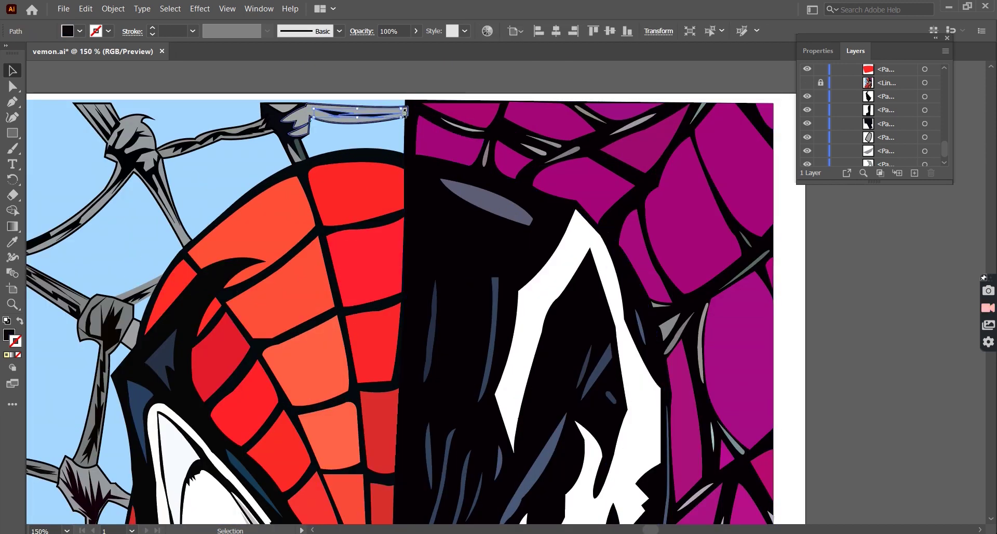
pyautogui.keyDown('ctrl'); pyautogui.click(410, 115); pyautogui.keyUp('ctrl')
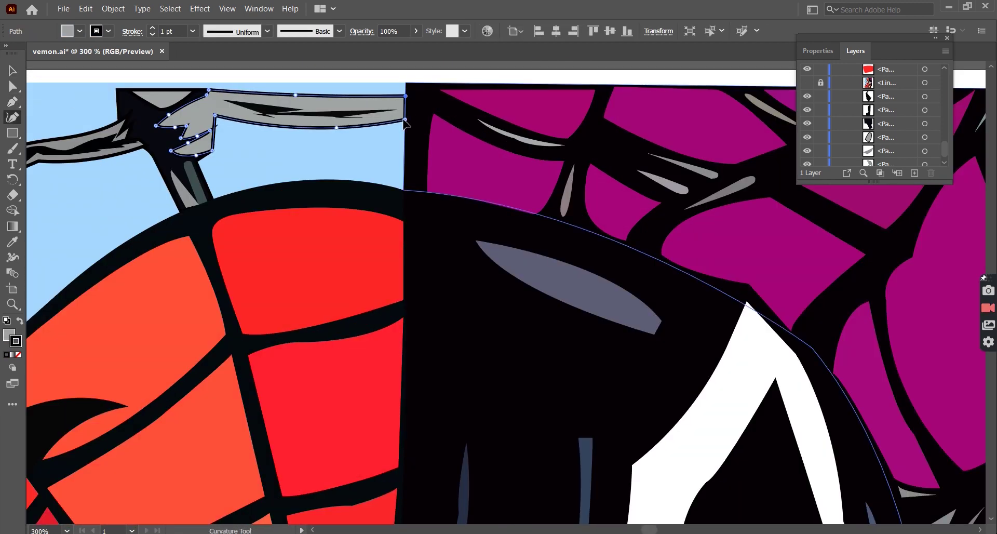
pyautogui.hotkey('ctrl', 'shift', 'a')
pyautogui.hotkey('ctrl', '0')
pyautogui.hotkey('ctrl', '1')
# Select the light-blue background shape and check it at different zoom levels
pyautogui.press('a')
pyautogui.scroll(-3, 383, 169)
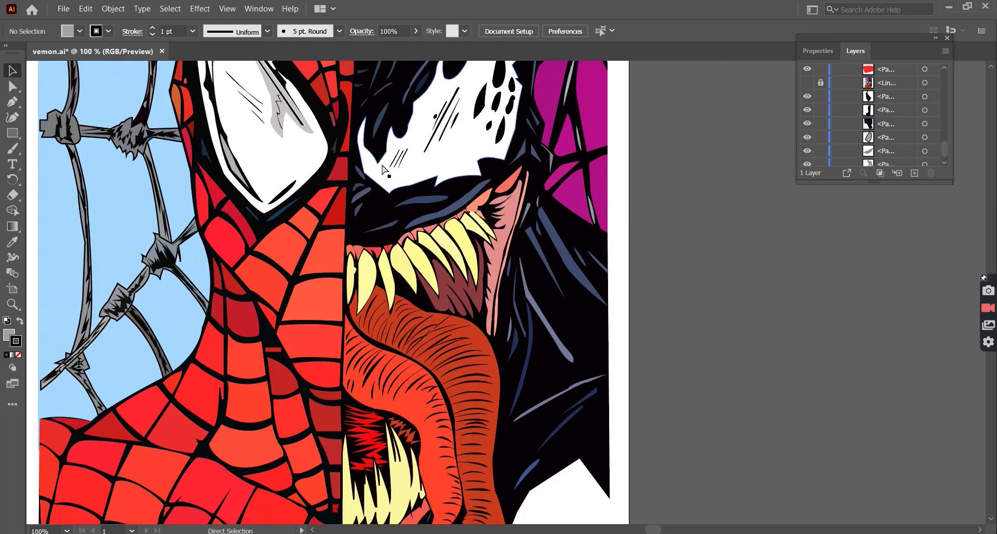
pyautogui.hotkey('ctrl', '0')
pyautogui.press('v')
pyautogui.click(291, 179)
pyautogui.hotkey('ctrl', '+')
pyautogui.hotkey('ctrl', 'shift', 'a')
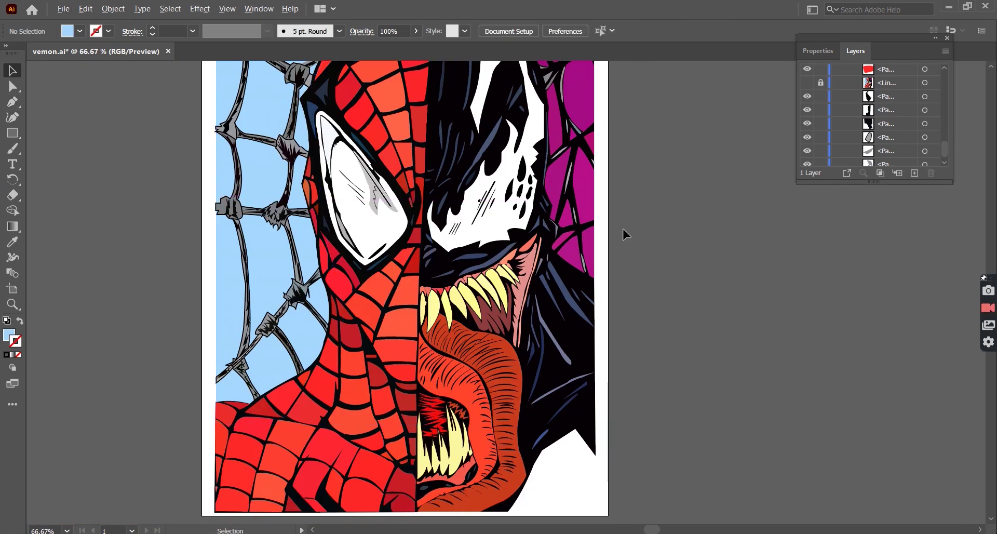
pyautogui.hotkey('ctrl', '-')
# Keep the background at the lighter blue and hide the traced reference image layer
pyautogui.press('F6')
pyautogui.press('F6')
pyautogui.hotkey('ctrl', 'z')
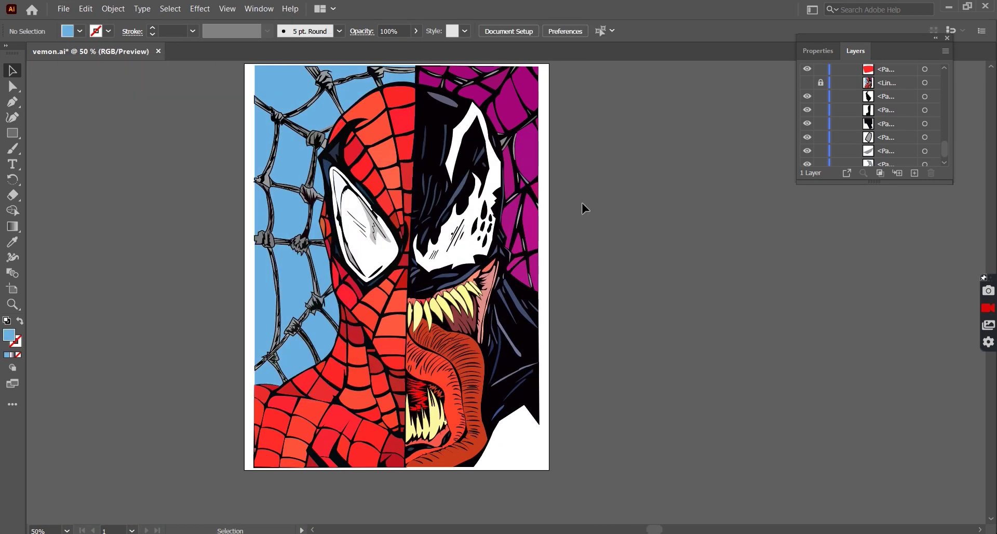
pyautogui.hotkey('ctrl', '+')
pyautogui.click(807, 83)
pyautogui.hotkey('ctrl', '-')
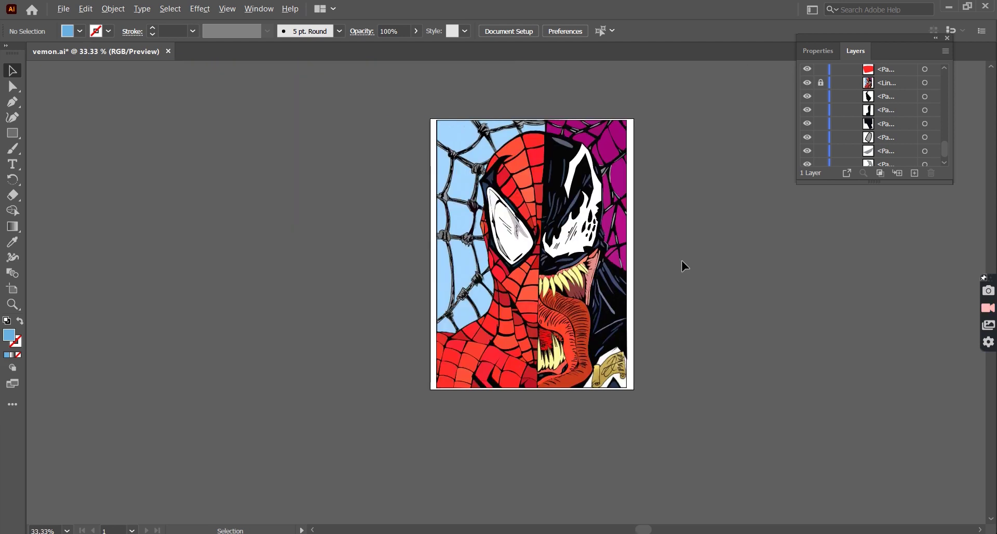
pyautogui.press('F6')
pyautogui.press('Escape')
pyautogui.press('F6')
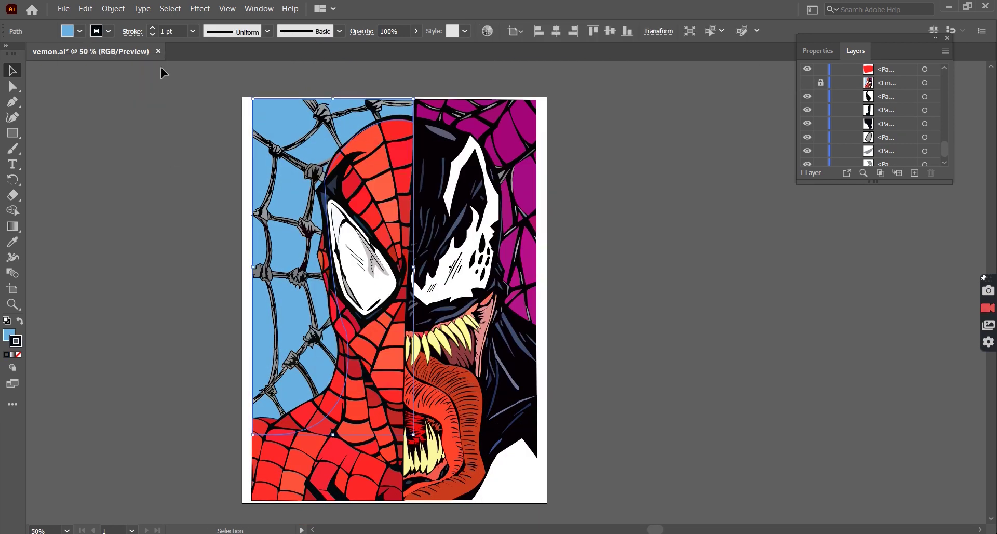
# Select the white face shape beneath Venom's facial strokes, zooming in on the mask
pyautogui.click(524, 185)
pyautogui.hotkey('ctrl', 'z')
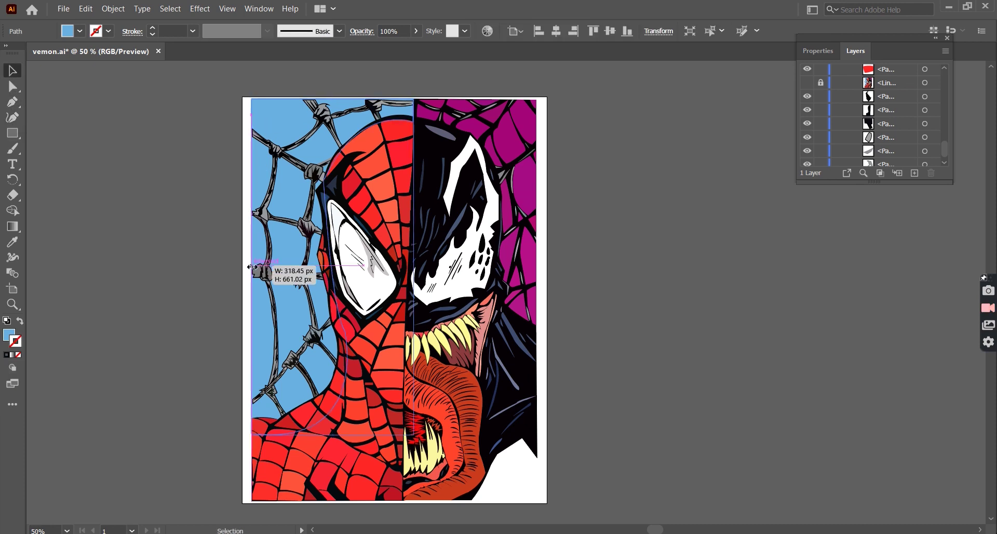
pyautogui.scroll(-2, 566, 175)
pyautogui.scroll(1, 563, 176)
pyautogui.click(456, 254)
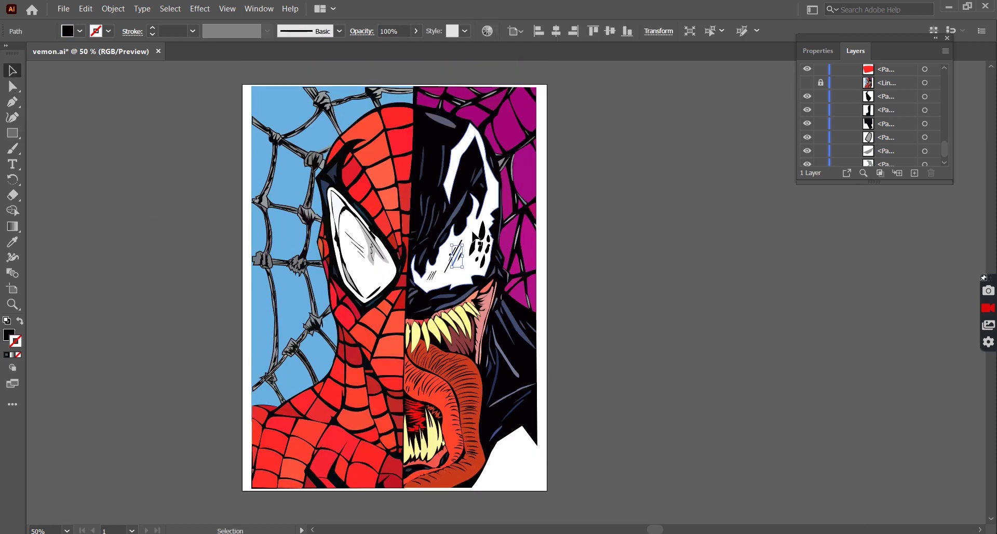
pyautogui.click(807, 89)
pyautogui.hotkey('ctrl', '=')
# Begin pen-tracing Venom's mask outline, curving it up the mask spike
pyautogui.press('p')
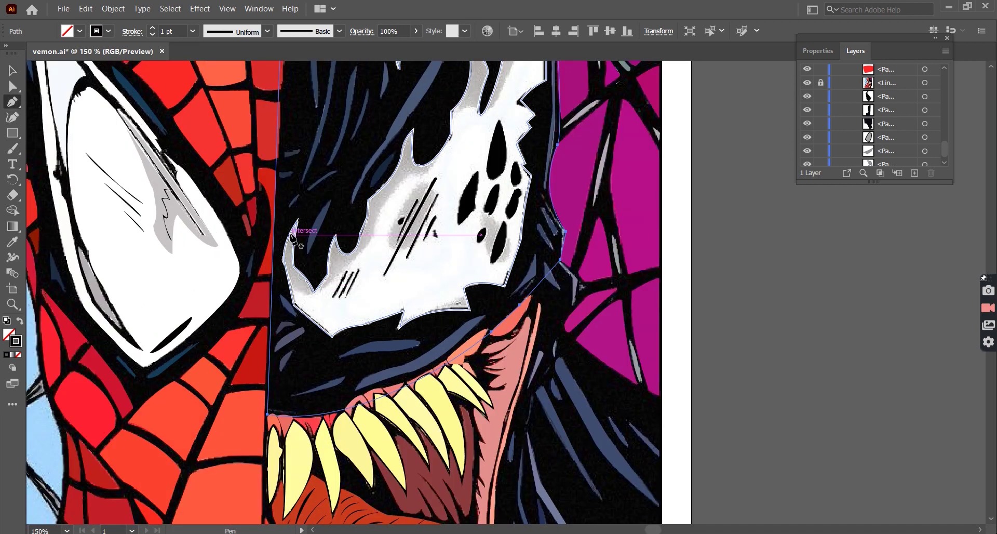
pyautogui.click(298, 218)
pyautogui.click(294, 294)
pyautogui.click(311, 295)
pyautogui.click(346, 270)
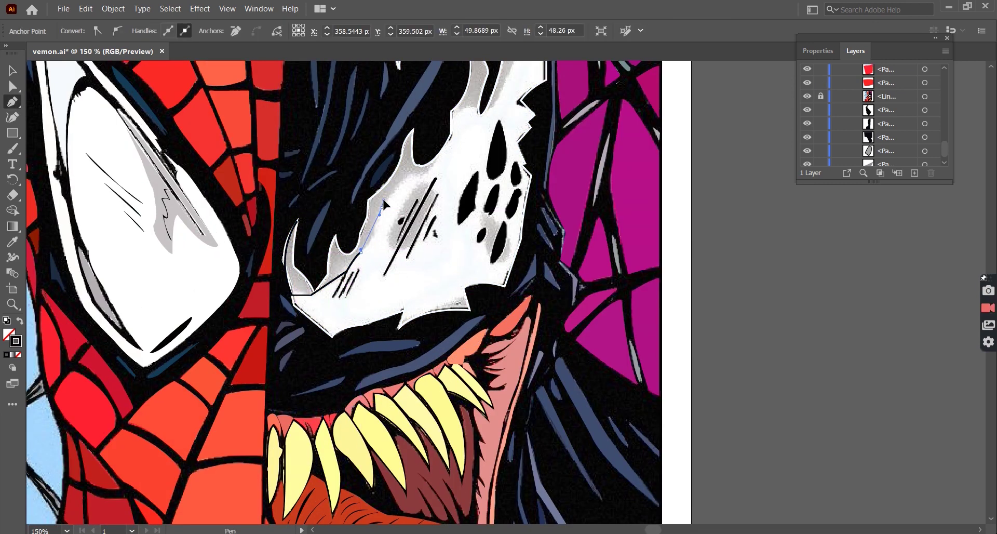
pyautogui.moveTo(425, 176); pyautogui.dragTo(422, 156)
pyautogui.click(413, 130)
# Finish the mask outline down to the spike tip and close it at its start point
pyautogui.click(436, 155)
pyautogui.click(370, 201)
pyautogui.click(360, 234)
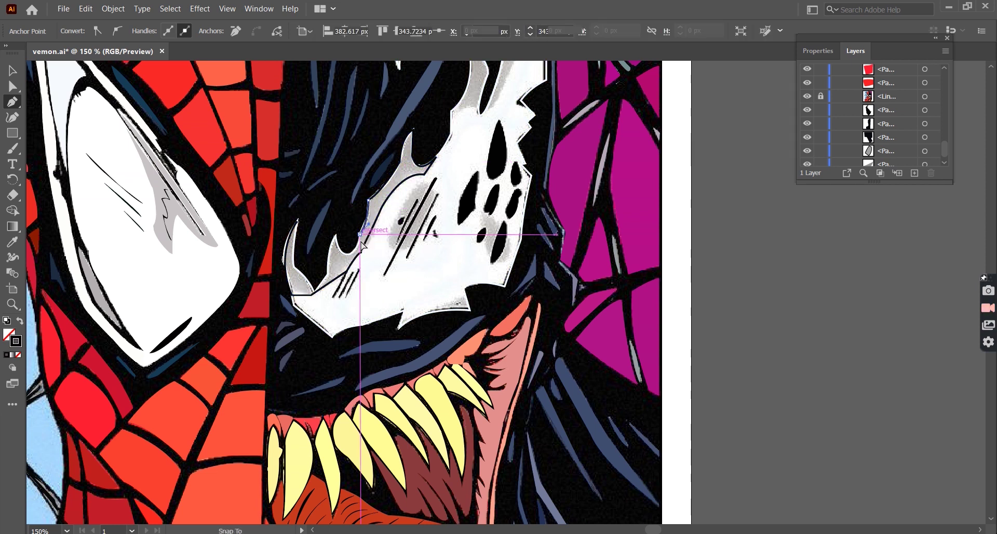
pyautogui.moveTo(347, 254); pyautogui.dragTo(327, 258)
pyautogui.click(332, 241)
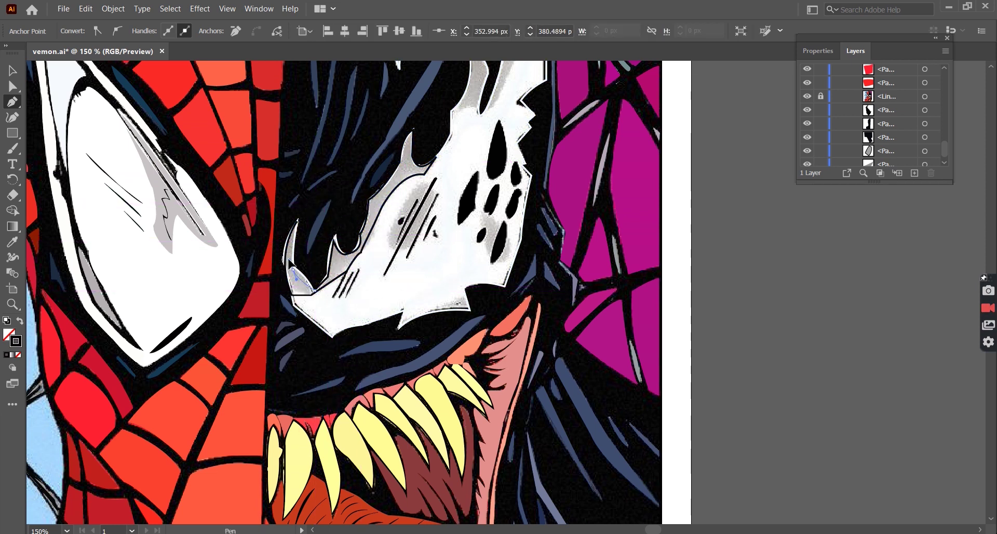
pyautogui.click(297, 221)
pyautogui.press('v')
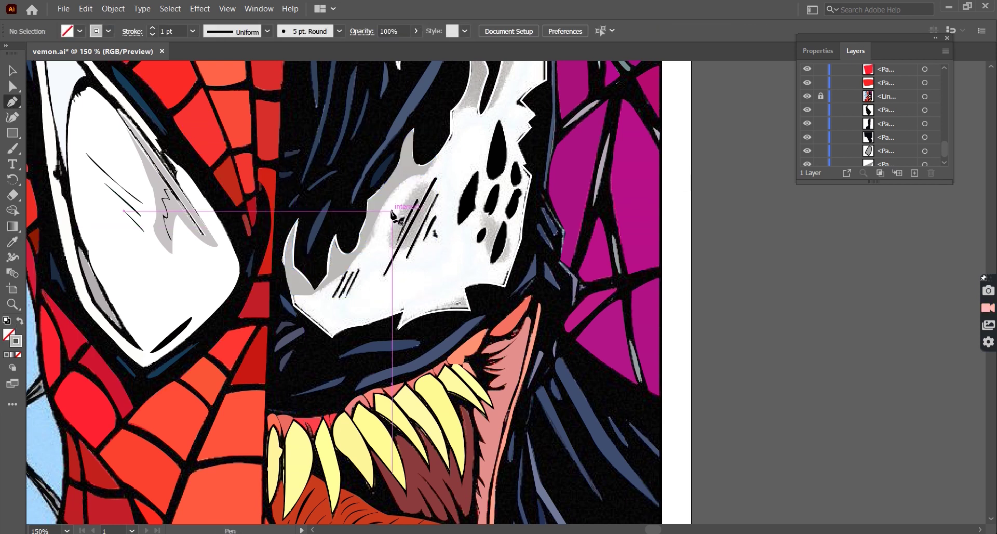
# Draw a curved oval shadow shape on Venom's face
pyautogui.scroll(1, 392, 270)
pyautogui.click(394, 258)
pyautogui.moveTo(451, 191); pyautogui.dragTo(424, 279)
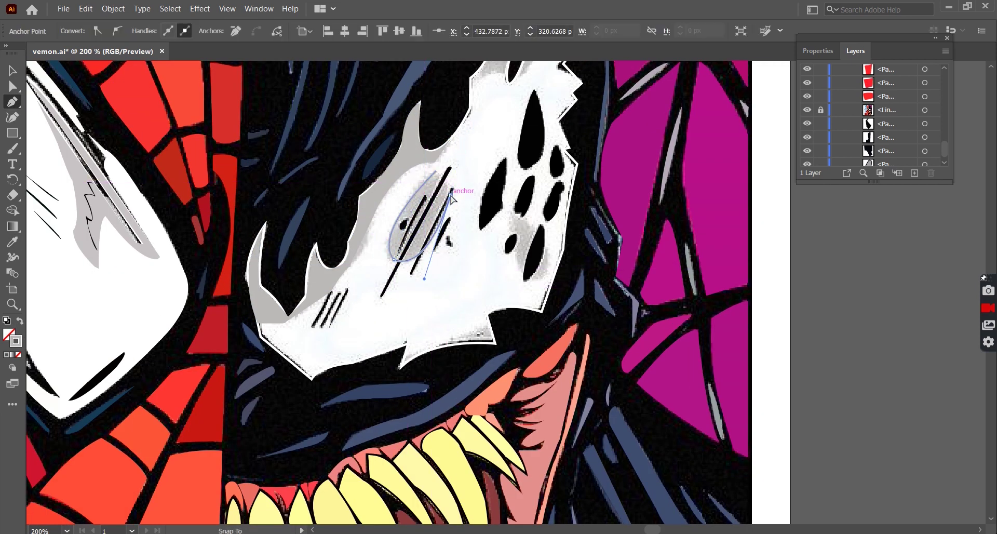
pyautogui.click(394, 258)
pyautogui.press('v')
pyautogui.rightClick(429, 229)
pyautogui.press('Escape')
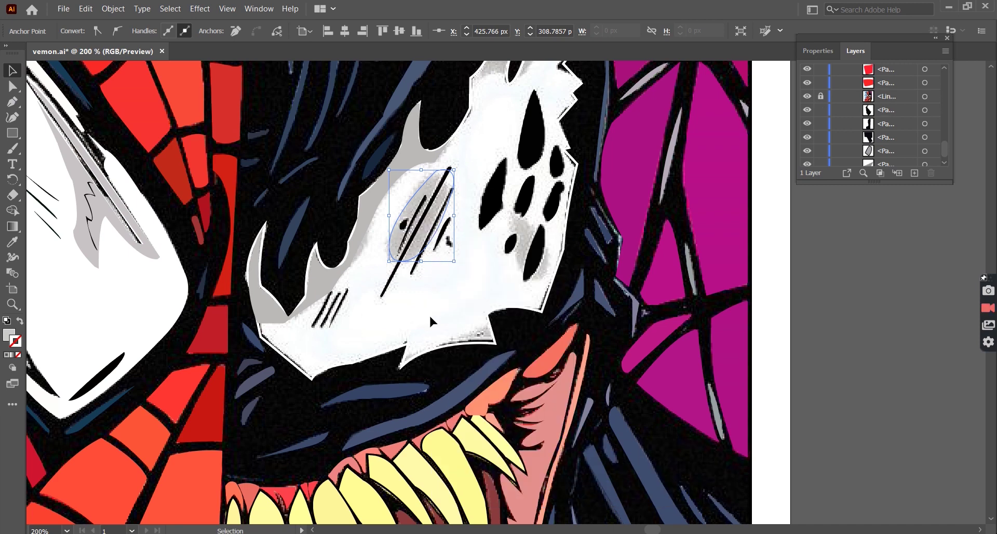
# Send the large white Venom mask to the back of the stack
pyautogui.scroll(-2, 475, 316)
pyautogui.click(473, 314)
pyautogui.rightClick(471, 314)
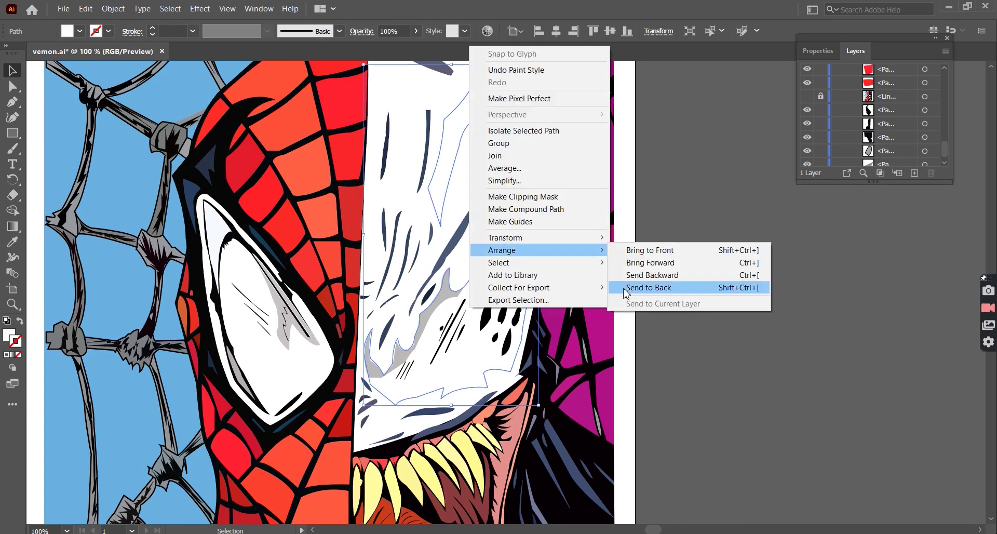
pyautogui.click(648, 287)
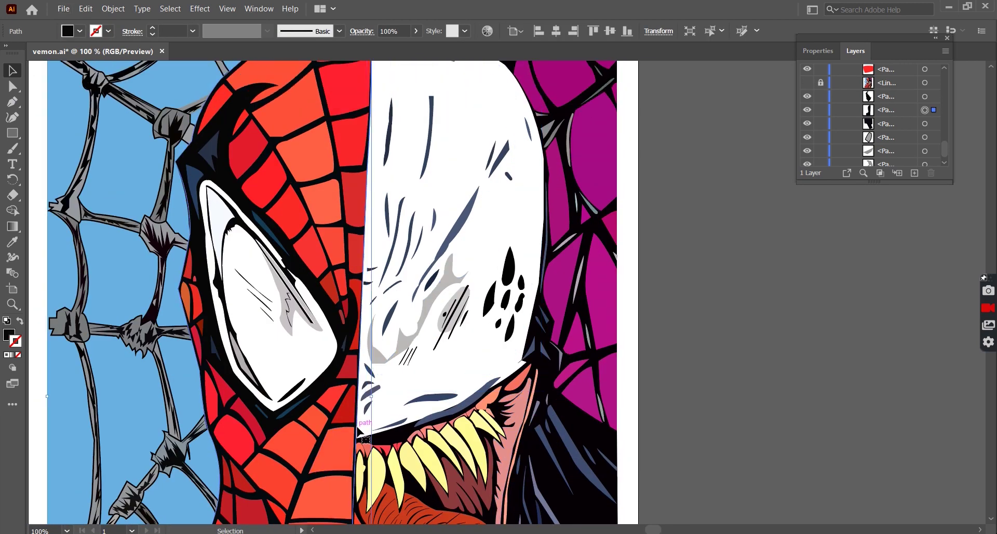
pyautogui.hotkey('ctrl', 'shift', 'a')
pyautogui.hotkey('ctrl', '-')
pyautogui.hscroll(2, 680, 260)
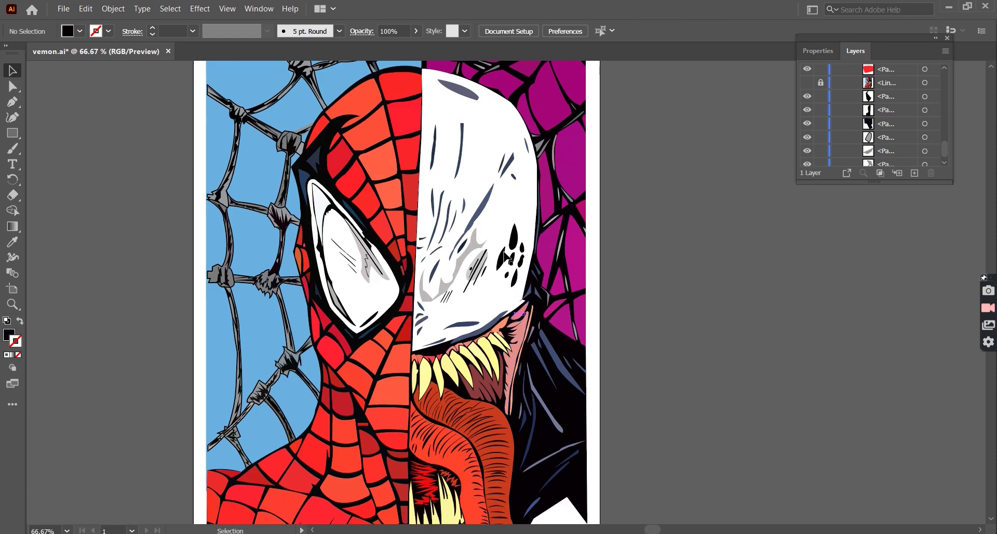
# Send Venom's black head shape one step backward
pyautogui.click(506, 257)
pyautogui.scroll(4, 506, 257)
pyautogui.click(509, 312)
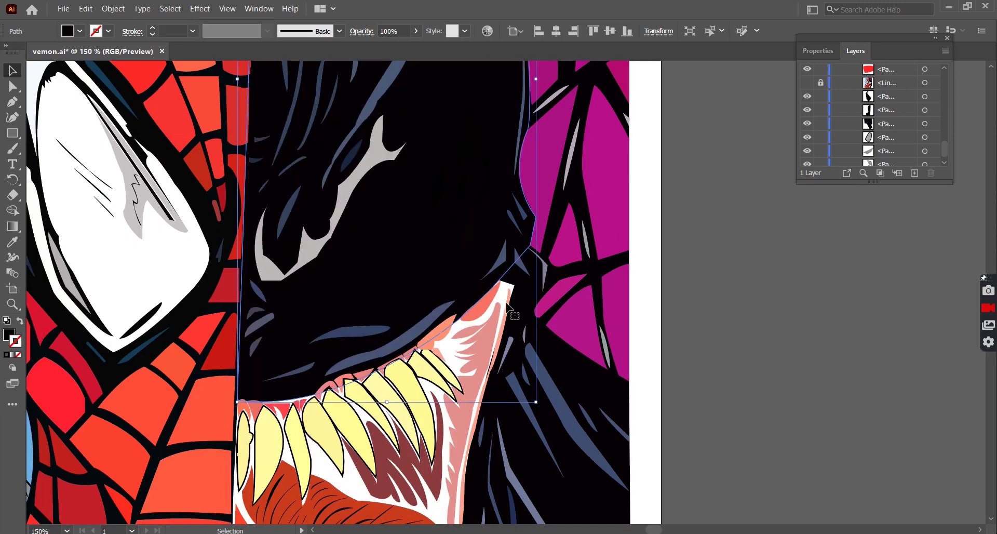
pyautogui.scroll(-4, 508, 306)
pyautogui.rightClick(572, 207)
pyautogui.click(681, 406)
pyautogui.hotkey('ctrl', '+')
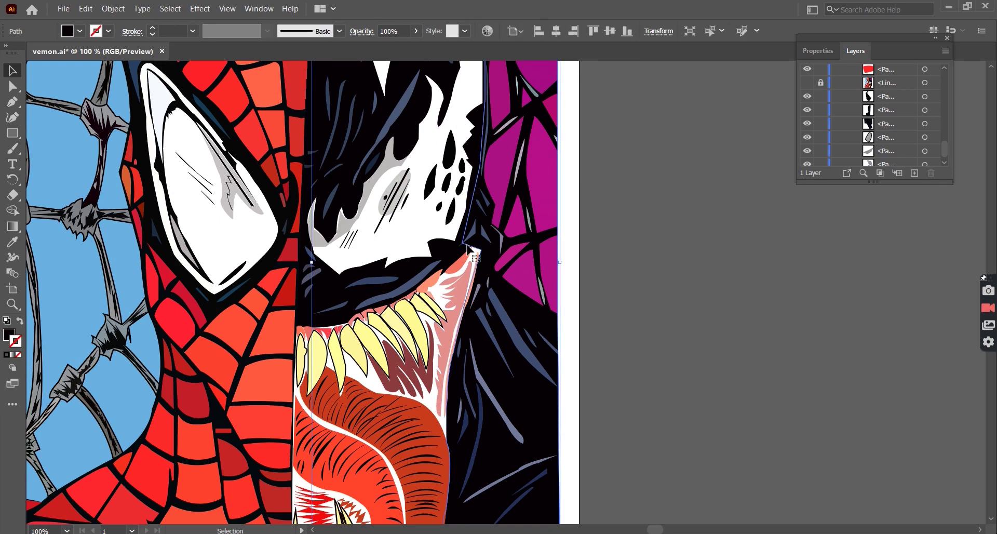
# Push the white face shape further back with Ctrl+[ and deselect
pyautogui.scroll(-1, 470, 252)
pyautogui.scroll(-3, 470, 252)
pyautogui.hotkey('ctrl', '[')
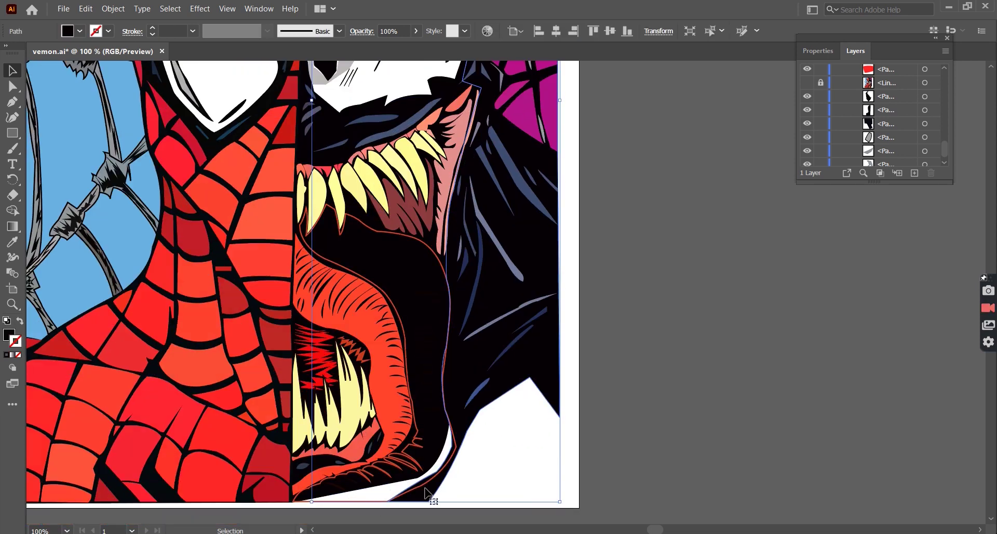
pyautogui.click(481, 504)
pyautogui.hotkey('ctrl', '-')
pyautogui.hotkey('ctrl', '-')
pyautogui.hotkey('ctrl', '+')
pyautogui.hotkey('ctrl', '+')
pyautogui.hotkey('ctrl', '+')
pyautogui.hotkey('ctrl', '+')
pyautogui.hotkey('ctrl', '+')
# Add an anchor to the grey shading along the mask with the Curvature tool
pyautogui.hotkey('shift', '`')
pyautogui.click(210, 213)
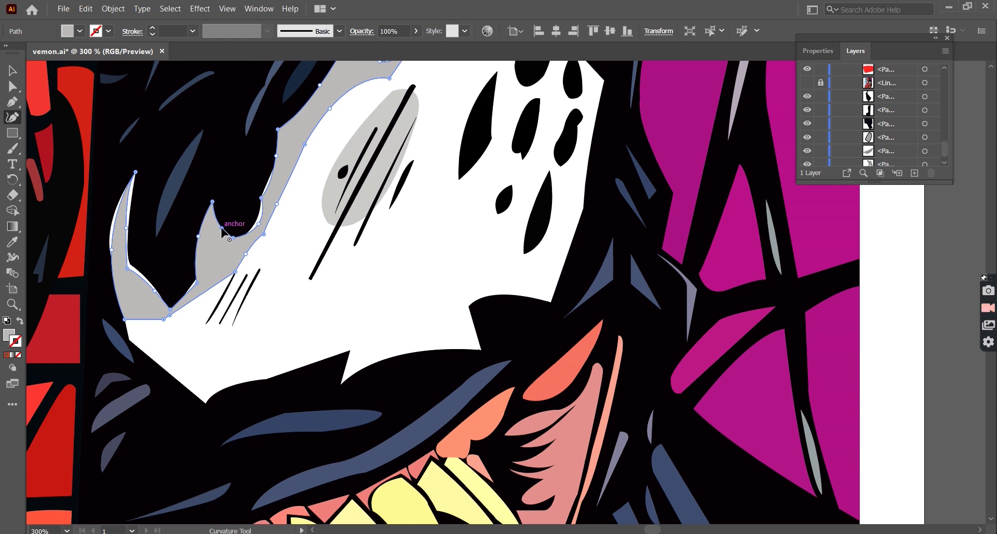
pyautogui.click(254, 223)
pyautogui.scroll(-1, 184, 282)
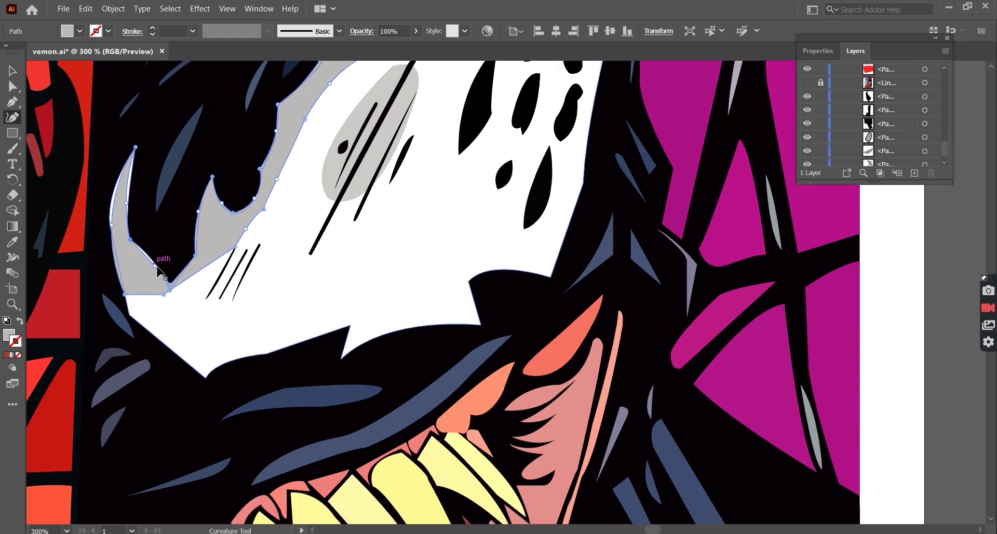
pyautogui.scroll(1, 129, 236)
pyautogui.hotkey('ctrl', '0')
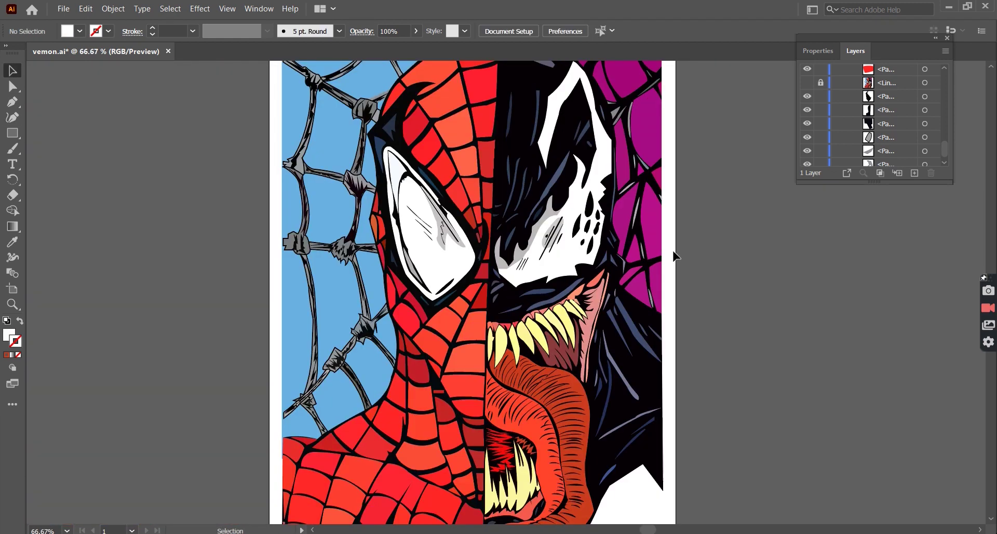
pyautogui.scroll(5, 300, 195)
pyautogui.scroll(2, 258, 150)
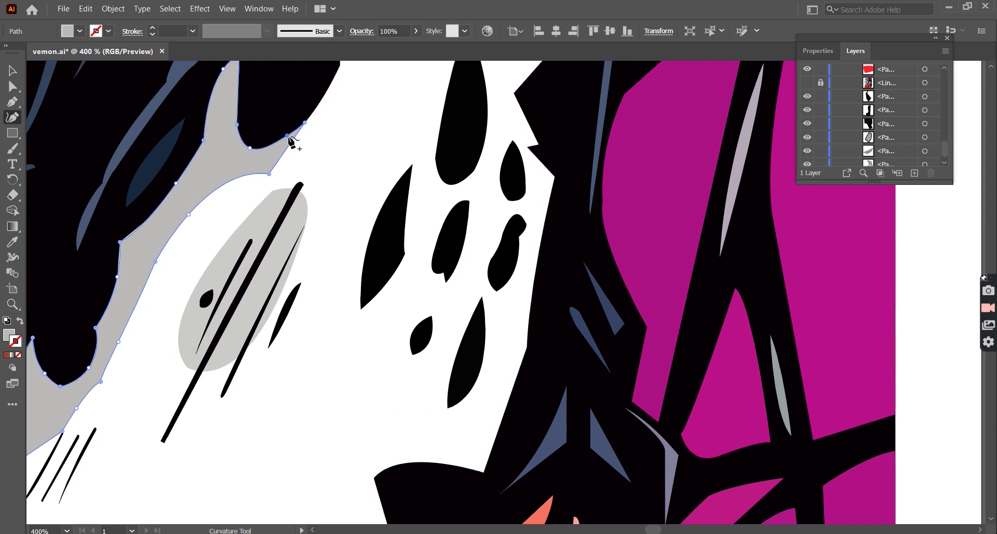
# Deselect the grey shading and pan around the artwork
pyautogui.press('v')
pyautogui.scroll(-3, 288, 140)
pyautogui.scroll(-3, 453, 277)
pyautogui.click(652, 408)
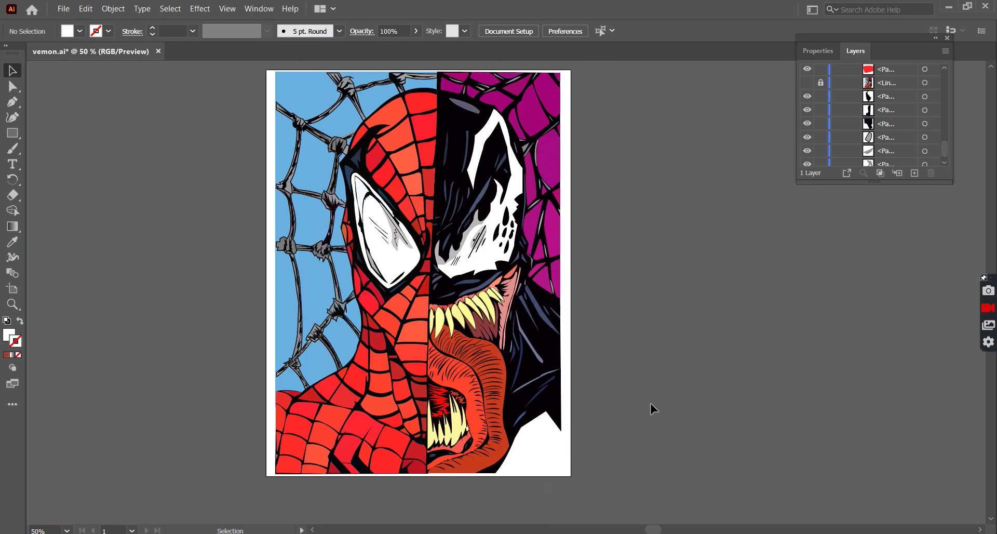
pyautogui.scroll(1, 650, 403)
# Sample the magenta background colour and begin a pen outline around the corner gold scroll
pyautogui.press('i')
pyautogui.click(553, 195)
pyautogui.press('v')
pyautogui.scroll(-1, 564, 284)
pyautogui.press('p')
pyautogui.scroll(2, 562, 281)
pyautogui.scroll(-1, 552, 403)
pyautogui.click(453, 271)
# Close the pale backing shape behind the scroll at the artboard's bottom edge
pyautogui.click(404, 303)
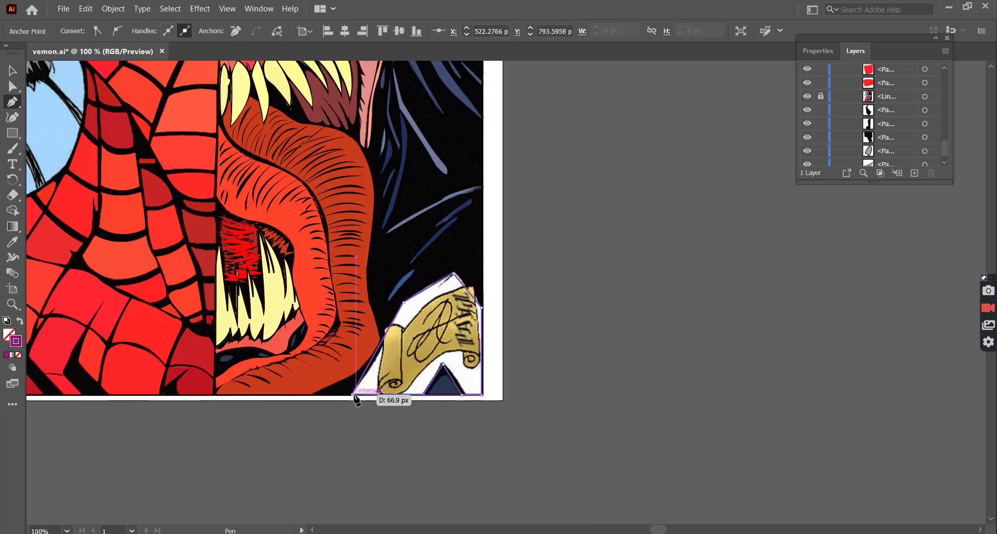
pyautogui.click(382, 339)
pyautogui.press('v')
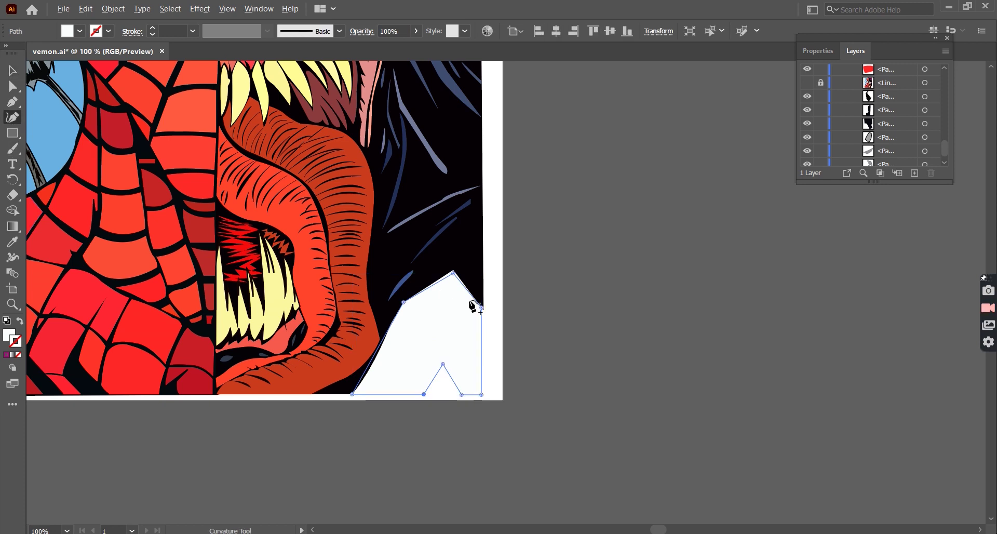
pyautogui.scroll(2, 474, 307)
pyautogui.hotkey('ctrl', 'z')
pyautogui.scroll(-2, 496, 323)
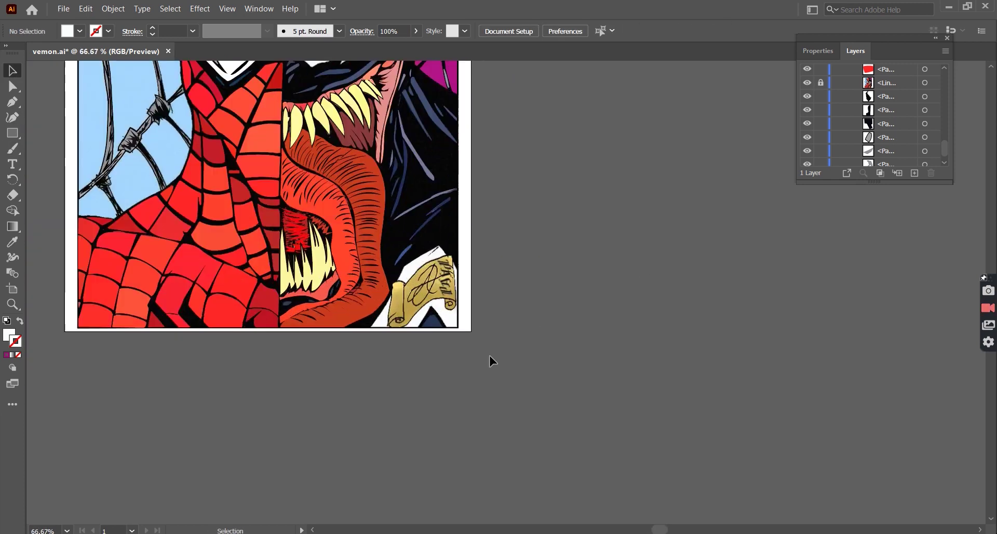
pyautogui.scroll(2, 489, 355)
# Start a new path on the navy triangle with fill and outline swapped
pyautogui.click(355, 342)
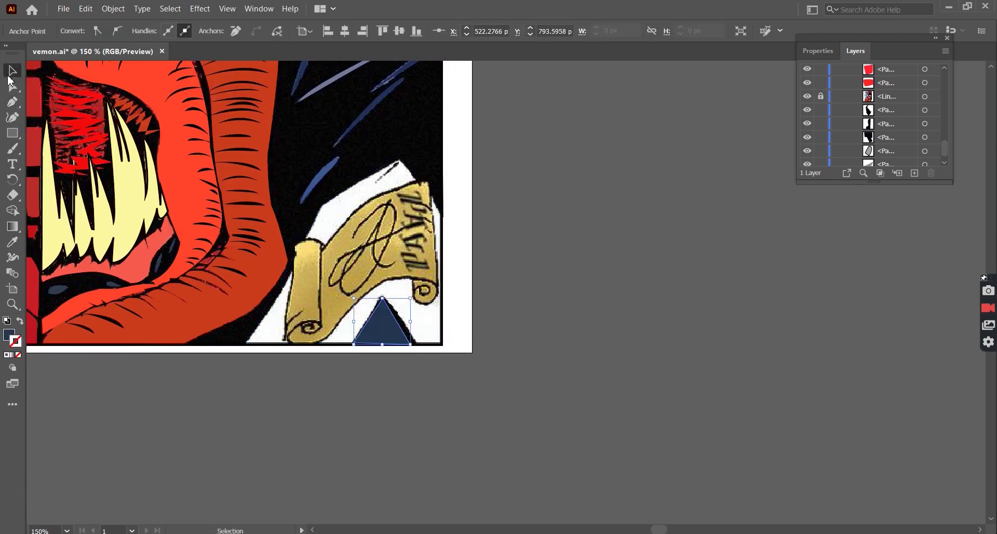
pyautogui.hotkey('shift', 'x')
pyautogui.press('p')
pyautogui.scroll(1, 395, 354)
pyautogui.click(390, 301)
# Recolour the white corner shape with a light cyan fill
pyautogui.click(384, 285)
pyautogui.press('v')
pyautogui.click(460, 318)
pyautogui.hotkey('ctrl', '-')
pyautogui.doubleClick(9, 335)
pyautogui.click(363, 195)
pyautogui.click(635, 191)
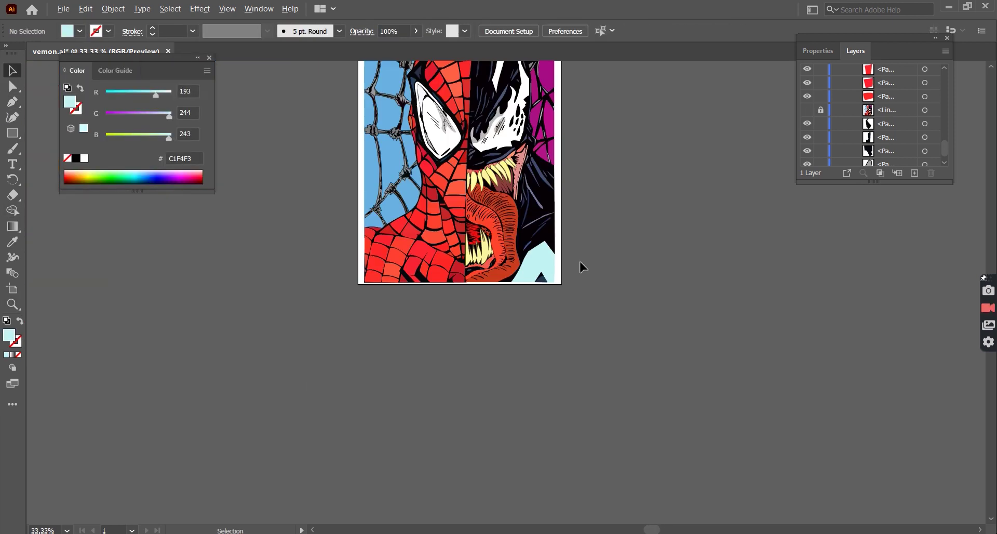
# Trace the main scroll outline with an eyedropped gold fill and black outline
pyautogui.scroll(3, 579, 261)
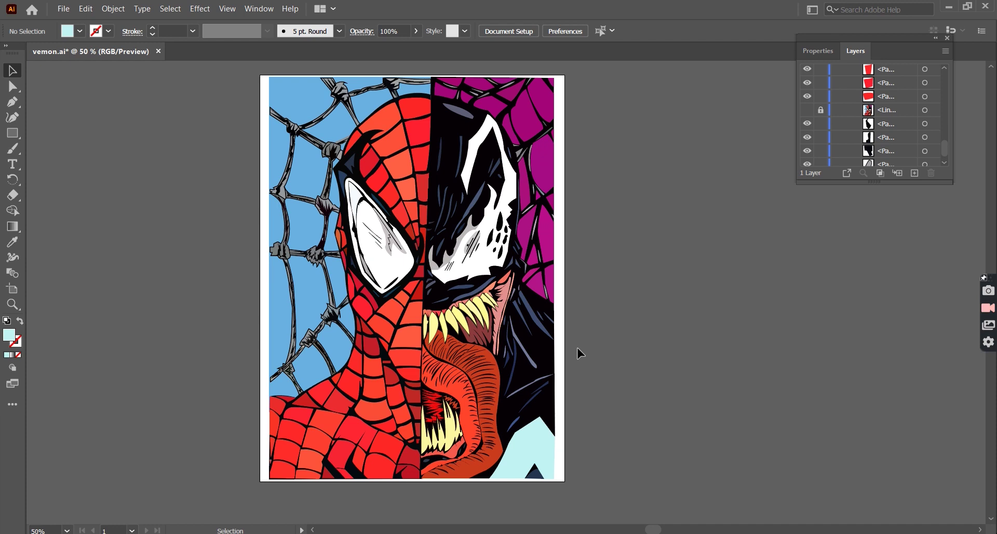
pyautogui.scroll(3, 578, 348)
pyautogui.scroll(-2, 597, 328)
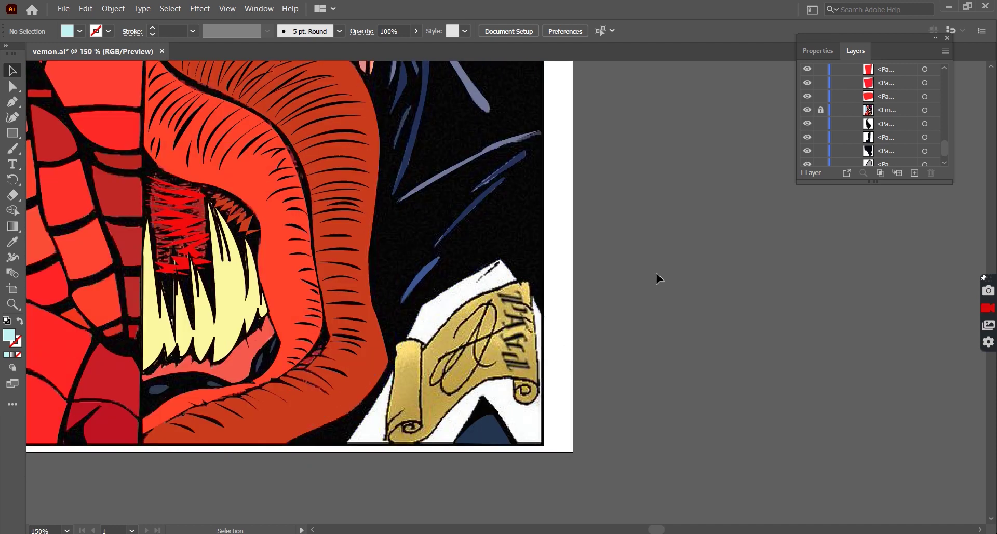
pyautogui.scroll(1, 428, 397)
pyautogui.click(422, 297)
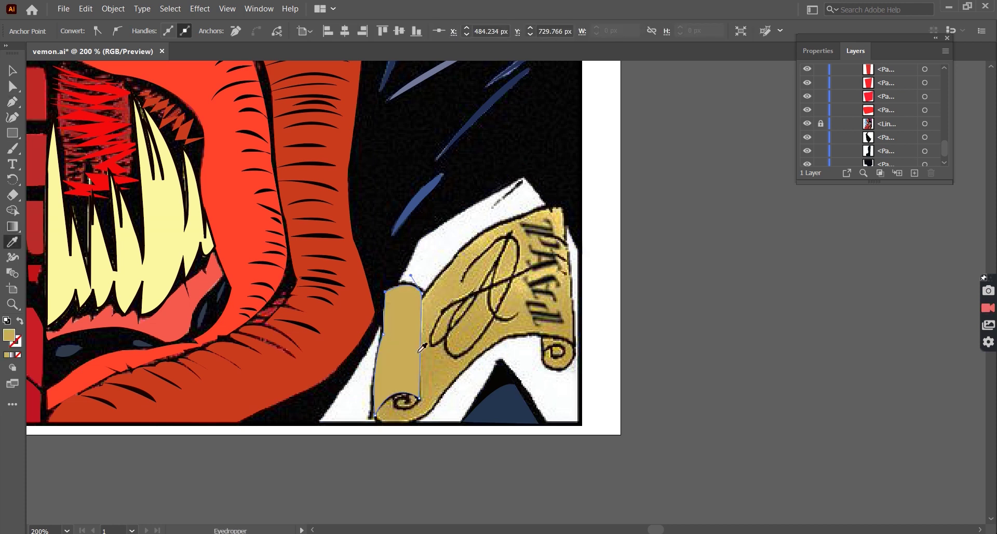
pyautogui.click(12, 101)
pyautogui.moveTo(508, 311); pyautogui.dragTo(577, 326)
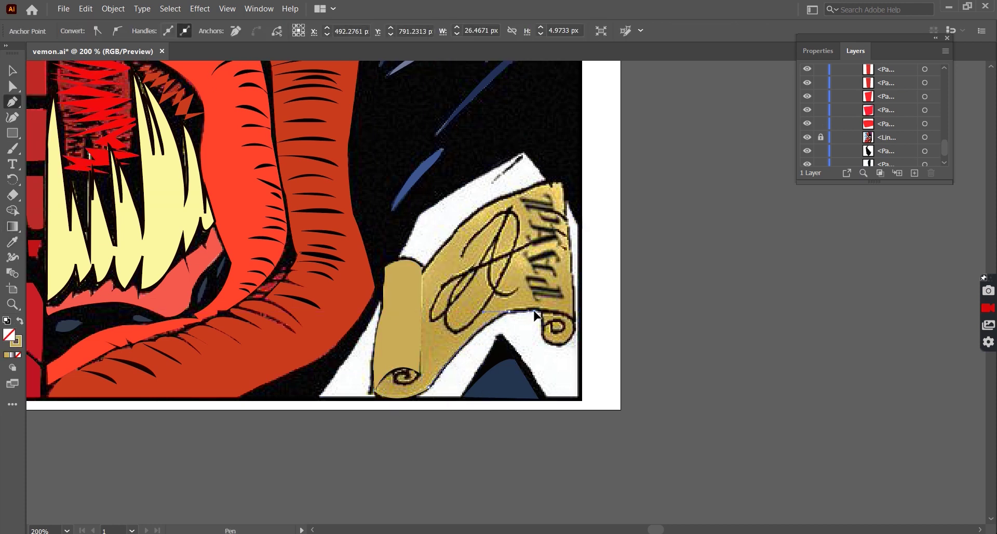
pyautogui.moveTo(426, 326); pyautogui.dragTo(424, 347)
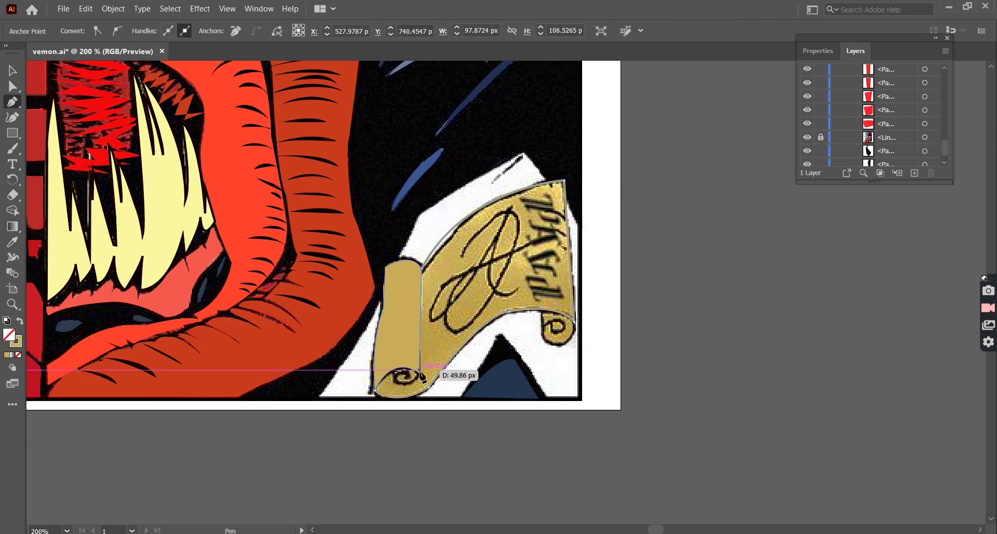
pyautogui.moveTo(375, 390); pyautogui.dragTo(362, 429)
pyautogui.click(19, 321)
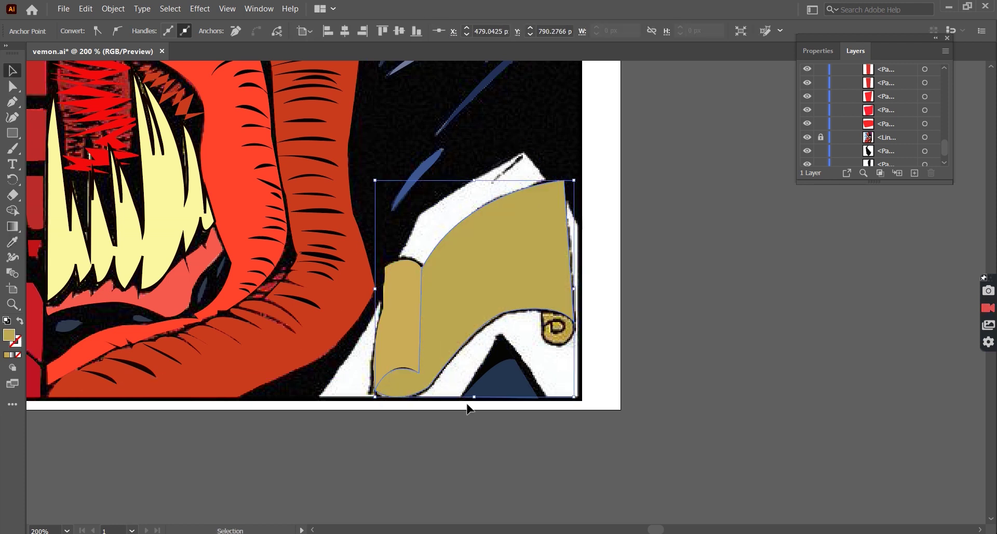
pyautogui.click(457, 435)
# Trace the scroll's right curl as a closed curved shape
pyautogui.scroll(2, 571, 366)
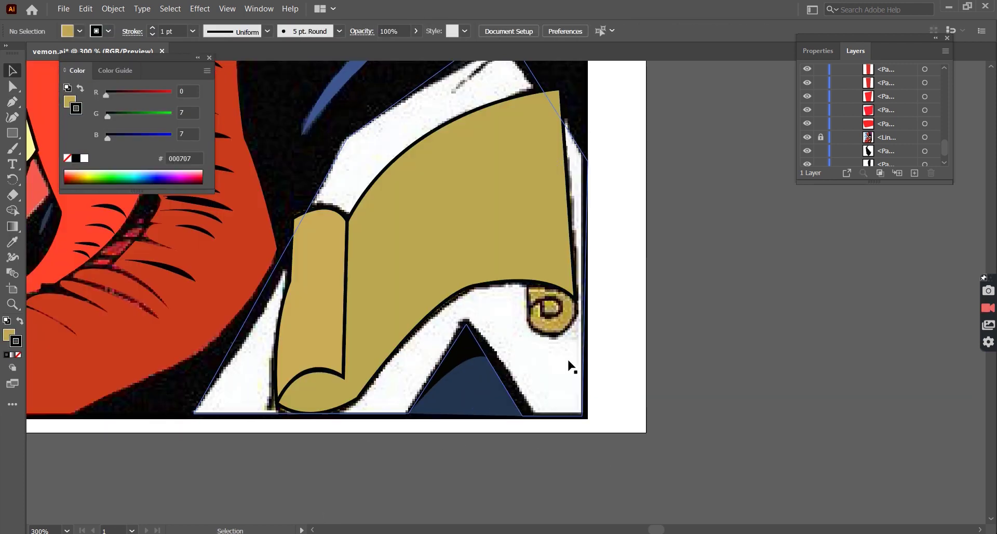
pyautogui.click(18, 354)
pyautogui.click(20, 321)
pyautogui.scroll(1, 620, 301)
pyautogui.click(493, 277)
pyautogui.click(520, 349)
pyautogui.moveTo(561, 302); pyautogui.dragTo(557, 258)
pyautogui.click(494, 277)
pyautogui.press('i')
pyautogui.click(527, 311)
pyautogui.press('v')
# Draw the left curl's spiral path in a dark colour with no fill
pyautogui.scroll(-3, 592, 327)
pyautogui.scroll(2, 263, 396)
pyautogui.hotkey('shift', 'x')
pyautogui.press('p')
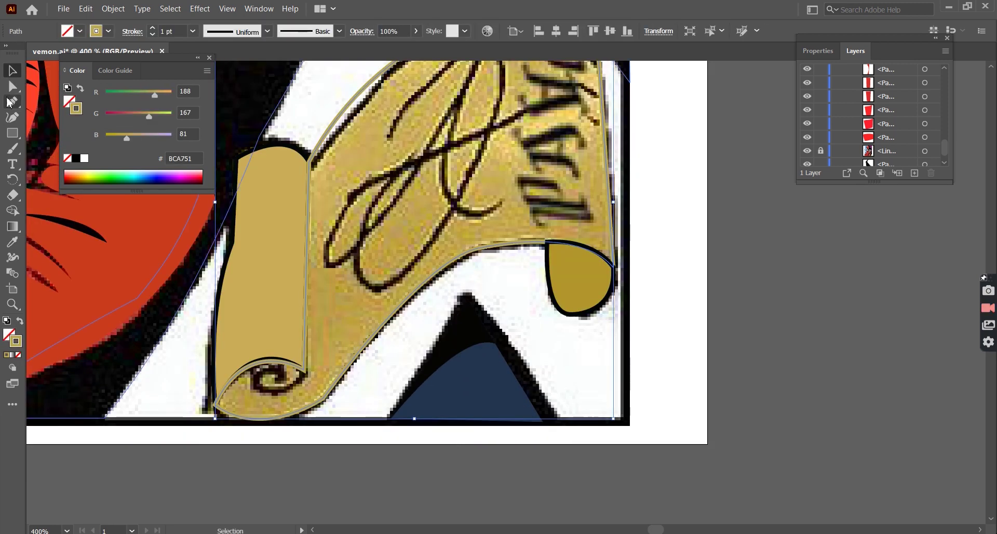
pyautogui.scroll(1, 253, 396)
pyautogui.click(258, 382)
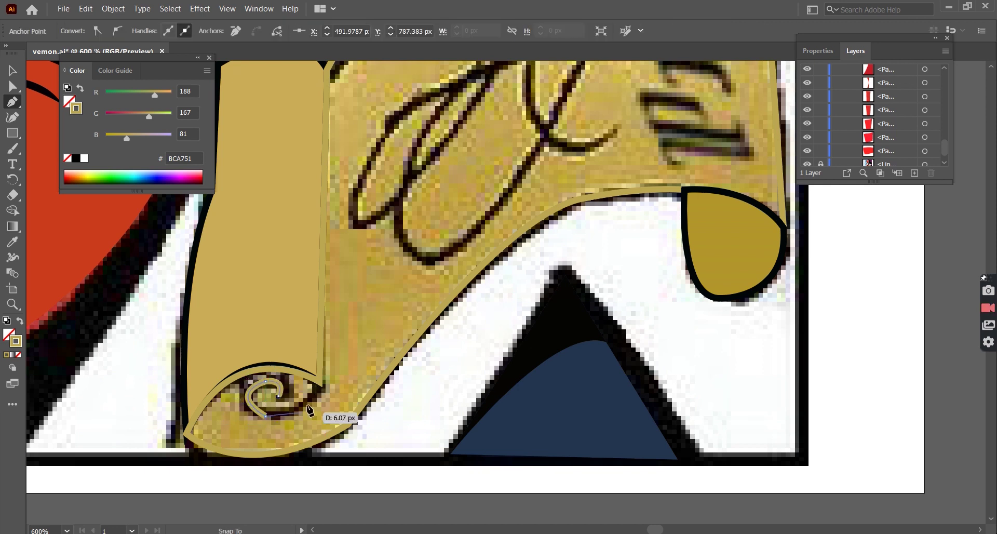
pyautogui.moveTo(322, 387); pyautogui.dragTo(356, 341)
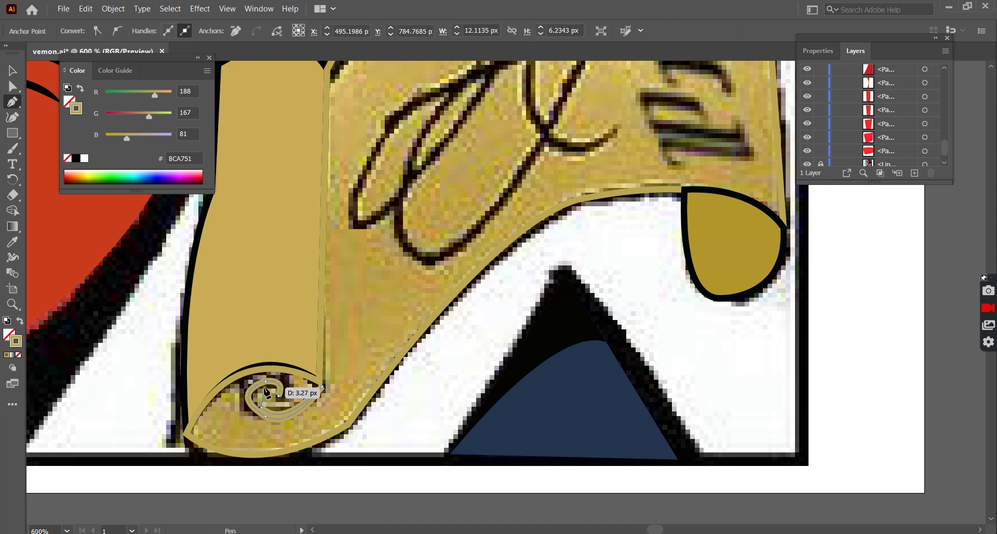
pyautogui.click(262, 399)
pyautogui.doubleClick(16, 341)
pyautogui.click(637, 191)
pyautogui.click(12, 70)
# Trace the left curl's end shape with a near-black outline and olive fill
pyautogui.hotkey('ctrl', '-')
pyautogui.click(421, 370)
pyautogui.press('p')
pyautogui.hscroll(2, 364, 389)
pyautogui.scroll(-2, 291, 414)
pyautogui.moveTo(278, 384); pyautogui.dragTo(234, 405)
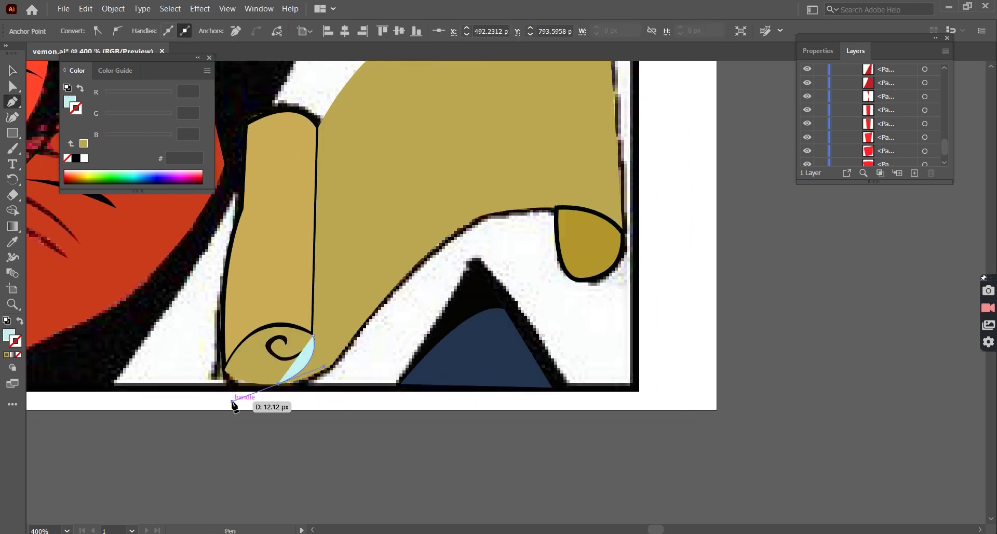
pyautogui.click(314, 337)
pyautogui.hotkey('shift', 'x')
pyautogui.doubleClick(15, 341)
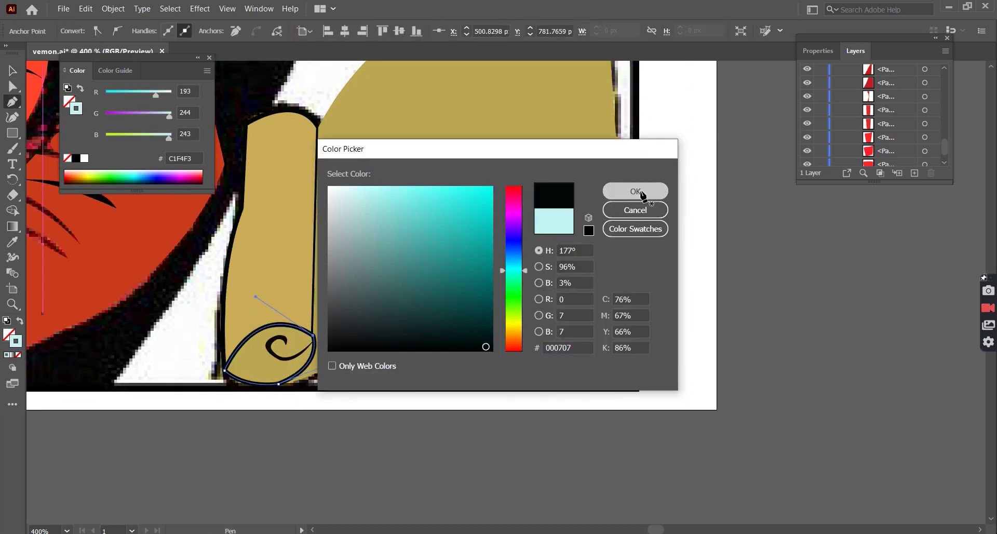
pyautogui.click(635, 191)
pyautogui.press('v')
pyautogui.click(567, 224)
# Send the left curl shape behind the spiral
pyautogui.press('v')
pyautogui.rightClick(270, 366)
pyautogui.press('Escape')
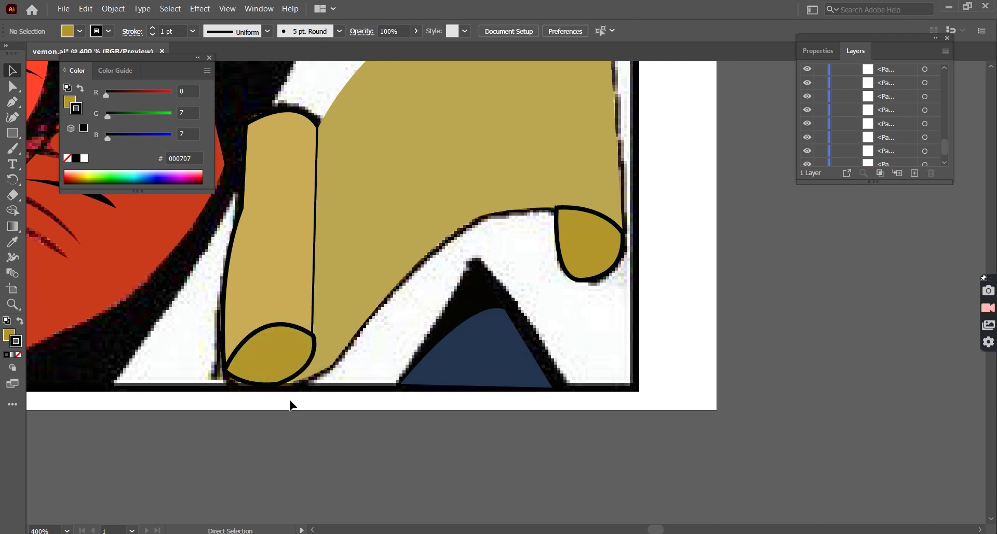
pyautogui.rightClick(257, 372)
pyautogui.click(464, 357)
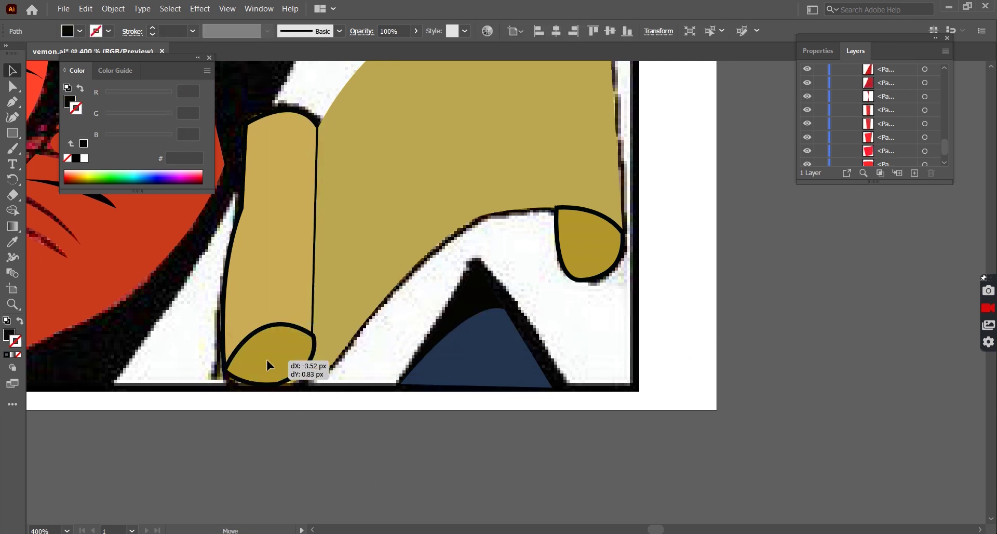
# Copy the spiral onto the right curl and hide the reference linework image
pyautogui.moveTo(267, 362); pyautogui.dragTo(583, 255)
pyautogui.hotkey('ctrl', 'shift', 'a')
pyautogui.hotkey('ctrl', '-')
pyautogui.hotkey('ctrl', '-')
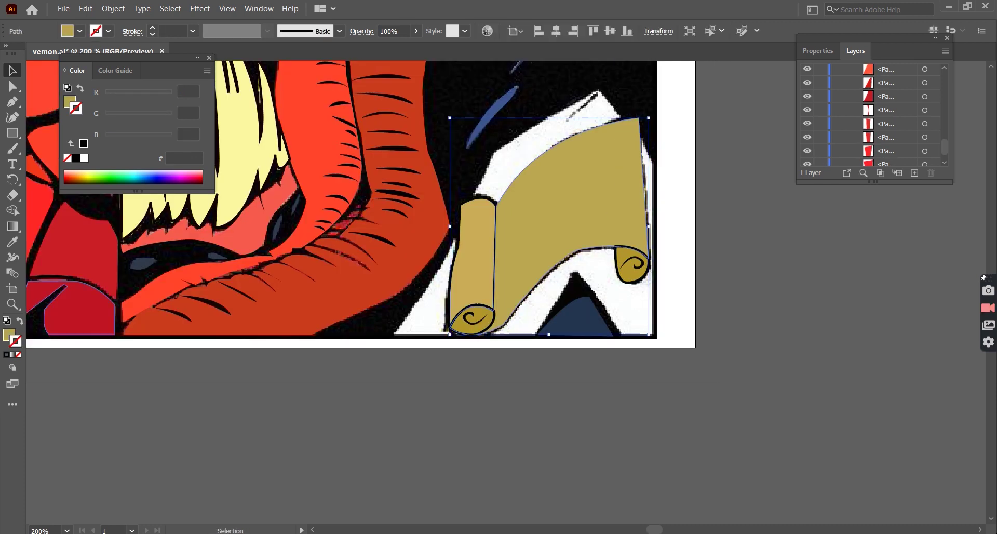
pyautogui.hotkey('ctrl', '-')
pyautogui.moveTo(945, 148); pyautogui.dragTo(946, 133)
pyautogui.click(807, 111)
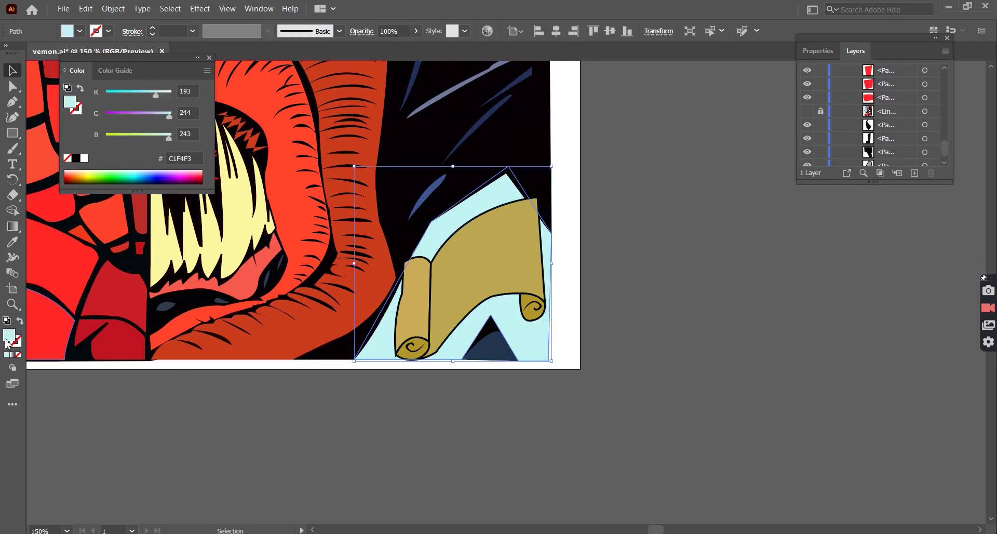
pyautogui.click(529, 254)
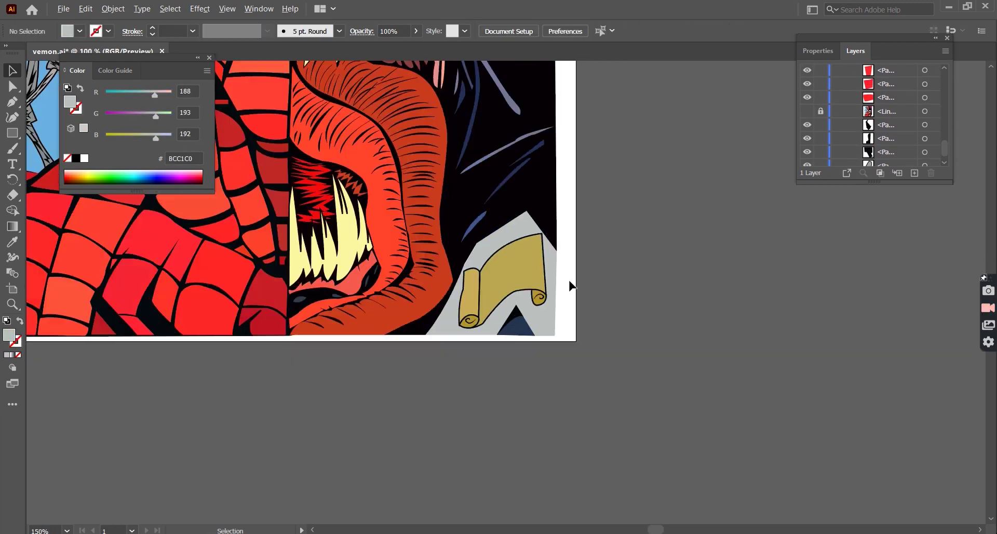
# Place signature text 'A' on the scroll and shrink it to fit
pyautogui.hotkey('ctrl', '0')
pyautogui.keyDown('alt'); pyautogui.scroll(5, 576, 369); pyautogui.keyUp('alt')
pyautogui.press('t')
pyautogui.click(279, 348)
pyautogui.write('Alisha koirala')
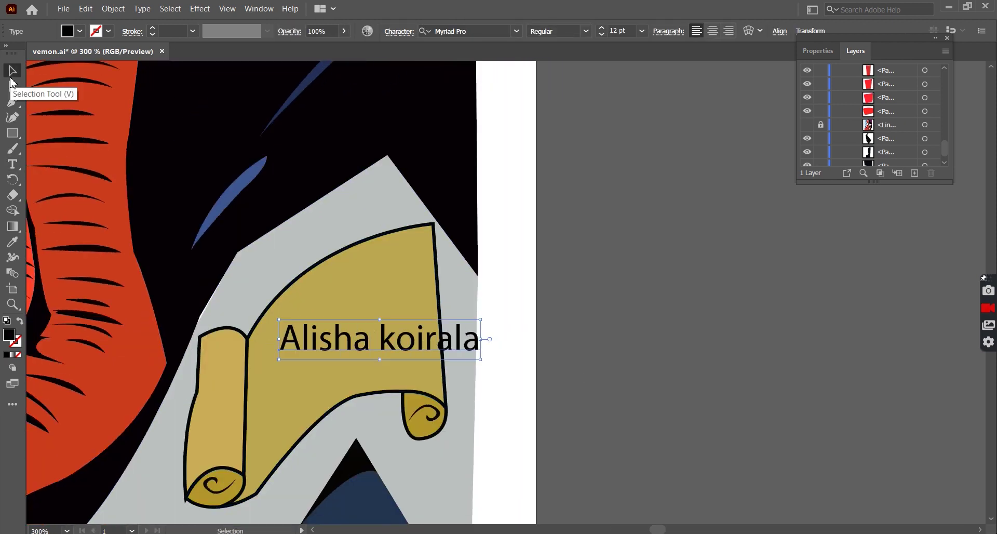
pyautogui.moveTo(481, 339); pyautogui.dragTo(457, 338)
# Set the signature to Edwardian Script ITC, tilt it along the scroll, and colour it black
pyautogui.rightClick(363, 354)
pyautogui.moveTo(421, 148)
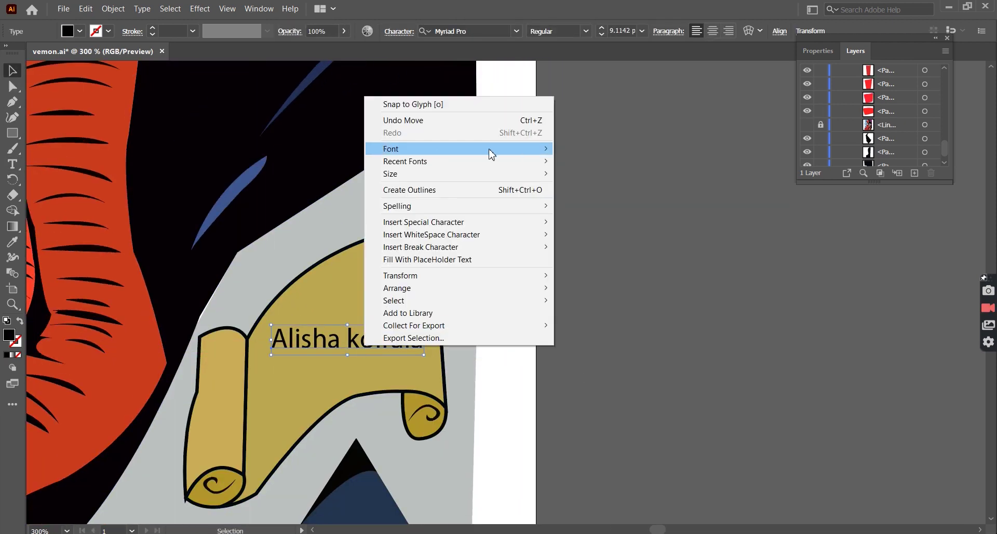
pyautogui.click(789, 88)
pyautogui.moveTo(393, 363); pyautogui.dragTo(397, 338)
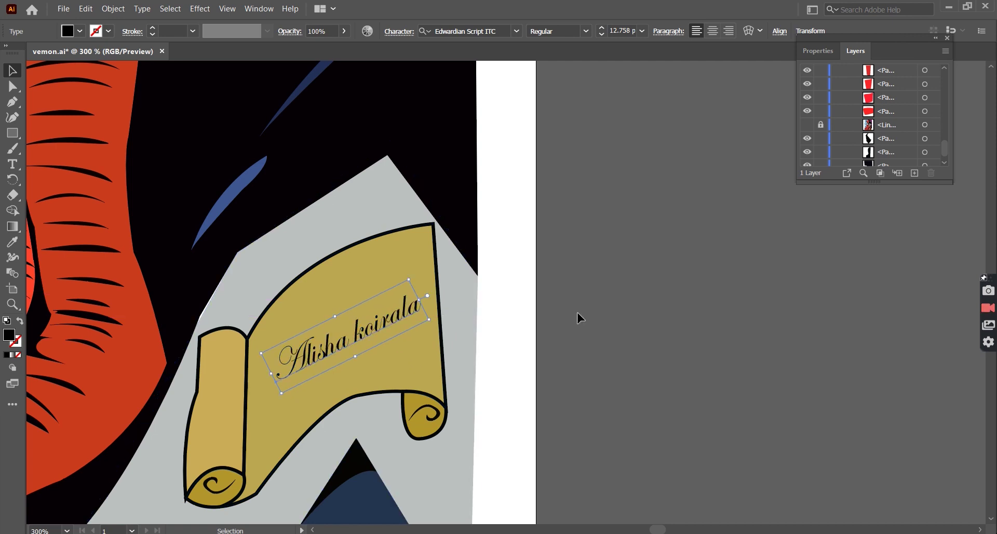
pyautogui.scroll(-2, 529, 217)
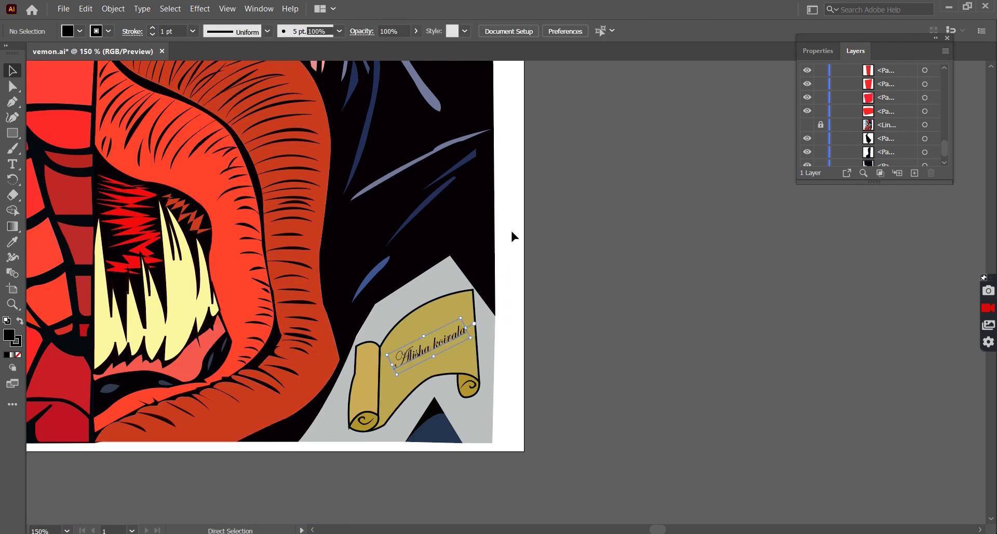
pyautogui.doubleClick(9, 335)
pyautogui.press('Return')
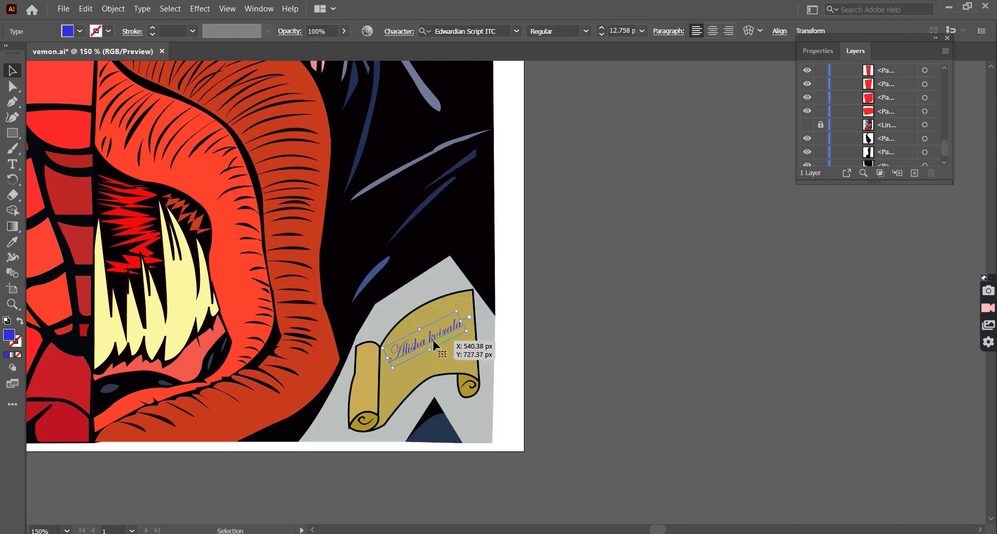
pyautogui.click(417, 134)
pyautogui.press('v')
pyautogui.click(519, 282)
# Give the signature a Stylize drop shadow with Soft Light blending
pyautogui.scroll(5, 333, 337)
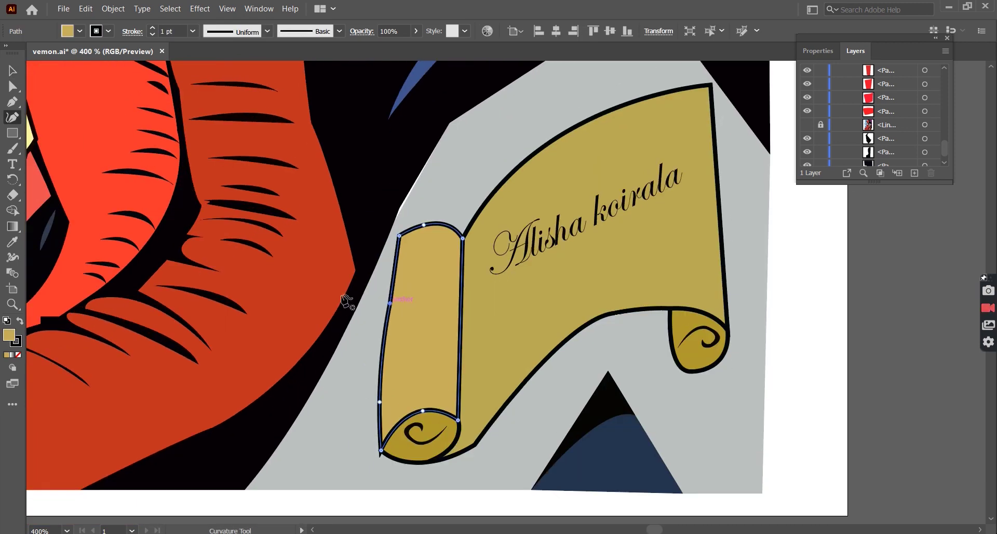
pyautogui.click(415, 161)
pyautogui.scroll(-3, 463, 149)
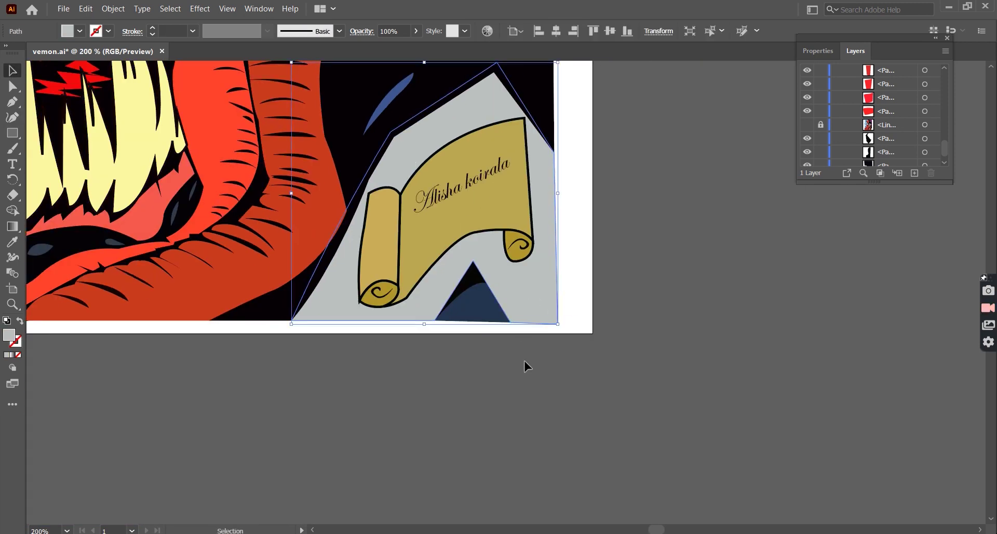
pyautogui.click(457, 197)
pyautogui.click(200, 9)
pyautogui.click(384, 173)
pyautogui.click(696, 175)
pyautogui.click(675, 244)
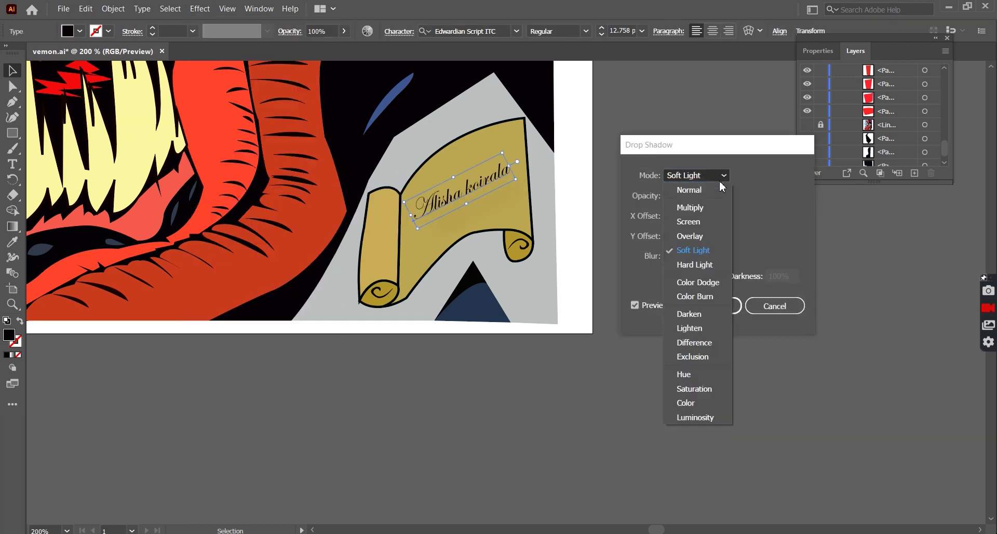
pyautogui.click(704, 276)
pyautogui.click(574, 192)
# Retry the drop shadow, dismiss the repeat-effect warning, and select the left scroll end
pyautogui.click(709, 306)
pyautogui.click(200, 9)
pyautogui.click(385, 173)
pyautogui.click(622, 299)
pyautogui.scroll(2, 368, 315)
pyautogui.click(349, 285)
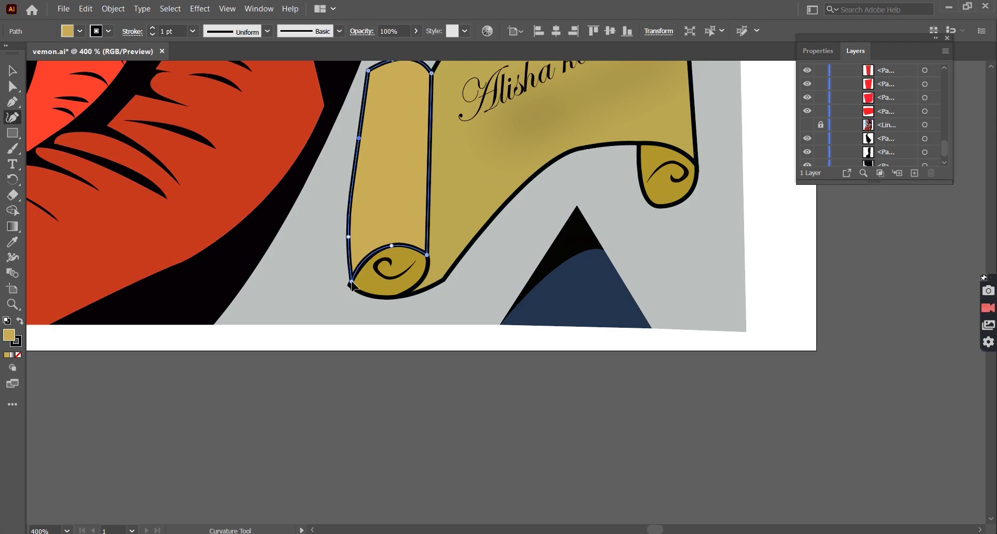